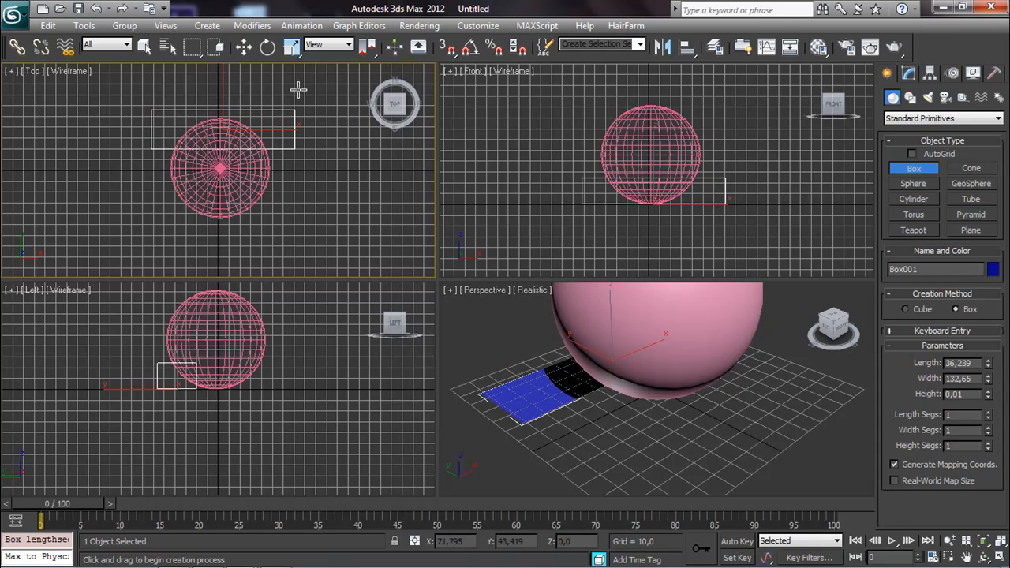
Lower the blue box to about Z -3.2 and set its world X position to 0.
left_click(243, 47)
middle_click_drag(655, 171, 610, 163)
left_click_drag(610, 163, 610, 164)
right_click(243, 47)
right_click(487, 173)
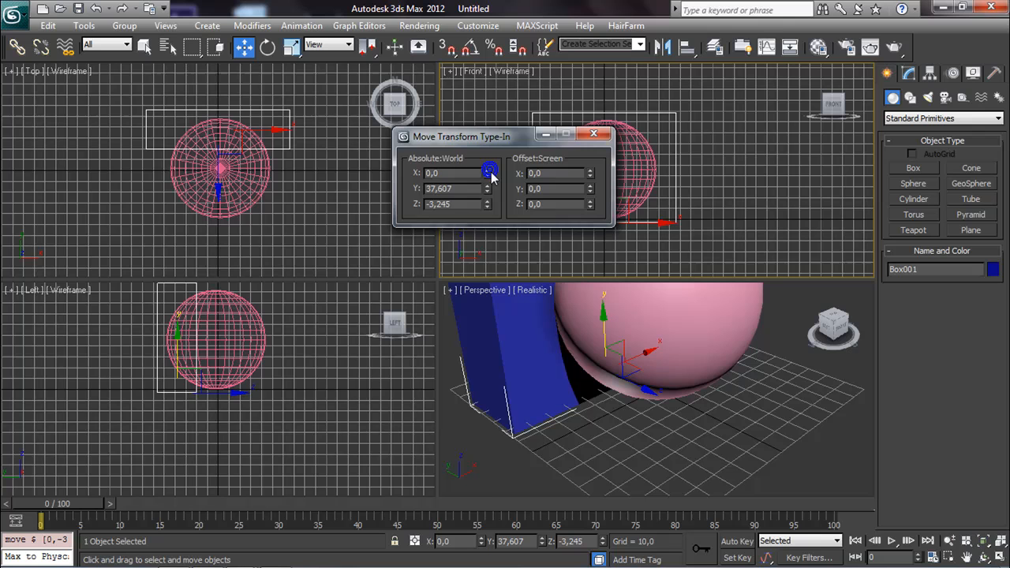
left_click(593, 134)
Center the sphere on the world origin by setting its X and Y positions to 0.
left_click(237, 176)
right_click(243, 46)
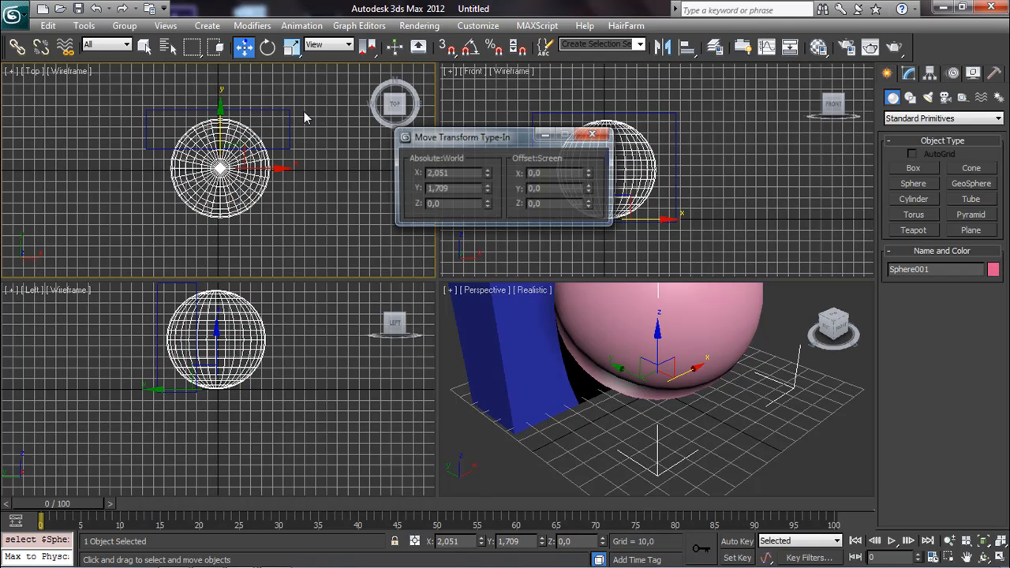
right_click(487, 172)
right_click(487, 188)
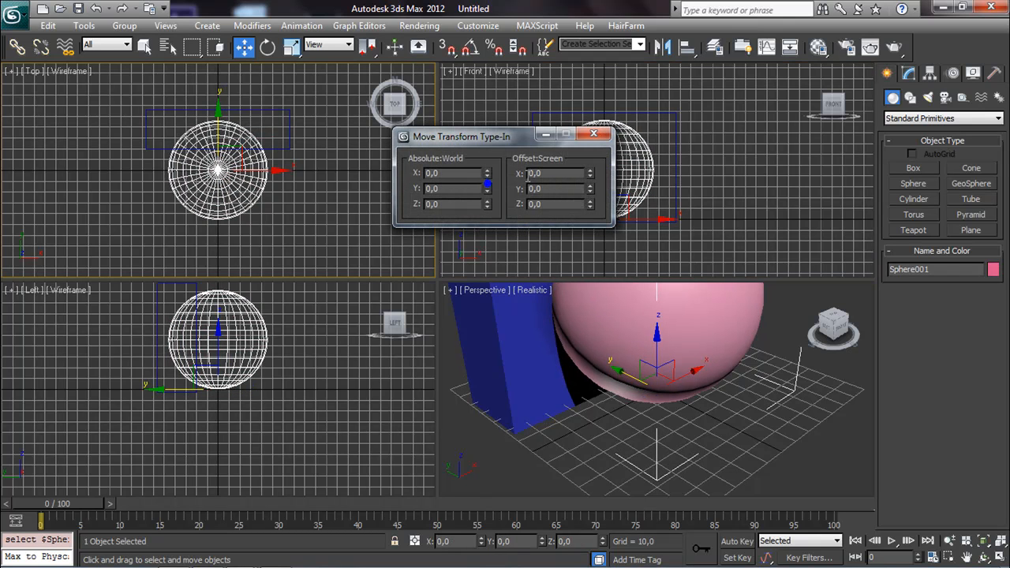
left_click(593, 133)
Change the box's object color to yellow-green from the 3ds Max palette.
left_click(296, 175)
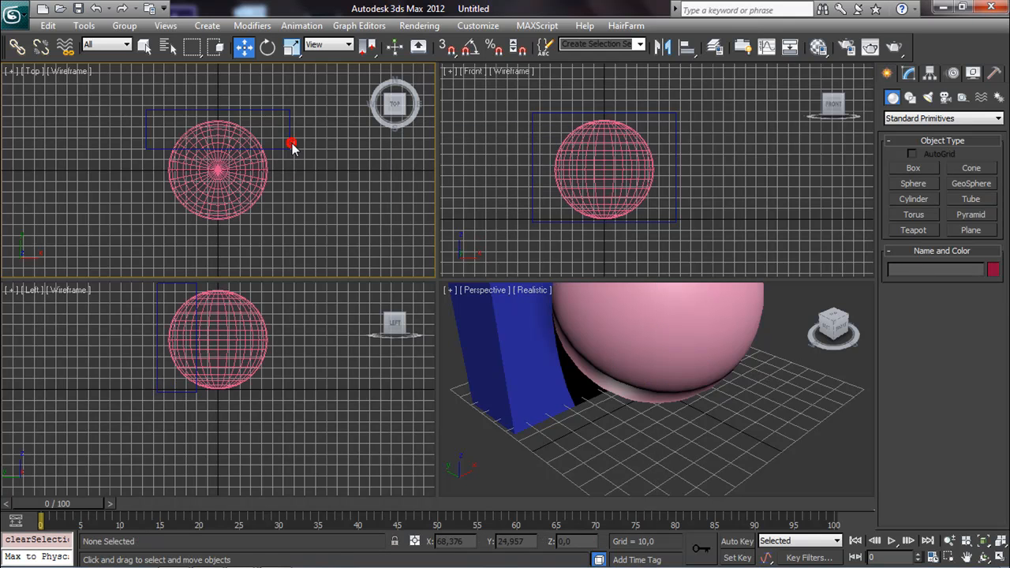
left_click(290, 136)
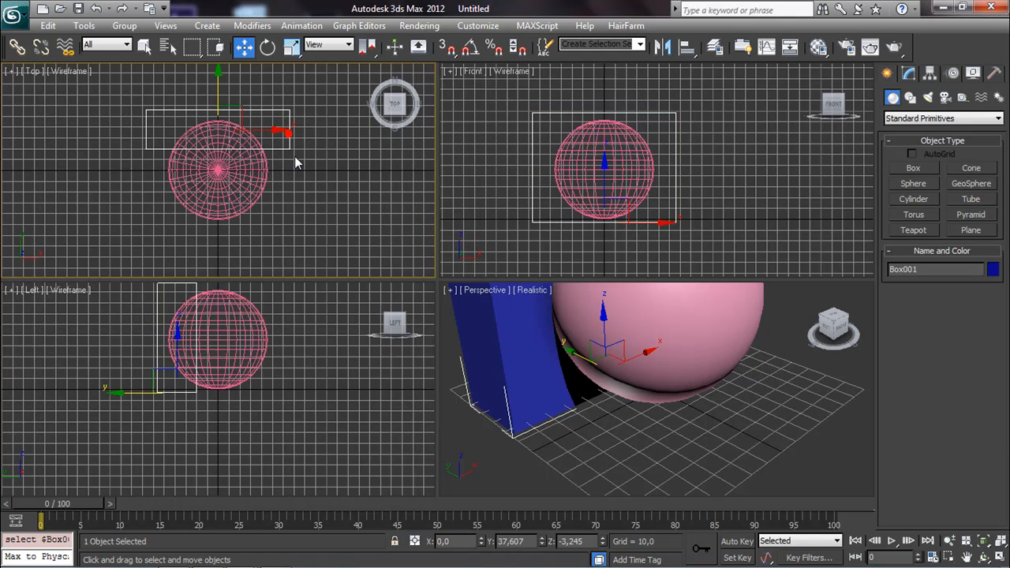
left_click_drag(220, 94, 223, 132, "shift")
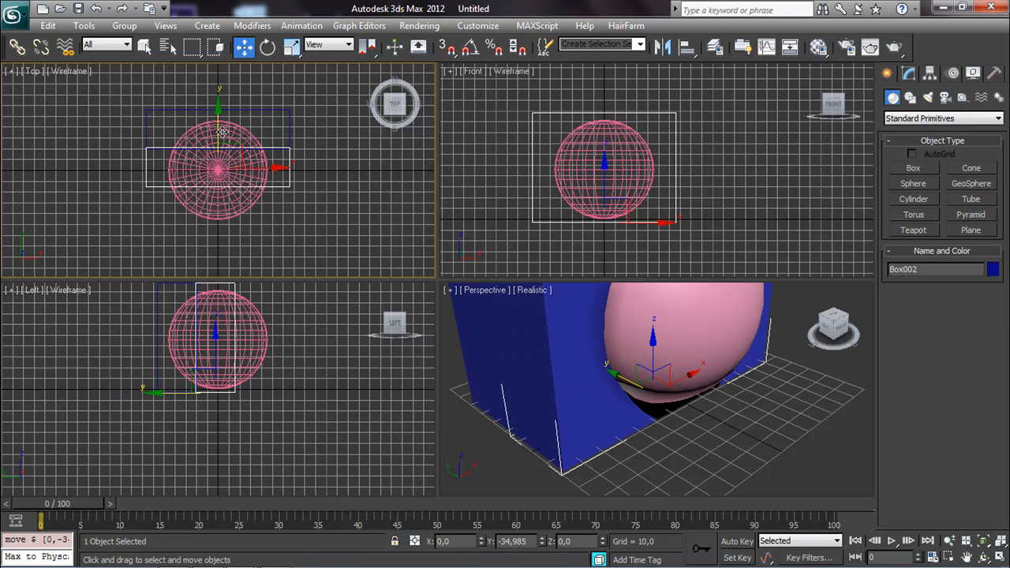
left_click(563, 352)
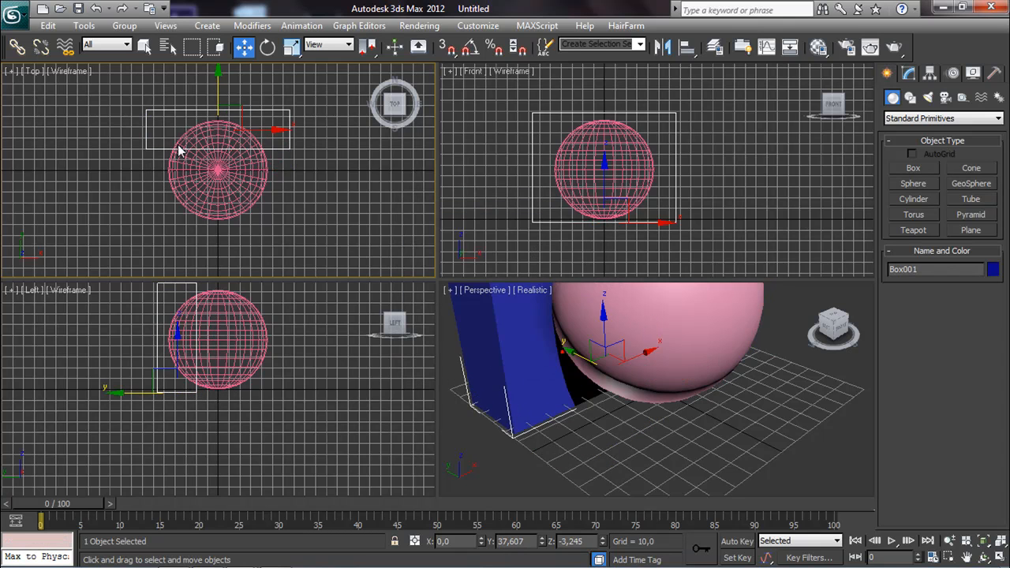
scroll(173, 145, "up", 5)
left_click(993, 270)
left_click(441, 249)
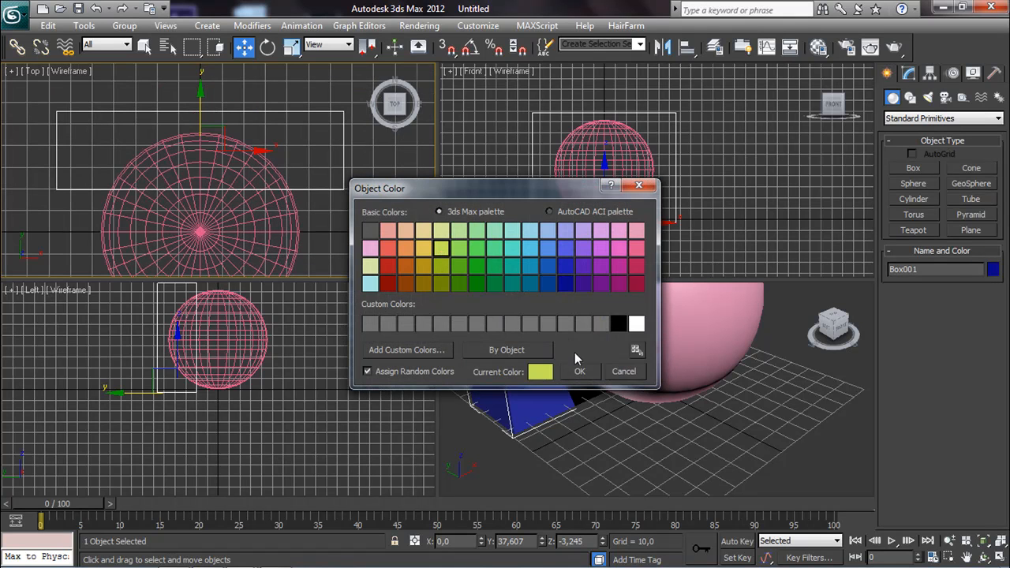
left_click(579, 371)
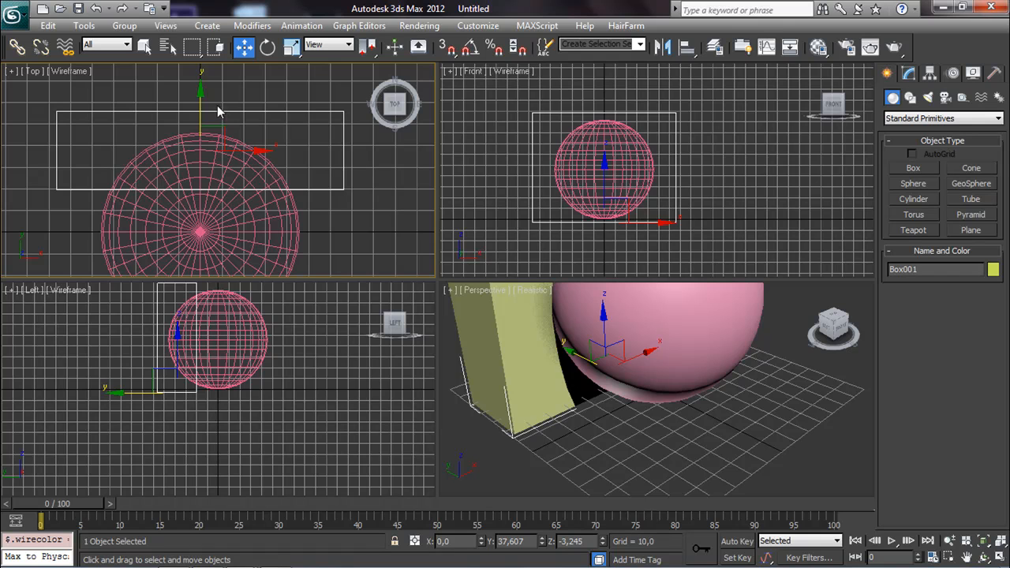
Try cloning the box once along Y, placing the copy edge to edge with the original, and undo it.
mouse_move(202, 101)
left_mouse_down("shift")
mouse_move(202, 73)
mouse_move(201, 181)
left_mouse_up("shift")
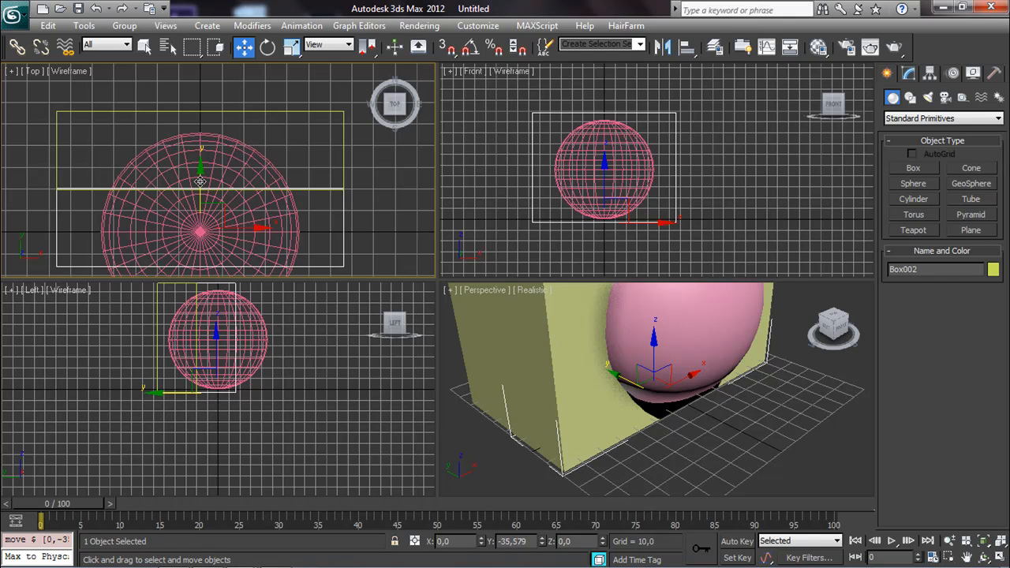
left_click_drag(200, 182, 200, 181, "shift")
left_click(504, 352)
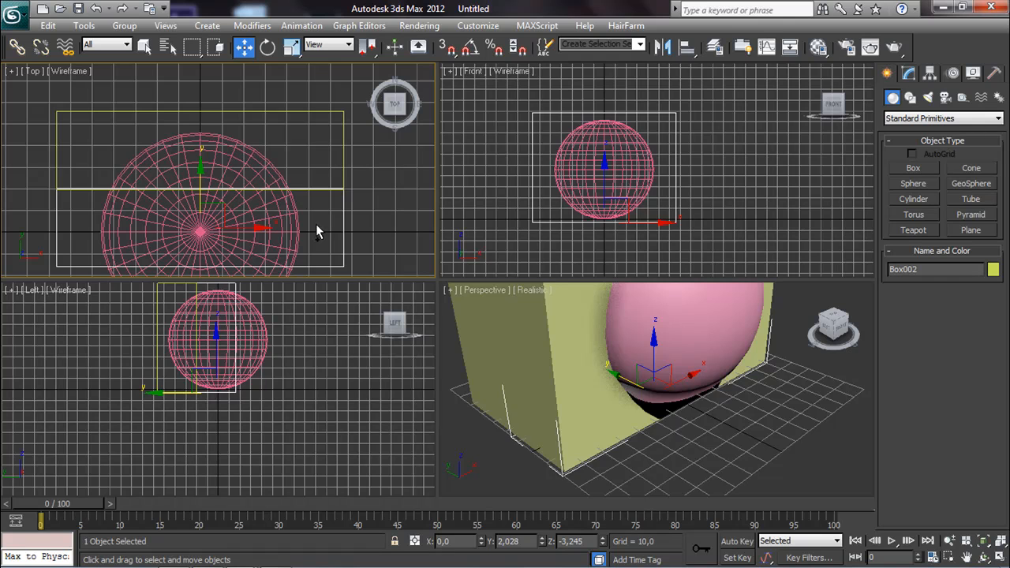
key("ctrl+z")
Clone the box as two copies along negative Y, spaced about 35.6 units apart, so three adjoining boxes span the sphere.
left_click_drag(202, 108, 194, 188, "shift")
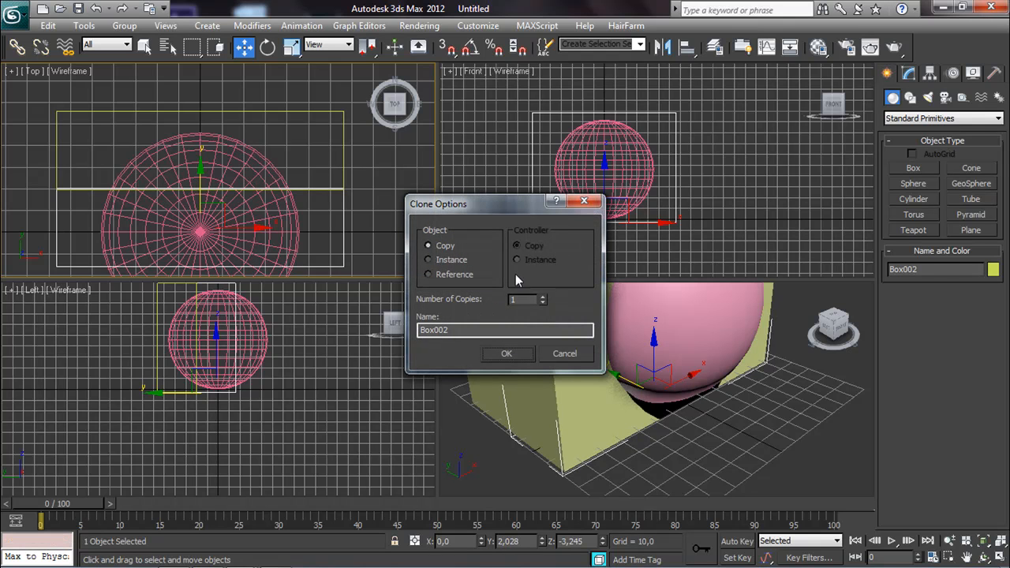
left_click(525, 352)
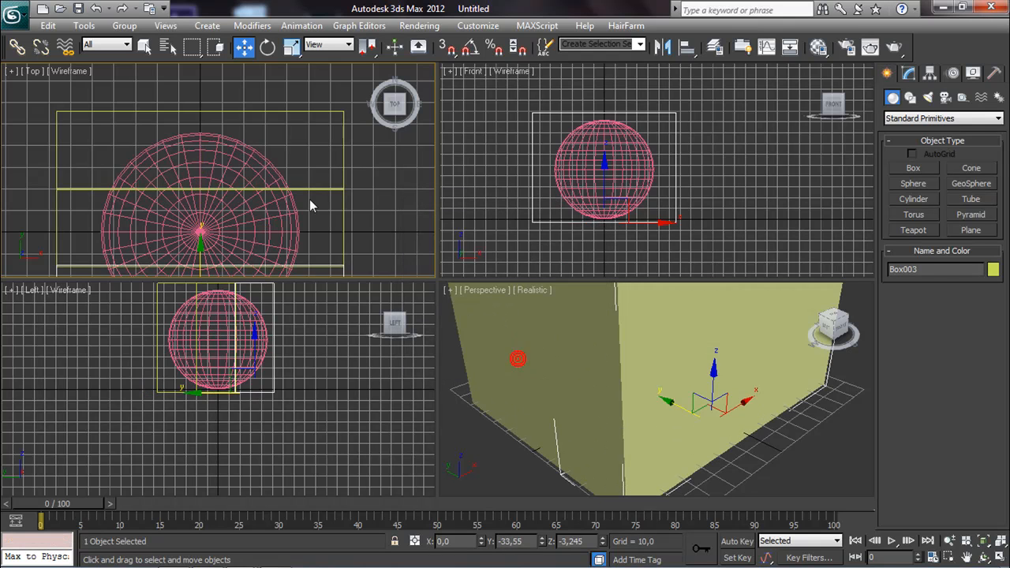
Select the three boxes and shift them together along Y so they are centered on the sphere.
middle_click_drag(309, 206, 285, 102)
scroll(286, 102, "down", 2)
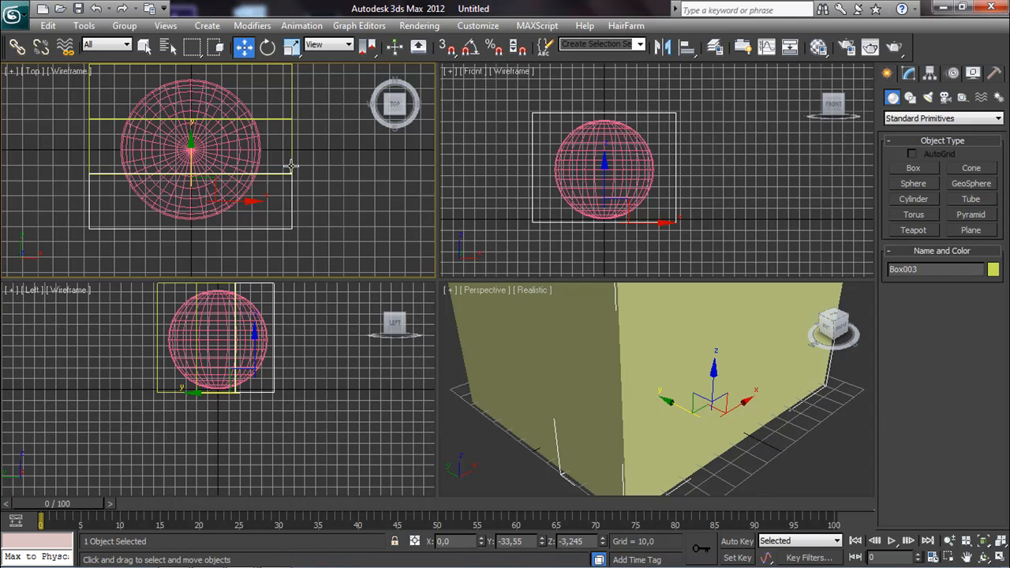
left_click_drag(292, 135, 287, 103)
scroll(247, 126, "up", 5)
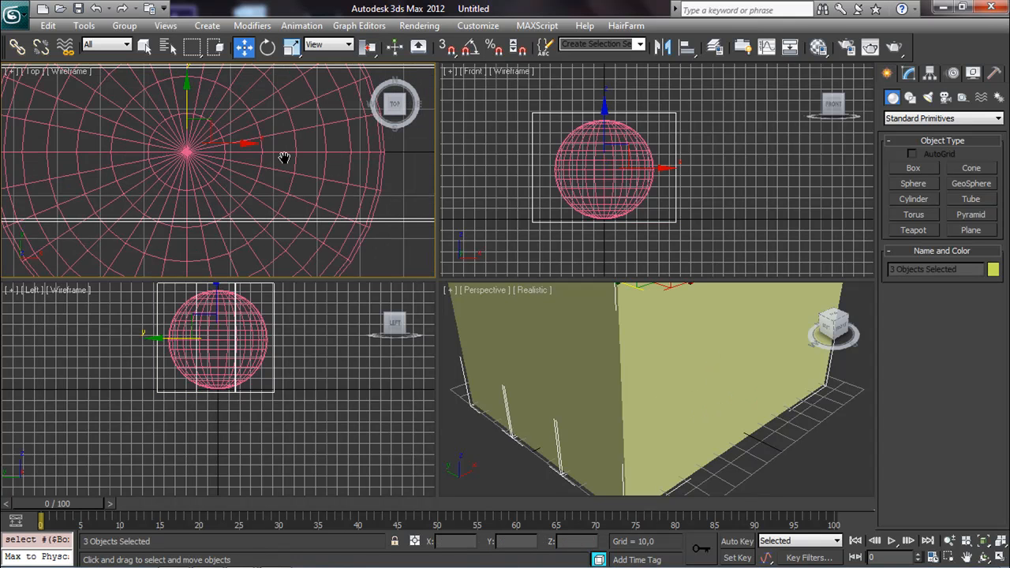
left_click_drag(187, 97, 190, 106)
key("z")
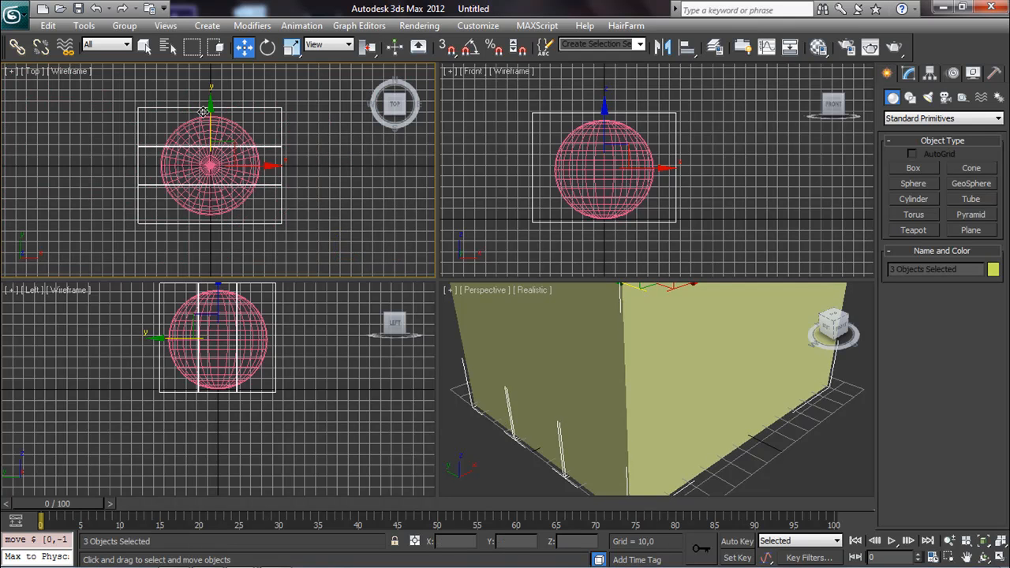
Select the sphere with its three boxes and clone the set as four copies along X, spaced about 150 units apart.
scroll(207, 112, "down", 2)
left_click(307, 211)
left_click_drag(311, 215, 150, 108)
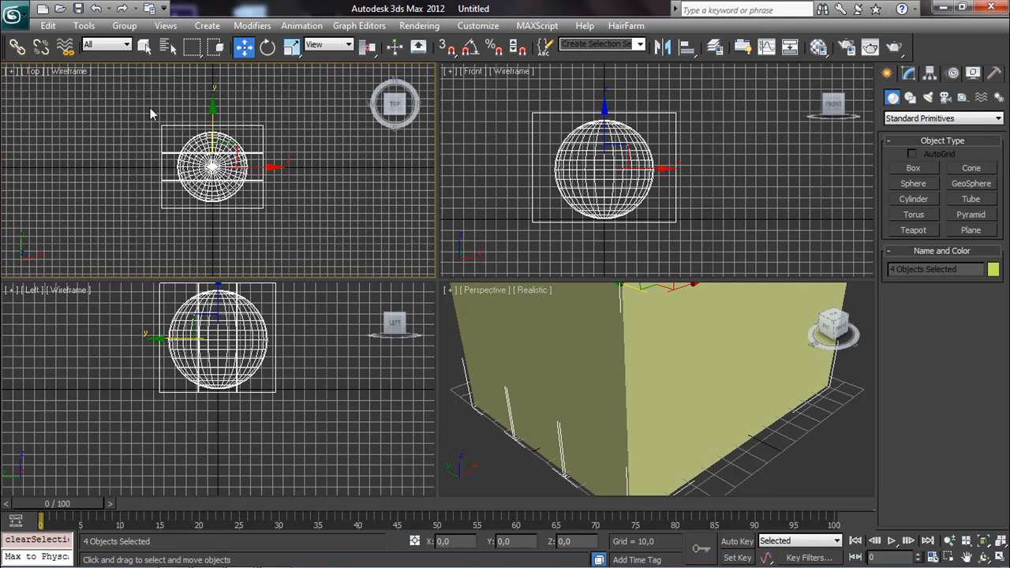
middle_click_drag(270, 161, 199, 162)
left_click_drag(197, 168, 313, 169, "shift")
left_click(542, 297)
left_click(542, 297)
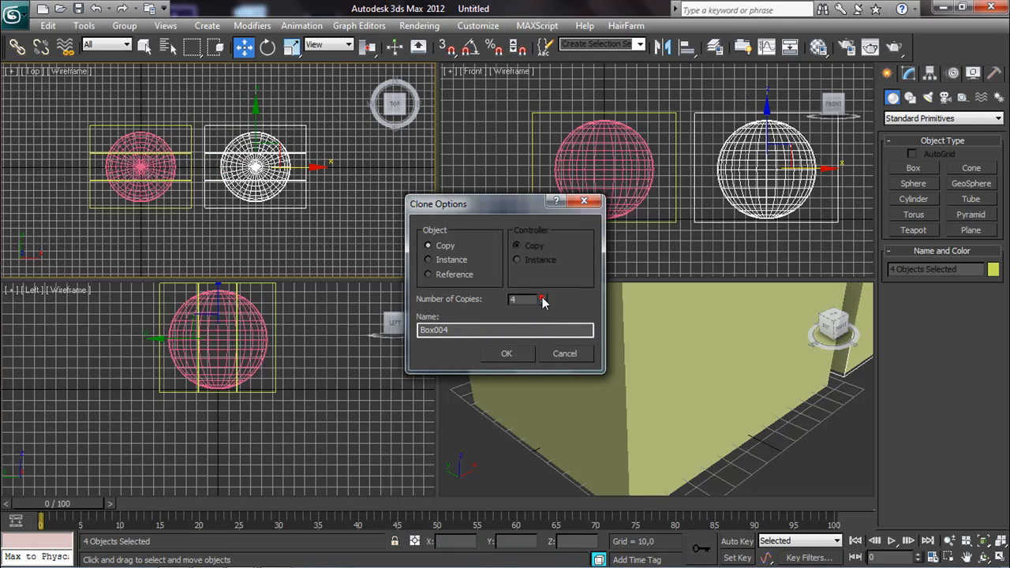
left_click(510, 355)
Use the Boolean compound object to subtract the front box from the sphere at the far positive X end of the row.
mouse_move(309, 207)
middle_mouse_down()
mouse_move(110, 181)
mouse_move(201, 192)
middle_mouse_up()
scroll(111, 181, "down", 2)
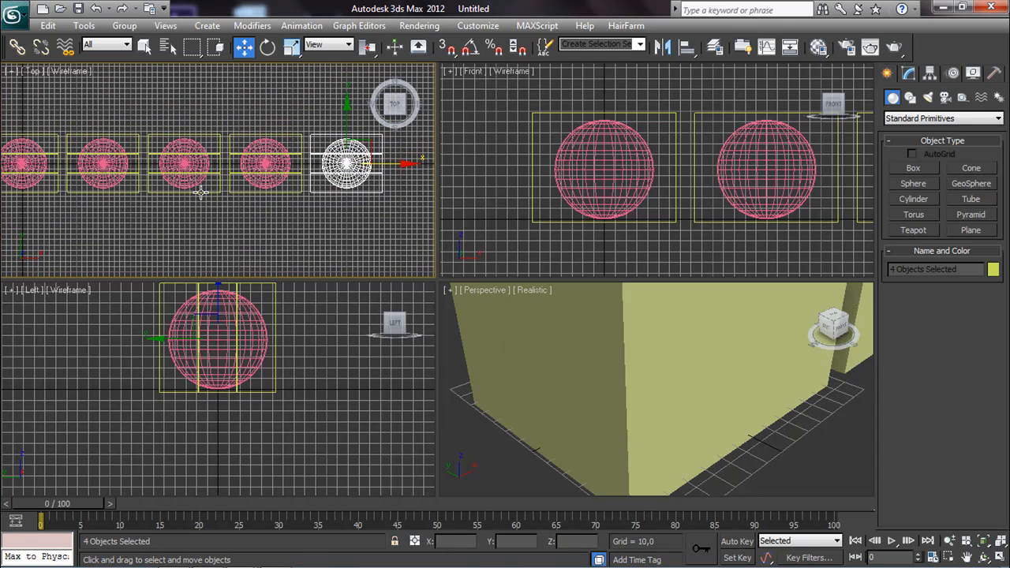
middle_click_drag(359, 206, 338, 223)
left_click(346, 221)
left_click(340, 199)
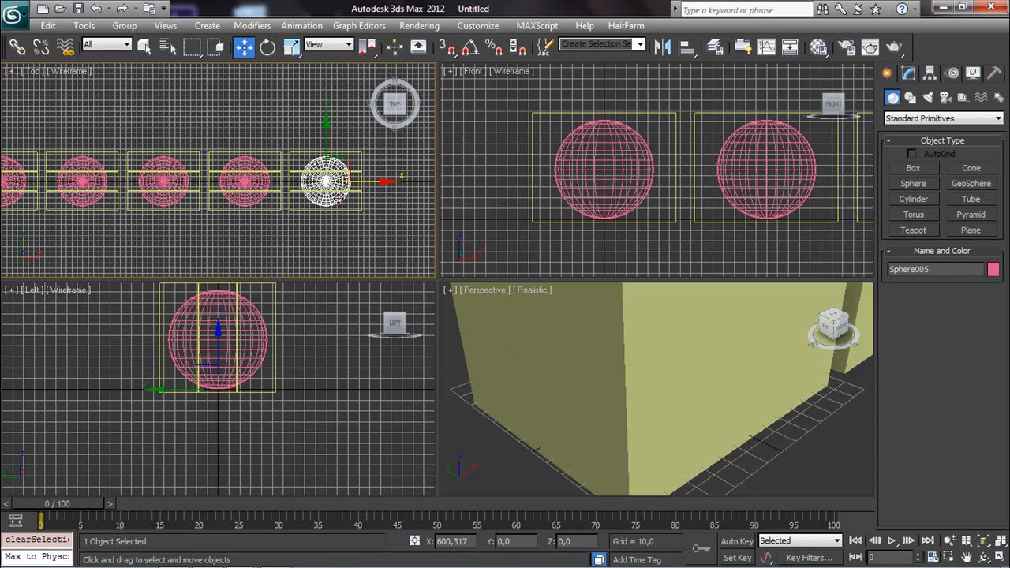
left_click(925, 119)
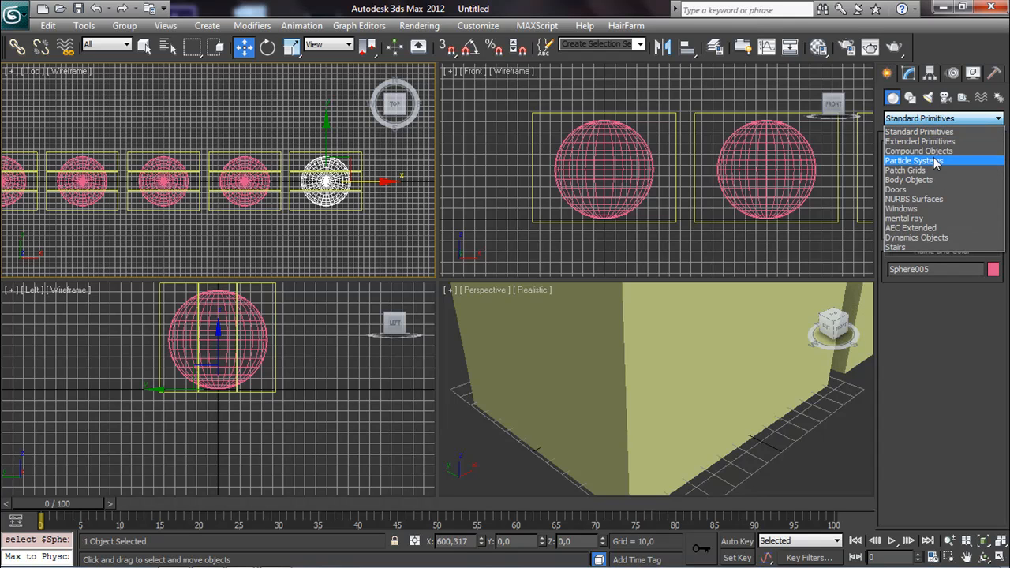
left_click(937, 152)
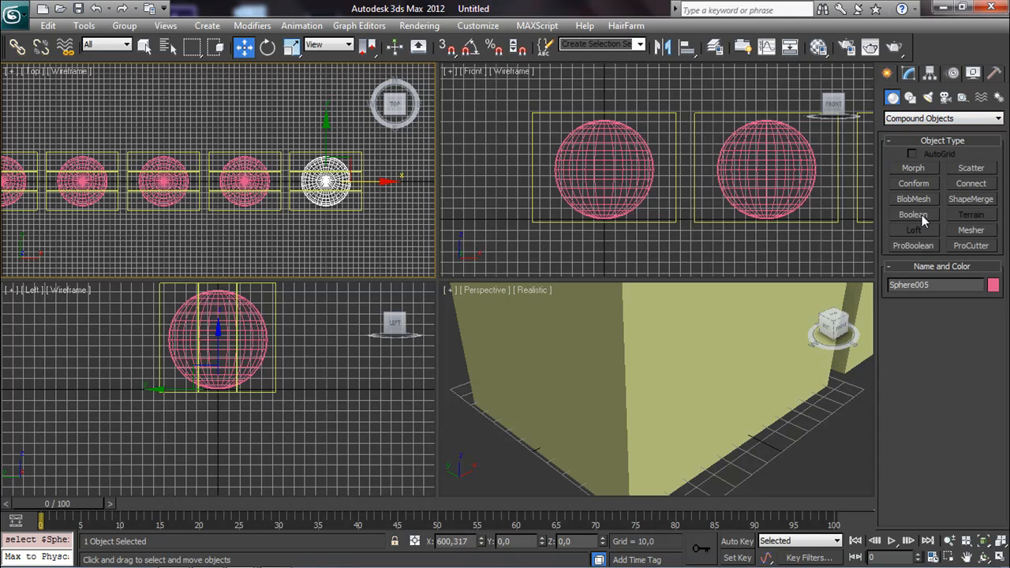
left_click(913, 215)
left_click(941, 328)
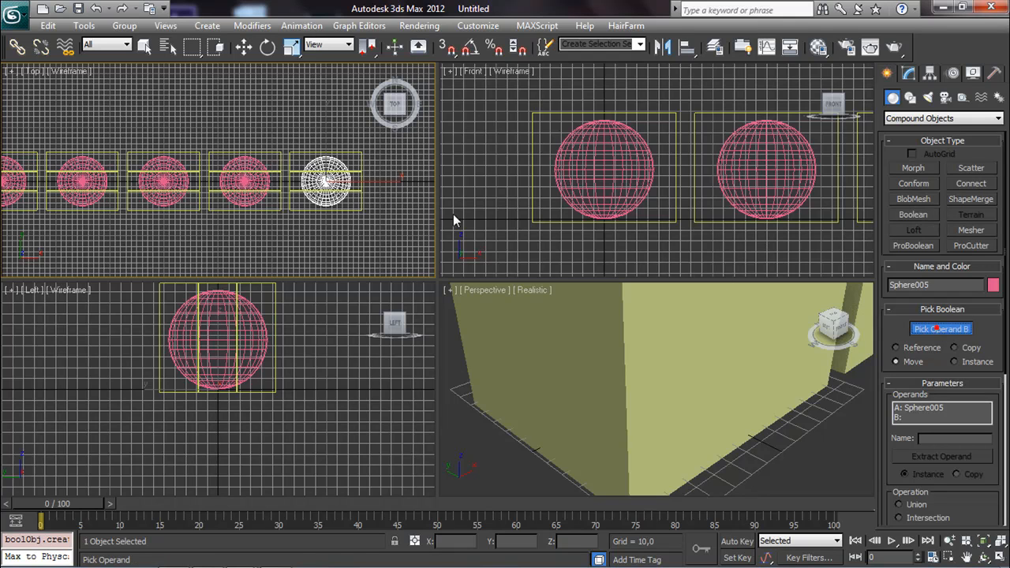
left_click(361, 210)
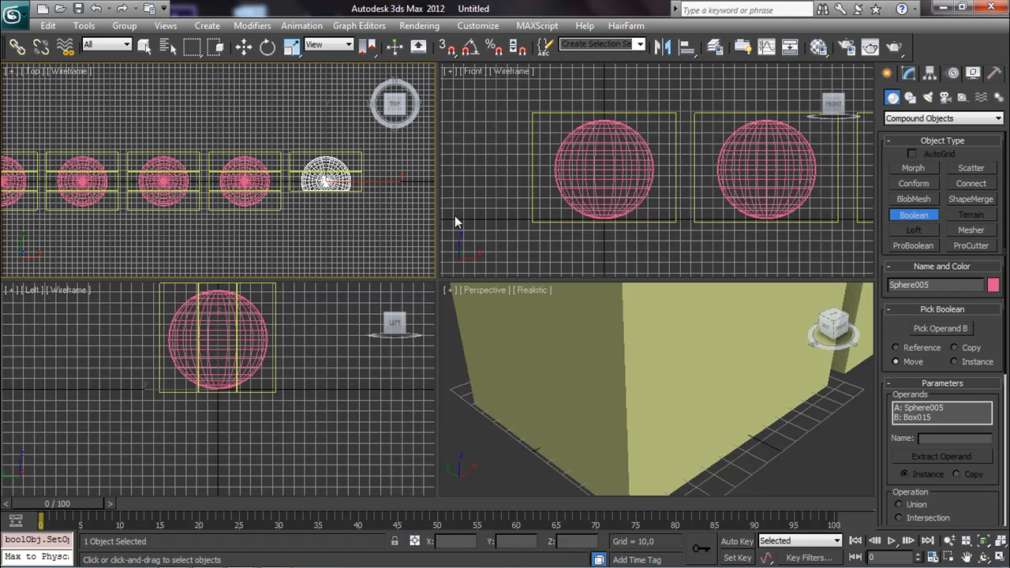
Create a Boolean from the fourth sphere and its front box, setting the operation to Intersection.
middle_click_drag(300, 197, 350, 194)
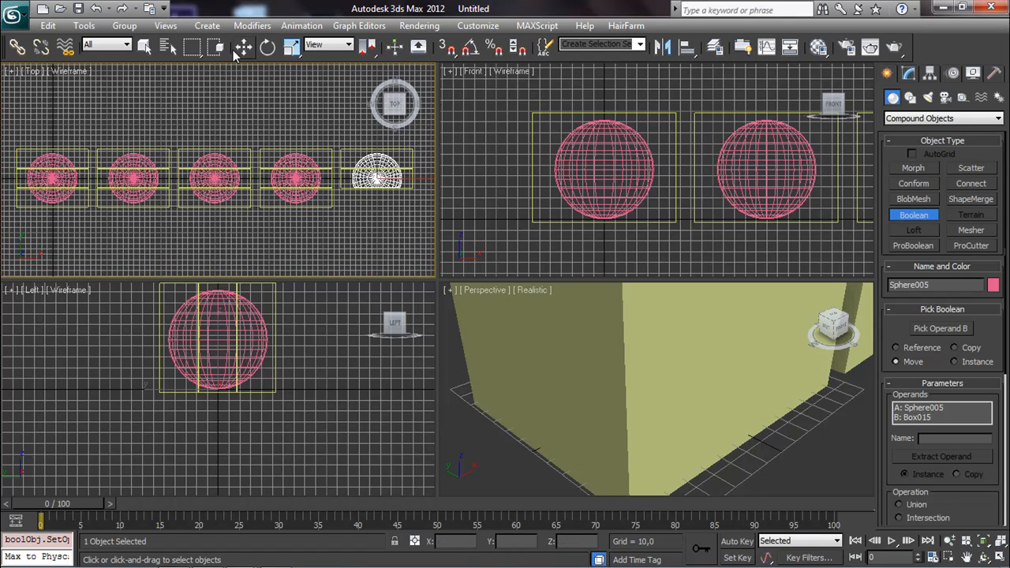
left_click(243, 48)
left_click(295, 178)
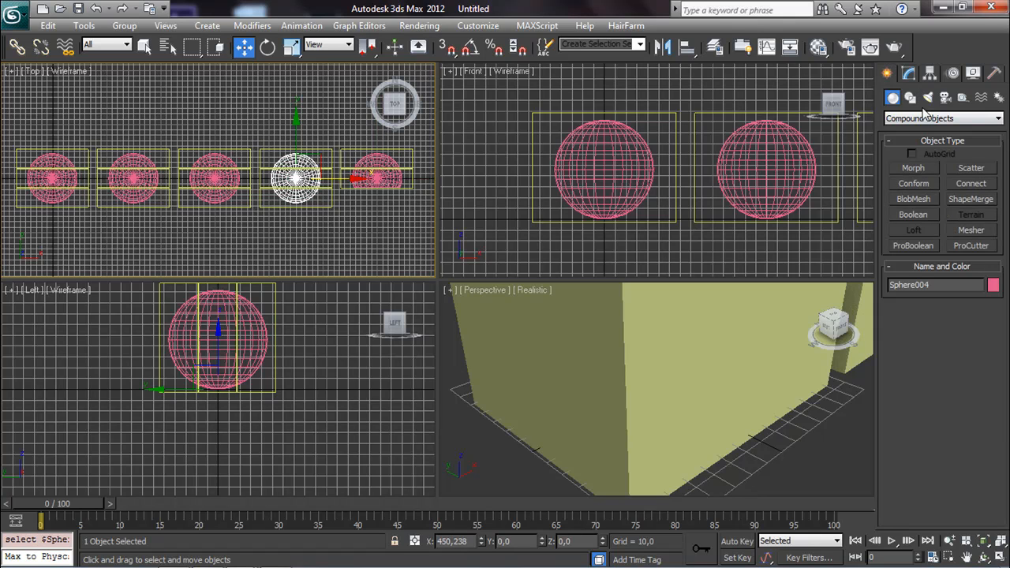
left_click(914, 214)
left_click(938, 328)
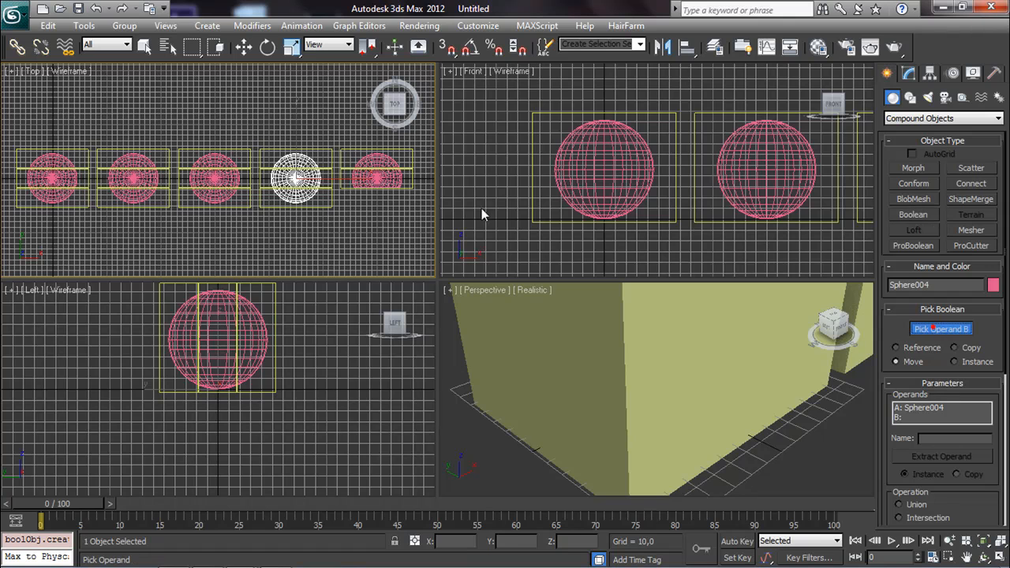
left_click(331, 205)
left_click_drag(891, 455, 919, 313)
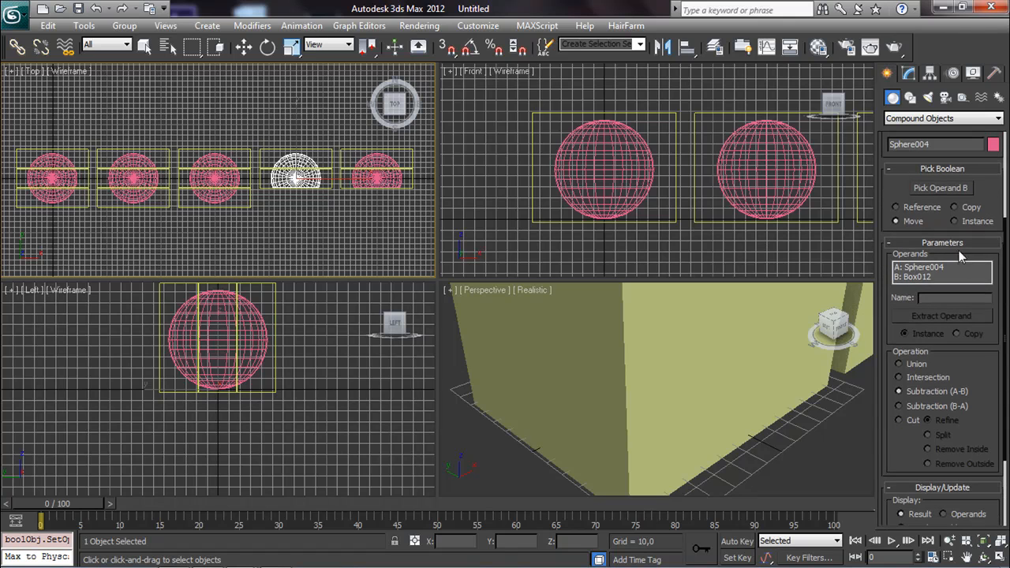
left_click(899, 378)
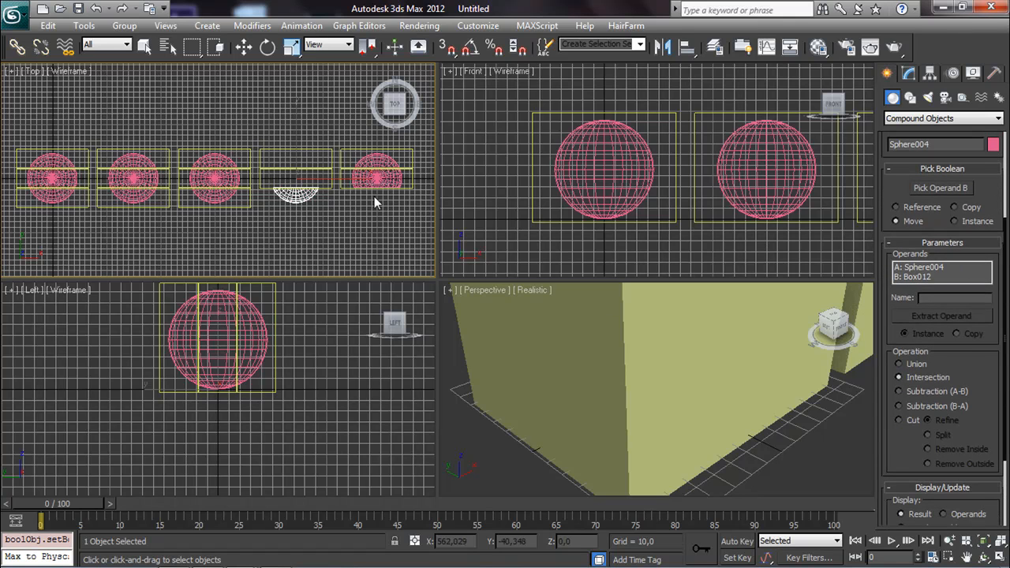
Create a Boolean from the third sphere and its front box, setting the operation to Subtraction (A-B).
left_click(244, 47)
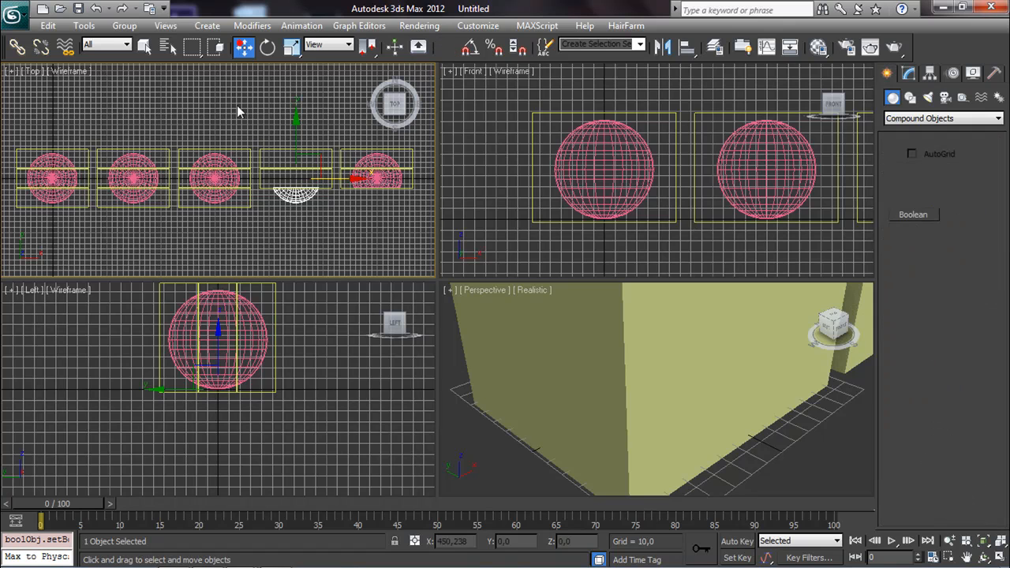
left_click(215, 182)
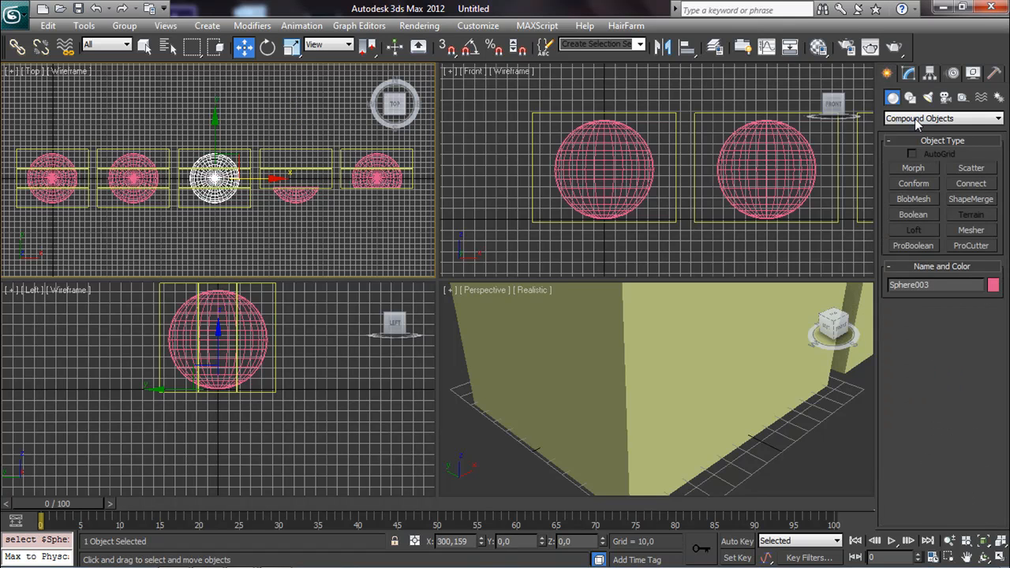
left_click(913, 214)
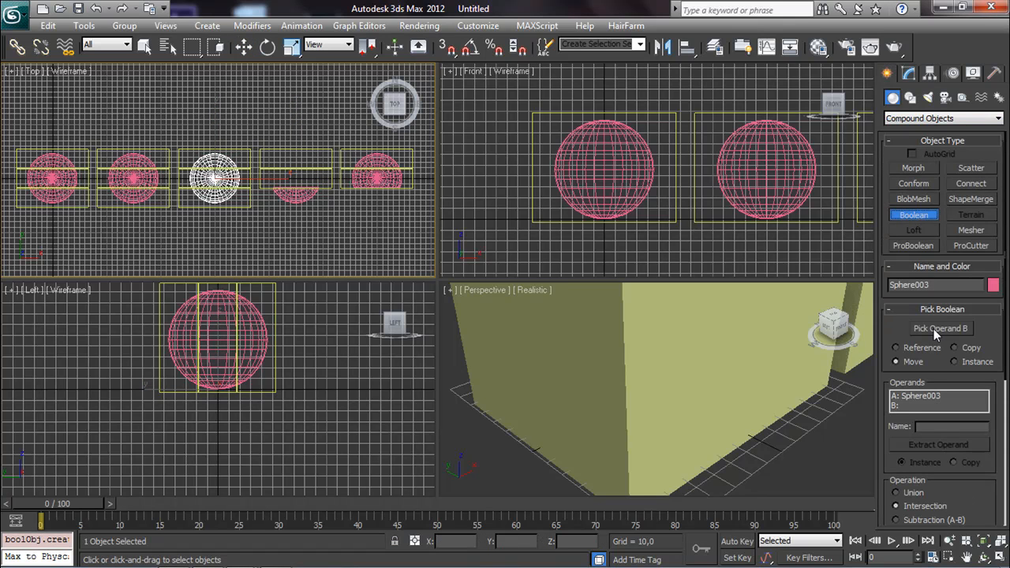
left_click(936, 330)
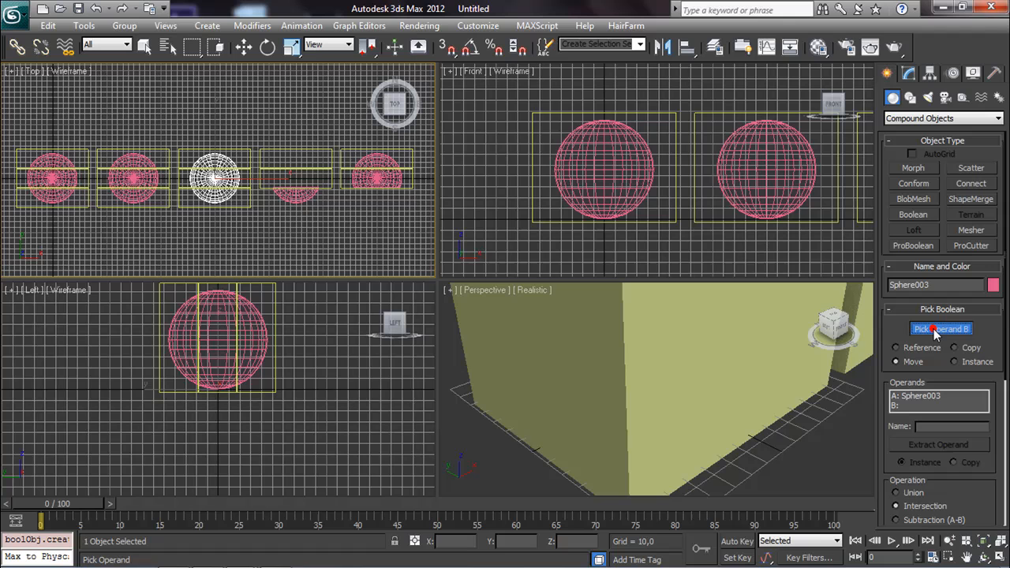
left_click(242, 205)
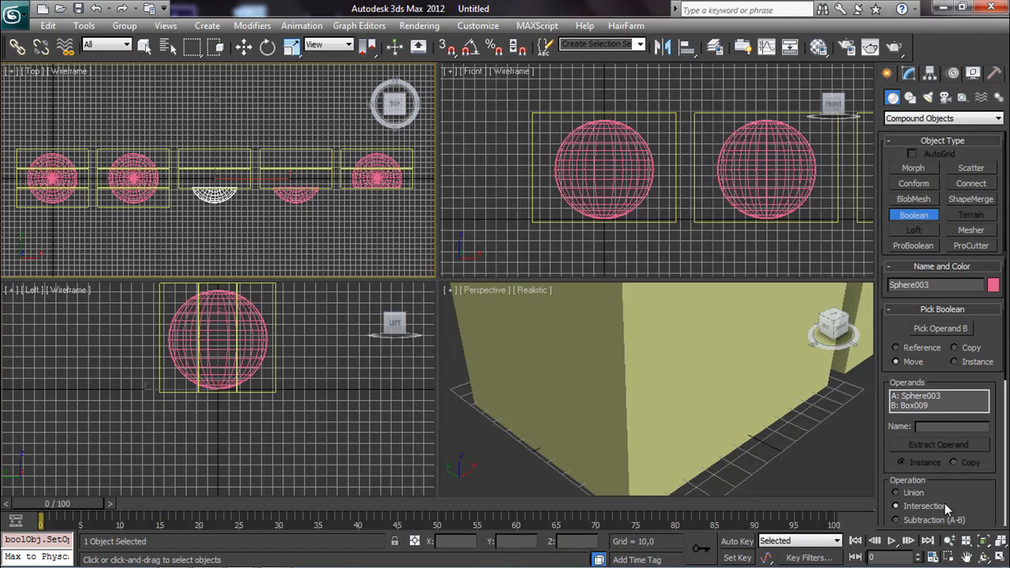
scroll(945, 503, "down", 2)
left_click(914, 468)
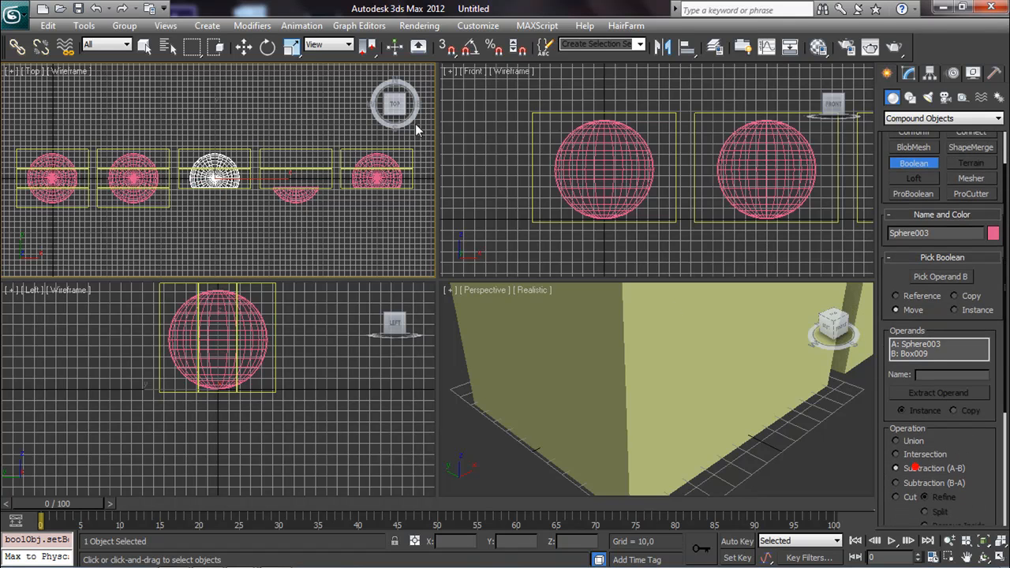
Subtract the middle box from the third sphere in a new Boolean, using Subtraction (A-B) with the box moved as operand B.
left_click(243, 47)
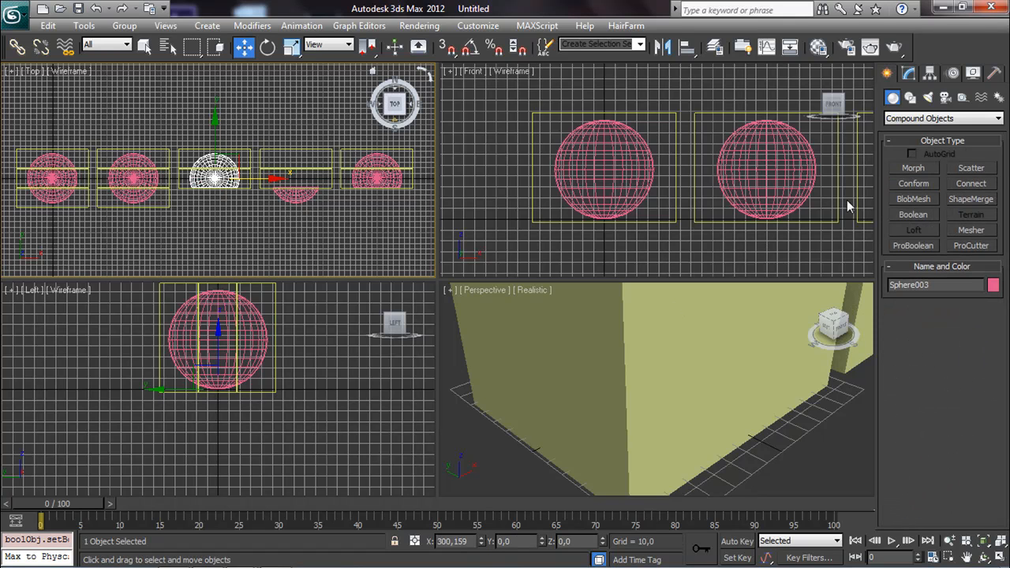
left_click(927, 213)
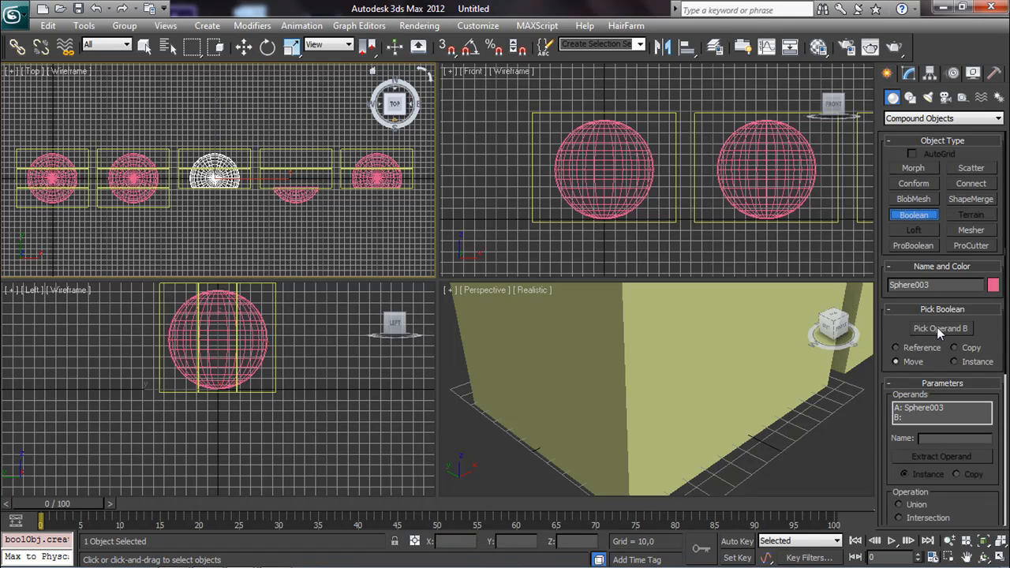
left_click(938, 330)
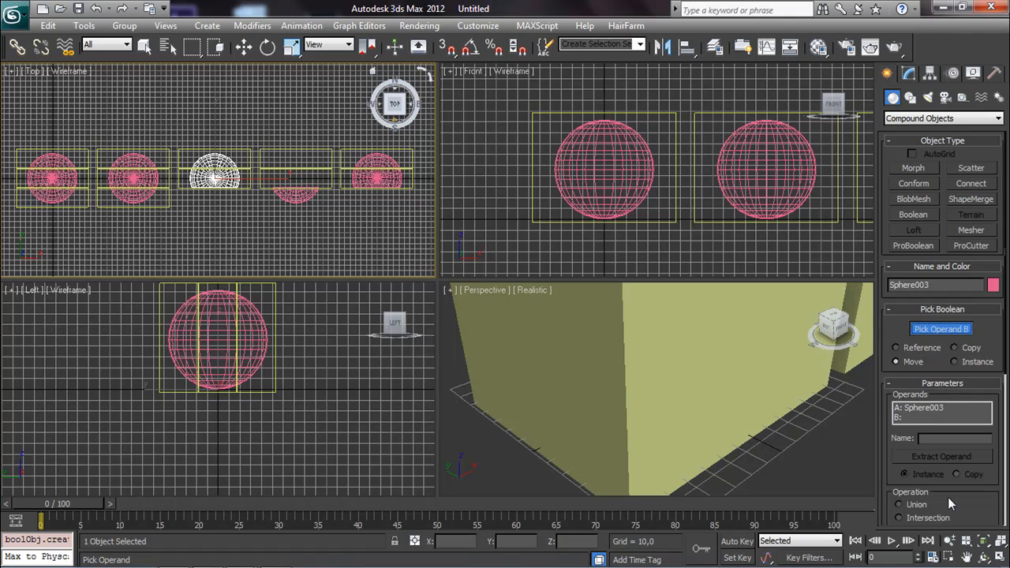
scroll(945, 497, "down", 3)
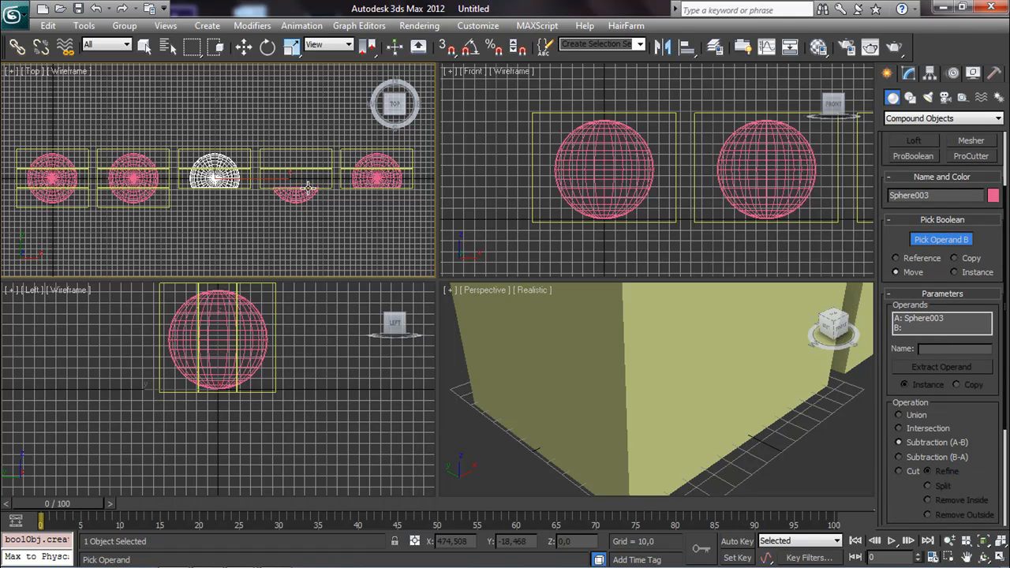
left_click(248, 186)
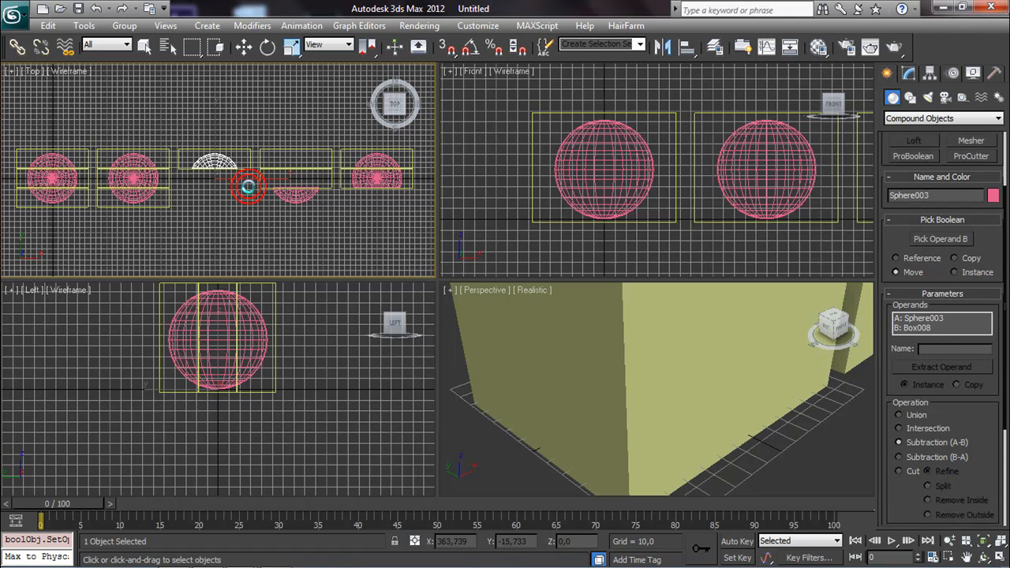
left_click(244, 47)
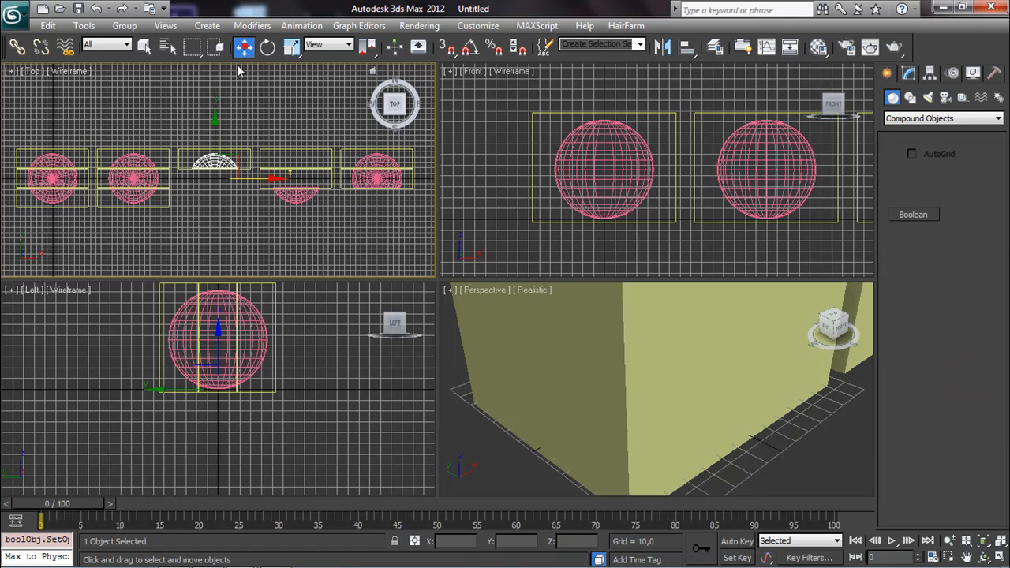
Create a Boolean from the second sphere that subtracts its front box.
left_click(145, 177)
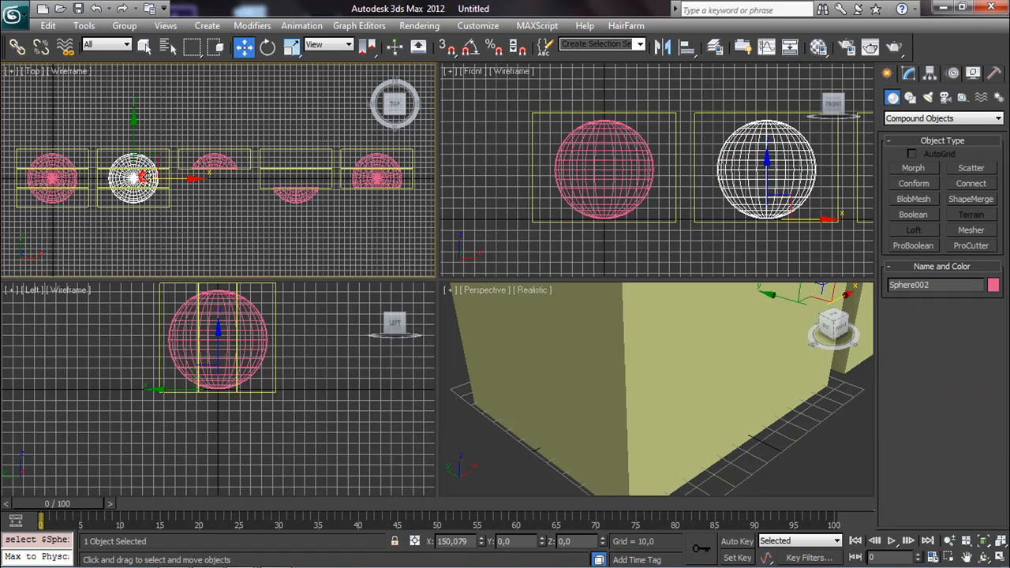
middle_click_drag(150, 168, 161, 194)
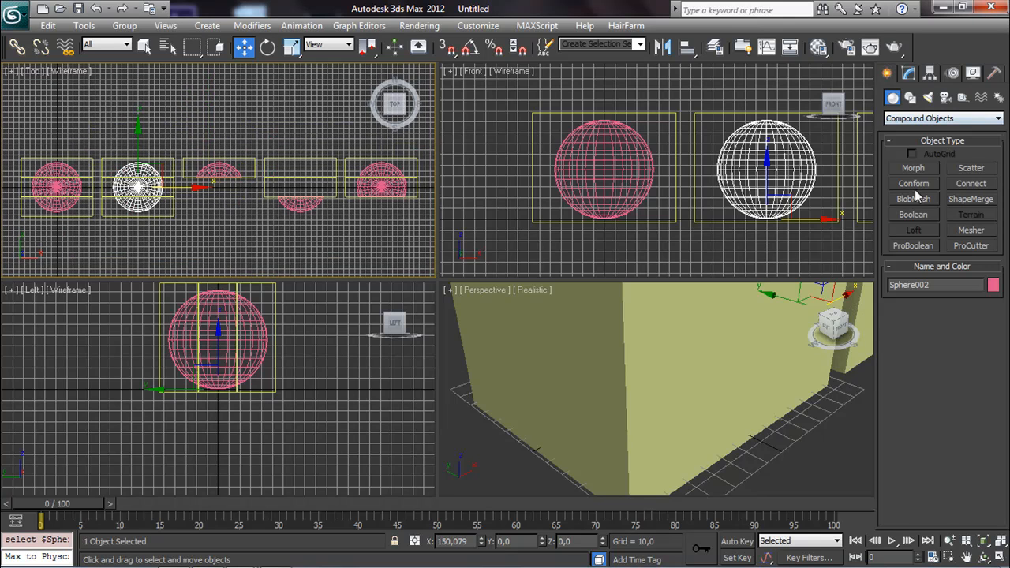
left_click(913, 216)
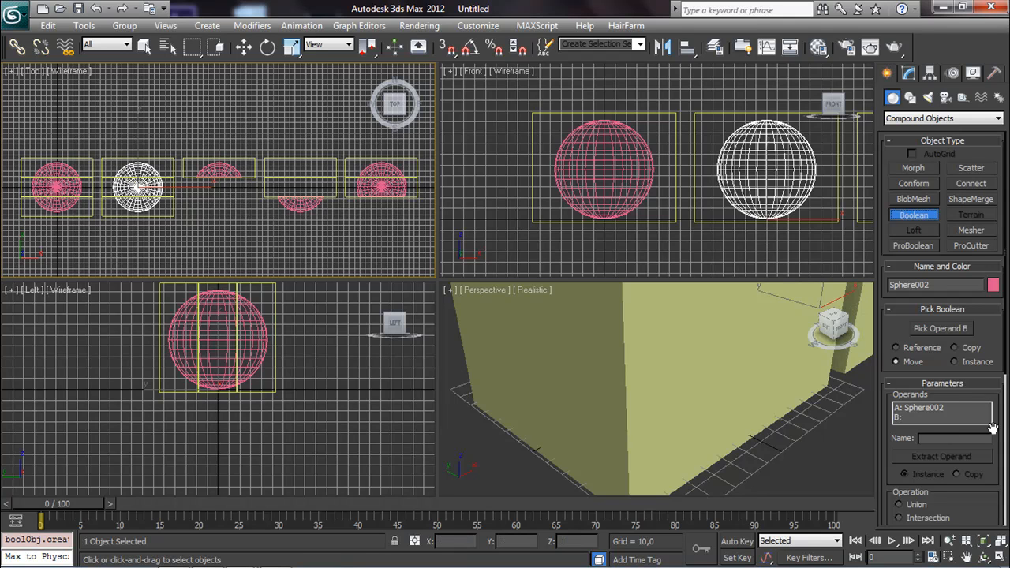
left_click(967, 334)
left_click(170, 214)
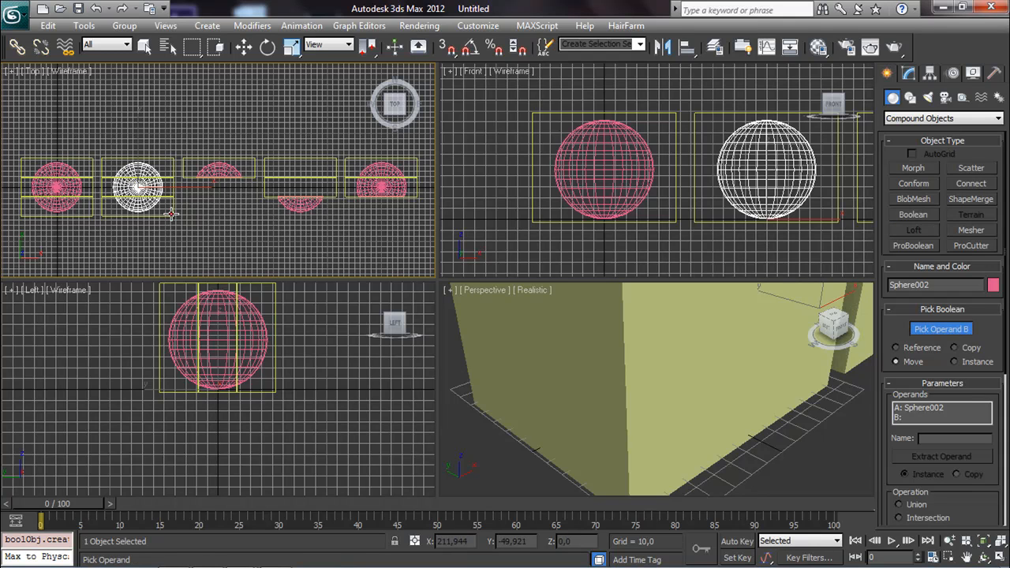
left_click(244, 46)
Apply another Boolean to the second sphere, subtracting its rear box to leave only the middle slice.
left_click(924, 215)
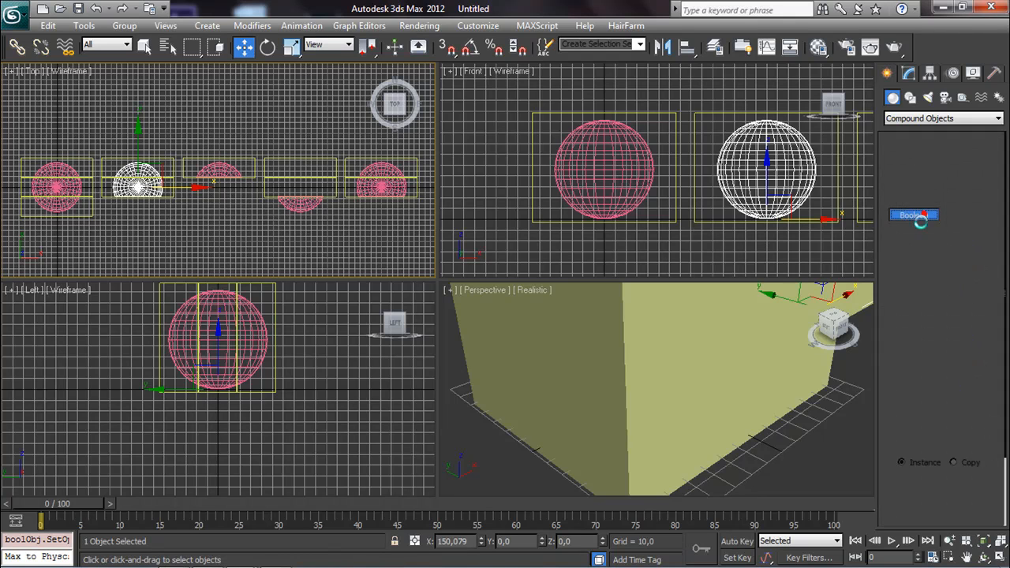
left_click(938, 332)
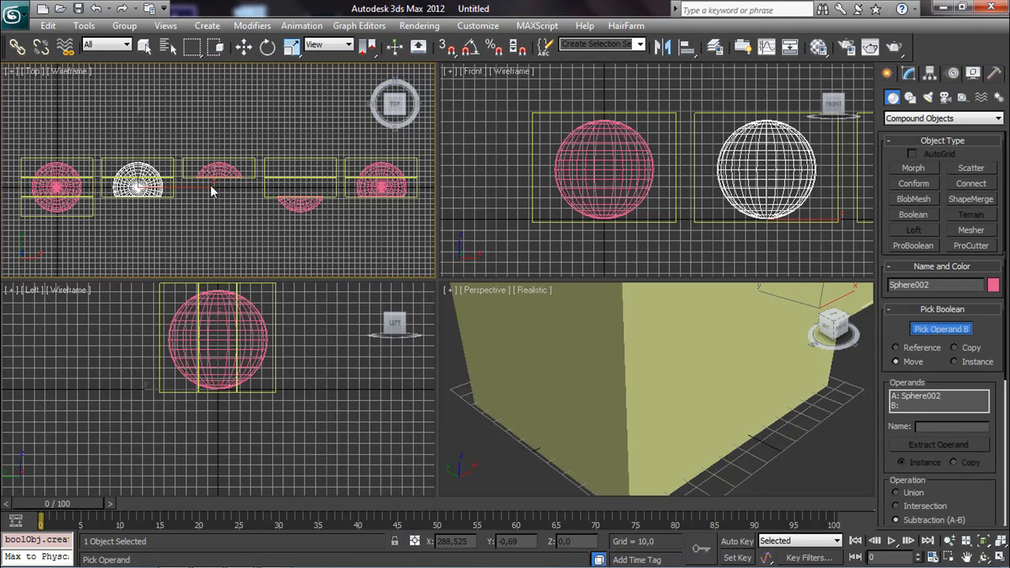
left_click(174, 175)
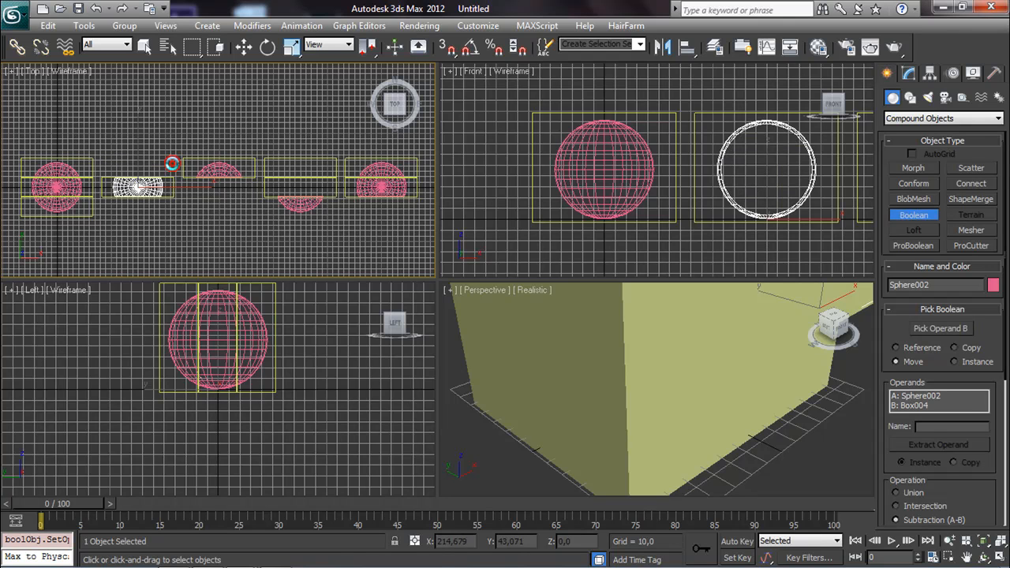
middle_click_drag(213, 171, 291, 171)
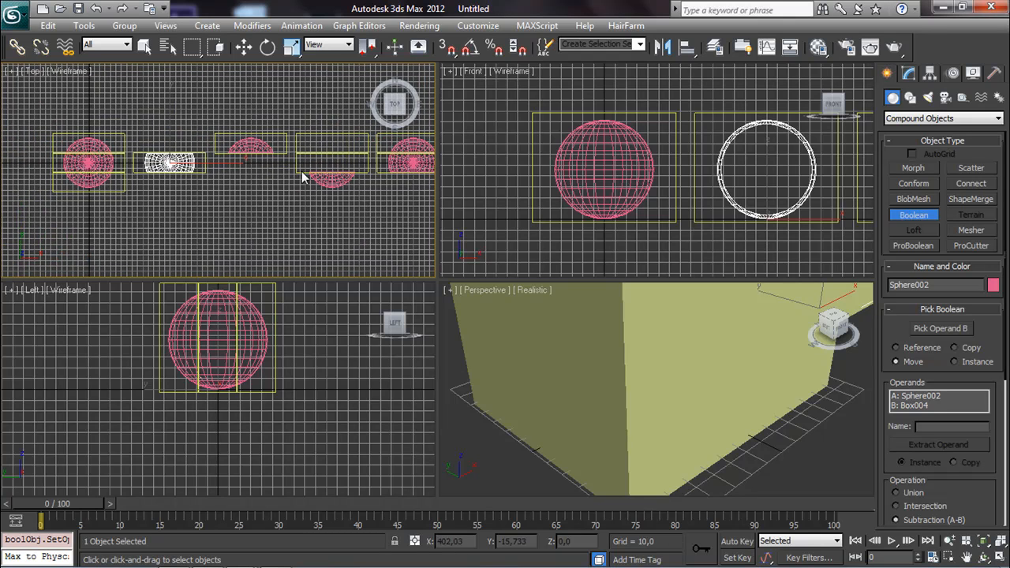
left_click(243, 47)
Delete the three boxes surrounding the uncut first sphere.
scroll(271, 111, "down", 2)
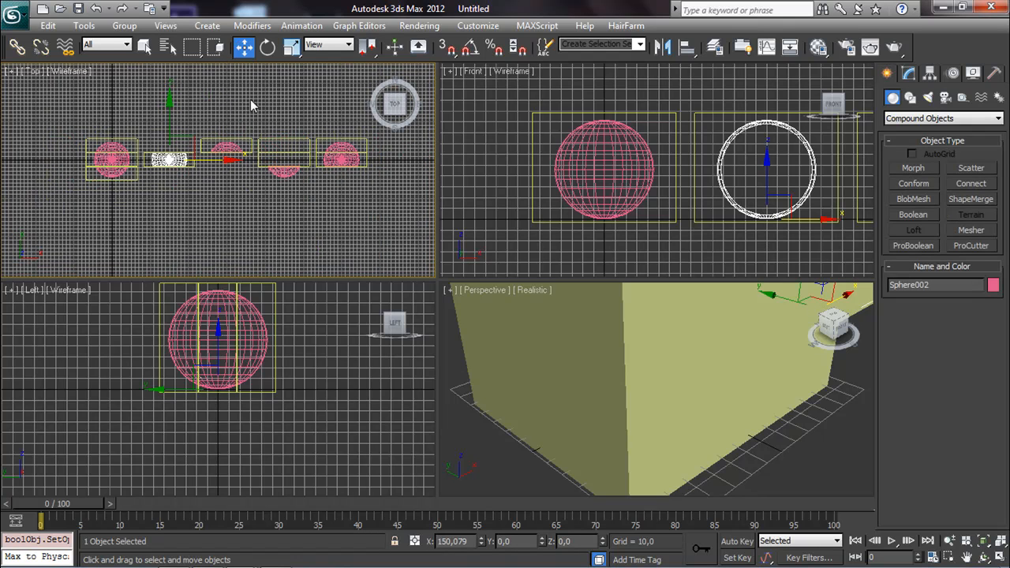
left_click(86, 187)
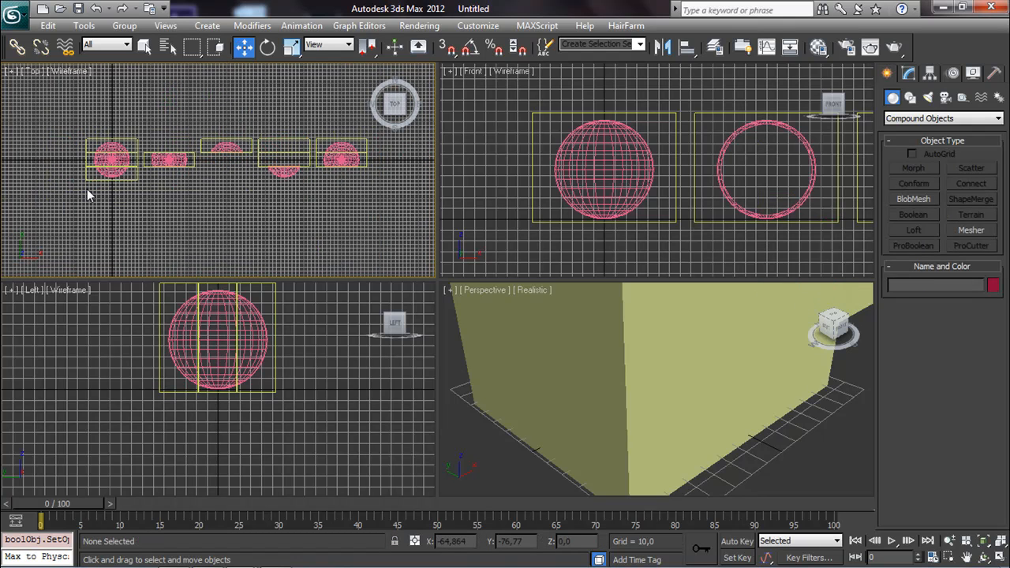
left_click_drag(85, 169, 89, 187)
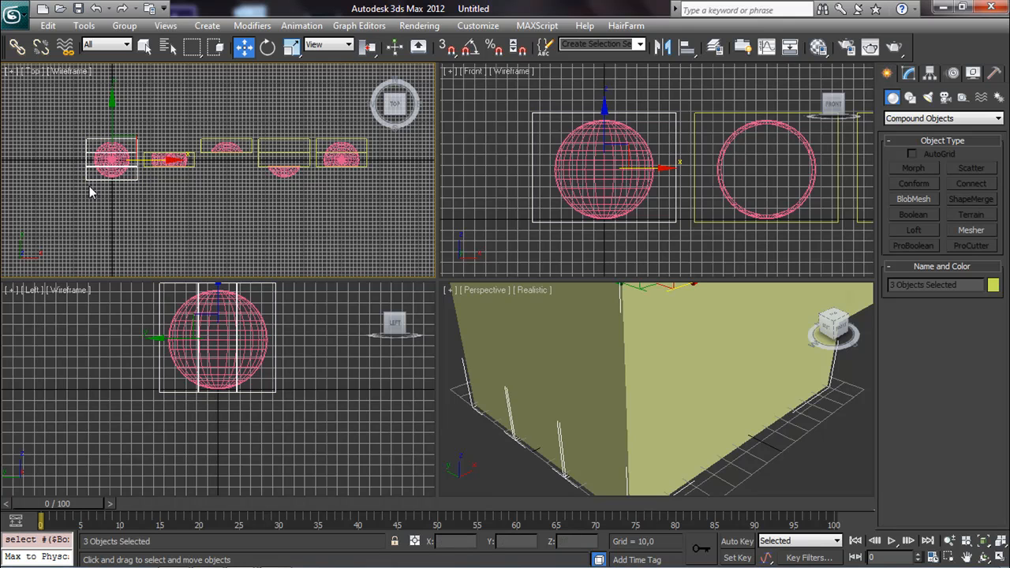
key("Delete")
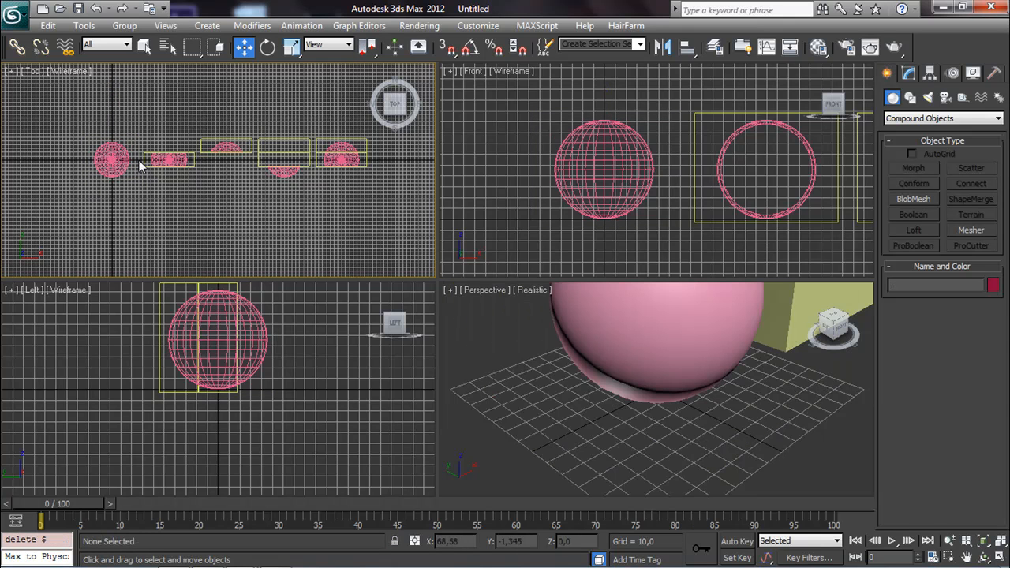
Delete all remaining boxes around the second to fifth spheres, leaving only the sphere and its cut sections.
scroll(722, 394, "down", 5)
middle_click_drag(738, 401, 608, 394)
left_click(558, 366)
key("Delete")
left_click(615, 339)
key("Delete")
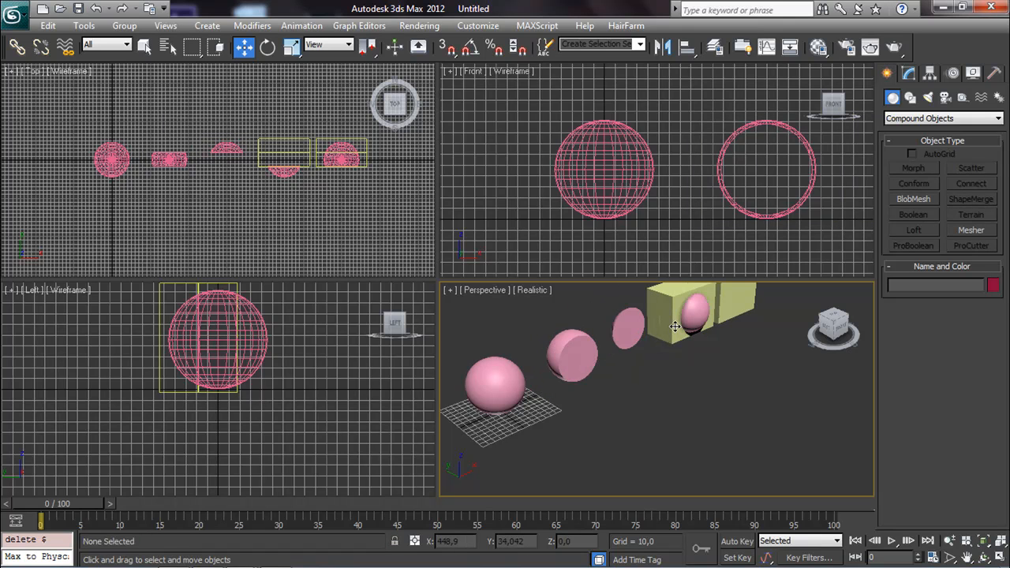
left_click(671, 323)
key("Delete")
left_click(722, 306)
key("Delete")
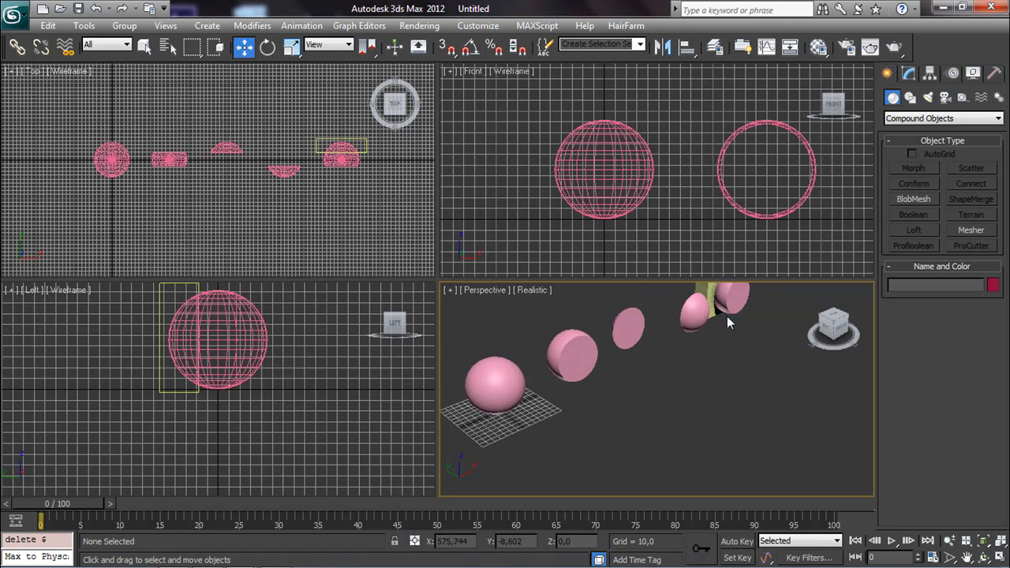
left_click(705, 291)
key("Delete")
middle_click_drag(718, 325, 665, 332)
middle_click_drag(381, 203, 318, 203)
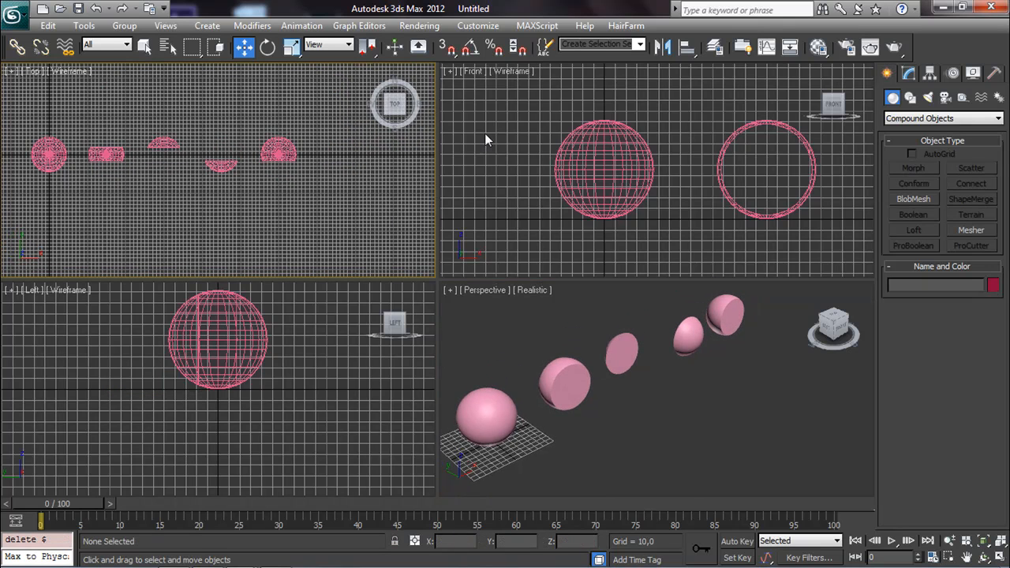
Assign the fourth and fifth sphere sections to a new layer in the Layer Manager and hide that layer.
left_click(714, 48)
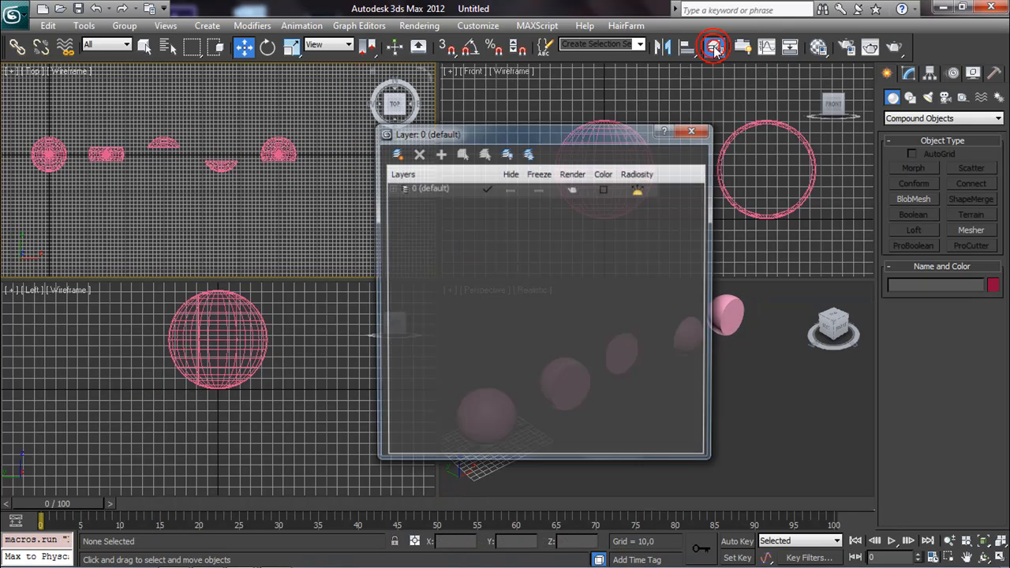
left_click_drag(529, 128, 582, 146)
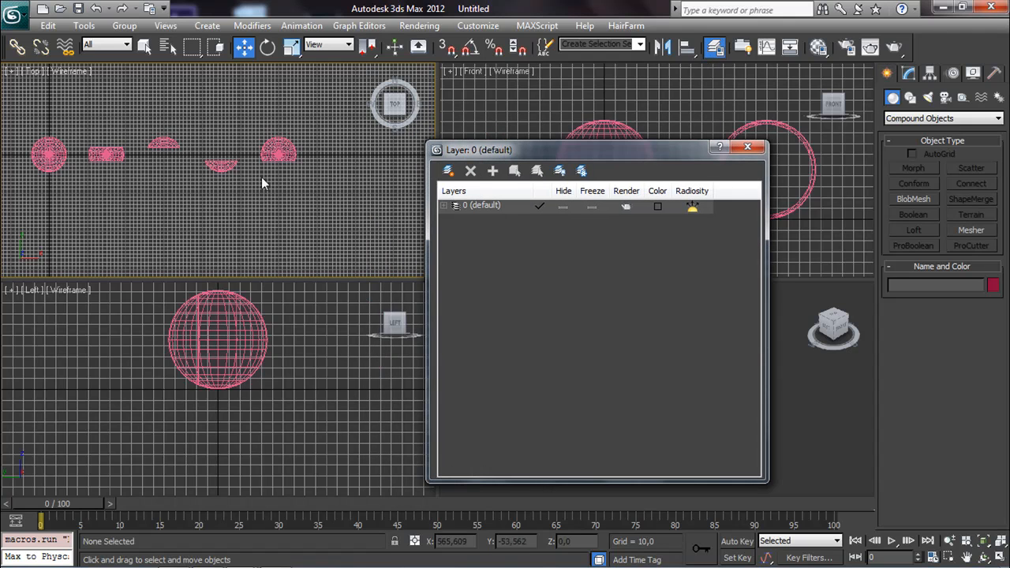
left_click_drag(221, 187, 298, 137)
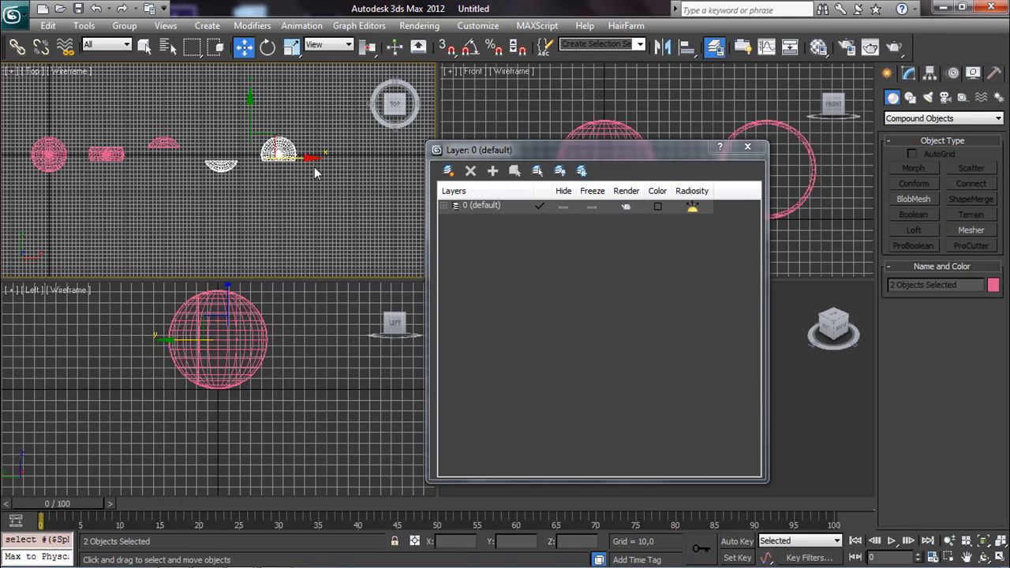
left_click(448, 172)
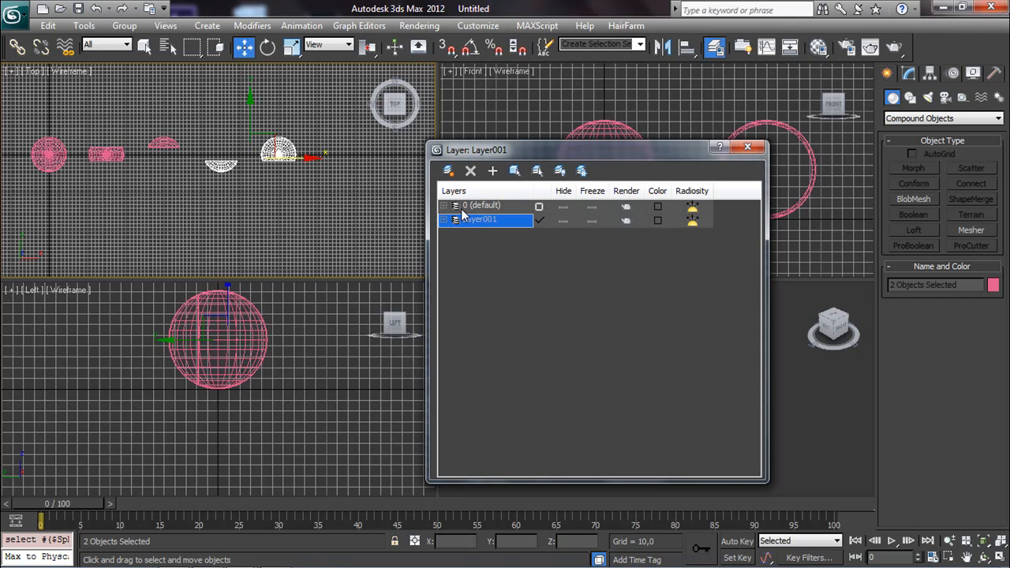
left_click(561, 221)
Place the second and third sphere sections on a new hidden layer, and the full sphere on another new layer.
left_click_drag(98, 174, 211, 143)
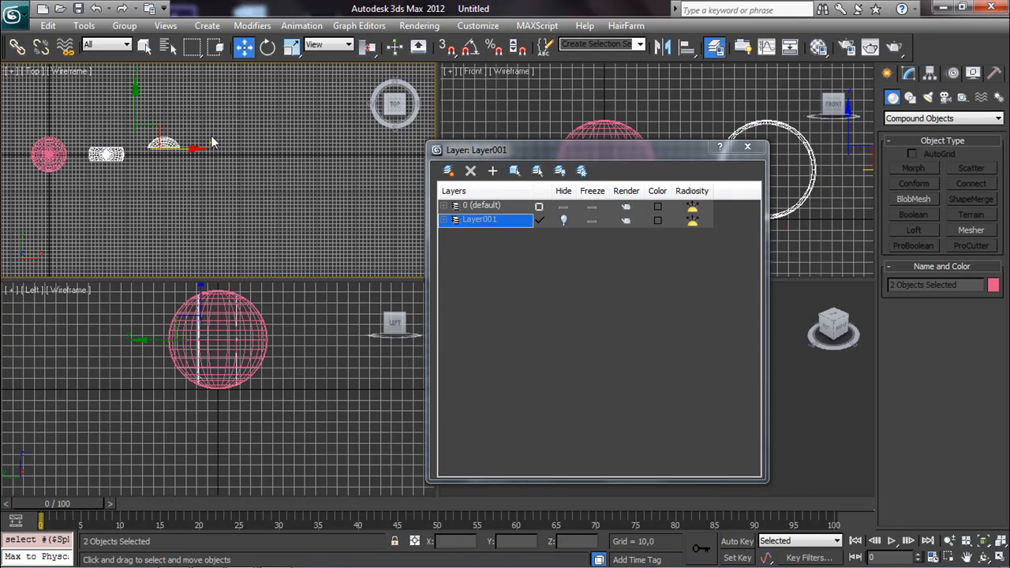
left_click(449, 172)
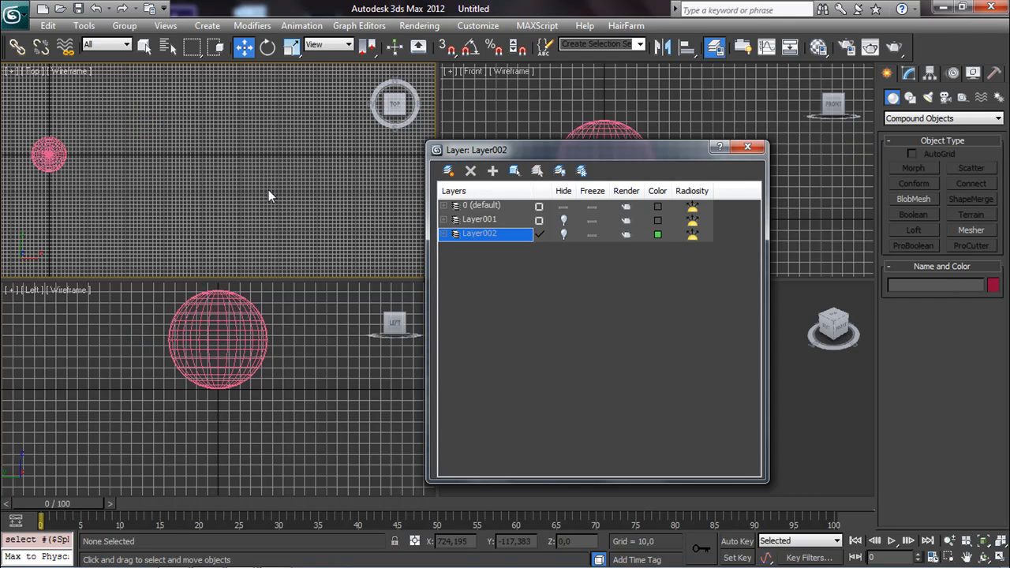
left_click(49, 154)
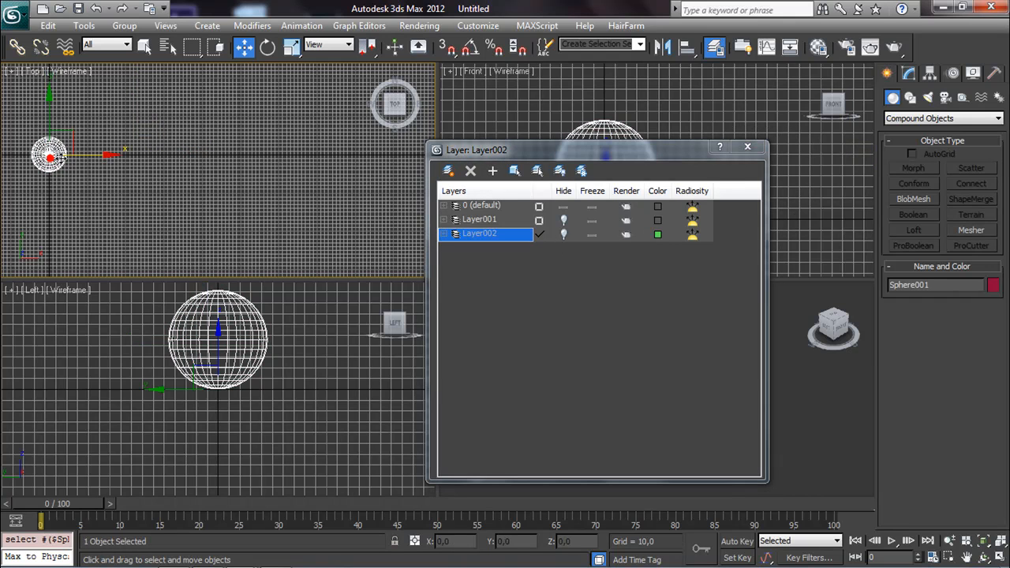
left_click(449, 171)
left_click(565, 249)
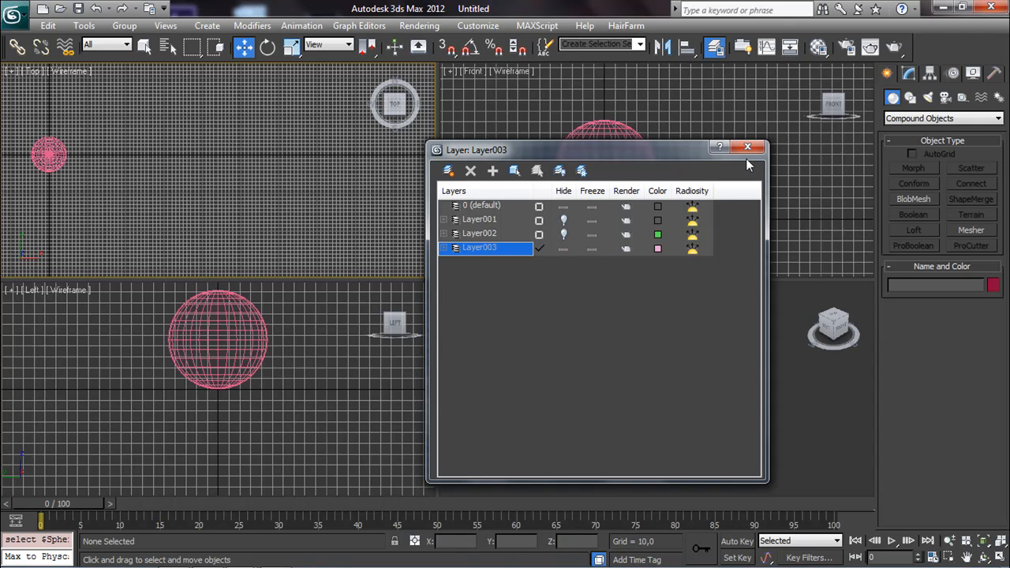
Inspect the full sphere's absolute world coordinates in the Move Transform Type-In, and close the open dialogs.
left_click_drag(703, 150, 750, 150)
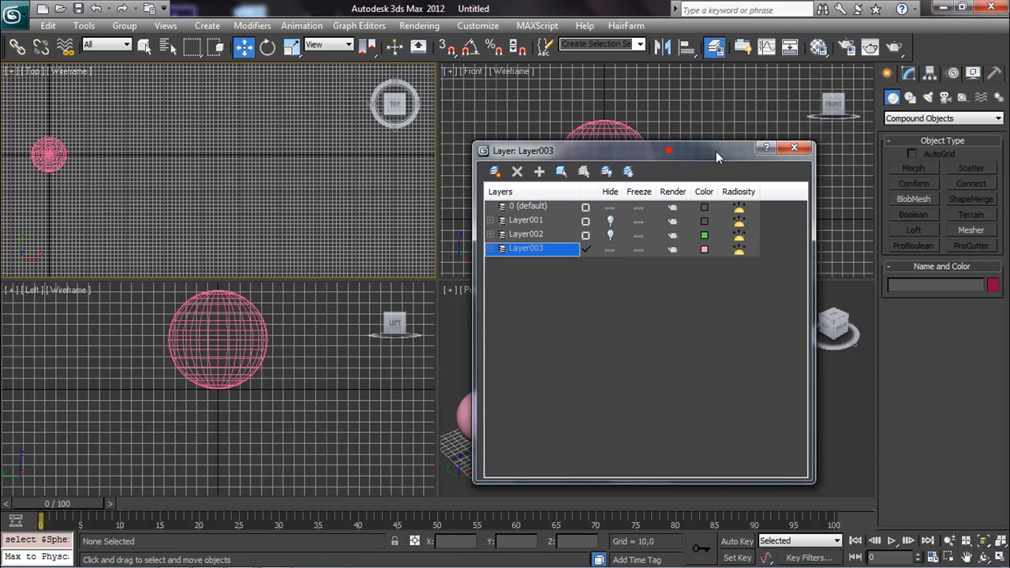
left_click(46, 174)
right_click(244, 47)
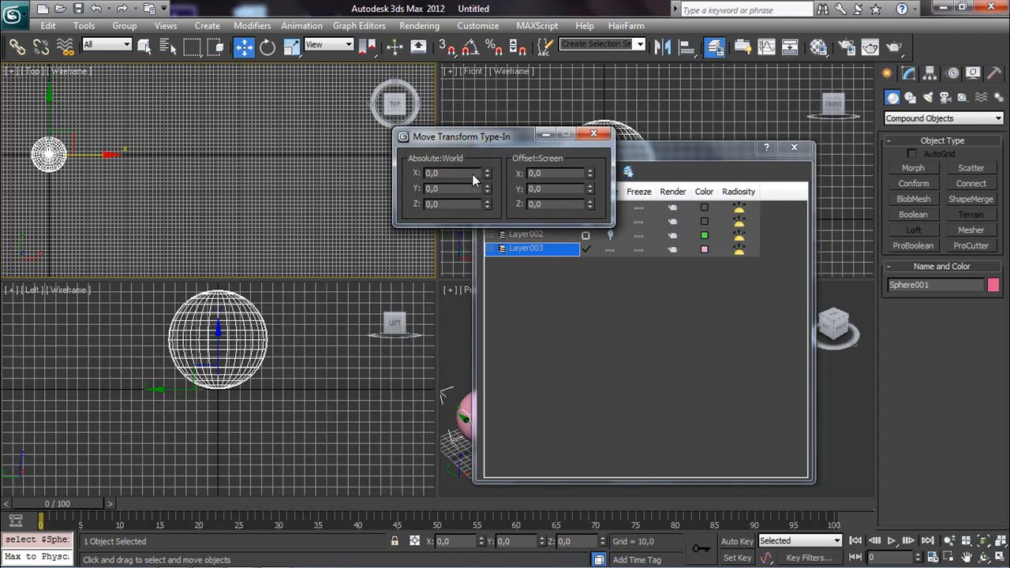
left_click(601, 135)
left_click(794, 146)
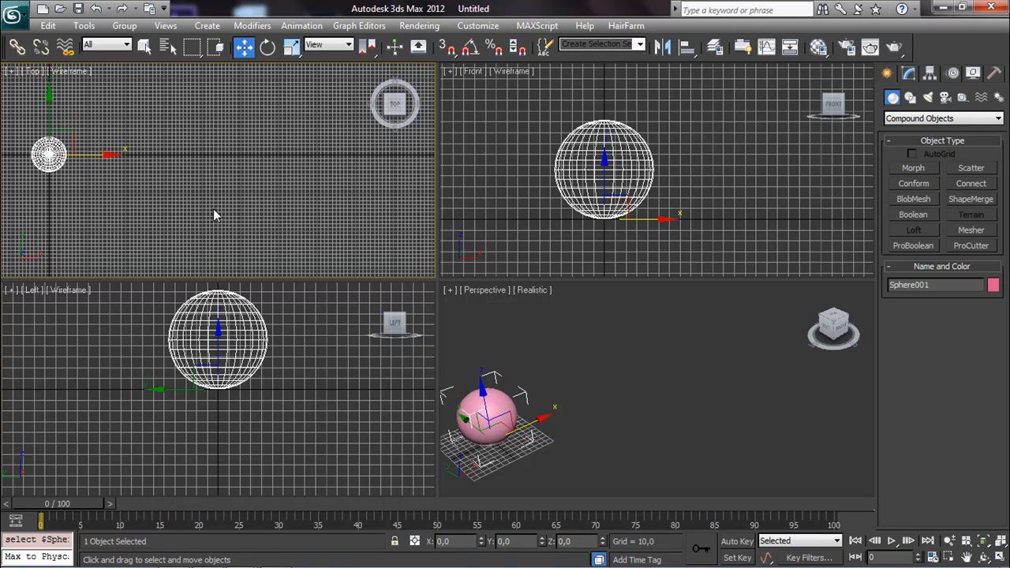
Unhide Layer002 and hide Layer003 in the Layer Manager, with the middle slice of the sphere selected.
left_click(715, 47)
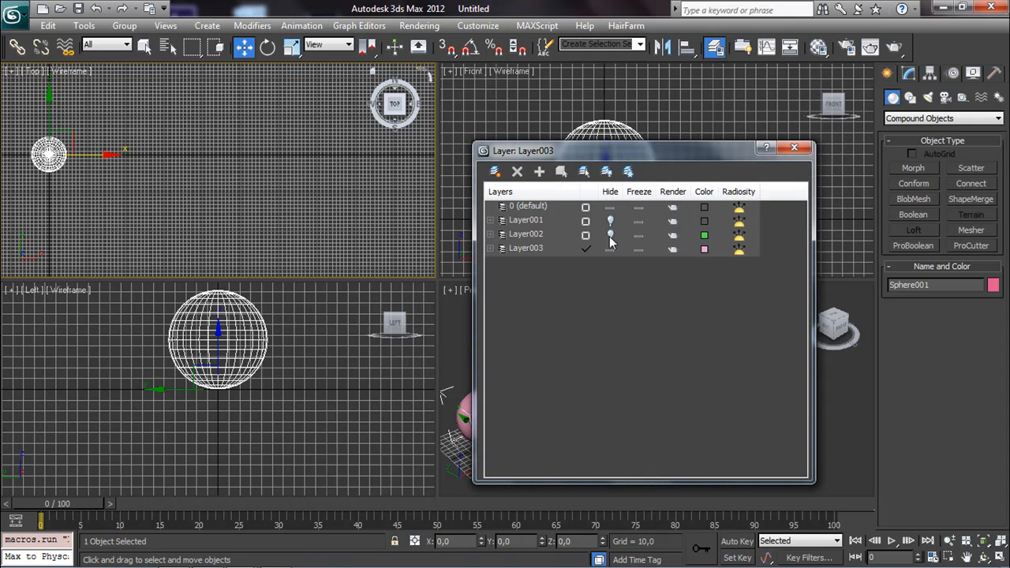
left_click(609, 235)
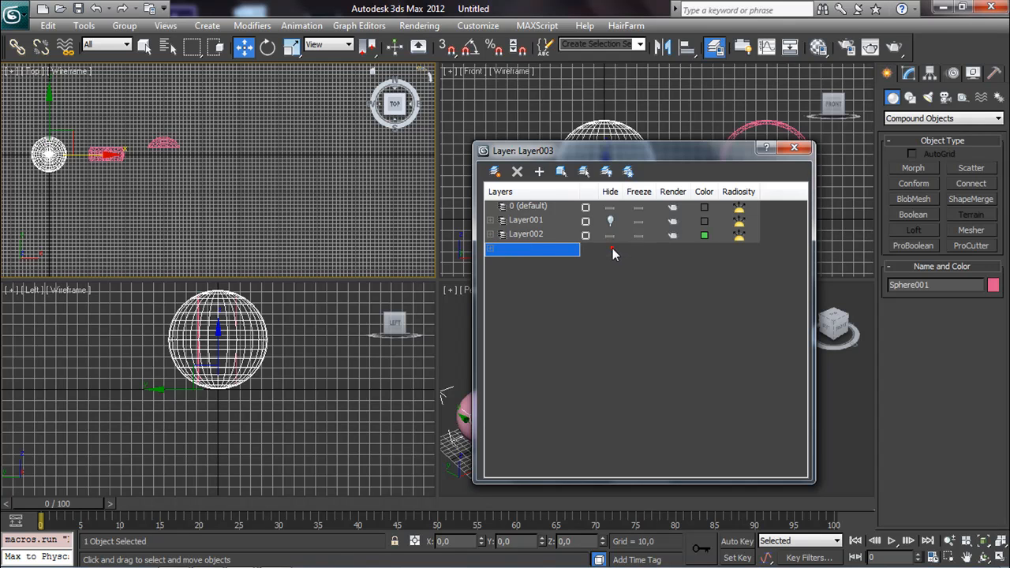
left_click(612, 248)
left_click(115, 158)
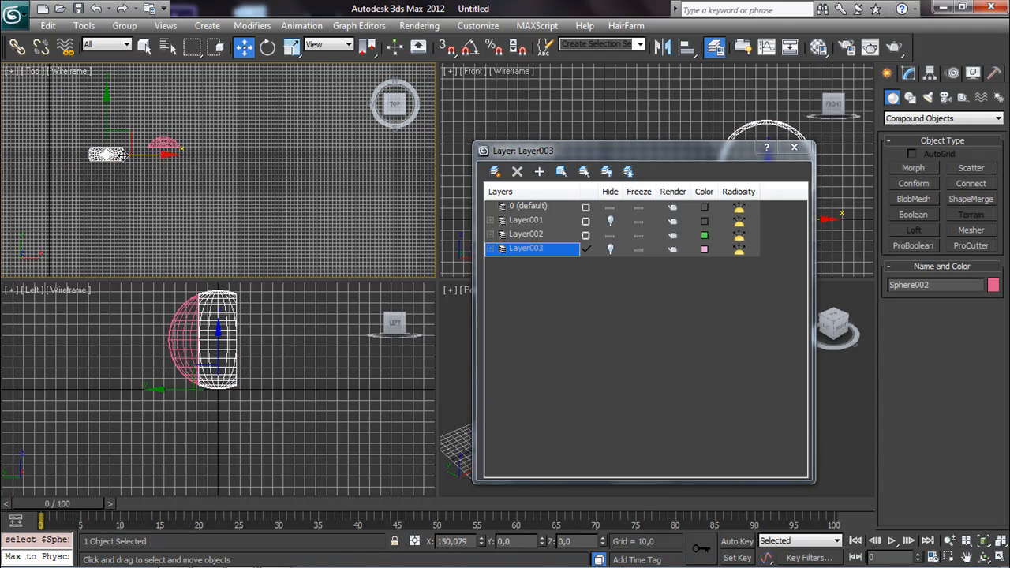
Set the absolute world X of both visible sphere slices to 0 in the Move Transform Type-In and close it.
right_click(245, 48)
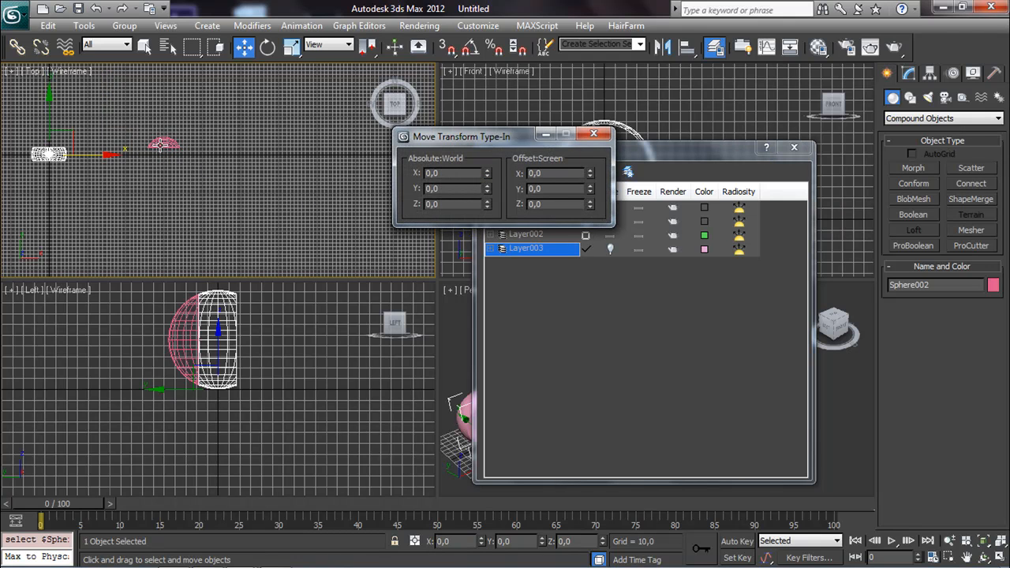
left_click_drag(487, 176, 493, 182)
right_click(492, 175)
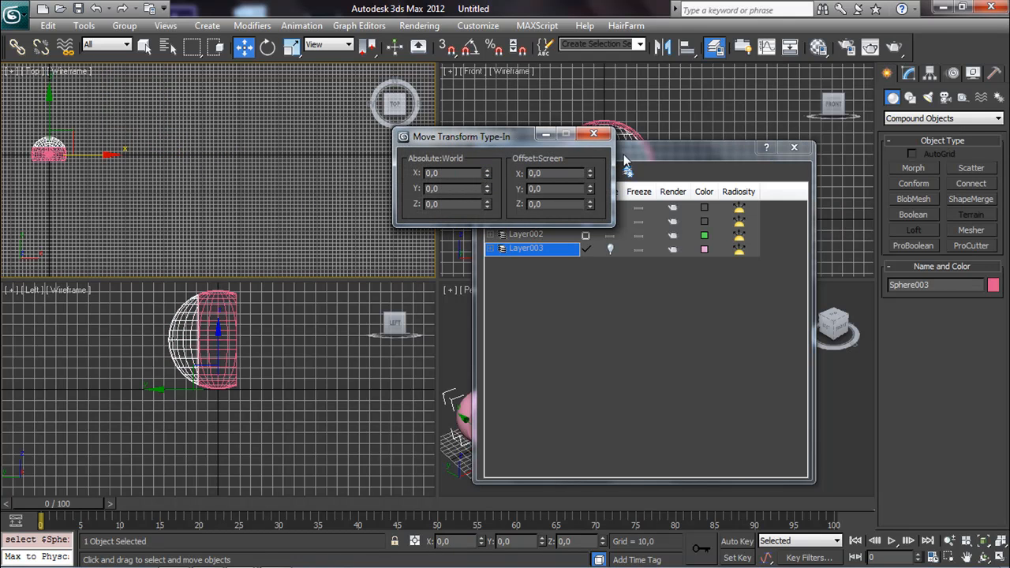
left_click(594, 133)
Hide Layer002 and unhide Layer001 in the Layer Manager, keeping Layer003 hidden.
left_click(609, 249)
left_click(609, 234)
left_click(612, 221)
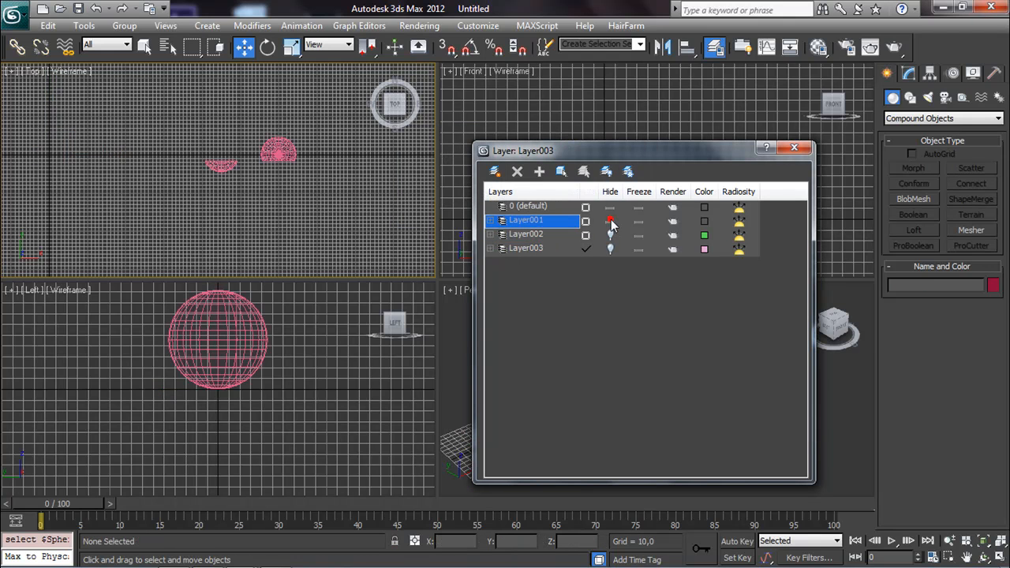
Set the absolute world X of the two Layer001 sphere slices to 0 in the Move Transform Type-In.
left_click(279, 152)
right_click(244, 47)
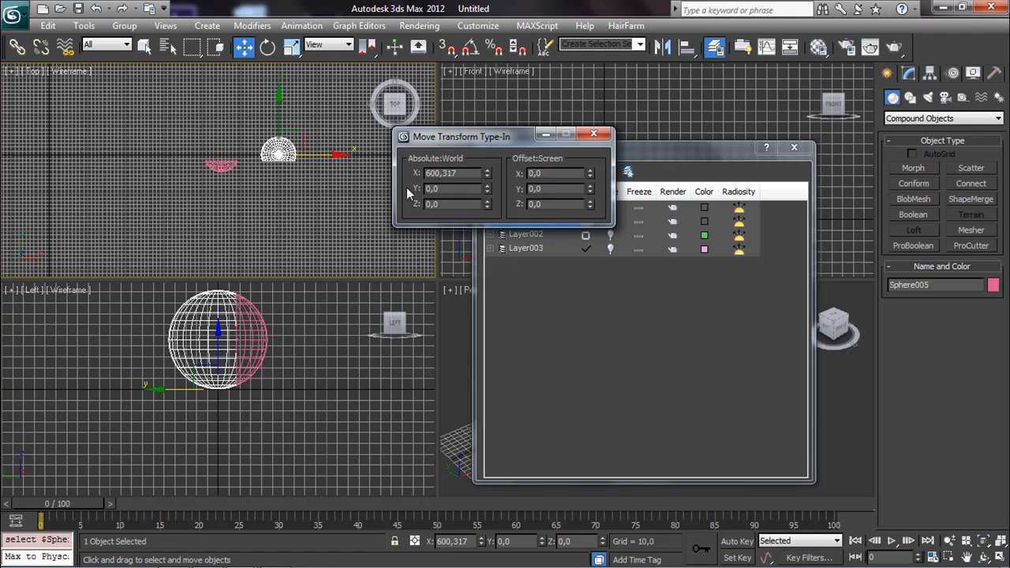
right_click(485, 180)
left_click(221, 163)
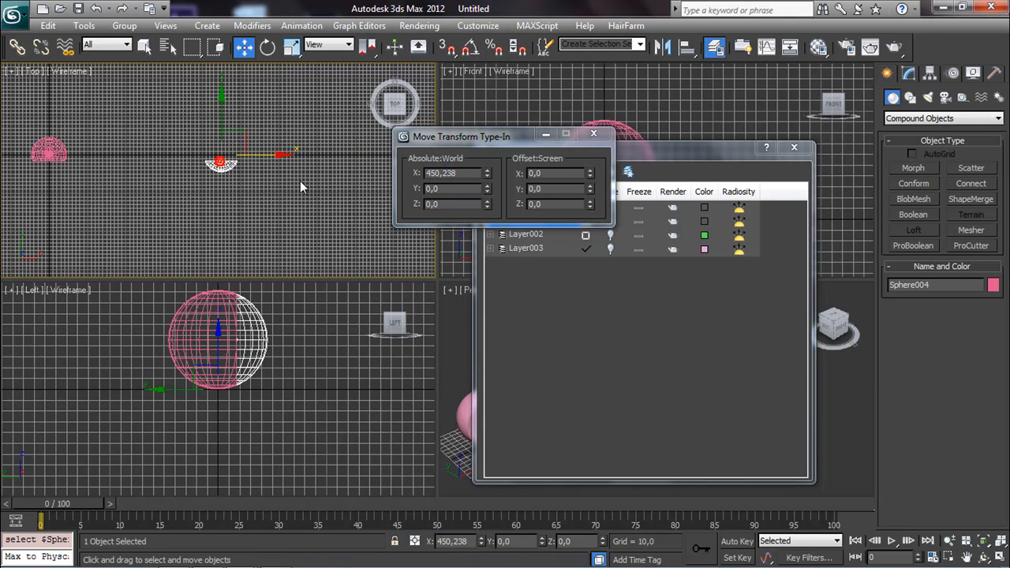
right_click(487, 173)
left_click(593, 134)
Check the aligned slices by hiding and unhiding Layer001, and close the Layer Manager.
left_click_drag(787, 155, 697, 179)
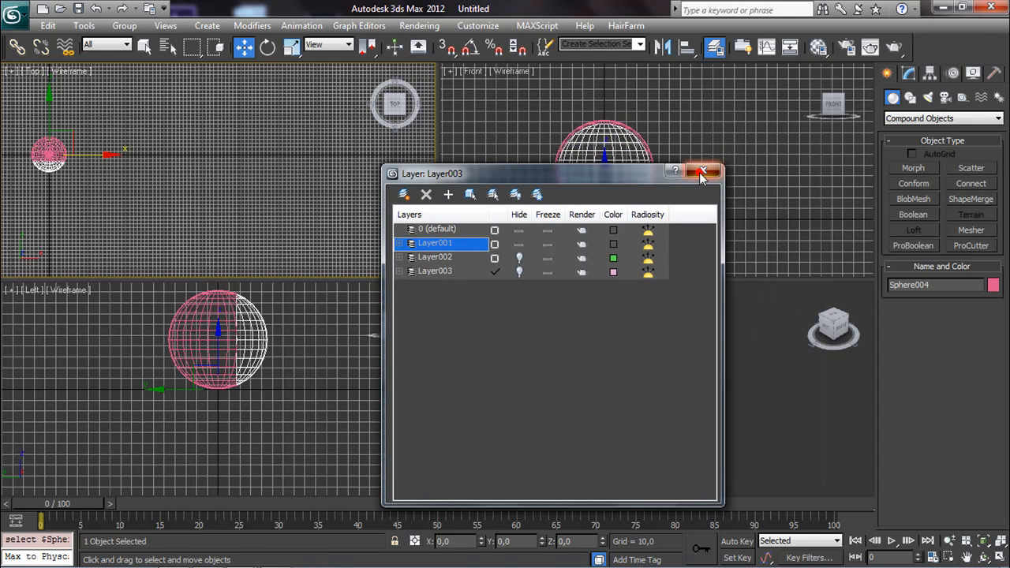
left_click(520, 246)
left_click(520, 246)
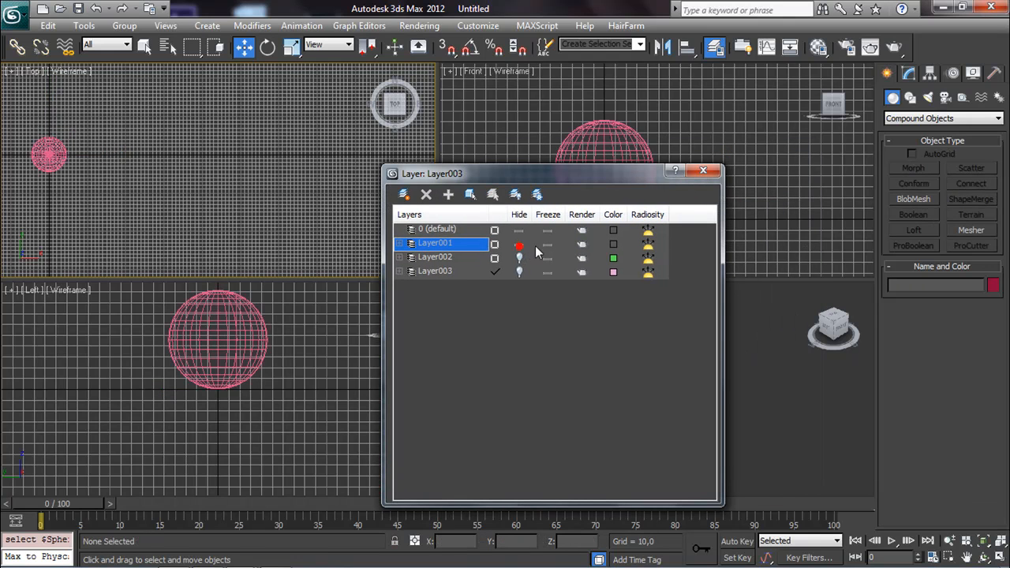
left_click(703, 171)
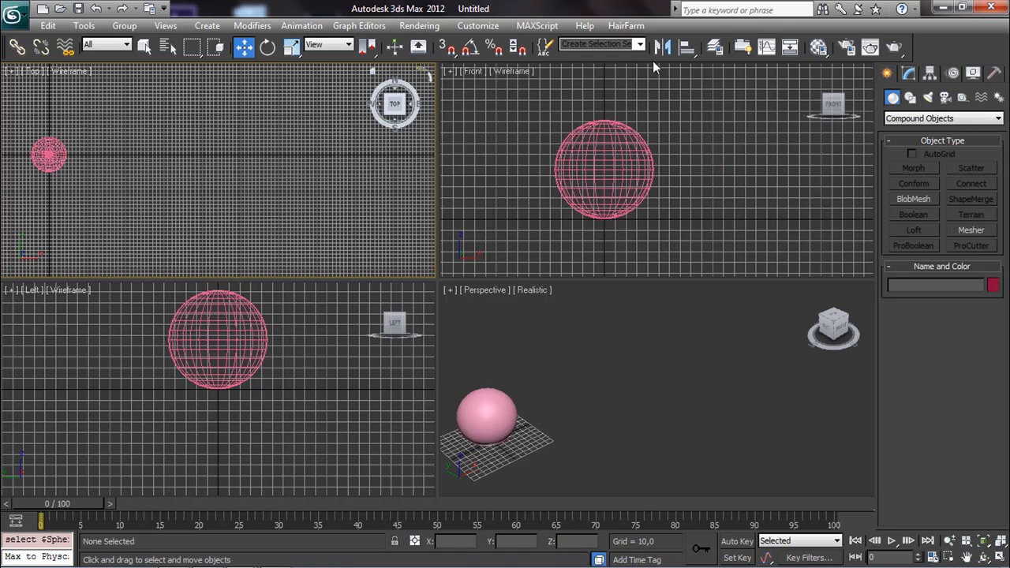
Make layer 0 (default) the current layer in the Layer Manager.
left_click(715, 48)
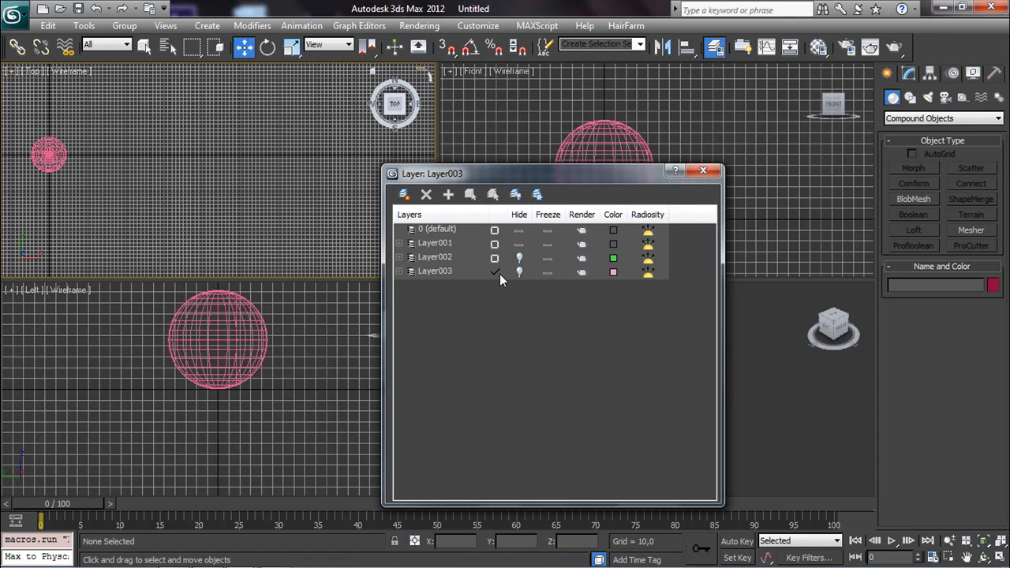
left_click(495, 231)
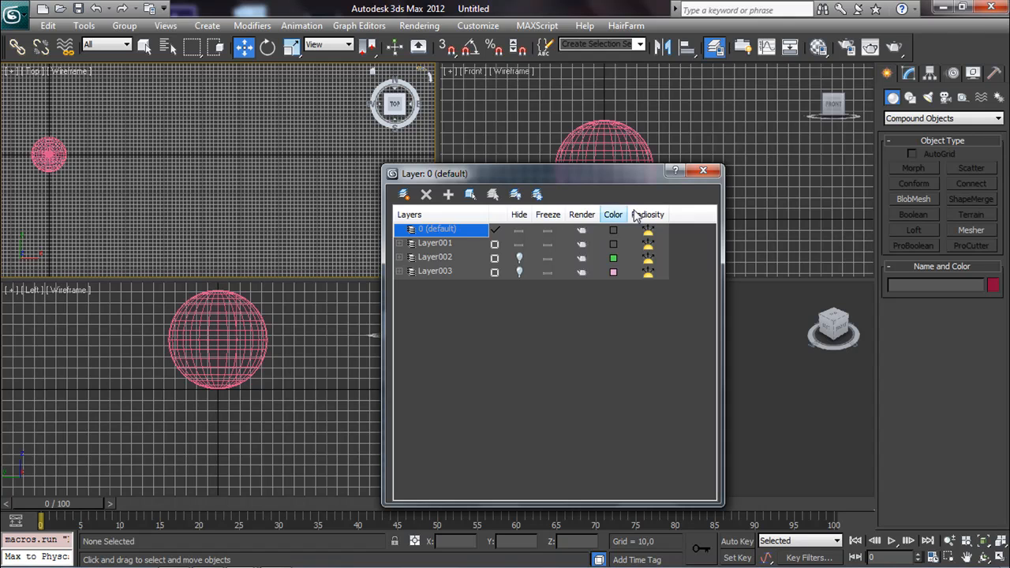
left_click(703, 170)
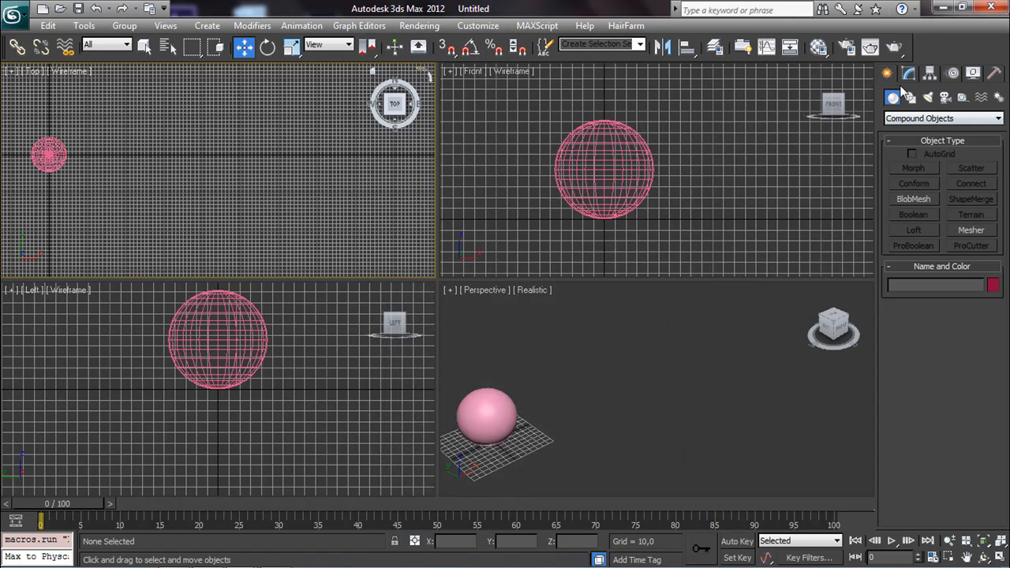
Create a thin box across the sphere in the Front view, about 52 long, 330 wide and 4.8 high.
left_click(903, 119)
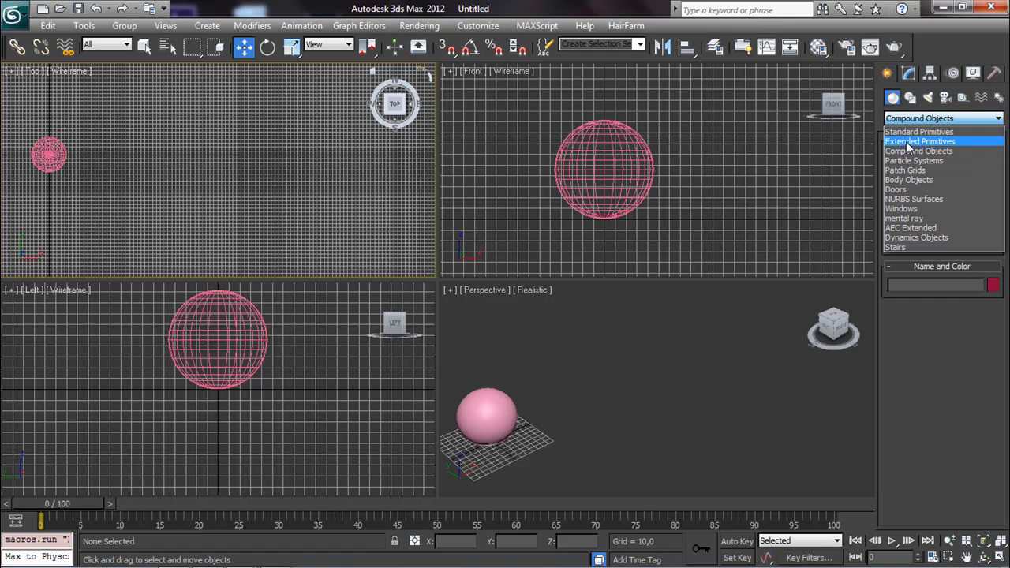
left_click(908, 132)
left_click(913, 169)
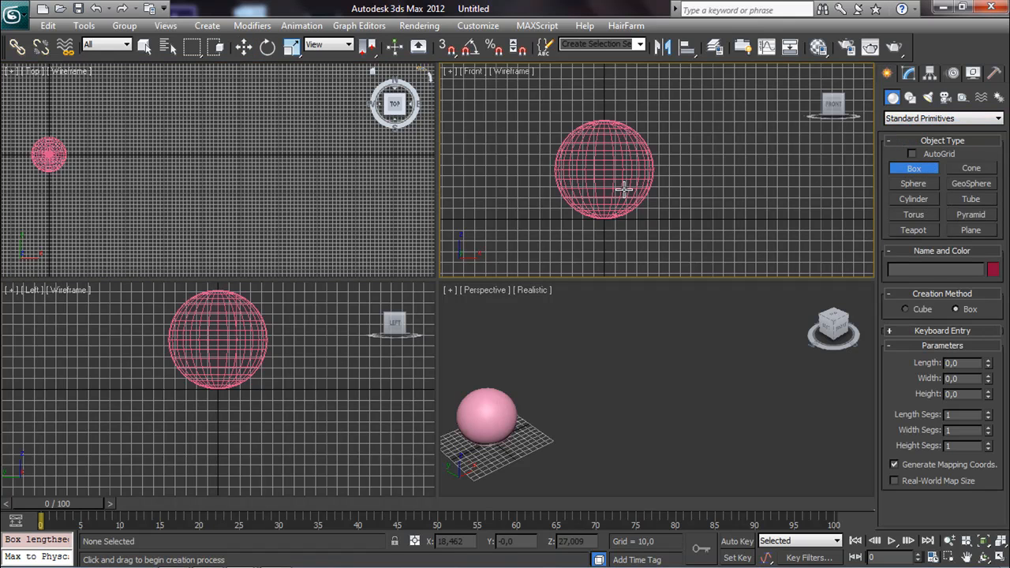
scroll(624, 187, "down", 2)
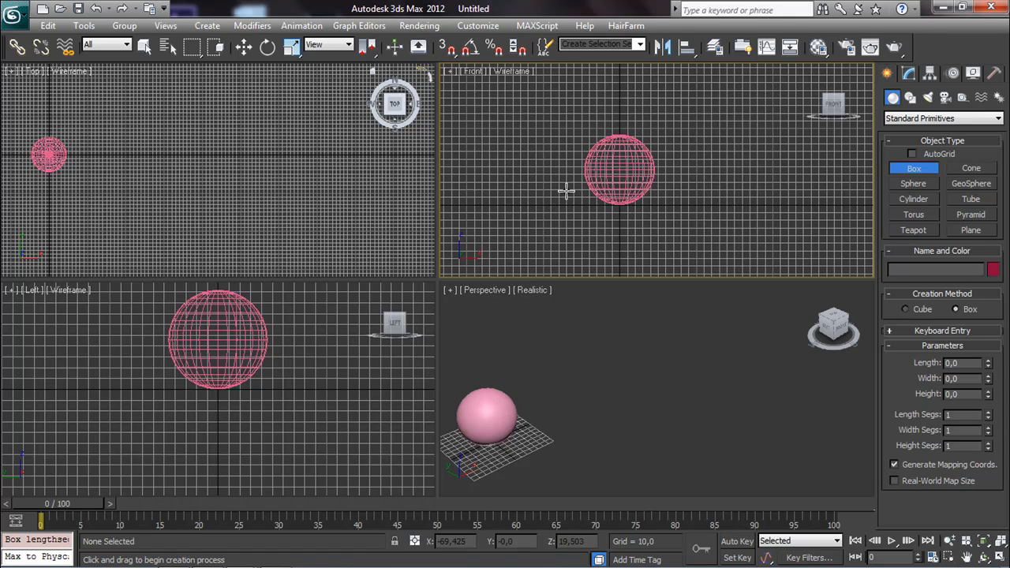
left_click_drag(549, 156, 801, 195)
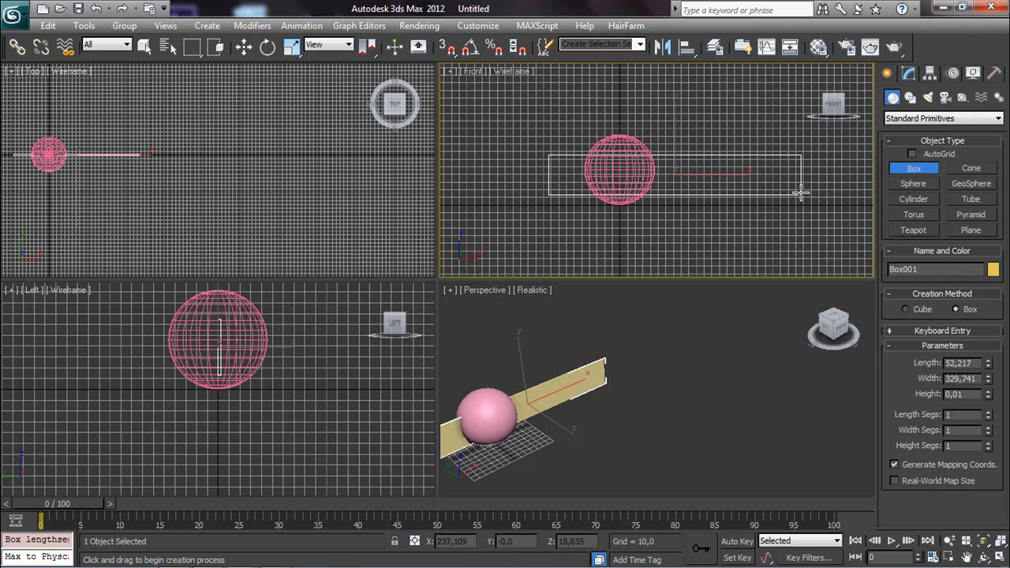
middle_click_drag(233, 337, 237, 338)
mouse_move(683, 215)
middle_mouse_down()
mouse_move(690, 194)
mouse_move(680, 201)
middle_mouse_up()
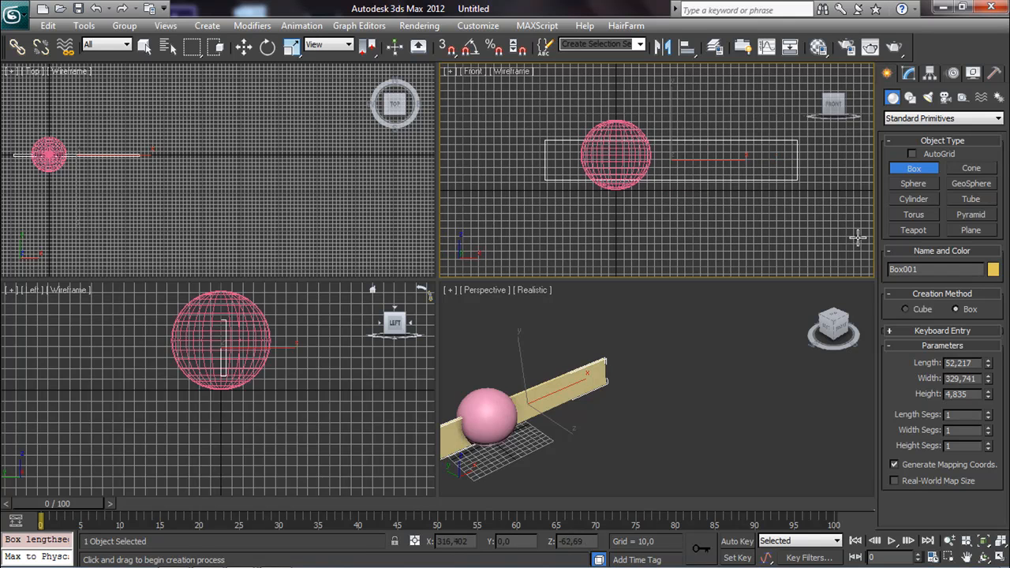
Convert the thin box to an Editable Poly.
left_click(910, 73)
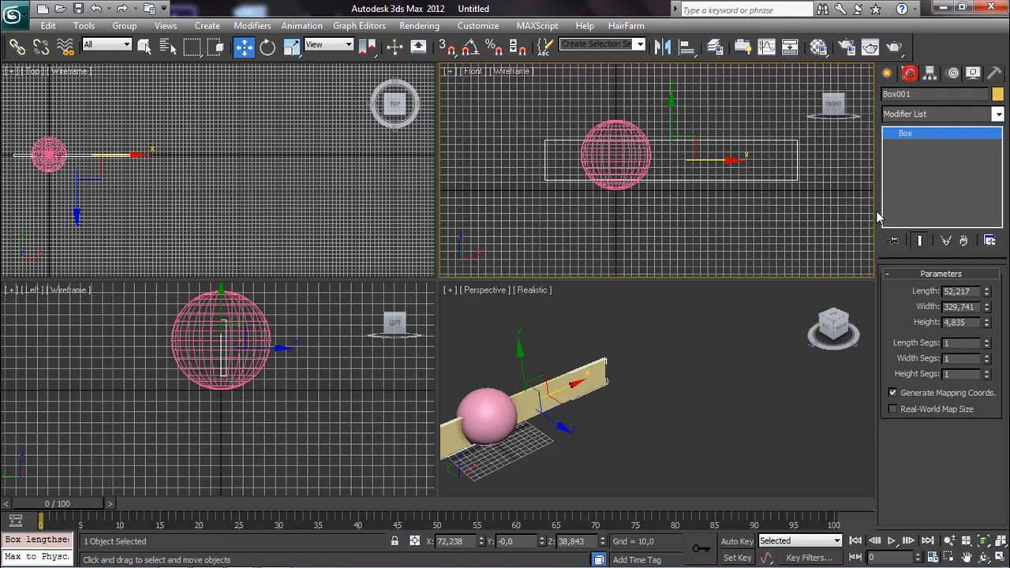
right_click(910, 141)
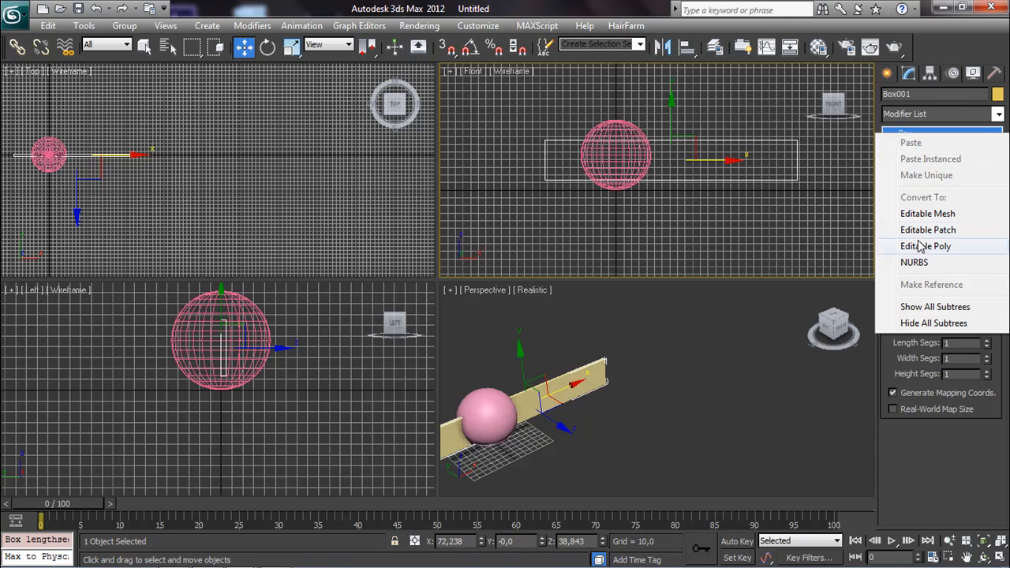
left_click(928, 308)
In the Front view, move the box's upper-left vertices outward to the left and lower its upper-right vertices by about 20 units.
left_click(906, 291)
left_click_drag(517, 120, 556, 158)
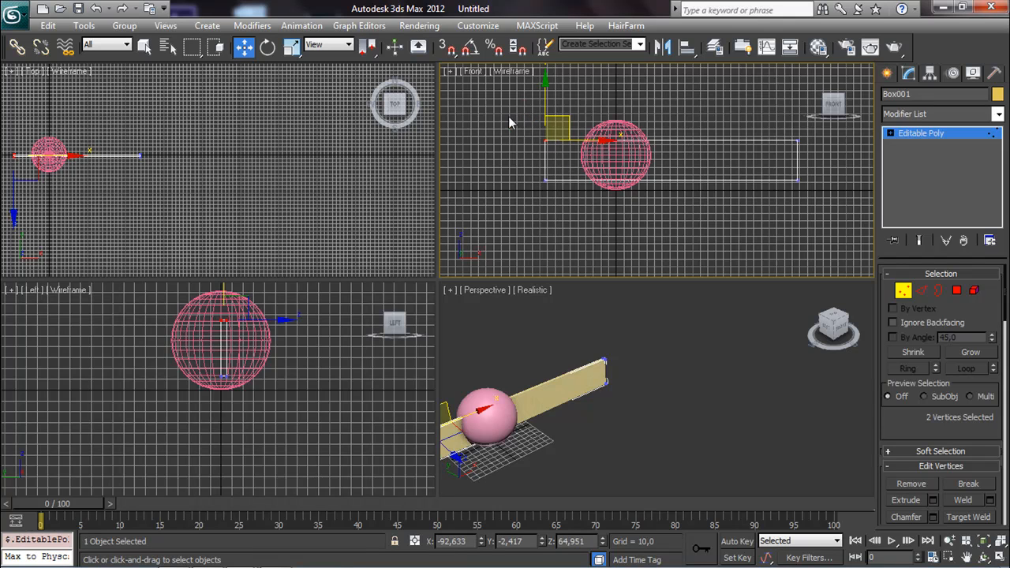
left_click_drag(600, 138, 566, 136)
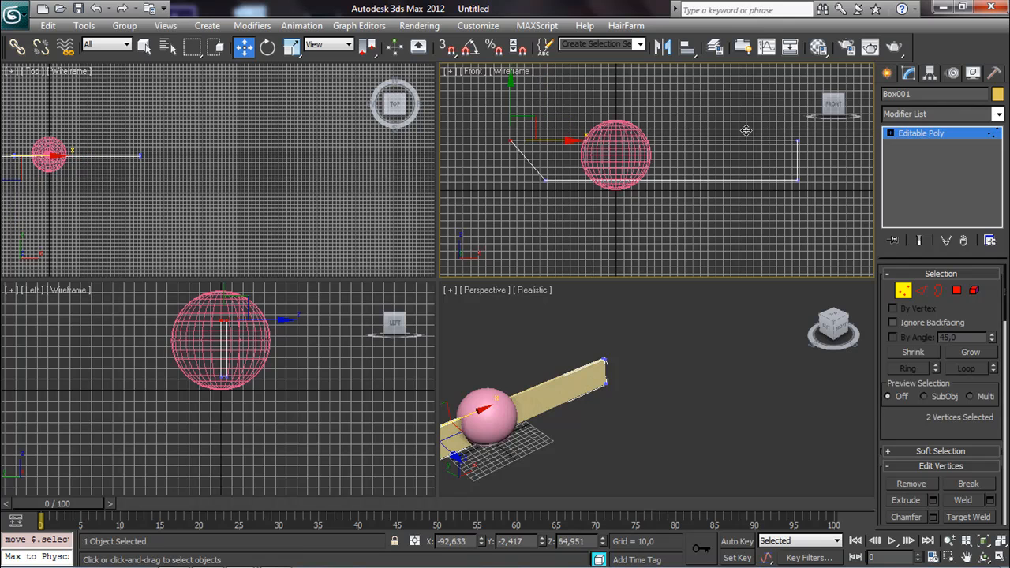
left_click_drag(805, 162, 804, 162)
middle_click_drag(804, 163, 713, 165)
left_click_drag(708, 88, 708, 103)
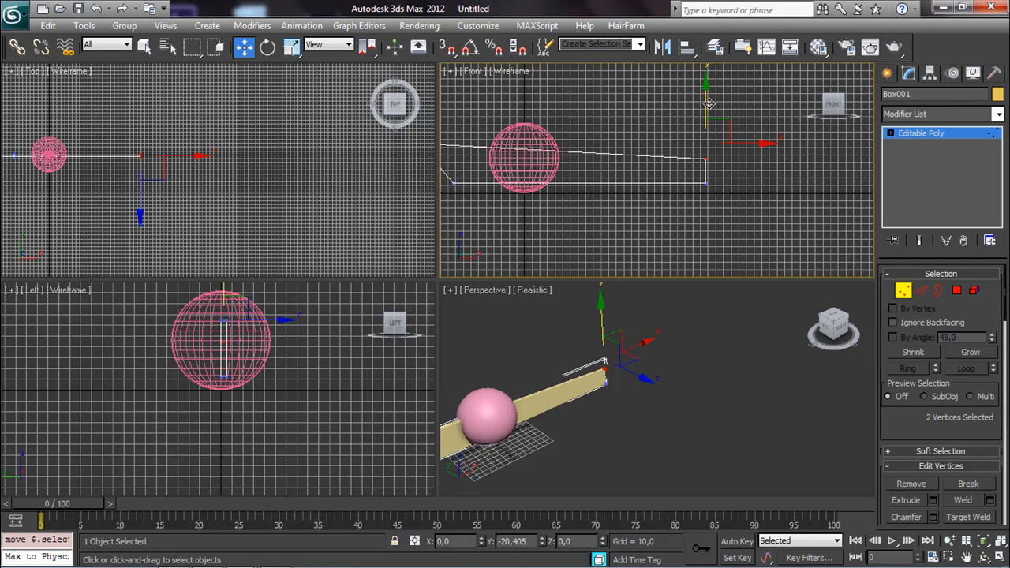
middle_click_drag(559, 145, 661, 151)
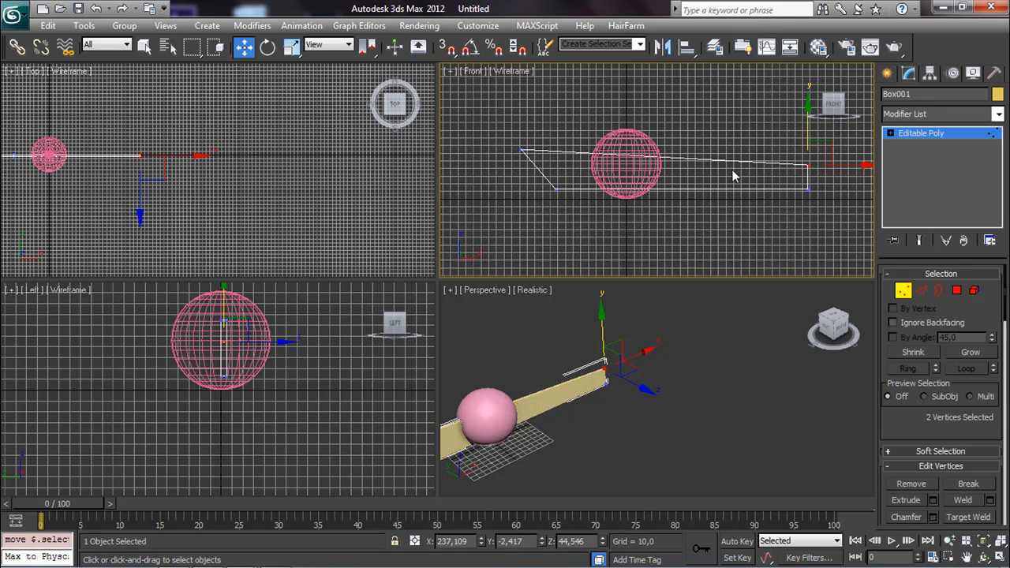
Hide the perspective grid and scale the box's long bottom polygon along Y into a thin blade edge.
left_click(959, 287)
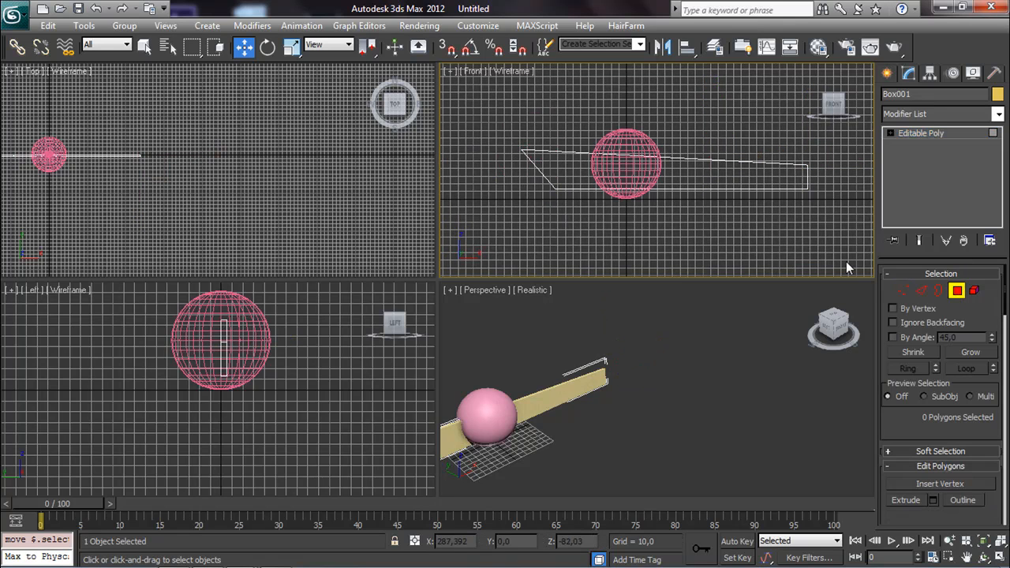
left_click(891, 133)
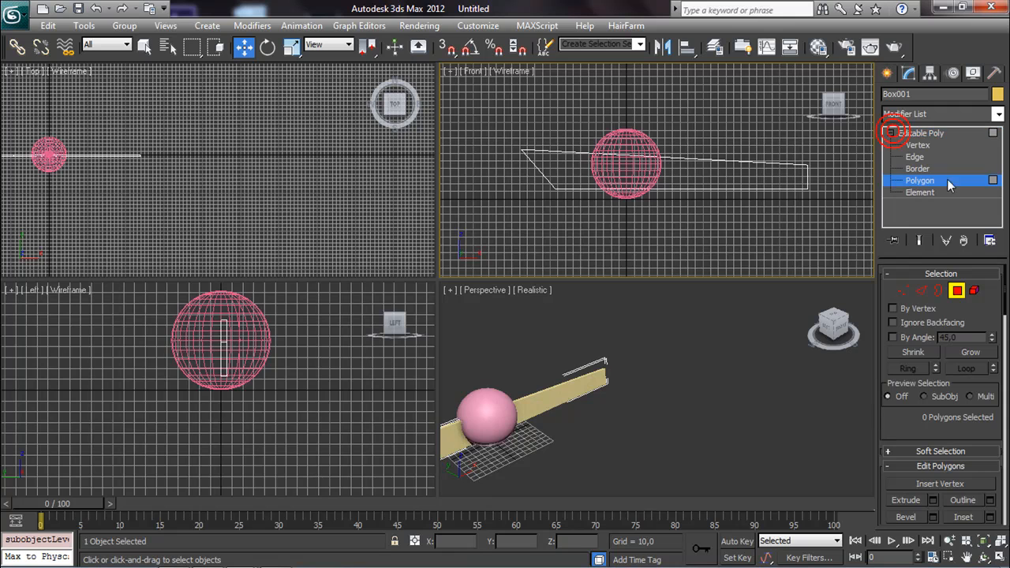
middle_click_drag(557, 378, 632, 371)
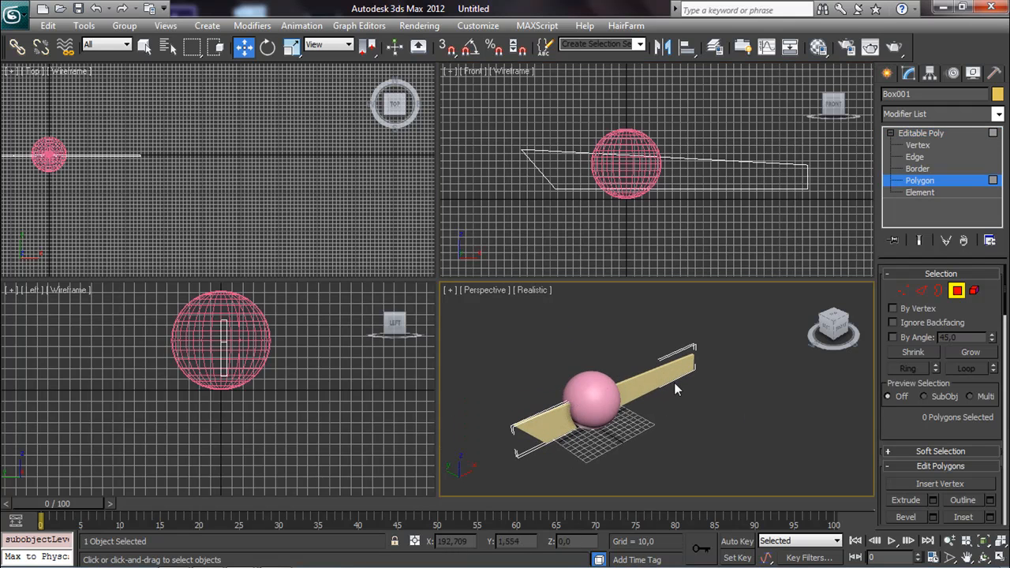
left_click(992, 551)
middle_click_drag(522, 332, 495, 205, "alt")
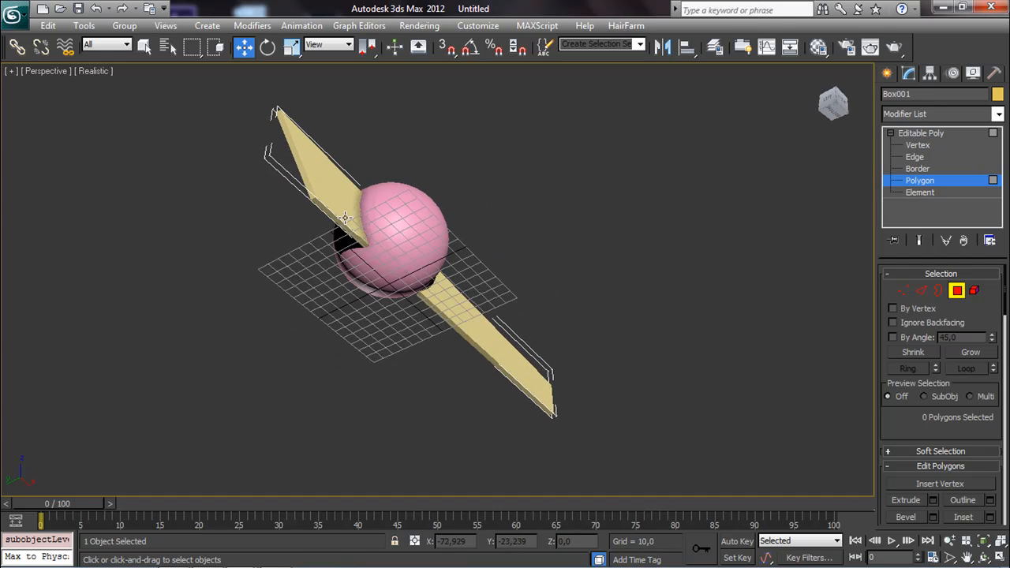
scroll(354, 237, "up", 3)
key("g")
scroll(298, 219, "down", 2)
middle_click_drag(294, 219, 308, 237)
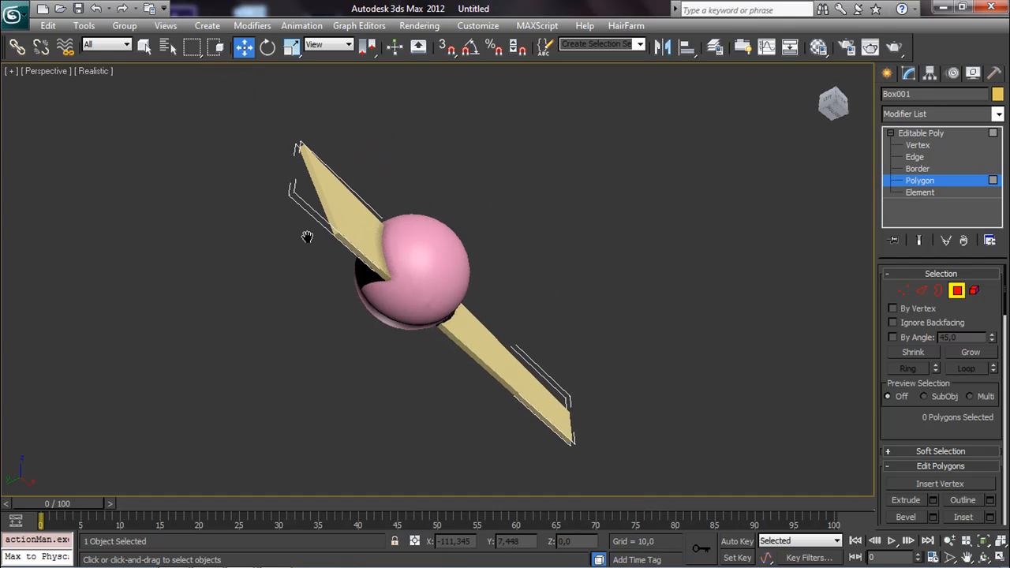
scroll(308, 236, "up", 4)
left_click(268, 245)
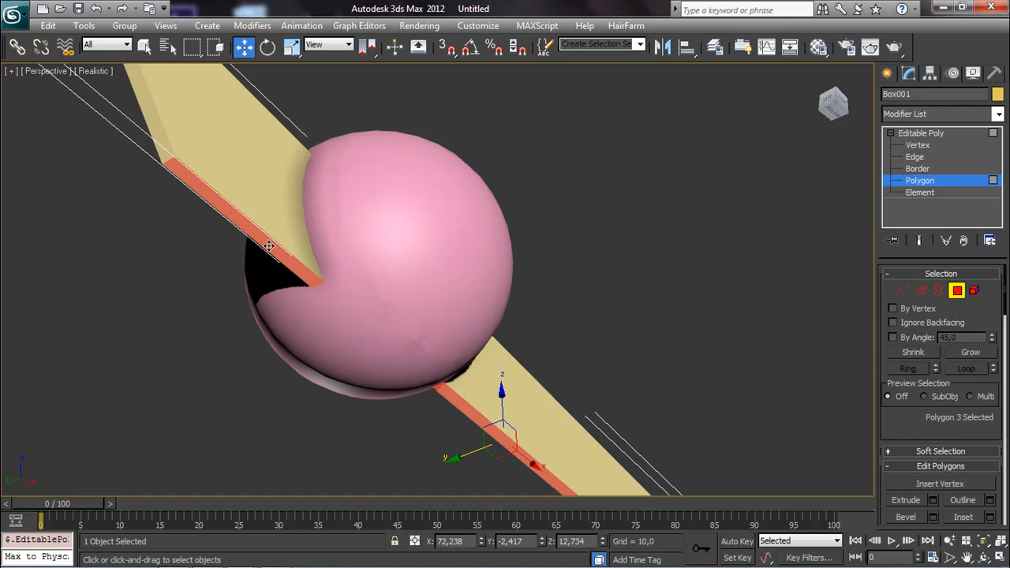
left_click(292, 48)
middle_click_drag(670, 309, 661, 231)
left_click_drag(557, 342, 324, 406)
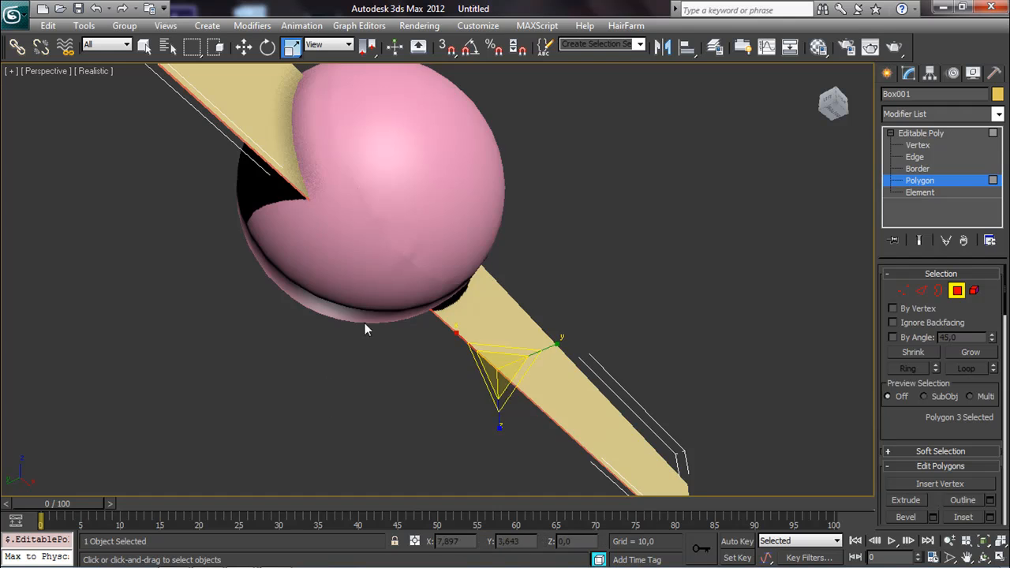
scroll(394, 214, "down", 3)
middle_click_drag(362, 206, 320, 263, "alt")
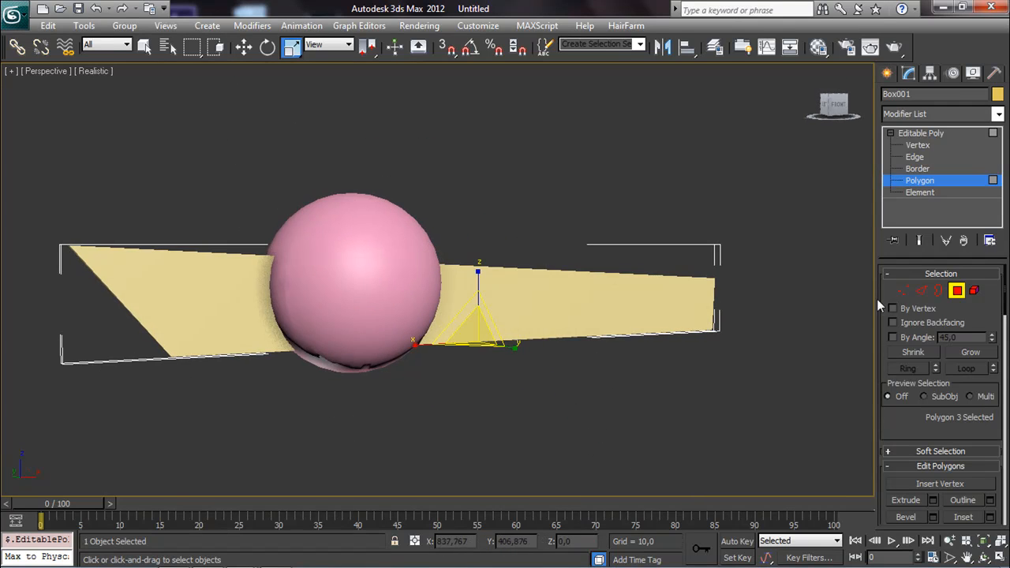
left_click(957, 291)
Save the four-viewport scene as SLICE OBJECT_01.max and select the blade-shaped box with the Move tool.
scroll(717, 288, "down", 3)
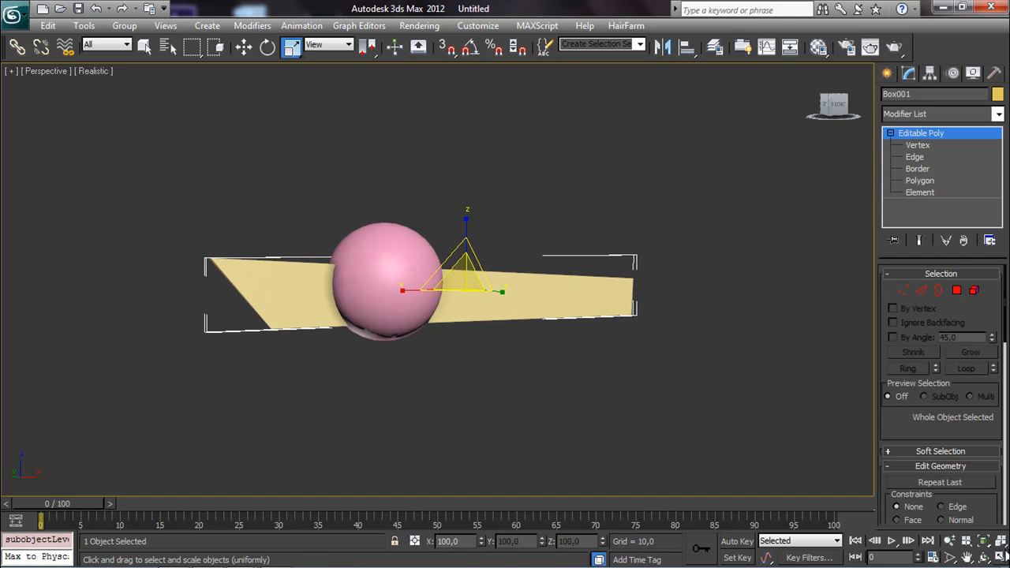
left_click(999, 557)
mouse_move(279, 190)
middle_mouse_down()
mouse_move(359, 198)
mouse_move(283, 185)
middle_mouse_up()
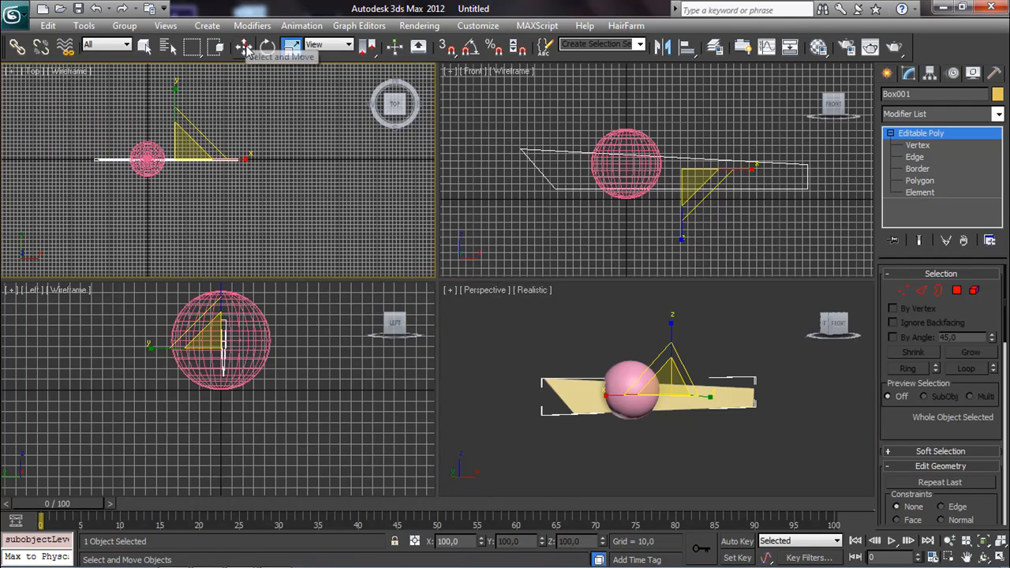
left_click(244, 47)
left_click(675, 240)
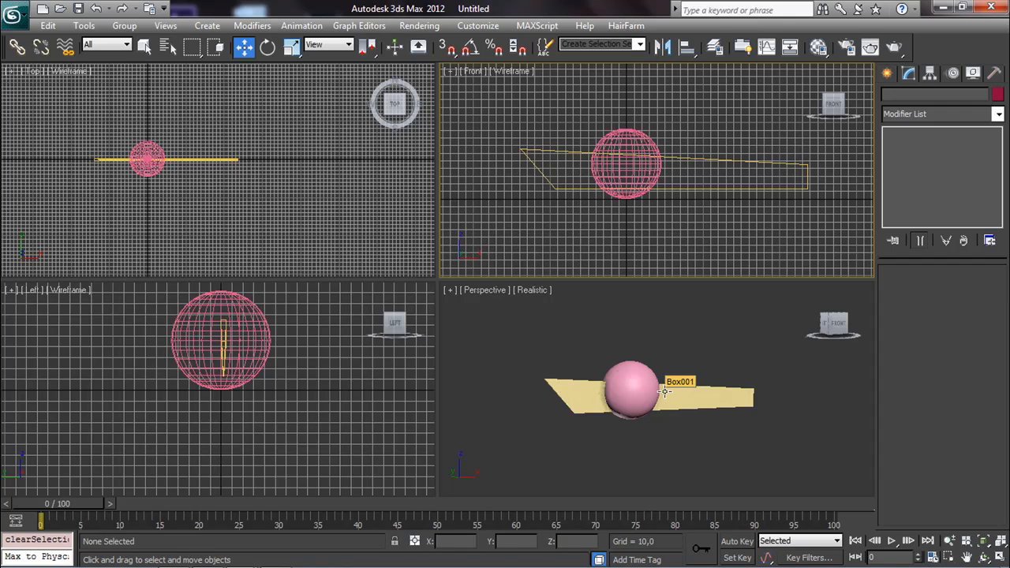
key("ctrl+s")
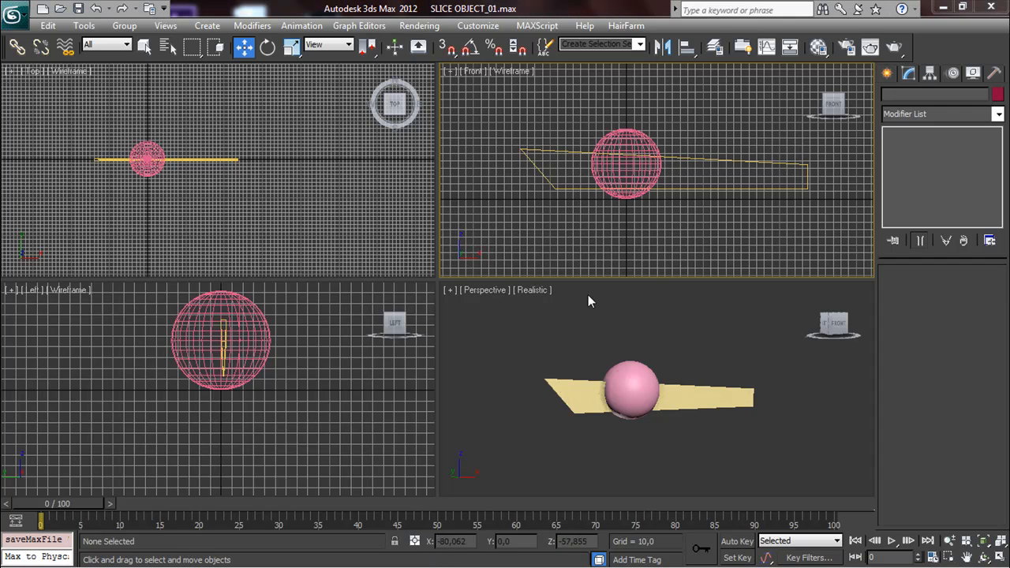
left_click(679, 394)
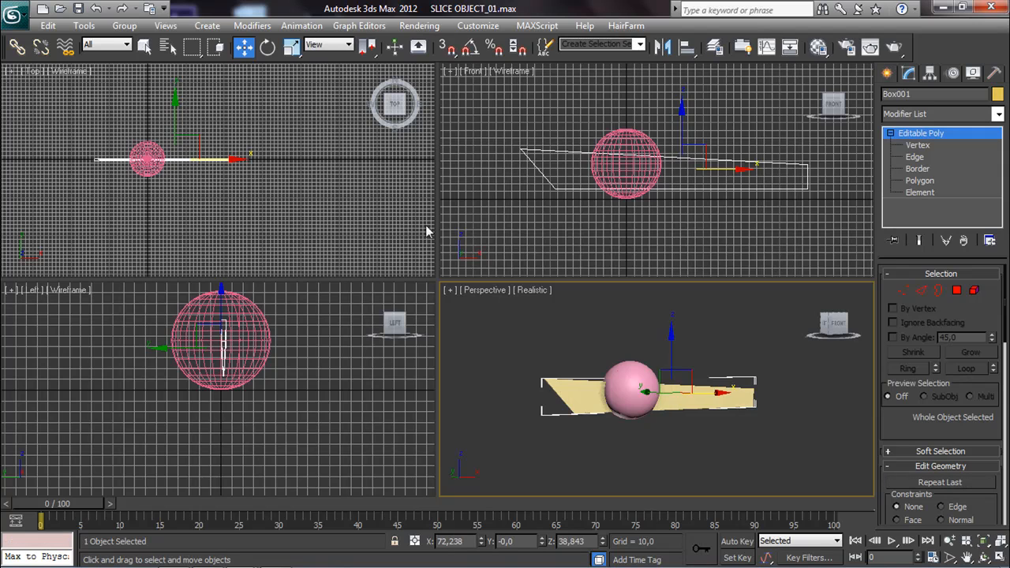
Move only the blade's pivot point along X to its narrow right end in the Front view.
left_click(267, 48)
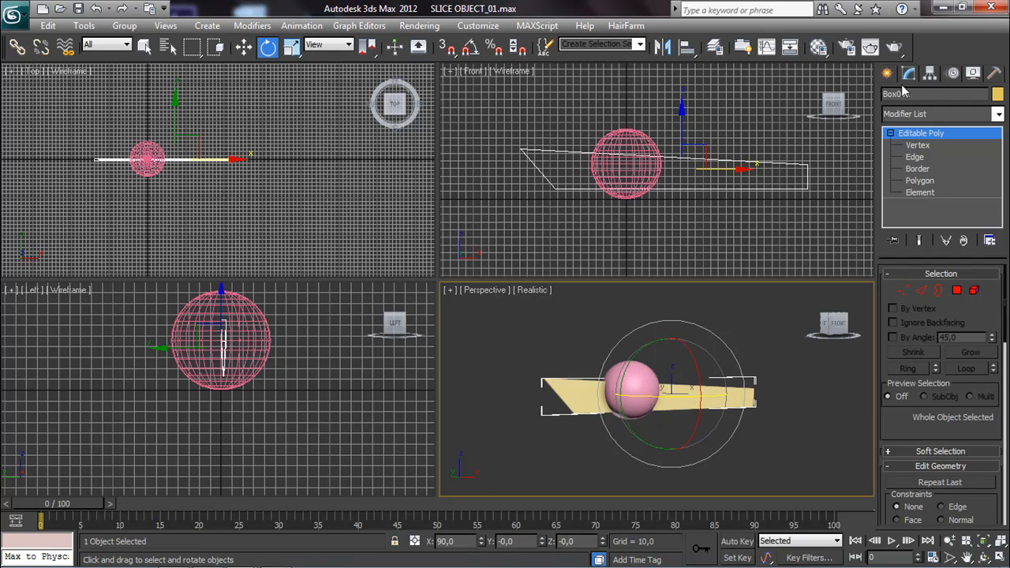
left_click(931, 73)
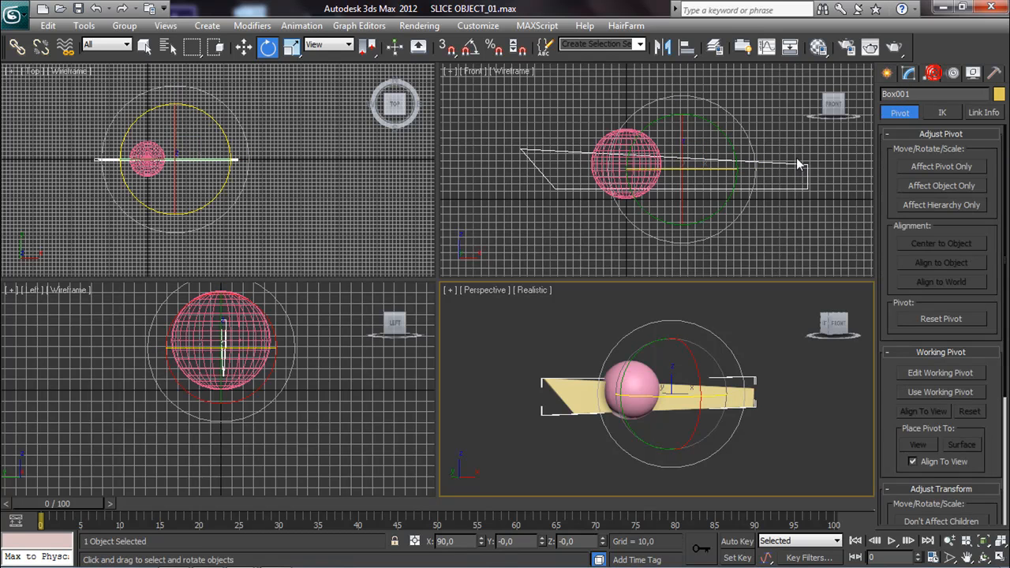
middle_click_drag(705, 170, 657, 175)
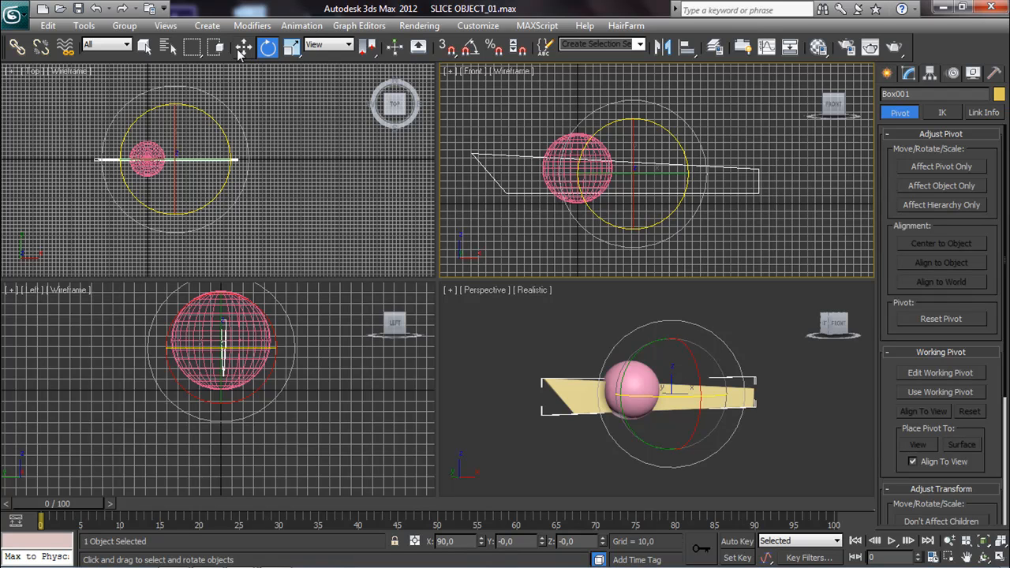
left_click(929, 166)
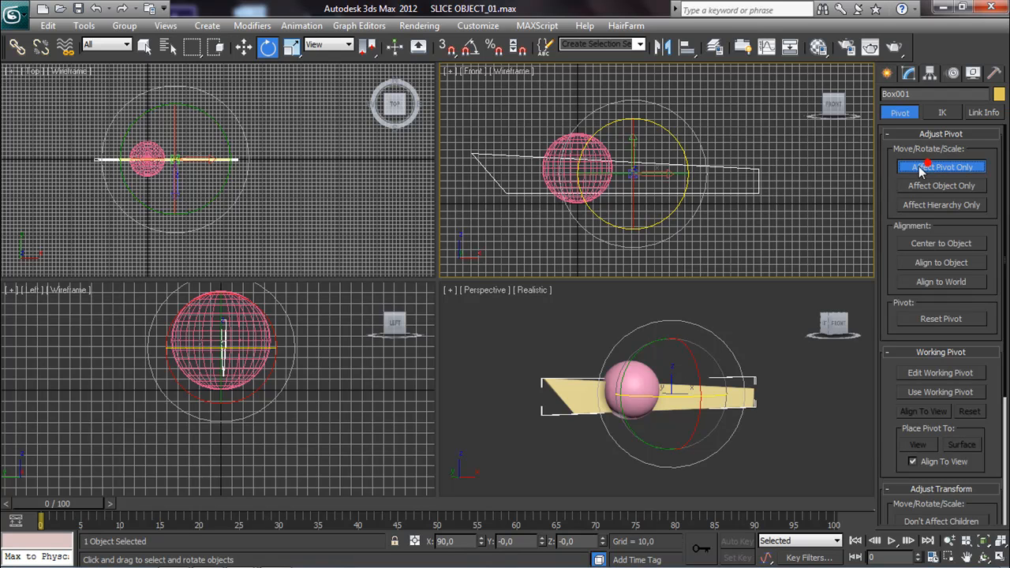
middle_click_drag(686, 161, 618, 163)
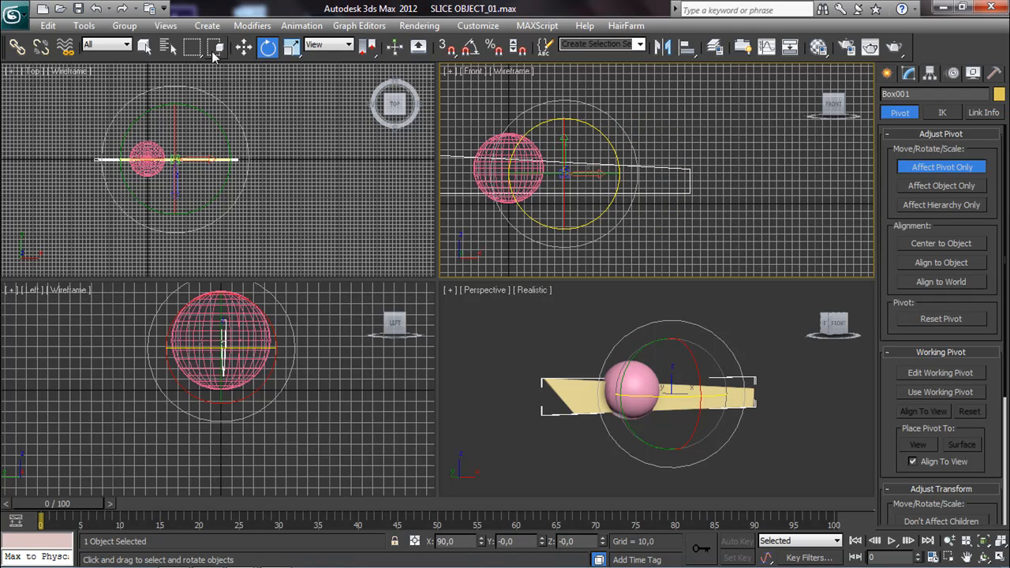
left_click(244, 47)
left_click_drag(582, 149, 702, 158)
scroll(702, 160, "up", 5)
middle_click_drag(704, 176, 586, 164)
scroll(592, 150, "up", 4)
left_click_drag(553, 166, 612, 166)
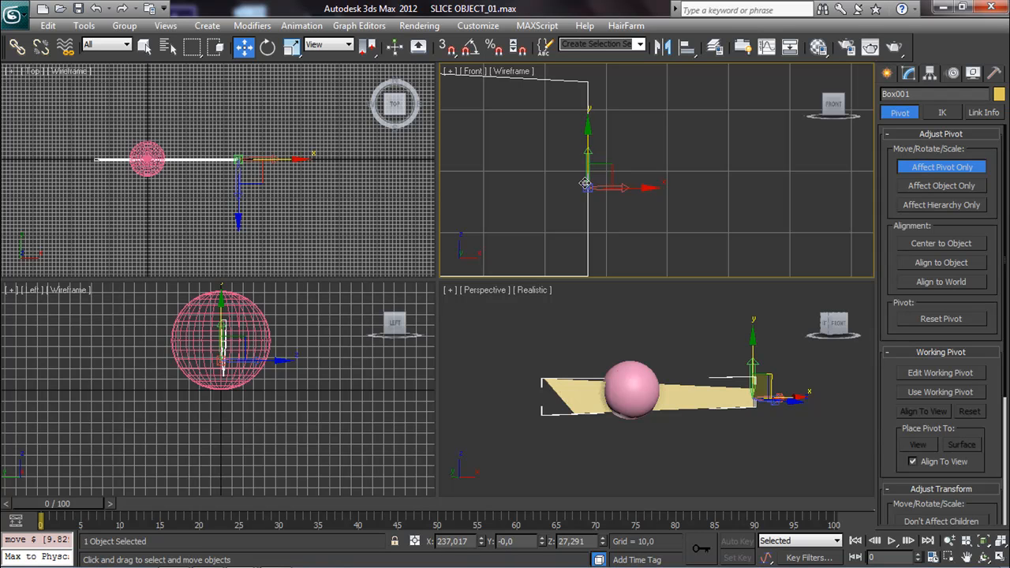
Save the scene and end the pivot-only editing of the blade.
scroll(609, 172, "down", 3)
middle_click_drag(600, 177, 673, 178)
scroll(608, 180, "down", 6)
key("ctrl+s")
middle_click_drag(604, 161, 612, 164)
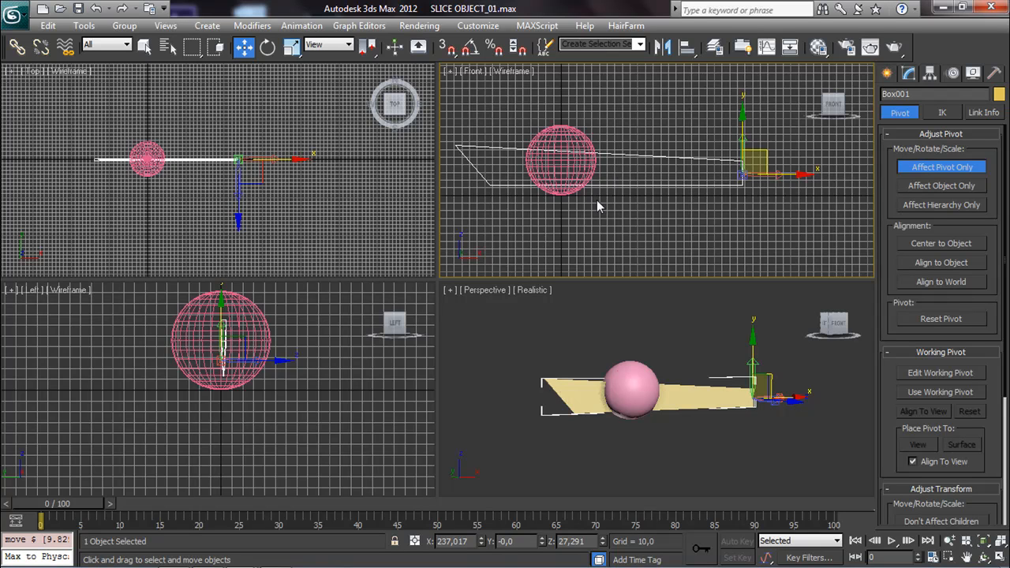
left_click(935, 169)
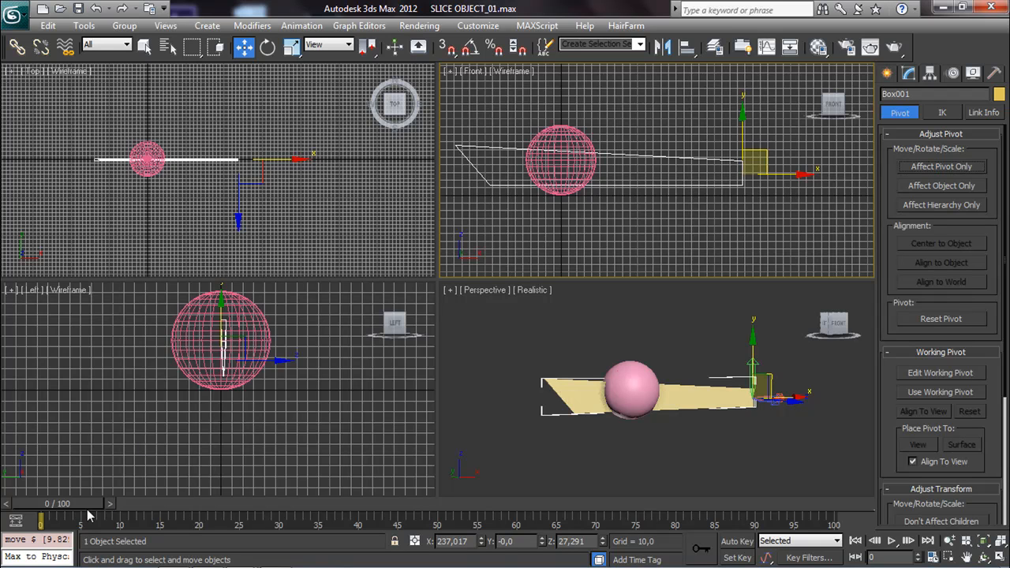
Enable Auto Key at frame 0 and lower the blade in the Front view until its bottom edge meets the sphere's lowest point.
left_click(739, 542)
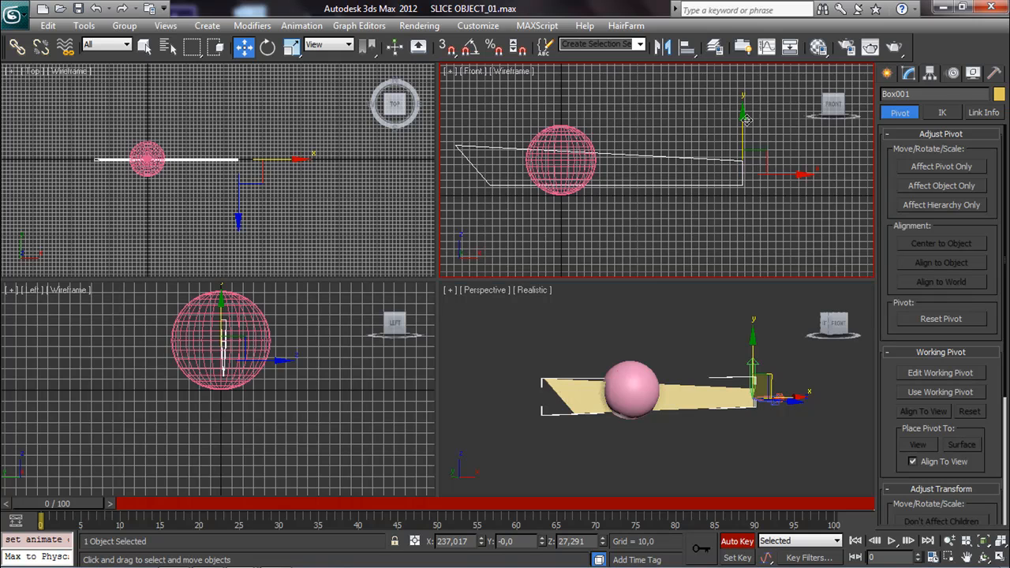
left_click_drag(744, 127, 744, 136)
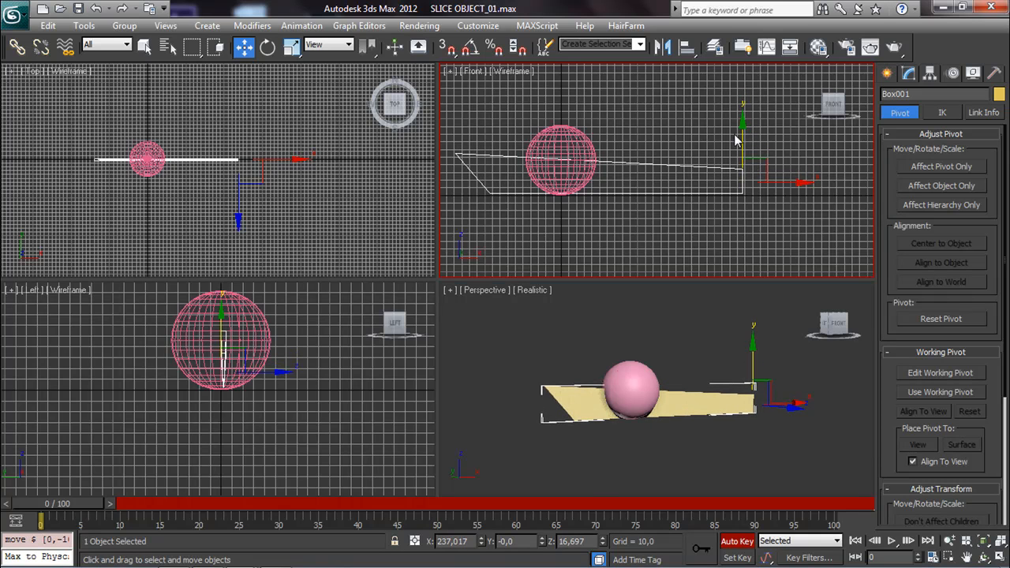
scroll(598, 223, "up", 8)
middle_click_drag(762, 184, 695, 189)
left_click_drag(693, 190, 690, 200)
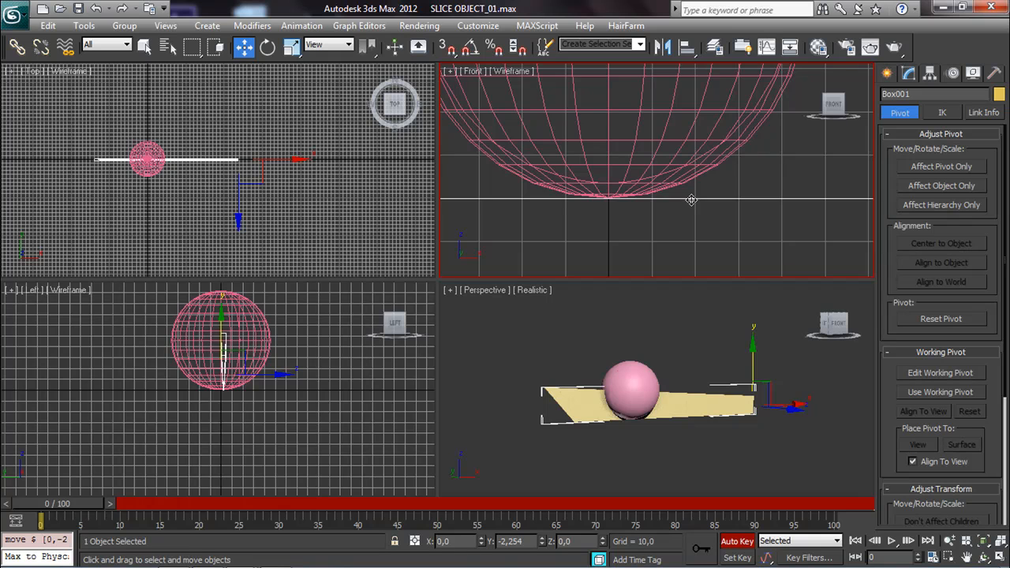
scroll(691, 200, "down", 10)
middle_click_drag(691, 198, 632, 198)
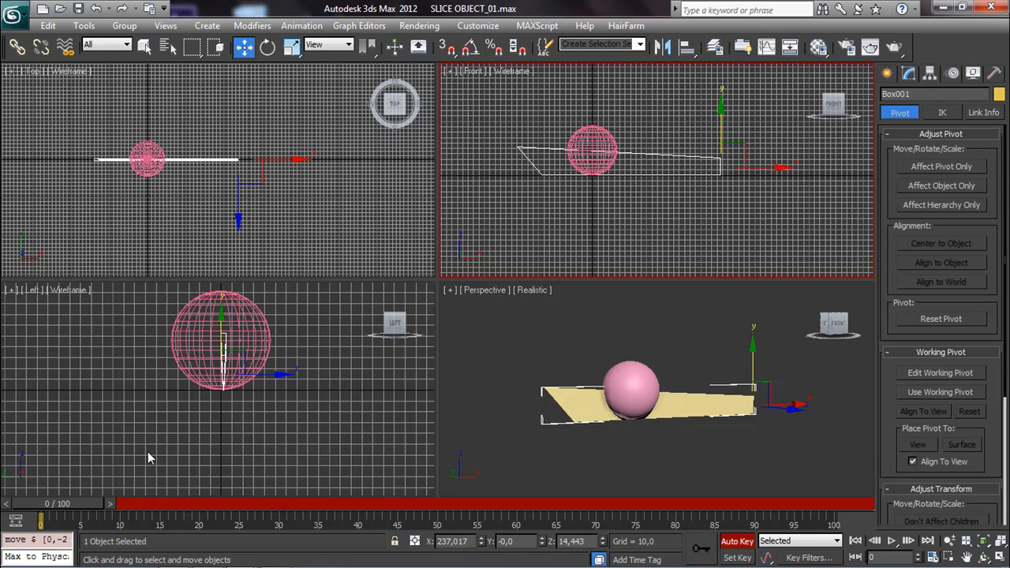
At frame 5, rotate the blade upward about 28 degrees around its pivot in the Front view and return to frame 0.
left_click_drag(89, 507, 123, 505)
left_click_drag(150, 505, 118, 509)
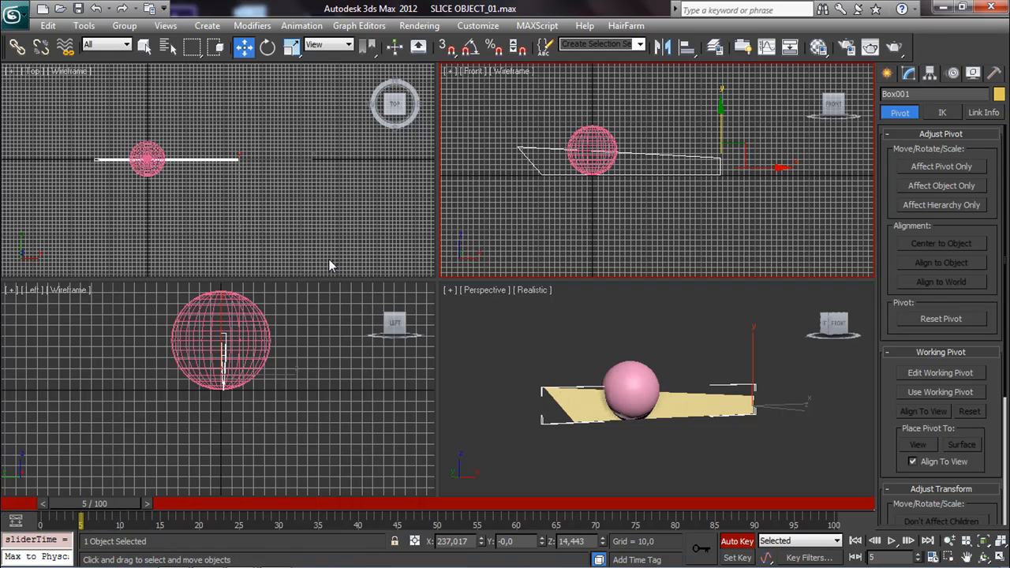
left_click(268, 50)
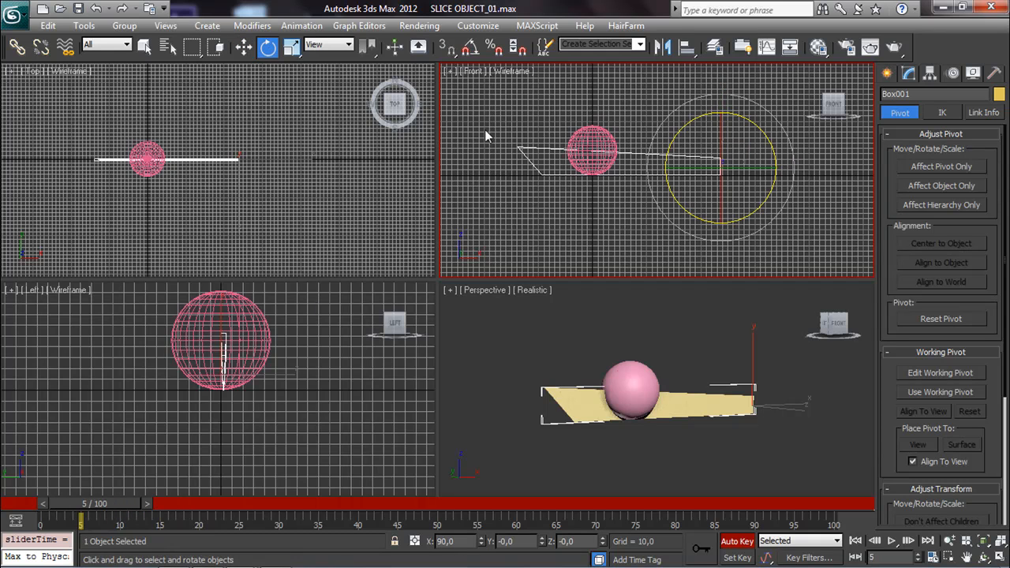
left_click_drag(676, 200, 687, 135)
left_click_drag(92, 507, 14, 520)
key("e")
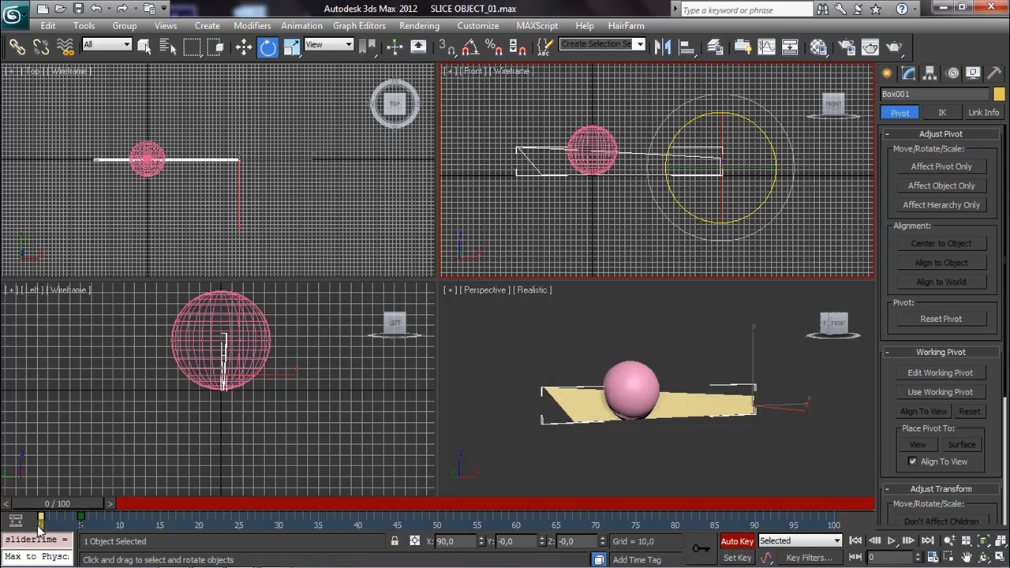
Swap the blade's two animation keys so the raised pose is at frame 0 and the level pose at frame 5.
left_click_drag(41, 520, 76, 521)
left_click(80, 519, "ctrl")
left_click(94, 519)
left_click(76, 520)
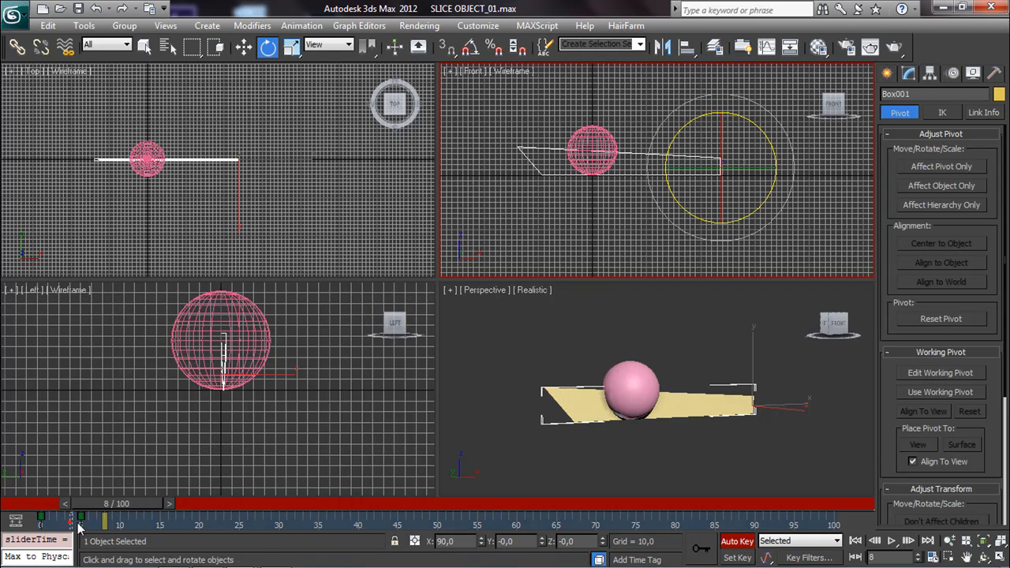
Move the blade's level-pose key from frame 5 to frame 3 and play the animation from the start.
left_click_drag(81, 519, 65, 523)
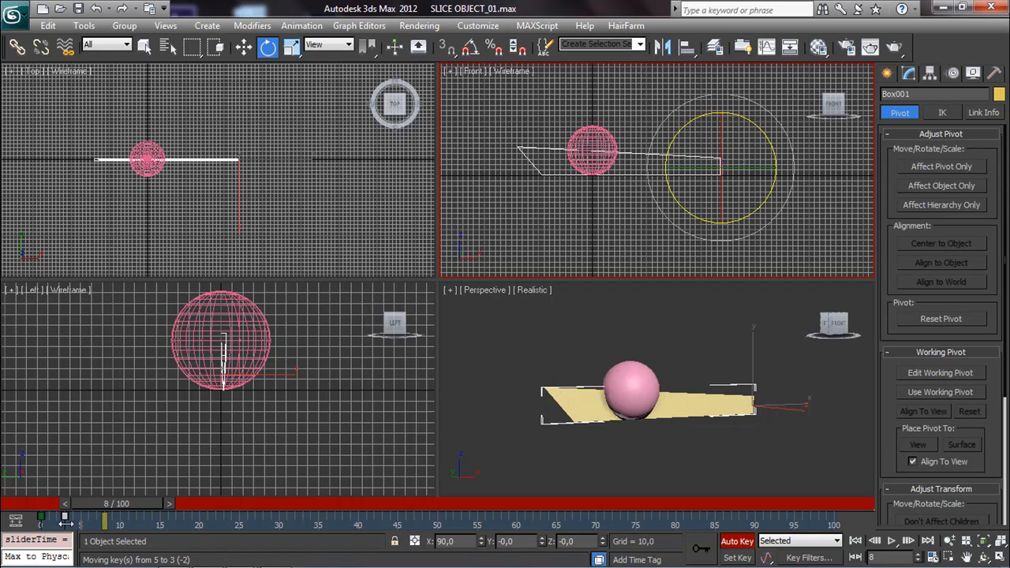
left_click_drag(66, 523, 72, 524)
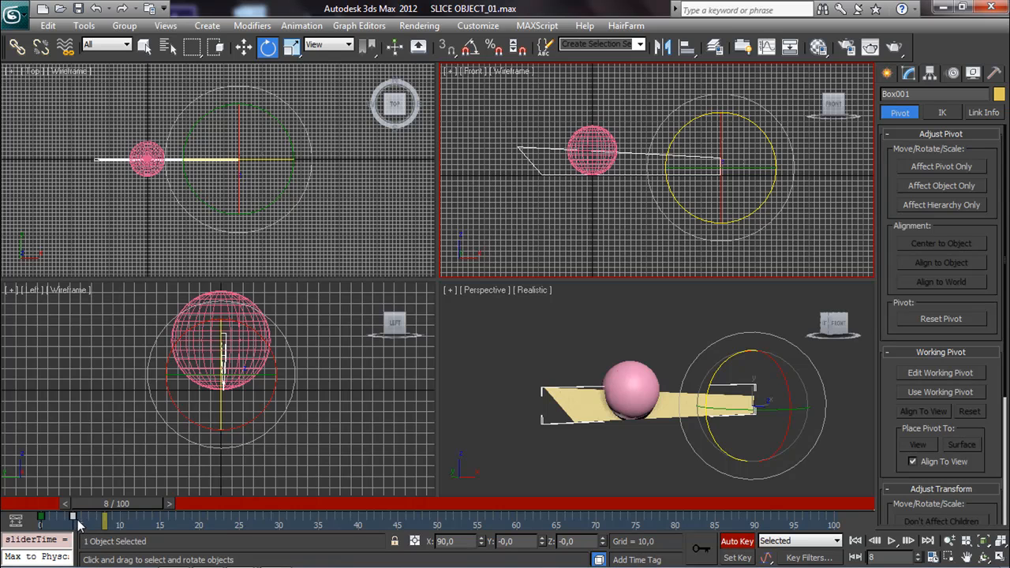
left_click_drag(72, 518, 66, 519)
key("Home")
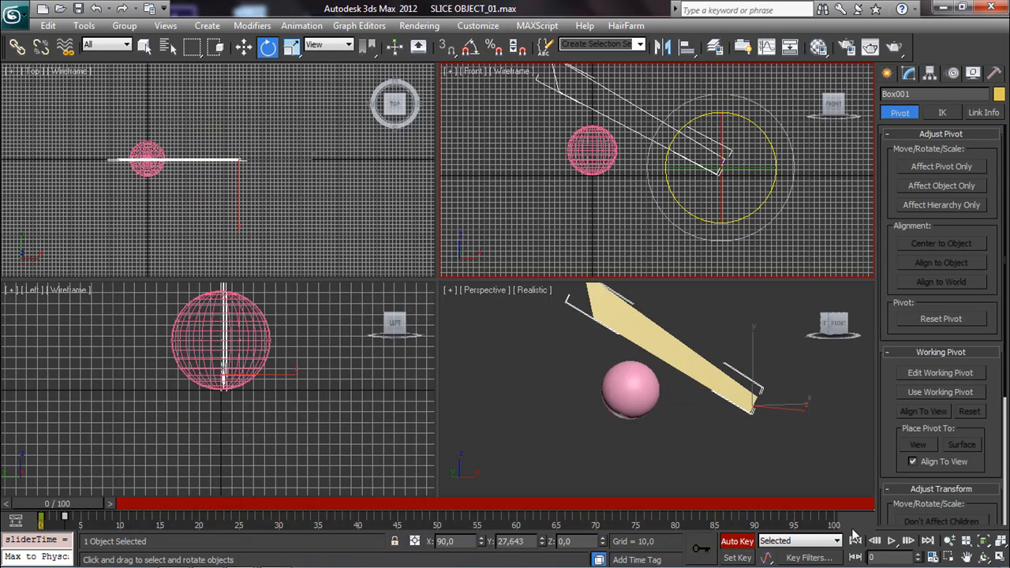
left_click(892, 542)
left_click(893, 542)
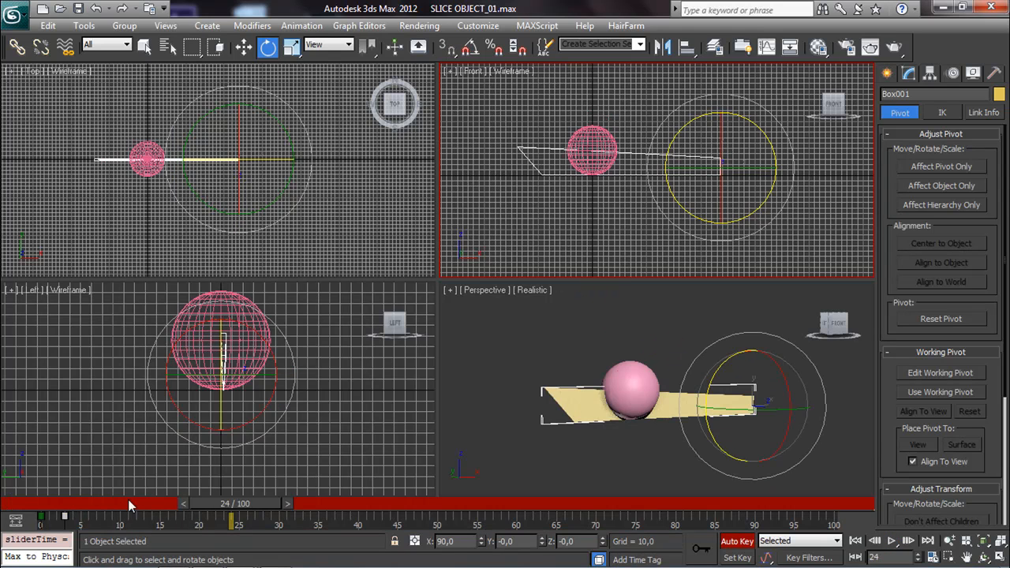
Copy the level-pose key from frame 3 to frame 5 to hold the blade down, and go to frame 10.
left_click_drag(192, 503, 92, 507)
key("e")
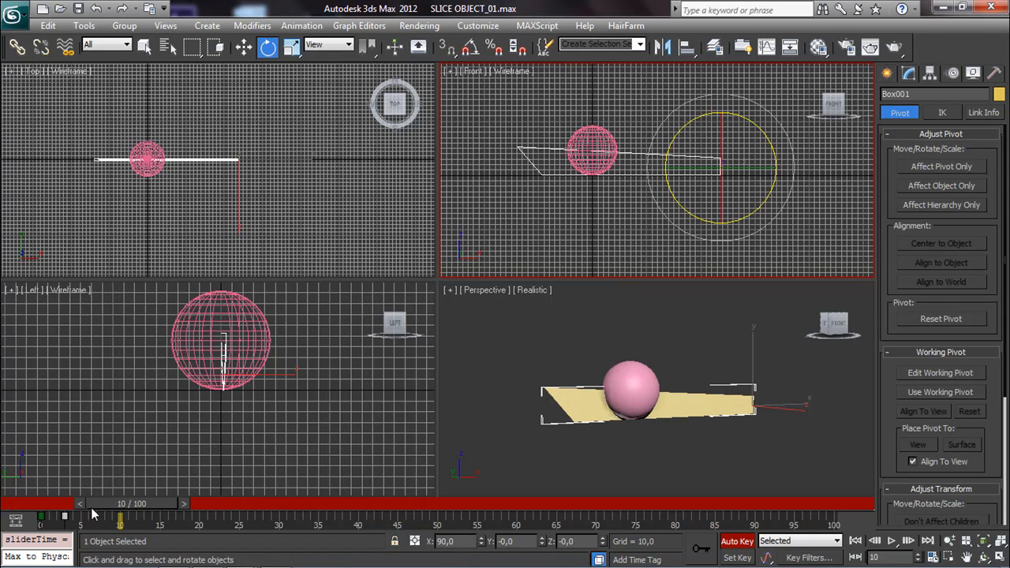
mouse_move(124, 503)
left_mouse_down()
mouse_move(11, 516)
mouse_move(121, 503)
left_mouse_up()
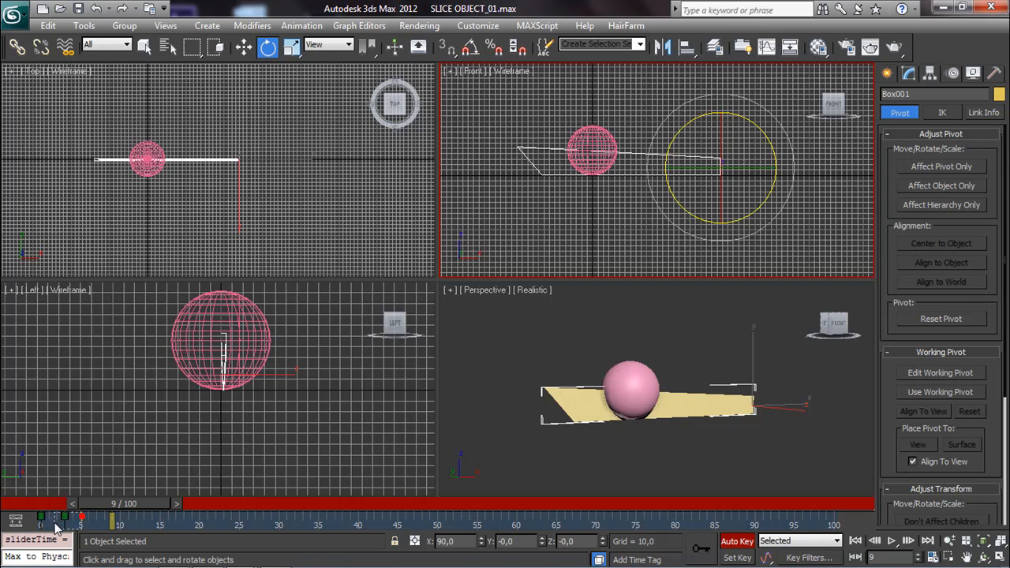
left_click_drag(65, 517, 81, 517)
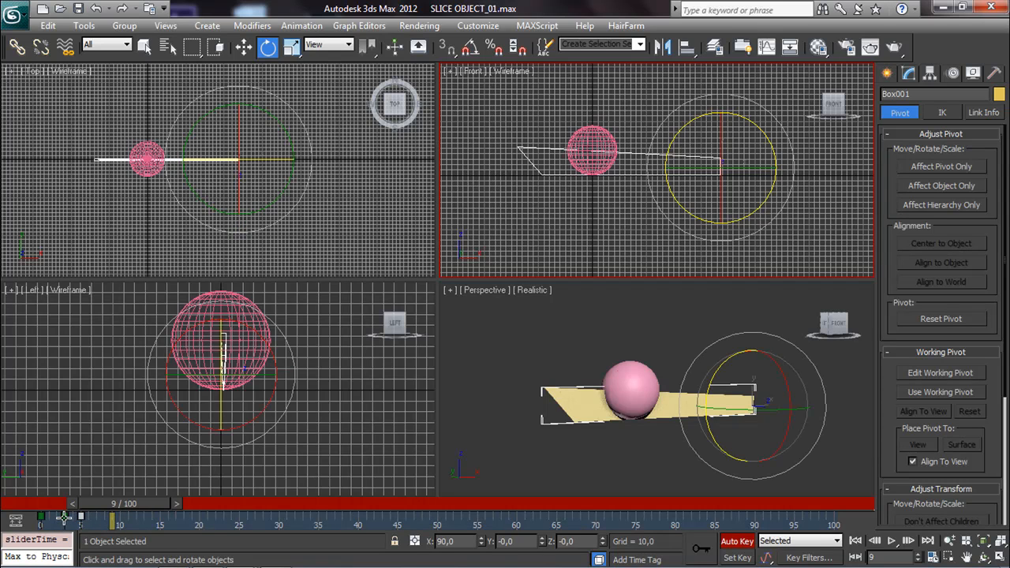
left_click(64, 517)
left_click_drag(124, 509, 133, 509)
key("e")
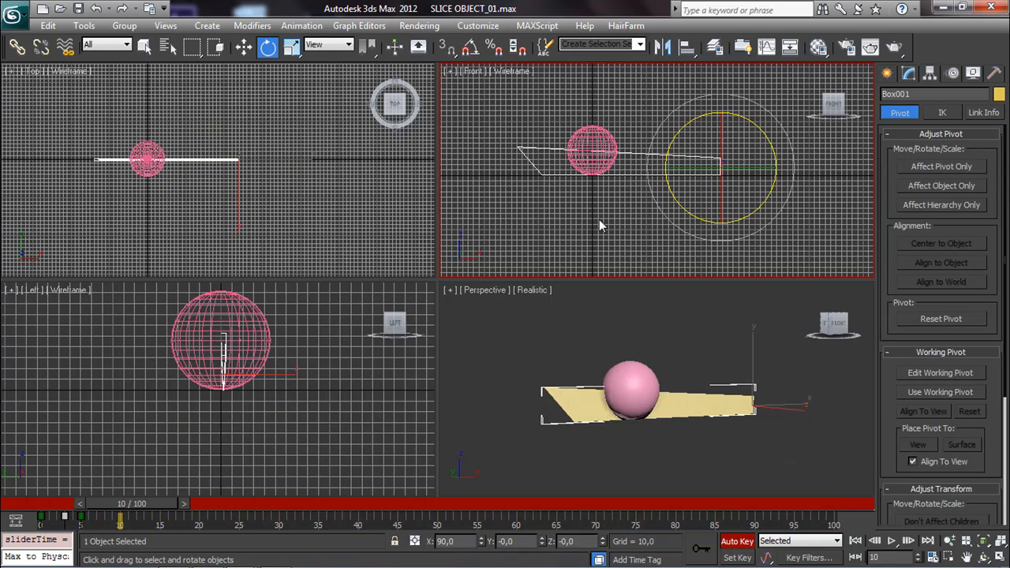
Raise the blade again at frame 10 by copying the raised-pose key from frame 0 there.
left_click_drag(678, 200, 674, 185)
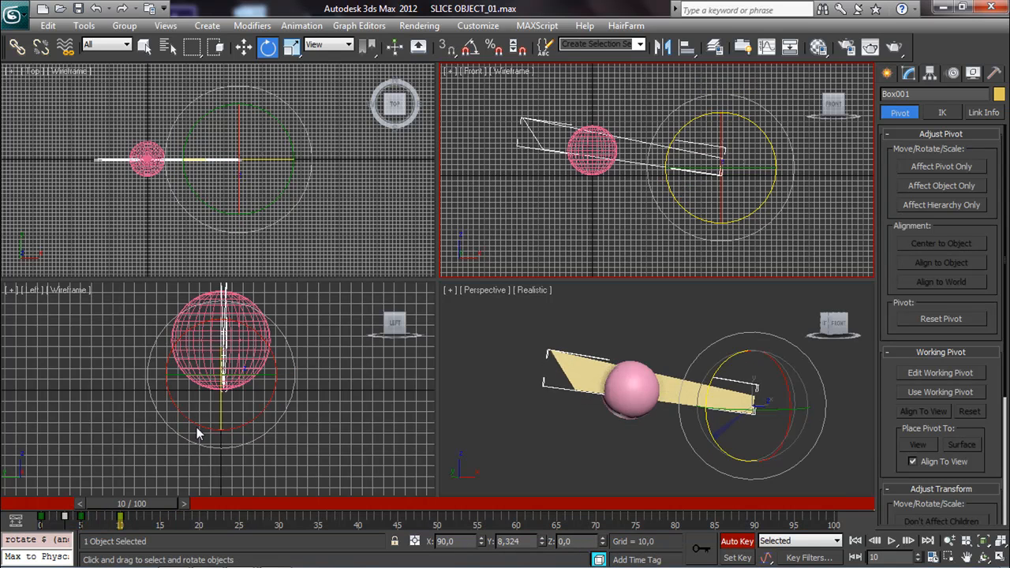
left_click(40, 519)
left_click_drag(40, 519, 119, 521, "shift")
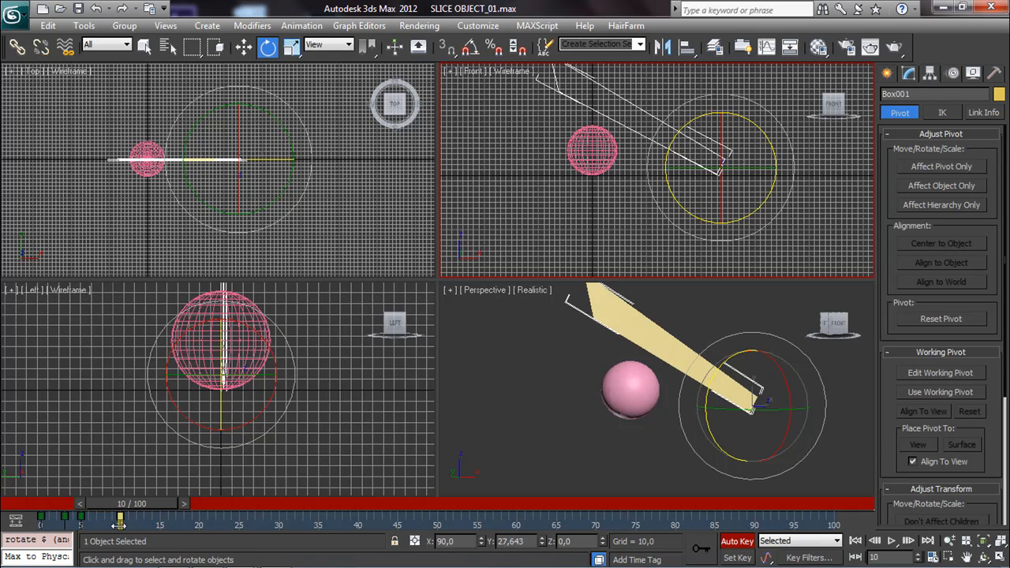
Shift the blade's keys at frames 5 and 10 to frames 7 and 12, and play back the cut.
mouse_move(146, 503)
left_mouse_down()
mouse_move(44, 505)
mouse_move(160, 505)
left_mouse_up()
key("e")
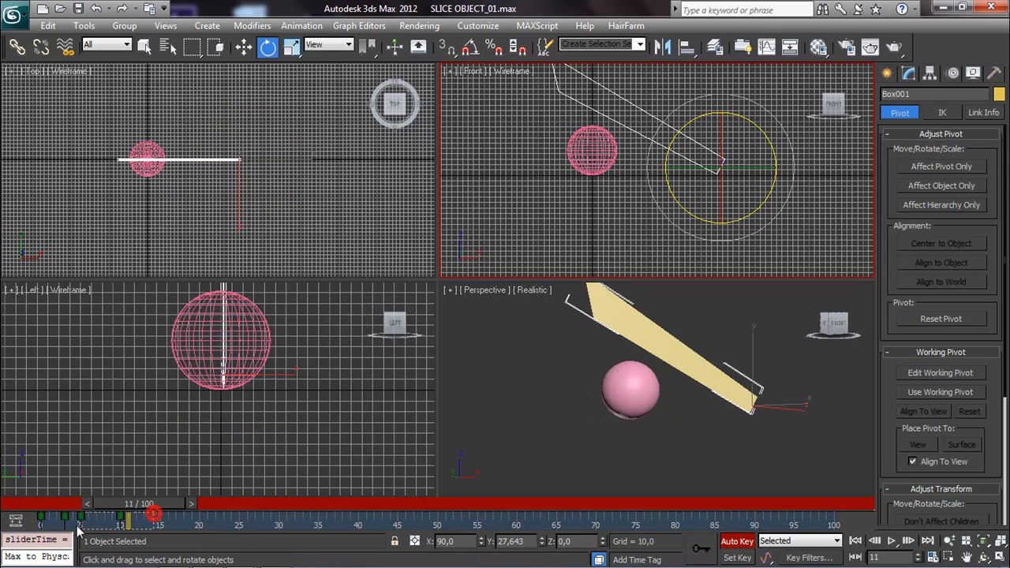
mouse_move(81, 522)
left_mouse_down()
mouse_move(126, 507)
mouse_move(36, 517)
left_mouse_up()
key("e")
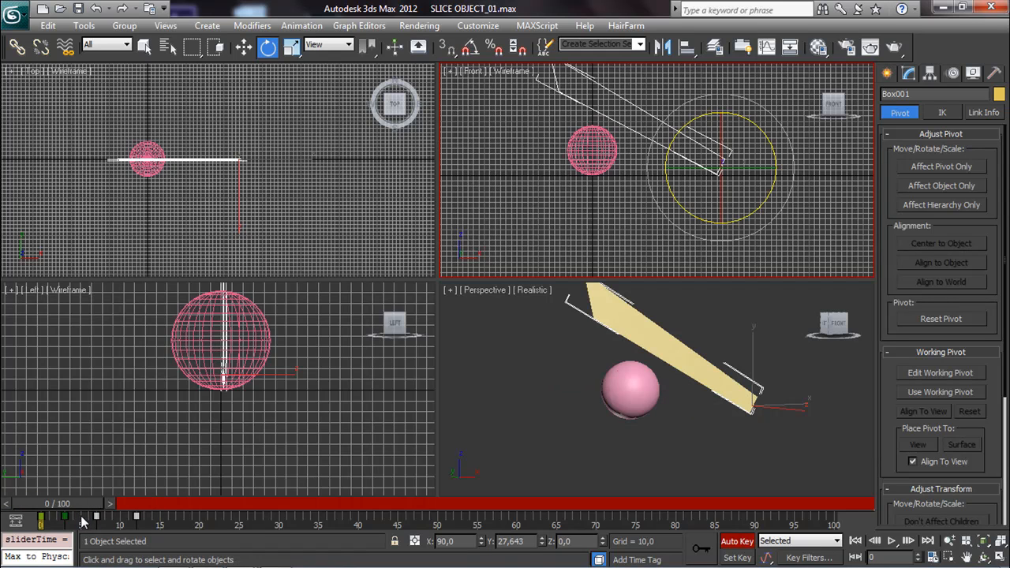
left_click(891, 540)
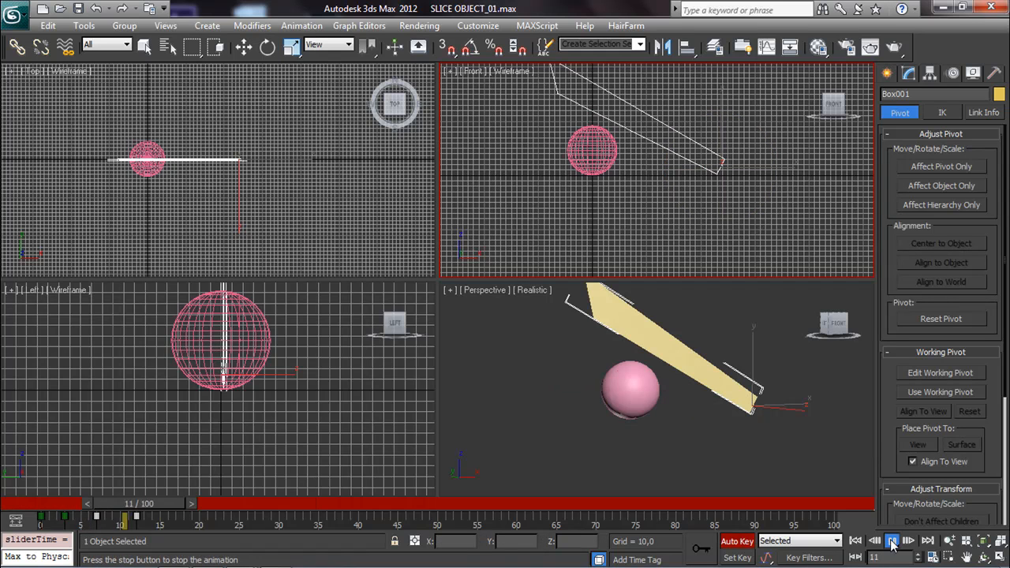
right_click(578, 457)
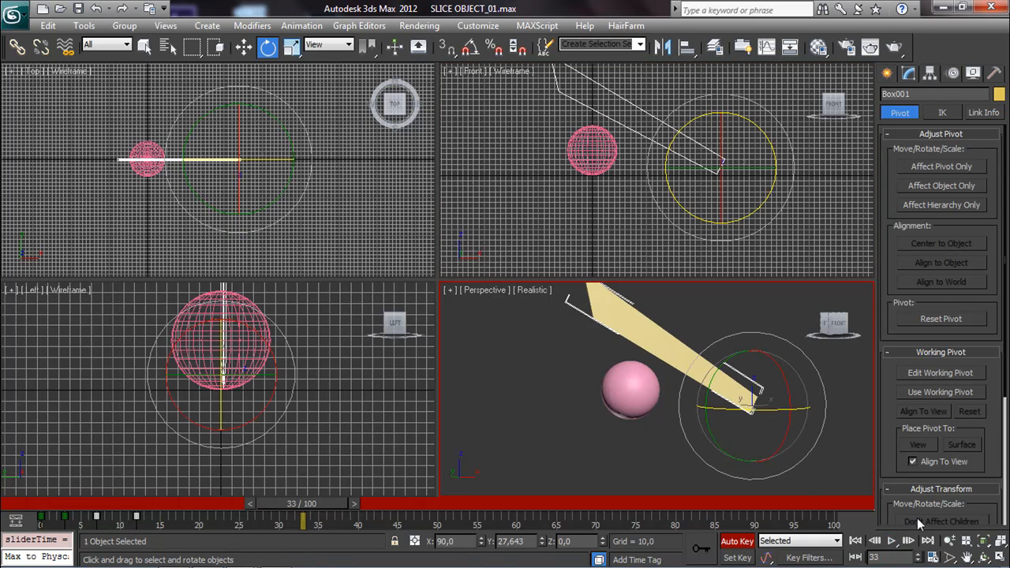
left_click(891, 541)
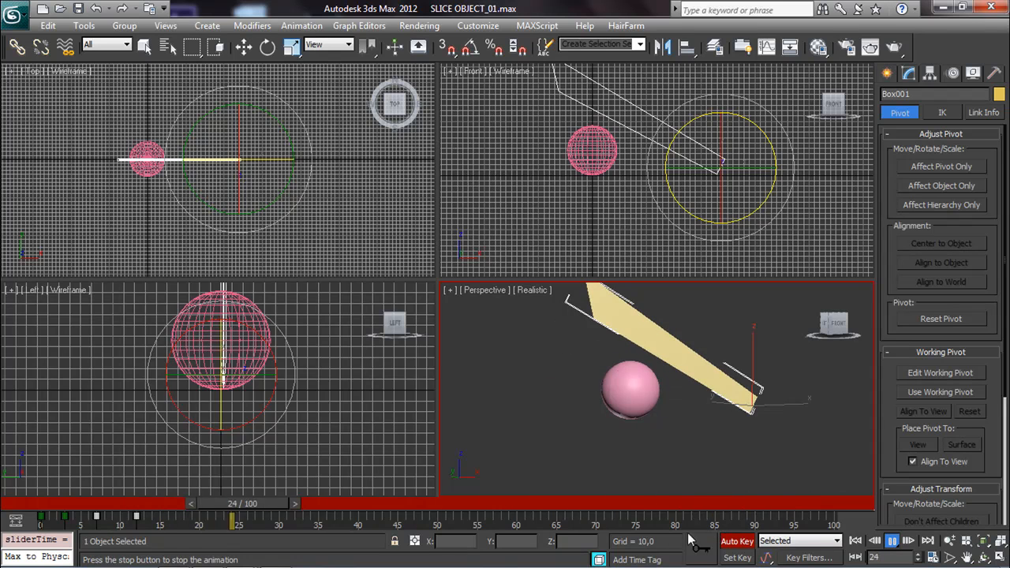
Copy the raised-pose key from frame 12 to frame 17 and set the current time to frame 17.
left_click_drag(426, 505, 126, 527)
key("e")
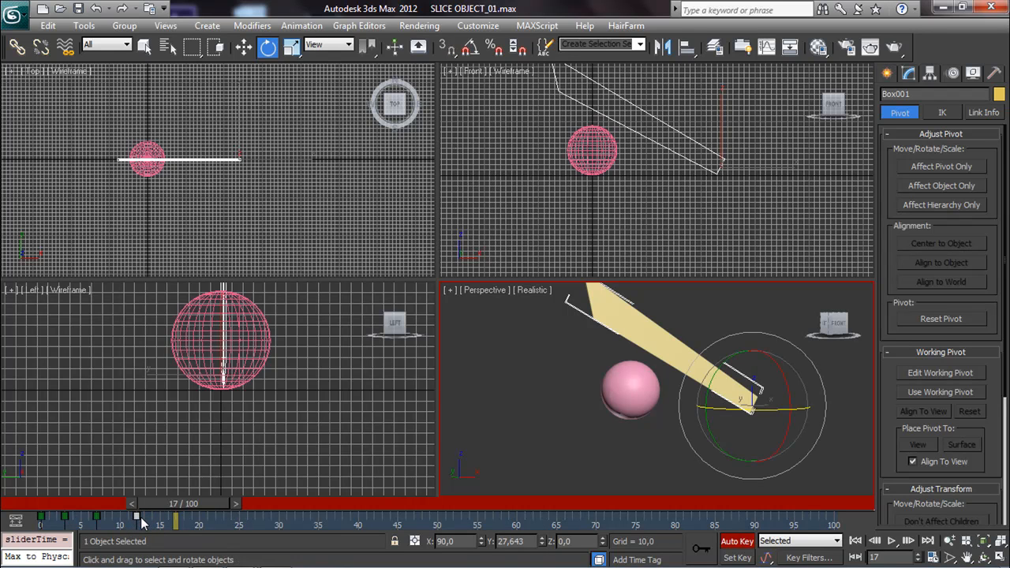
left_click_drag(139, 520, 182, 516, "shift")
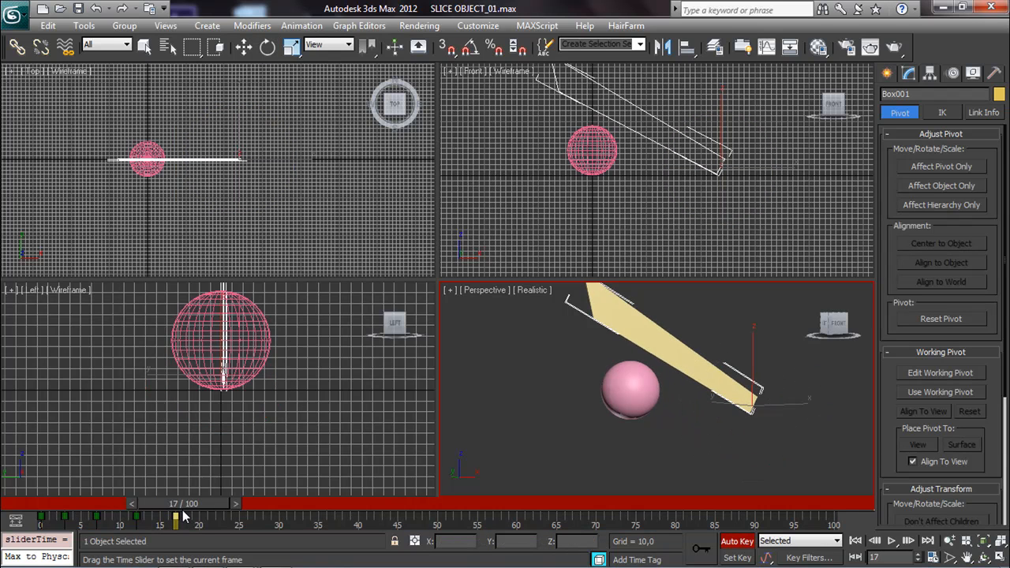
key("e")
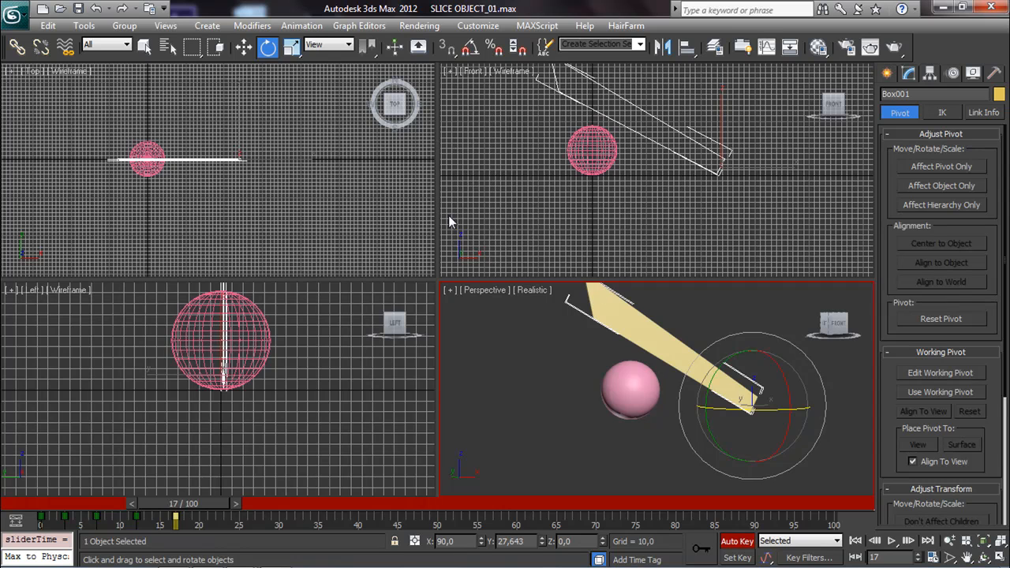
Activate the Move tool, look over the blade and sphere in the Top view, and turn off Auto Key.
left_click(243, 46)
middle_click_drag(232, 133, 233, 177)
scroll(254, 163, "up", 4)
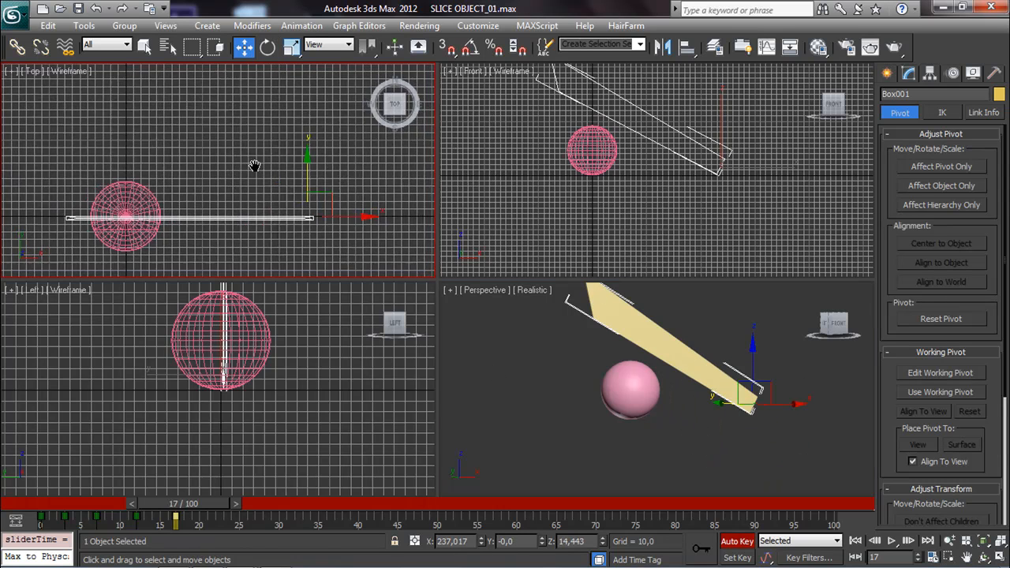
middle_click_drag(308, 191, 301, 137)
scroll(300, 137, "down", 3)
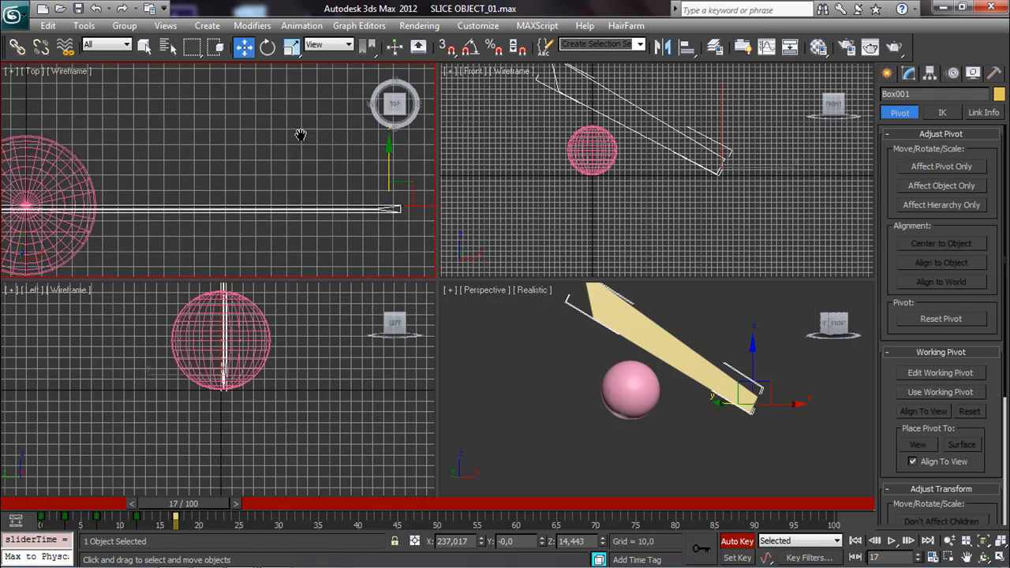
scroll(167, 202, "up", 5)
middle_click_drag(168, 186, 235, 171)
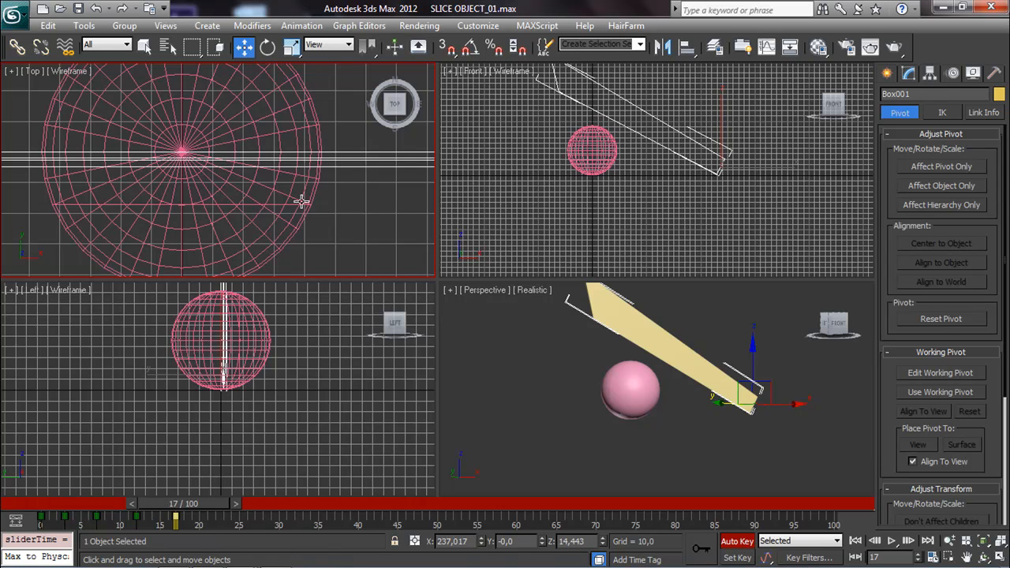
left_click(737, 542)
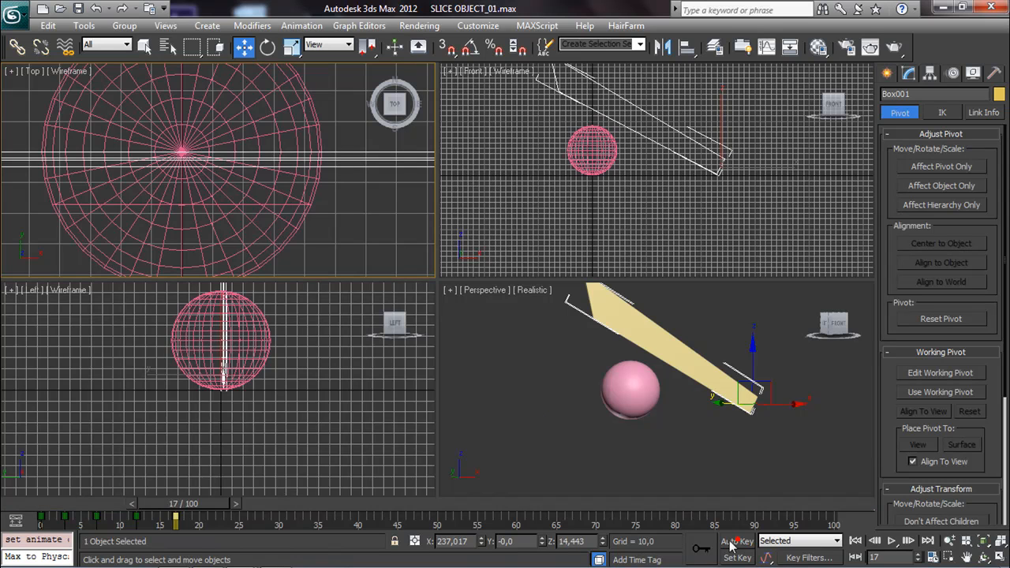
Move the blade along Y to about -14.9 in the Top view so it lines up with the sphere's near cut seam.
scroll(305, 193, "down", 2)
scroll(325, 204, "down", 2)
middle_click_drag(320, 201, 171, 190)
middle_click_drag(265, 169, 206, 189)
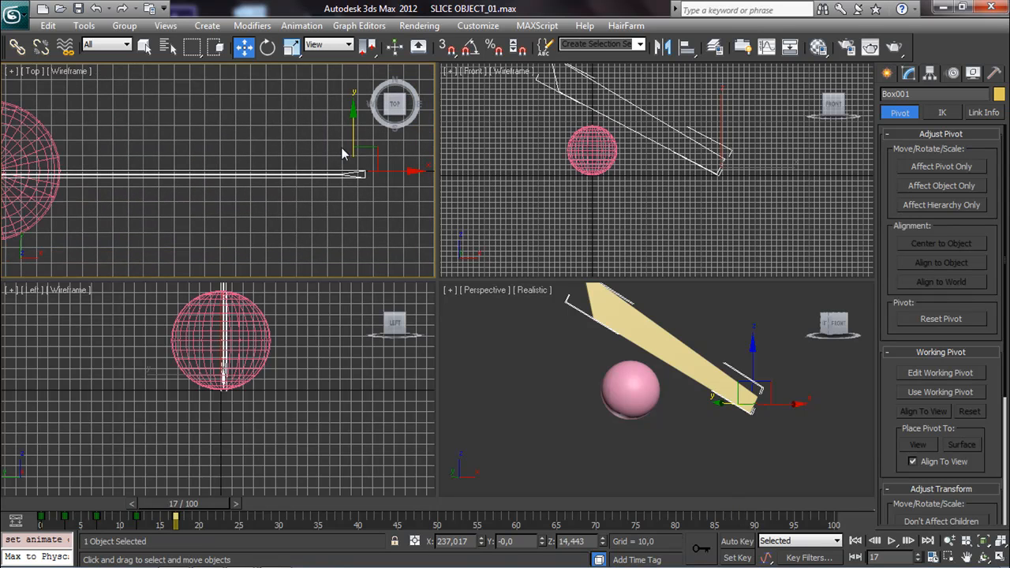
left_click_drag(353, 158, 282, 168)
middle_click_drag(164, 178, 338, 194)
middle_click_drag(82, 202, 230, 123)
scroll(164, 190, "up", 4)
scroll(177, 170, "up", 2)
scroll(176, 170, "up", 1)
left_click_drag(225, 141, 202, 216)
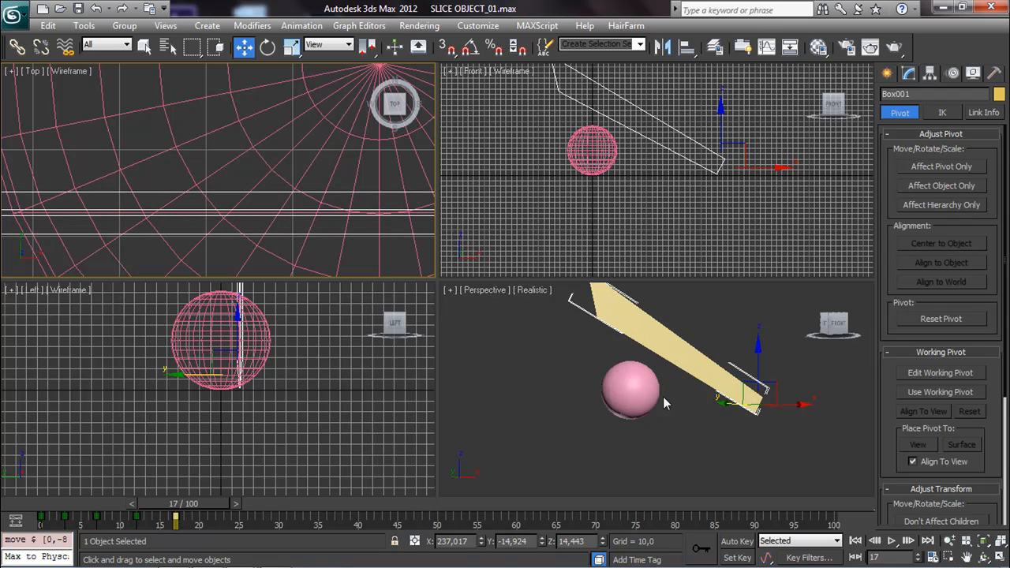
Select the sphere section in front of the blade and display Edged Faces in the Perspective view.
left_click(641, 391)
scroll(602, 380, "up", 5)
left_click(534, 290)
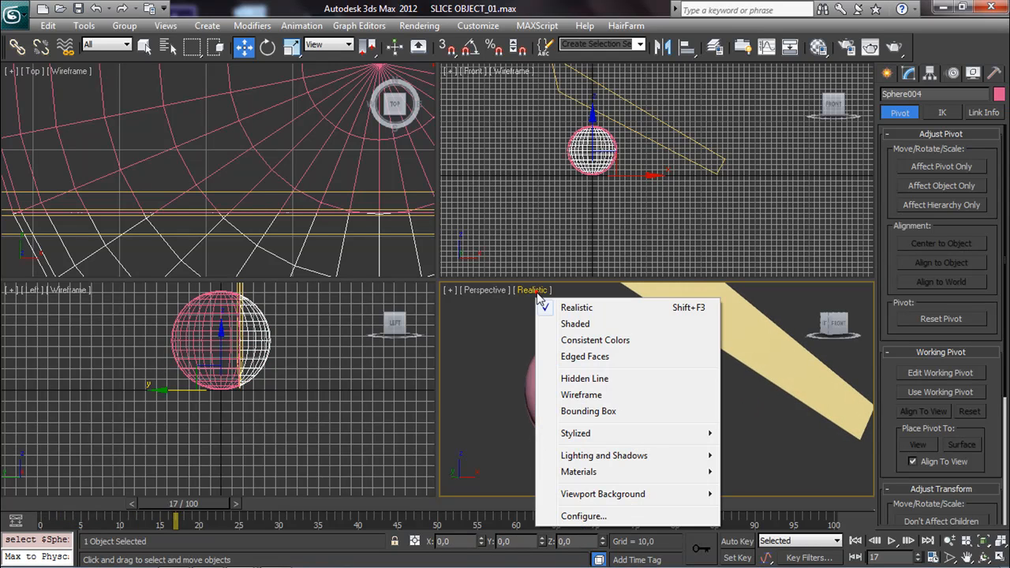
left_click(574, 357)
middle_click_drag(563, 361, 568, 341, "alt")
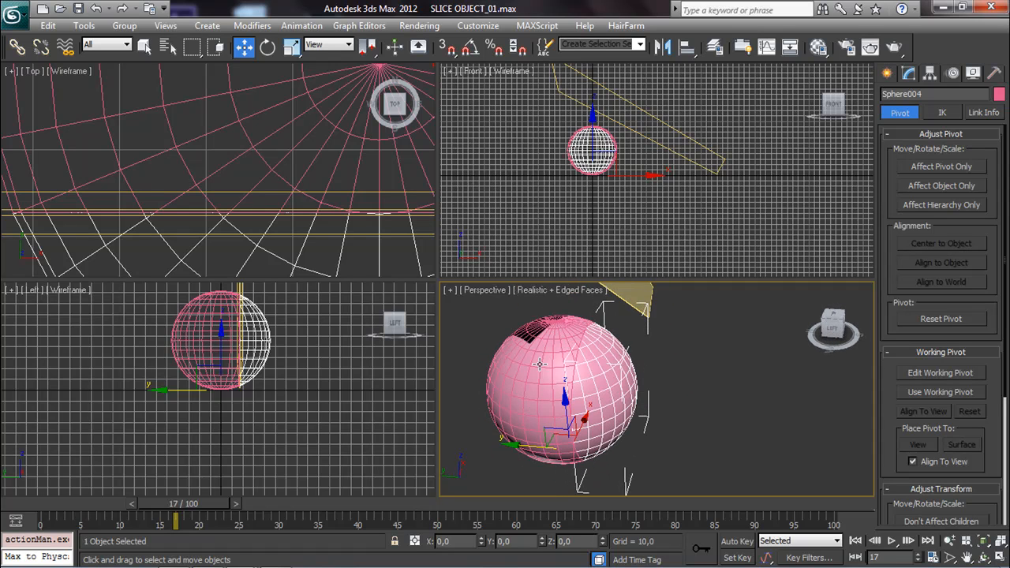
Examine the adjoining sphere sections and scrub to frames 9 and 13 to check the blade against the cut seam.
left_click(561, 378)
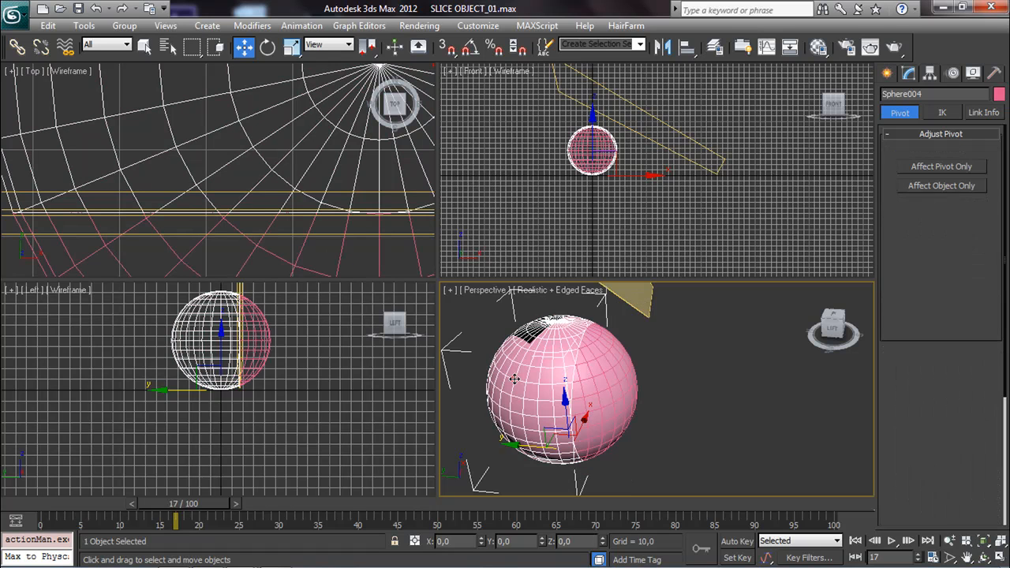
left_click(601, 380)
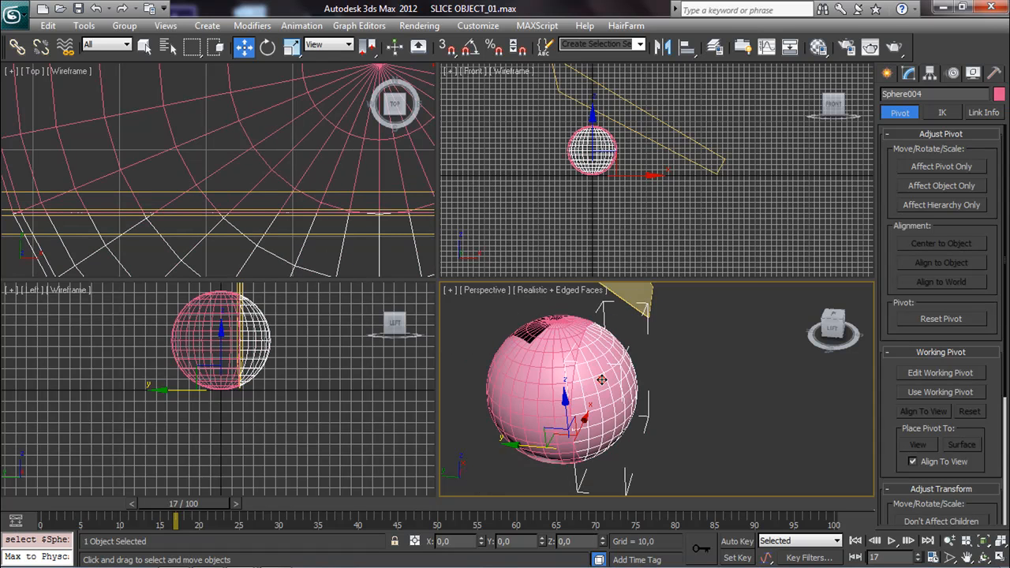
middle_click_drag(599, 381, 543, 368, "alt")
scroll(543, 369, "down", 4)
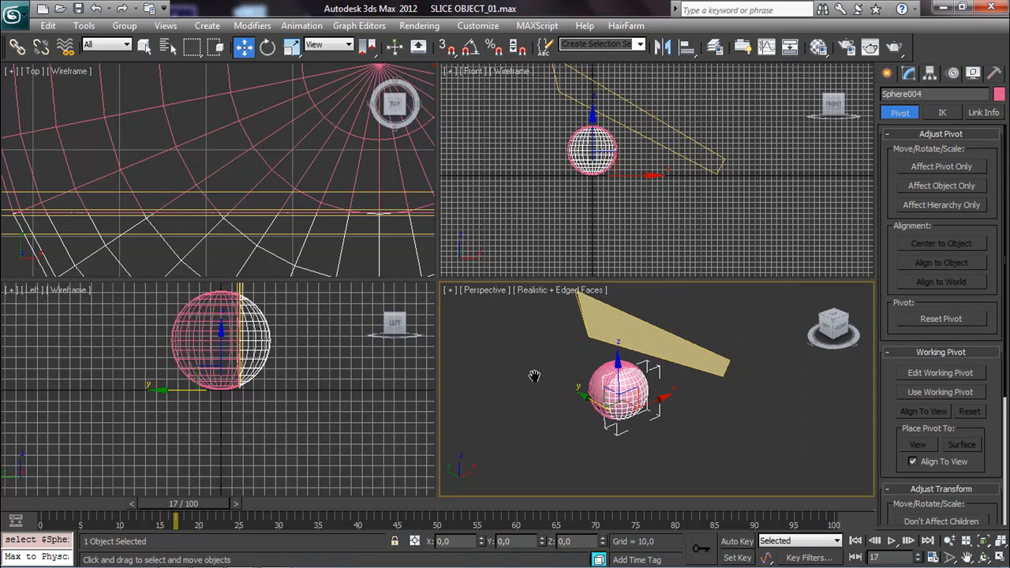
left_click_drag(197, 503, 137, 503)
middle_click_drag(524, 424, 622, 395, "alt")
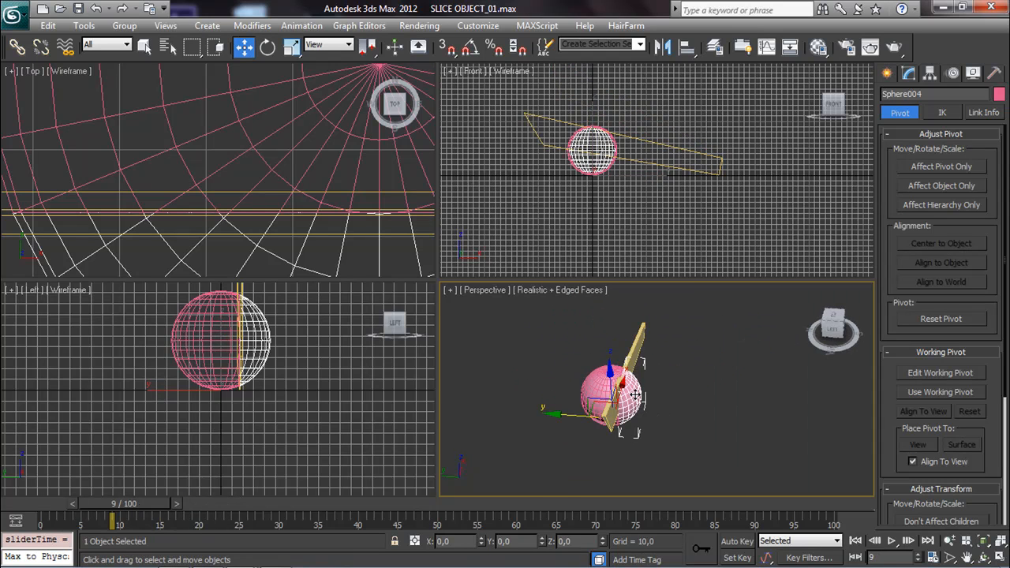
scroll(622, 394, "up", 5)
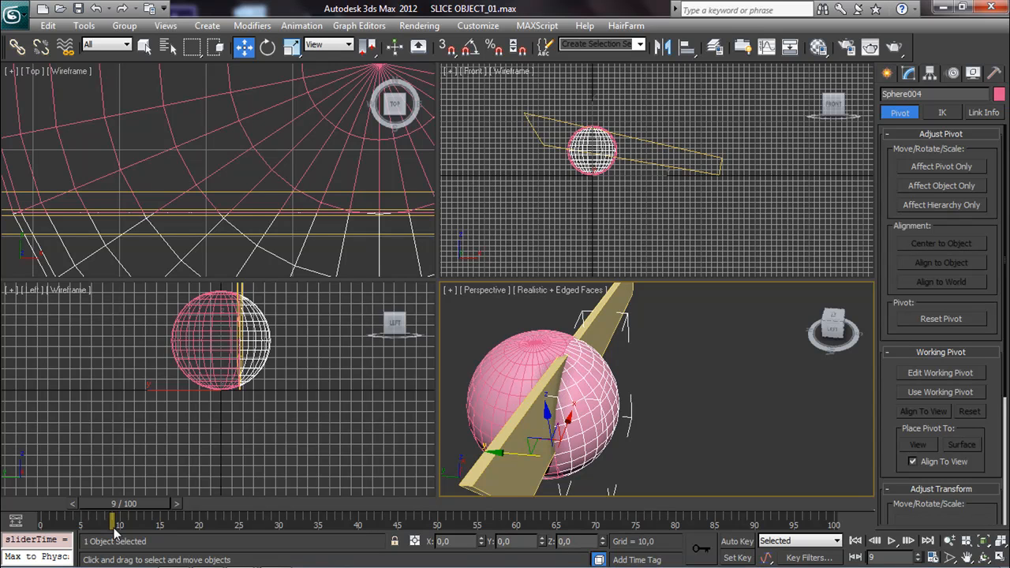
mouse_move(139, 505)
left_mouse_down()
mouse_move(116, 506)
mouse_move(165, 511)
mouse_move(130, 509)
mouse_move(147, 506)
left_mouse_up()
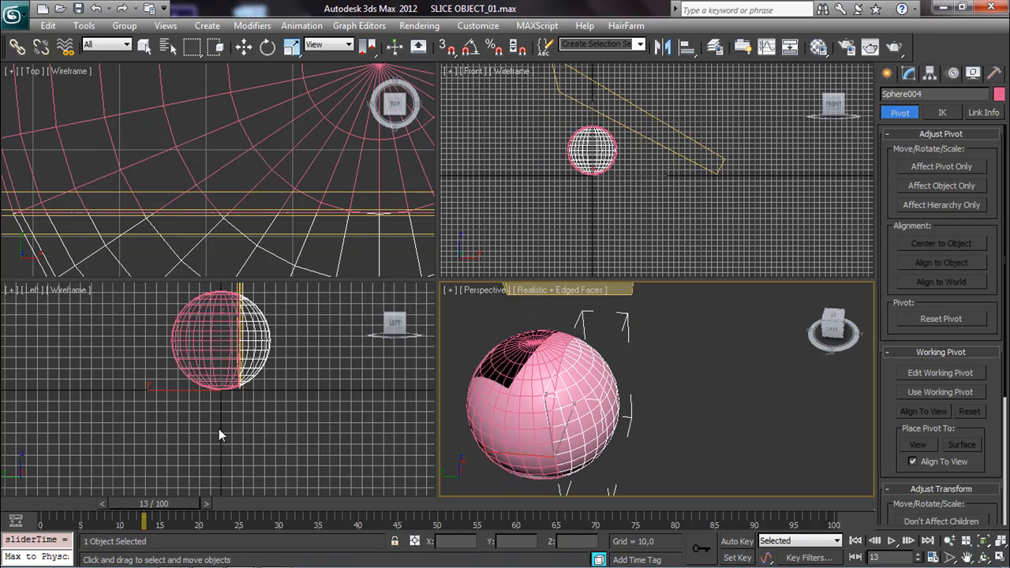
key("w")
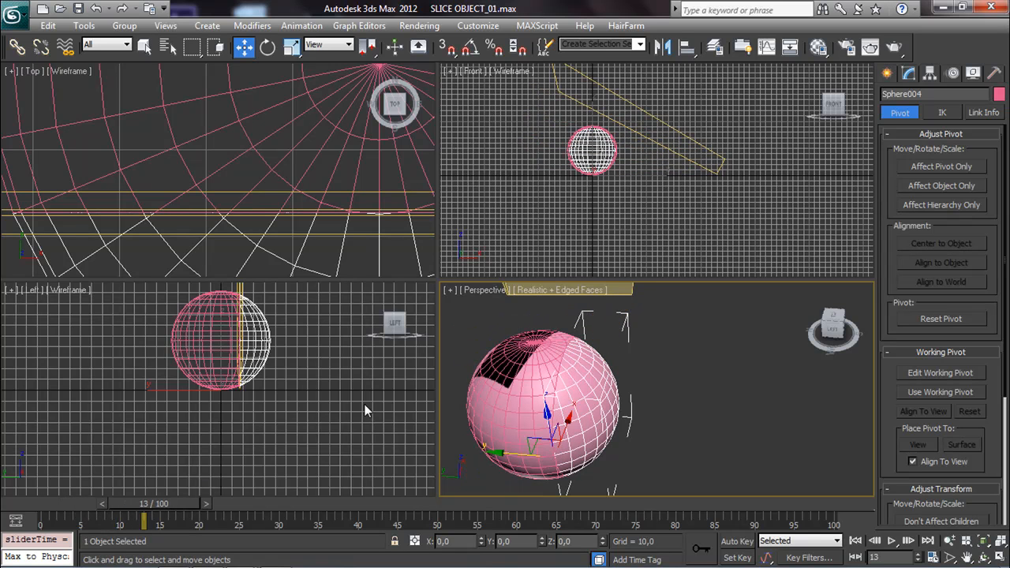
middle_click_drag(570, 404, 456, 420, "alt")
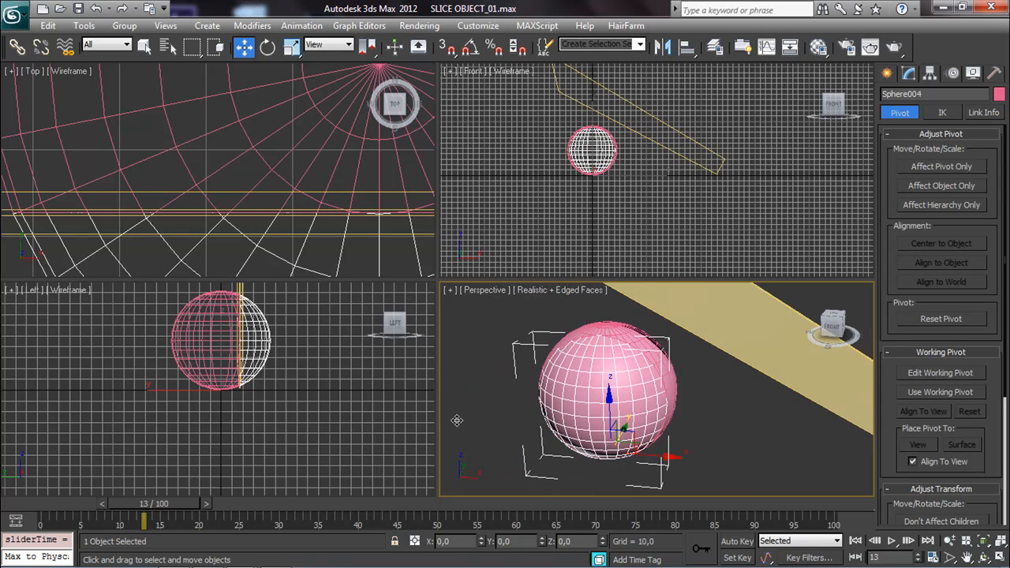
scroll(534, 404, "down", 5)
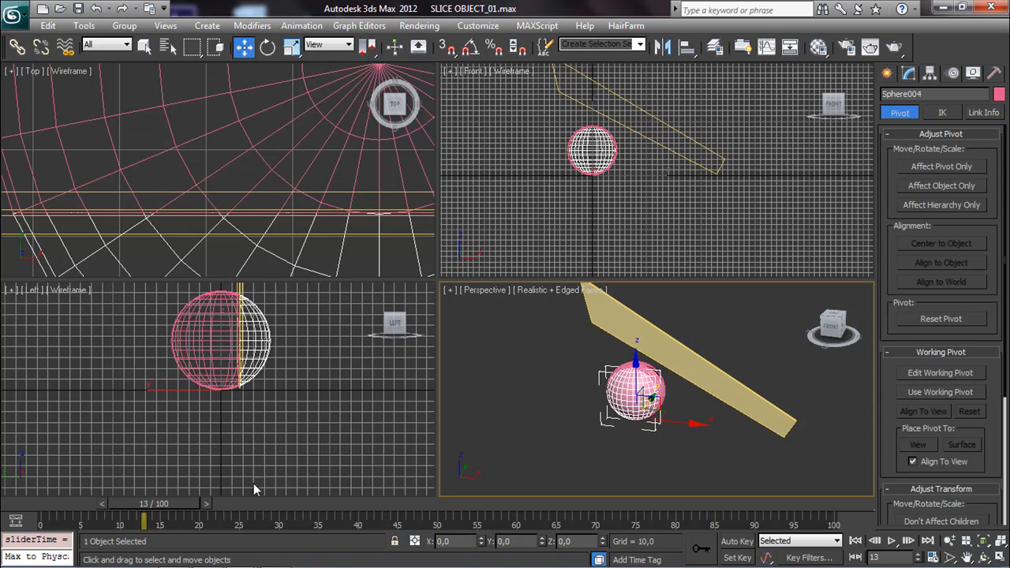
With Auto Key on, copy the blade's raised-pose key from frame 17 to frame 25 and go to frame 30.
left_click_drag(169, 504, 257, 504)
left_click(676, 349)
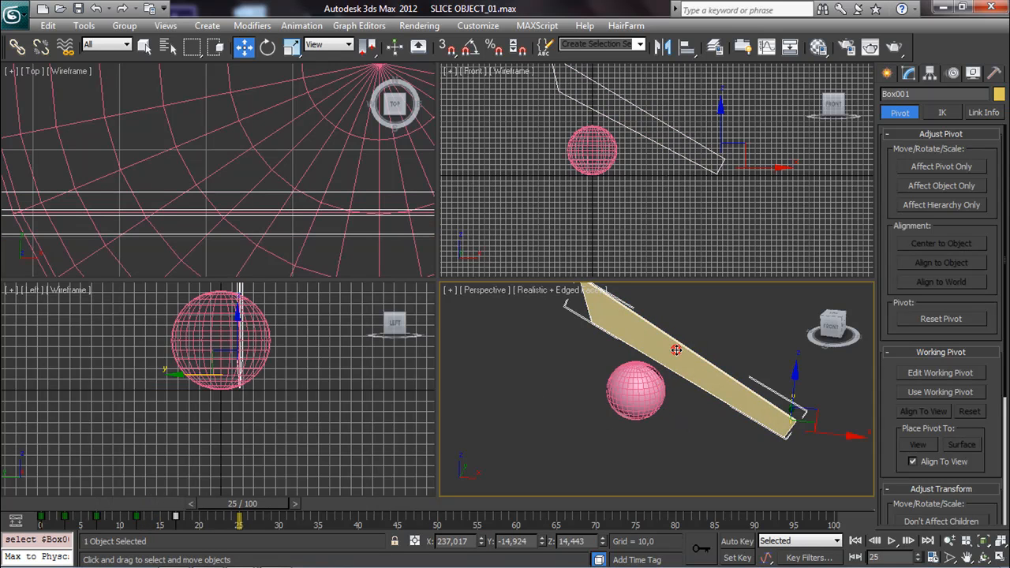
left_click(736, 541)
scroll(214, 214, "down", 5)
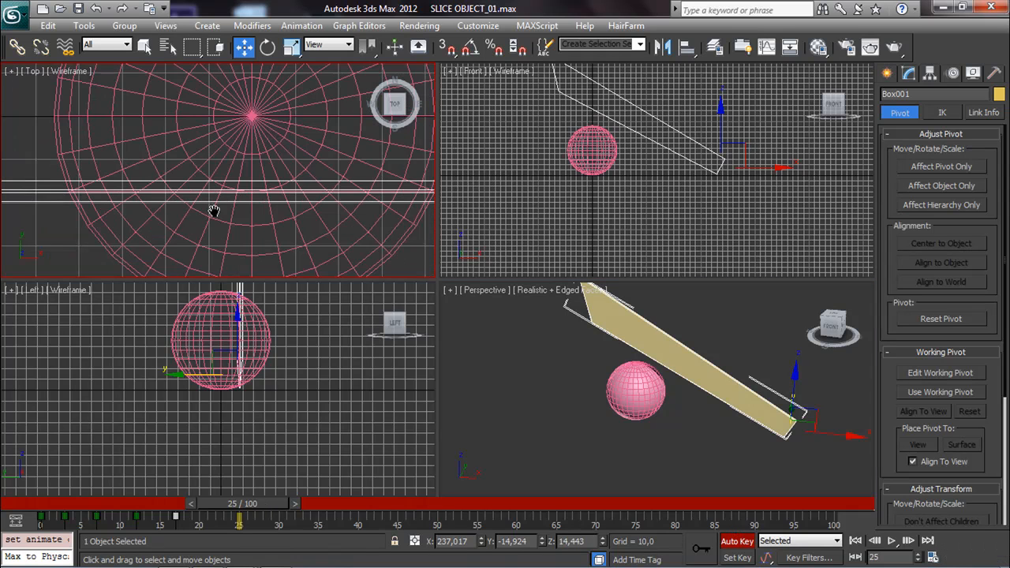
left_click_drag(230, 507, 183, 513)
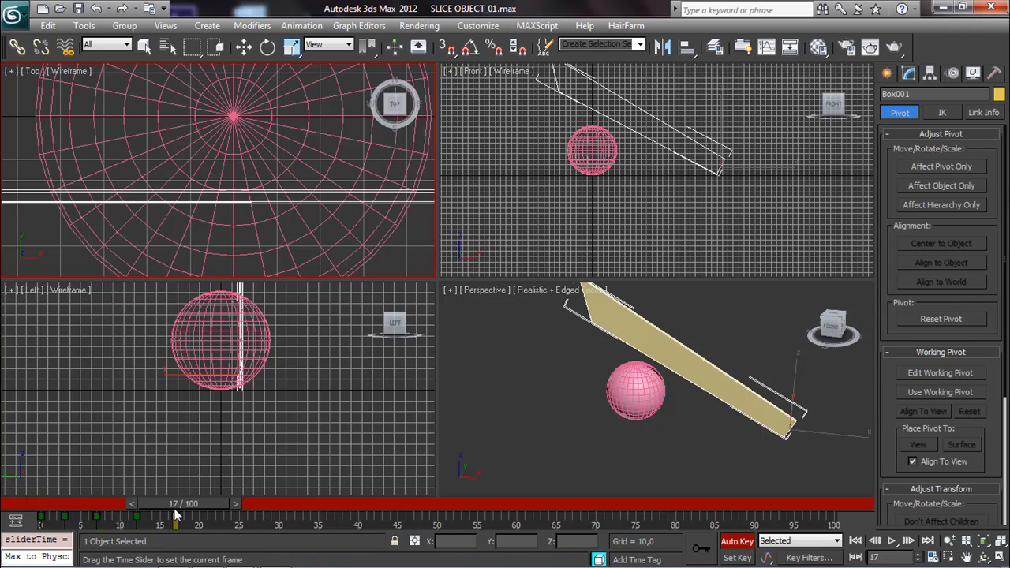
mouse_move(175, 510)
left_mouse_down()
mouse_move(243, 517)
mouse_move(293, 501)
left_mouse_up()
key("w")
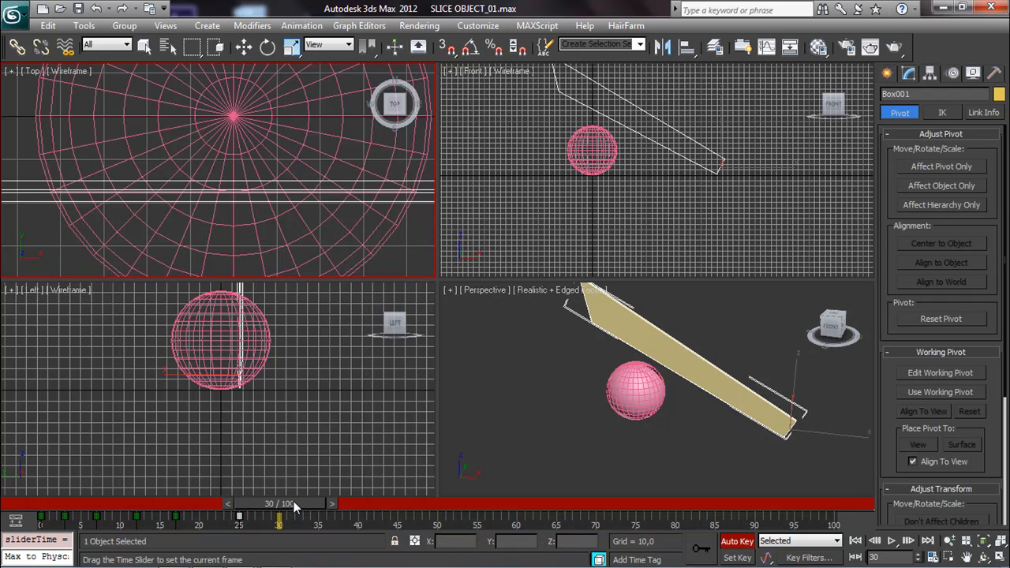
Move the blade about 36 units along Y to the sphere's far cut seam at frame 30, and scrub back to frame 13.
left_click(267, 407)
scroll(242, 154, "down", 10)
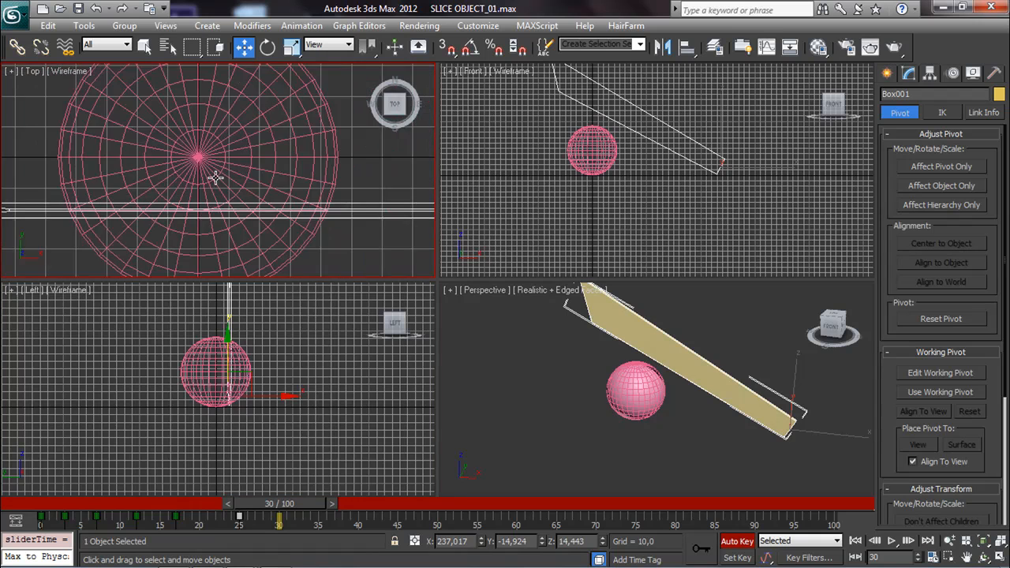
middle_click_drag(169, 194, 201, 205)
left_click_drag(302, 181, 302, 154)
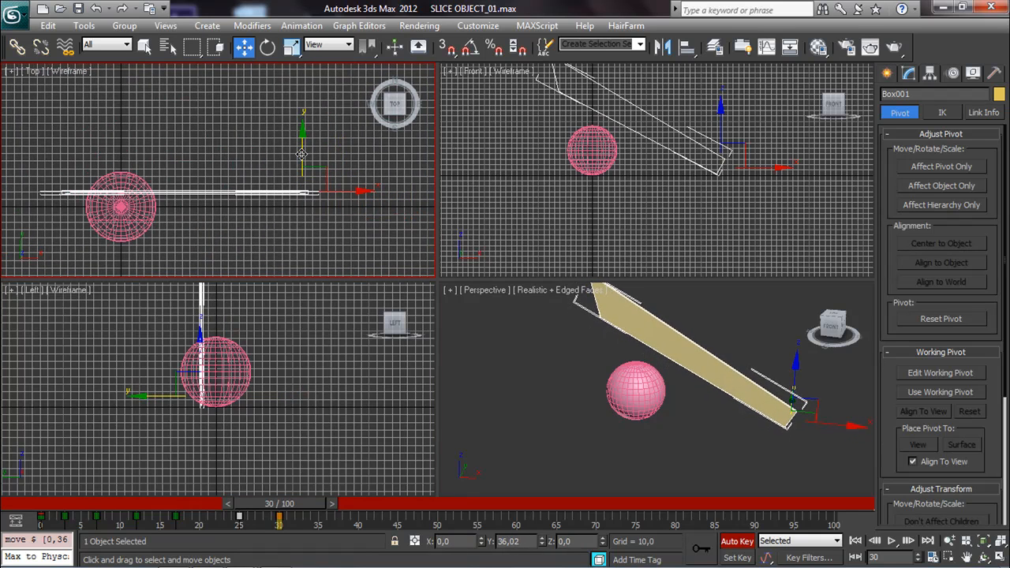
left_click_drag(277, 511, 155, 504)
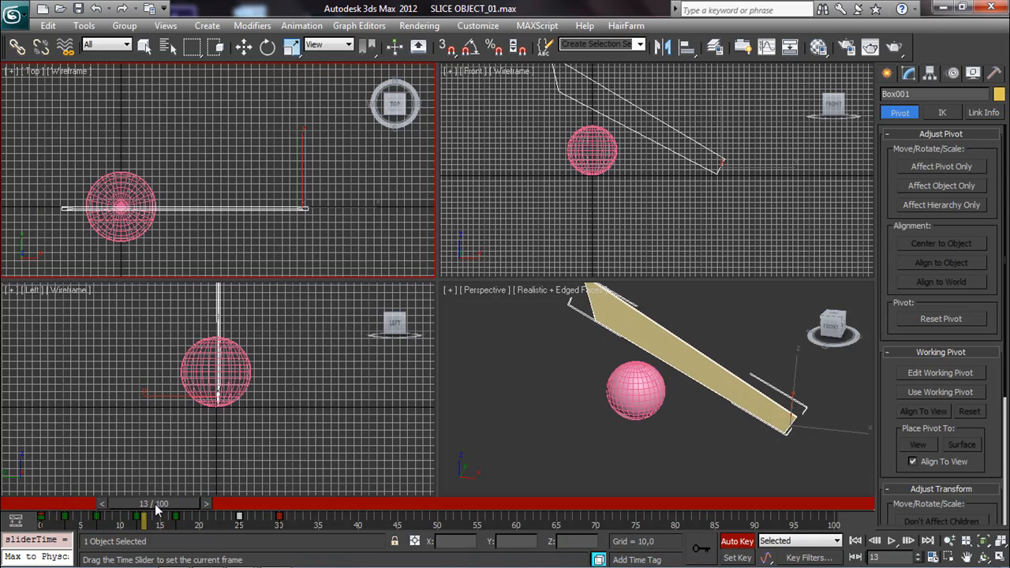
key("w")
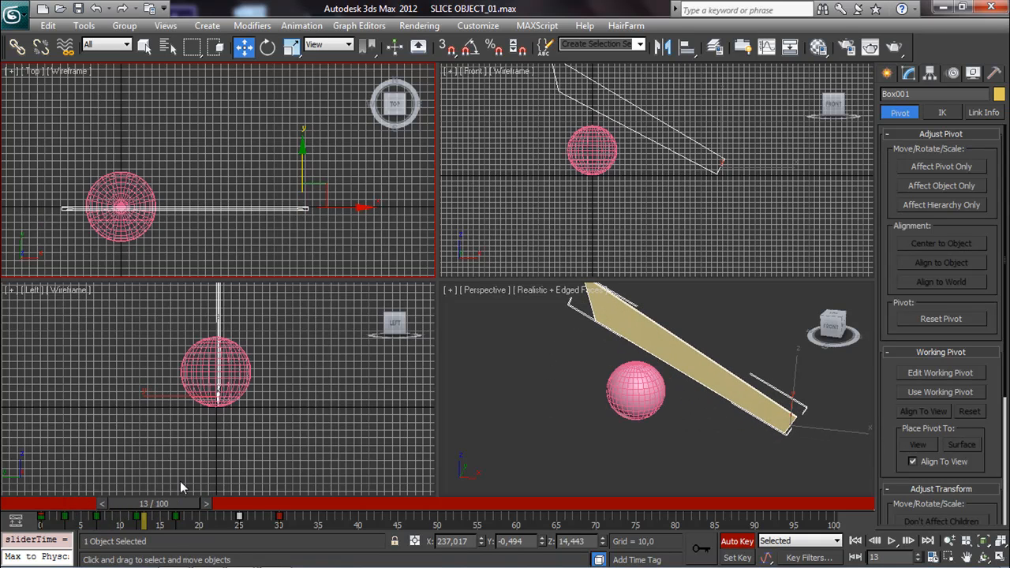
Open the Curve Editor and delete all of the blade's X Position keys.
left_click(770, 48)
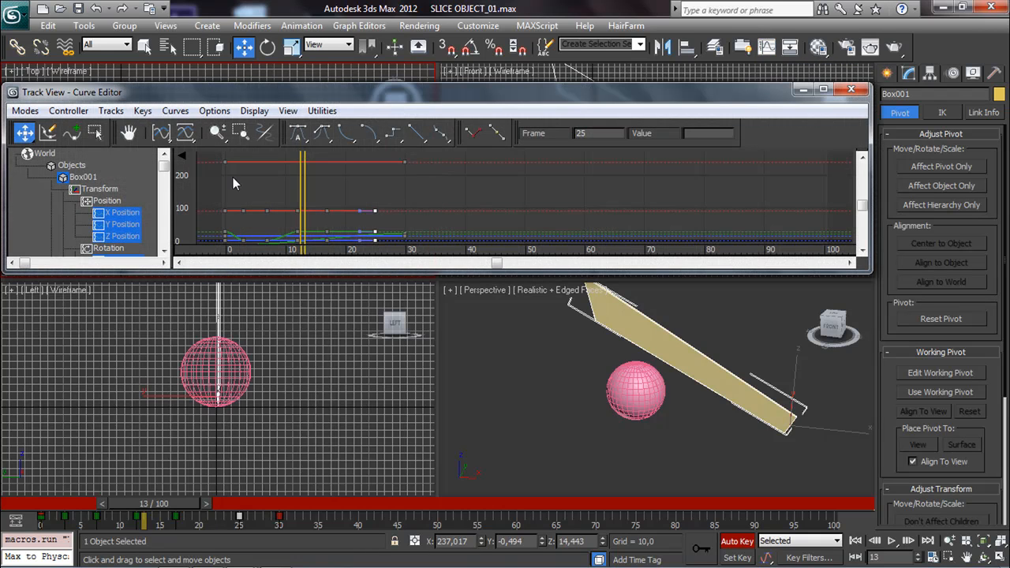
left_click(114, 213)
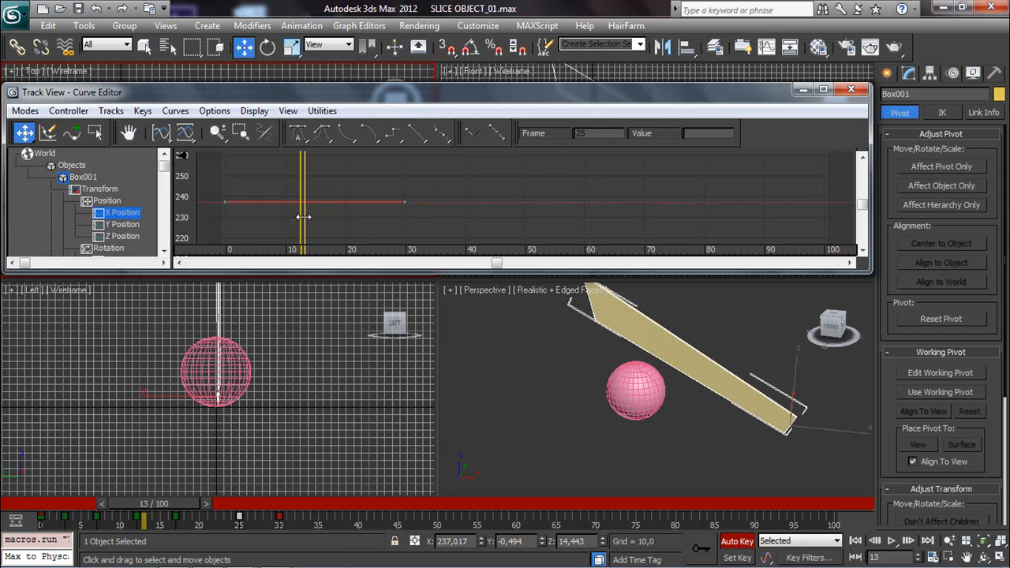
left_click_drag(454, 175, 197, 238)
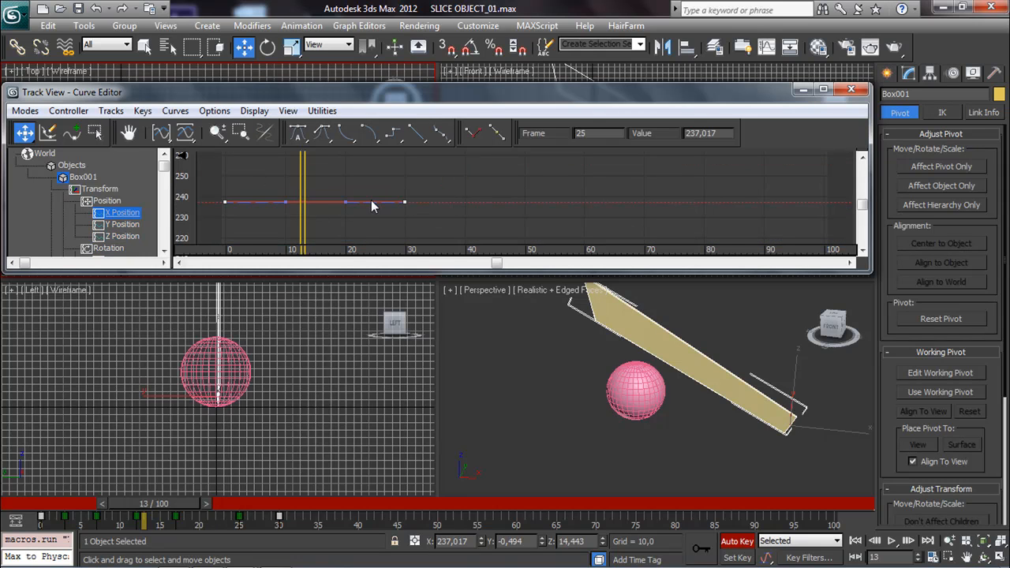
key("Delete")
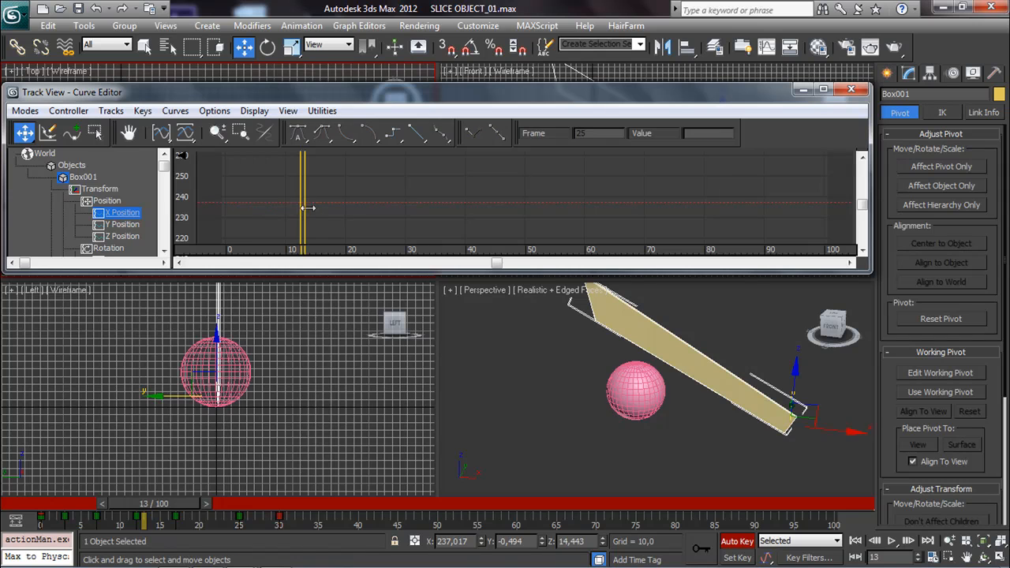
Check the blade's Y Position curve and delete all of its Z Position keys.
left_click(120, 224)
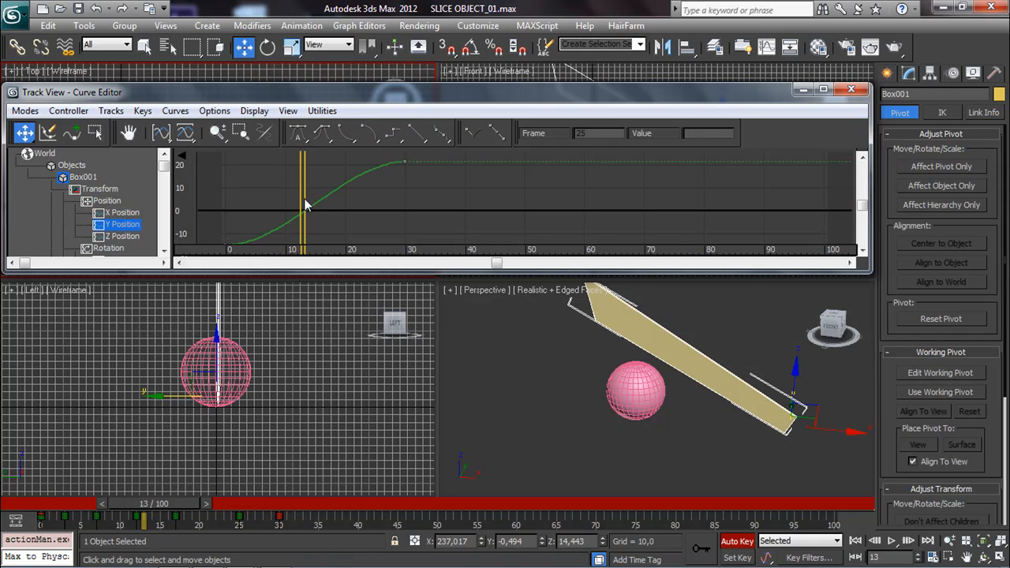
left_click(124, 237)
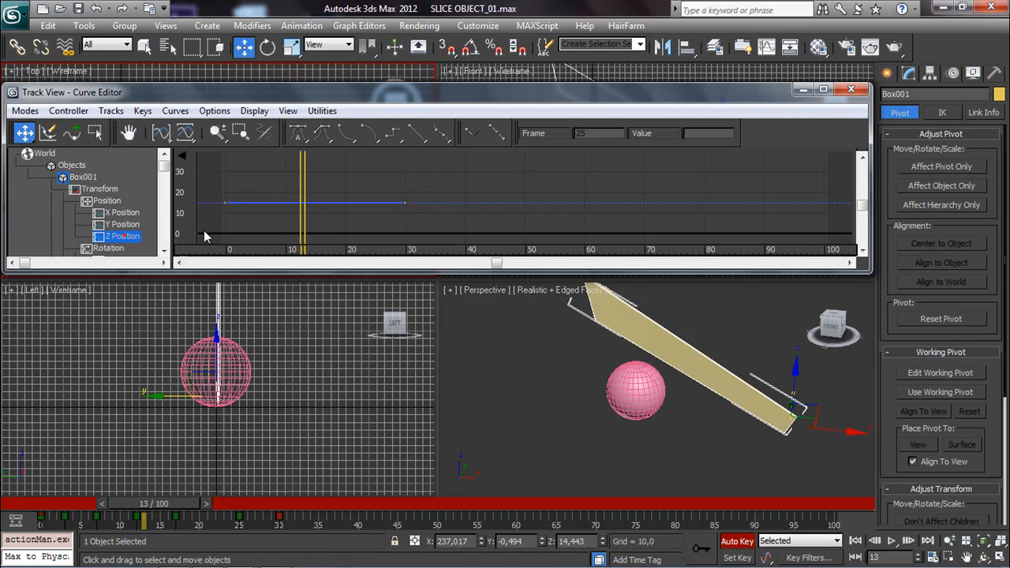
left_click_drag(427, 218, 454, 221)
key("Delete")
Go to frame 25 and display the blade's Y Position curve.
left_click_drag(162, 509, 258, 492)
key("w")
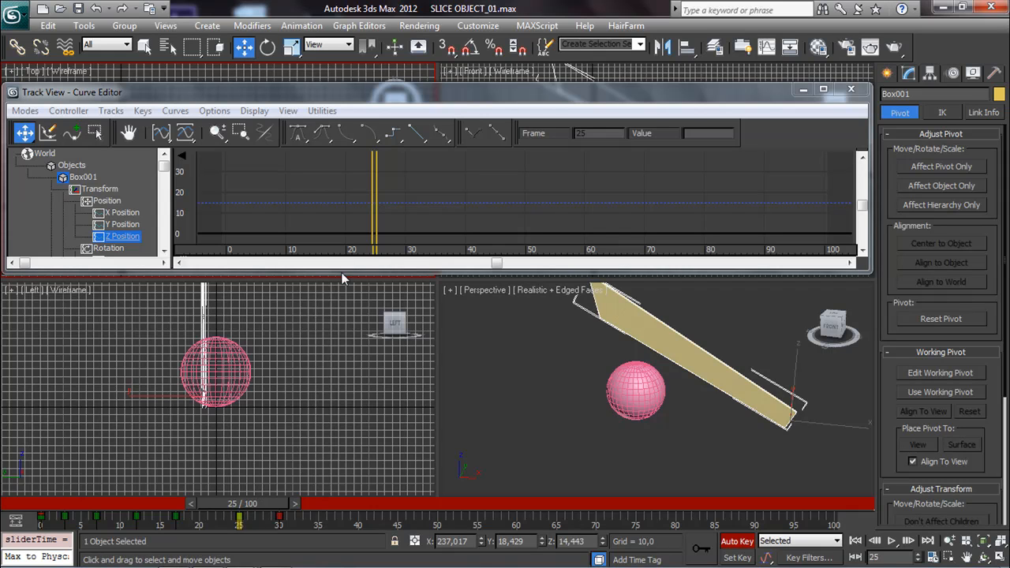
left_click(122, 224)
middle_click_drag(264, 240, 298, 213)
Switch Track View to the Dope Sheet, enlarge it, and expand Box001 to select its Y Position track.
left_click(26, 111)
left_click(44, 150)
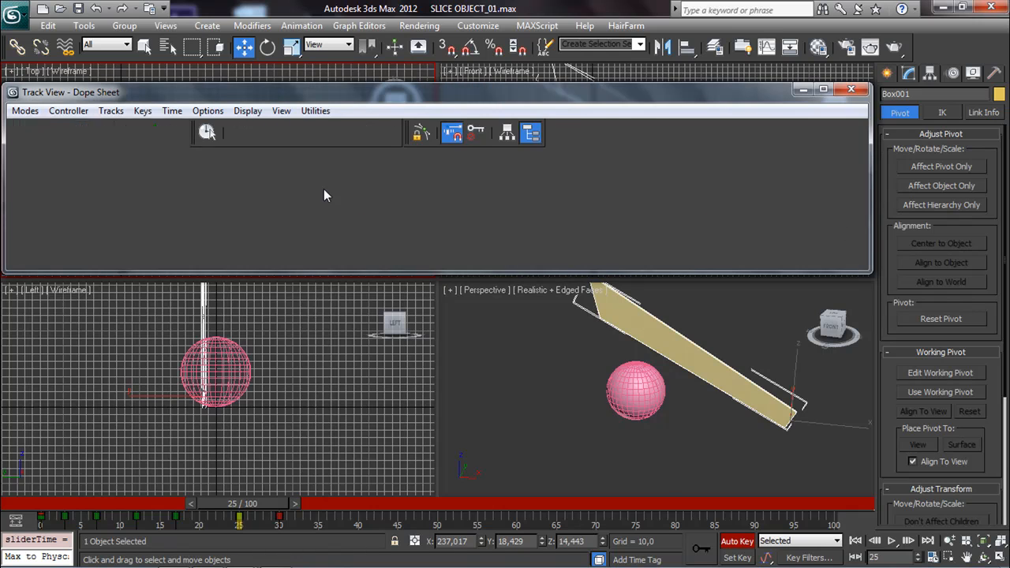
left_click_drag(360, 272, 351, 361)
left_click(28, 153)
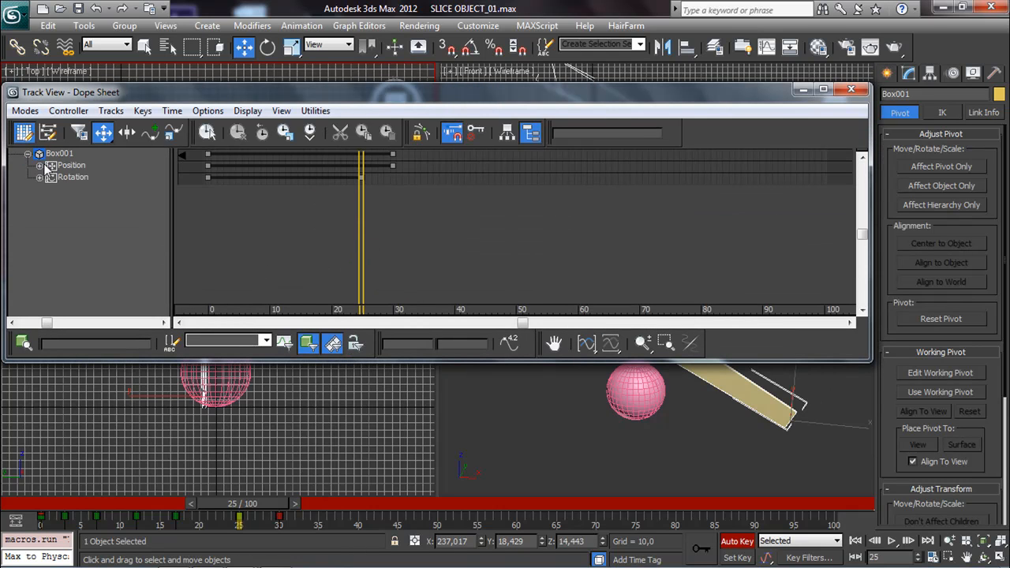
left_click(39, 166)
left_click(84, 178)
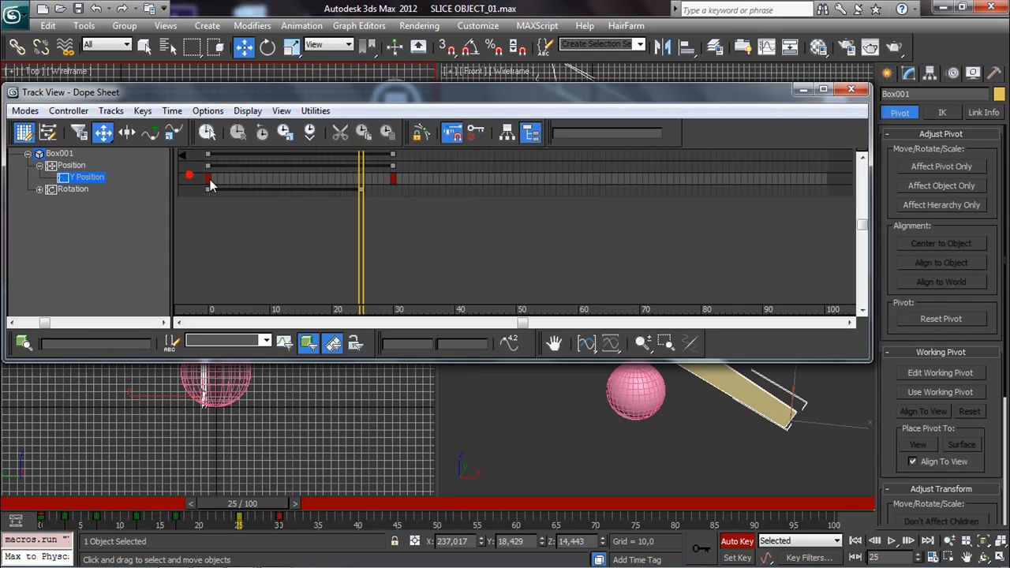
Move the blade's first Y Position key from frame 0 to frame 25 and close the Dope Sheet.
left_click_drag(209, 180, 361, 185)
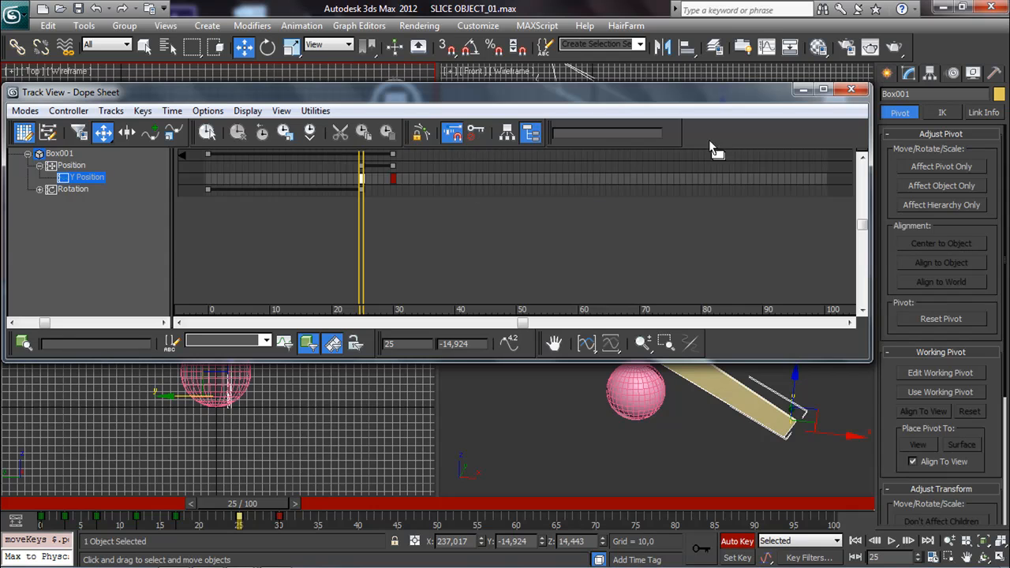
left_click(851, 88)
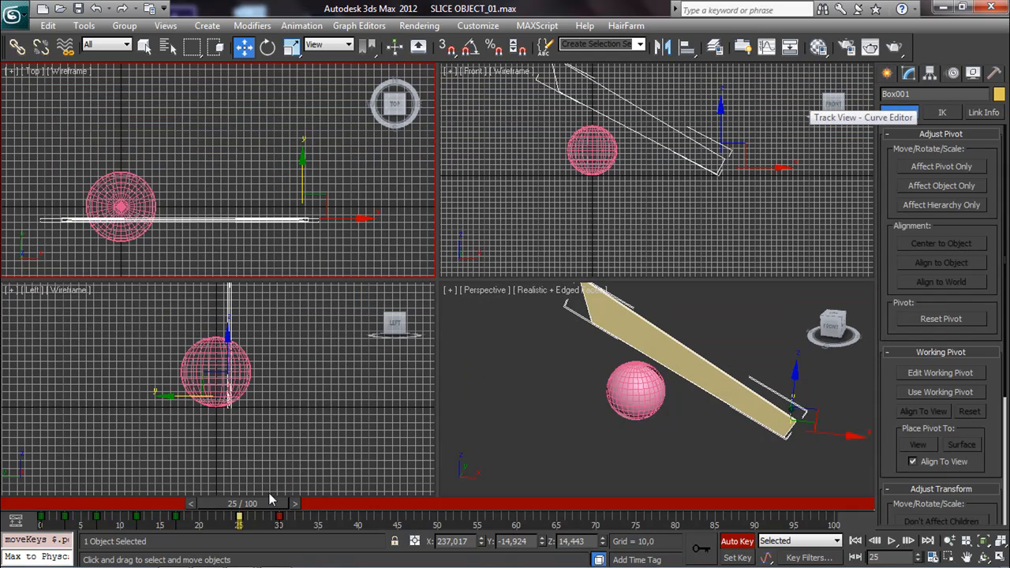
Play the blade animation in the Perspective view, stop playback and turn Auto Key off.
right_click(809, 469)
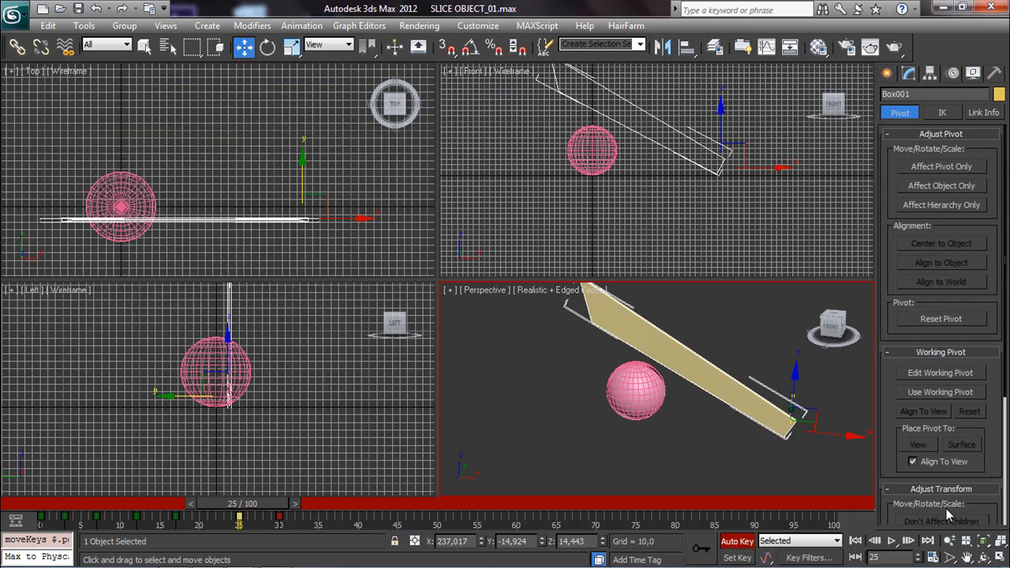
left_click(891, 542)
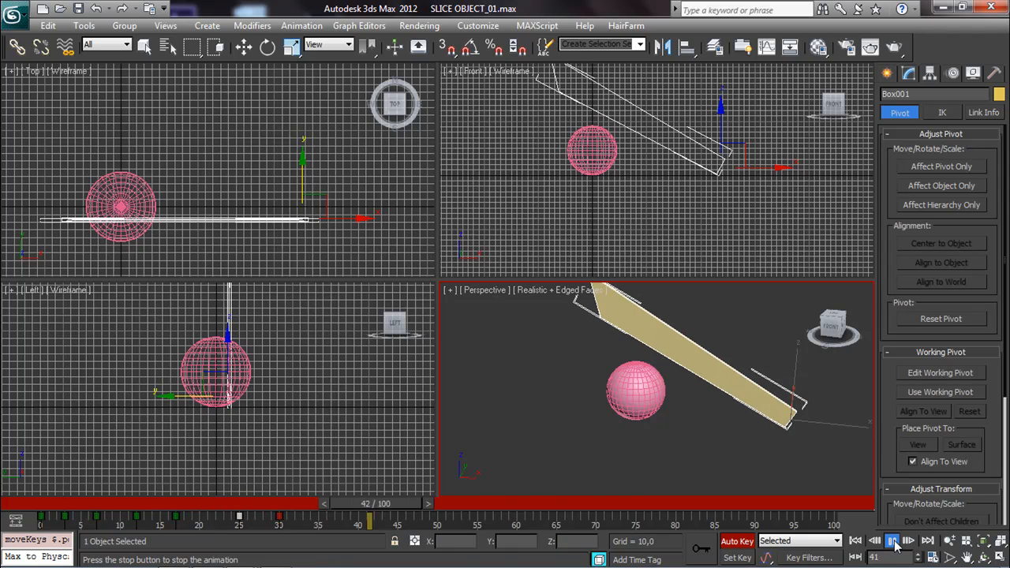
left_click(895, 544)
left_click(739, 542)
key("w")
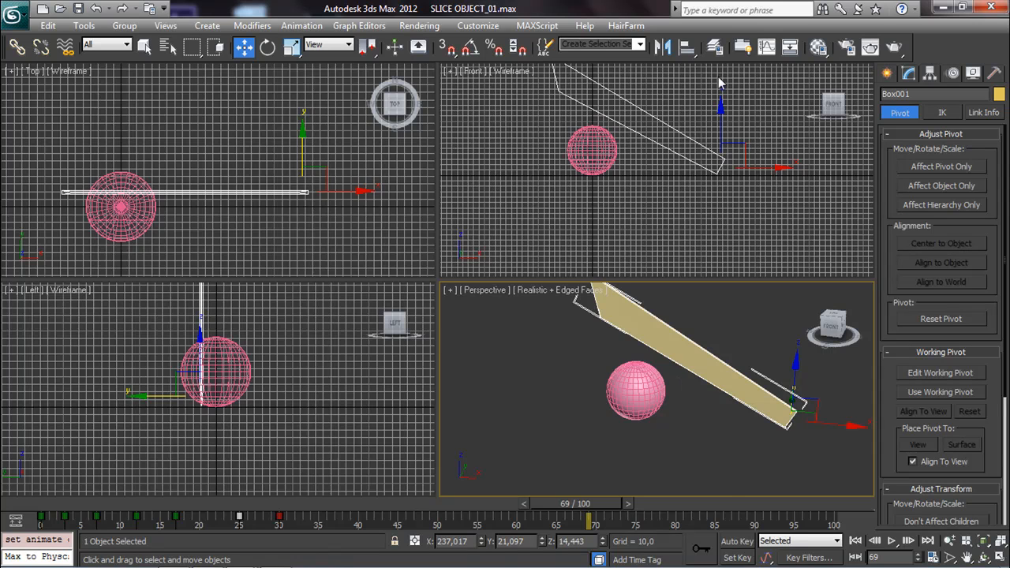
Open the Layer Manager and toggle Layer001's visibility to check which part of the sphere it holds.
left_click(715, 47)
left_click(518, 258)
left_click(518, 244)
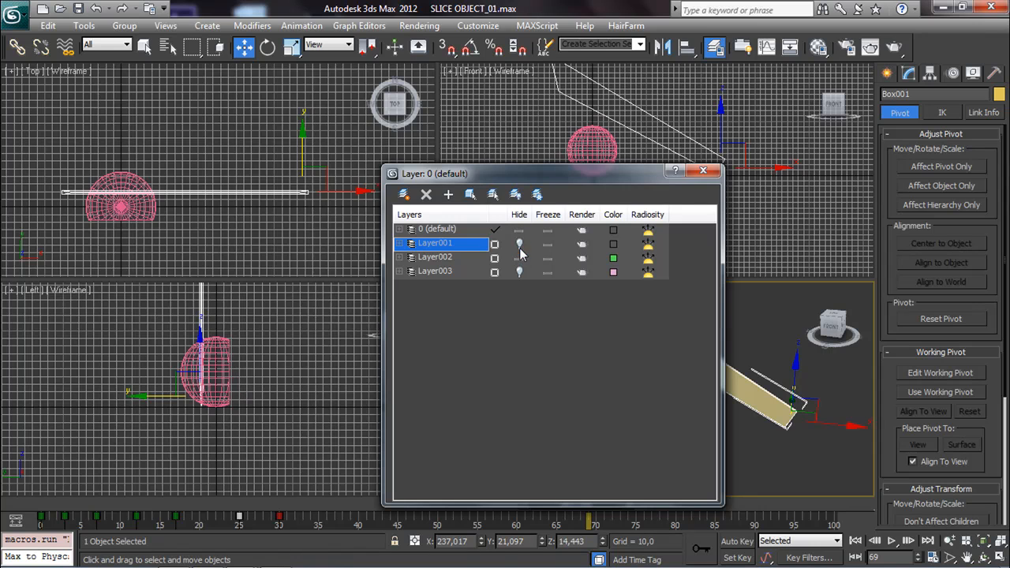
left_click(520, 244)
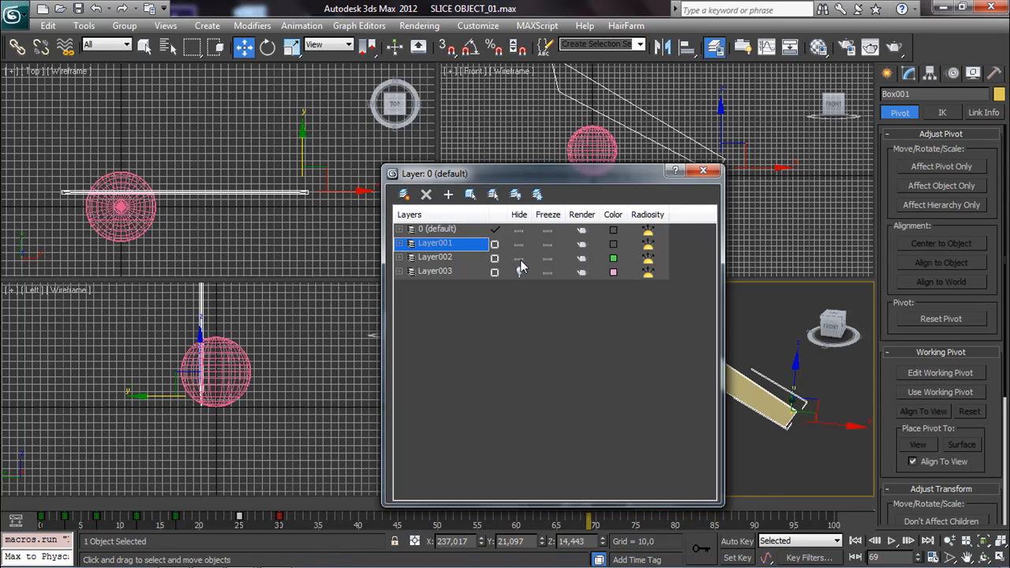
Compare the layers' sphere pieces in an orbited Perspective view, then hide Layer001, select the rounded end slice and close the Layer Manager.
left_click(191, 364)
left_click_drag(596, 175, 314, 182)
middle_click_drag(687, 408, 847, 422, "alt")
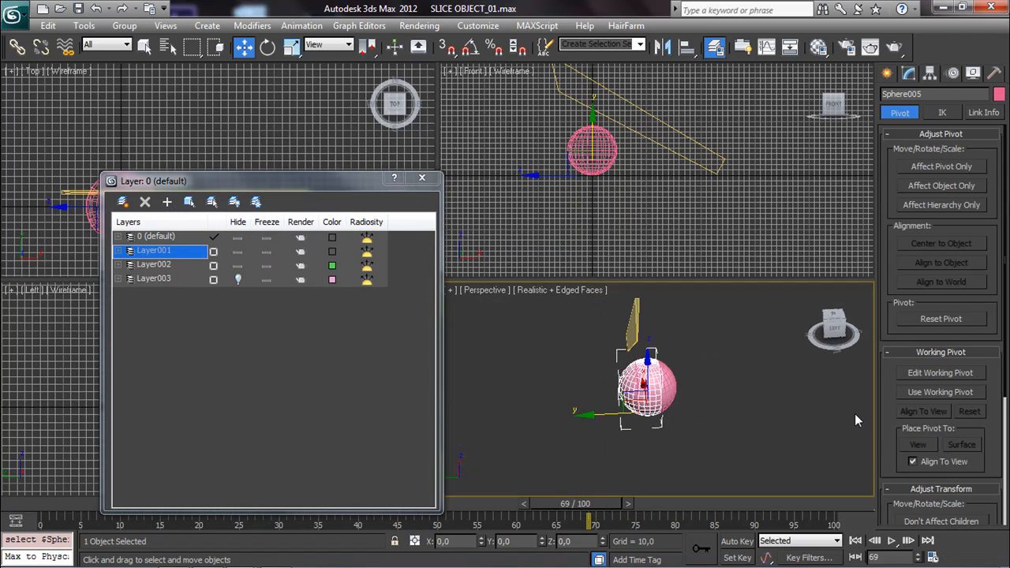
scroll(712, 400, "up", 5)
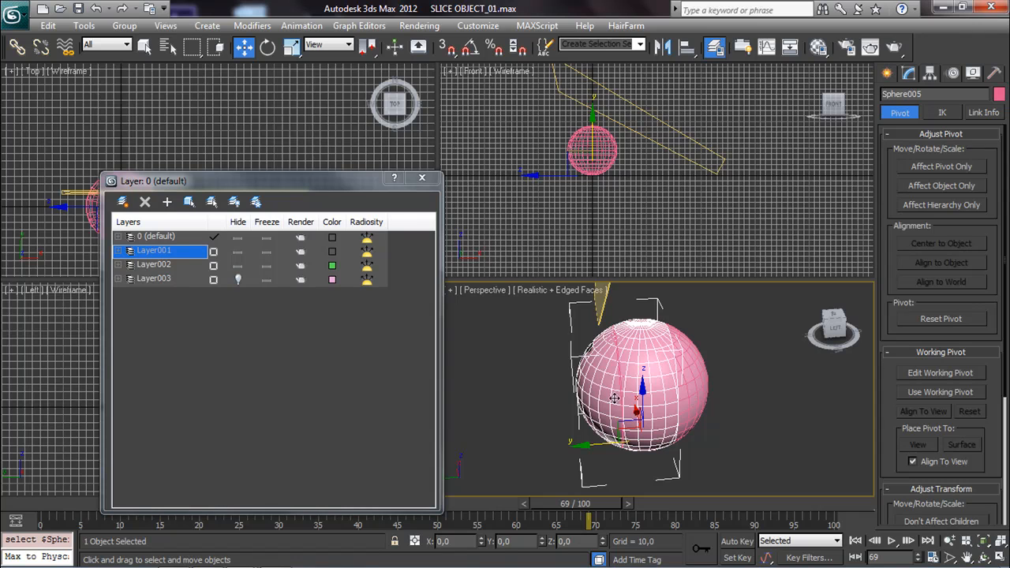
left_click(237, 265)
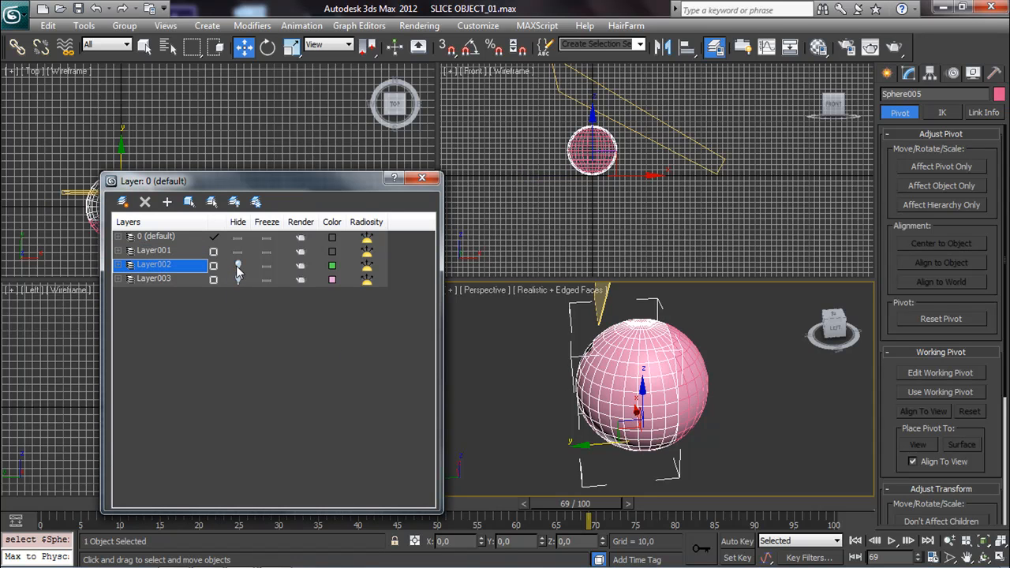
left_click(238, 265)
left_click(238, 251)
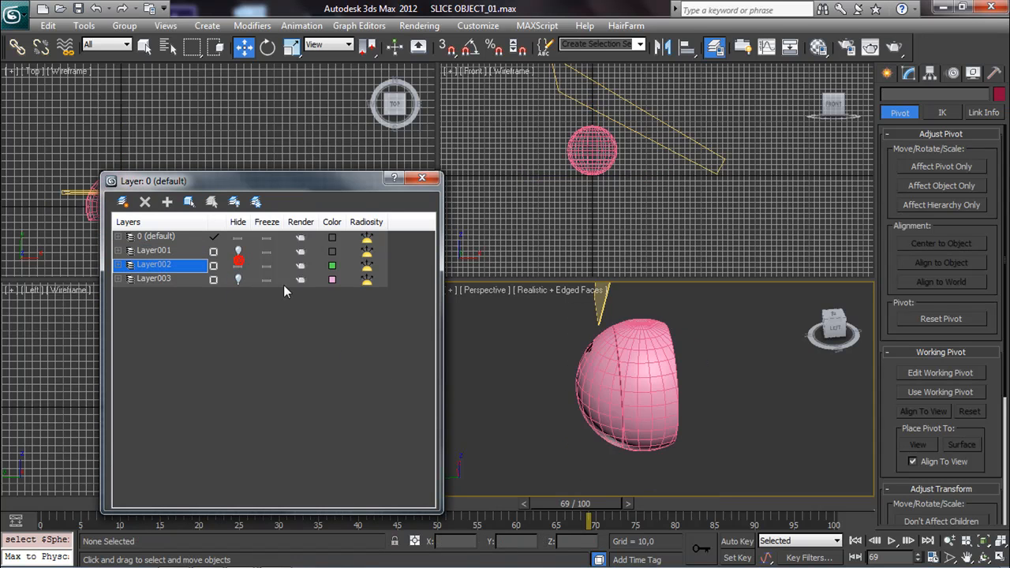
left_click(615, 387)
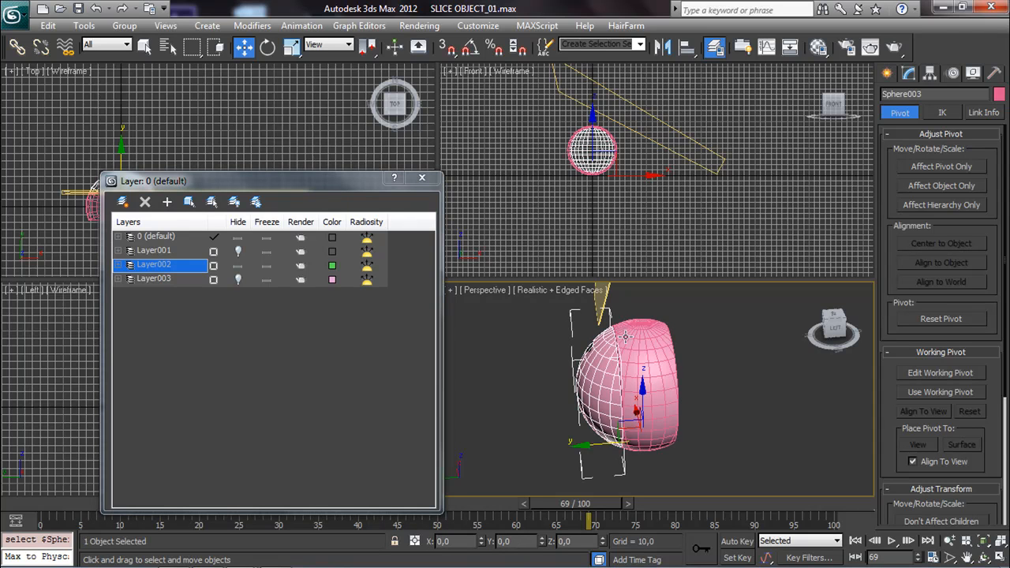
left_click(432, 182)
Examine the seam between the two visible sphere slices in the Top view.
scroll(183, 199, "up", 4)
middle_click_drag(183, 199, 398, 172)
scroll(259, 181, "up", 5)
middle_click_drag(260, 181, 179, 135)
scroll(274, 185, "up", 2)
scroll(239, 172, "up", 1)
middle_click_drag(239, 171, 119, 152)
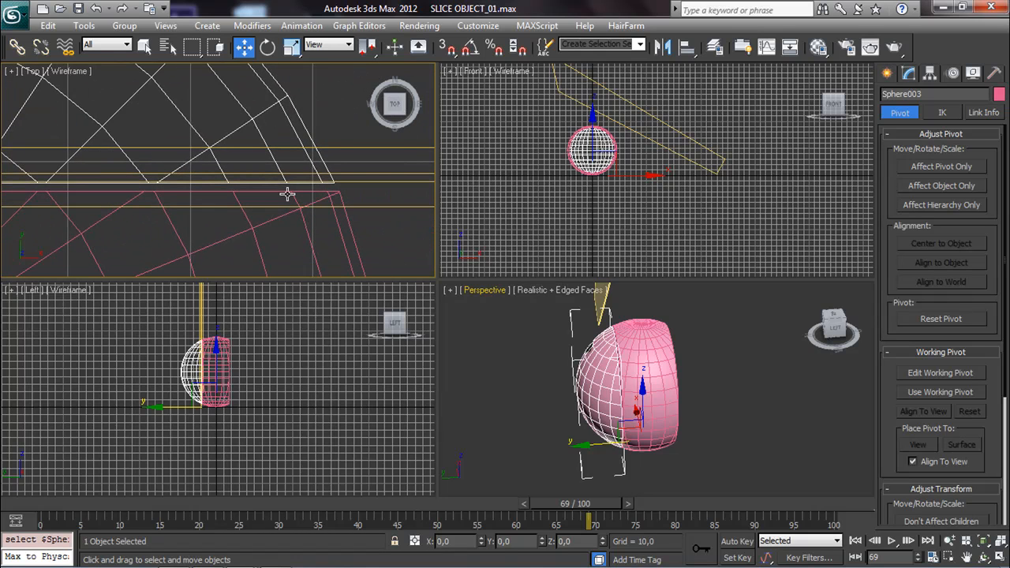
Check the coordinates of both visible slices in the Move Transform Type-In and close it.
left_click(94, 11)
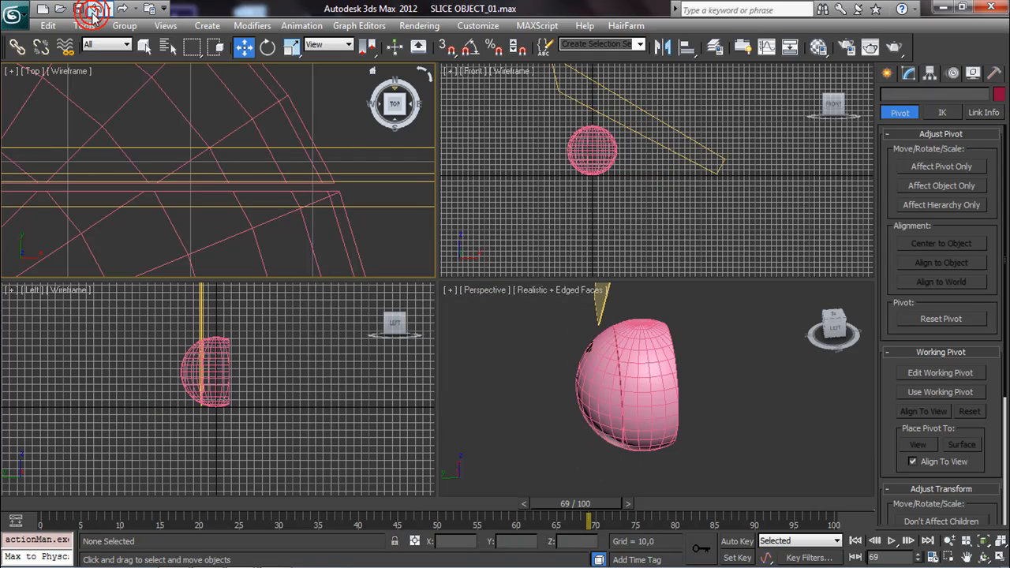
left_click(599, 379)
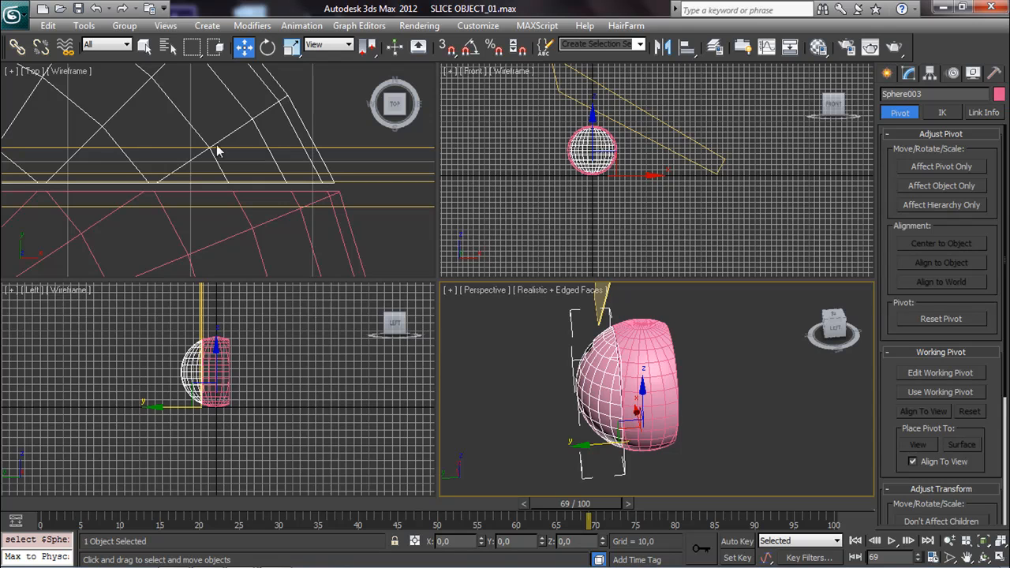
right_click(244, 46)
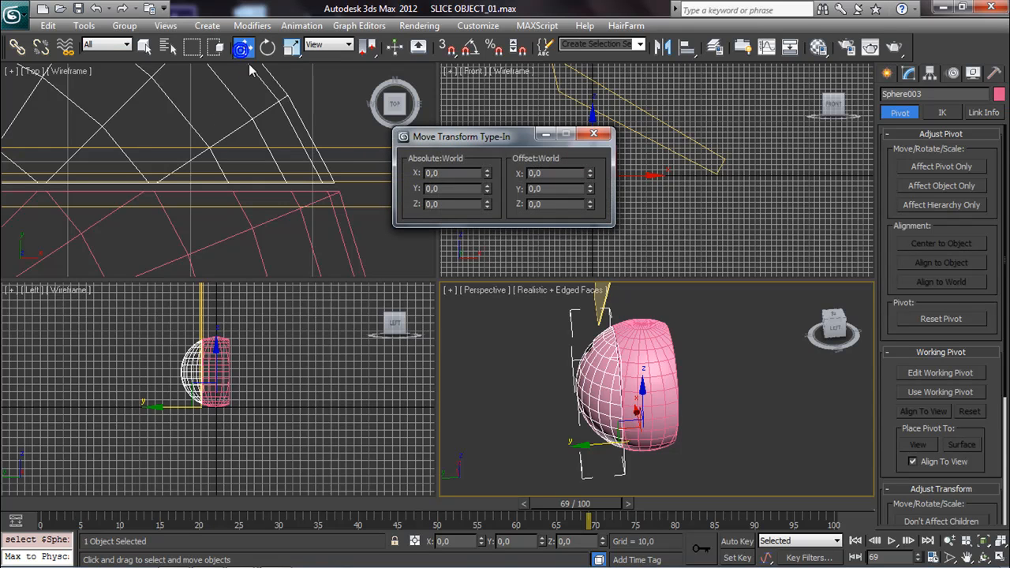
left_click(274, 220)
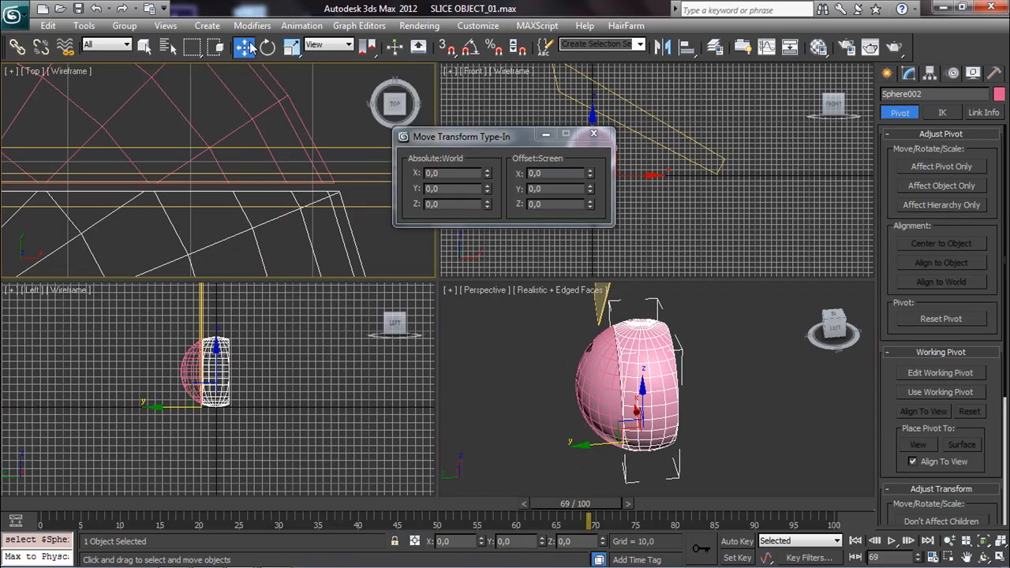
left_click(593, 134)
left_click(483, 358)
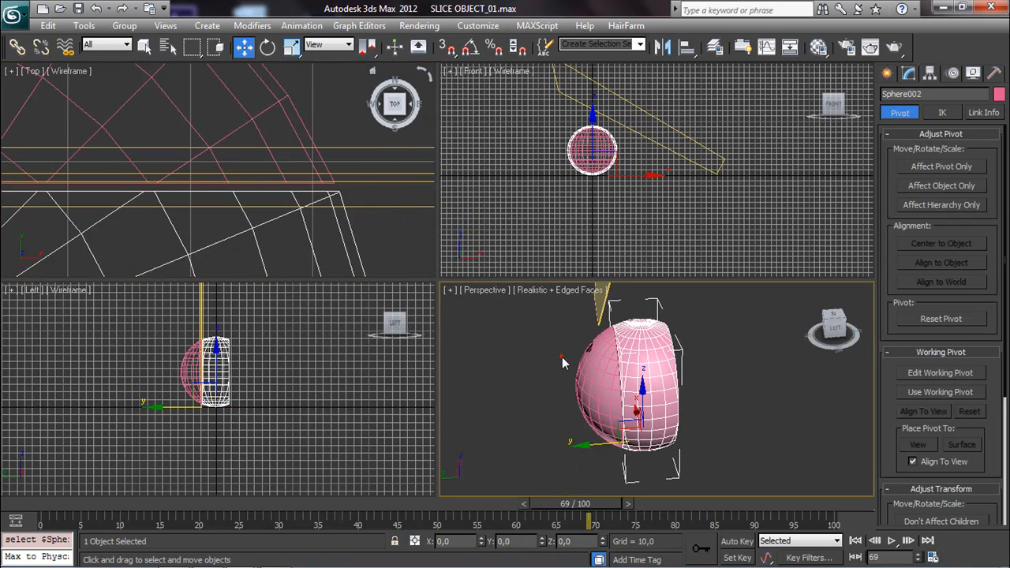
Select the blade and, with Auto Key on at frame 30, move it in the Top view to about Y 20.314 at the slice seam.
left_click(351, 182)
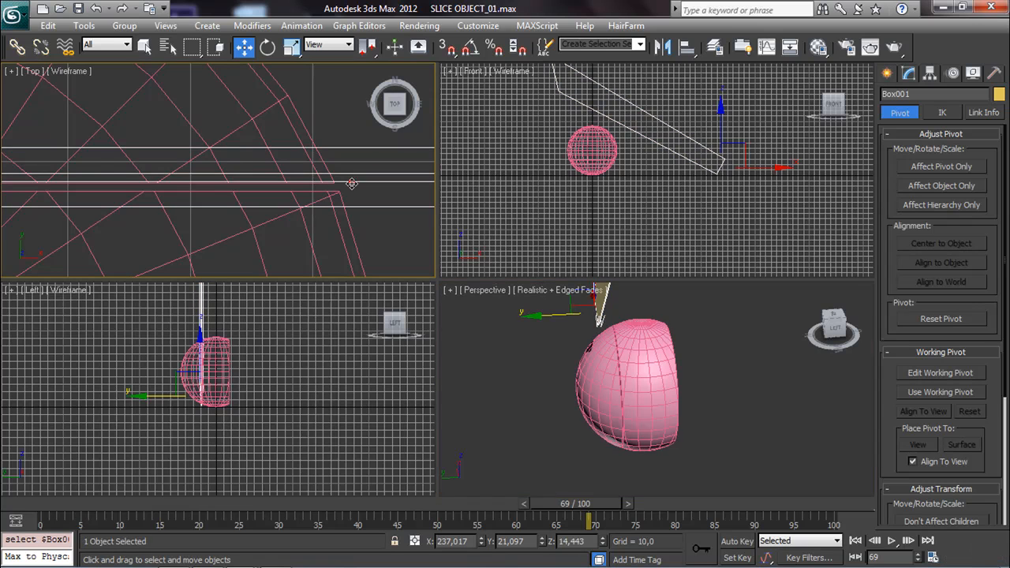
left_click(739, 542)
left_click_drag(590, 502, 300, 504)
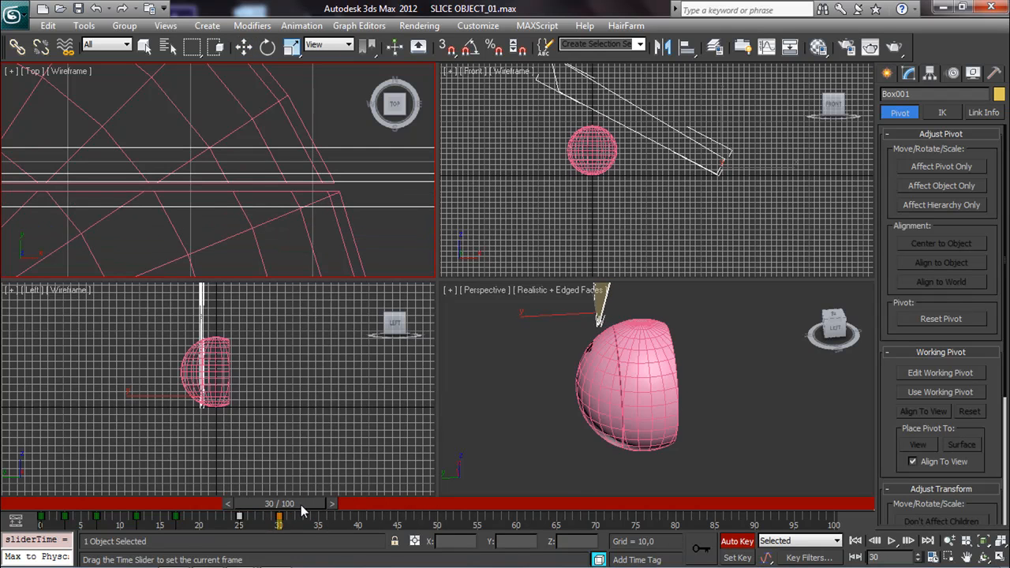
key("w")
scroll(300, 173, "down", 5)
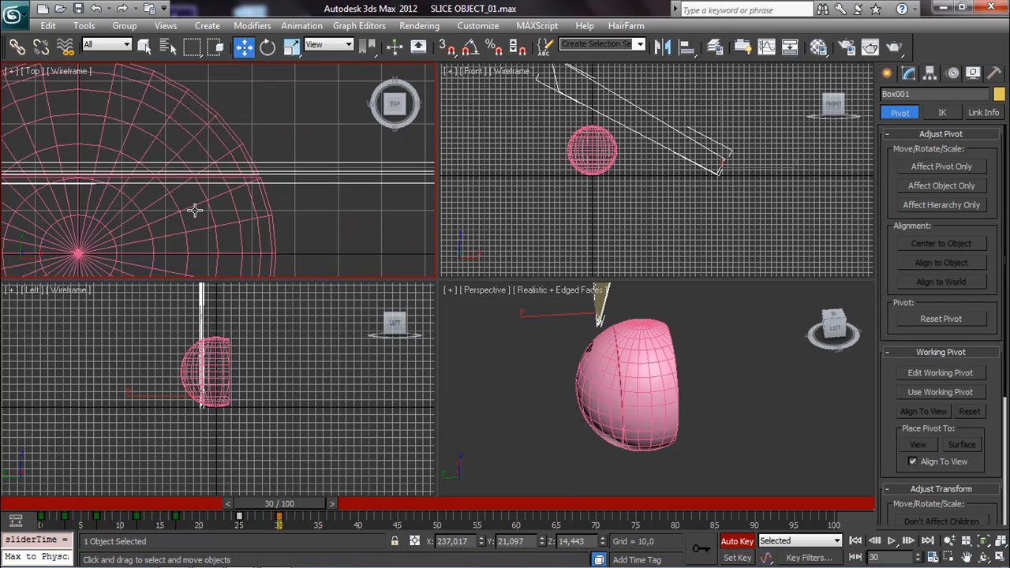
scroll(295, 187, "down", 8)
middle_click_drag(277, 203, 54, 235)
middle_click_drag(167, 215, 332, 215)
scroll(150, 190, "up", 4)
middle_click_drag(149, 191, 71, 133)
scroll(172, 202, "up", 1)
scroll(150, 197, "up", 5)
middle_click_drag(192, 185, 123, 153)
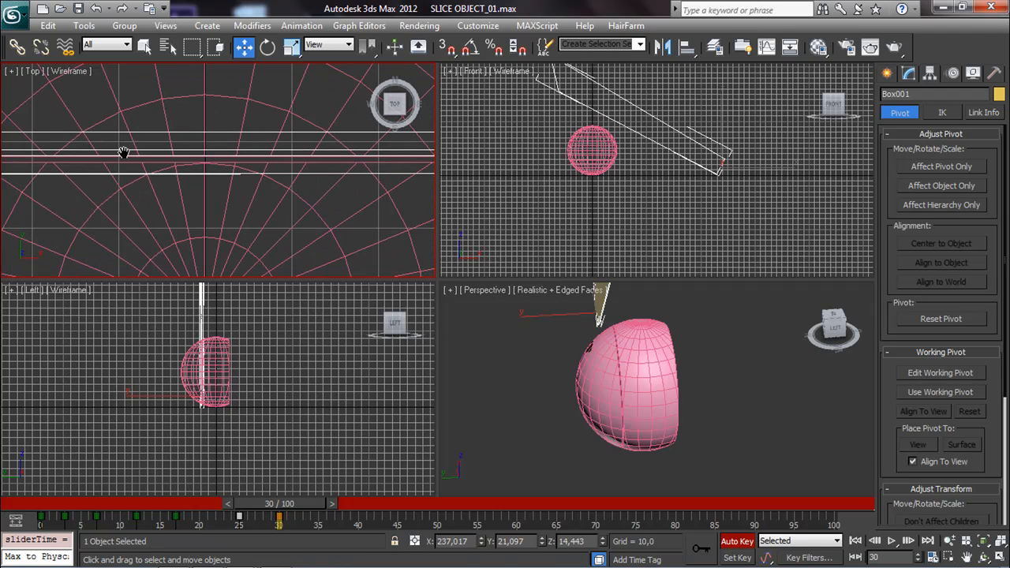
left_click_drag(206, 151, 207, 158)
scroll(225, 180, "down", 1)
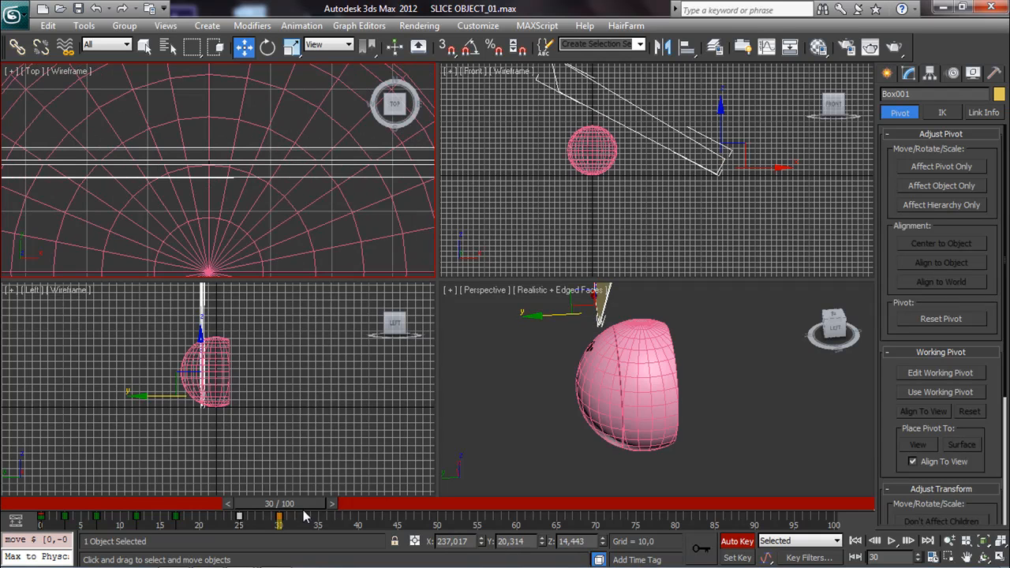
At frame 35, rotate the blade down through the sphere in the Front view to a Y rotation of about 0.26 degrees.
left_click_drag(306, 511, 350, 506)
left_click(268, 46)
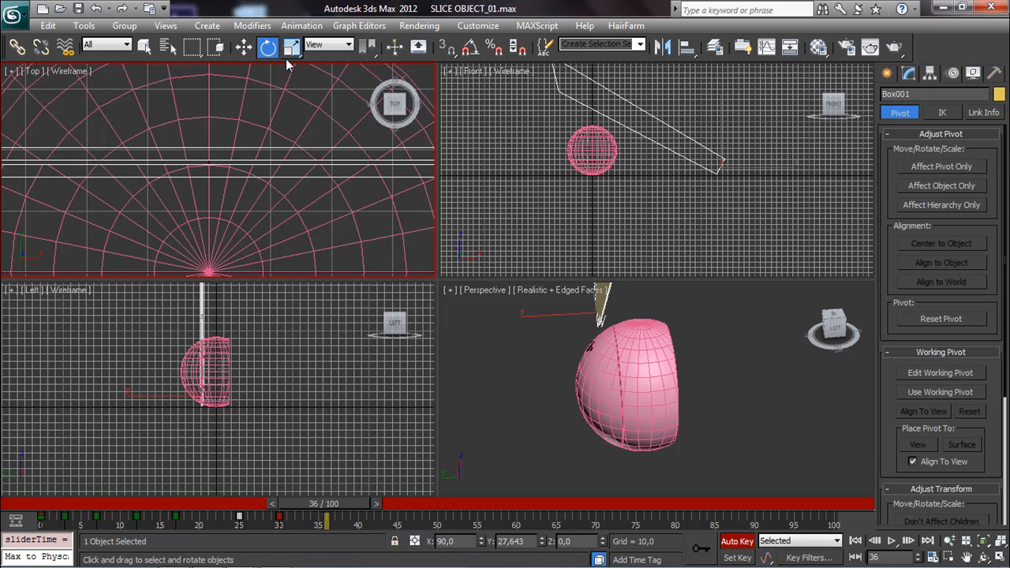
mouse_move(323, 503)
left_mouse_down()
mouse_move(306, 505)
mouse_move(324, 505)
left_mouse_up()
left_click(267, 47)
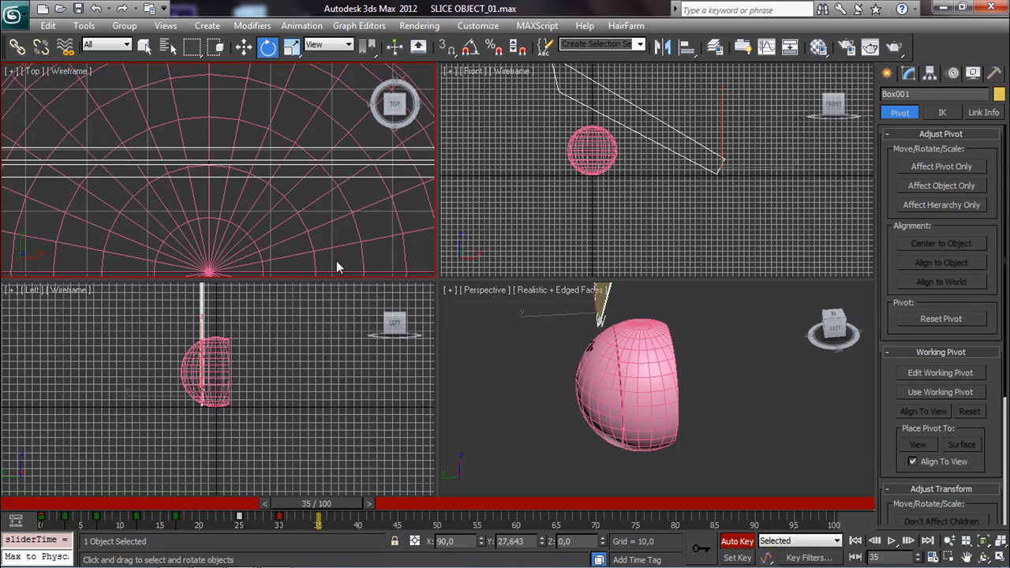
middle_click_drag(524, 144, 526, 150)
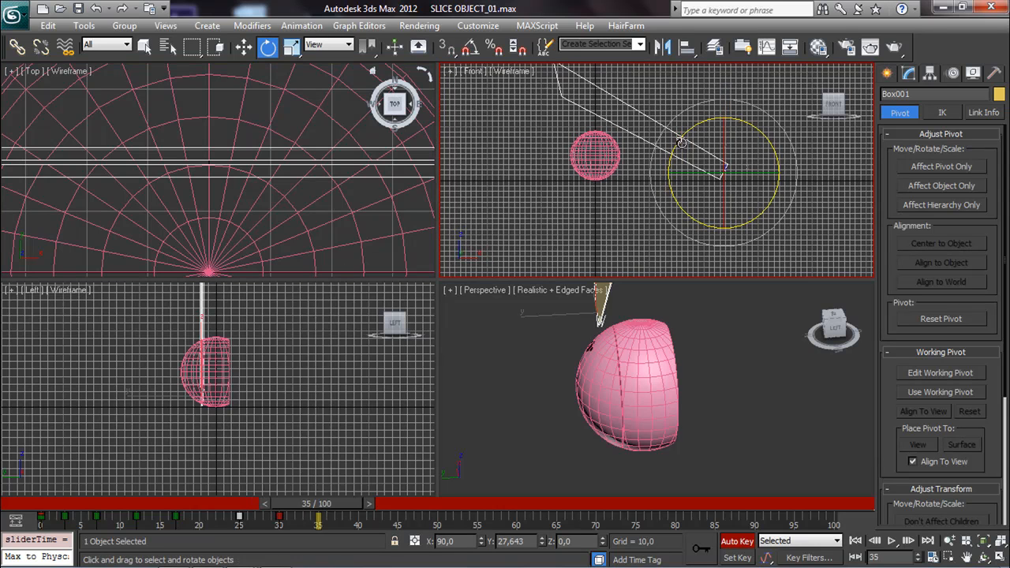
left_click_drag(683, 141, 668, 182)
scroll(597, 189, "up", 6)
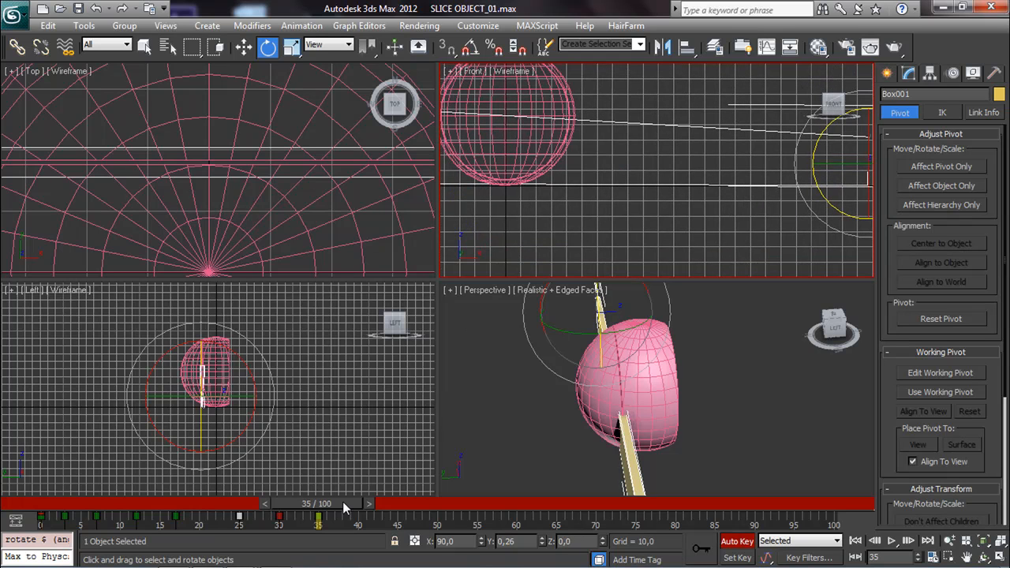
Copy the blade's frame 35 key to frame 39 to hold the lowered position.
left_click_drag(342, 501, 377, 507)
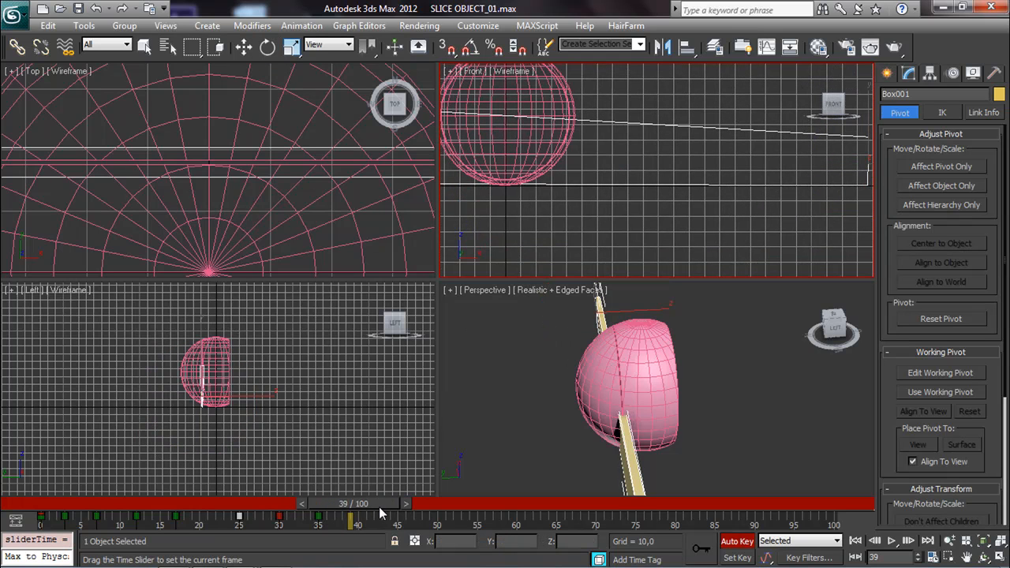
key("e")
left_click(320, 517)
left_click_drag(319, 516, 349, 517, "shift")
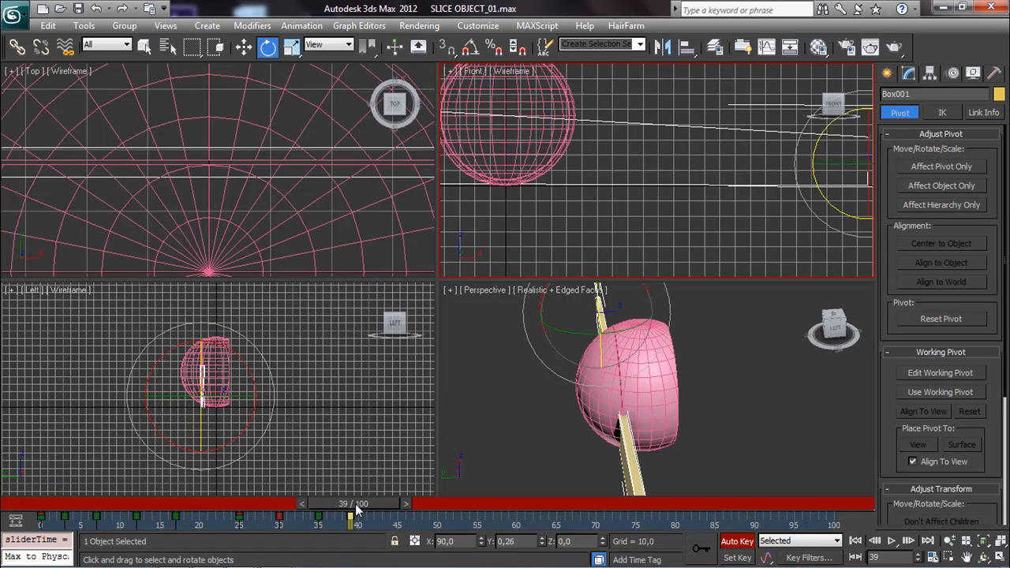
mouse_move(354, 505)
left_mouse_down()
mouse_move(113, 514)
mouse_move(352, 515)
left_mouse_up()
key("e")
Review the first cut's keys at frames 7 and 12, and copy the blade's raised rotation key to frame 44.
left_click(112, 518)
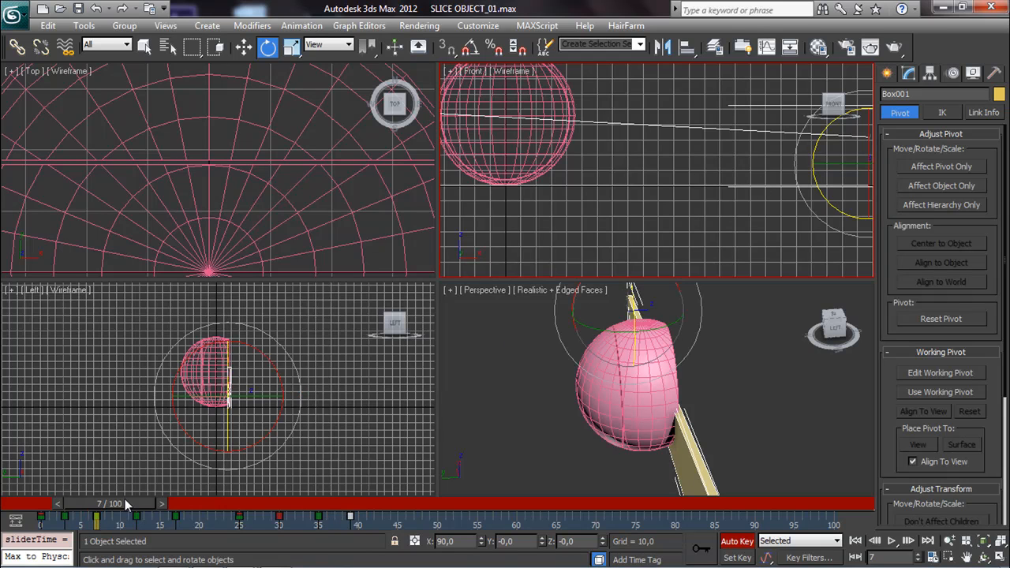
mouse_move(125, 503)
left_mouse_down()
mouse_move(406, 499)
mouse_move(120, 517)
left_mouse_up()
left_click_drag(125, 512, 349, 515)
key("e")
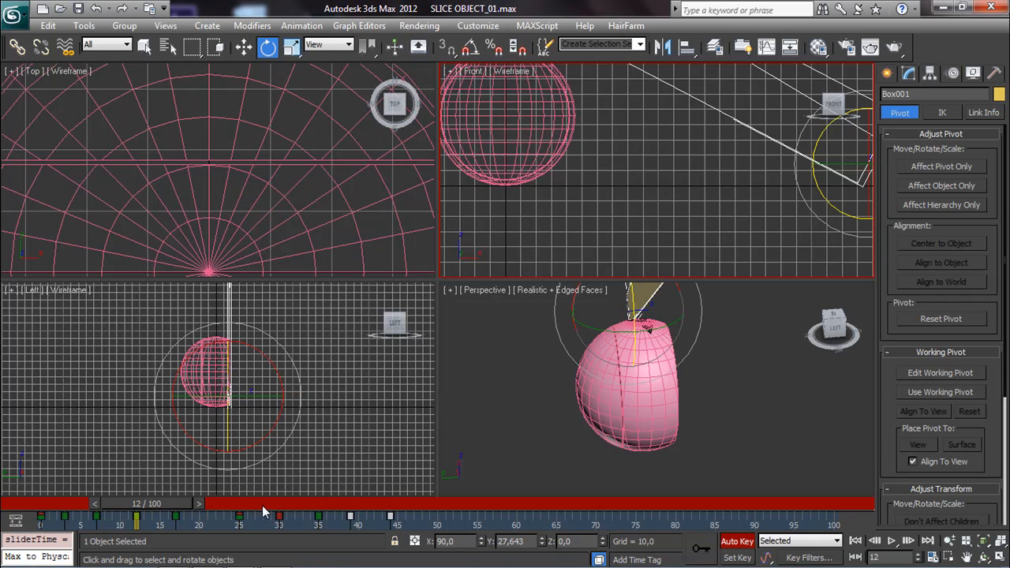
Play the animation in an orbited Perspective view and scrub back to frame 29 to check the blade's second cut.
left_click_drag(193, 503, 441, 503)
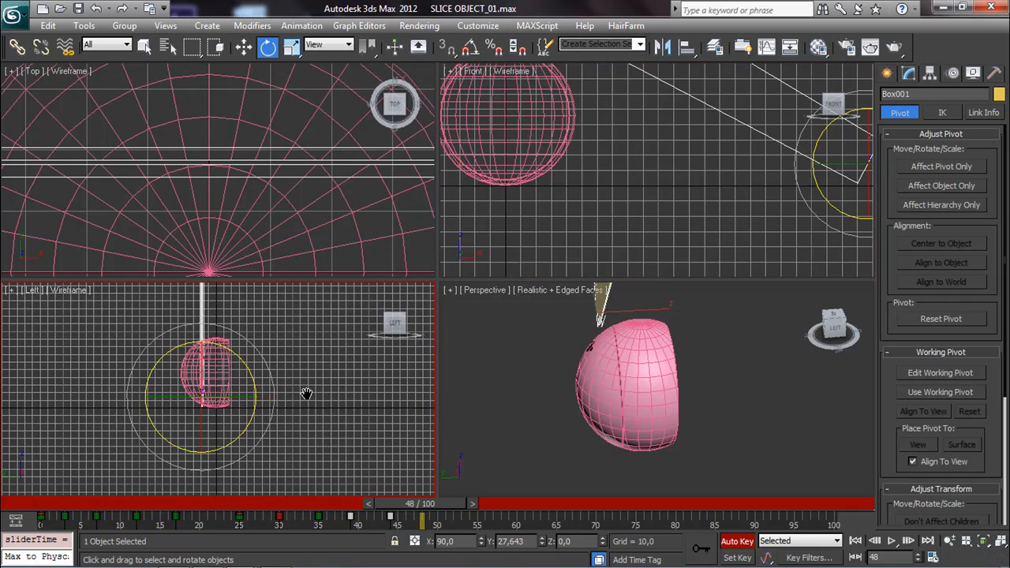
right_click(307, 392)
right_click(671, 398)
scroll(675, 403, "down", 2)
scroll(675, 402, "down", 2)
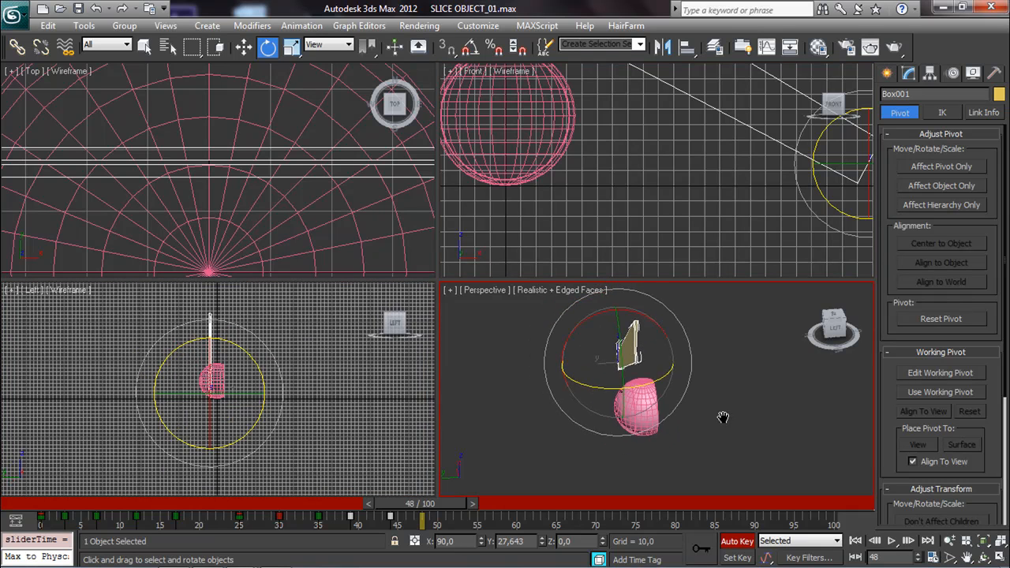
middle_click_drag(860, 511, 701, 461, "alt")
left_click(893, 542)
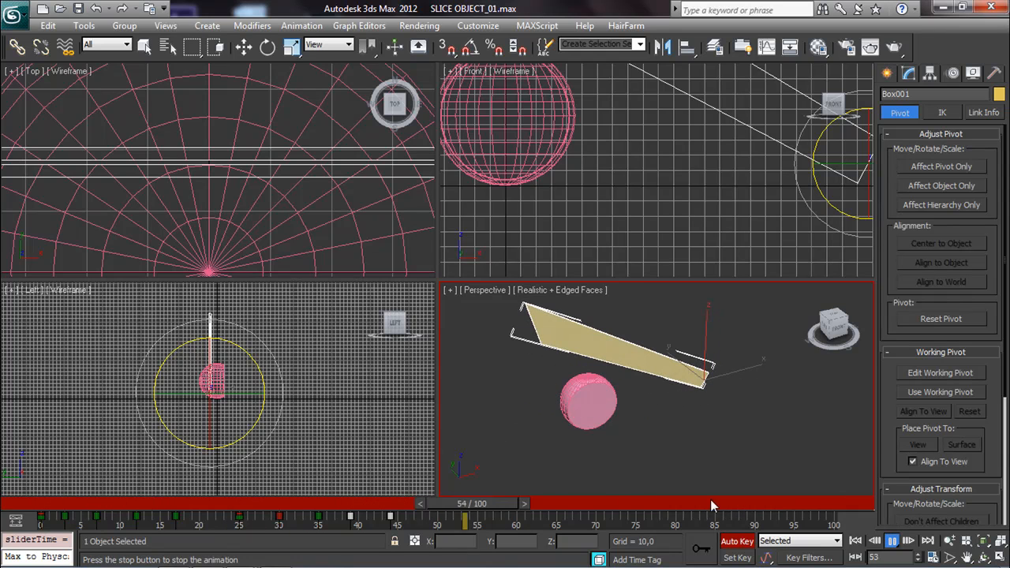
left_click_drag(581, 501, 297, 483)
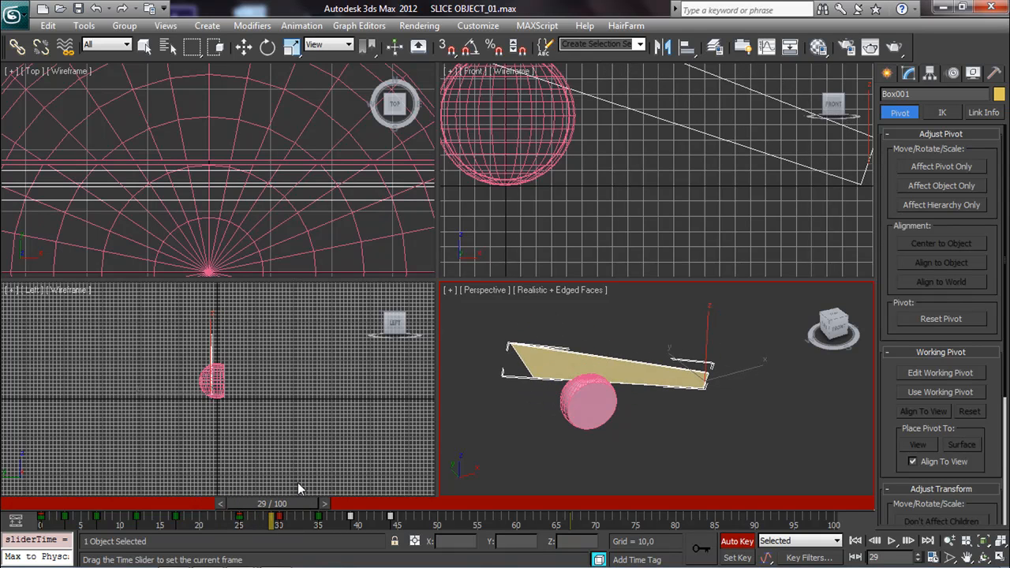
Shift the blade's second-cut rotation keys to frames 39, 43 and 48, and copy the frame 30 key to frame 34.
key("e")
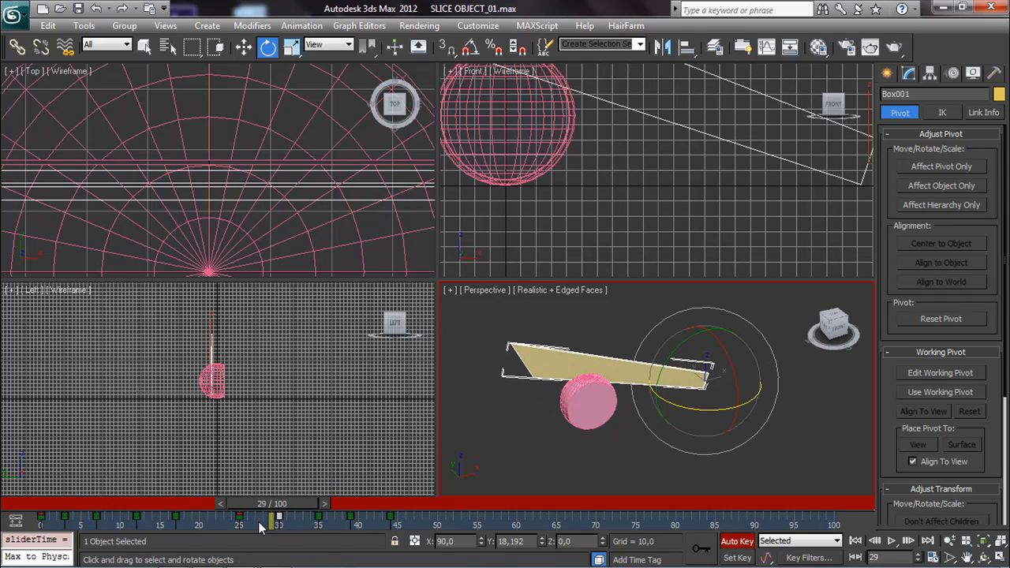
left_click_drag(254, 518, 273, 505)
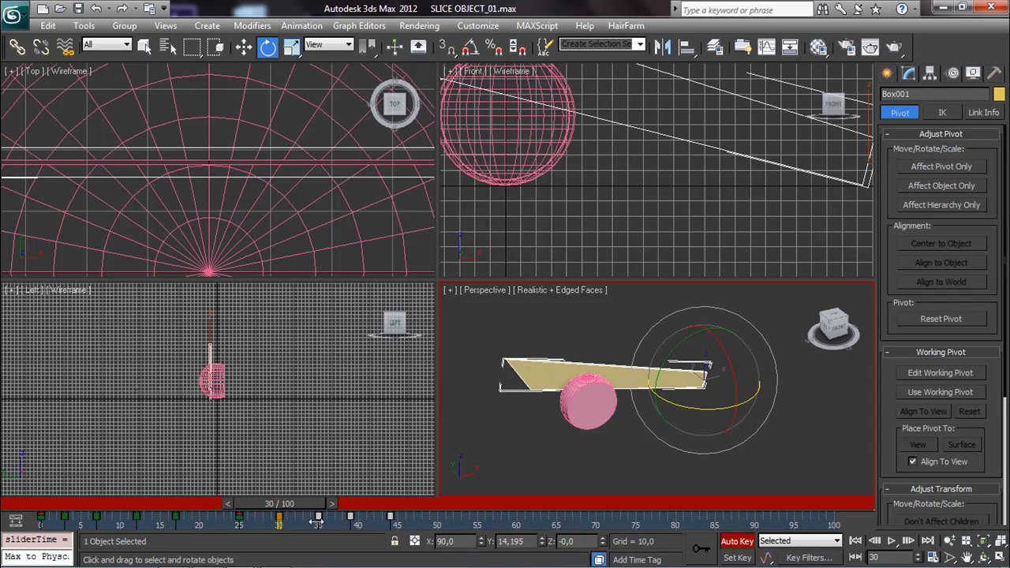
left_click_drag(318, 516, 352, 521)
left_click_drag(279, 517, 314, 514, "shift")
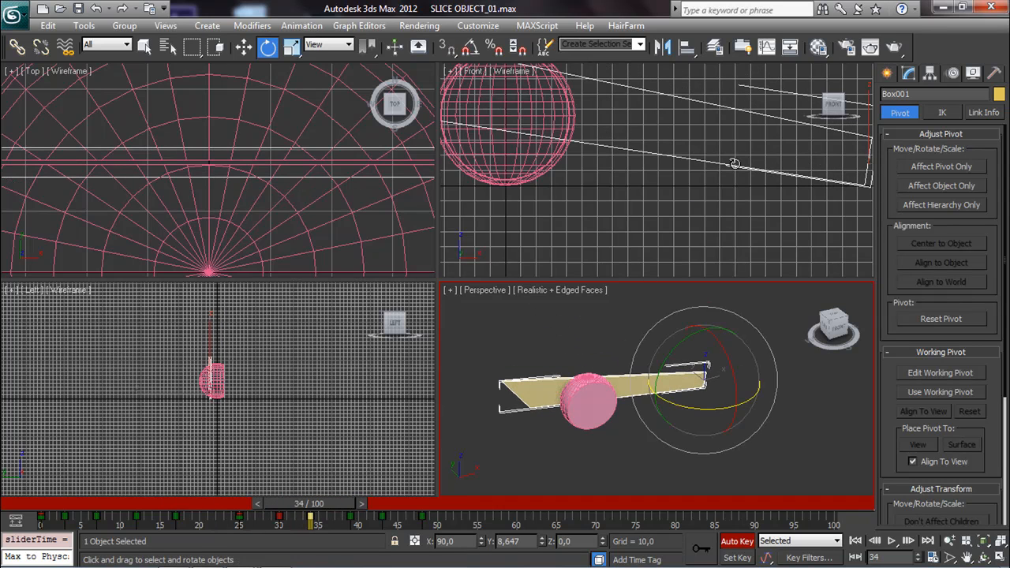
Examine the blade's X, Y and Z Rotation curves in the Curve Editor around frame 39.
left_click(774, 49)
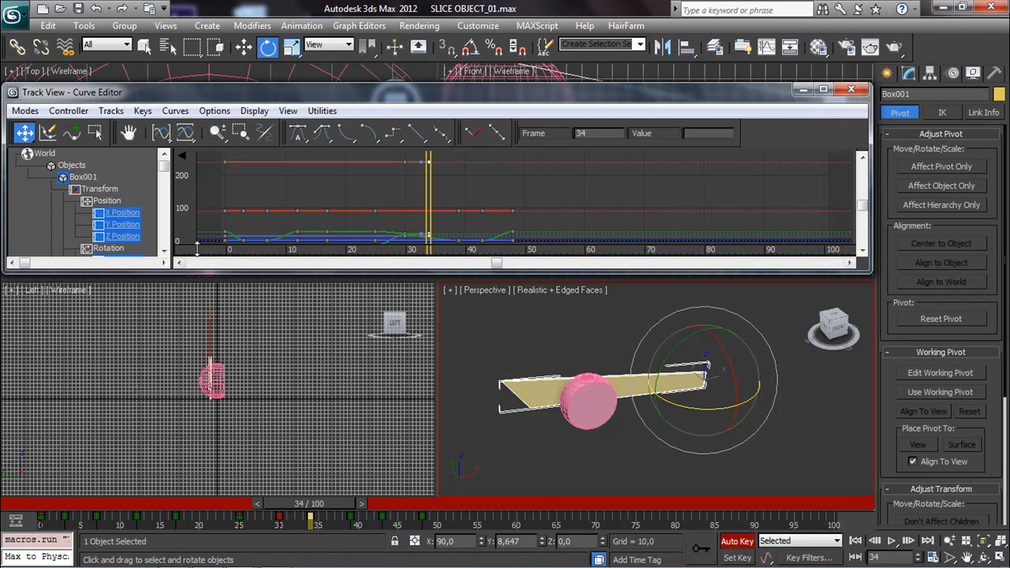
left_click_drag(164, 165, 164, 179)
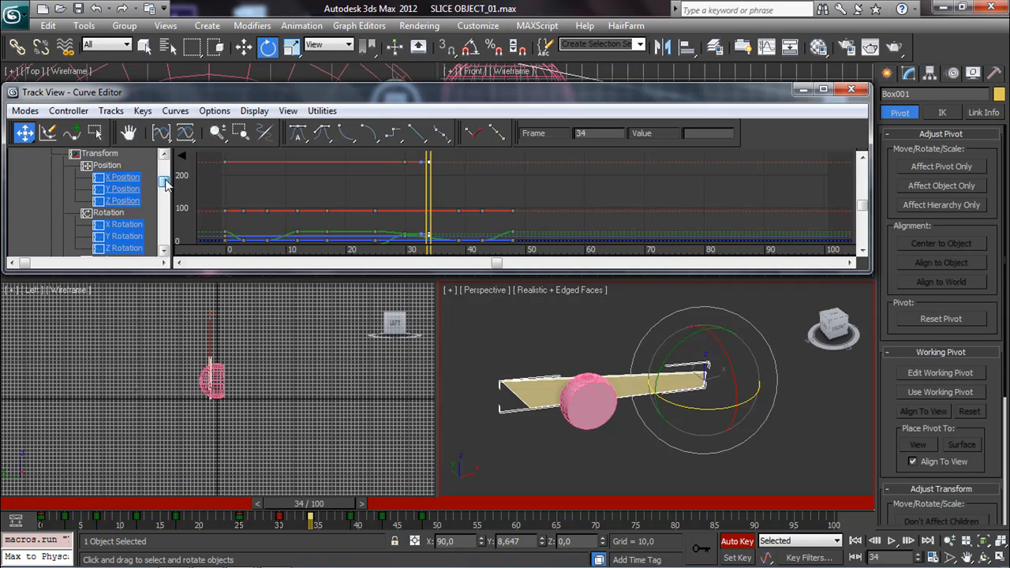
left_click_drag(339, 505, 384, 503)
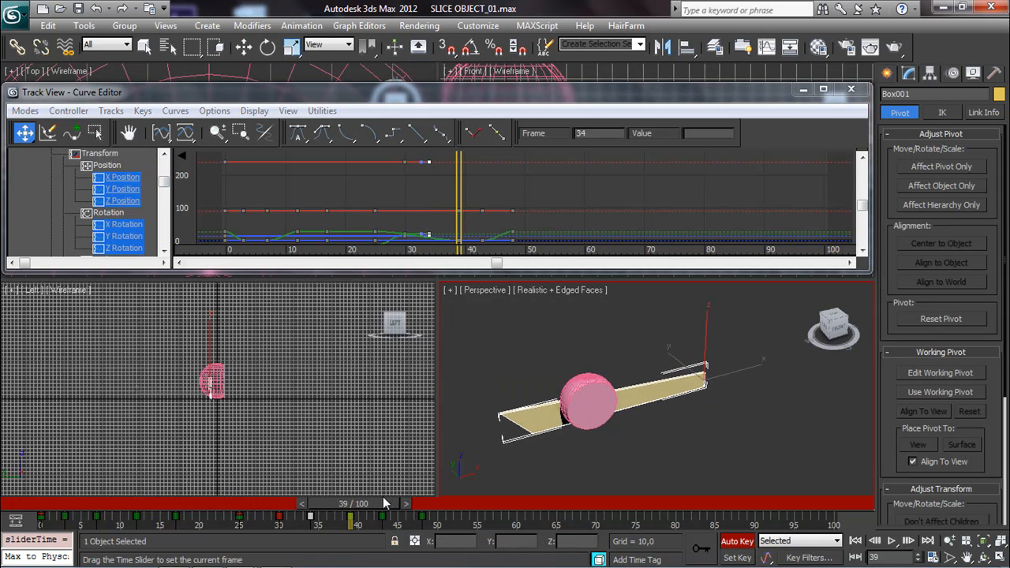
key("e")
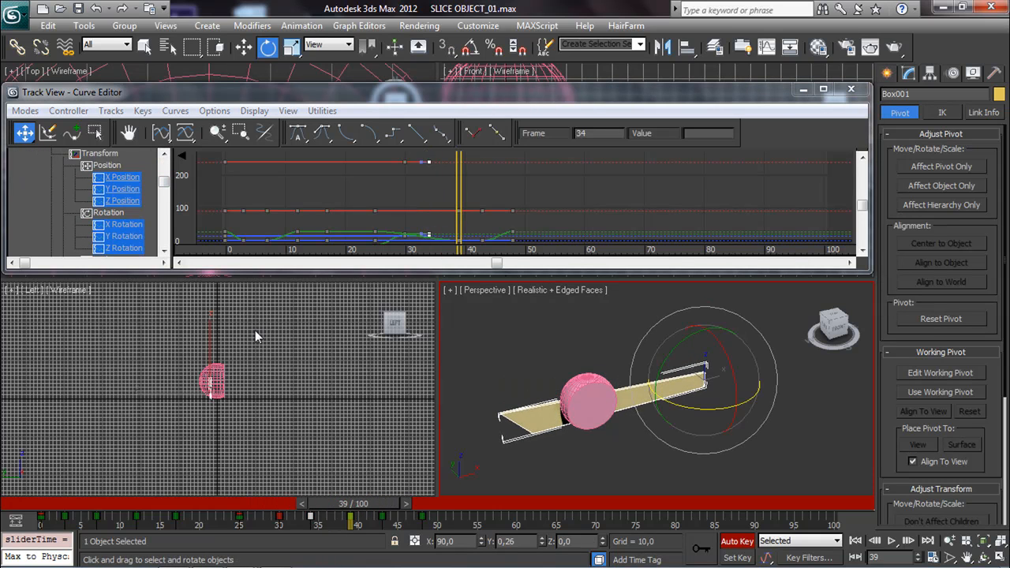
left_click(118, 225)
key("ctrl+a")
left_click(126, 236)
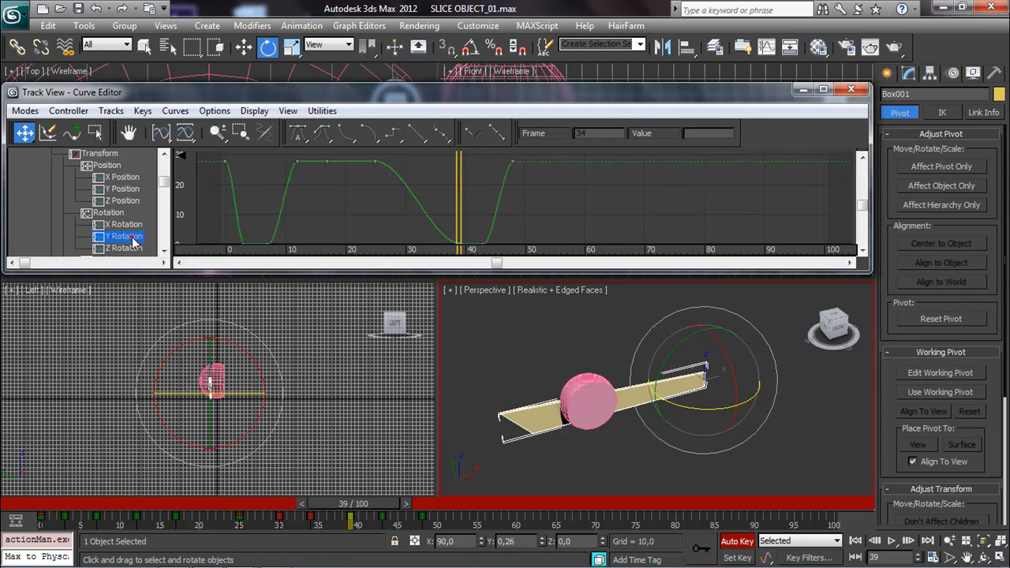
left_click(126, 248)
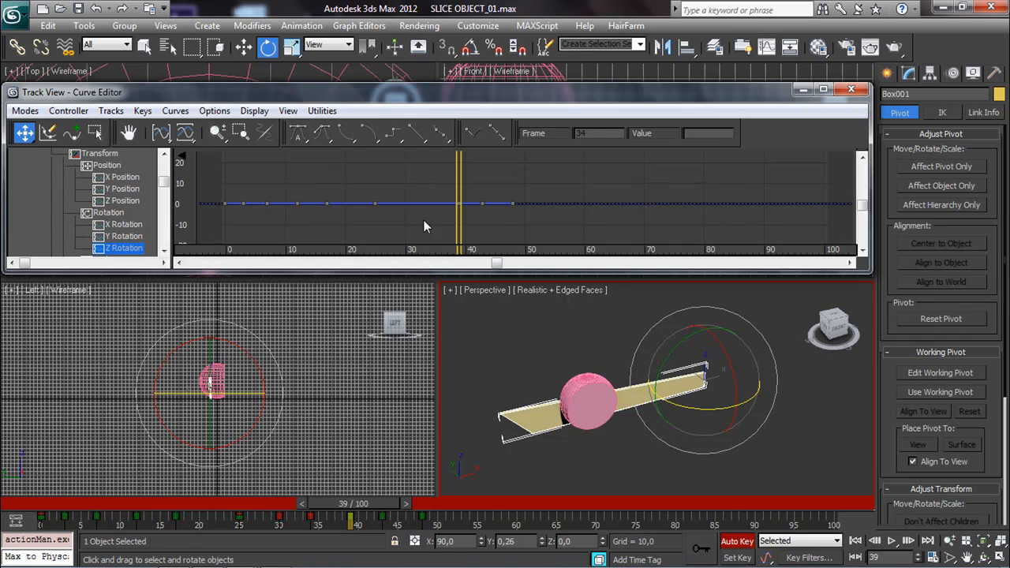
left_click(139, 237)
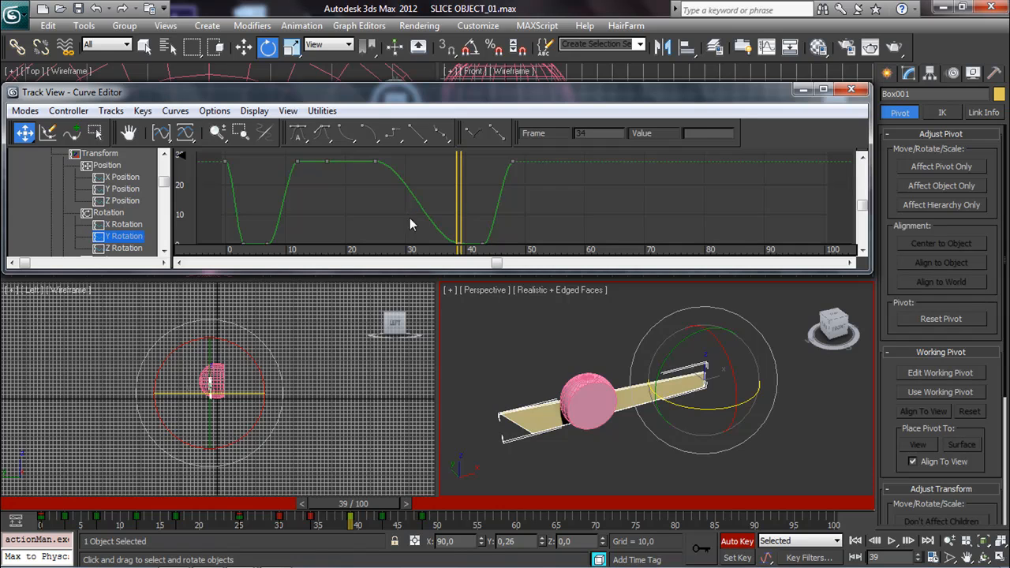
Select the blade's frame 25 Y Rotation key and shift it toward the frame 39 key in the Dope Sheet.
left_click_drag(369, 186, 394, 163)
left_click_drag(350, 181, 405, 157)
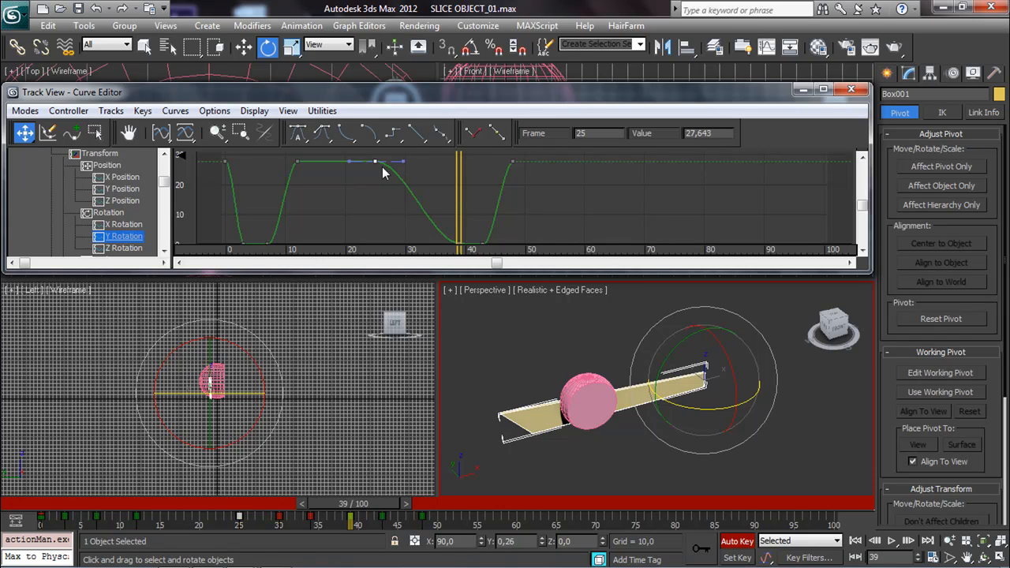
left_click(25, 111)
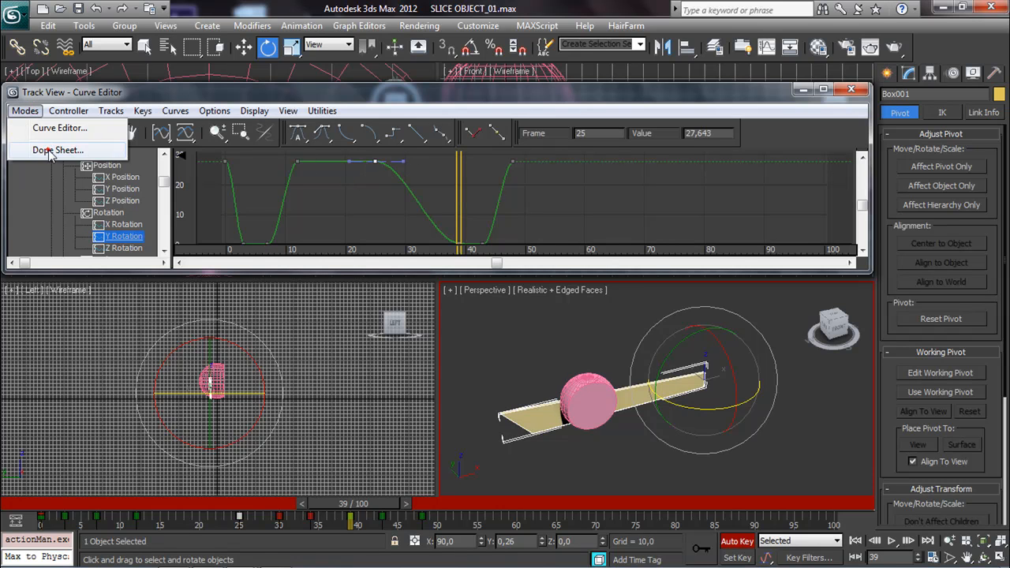
left_click(40, 150)
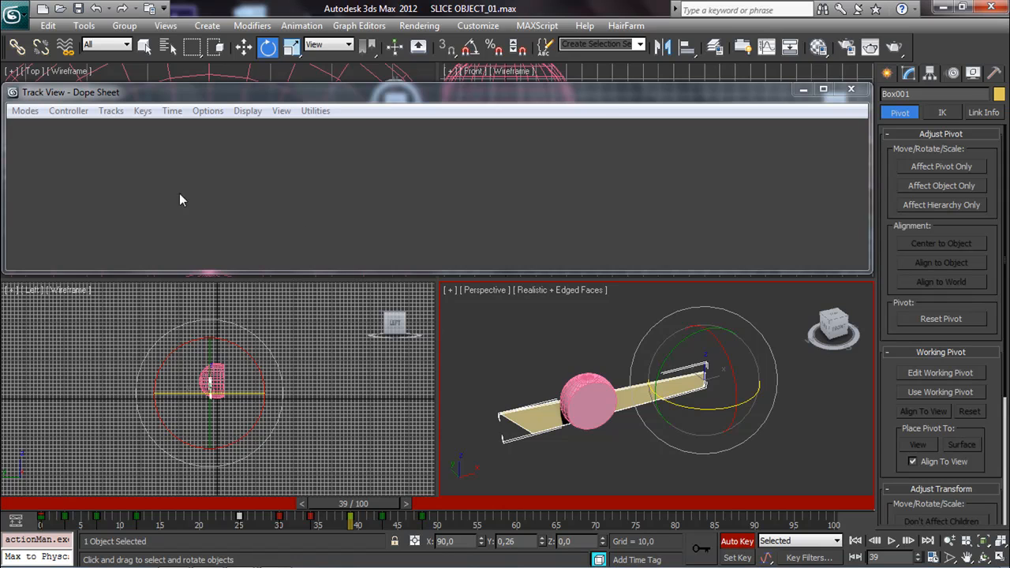
left_click(28, 153)
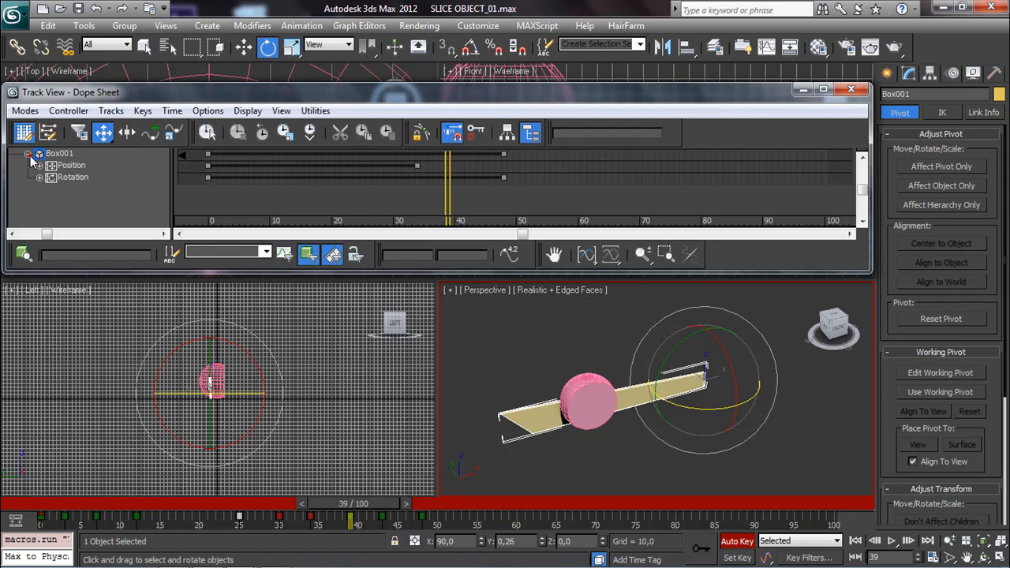
left_click(39, 178)
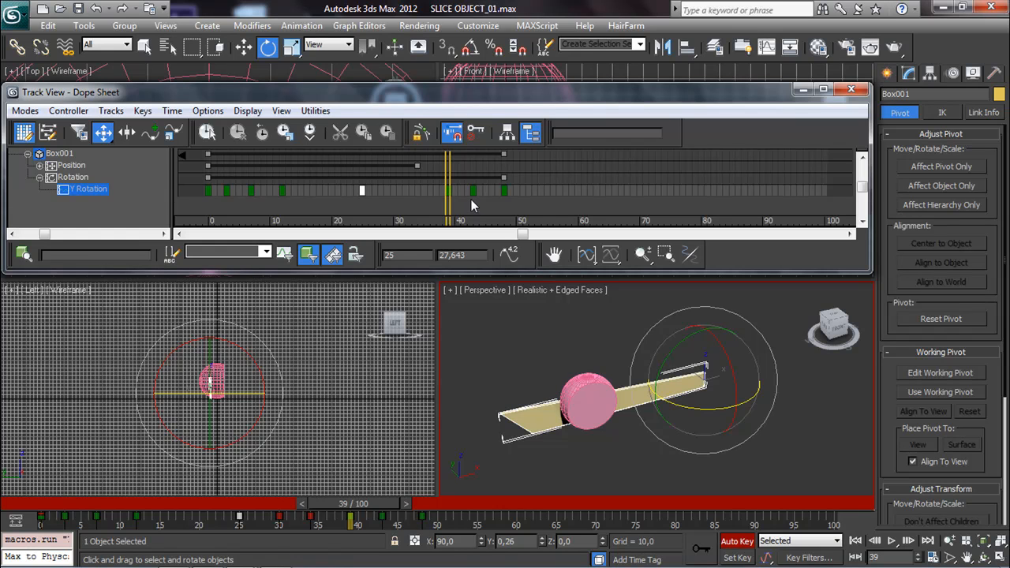
left_click_drag(362, 190, 444, 191)
Scrub to frame 61 to check the blade's retimed second cut, and close the Track View.
mouse_move(366, 504)
left_mouse_down()
mouse_move(339, 505)
mouse_move(373, 509)
mouse_move(323, 509)
mouse_move(454, 507)
mouse_move(489, 485)
mouse_move(87, 501)
mouse_move(384, 495)
mouse_move(566, 473)
left_mouse_up()
key("e")
key("q")
key("e")
left_click(851, 89)
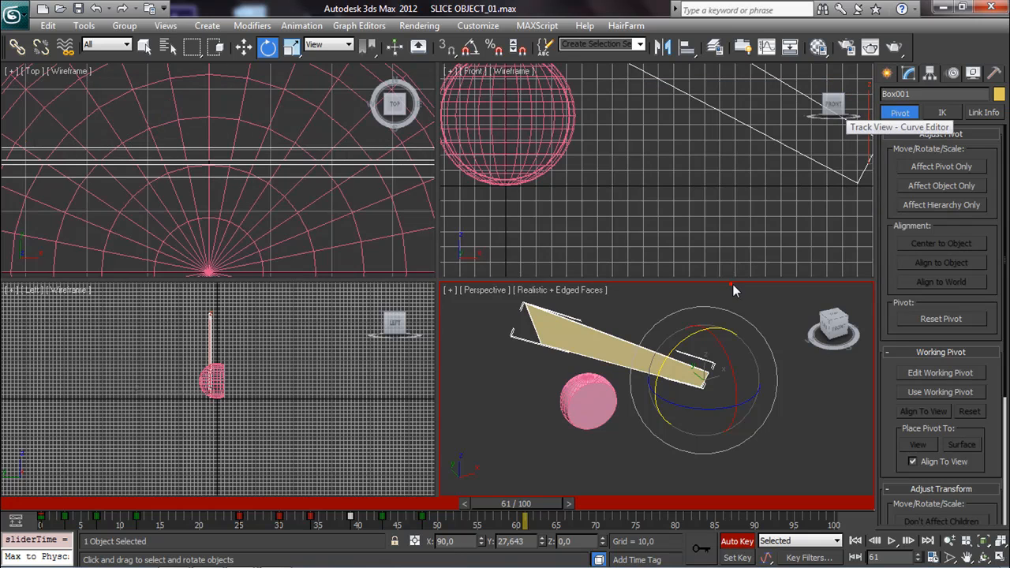
Turn off Auto Key, deselect the blade, and play the animation to check the timing of both cuts.
left_click(730, 543)
left_click(825, 481)
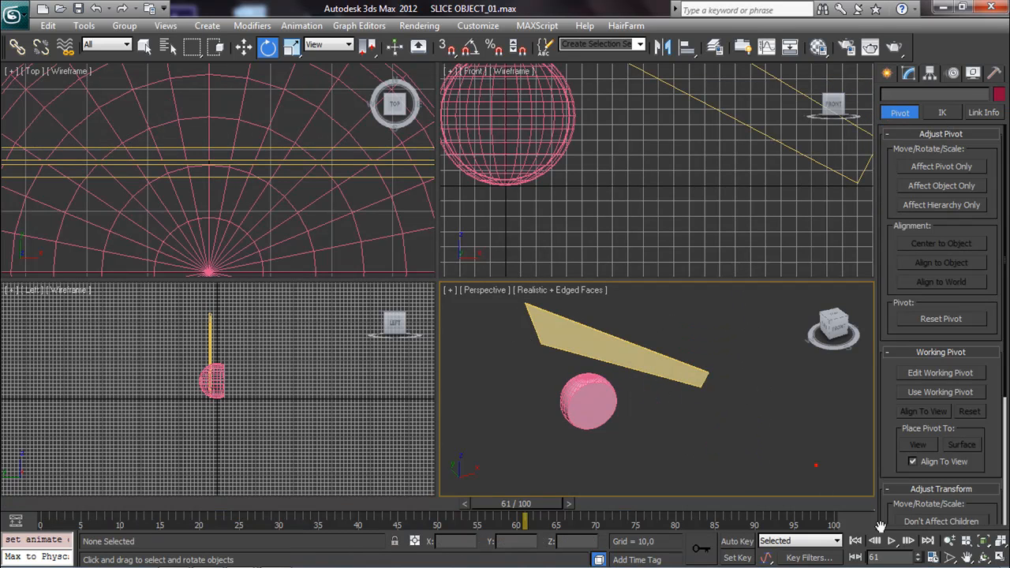
left_click(879, 540)
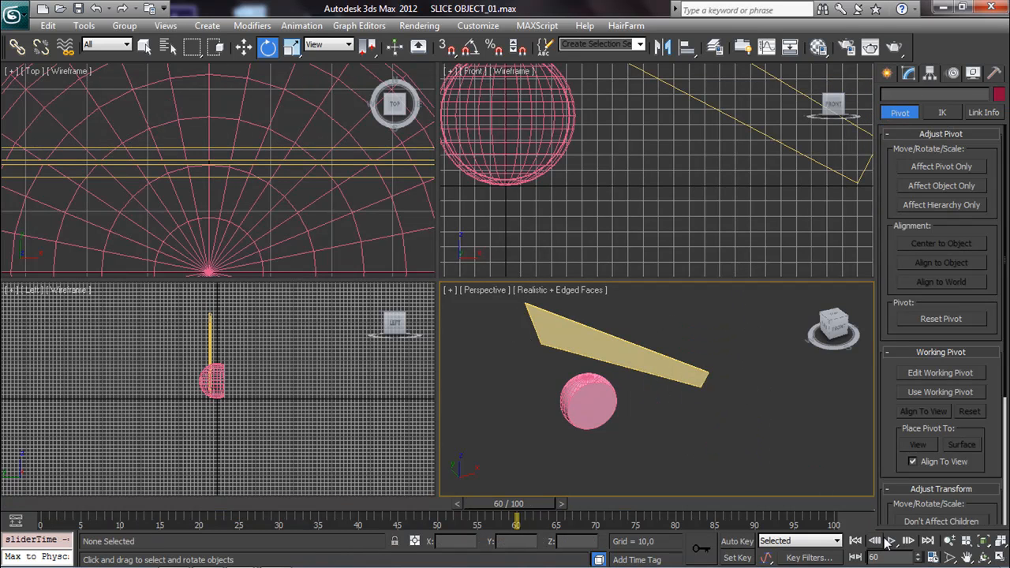
left_click(889, 540)
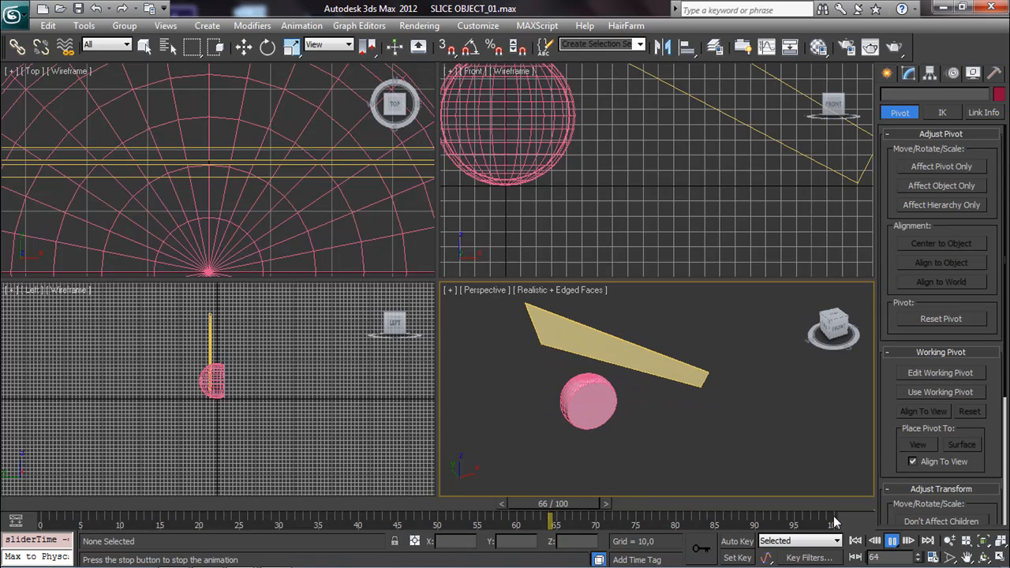
left_click(892, 541)
key("e")
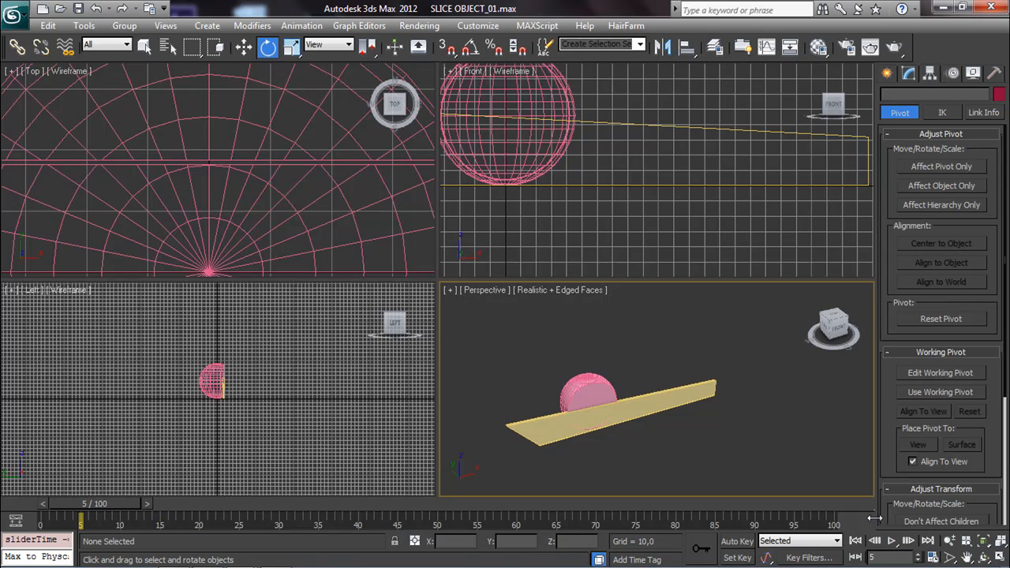
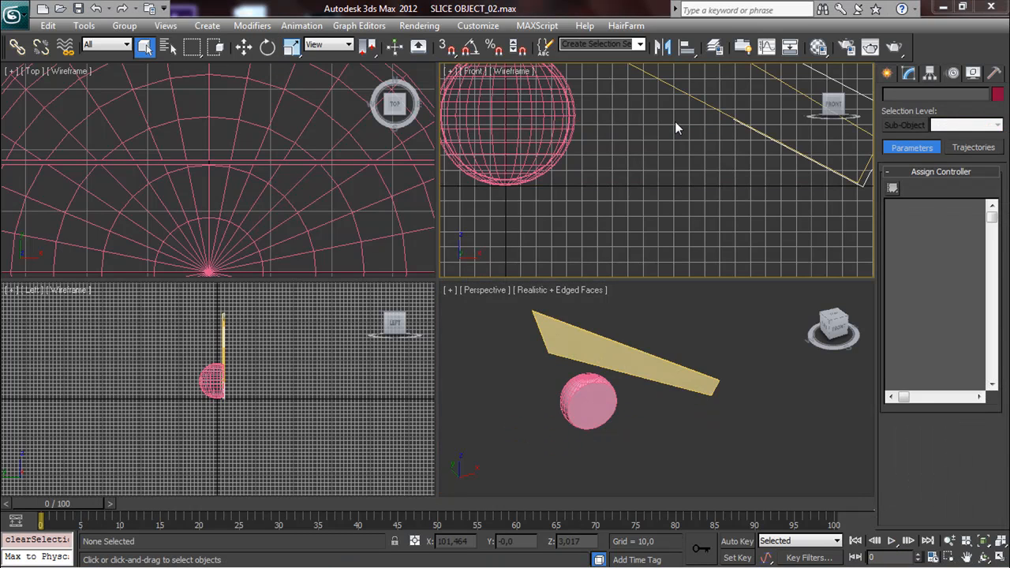
Hide Layer002 and unhide Layer001 in the layer manager.
left_click(715, 47)
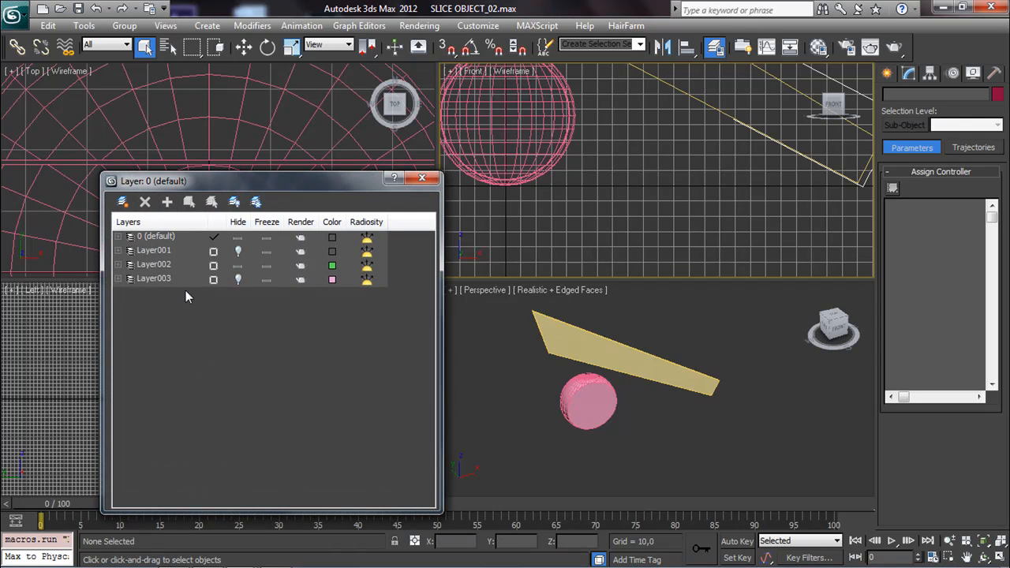
left_click(237, 267)
left_click(238, 252)
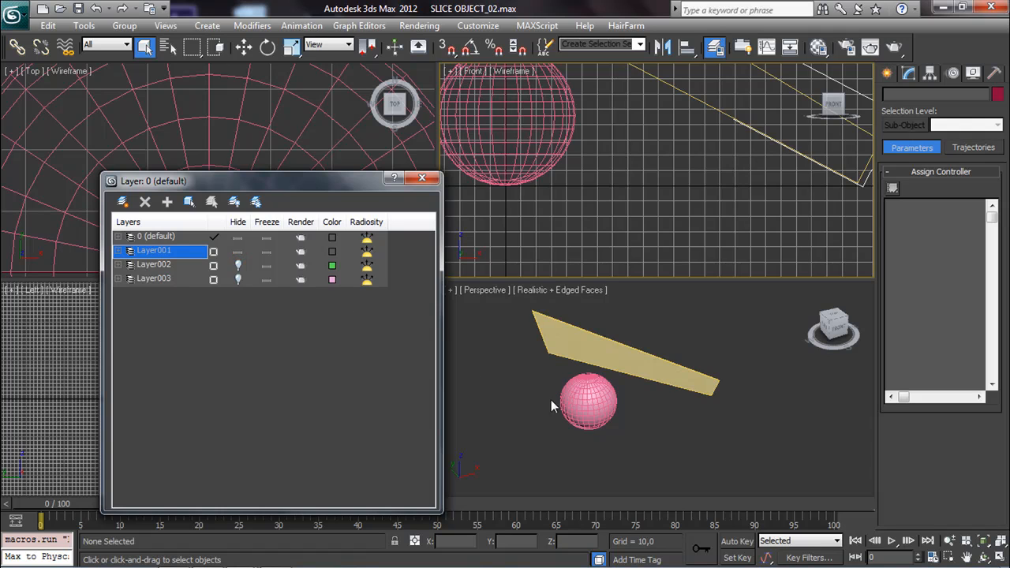
left_click(428, 178)
Check the blade's first cut against the Sphere004 section at frame 3, turn on Auto Key, and go to frame 7.
left_click(569, 400)
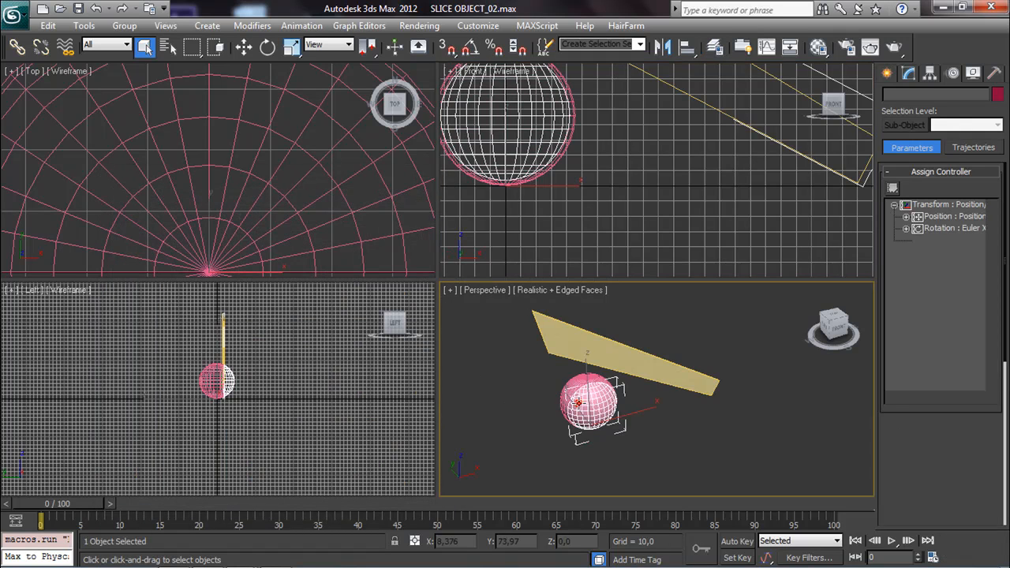
middle_click_drag(567, 400, 647, 405, "alt")
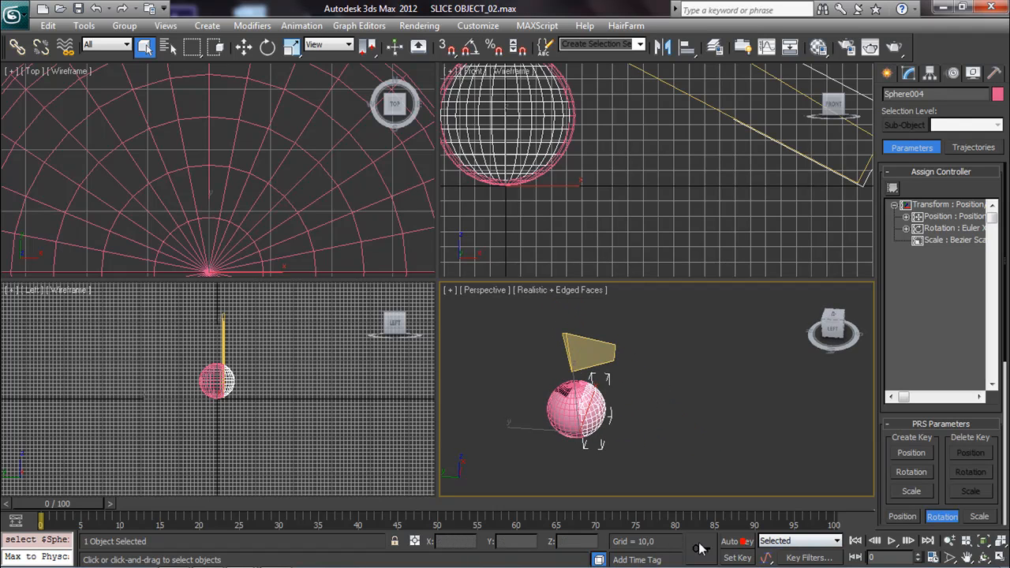
left_click_drag(70, 503, 95, 512)
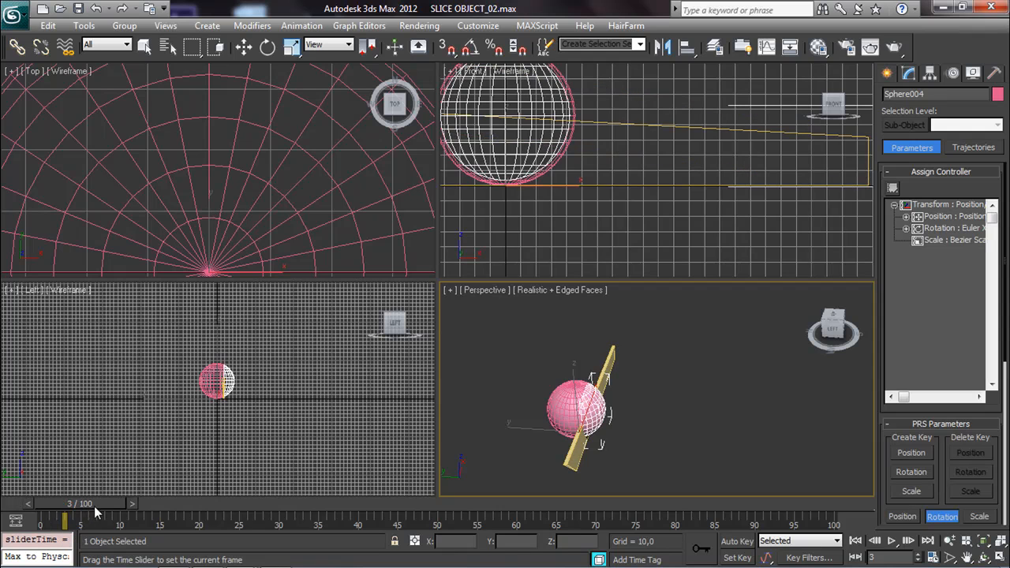
left_click(566, 456)
left_click(571, 462)
left_click(730, 542)
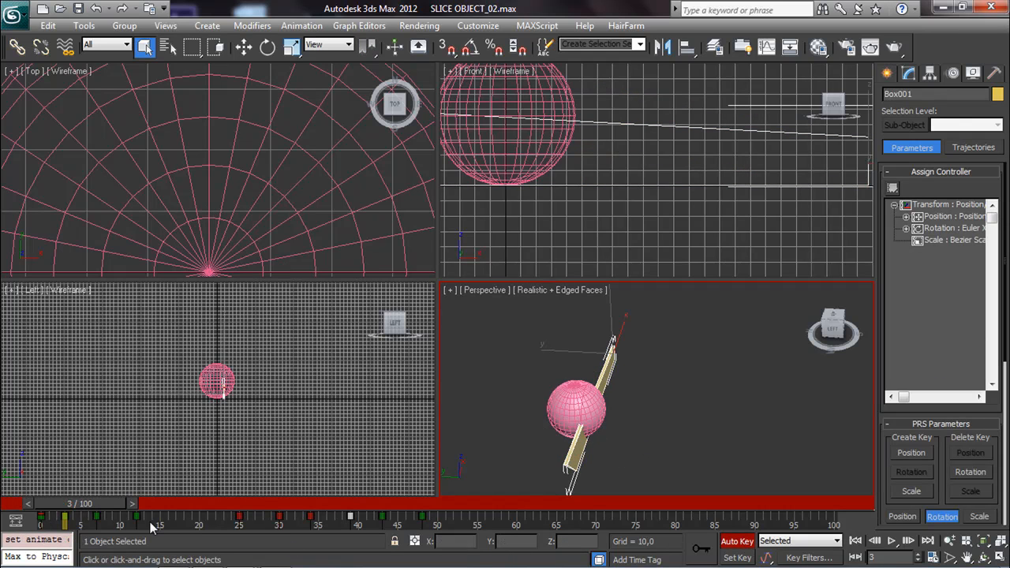
left_click_drag(93, 506, 128, 505)
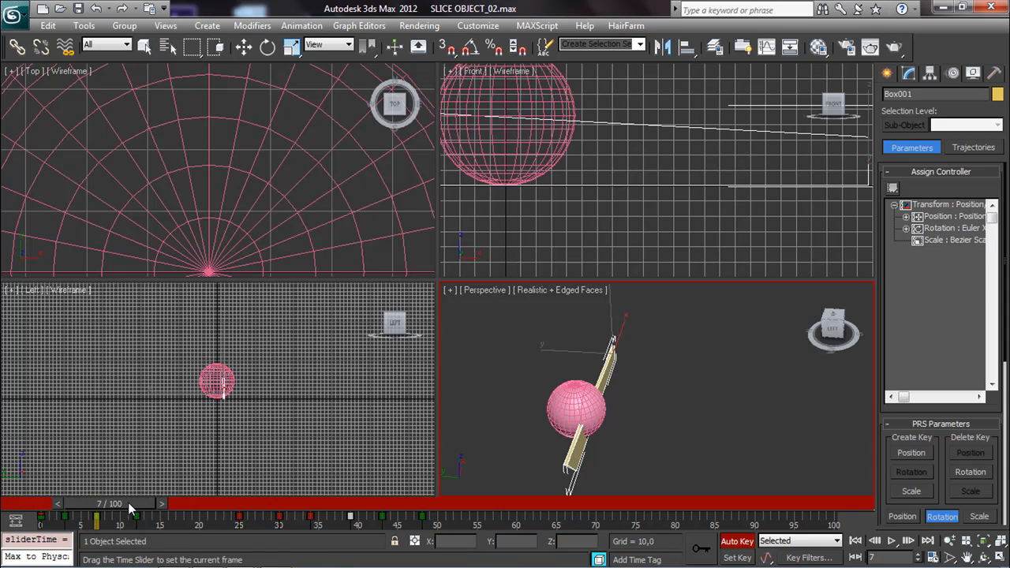
Select the Sphere004 section and, affecting its pivot only, move the pivot toward the cut seam in the Left view.
key("q")
middle_click_drag(611, 430, 575, 411, "alt")
left_click(575, 412)
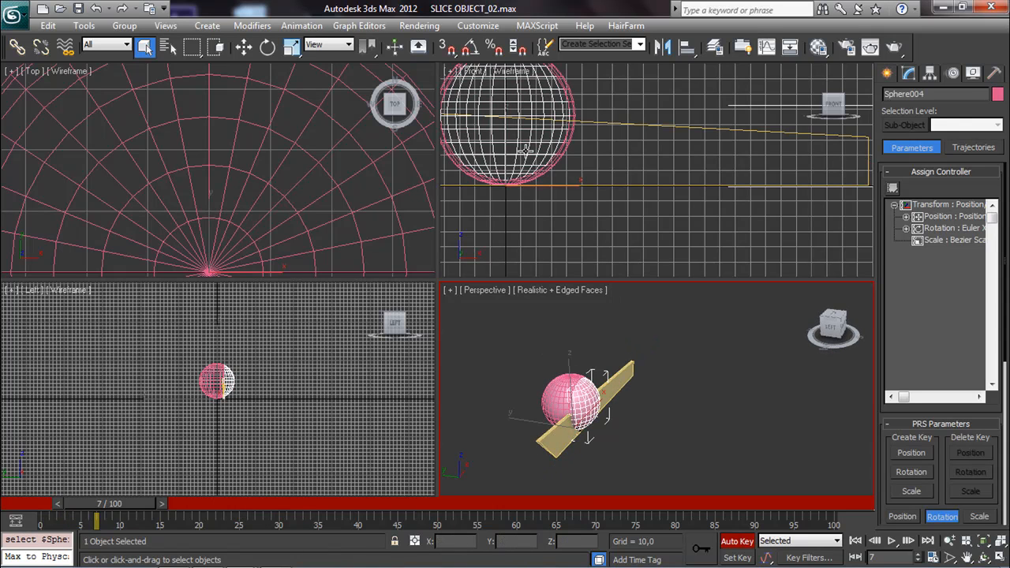
scroll(263, 373, "up", 8)
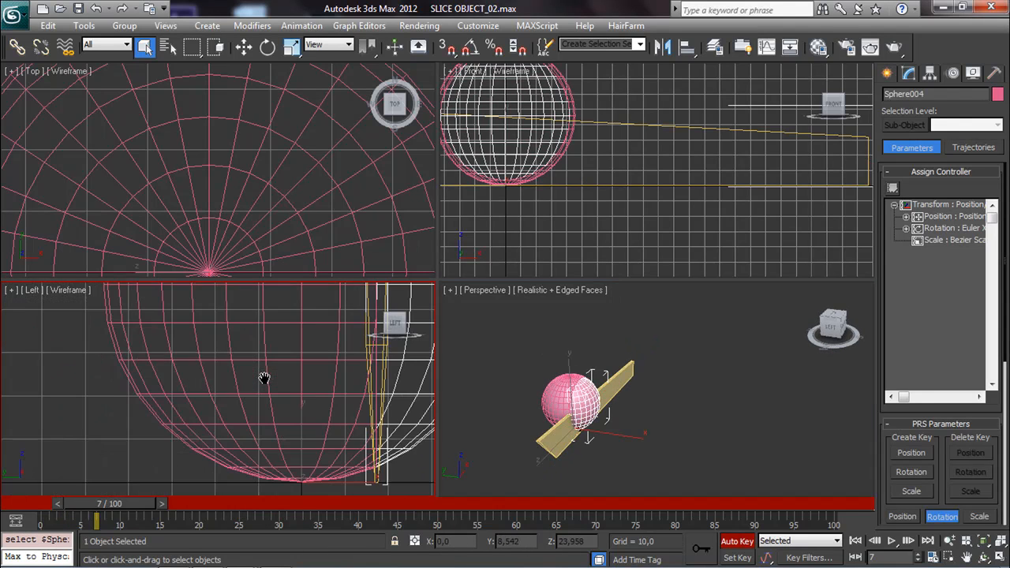
scroll(183, 370, "up", 2)
left_click(930, 73)
left_click(941, 163)
left_click(244, 48)
left_click_drag(217, 442, 285, 432)
Place the Sphere004 section's pivot exactly at the bottom corner of the cut seam, and finish editing the pivot.
scroll(280, 454, "up", 3)
middle_click_drag(280, 454, 180, 400)
scroll(207, 389, "up", 3)
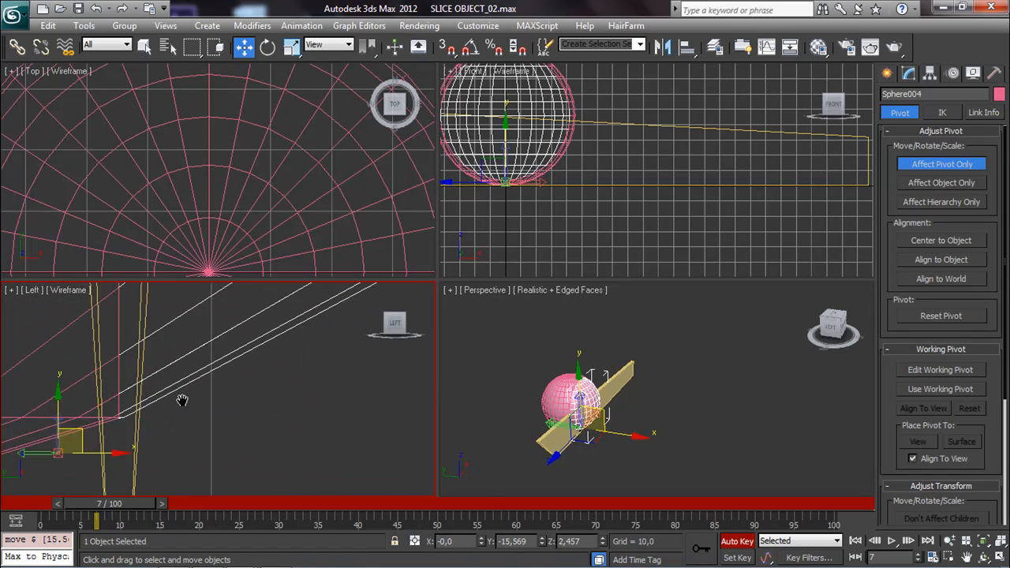
scroll(180, 400, "up", 3)
left_click_drag(23, 458, 107, 407)
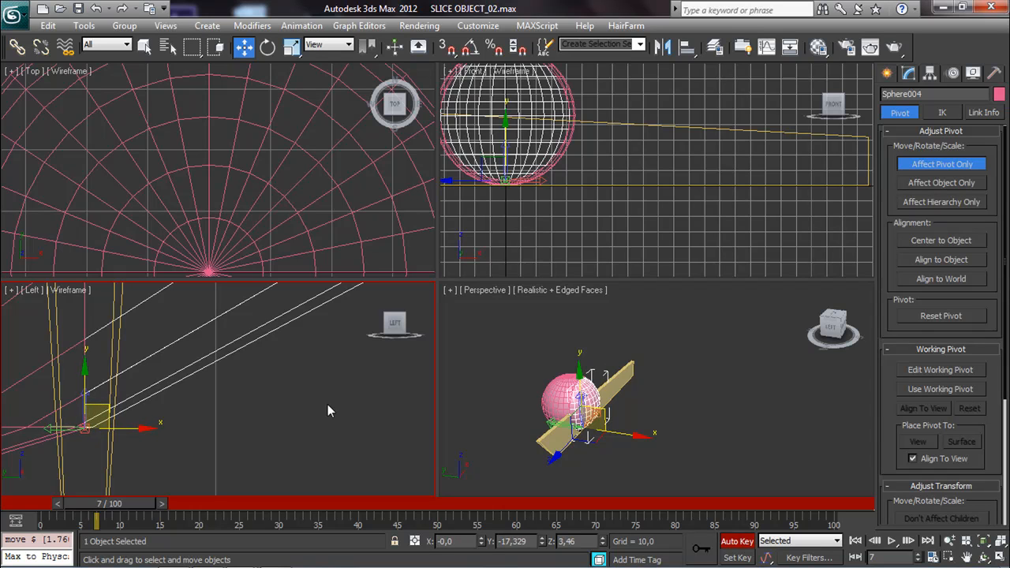
left_click(927, 165)
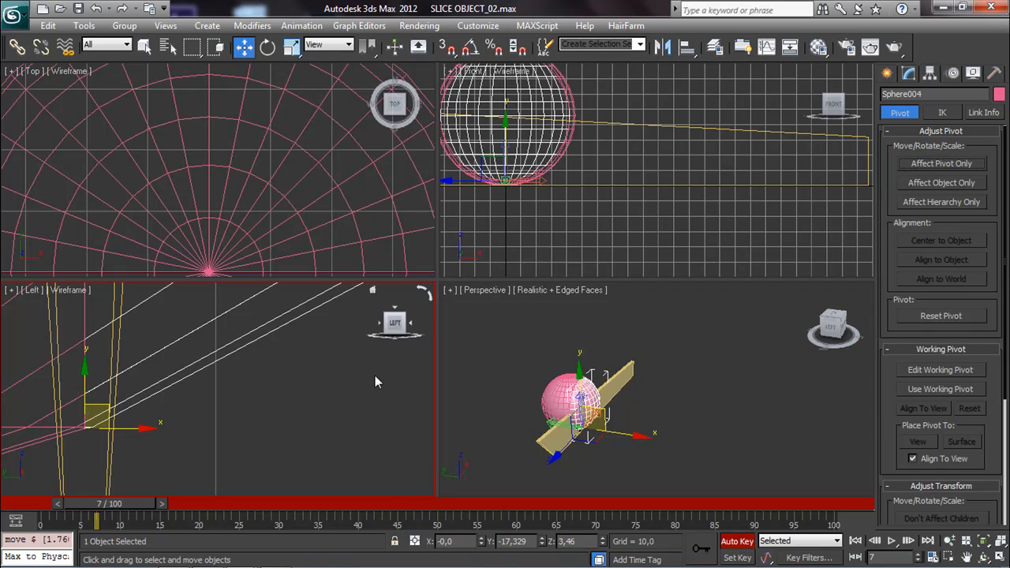
Rotate the Sphere004 section about 45 degrees around X in the Left view at frame 7, tipping it away from the cut seam.
left_click(344, 388)
scroll(265, 400, "down", 4)
left_click(255, 352)
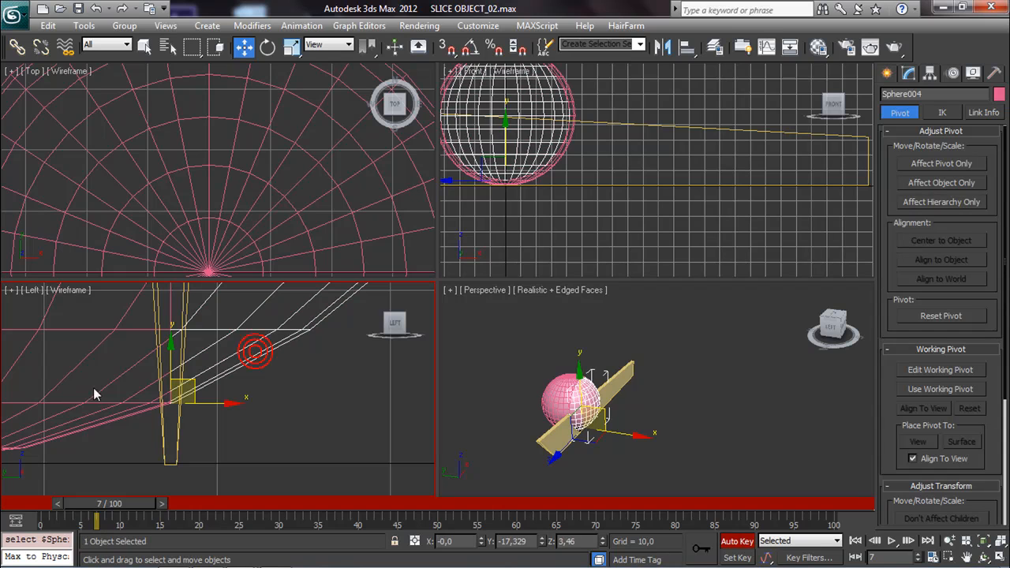
left_click(267, 47)
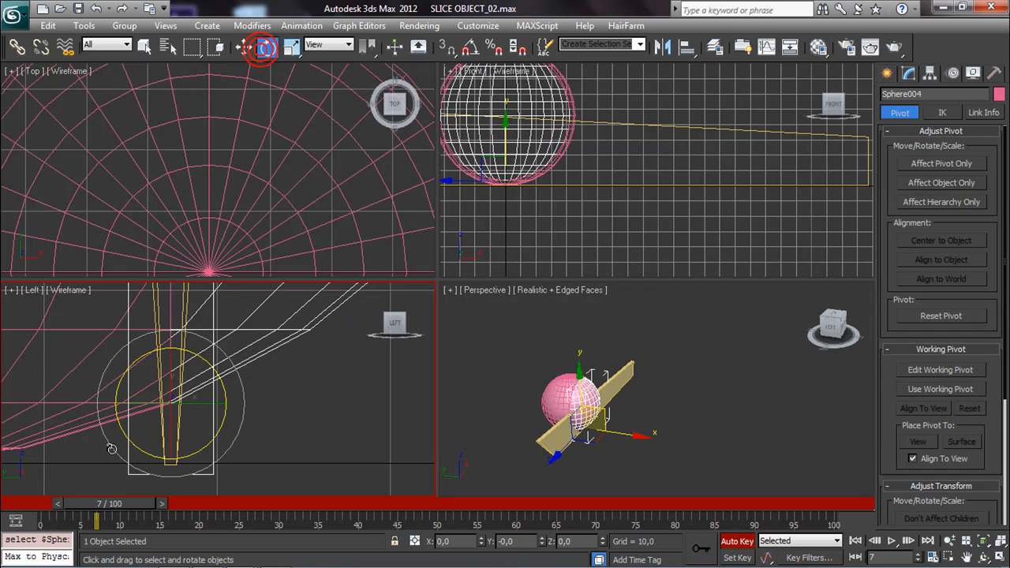
left_click_drag(205, 370, 242, 427)
scroll(261, 414, "down", 2)
middle_click_drag(275, 412, 165, 389)
scroll(165, 387, "down", 2)
left_click_drag(168, 351, 236, 398)
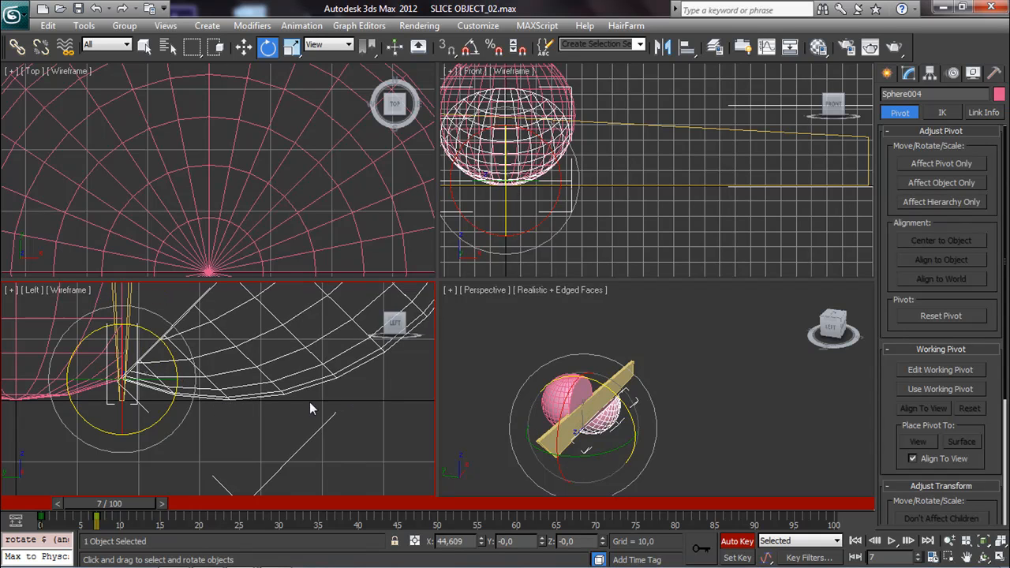
Shift the Sphere004 section's two rotation keys to frames 1 and 8, checking its fall against the blade's cut.
left_click_drag(137, 503, 84, 504)
left_click_drag(88, 498, 86, 467)
key("e")
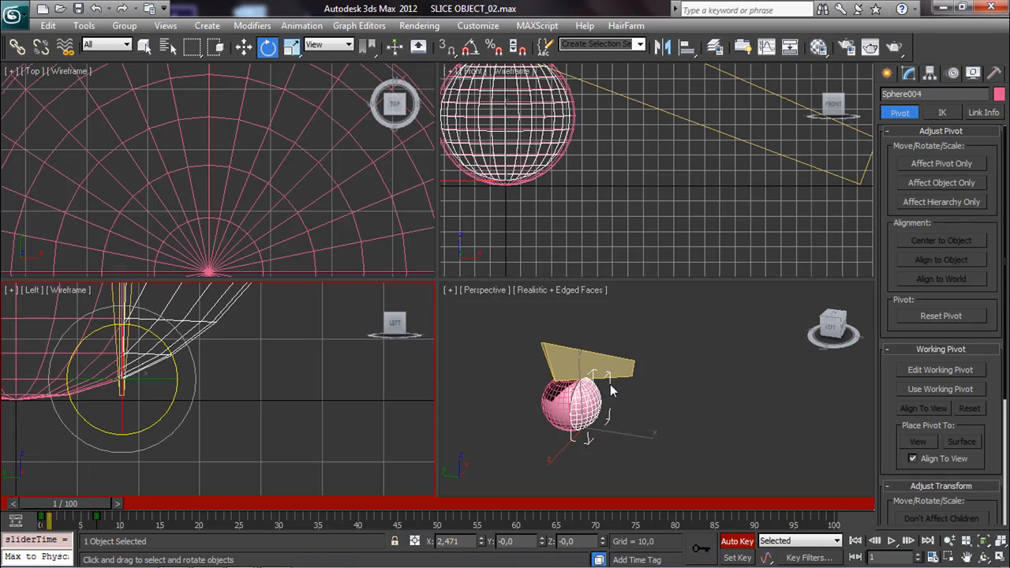
left_click(145, 523)
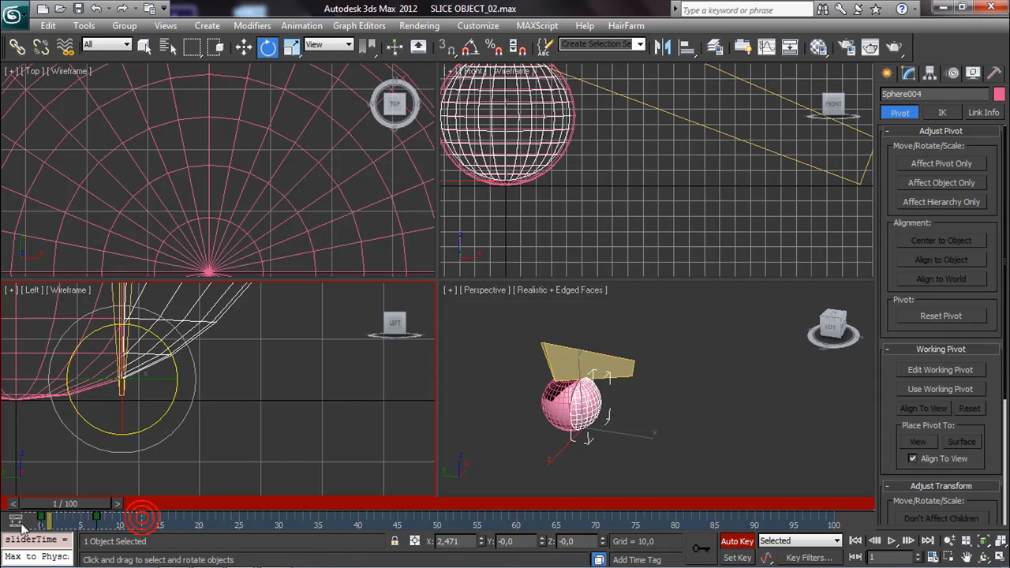
left_click_drag(39, 517, 85, 509)
key("e")
scroll(208, 419, "up", 4)
scroll(599, 399, "up", 5)
scroll(618, 400, "up", 3)
mouse_move(115, 515)
left_mouse_down()
mouse_move(82, 505)
mouse_move(99, 510)
left_mouse_up()
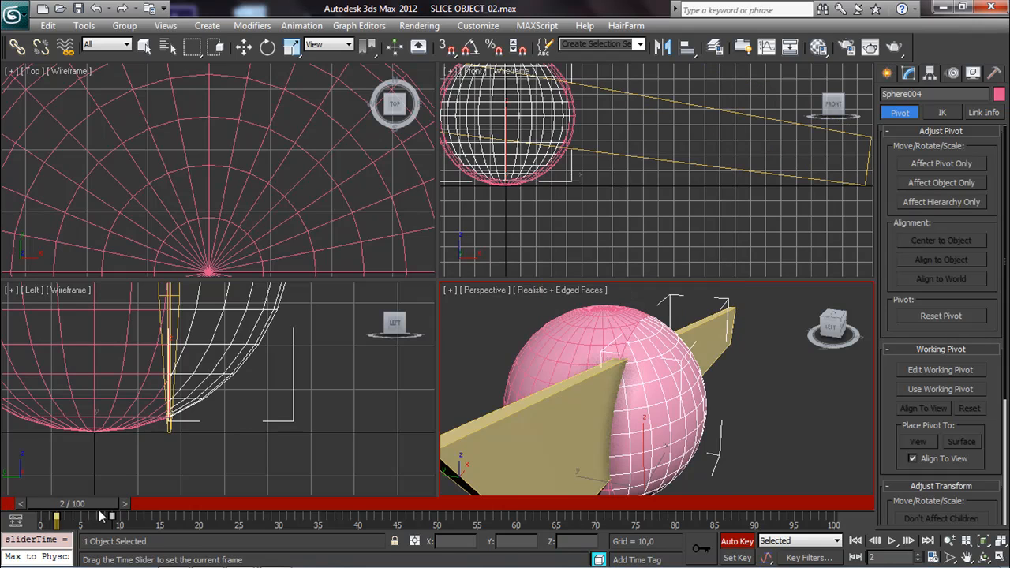
key("e")
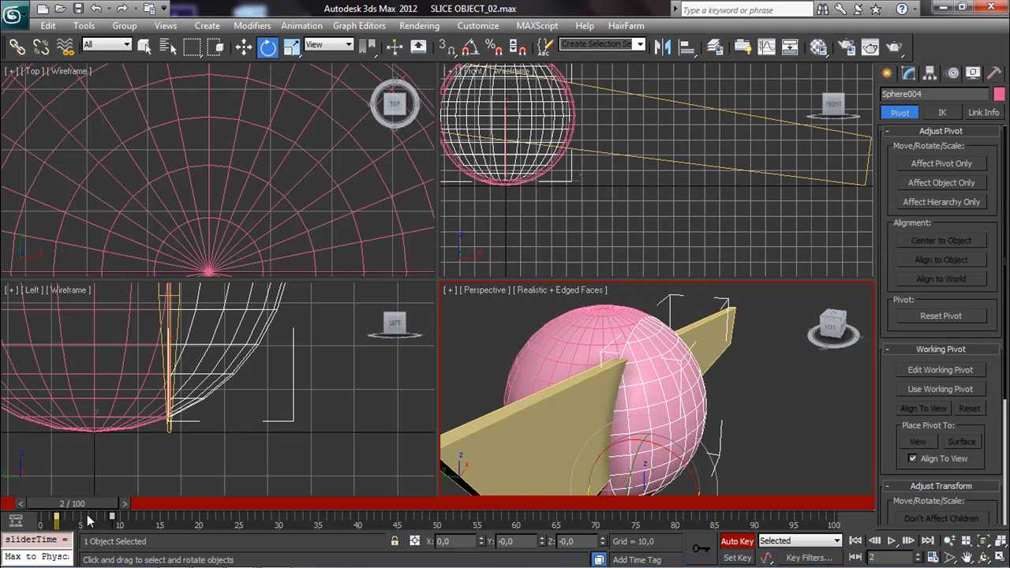
mouse_move(54, 515)
left_mouse_down()
mouse_move(134, 507)
mouse_move(41, 509)
mouse_move(189, 495)
left_mouse_up()
Slow the section's fall by moving its last rotation key to frame 11, and play back the animation.
scroll(553, 405, "down", 6)
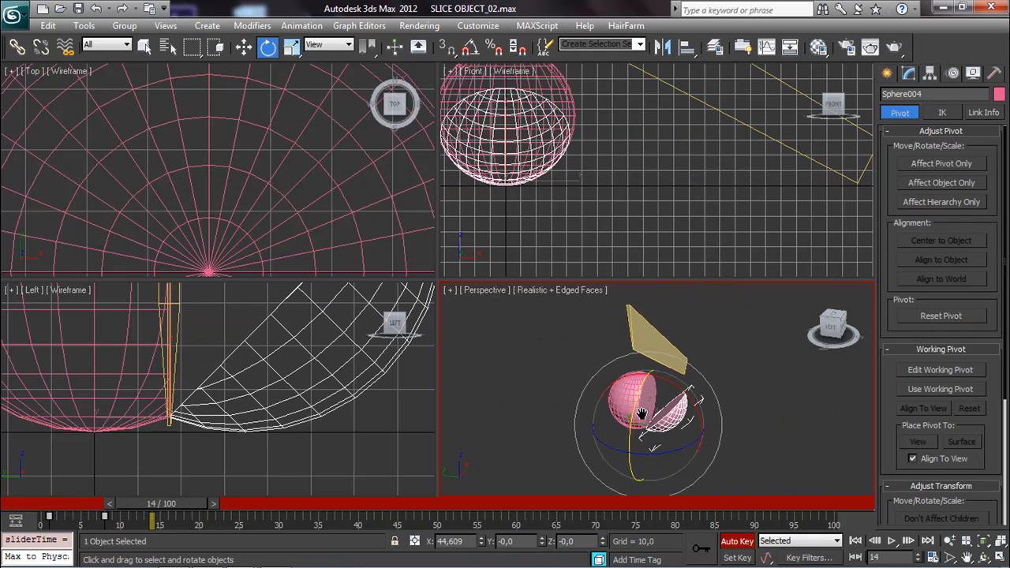
left_click(895, 543)
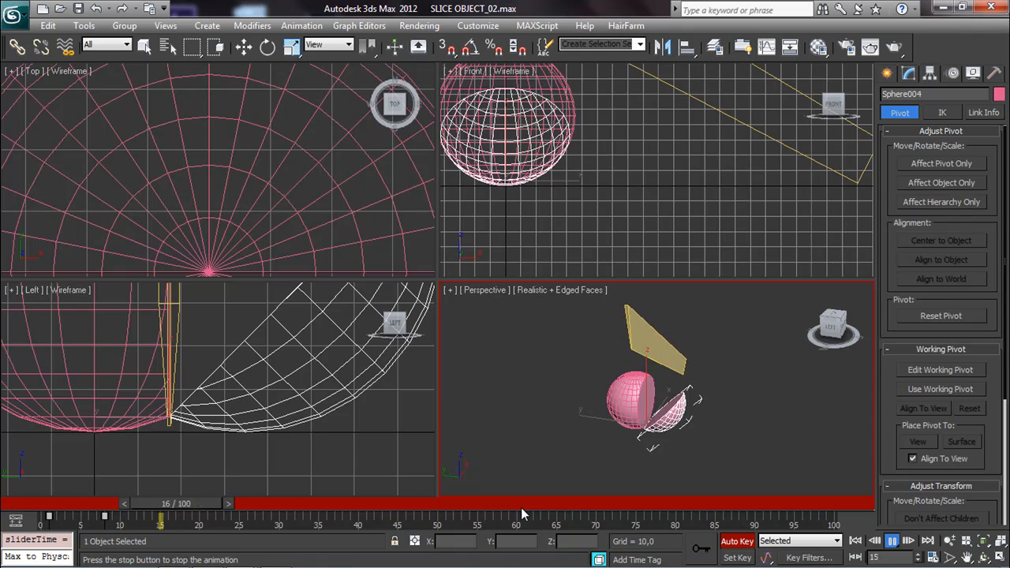
left_click_drag(347, 507, 367, 507)
key("e")
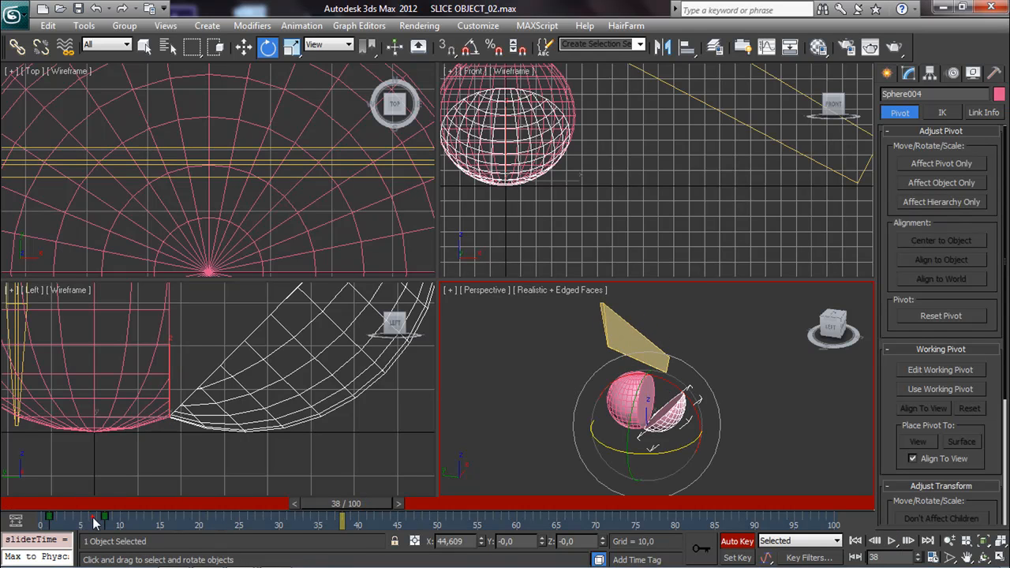
left_click_drag(102, 516, 124, 516)
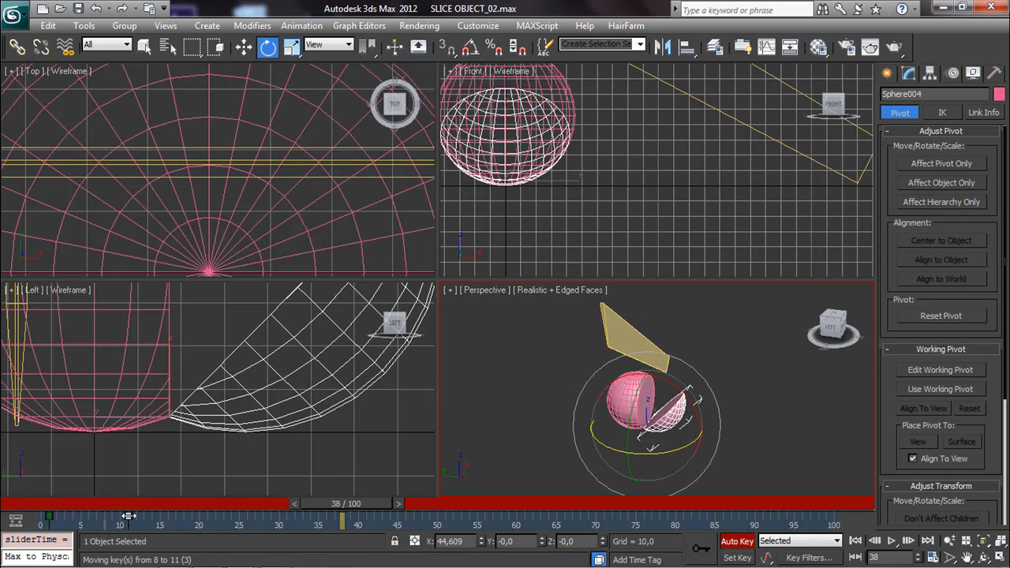
left_click(788, 469)
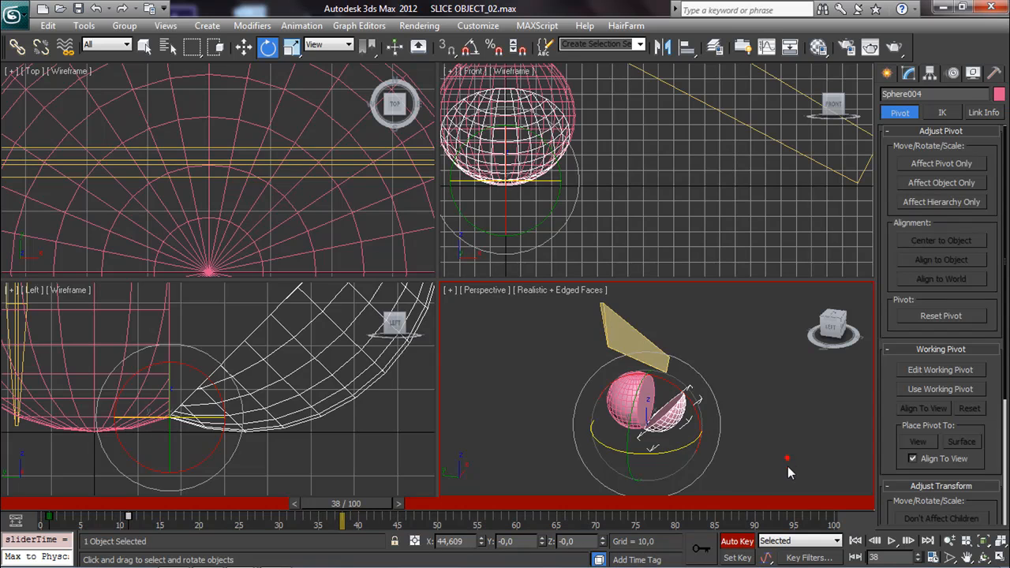
left_click(893, 541)
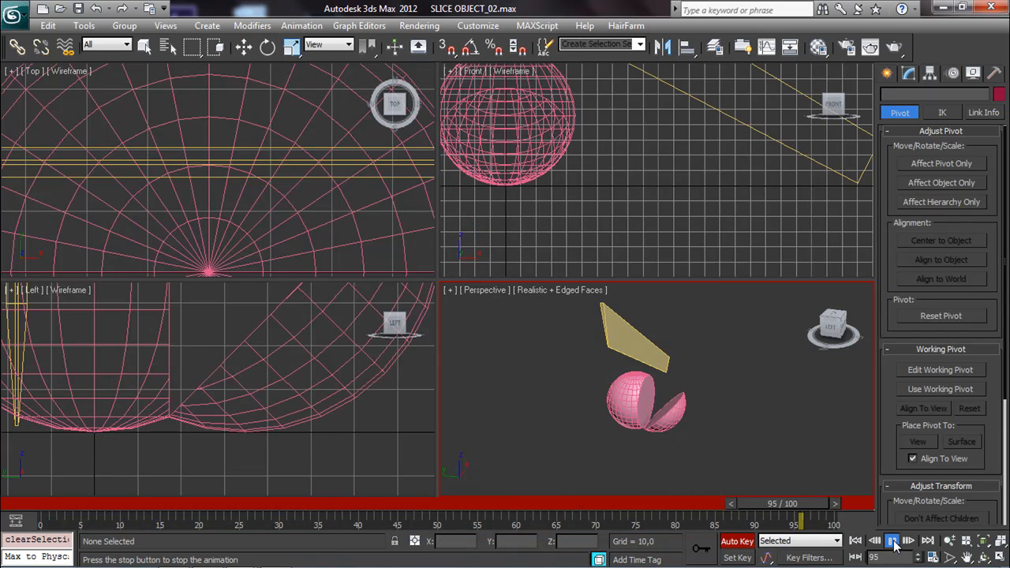
left_click_drag(474, 504, 168, 499)
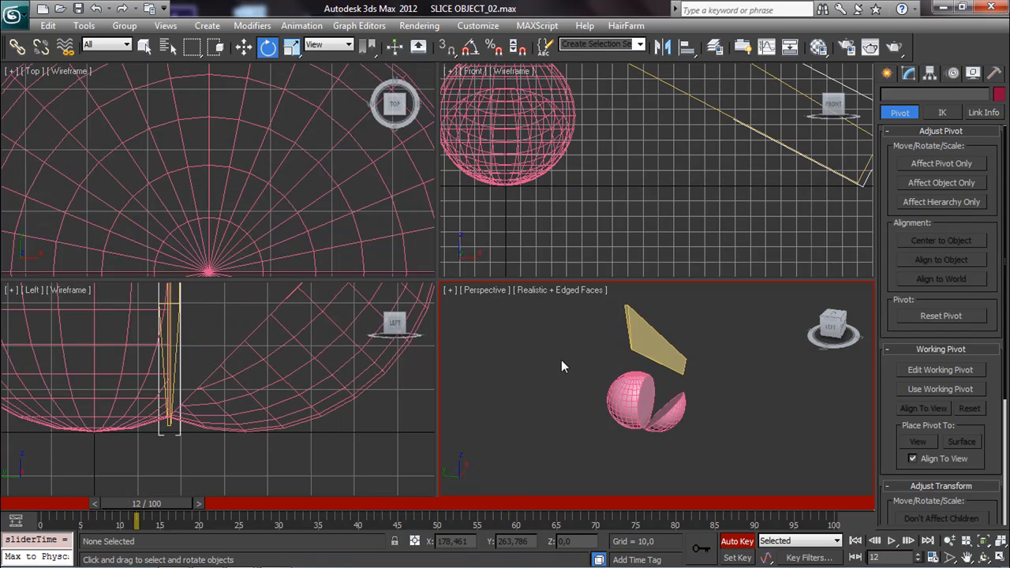
Try delaying the blade's keys from frame 12 onward so they start at frame 18, playing back each timing.
left_click(657, 348)
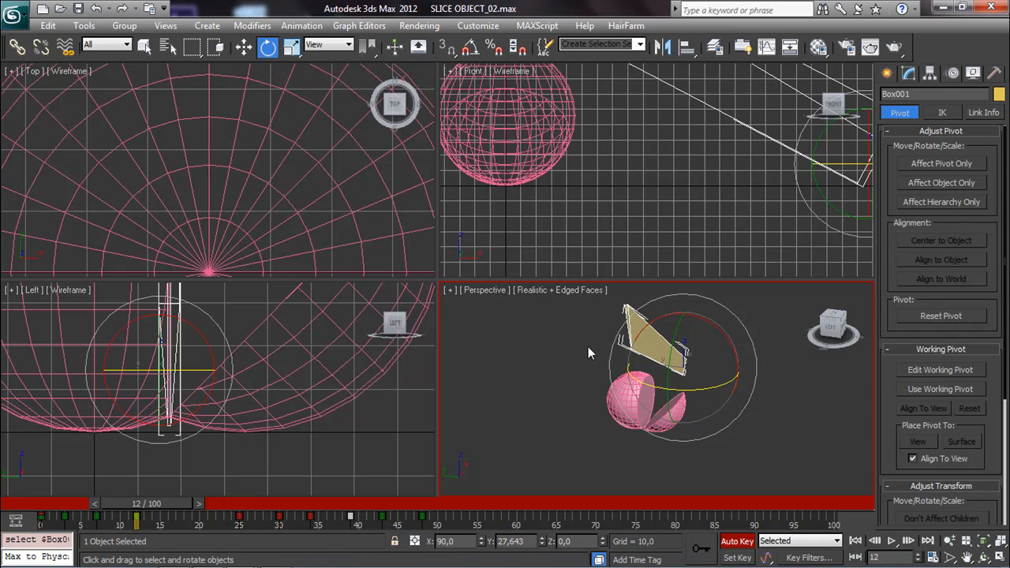
left_click_drag(124, 517, 191, 495)
key("e")
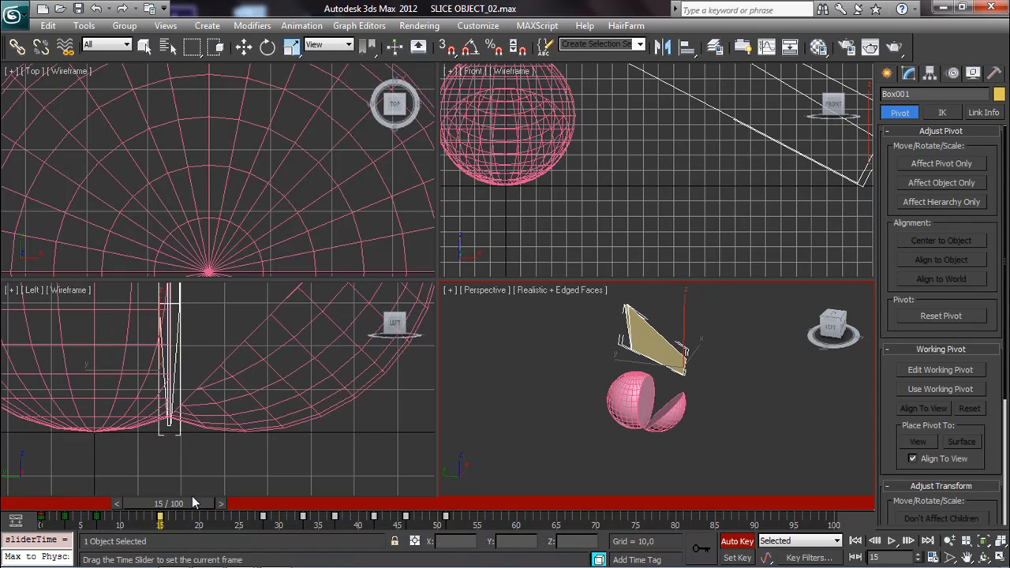
left_click(893, 542)
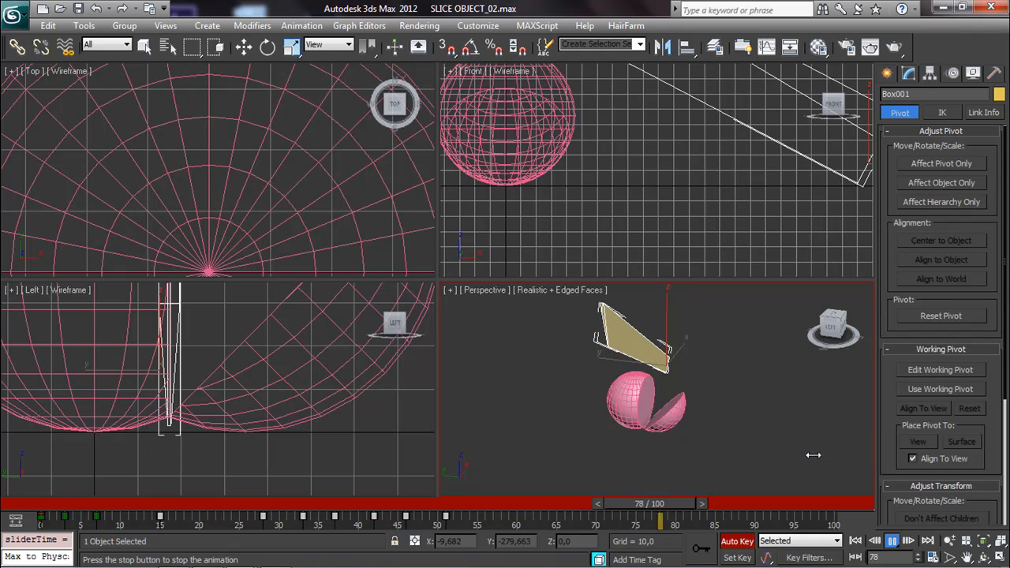
left_click(448, 504)
key("e")
left_click_drag(156, 523, 192, 525)
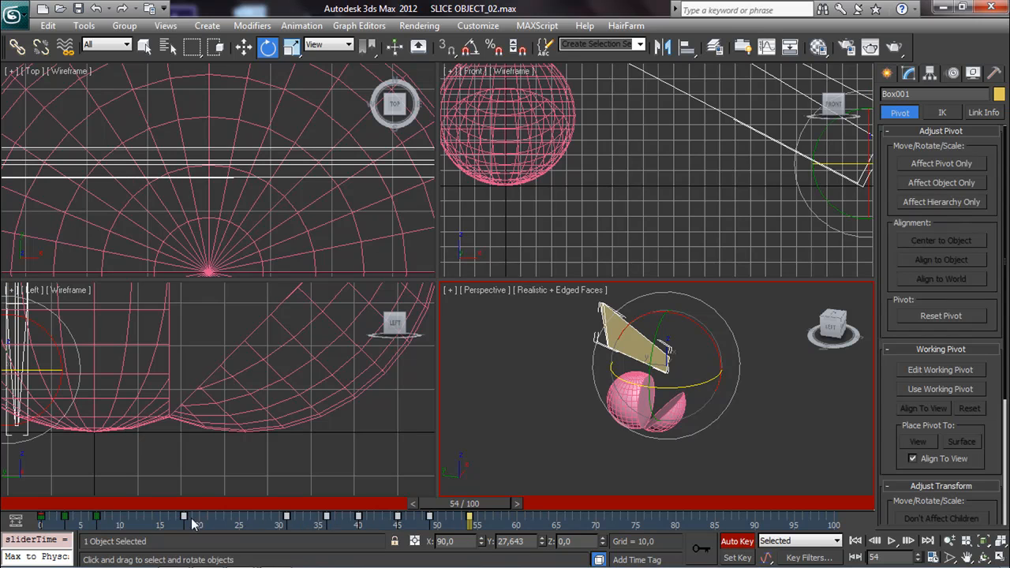
left_click(889, 542)
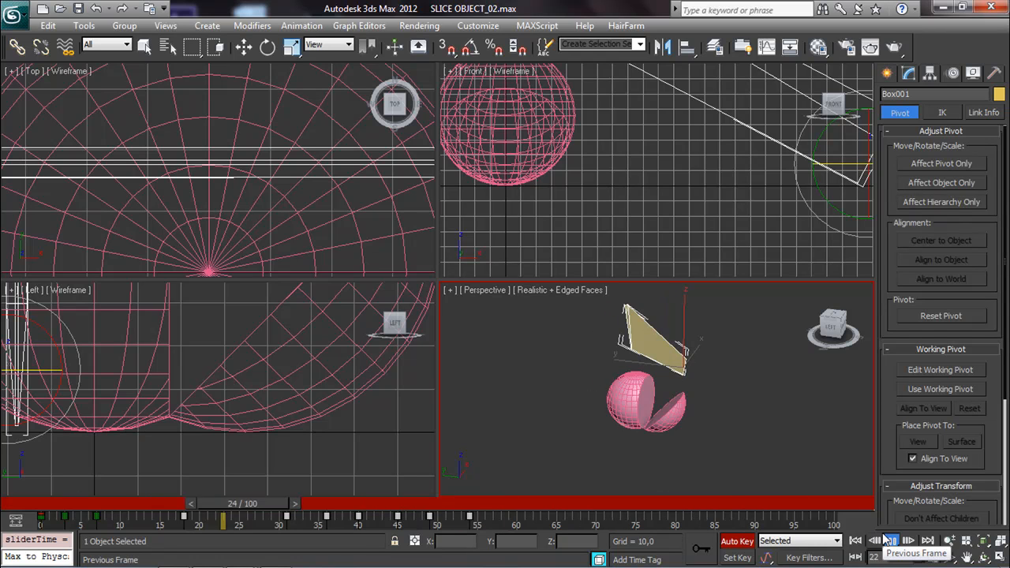
left_click_drag(415, 505, 89, 526)
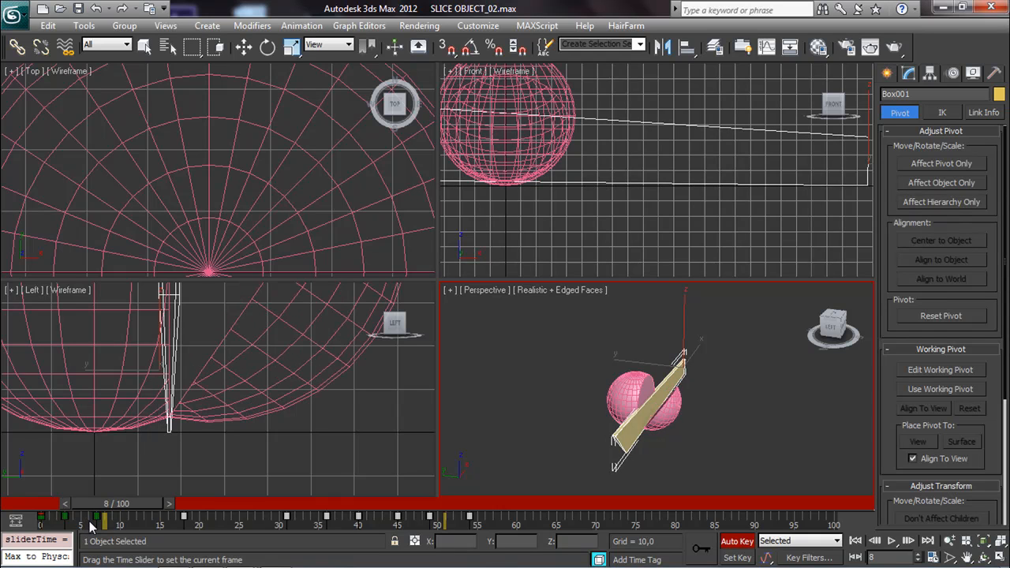
key("e")
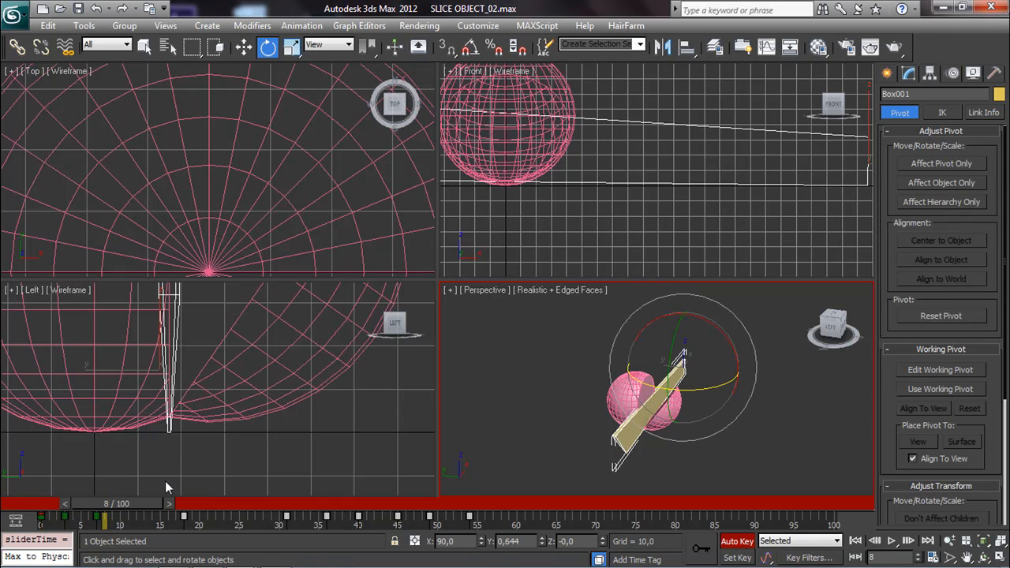
Undo the delays applied to the blade's keys.
left_click(95, 9)
left_click(94, 9)
left_click(95, 8)
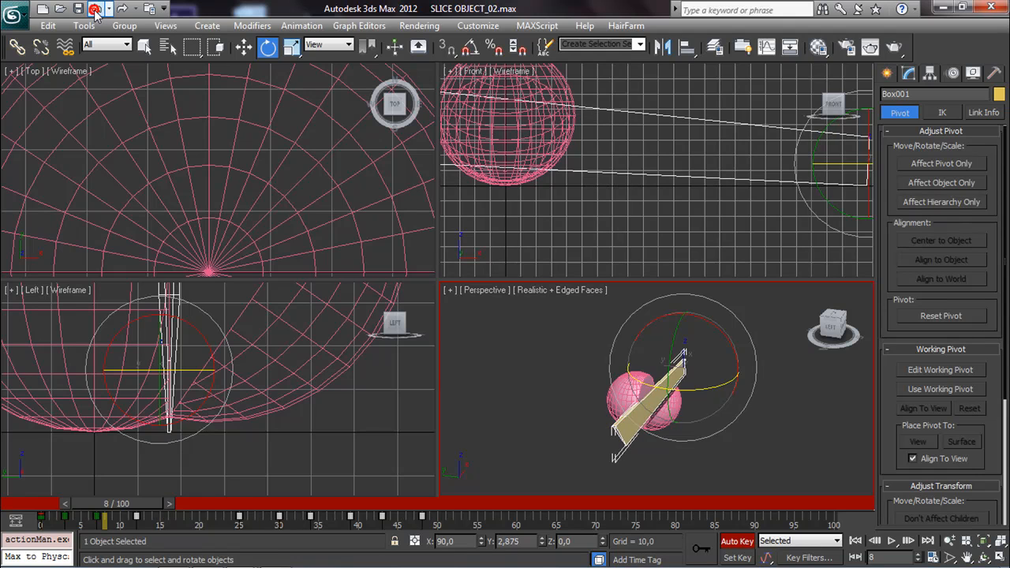
Delay all the blade's keys from frame 7 onward so they start at frame 13, keeping their spacing.
left_click(474, 516)
left_click_drag(88, 517, 200, 524)
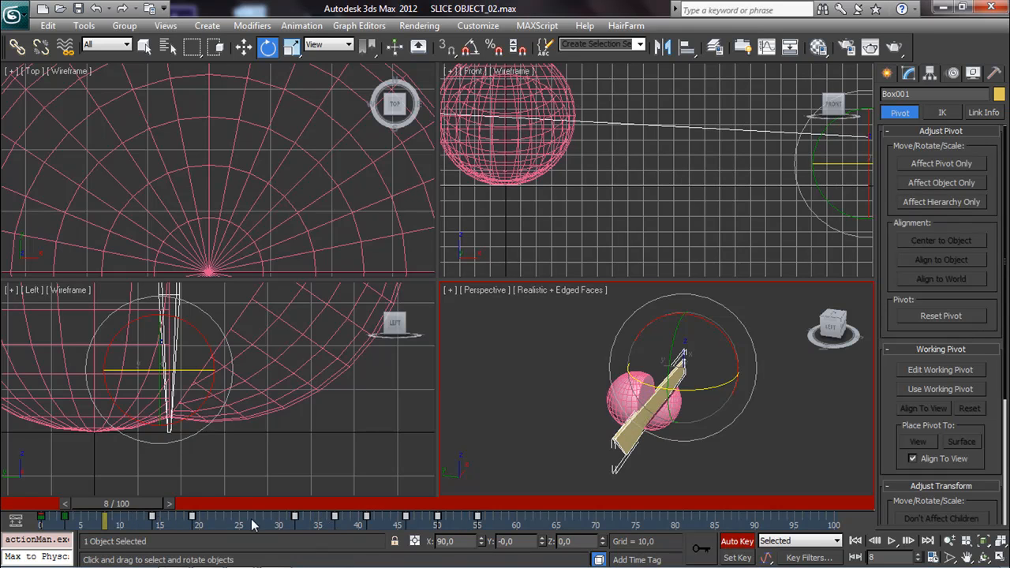
left_click(891, 540)
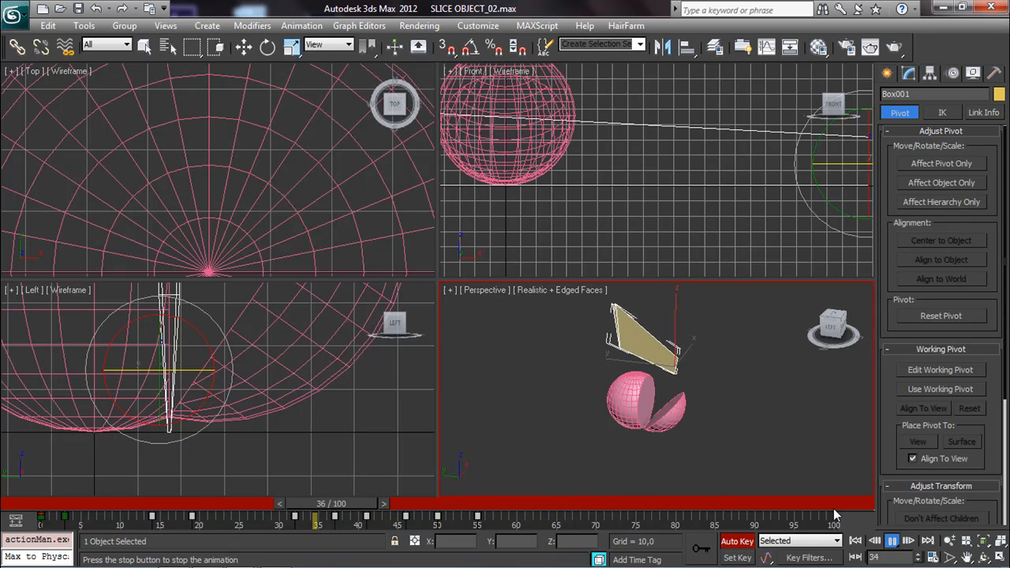
left_click_drag(451, 510, 177, 509)
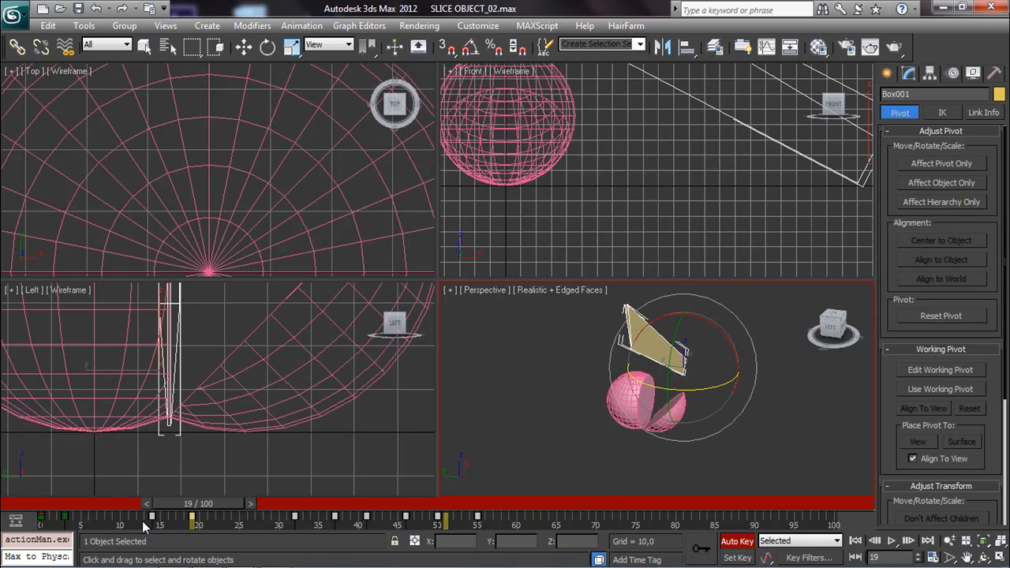
key("e")
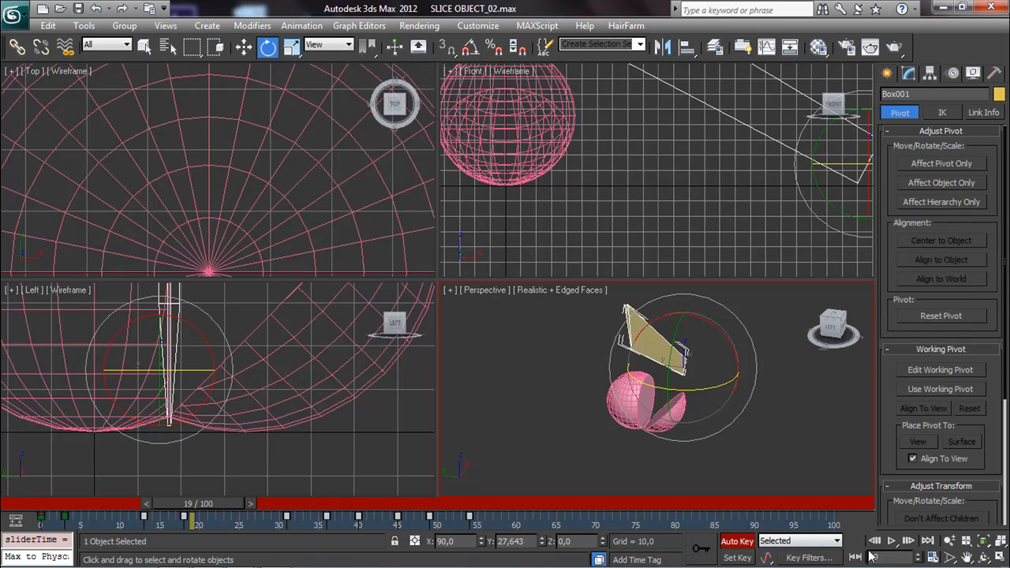
Pull the delayed blade keys earlier so they start at frame 10, playing back the animation to judge the timing.
left_click(891, 542)
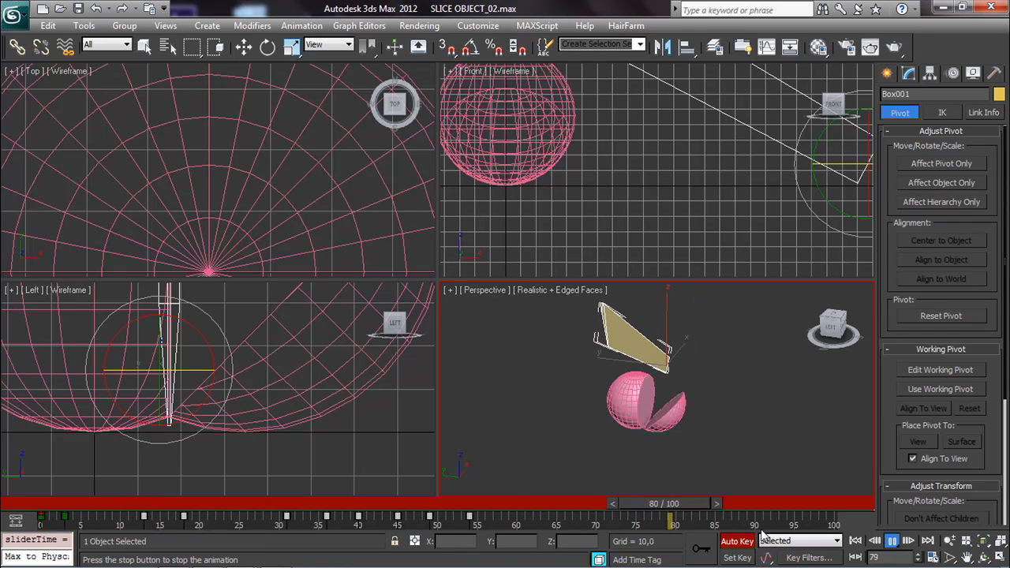
key("slash")
key("e")
left_click_drag(145, 516, 129, 516)
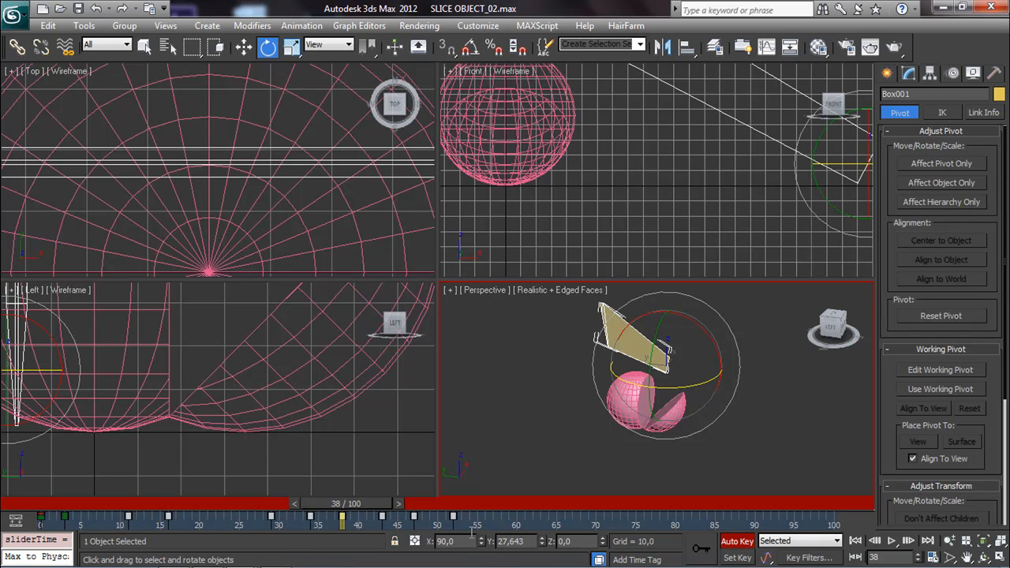
left_click(891, 541)
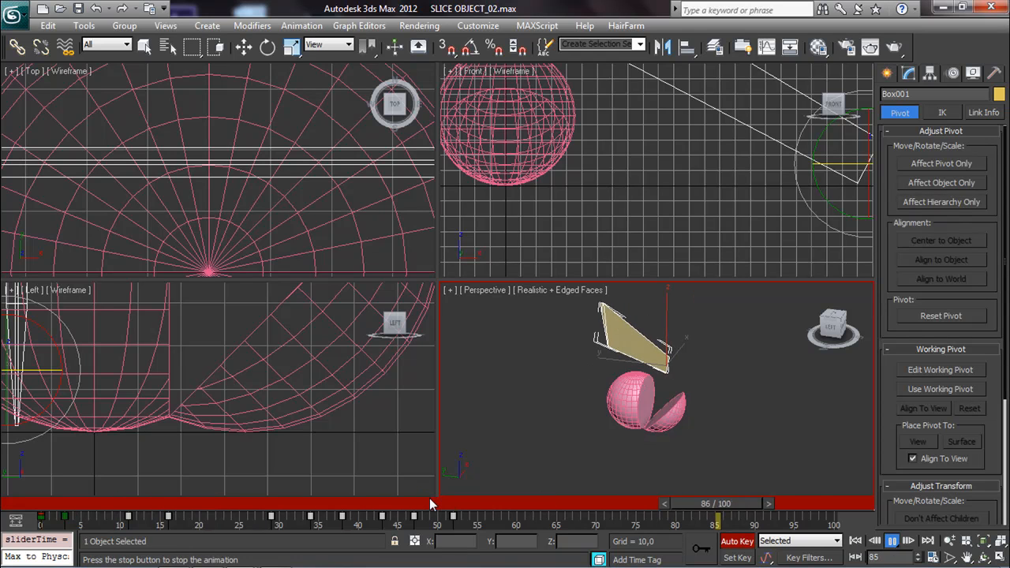
key("/")
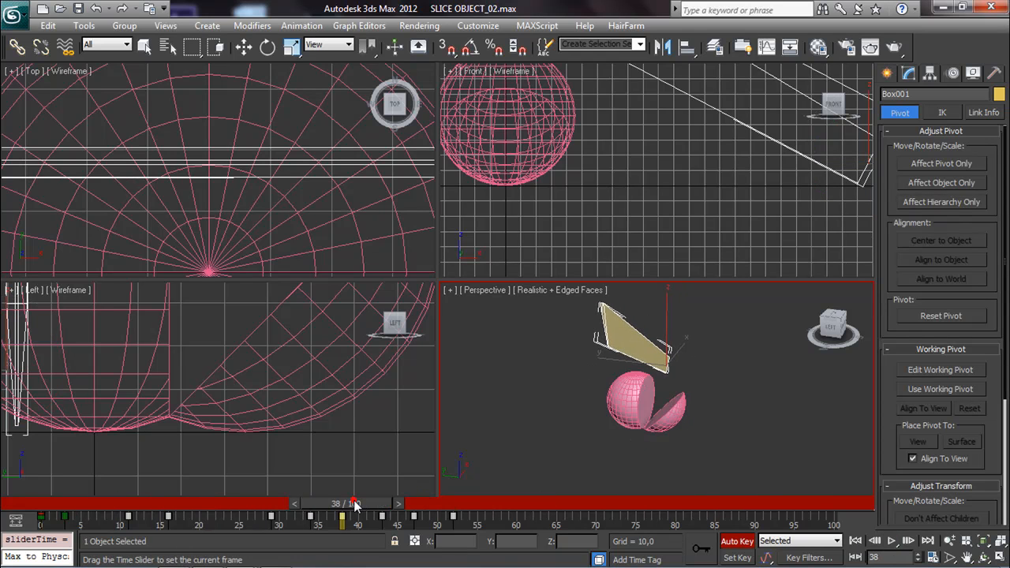
key("e")
left_click_drag(131, 516, 123, 517)
left_click(891, 542)
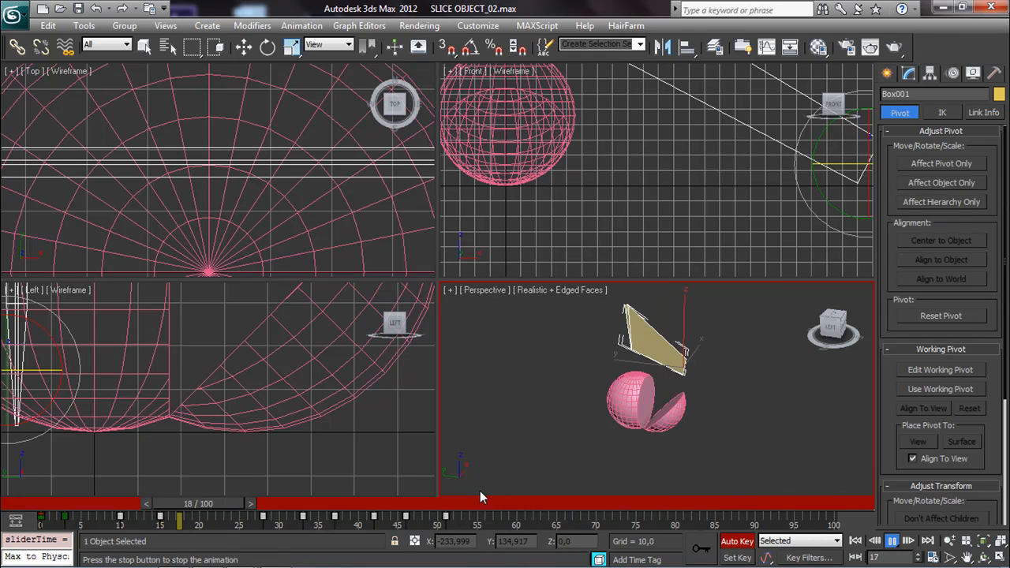
left_click_drag(393, 498, 374, 481)
key("e")
Assign the CATHDPivotTrans controller to the transform of the sphere section that falls away.
left_click(659, 424)
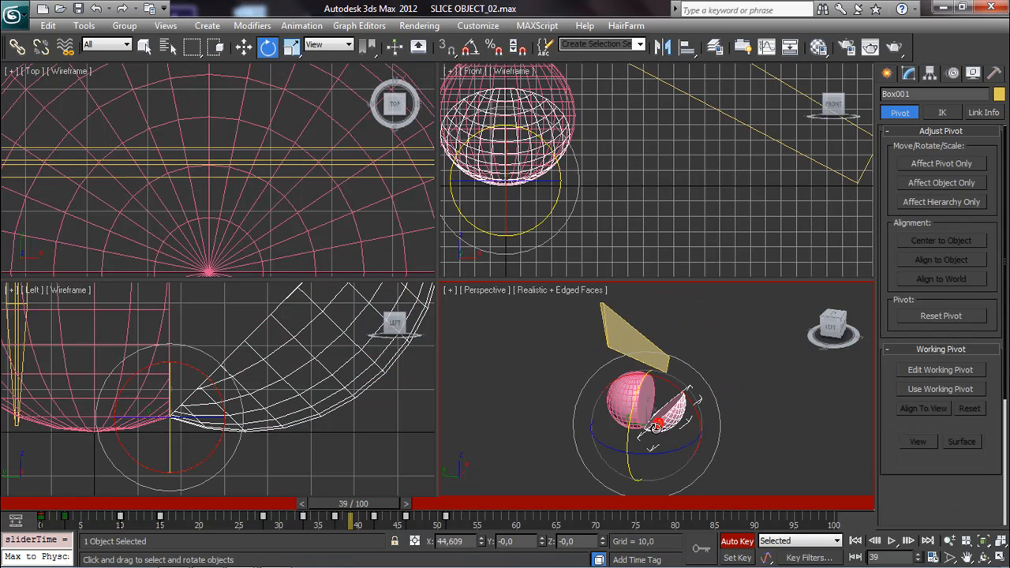
middle_click_drag(238, 367, 217, 376)
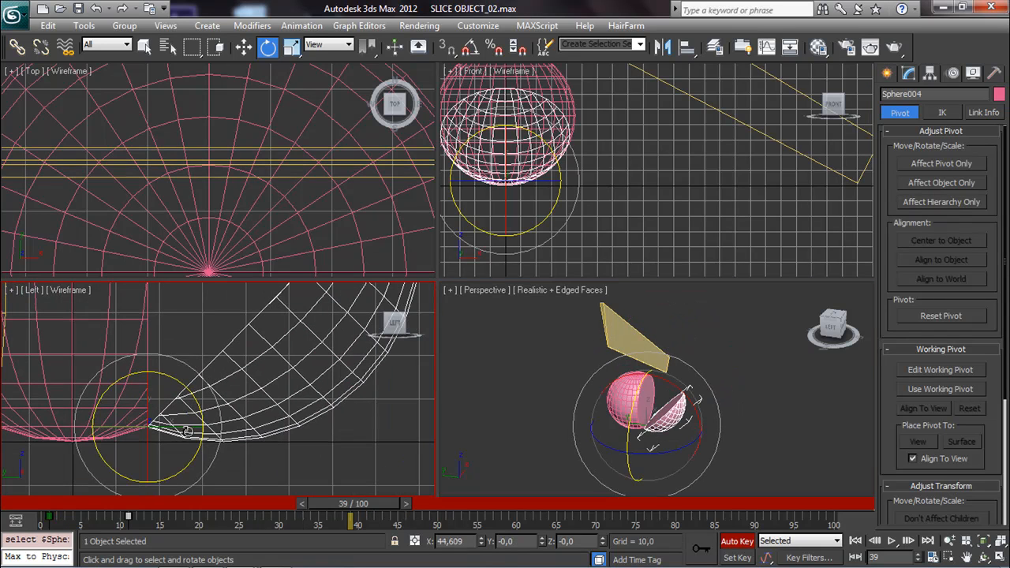
left_click(953, 73)
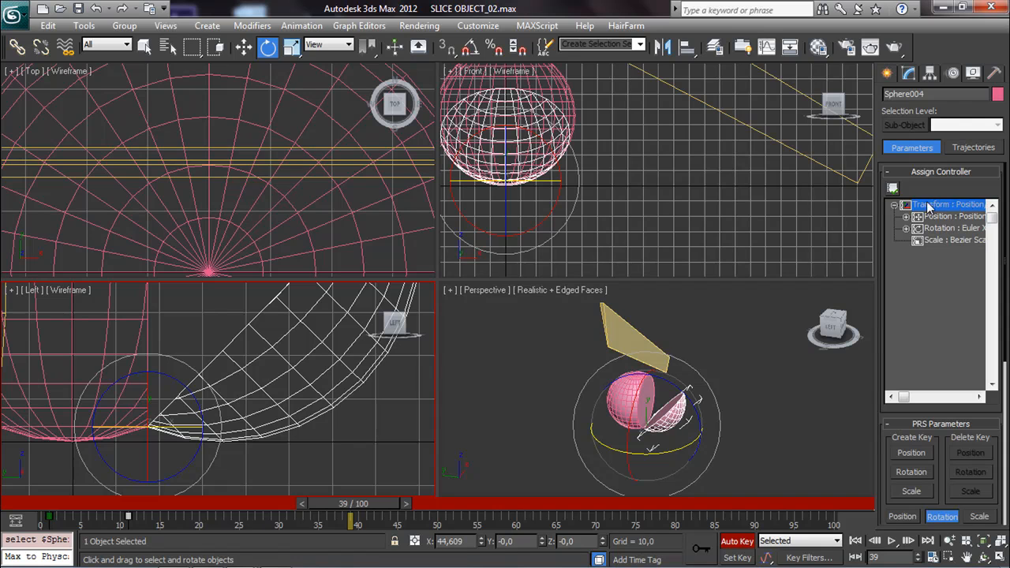
left_click(893, 189)
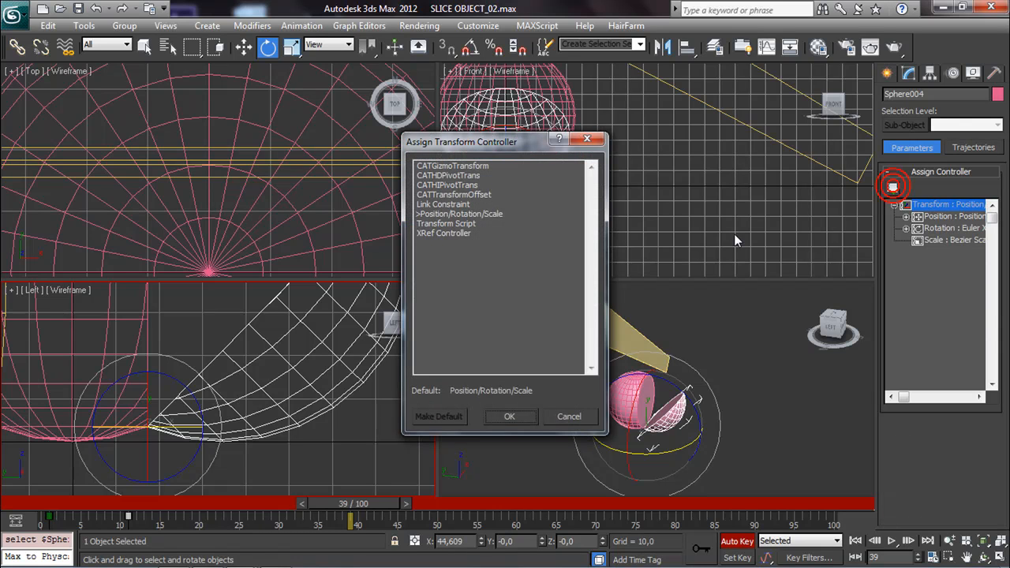
left_click(448, 176)
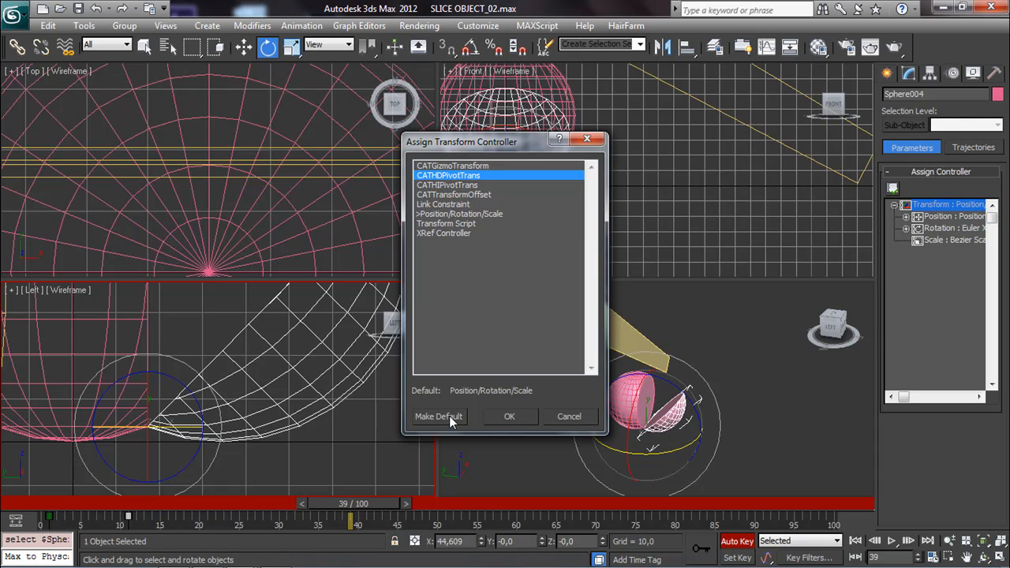
left_click(514, 419)
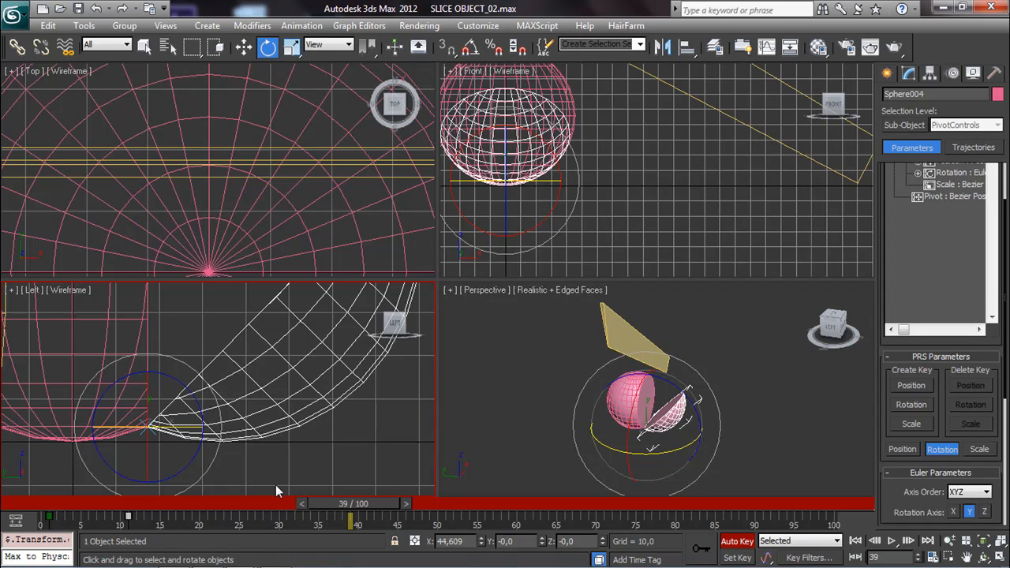
Create position keys for the fallen sphere section at frames 11 and 1.
left_click_drag(329, 505, 165, 502)
key("e")
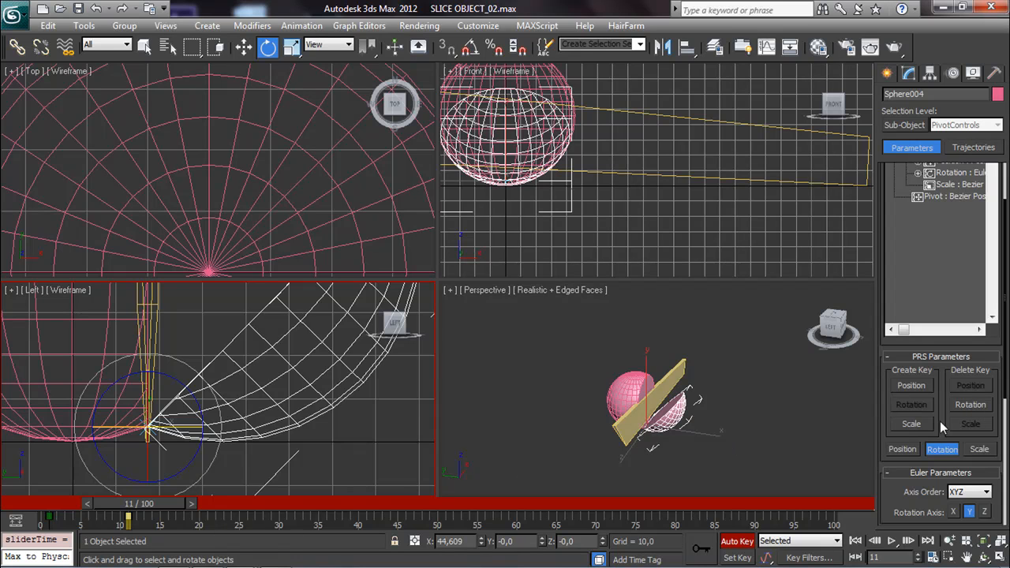
left_click(921, 388)
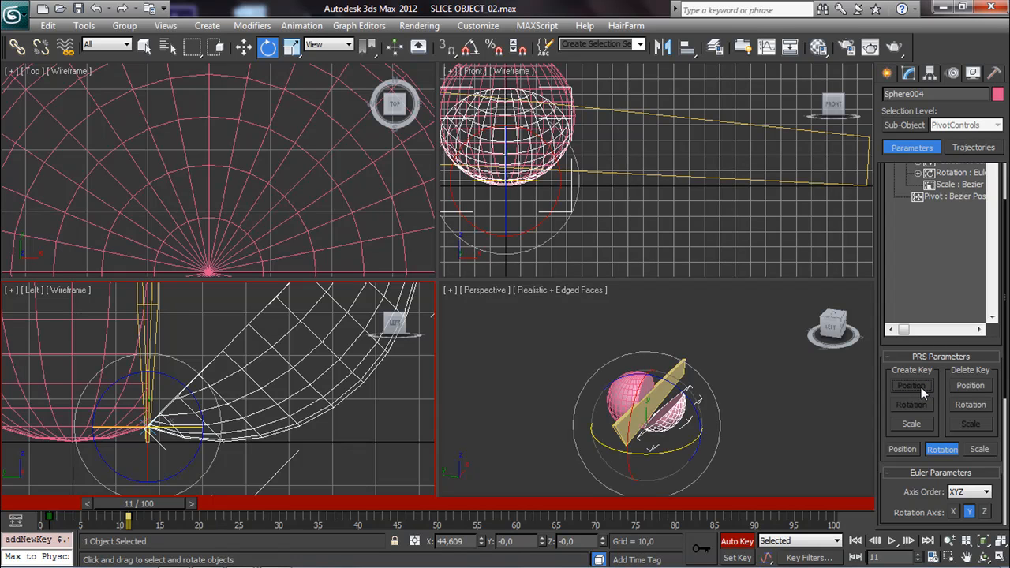
left_click_drag(160, 499, 68, 511)
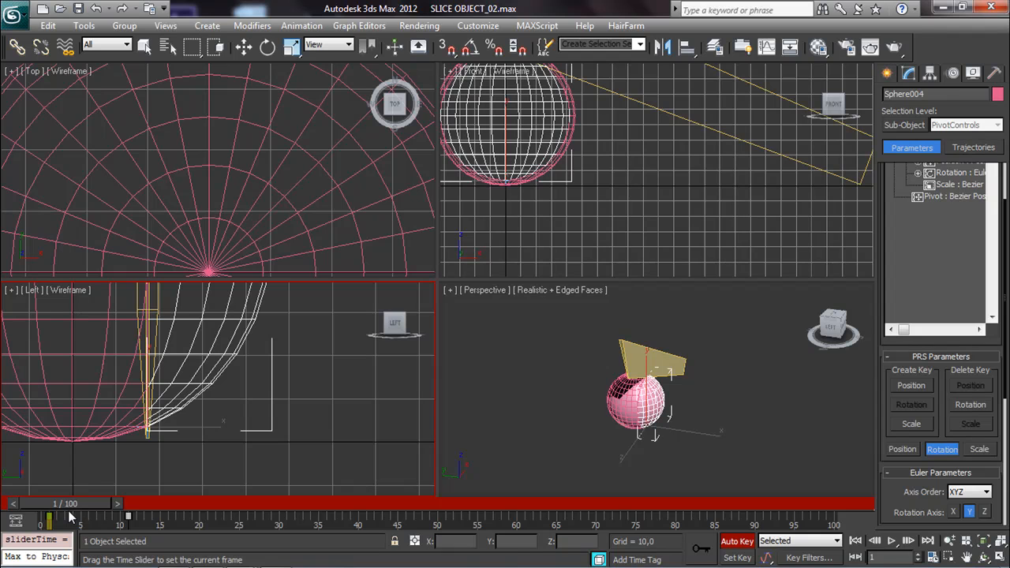
key("e")
left_click(923, 386)
Try moving the section's PivotControls pivot at frame 12 to its ground contact point, at about Y -36, Z 0.
left_click_drag(87, 505, 153, 506)
key("e")
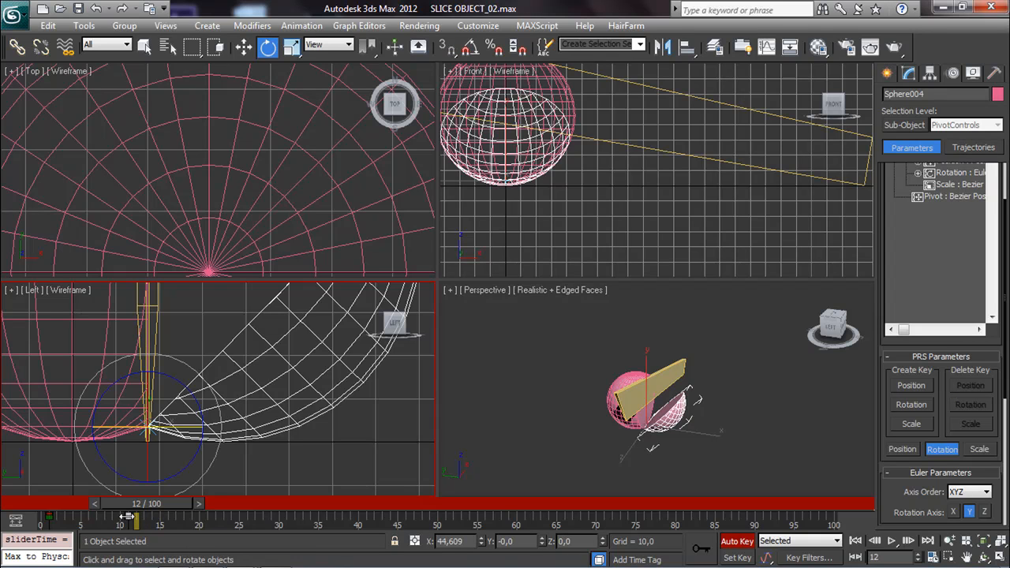
left_click(243, 47)
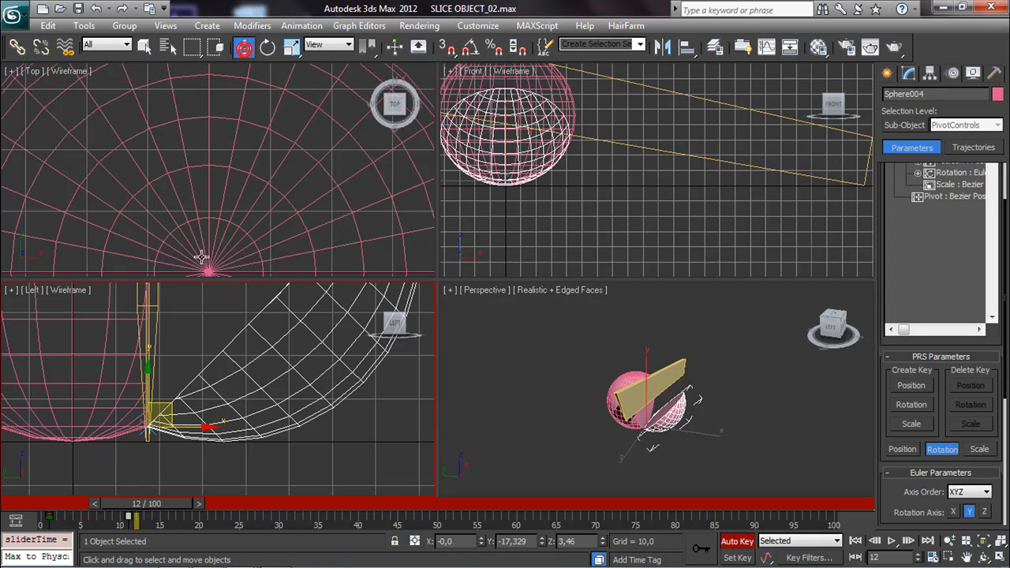
left_click(895, 126)
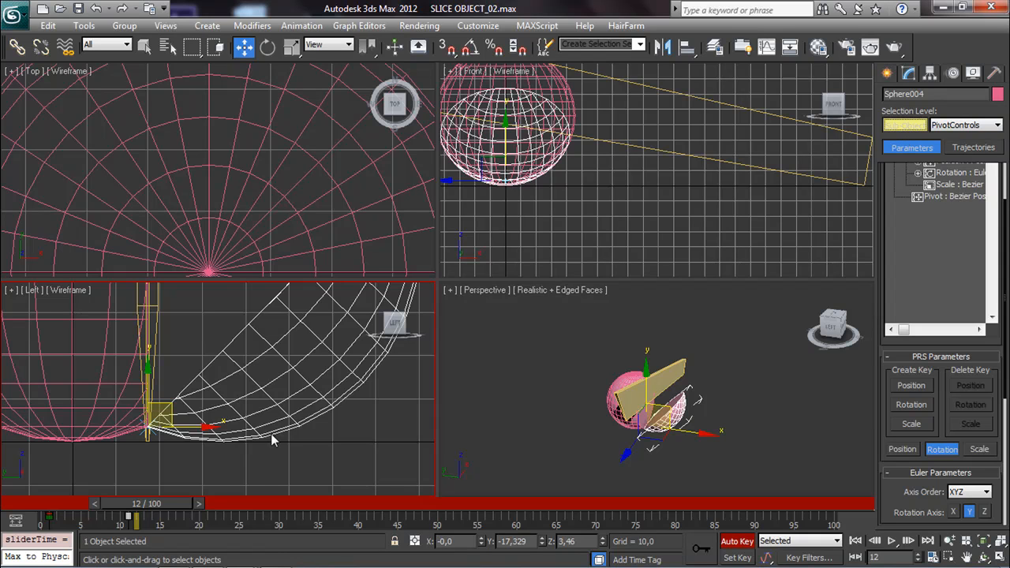
left_click_drag(171, 420, 246, 423)
scroll(246, 422, "up", 2)
middle_click_drag(237, 399, 223, 326)
scroll(227, 331, "up", 2)
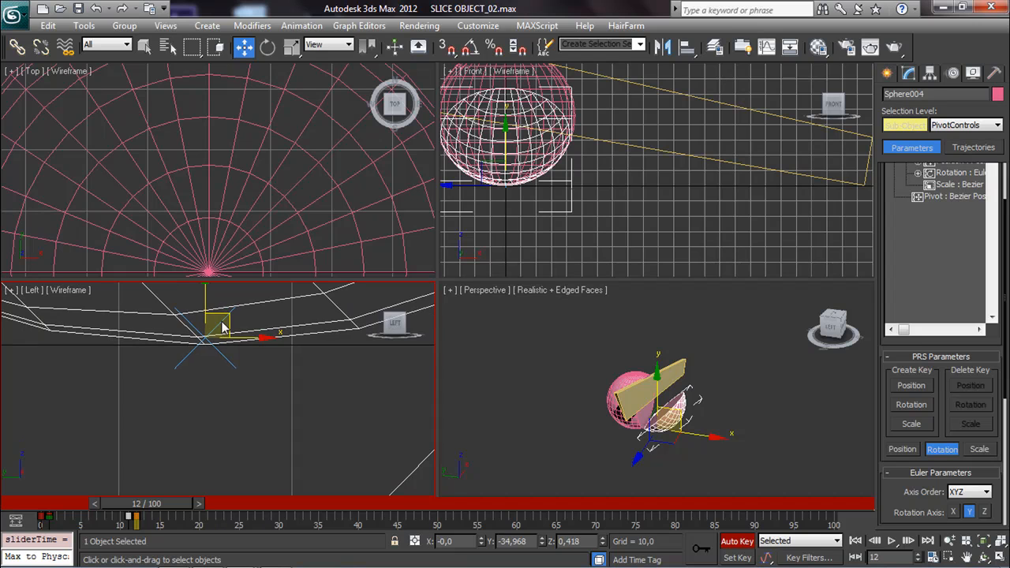
left_click_drag(230, 315, 247, 319)
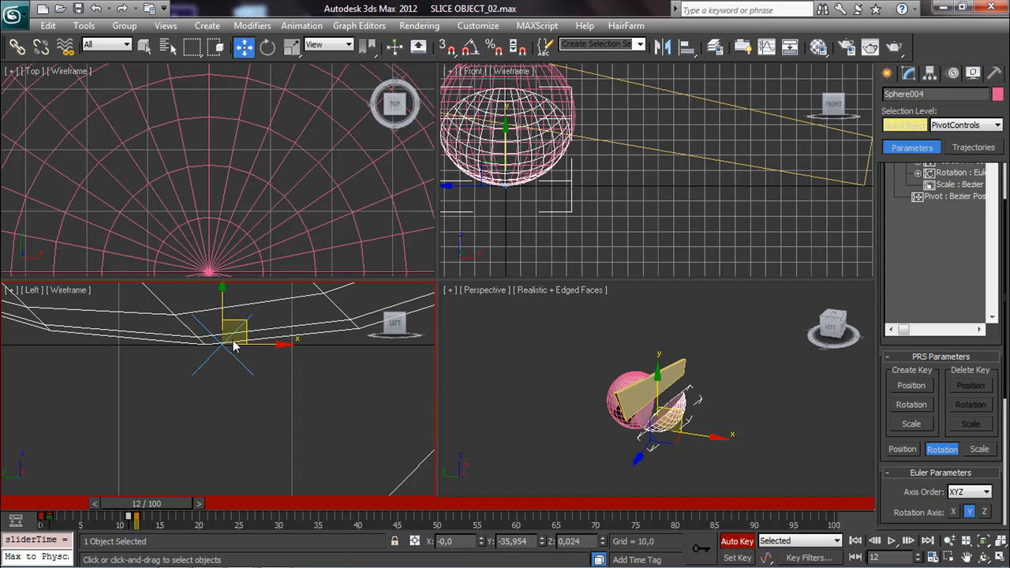
scroll(234, 344, "down", 3)
middle_click_drag(233, 343, 209, 376)
scroll(210, 377, "down", 2)
Compare the section's pivot at frames 11 and 12, undoing the last pivot adjustment.
mouse_move(169, 505)
left_mouse_down()
mouse_move(79, 502)
mouse_move(187, 478)
mouse_move(115, 490)
mouse_move(168, 487)
left_mouse_up()
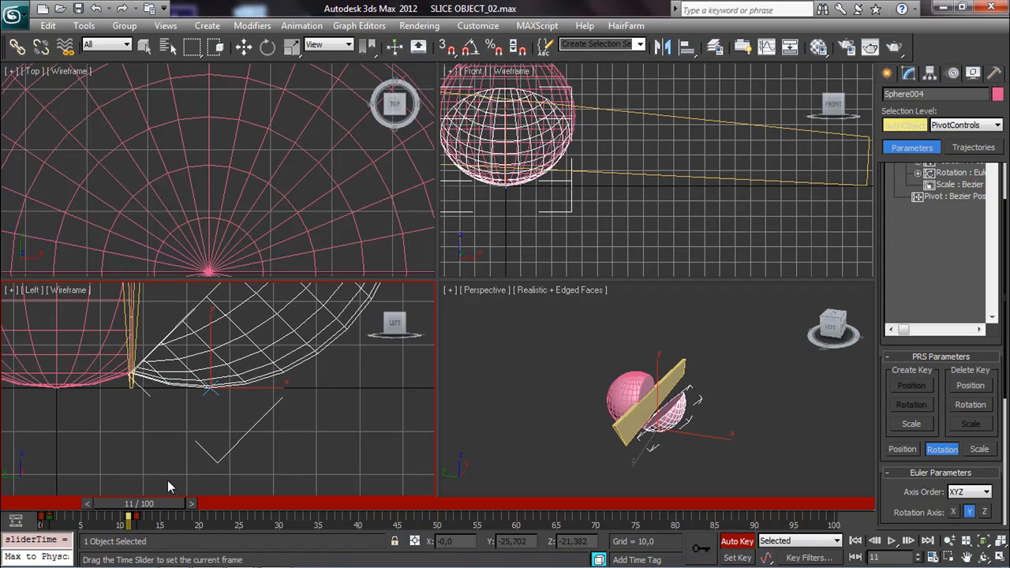
key("w")
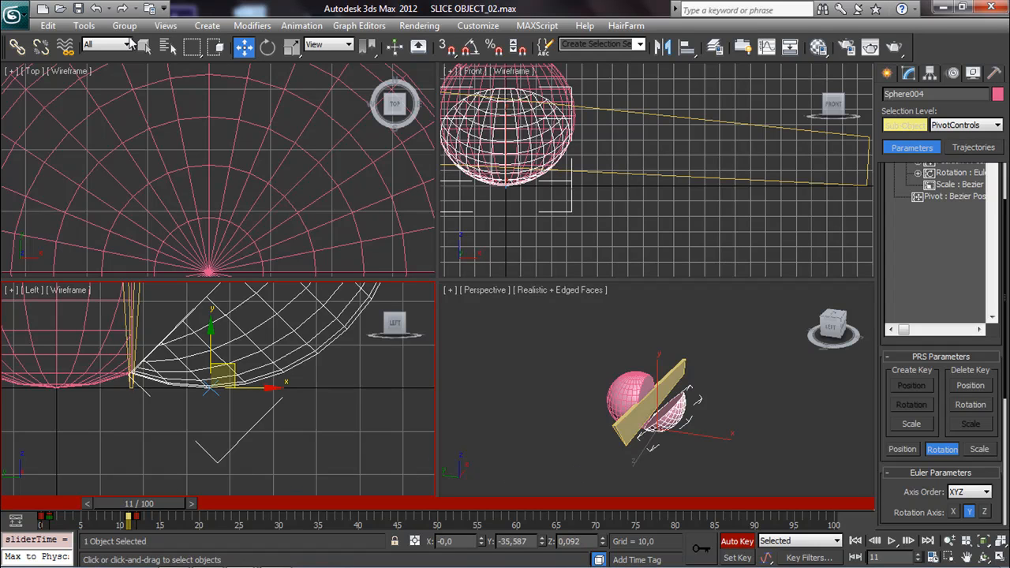
left_click(96, 8)
mouse_move(164, 505)
left_mouse_down()
mouse_move(61, 511)
mouse_move(171, 505)
left_mouse_up()
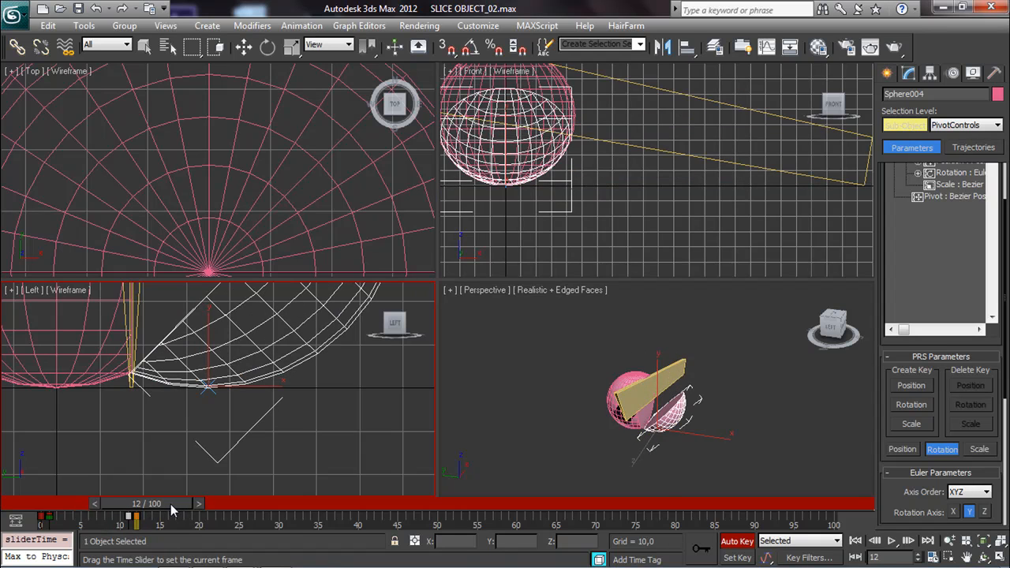
key("w")
Try rotating the section at frame 19 with pivot editing off, and undo back to before the pivot shift.
left_click_drag(171, 512, 233, 503)
left_click(923, 120)
key("e")
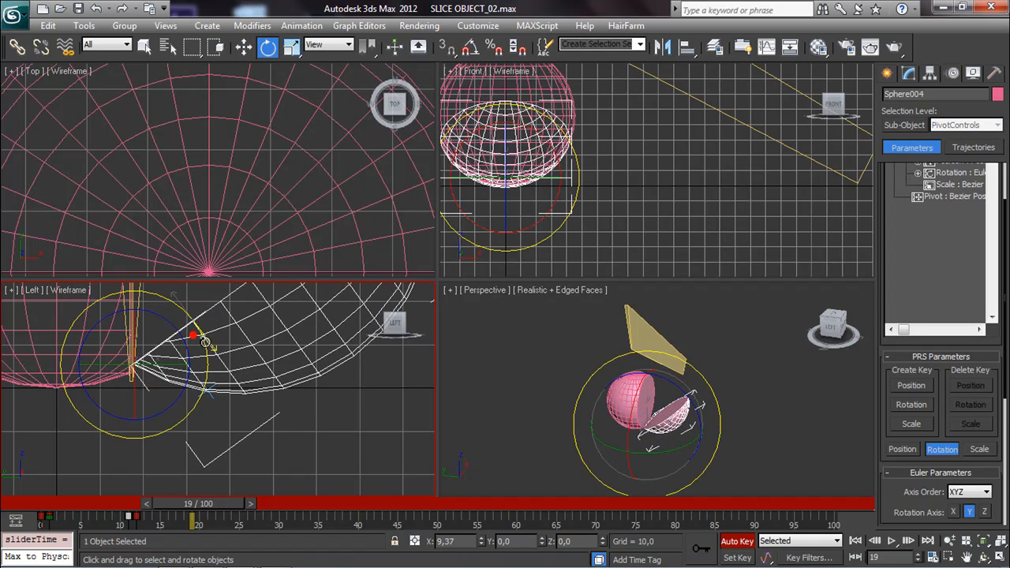
left_click_drag(190, 499, 131, 500)
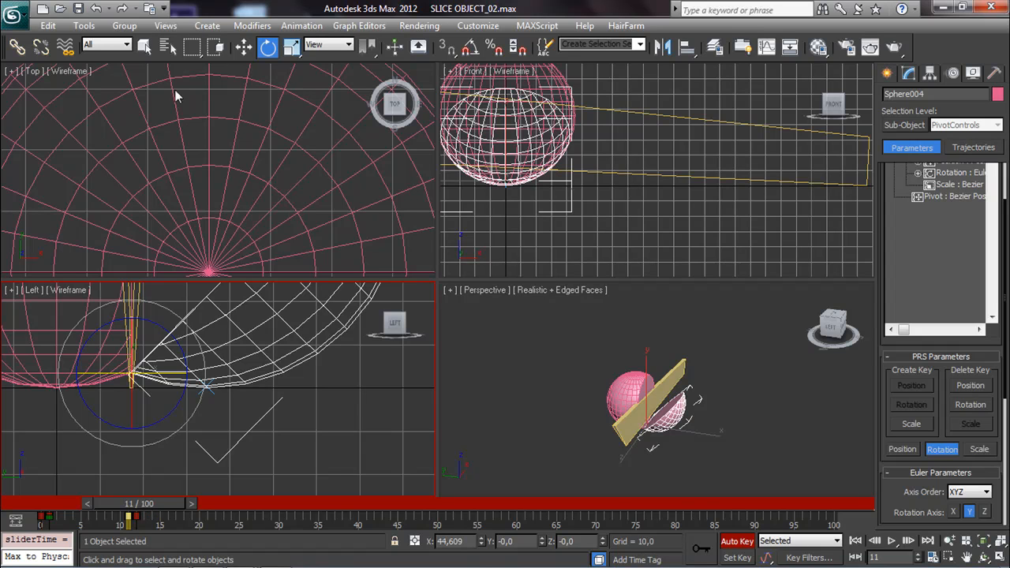
left_click(96, 9)
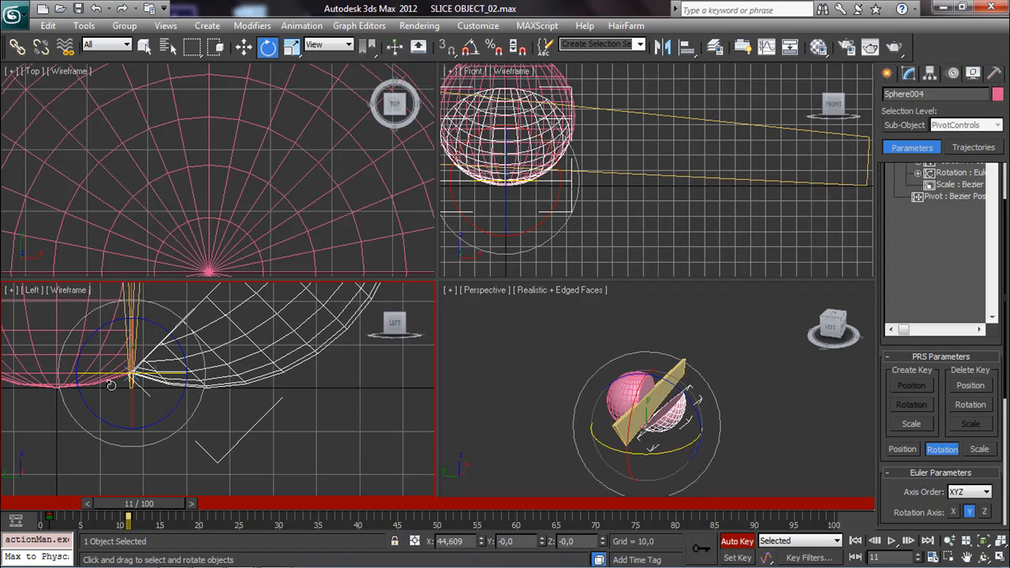
Try shifting the section's pivot to its ground contact point at frame 12 again, and undo the shift.
mouse_move(142, 504)
left_mouse_down()
mouse_move(59, 504)
mouse_move(155, 496)
left_mouse_up()
key("e")
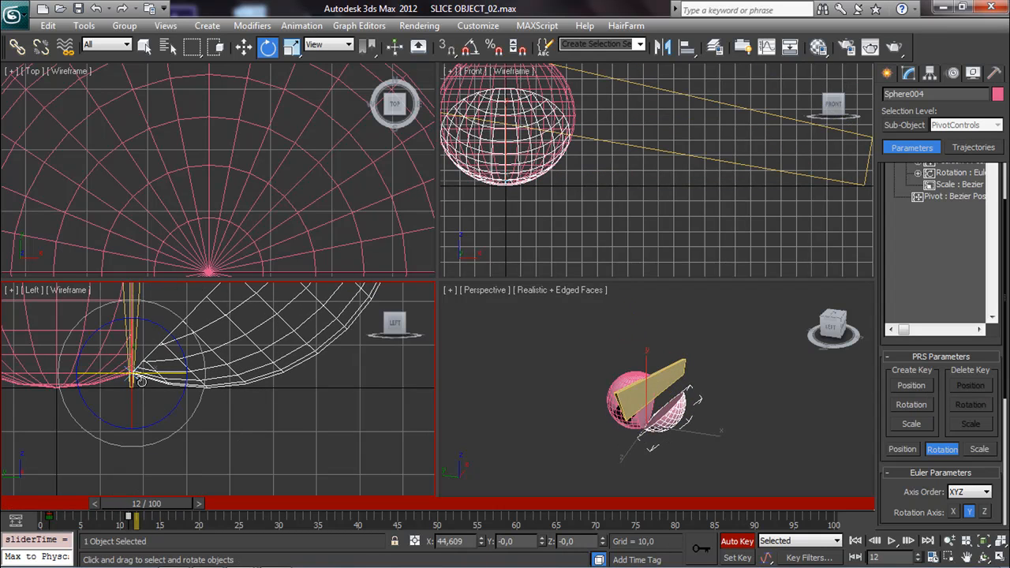
left_click(244, 46)
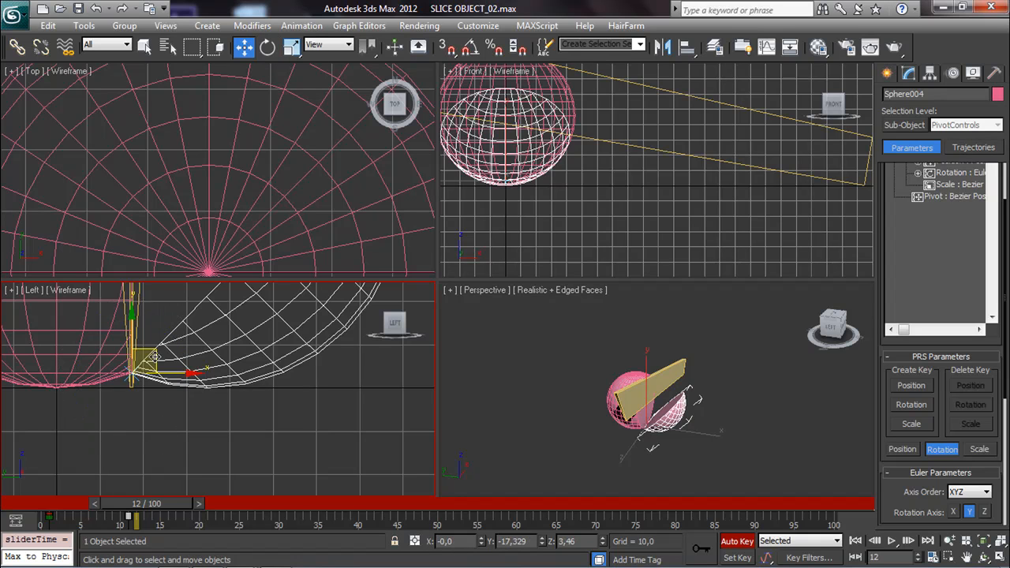
left_click(905, 126)
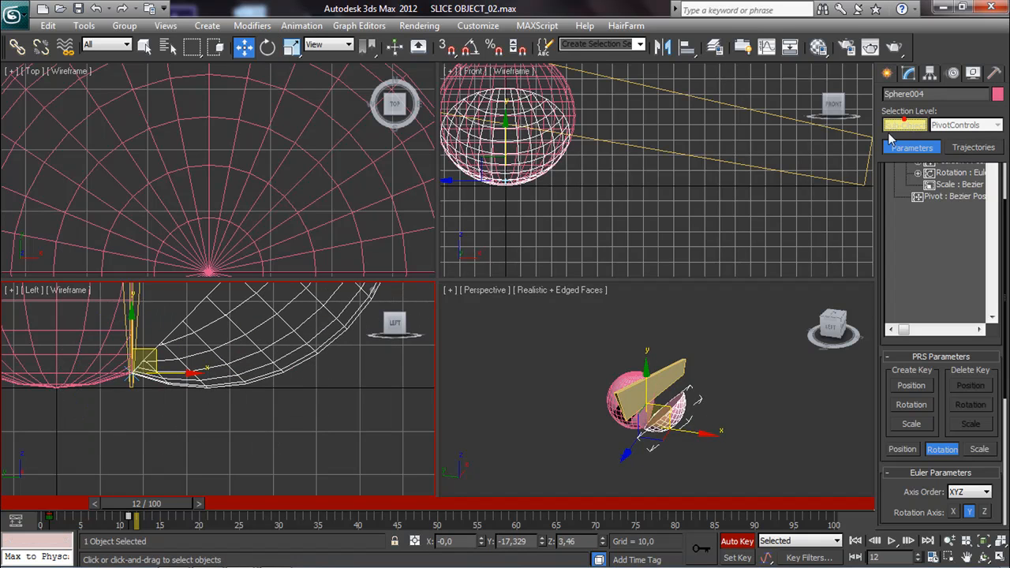
left_click_drag(158, 352, 234, 368)
left_click_drag(161, 513, 156, 510)
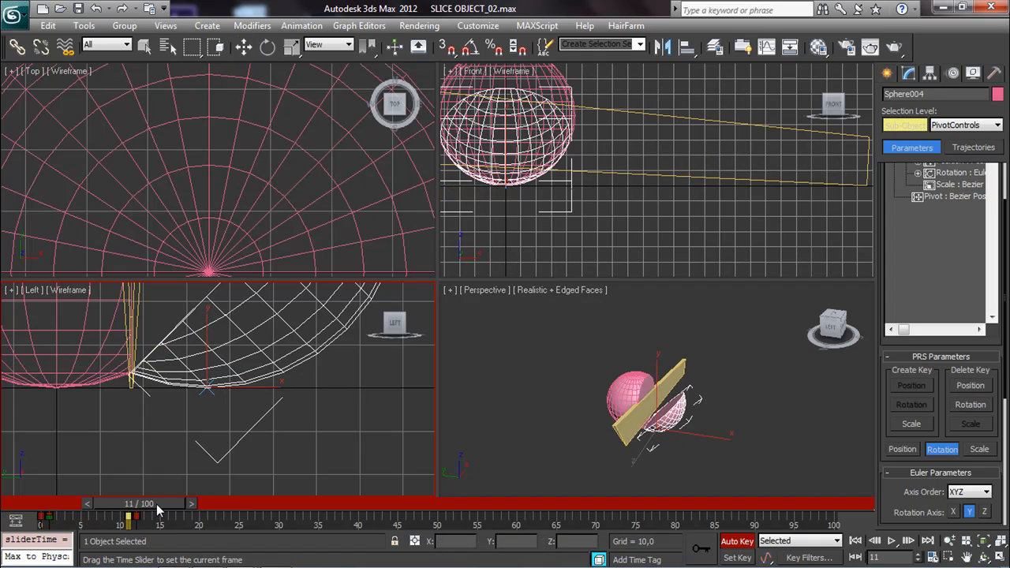
left_click(95, 8)
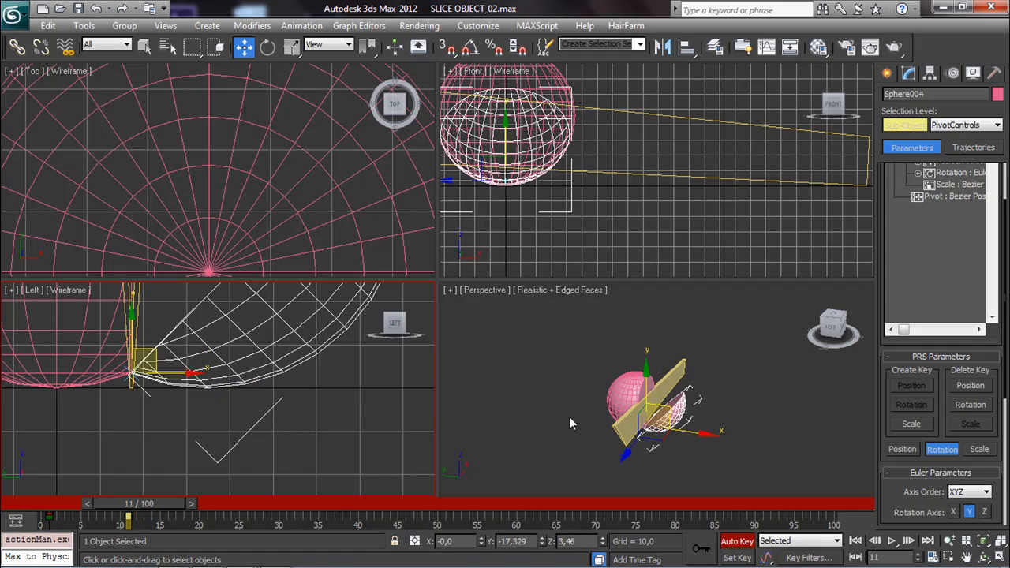
Key the section's rotation at frame 12 and move its pivot to the ground contact point, about Y -35.3, Z -0.1.
left_click(191, 504)
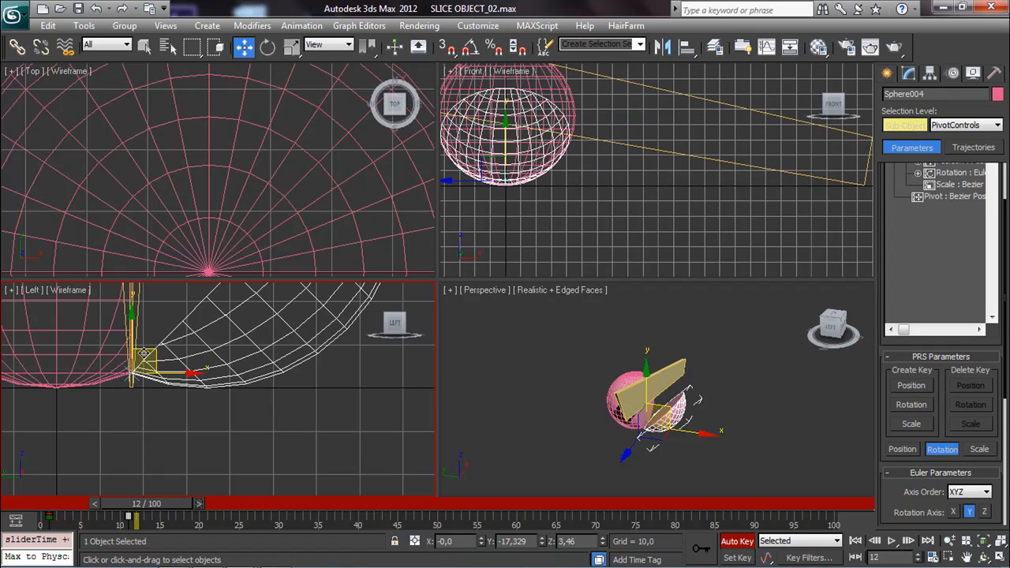
left_click(94, 504)
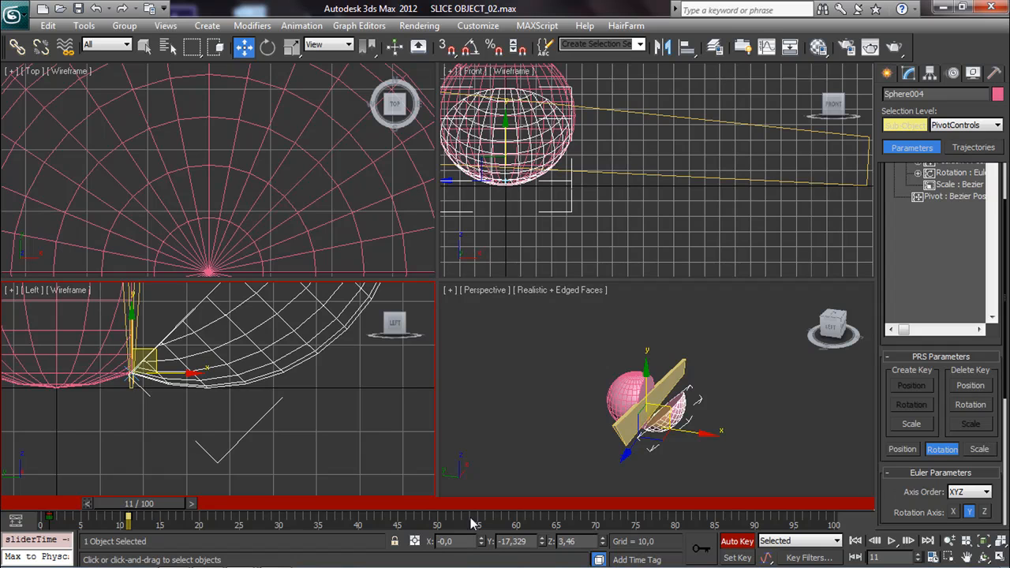
left_click_drag(176, 498, 49, 508)
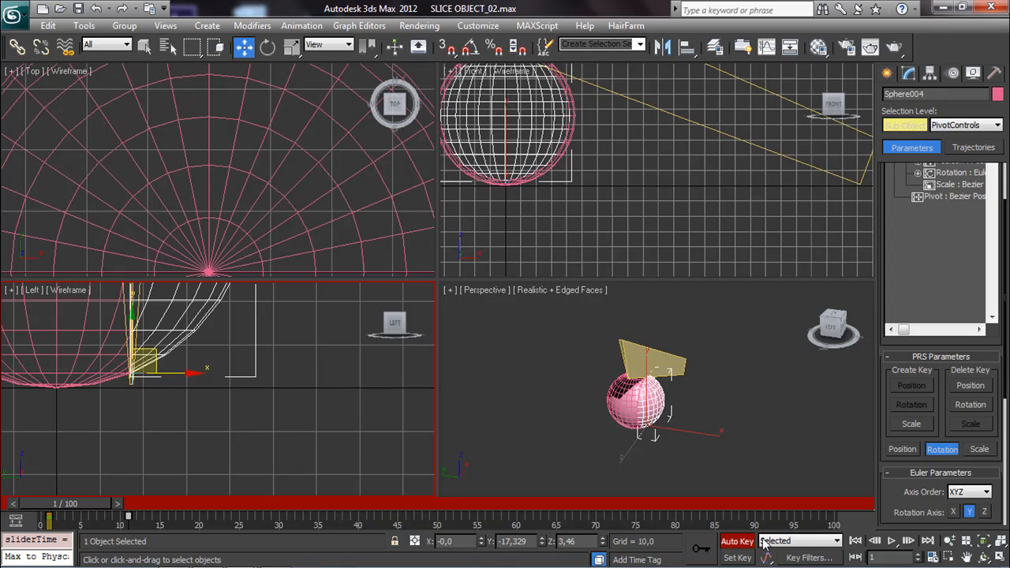
left_click_drag(84, 511, 156, 506)
key("w")
left_click(917, 401)
left_click_drag(157, 359, 235, 372)
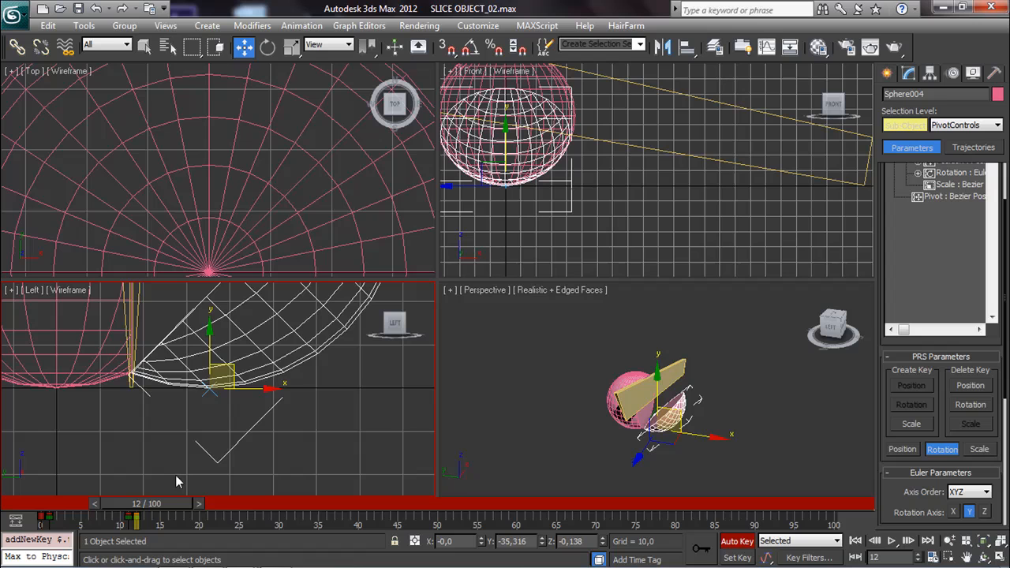
Move the section's starting pivot key from frame 0 to frame 11, keeping a key at frame 1.
left_click_drag(39, 517, 120, 514)
left_click(49, 517)
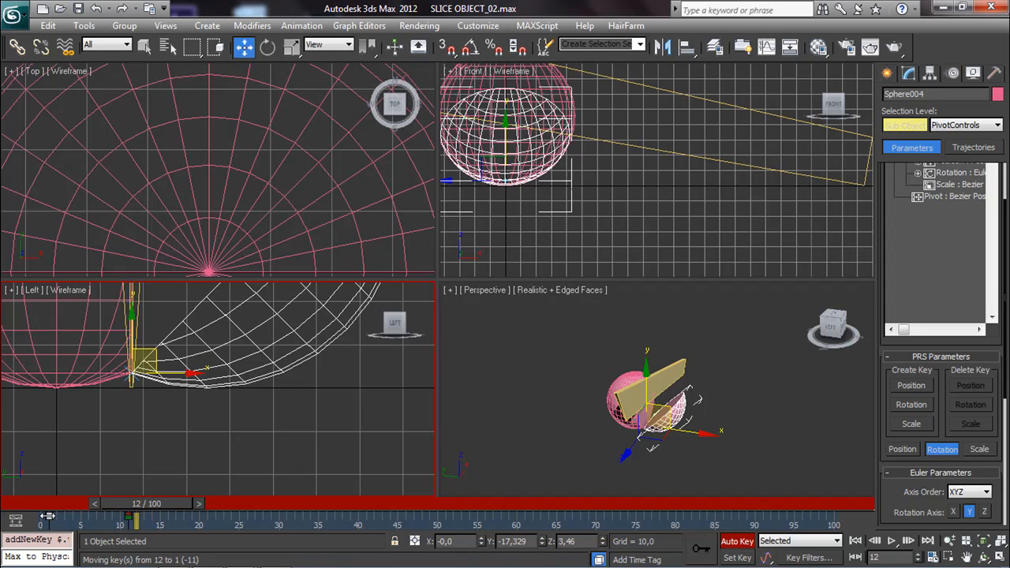
mouse_move(119, 501)
left_mouse_down()
mouse_move(140, 504)
mouse_move(119, 505)
left_mouse_up()
Create a position key for the section at frame 12 and move its pivot to about Y -34.5, Z -0.1.
key("w")
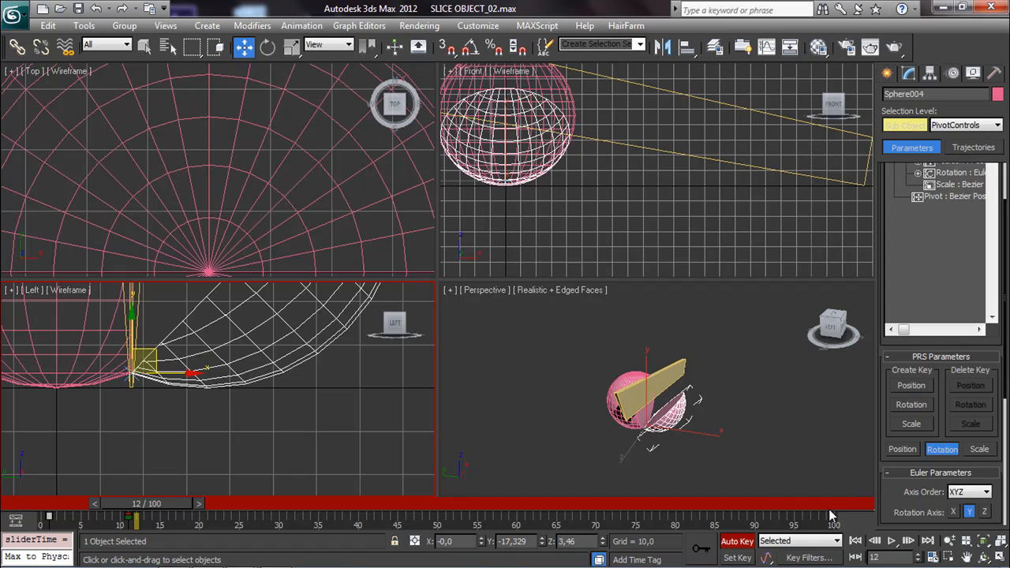
left_click(928, 390)
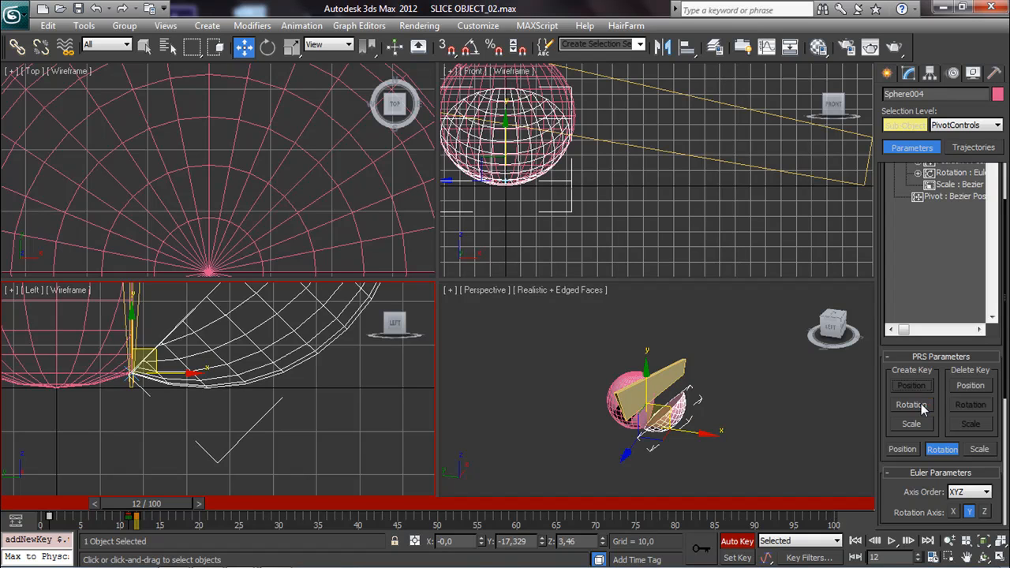
left_click_drag(154, 348, 229, 364)
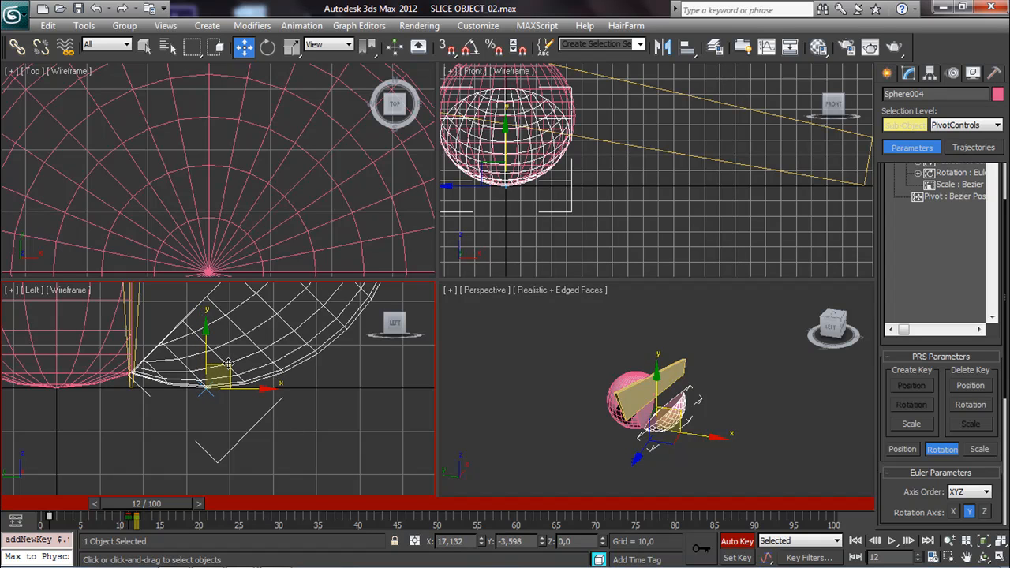
Leave the section's pivot sub-object level and rotate the section at frame 19 to about X 90.2°, flat face upward.
left_click_drag(150, 500, 211, 501)
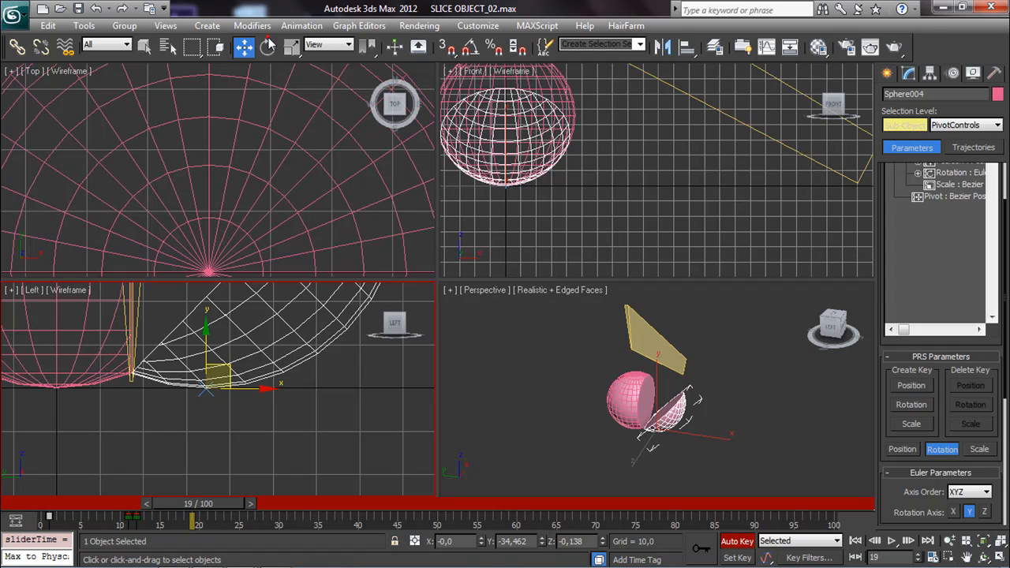
left_click(900, 126)
left_click(288, 48)
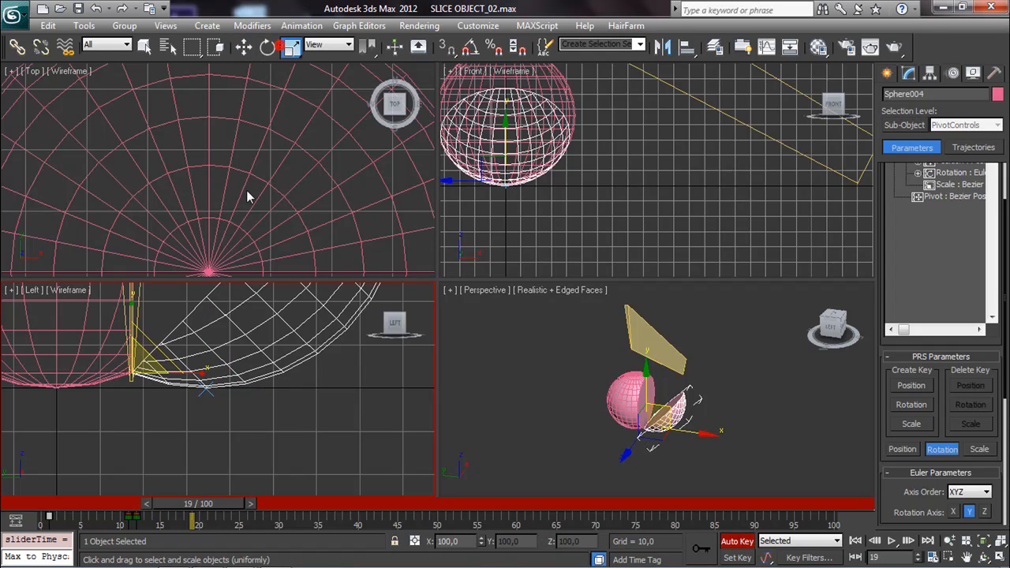
left_click(268, 46)
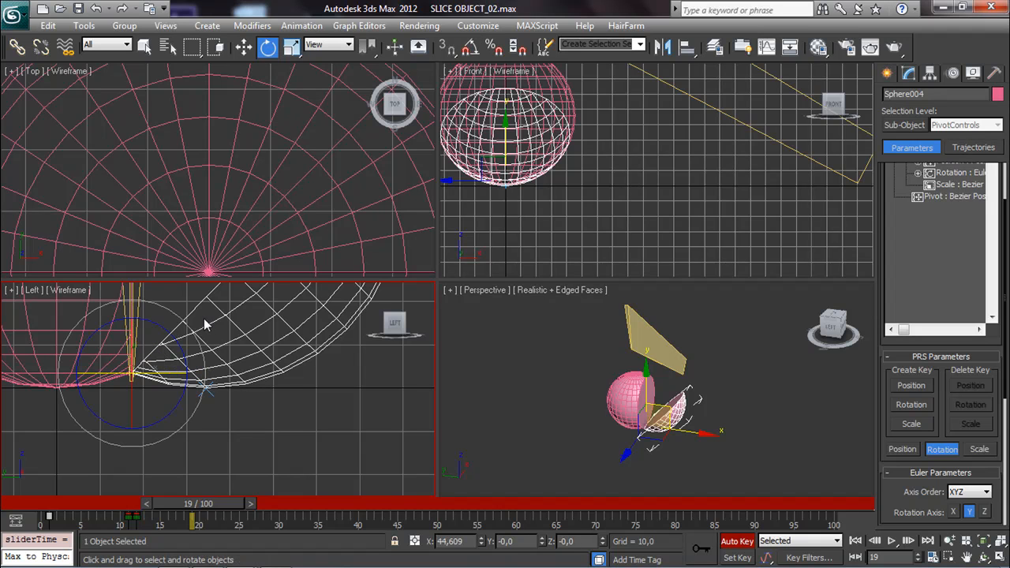
left_click_drag(177, 328, 226, 361)
Reset the section's absolute X rotation to 0 at frame 1 with the Rotate Transform Type-In.
left_click_drag(192, 511, 57, 464)
key("e")
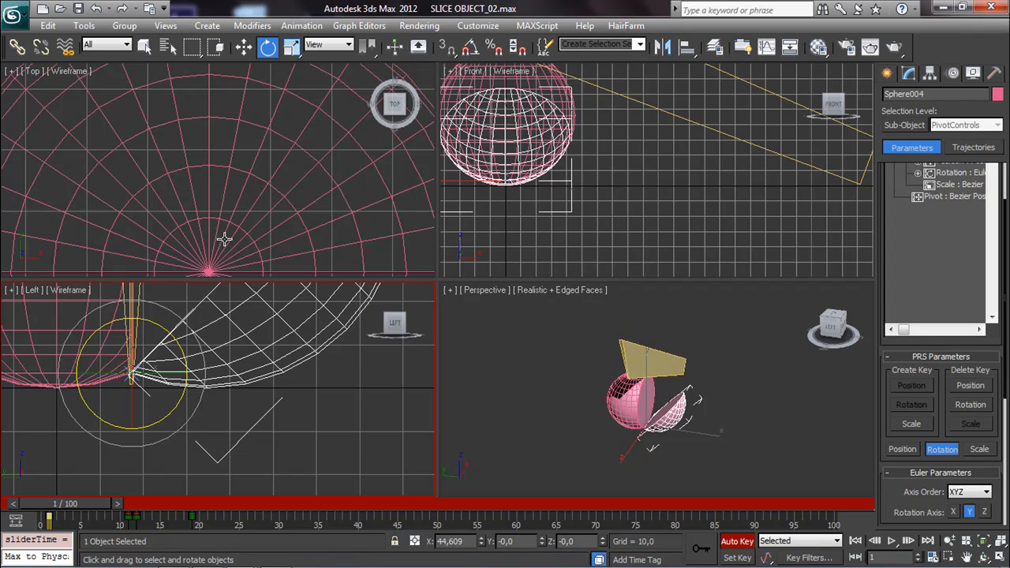
right_click(269, 48)
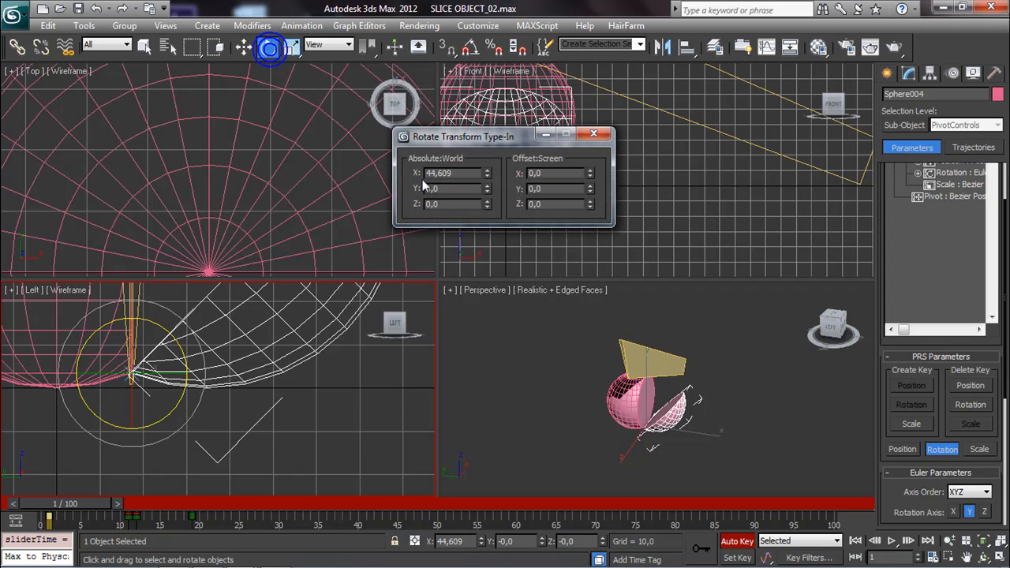
right_click(485, 173)
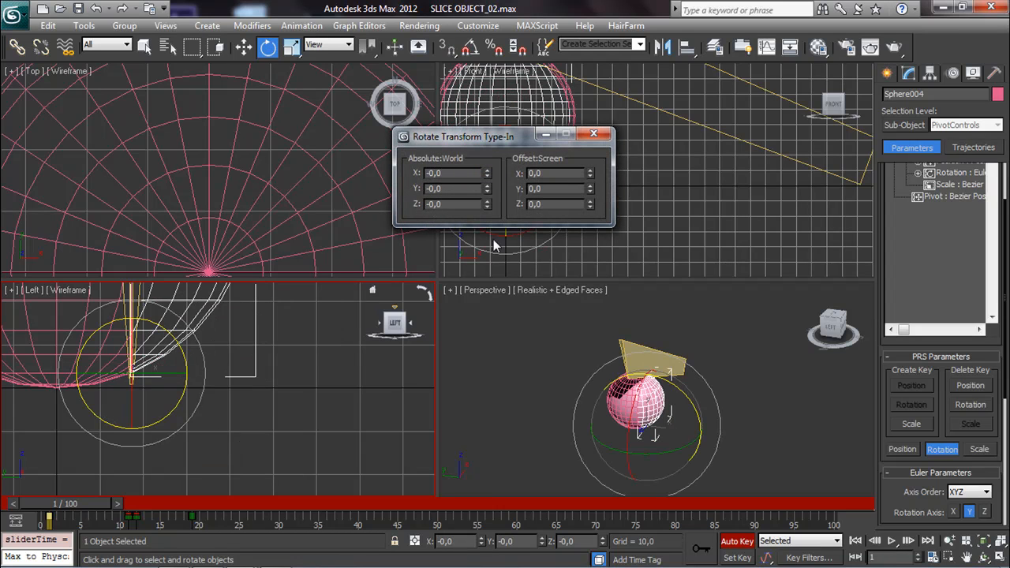
left_click(593, 133)
Raise the section at frame 19 until it rests on the ground line, at about Z 28.5.
left_click_drag(66, 505, 192, 510)
key("e")
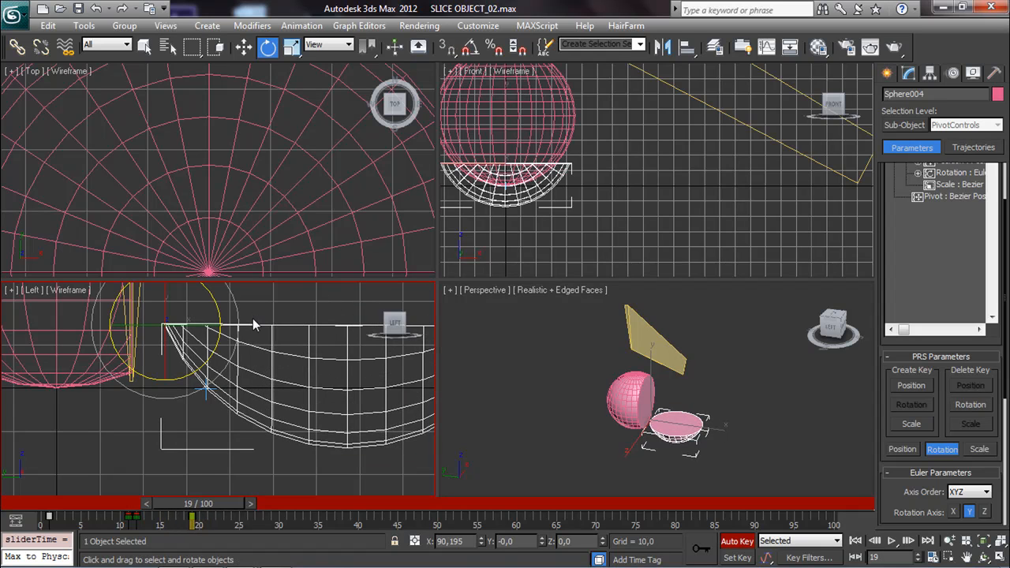
left_click(243, 48)
scroll(255, 327, "down", 5)
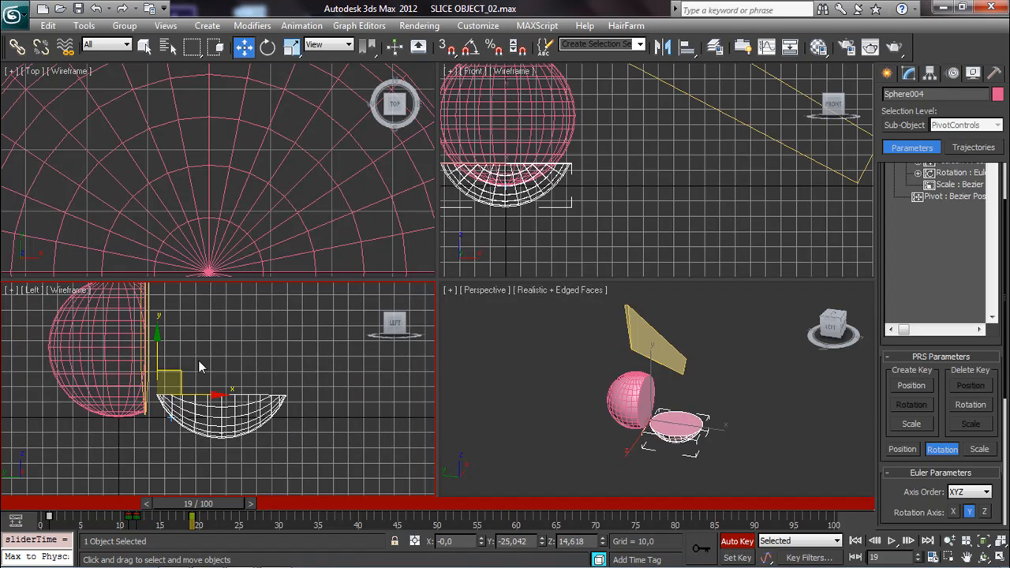
left_click_drag(156, 344, 156, 320)
key("z")
middle_click_drag(262, 435, 263, 382)
scroll(262, 369, "up", 2)
mouse_move(242, 403)
left_mouse_down()
mouse_move(243, 394)
mouse_move(240, 404)
left_mouse_up()
Raise the section at frame 16 so its lowest edge meets the ground line.
left_click_drag(229, 500, 203, 497)
key("w")
scroll(182, 455, "down", 5)
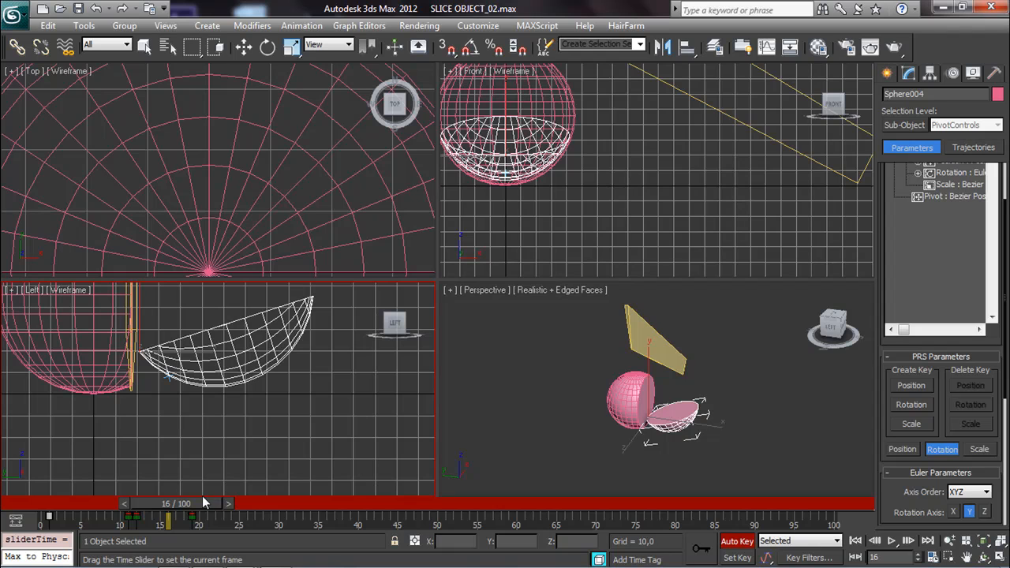
key("w")
left_click_drag(140, 306, 242, 408)
scroll(208, 404, "up", 5)
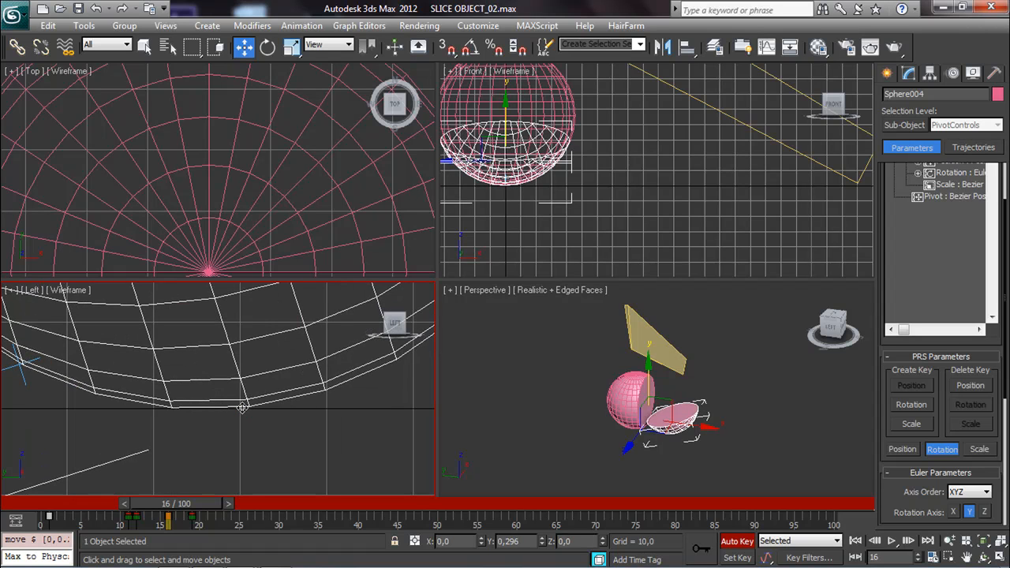
scroll(211, 457, "down", 5)
Move the section's pivot to its ground contact point at frame 20, about Y -67.0, Z 0.0, and create a position key.
left_click_drag(192, 506, 224, 502)
key("w")
scroll(216, 423, "up", 5)
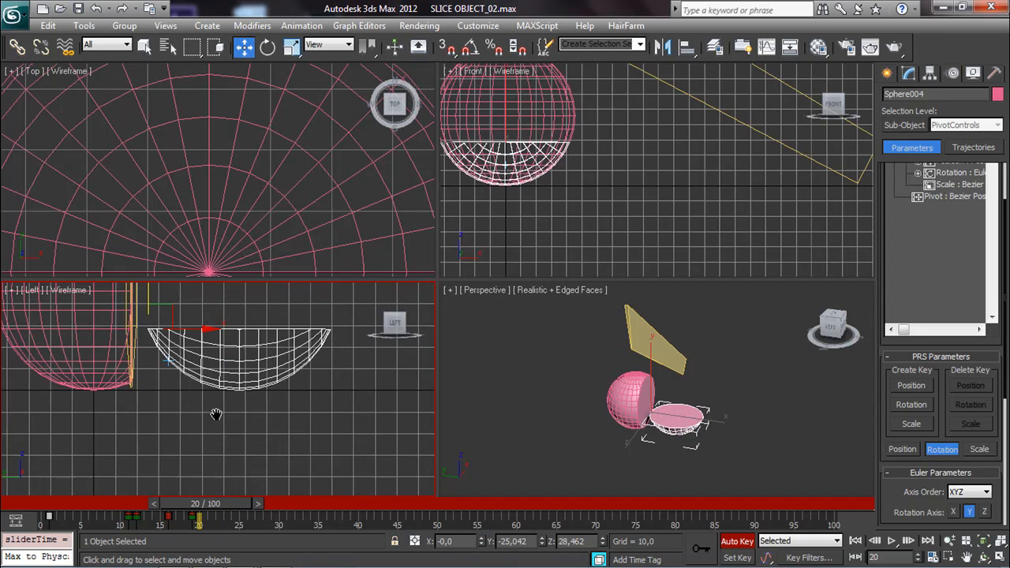
left_click(892, 128)
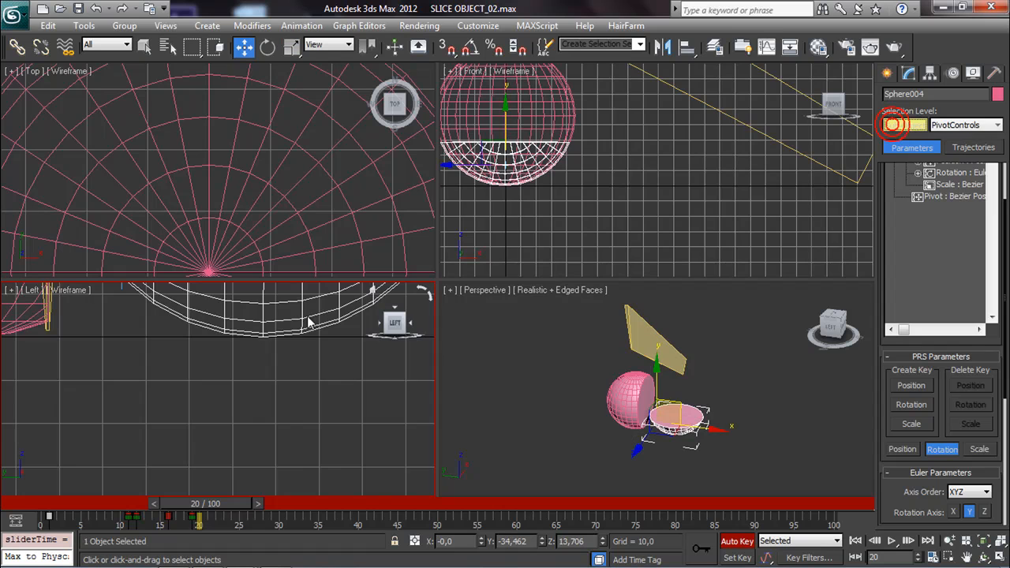
middle_click_drag(401, 292, 249, 409)
left_click_drag(150, 340, 293, 399)
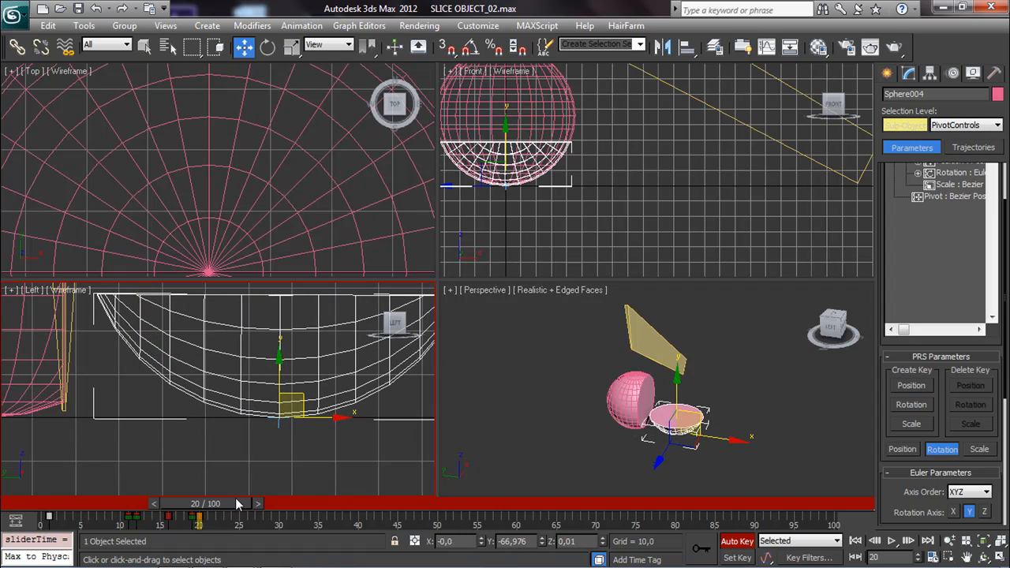
left_click(913, 386)
Tilt the section outward at frame 29 to about X 98.9°, rotating it around the ground pivot.
left_click_drag(231, 510, 298, 507)
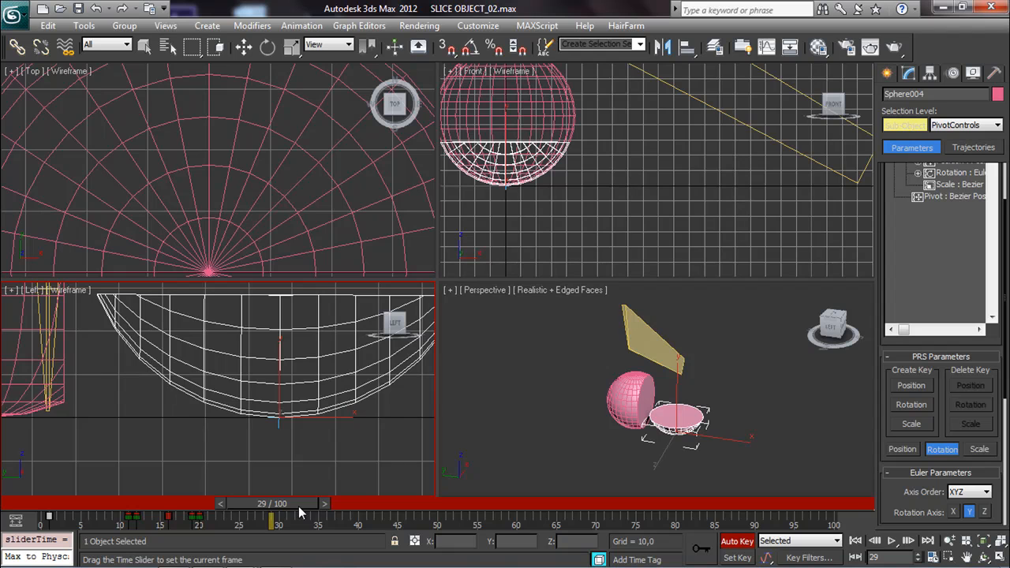
key("w")
left_click(913, 125)
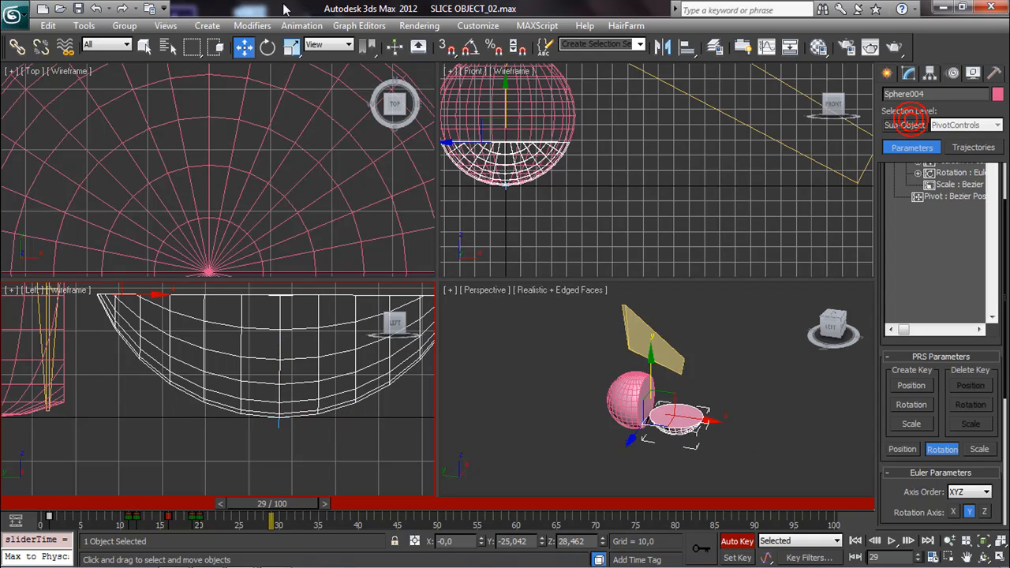
left_click(267, 47)
scroll(260, 312, "down", 5)
left_click_drag(229, 332, 253, 346)
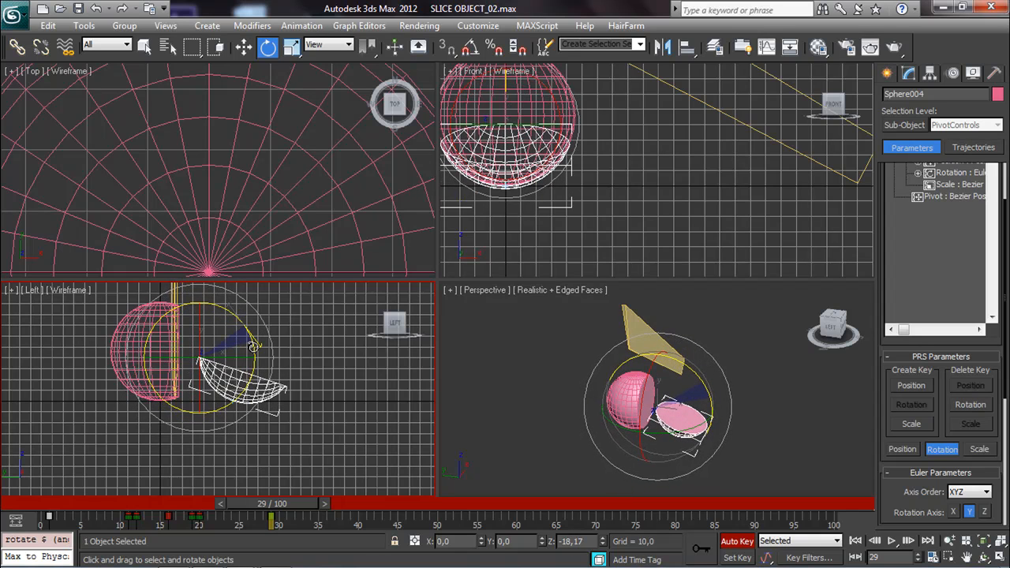
scroll(237, 417, "up", 6)
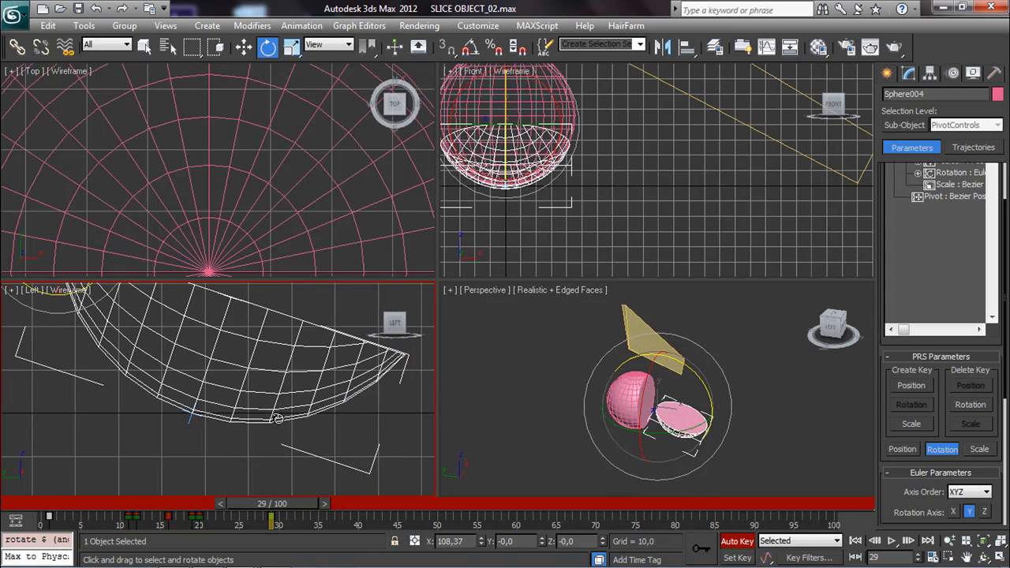
left_click_drag(139, 336, 151, 326)
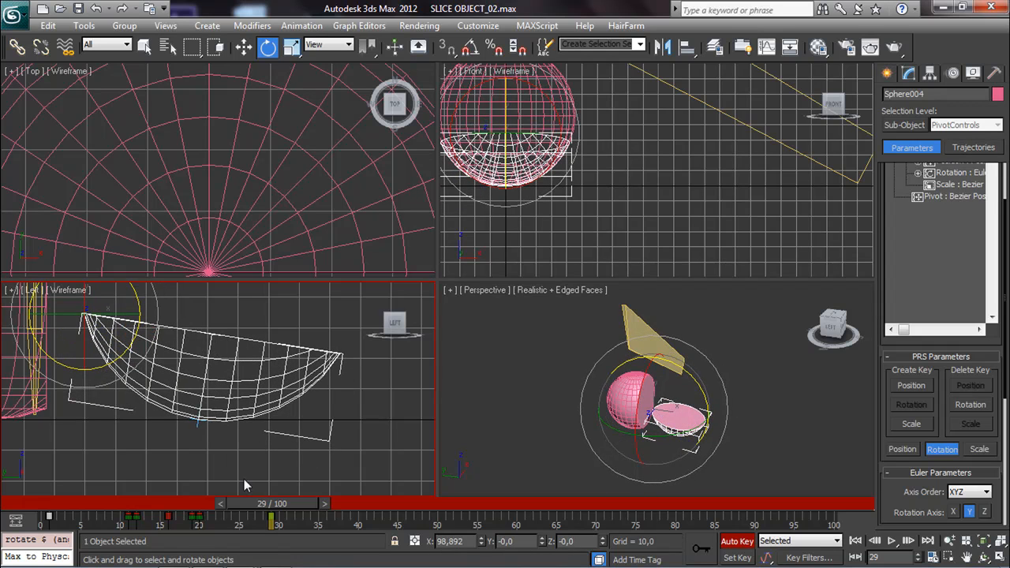
Rock the section back at frame 38 and outward at frame 46, and level it at frame 51.
left_click_drag(282, 511, 347, 501)
left_click_drag(41, 344, 254, 479)
left_click_drag(350, 509, 406, 503)
left_click_drag(114, 341, 127, 351)
left_click_drag(417, 506, 457, 504)
left_click_drag(23, 314, 20, 316)
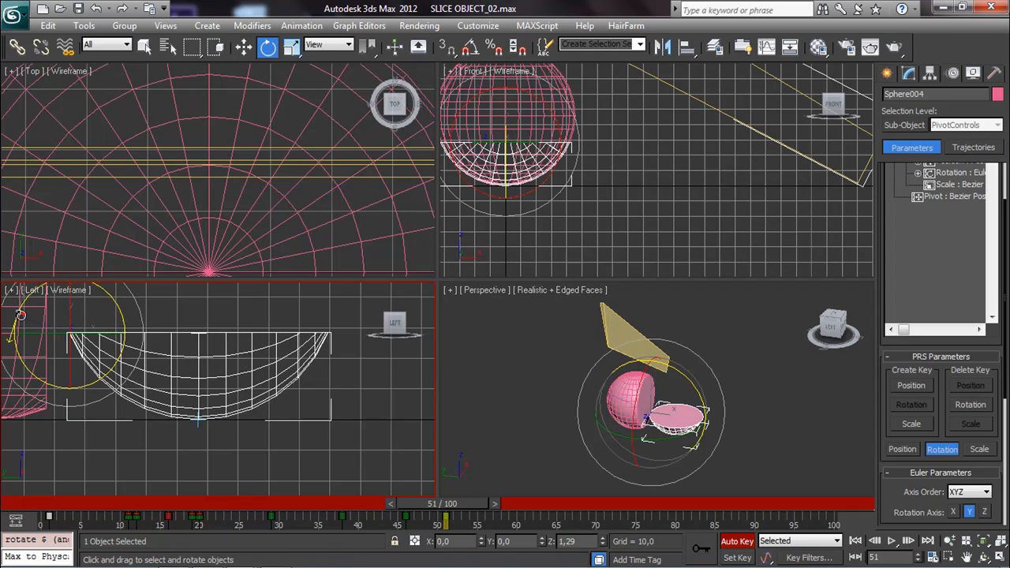
left_click(246, 439)
Turn off Auto Key and play the animation in the Perspective view.
left_click(736, 542)
left_click(802, 443)
left_click(892, 541)
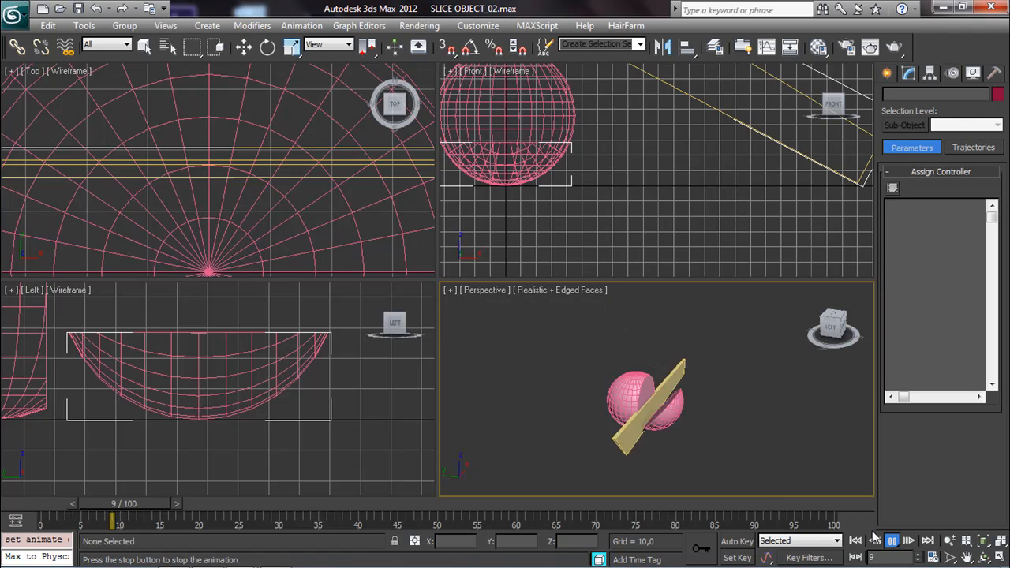
With Auto Key on, raise the section at frame 16 by about 5.6 units so it meets the ground line.
left_click_drag(507, 504, 159, 512)
key("e")
left_click(190, 406)
key("e")
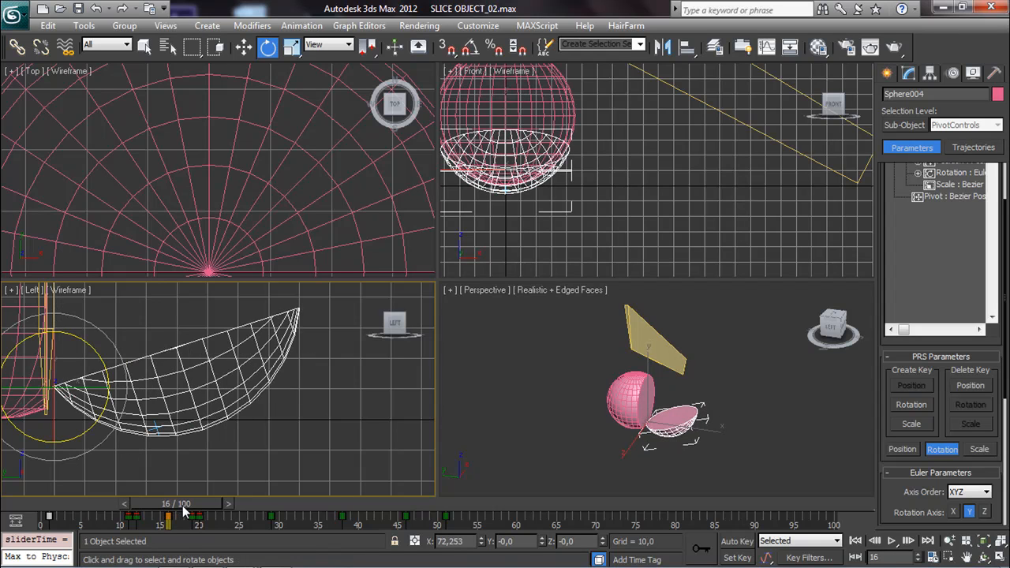
left_click(727, 543)
left_click(245, 47)
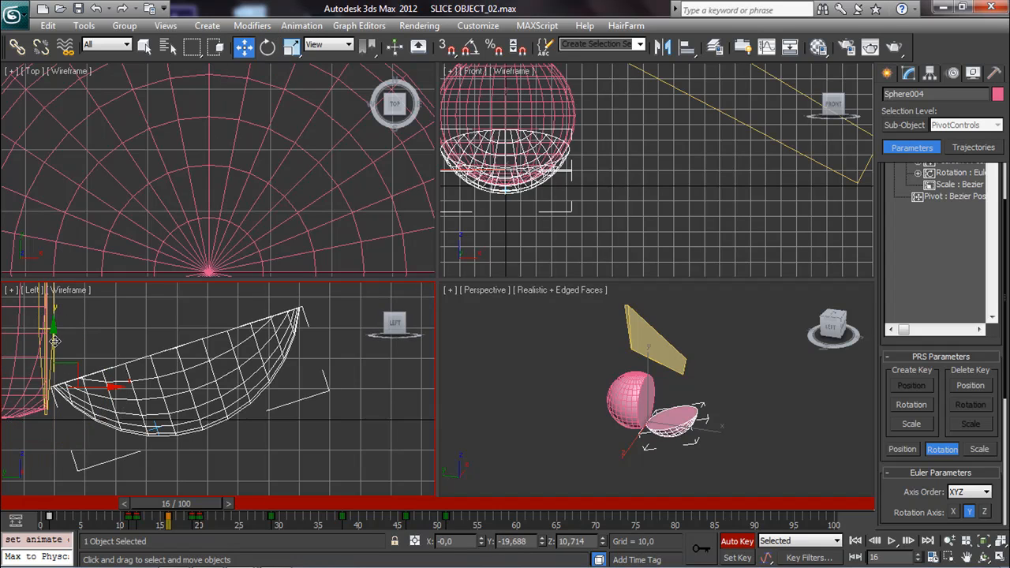
left_click_drag(52, 340, 58, 324)
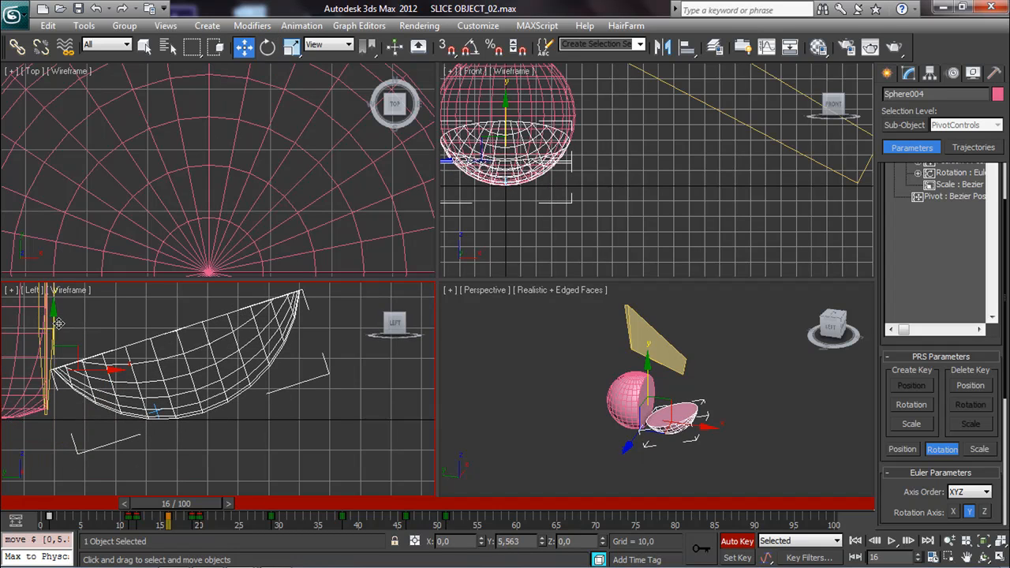
Move the section's rocking keys earlier, to frames 27, 34, 42 and 47, and play the animation in the Perspective view.
left_click_drag(159, 497, 219, 492)
key("w")
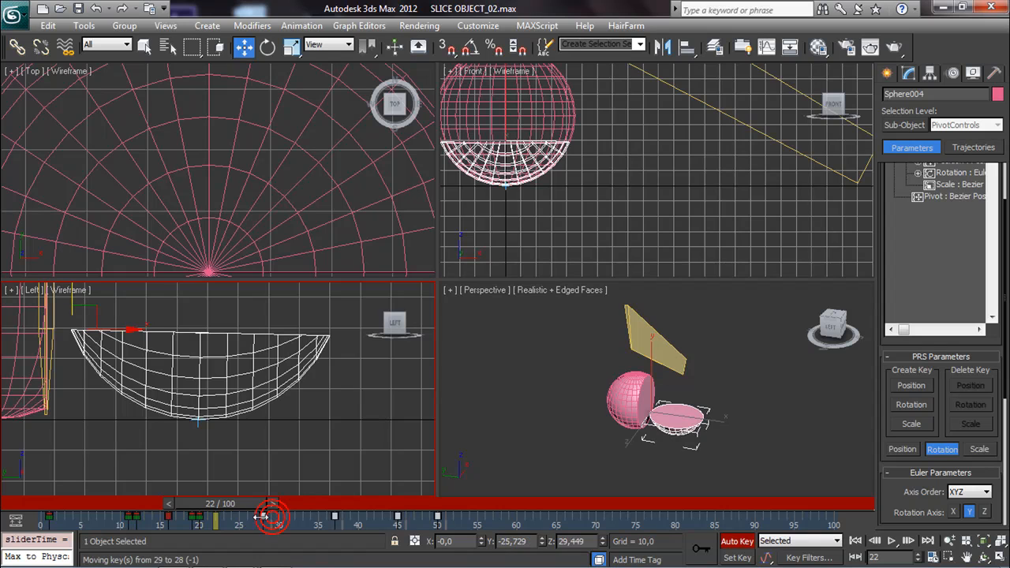
left_click_drag(257, 516, 431, 479)
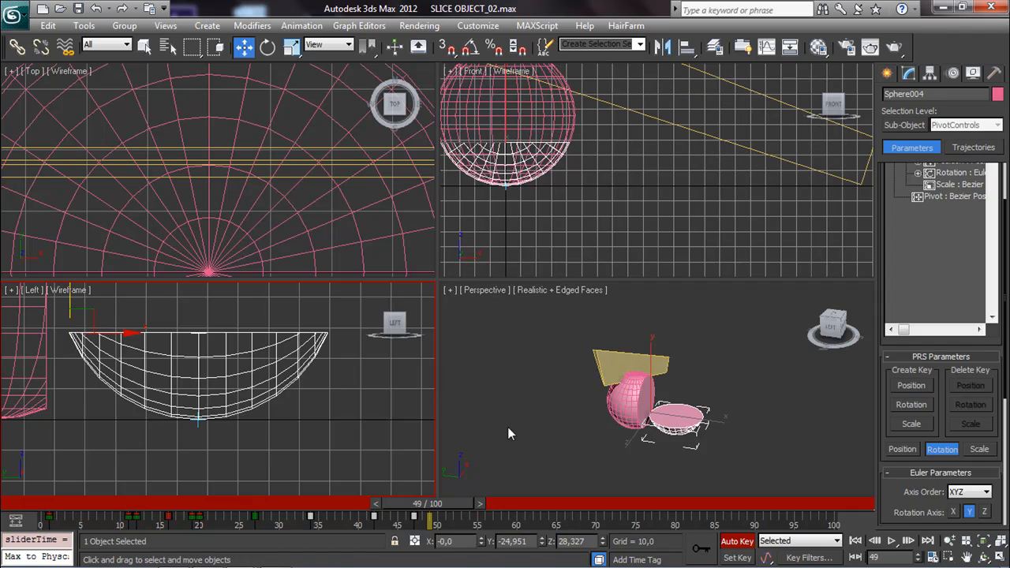
left_click(519, 420)
left_click(891, 540)
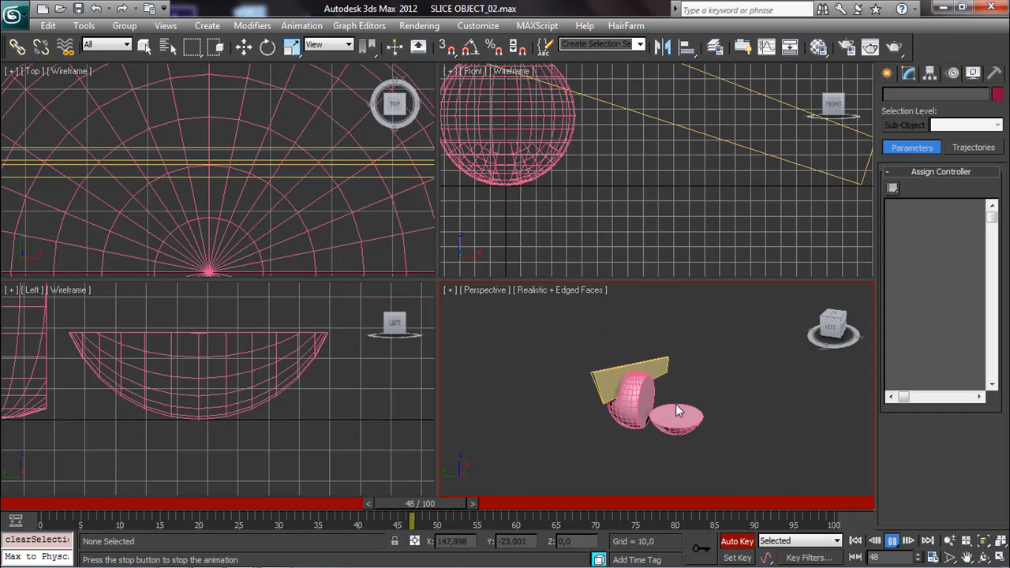
Shift the section's keys after frame 1 earlier, to frames 9, 10, 12, 15, 16, 23, 30, 38 and 43, and play the animation.
left_click_drag(242, 503, 158, 504)
key("w")
left_click(80, 335)
key("w")
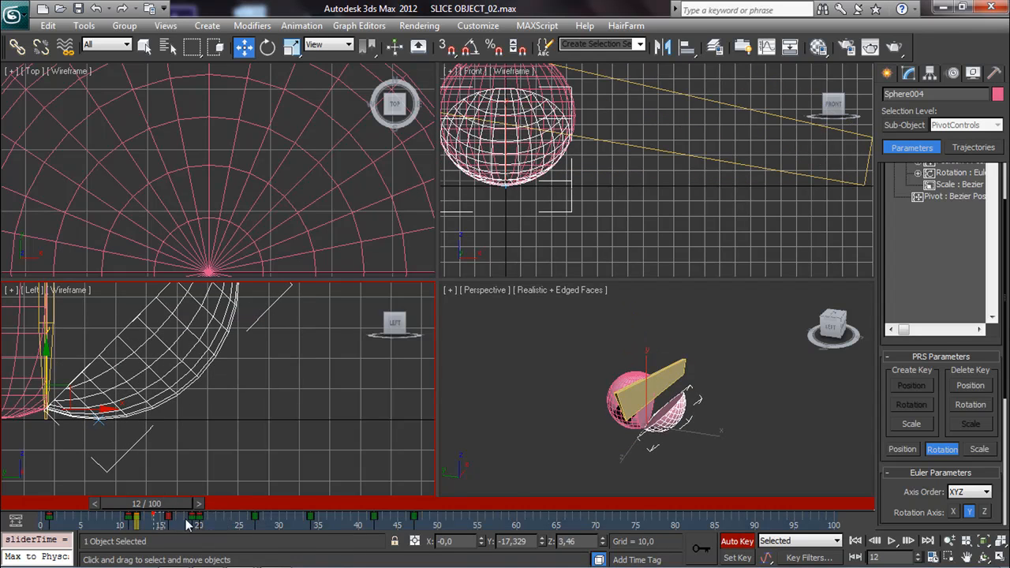
left_click_drag(158, 518, 276, 526)
left_click_drag(128, 516, 113, 517)
left_click(786, 447)
left_click(892, 541)
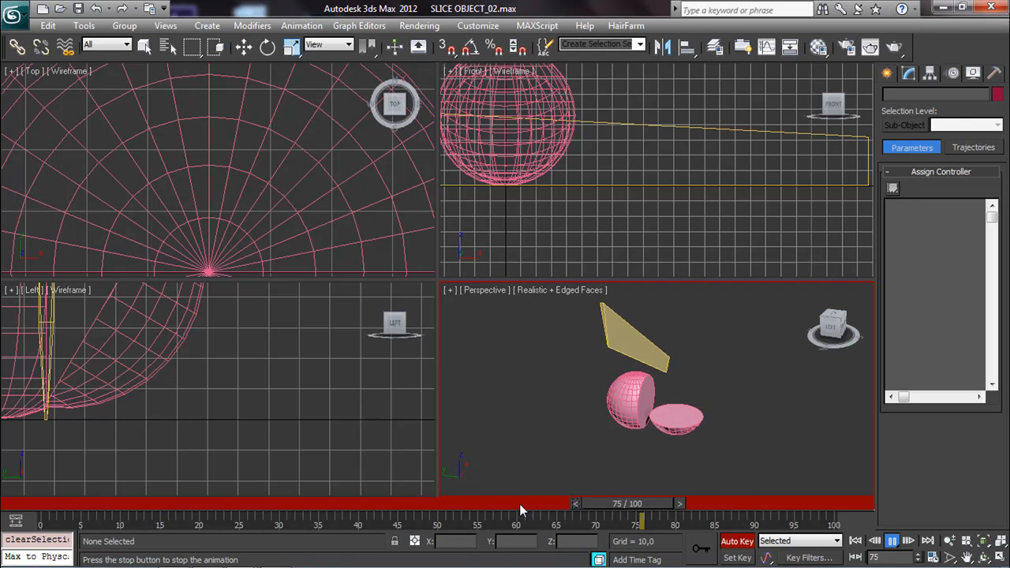
left_click(545, 507)
Rotate the section slightly further outward at frame 23 to strengthen its first rocking tilt.
left_click(692, 420)
left_click_drag(513, 504, 219, 511)
key("w")
left_click(241, 408)
left_click(267, 49)
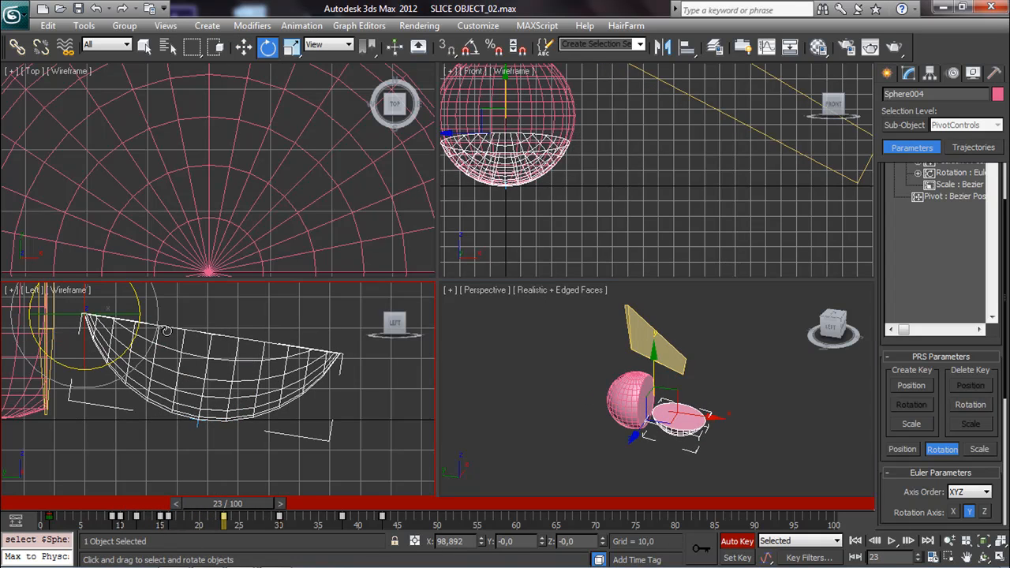
left_click_drag(137, 335, 139, 347)
Rotate the section about 4.3° further back at frame 30 and play the animation in the Perspective view.
mouse_move(229, 505)
left_mouse_down()
mouse_move(445, 502)
mouse_move(248, 501)
left_mouse_up()
right_click(511, 454)
left_click(512, 453)
left_click(275, 390)
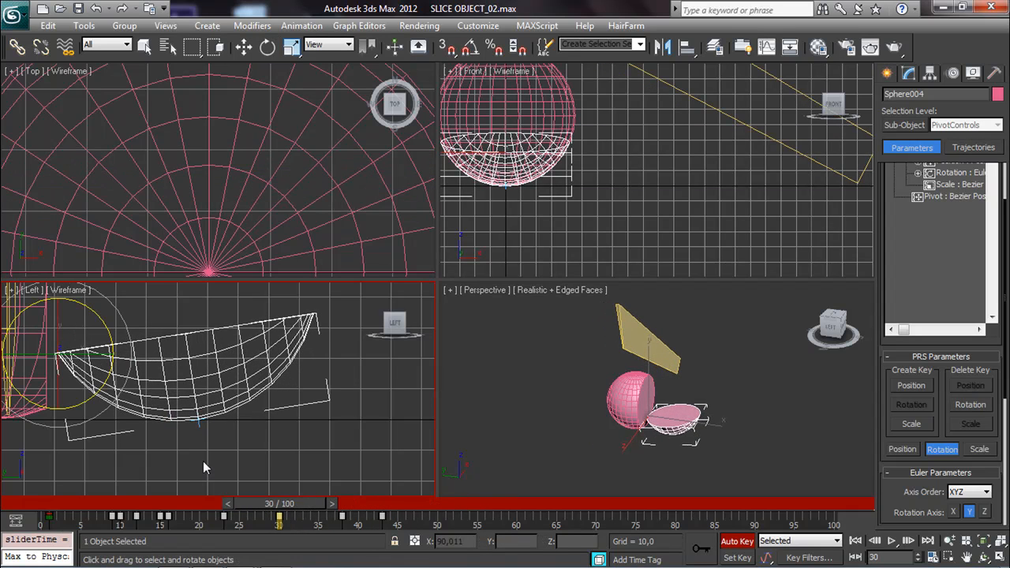
key("e")
left_click_drag(16, 318, 11, 320)
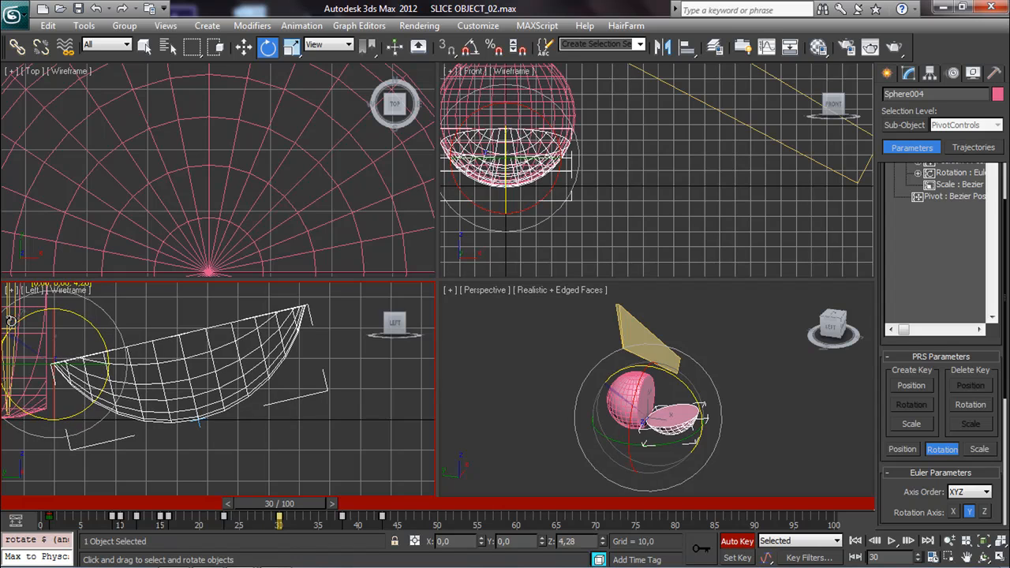
left_click(801, 417)
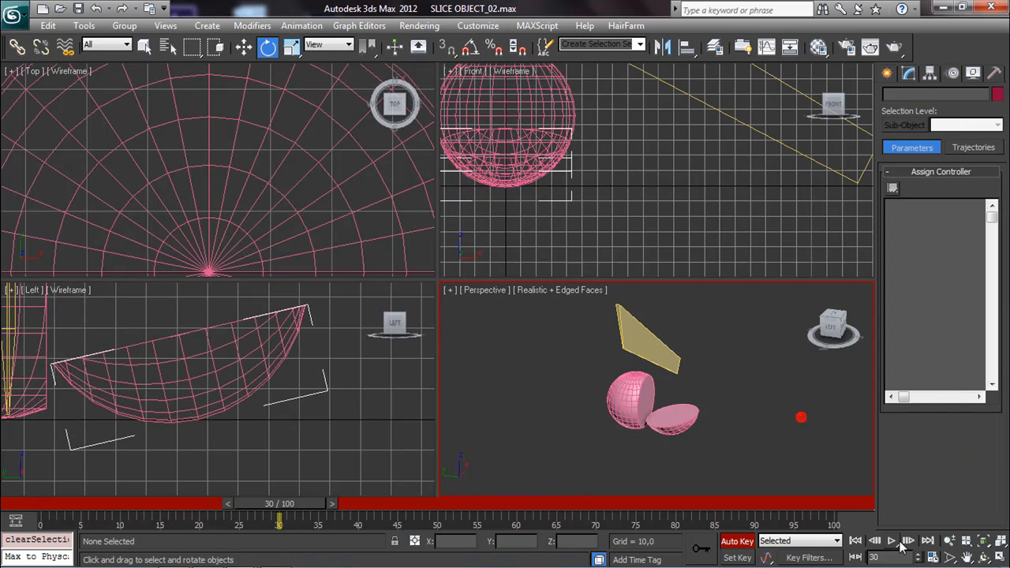
left_click(890, 542)
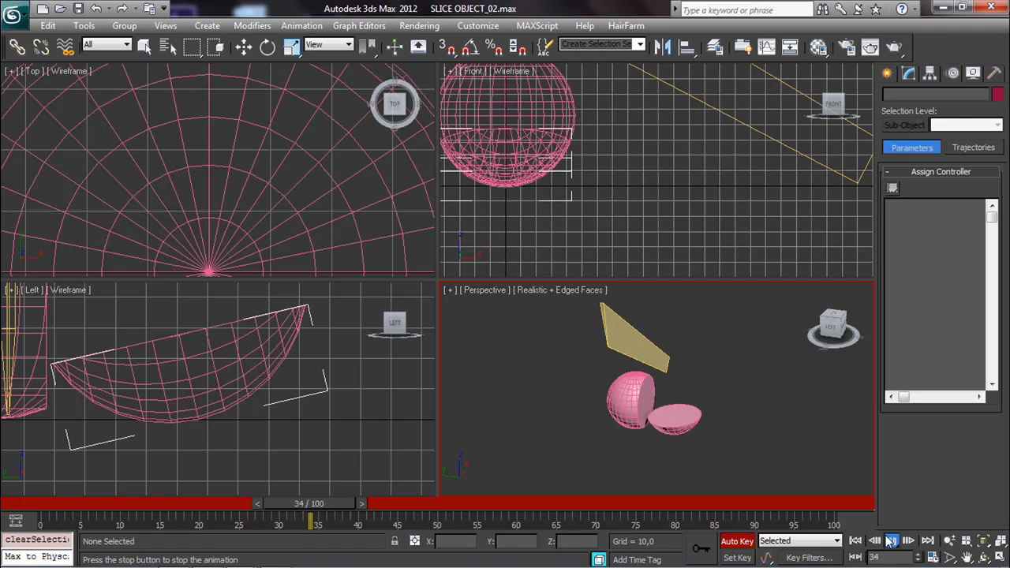
Select the section at frame 27 and open its animation curves in the Curve Editor.
left_click_drag(583, 501, 251, 406)
key("e")
left_click(251, 406)
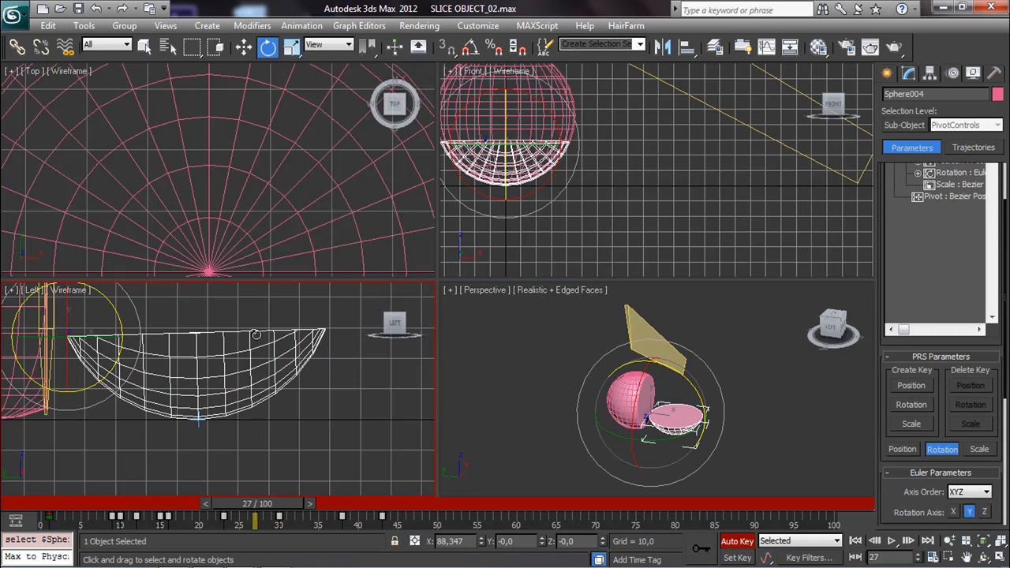
left_click(768, 49)
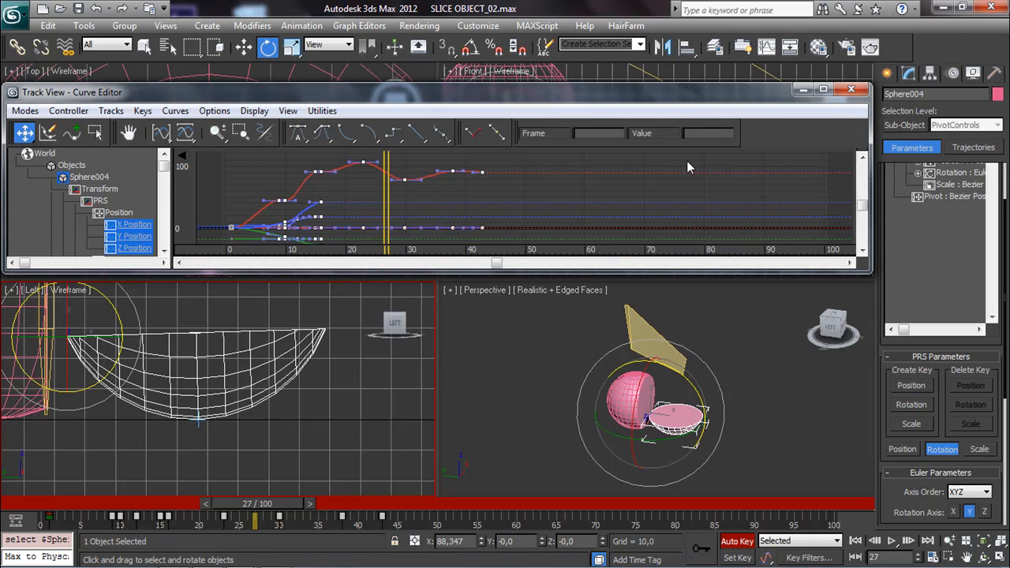
Switch the Track View from the Curve Editor to the Dope Sheet and expand the selected section's X, Y and Z rotation tracks.
left_click(25, 110)
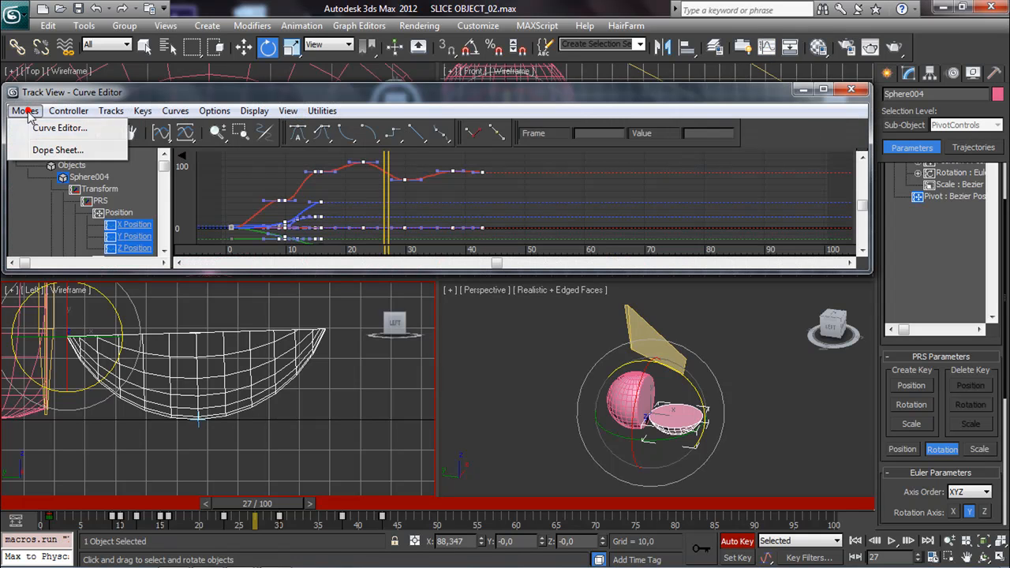
left_click(49, 149)
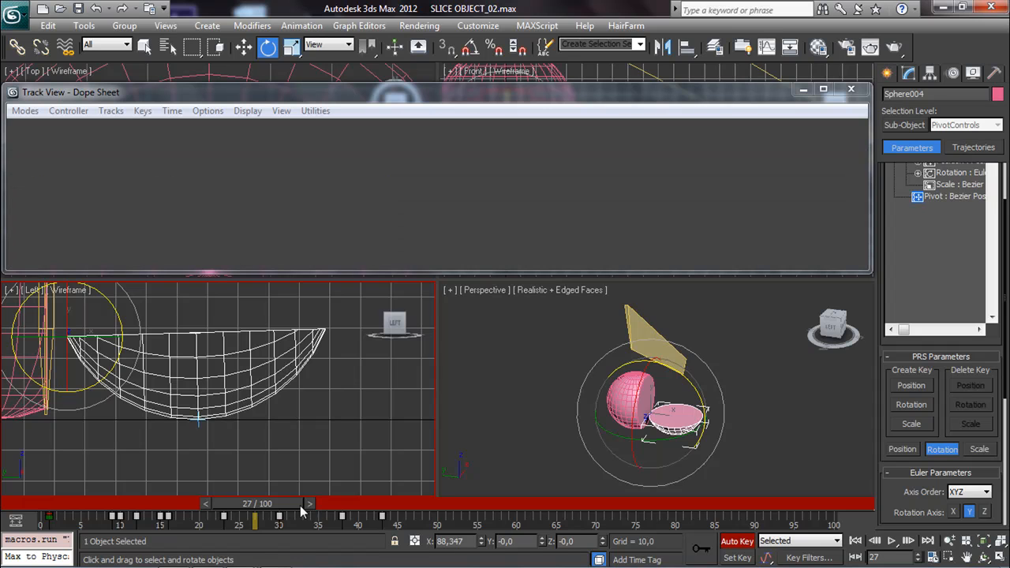
left_click_drag(229, 505, 158, 505)
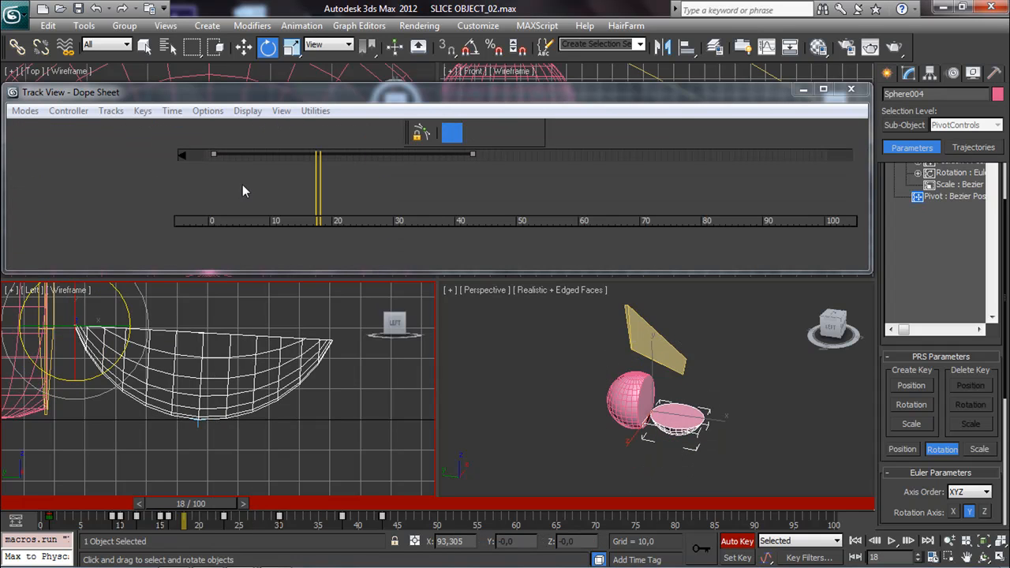
left_click(28, 153)
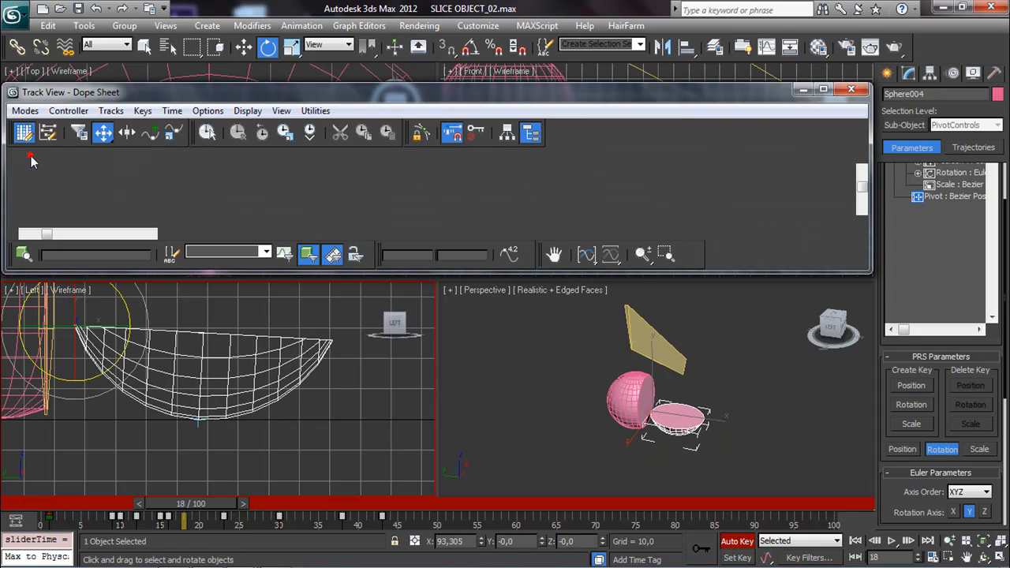
left_click(38, 166)
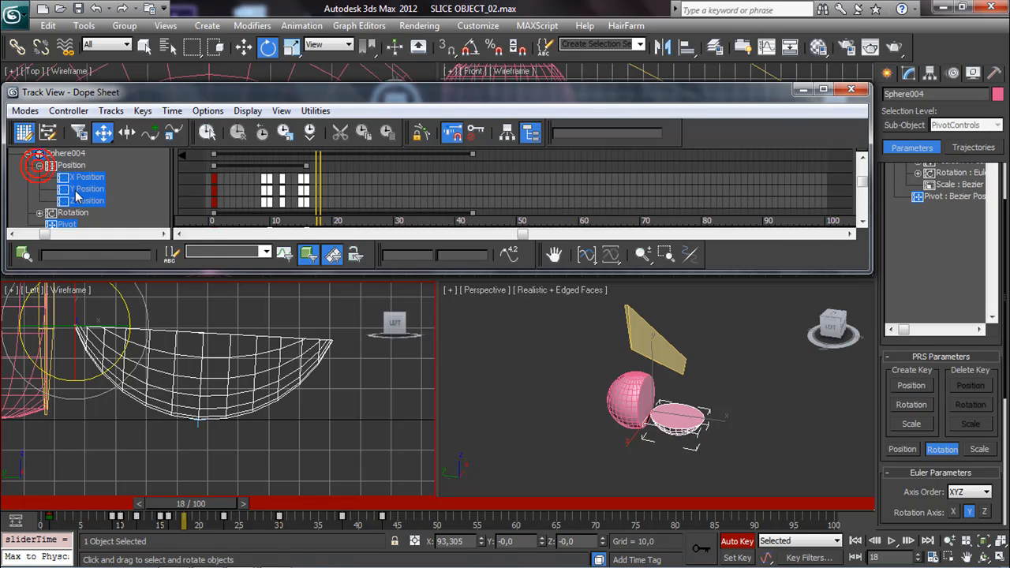
left_click(38, 166)
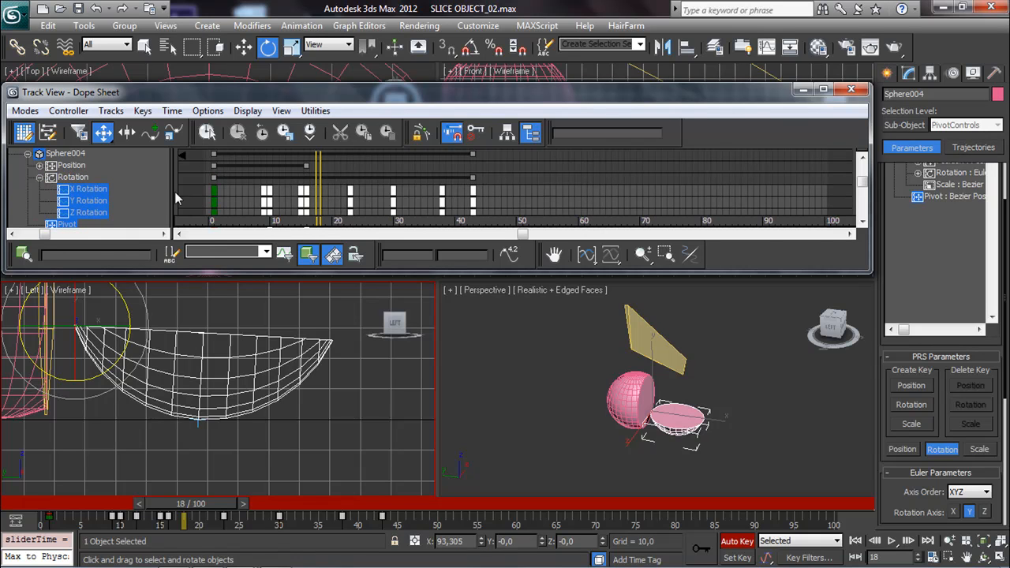
left_click_drag(203, 503, 286, 498)
key("e")
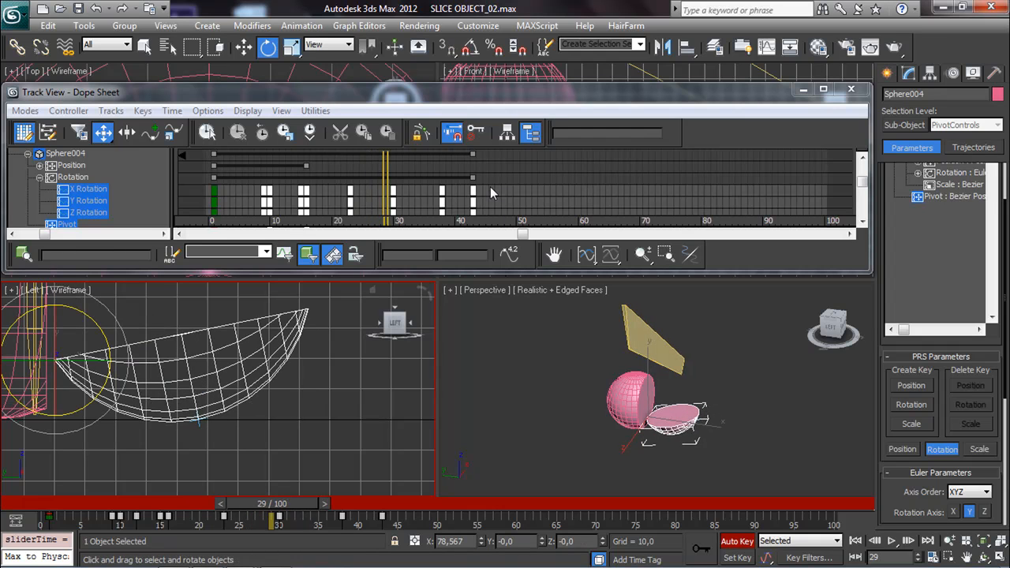
Try to shift the section's rotation keys to earlier frames in the Dope Sheet and play the animation.
left_click_drag(474, 177, 423, 188)
left_click_drag(418, 189, 413, 190)
left_click(643, 440)
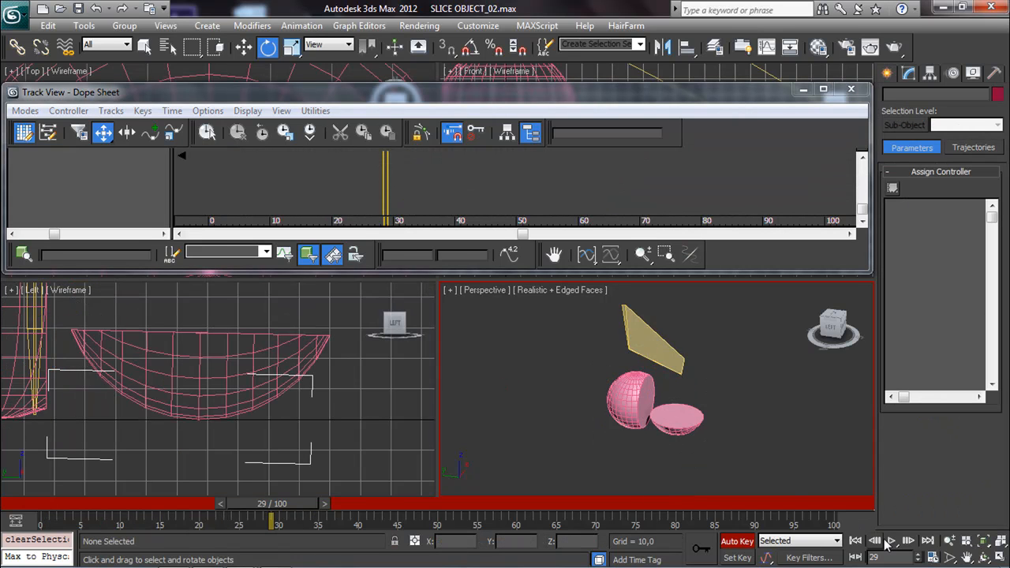
left_click(889, 542)
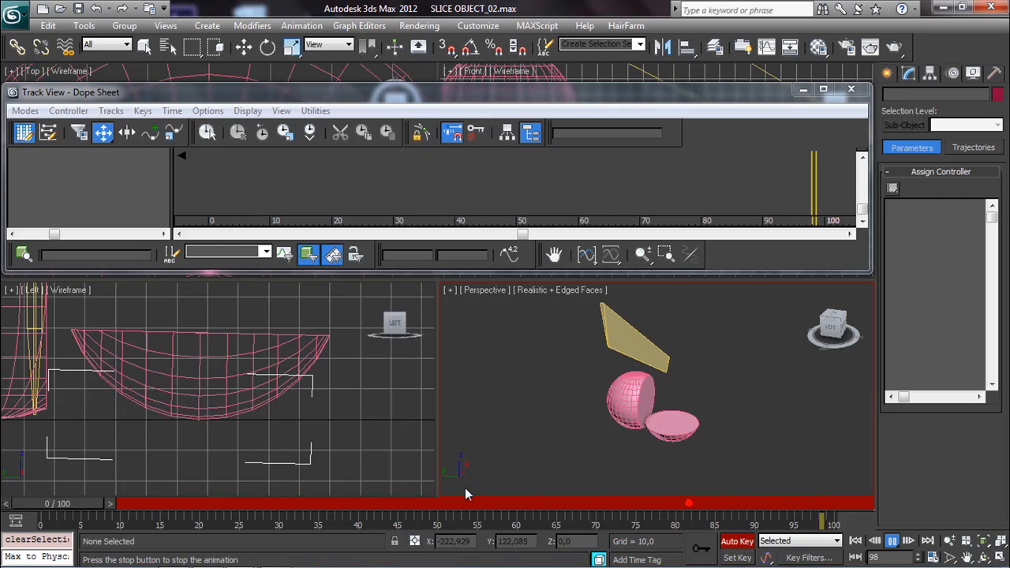
left_click(442, 505)
key("e")
left_click(682, 433)
mouse_move(453, 504)
left_mouse_down()
mouse_move(92, 509)
mouse_move(277, 515)
mouse_move(308, 513)
mouse_move(52, 509)
mouse_move(86, 497)
mouse_move(312, 501)
mouse_move(107, 502)
mouse_move(290, 499)
left_mouse_up()
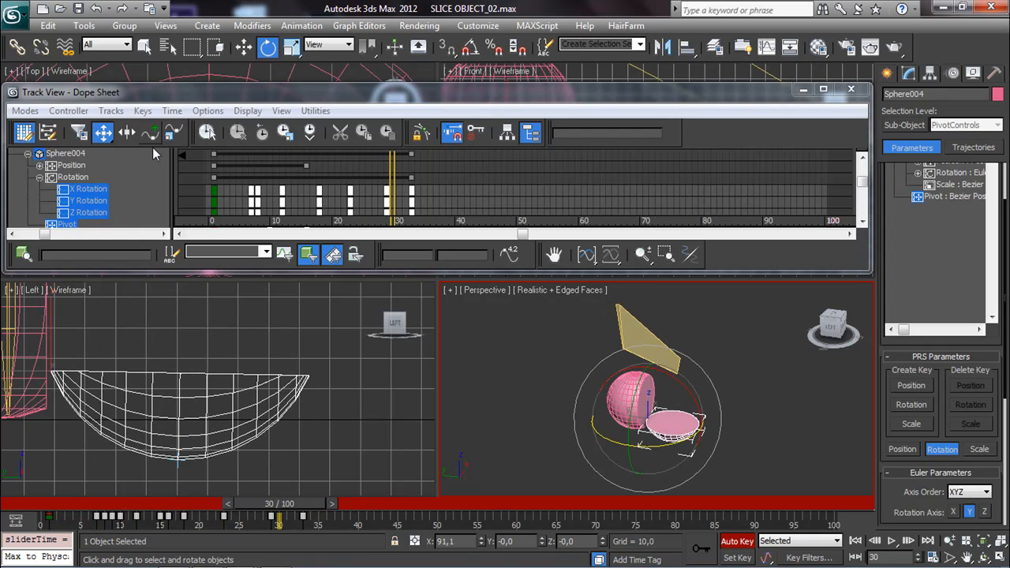
Undo the Dope Sheet retiming of the section's rotation keys, scrubbing the animation to check it.
left_click(98, 9)
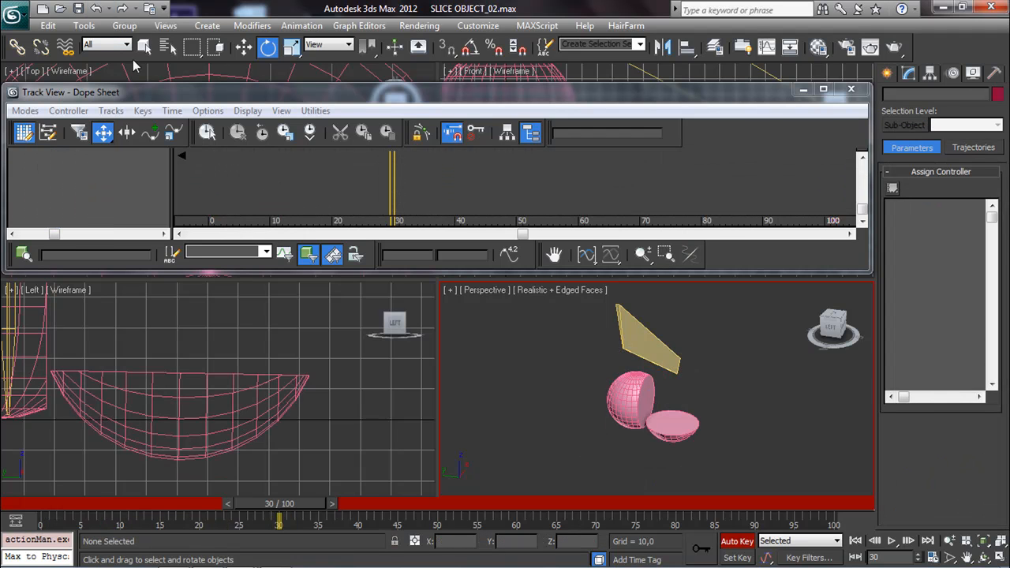
left_click_drag(223, 498, 8, 501)
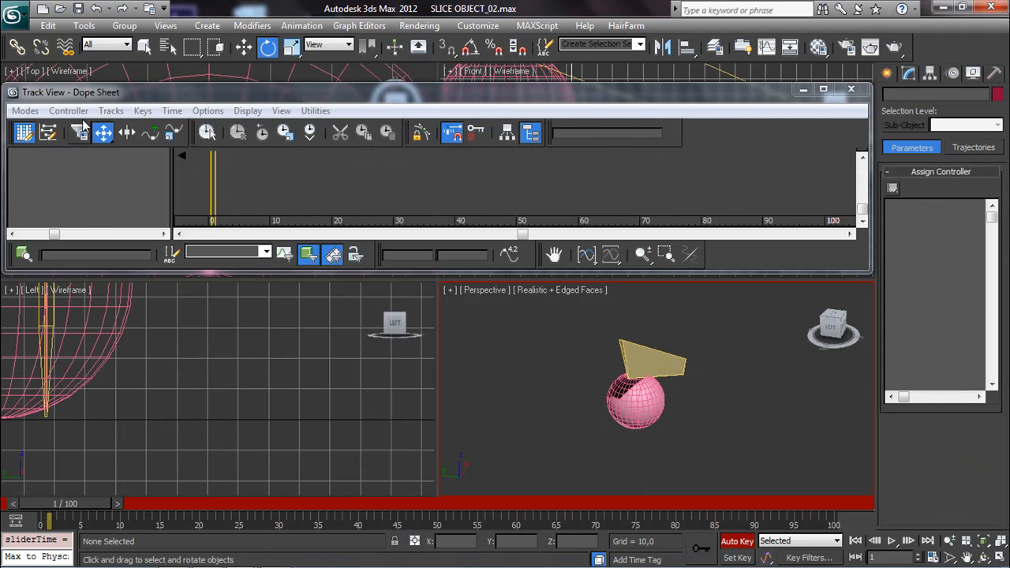
left_click(91, 398)
left_click_drag(77, 503, 193, 504)
left_click(92, 9)
left_click_drag(161, 505, 231, 512)
key("e")
left_click(96, 10)
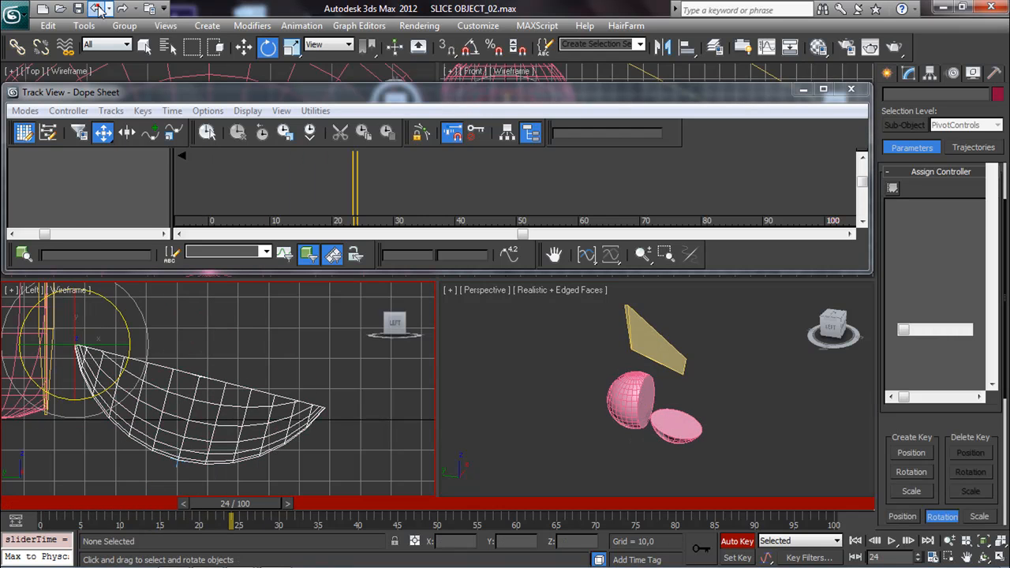
left_click(96, 9)
left_click(96, 10)
Retime the section's last four rocking rotation keys to frames 22, 27, 32 and 37.
left_click_drag(214, 502, 255, 518)
key("e")
left_click(234, 388)
left_click_drag(272, 522, 296, 519)
mouse_move(430, 505)
left_mouse_down()
mouse_move(43, 512)
mouse_move(182, 506)
mouse_move(81, 513)
mouse_move(156, 509)
mouse_move(108, 515)
mouse_move(134, 516)
left_mouse_up()
key("e")
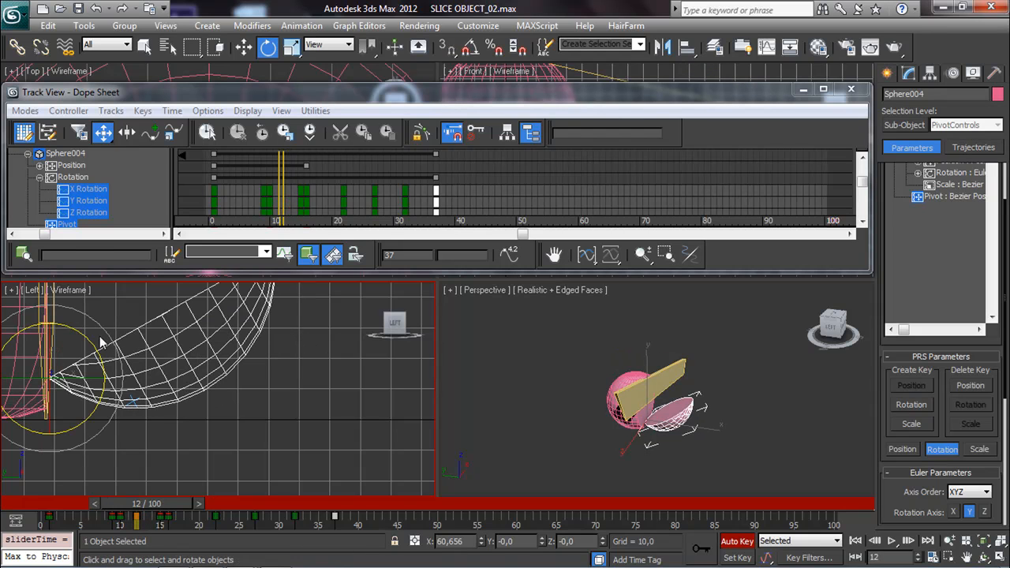
Nudge the section's position at frame 12 and shift its four rocking keys to frames 20, 25, 30 and 35.
left_click(243, 47)
middle_click_drag(90, 332, 146, 320)
left_click_drag(103, 322, 106, 331)
mouse_move(137, 512)
left_mouse_down()
mouse_move(229, 508)
mouse_move(93, 511)
mouse_move(216, 510)
mouse_move(199, 519)
left_mouse_up()
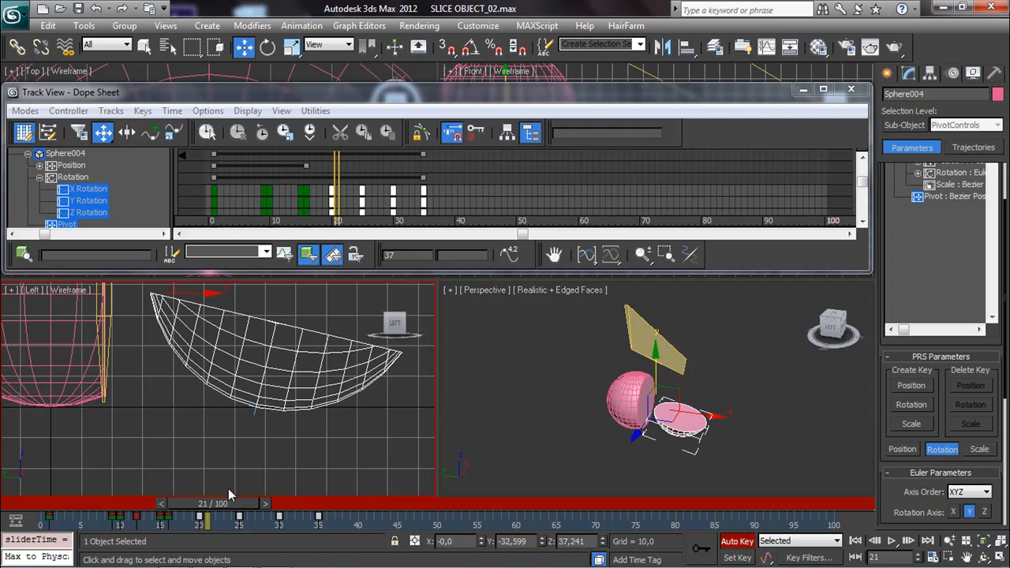
Close the Dope Sheet and display the section's motion trajectory, examining the path in the Left view.
left_click(851, 88)
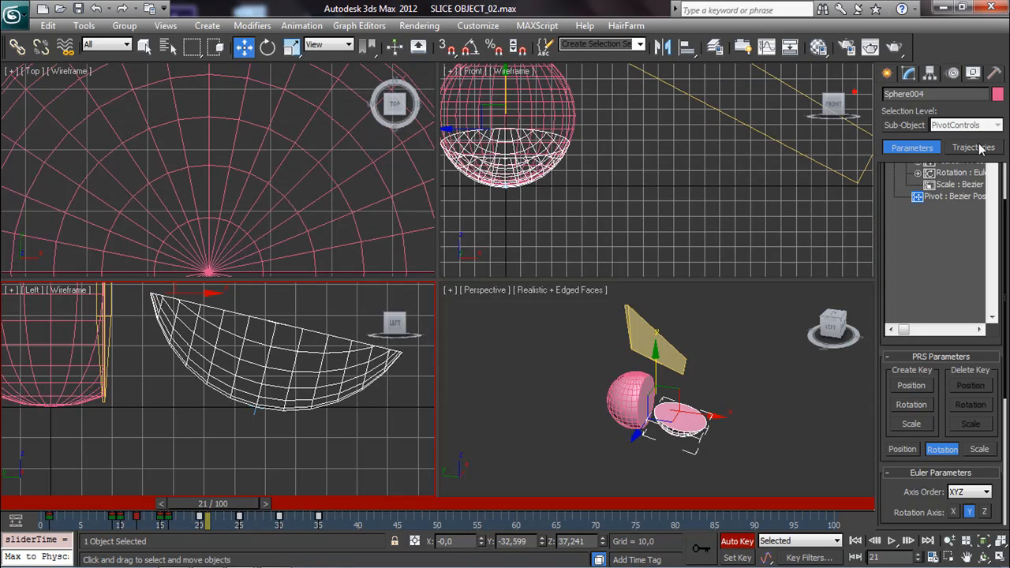
left_click(974, 148)
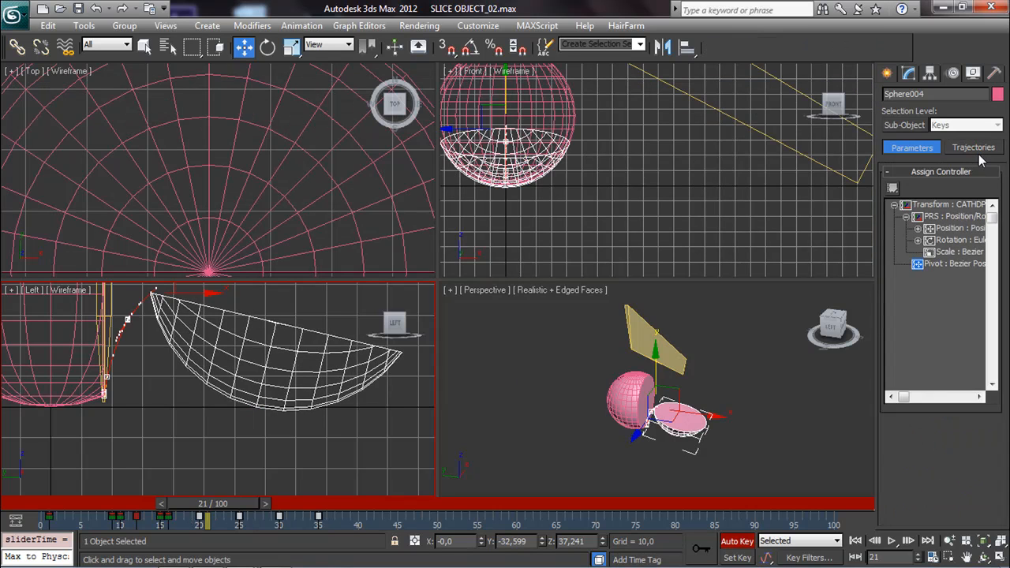
scroll(158, 341, "up", 5)
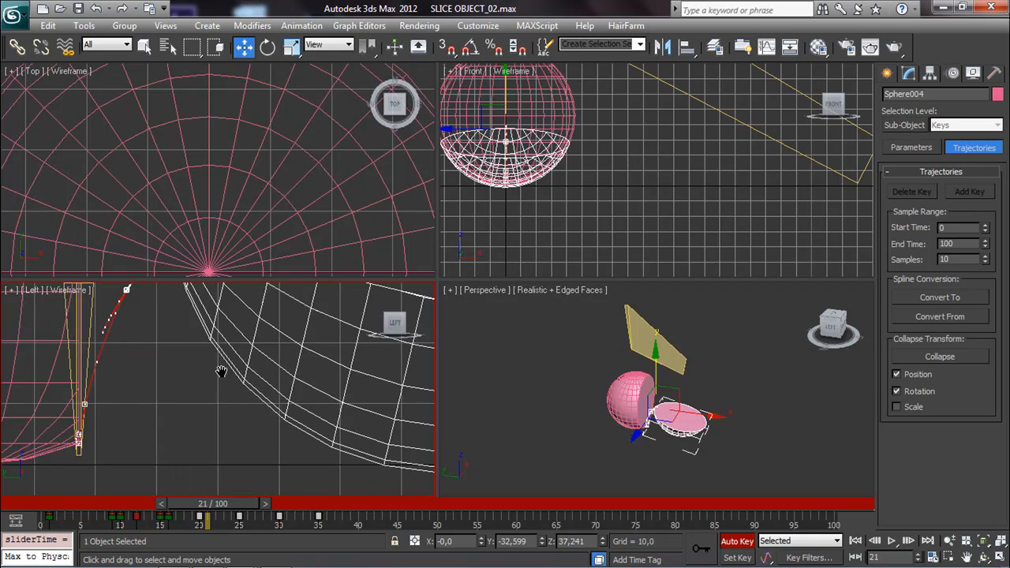
scroll(182, 426, "up", 3)
scroll(179, 366, "down", 5)
middle_click_drag(207, 386, 195, 333)
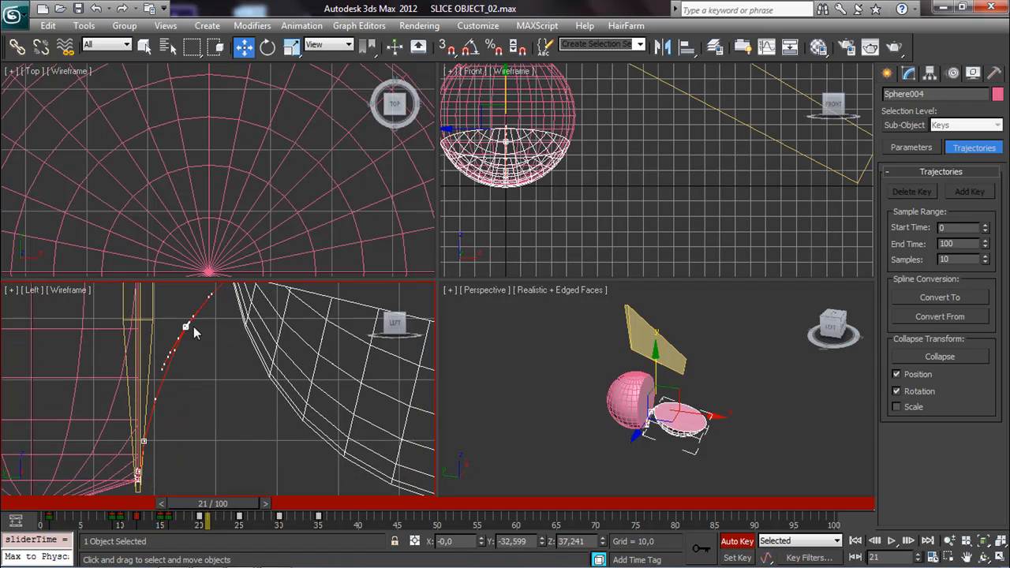
Scrub past the retimed rocking keys and play the animation in the Perspective view.
left_click_drag(229, 504, 368, 515)
scroll(347, 454, "down", 3)
middle_click_drag(348, 454, 300, 447)
middle_click_drag(635, 411, 580, 403)
scroll(580, 403, "down", 1)
left_click(889, 541)
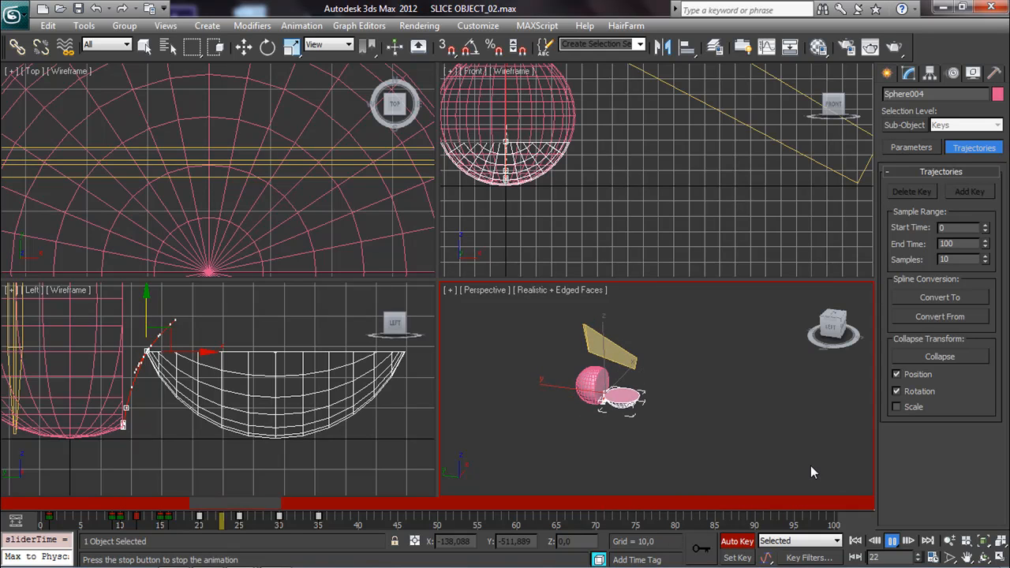
Adjust the section's rocking by rotating it slightly at frame 30 and by about 1.7° at frame 35.
left_click_drag(481, 503, 292, 485)
left_click(327, 383)
left_click(244, 47)
left_click(268, 46)
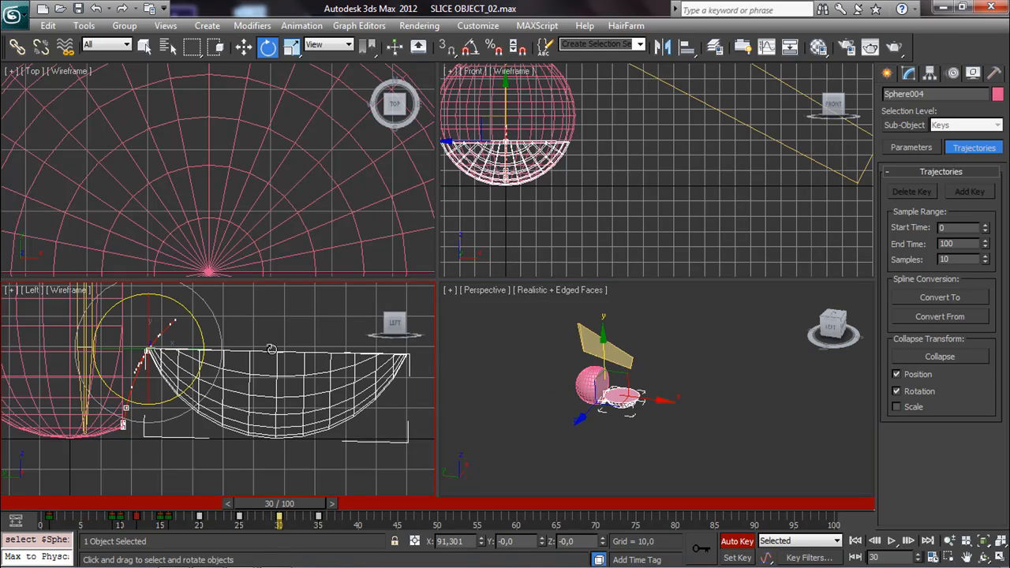
left_click(205, 347)
left_click_drag(205, 347, 205, 348)
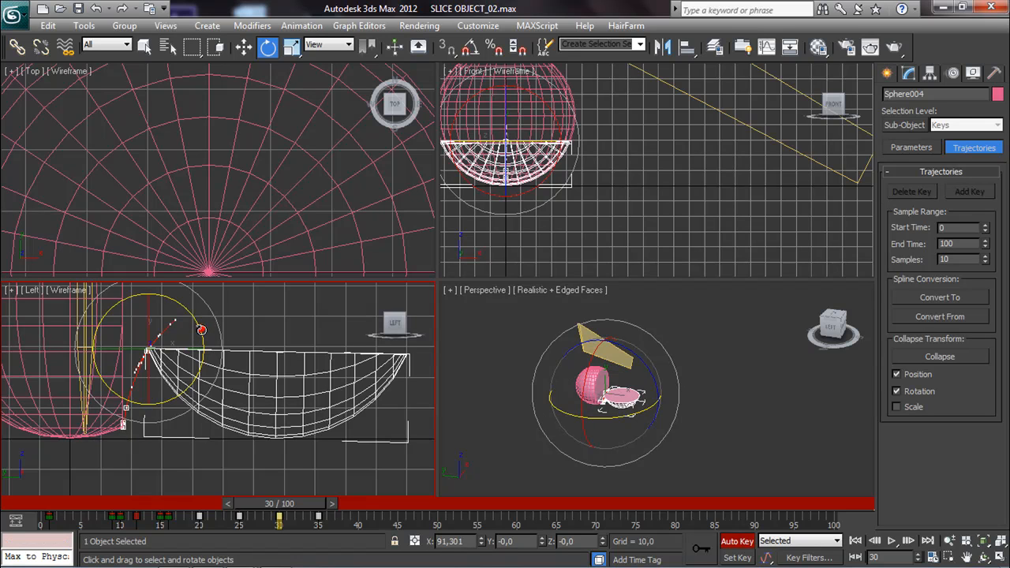
left_click_drag(201, 328, 201, 331)
left_click_drag(280, 504, 316, 504)
left_click_drag(101, 327, 99, 330)
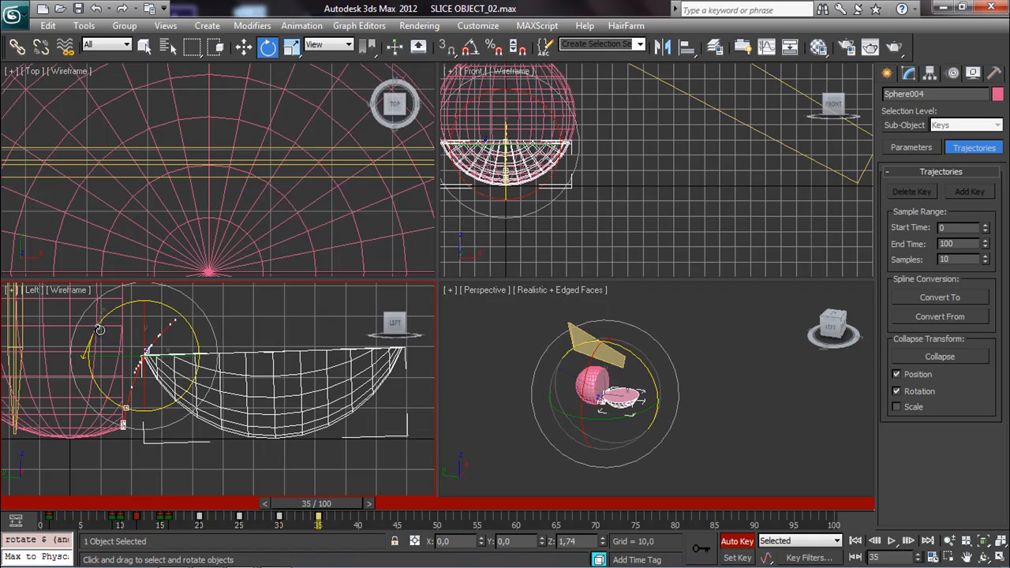
Key small settling rotations for the section at frame 40 and about 1.4° back at frame 43, and play the animation.
left_click_drag(318, 504, 361, 504)
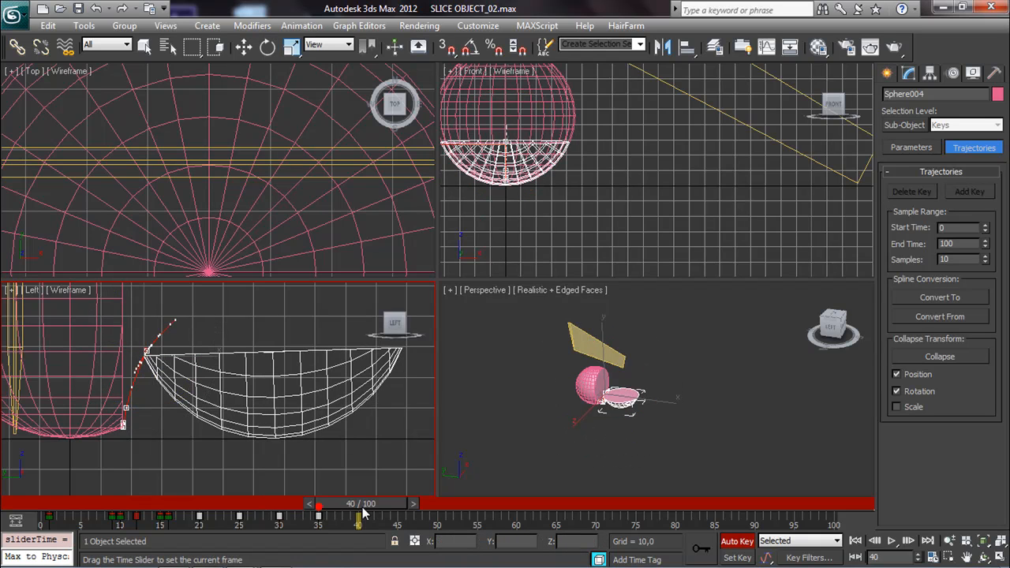
key("e")
left_click_drag(196, 336, 198, 338)
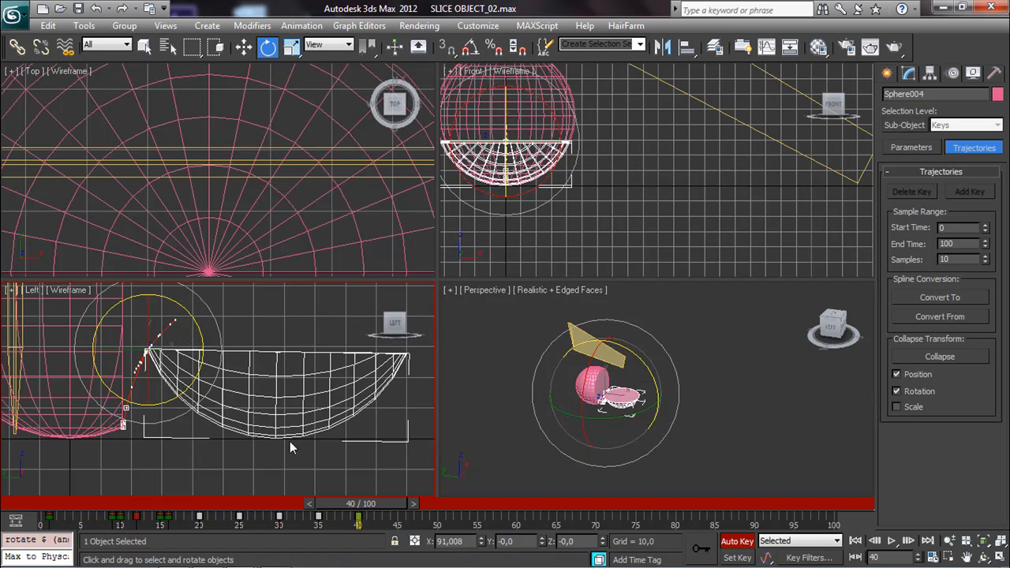
left_click_drag(361, 505, 382, 505)
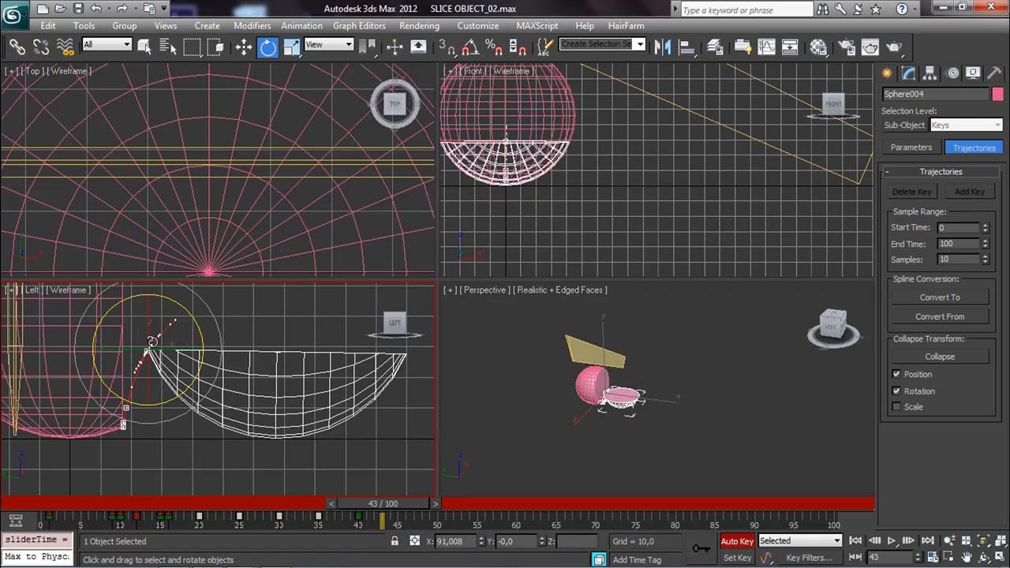
left_click_drag(110, 324, 104, 328)
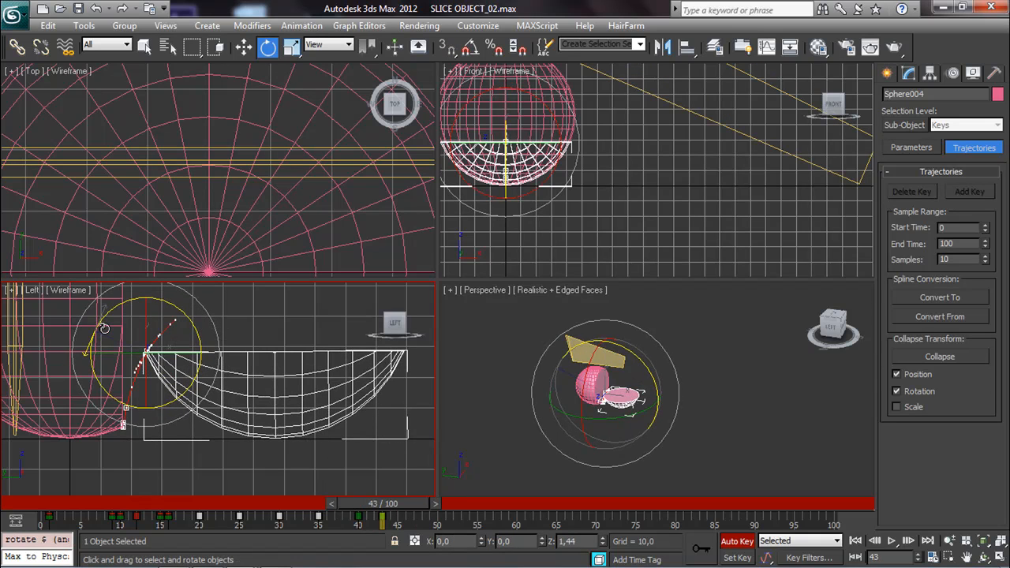
left_click_drag(377, 505, 463, 505)
left_click(677, 464)
left_click(890, 544)
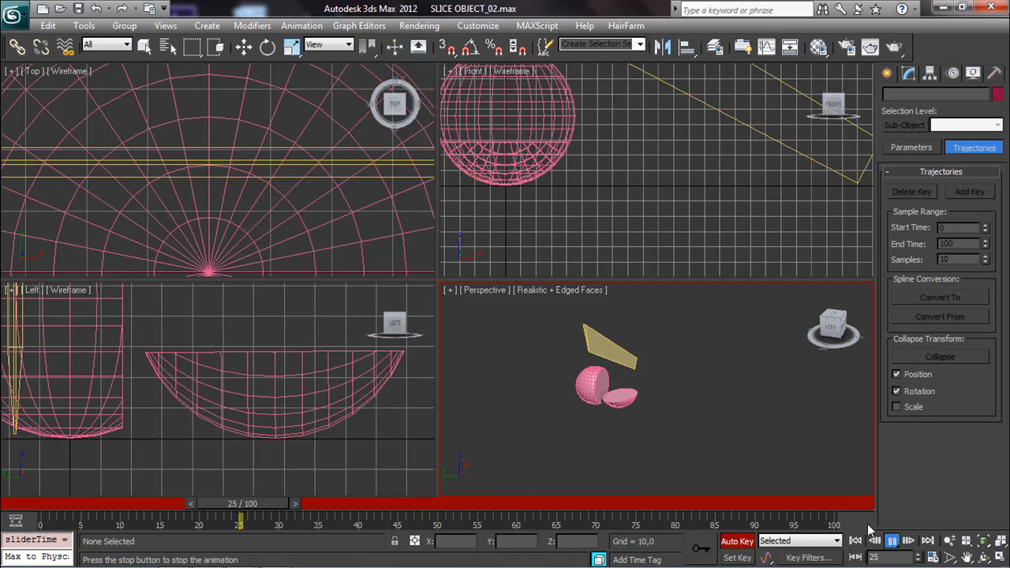
Move the section's last rocking key to frame 46 and play the animation.
left_click_drag(648, 502, 519, 496)
left_click(623, 392)
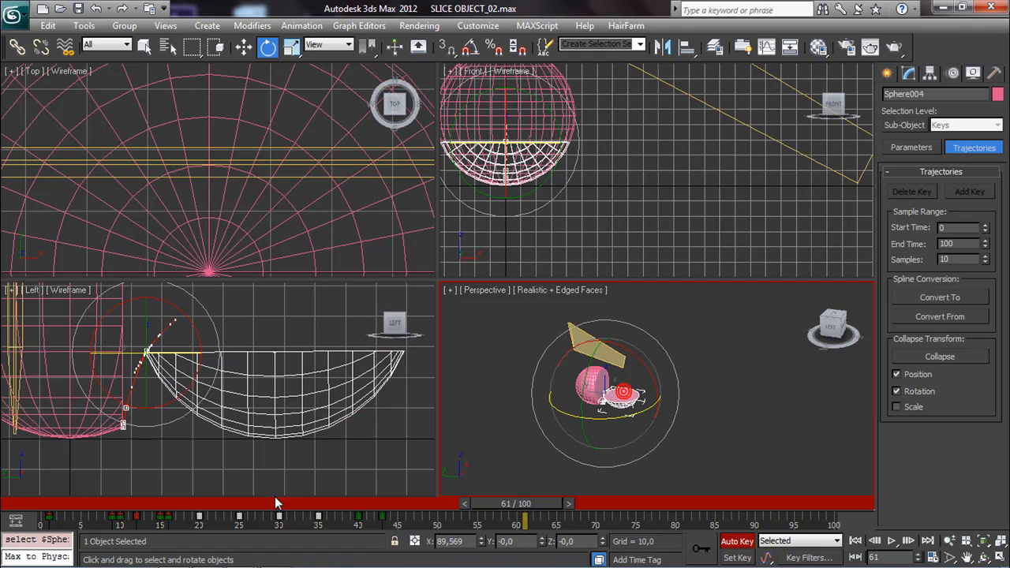
left_click(382, 518)
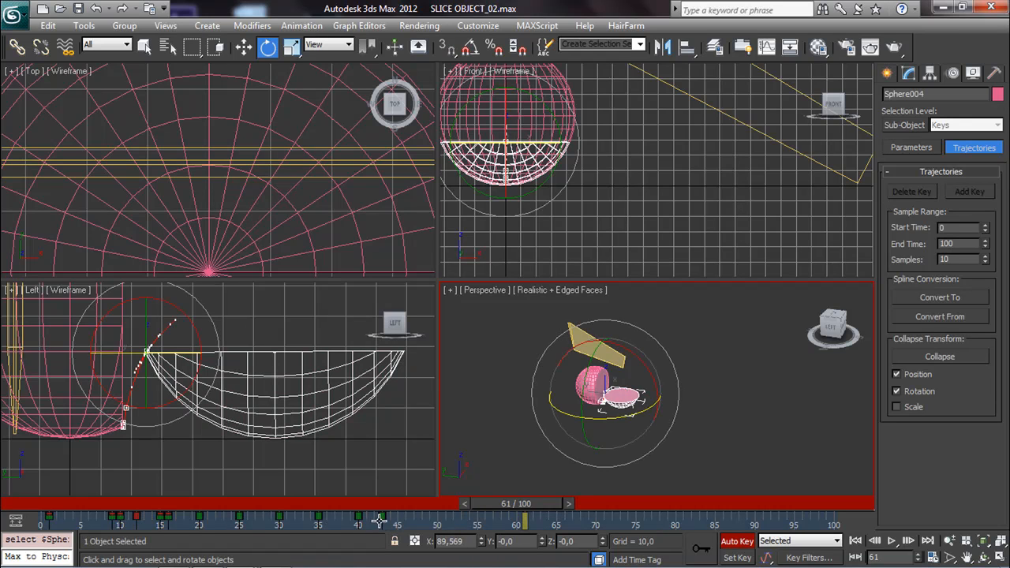
left_click(891, 541)
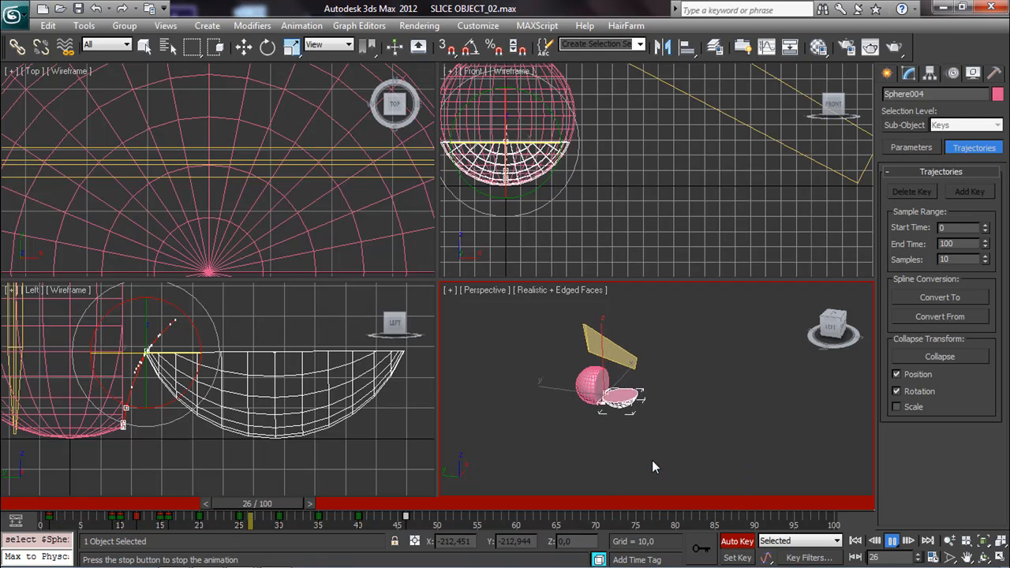
left_click_drag(761, 505, 509, 506)
Select the large uncut part of the sphere in the Perspective view and return to frame 0.
key("e")
scroll(556, 403, "up", 6)
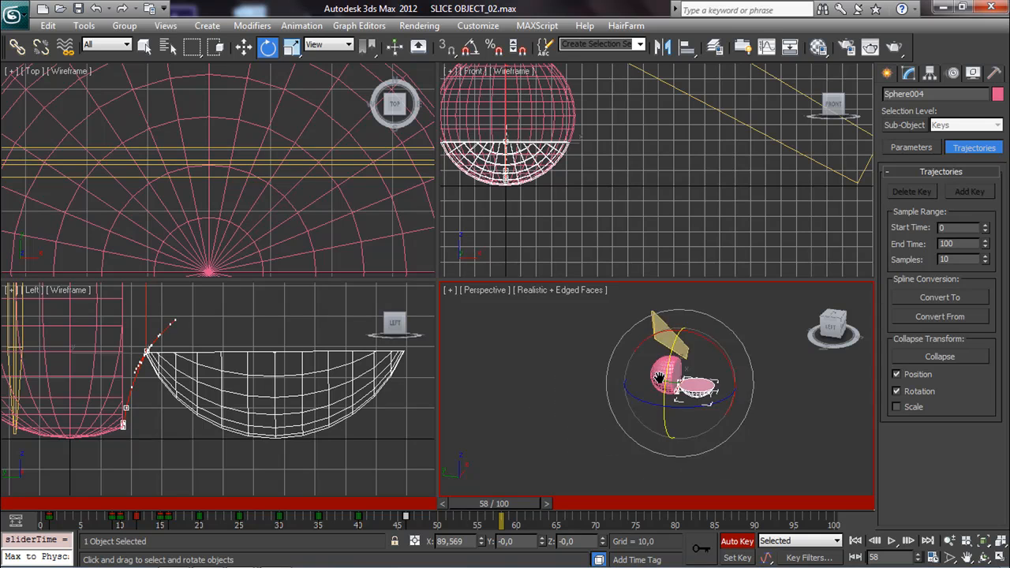
left_click(982, 558)
left_click_drag(594, 356, 366, 109)
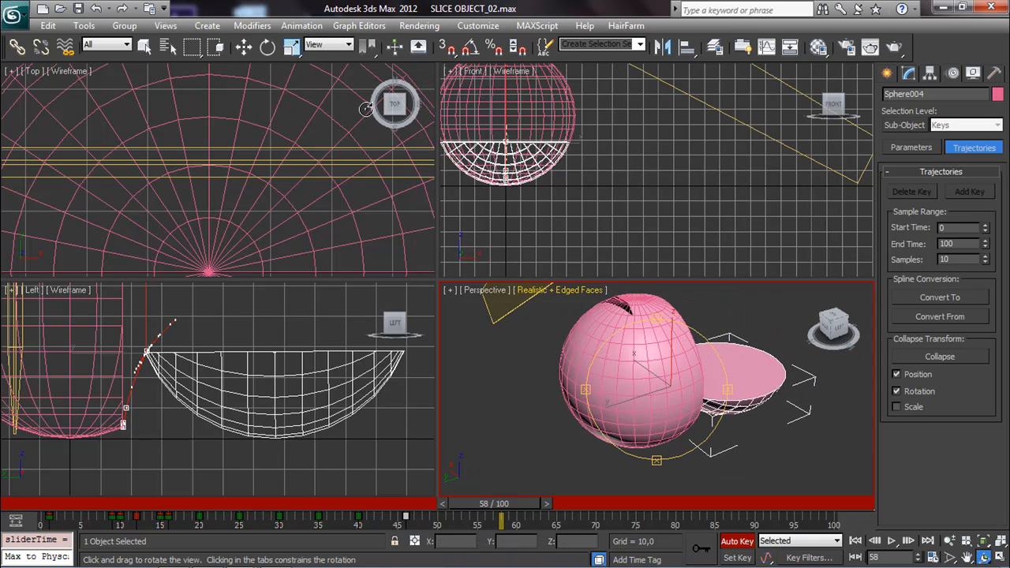
left_click(244, 47)
left_click(595, 343)
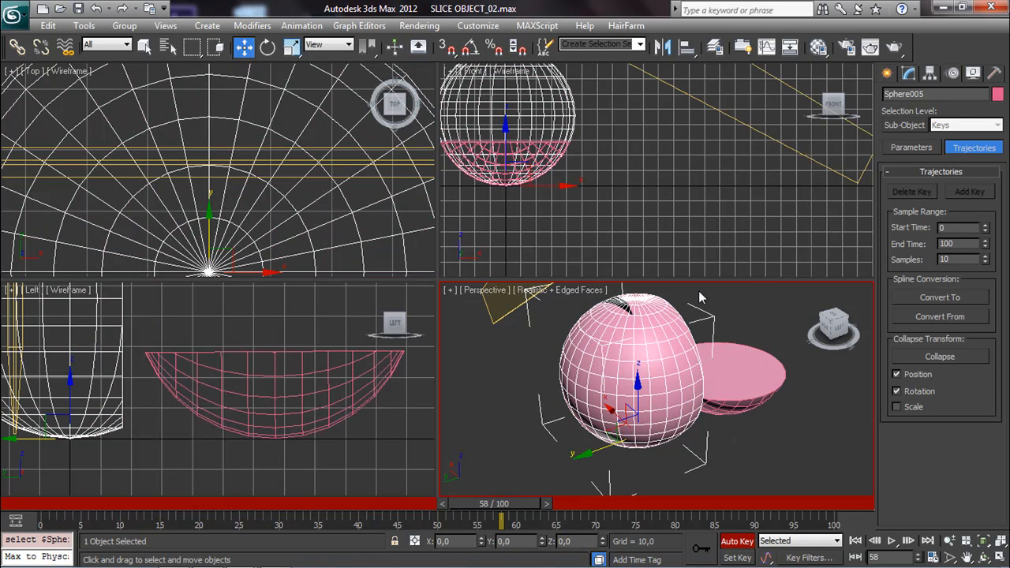
left_click_drag(510, 504, 28, 515)
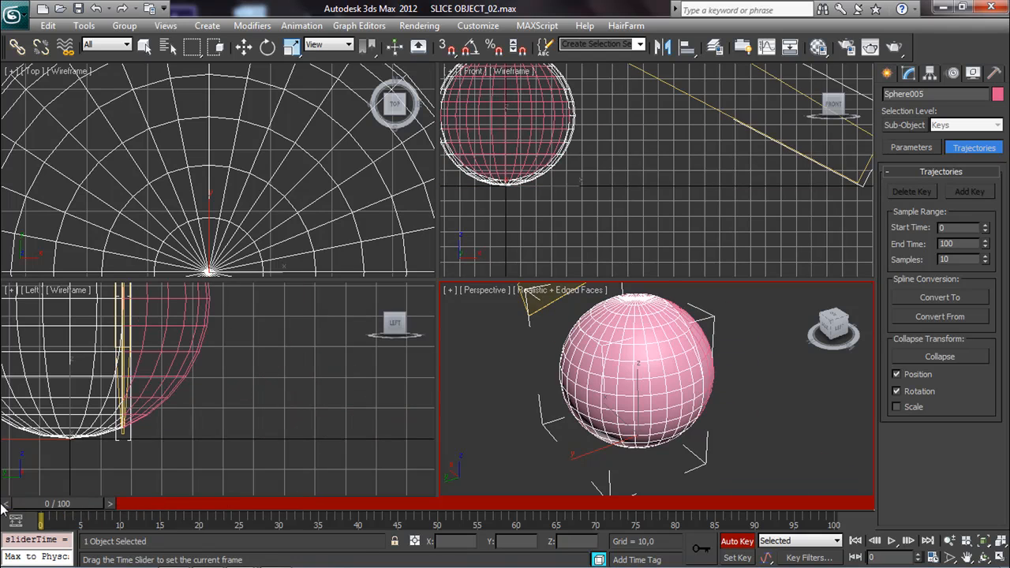
Go to frame 42 and add a visibility track to the large uncut part of the sphere through its object properties.
left_click_drag(91, 503, 359, 502)
key("w")
left_click(727, 323)
left_click(631, 380)
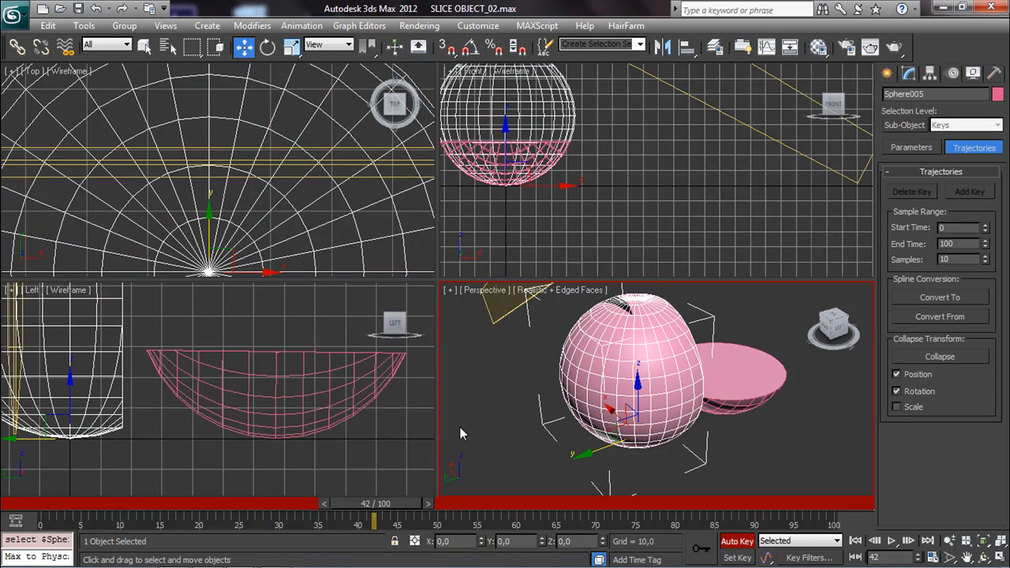
right_click(620, 387)
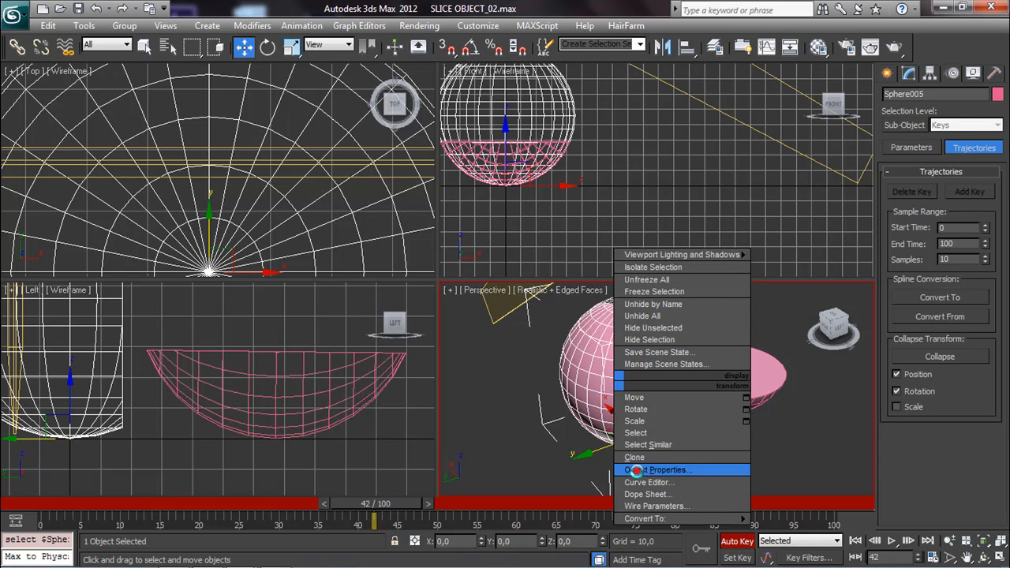
left_click(636, 470)
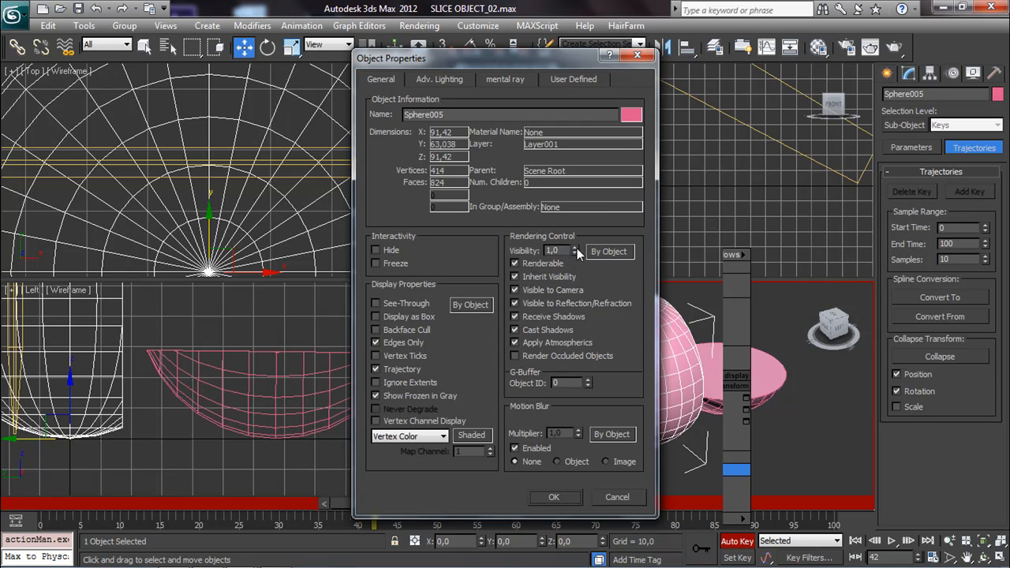
right_click(576, 253)
left_click(556, 497)
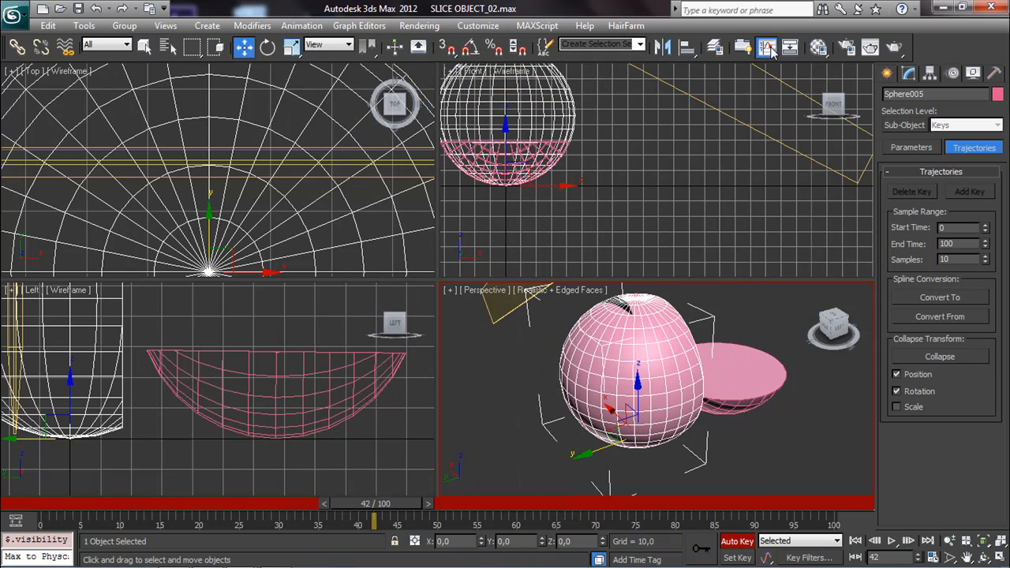
Open the Curve Editor for the large sphere part and display its Visibility track.
left_click(766, 46)
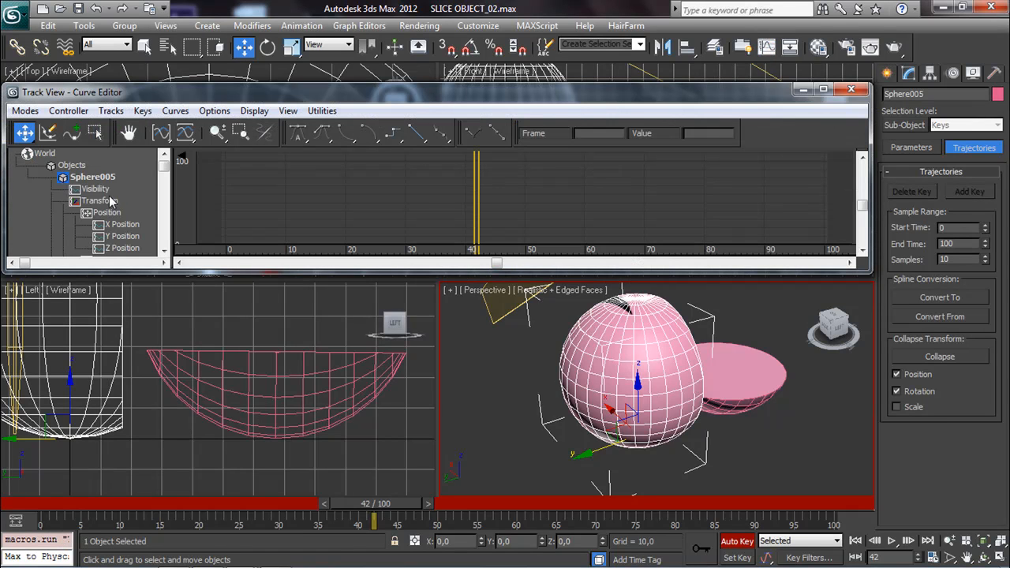
left_click(105, 191)
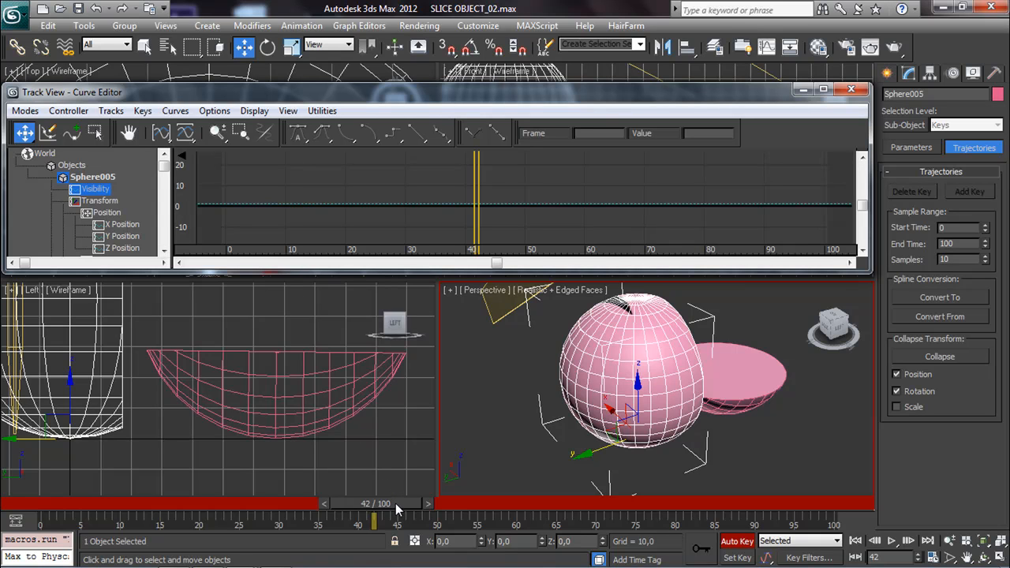
left_click_drag(665, 94, 681, 120)
right_click(607, 347)
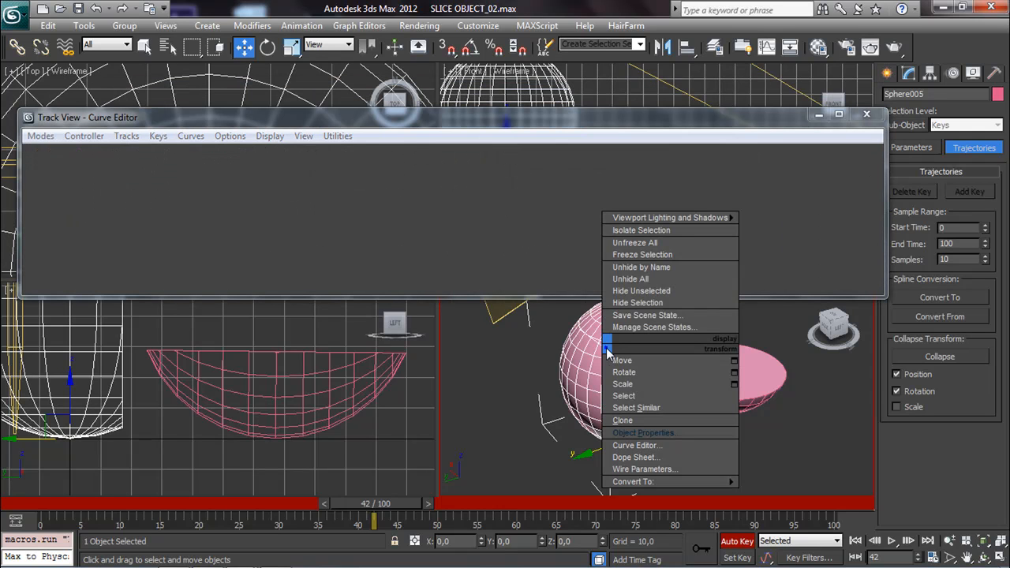
left_click(577, 147)
Advance the animation to frame 44 and bring up the context commands for the large uncut part of the sphere.
left_click_drag(392, 505, 399, 509)
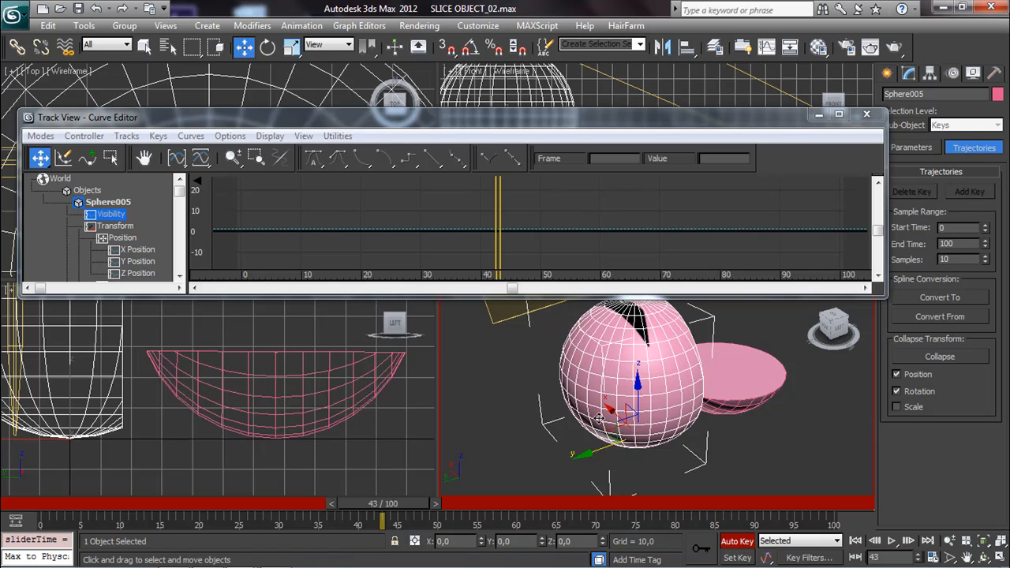
middle_click_drag(621, 381, 621, 423)
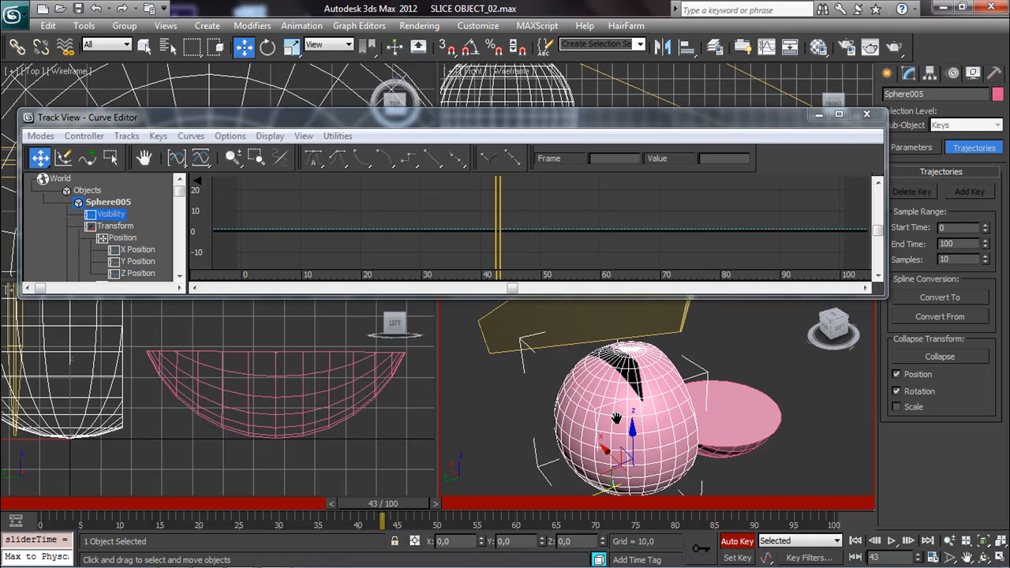
left_click_drag(433, 499, 443, 506)
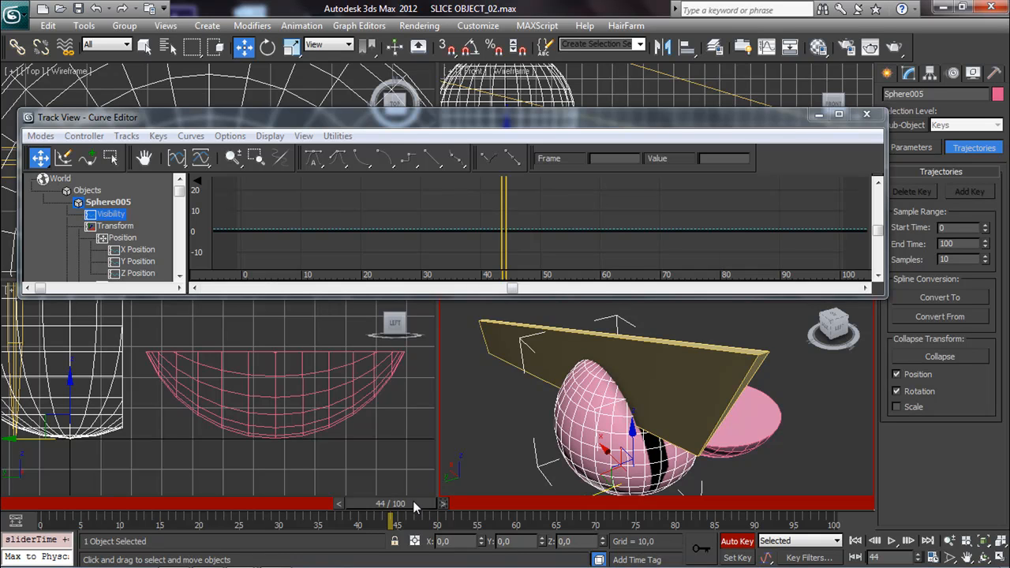
right_click(416, 505)
left_click(565, 330)
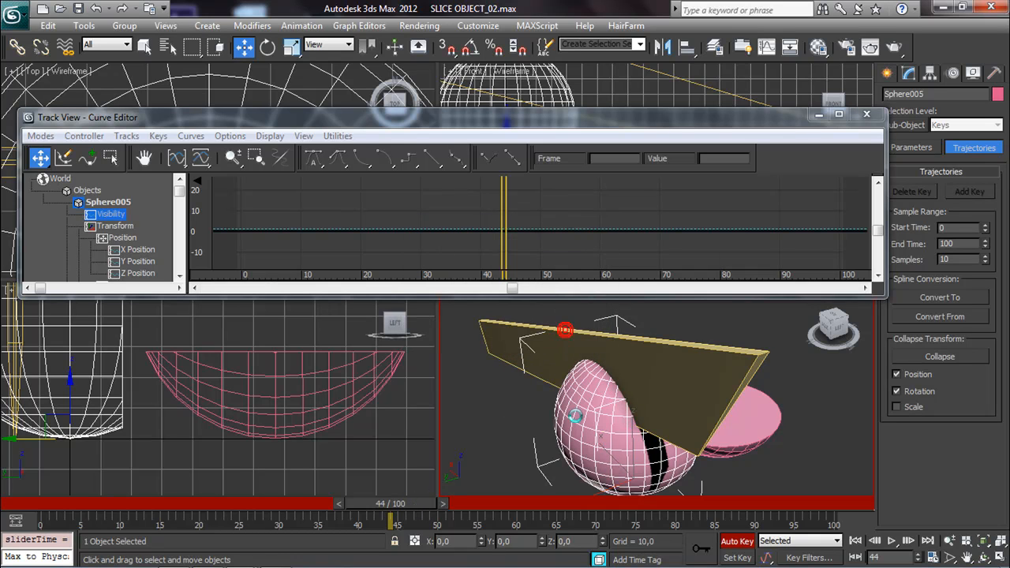
right_click(580, 407)
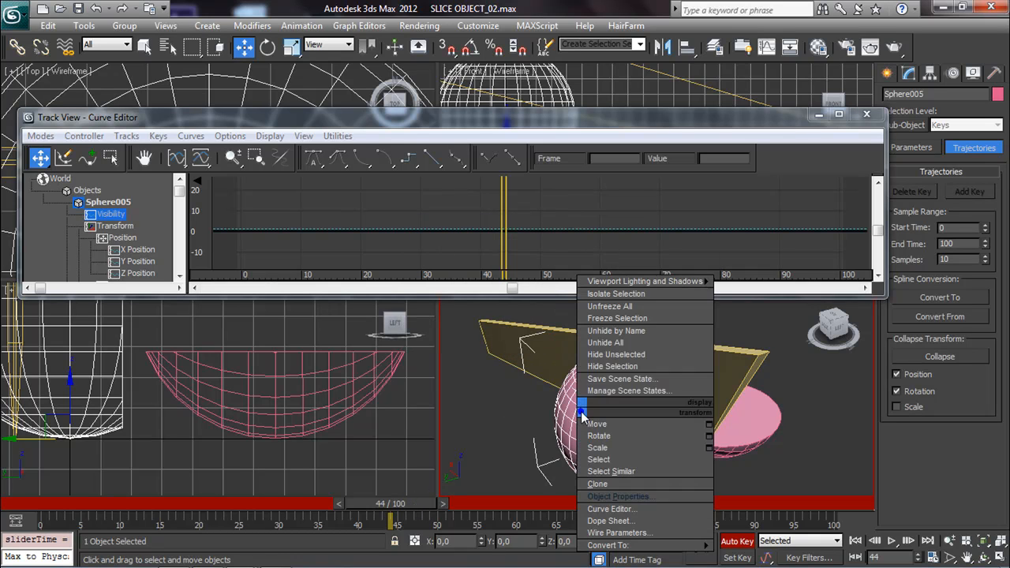
Set Sphere005's visibility to 0 at frame 44 and move its starting visibility key from frame 0 to frame 43.
left_click(601, 496)
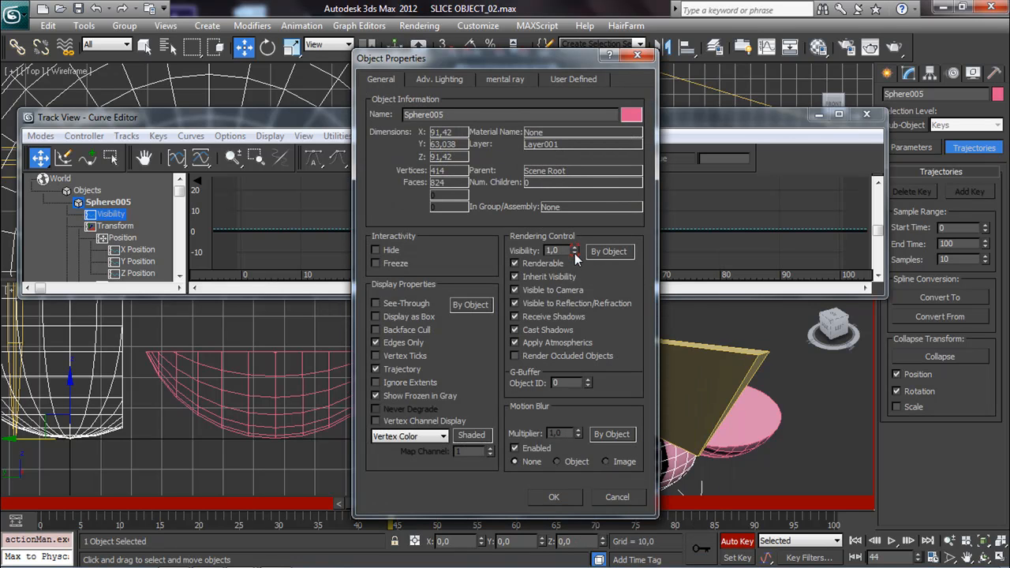
left_click(561, 498)
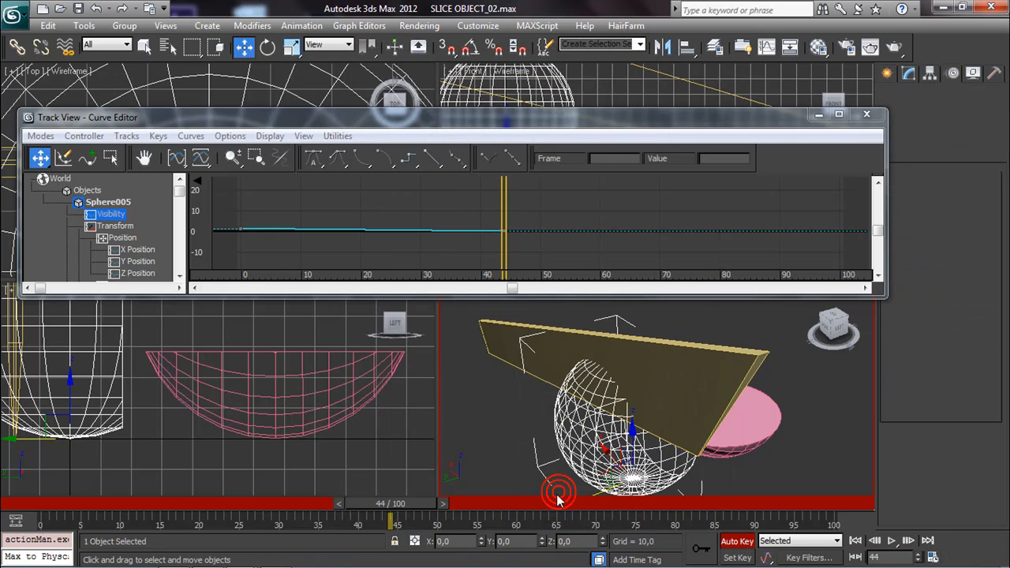
left_click_drag(86, 522, 381, 534)
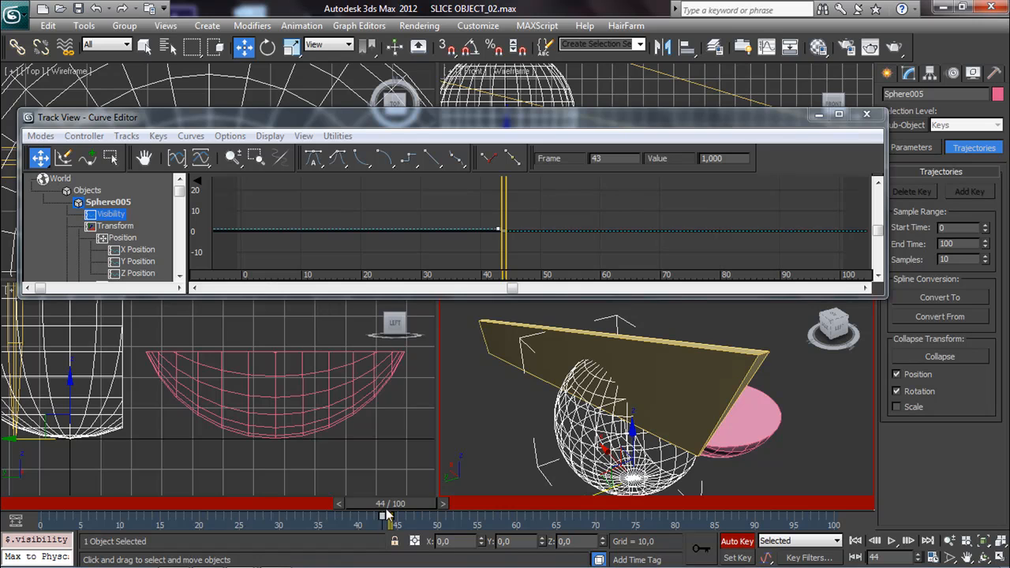
Set the tangents of Sphere005's visibility keys at frames 43 and 44 to stepped.
left_click(339, 506)
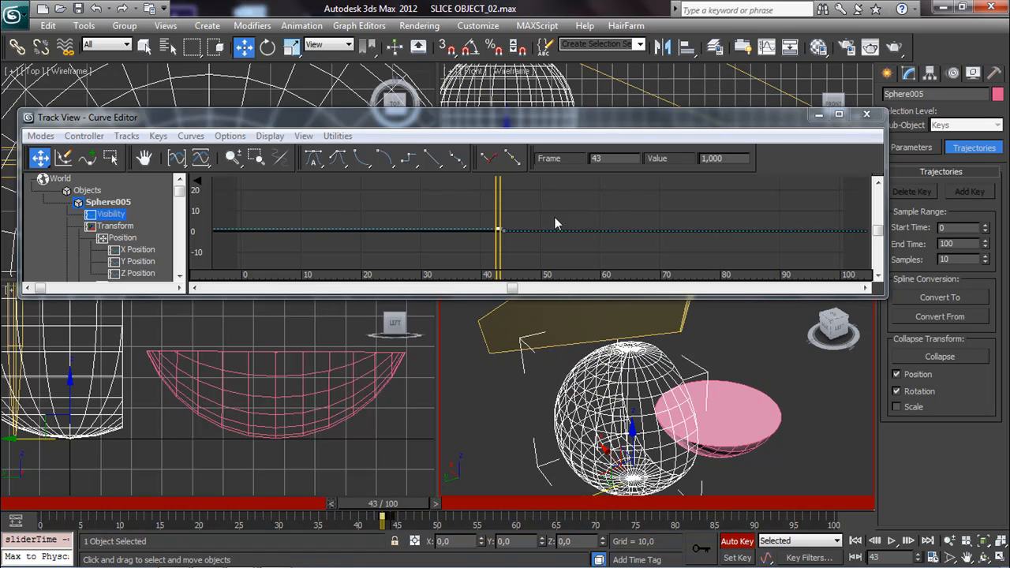
scroll(491, 245, "up", 3)
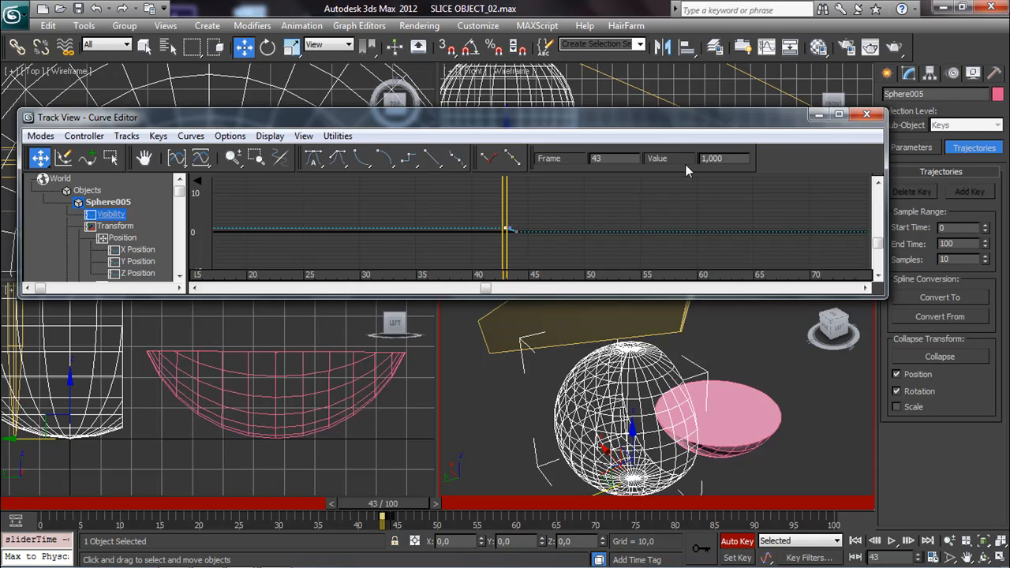
left_click(406, 503)
mouse_move(406, 498)
left_mouse_down()
mouse_move(419, 498)
mouse_move(404, 499)
left_mouse_up()
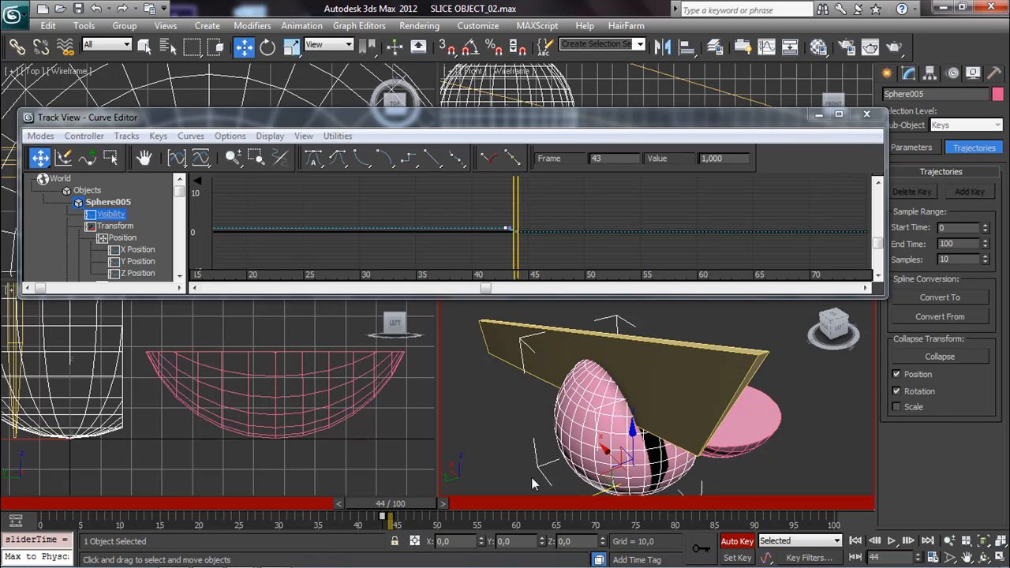
scroll(516, 231, "up", 4)
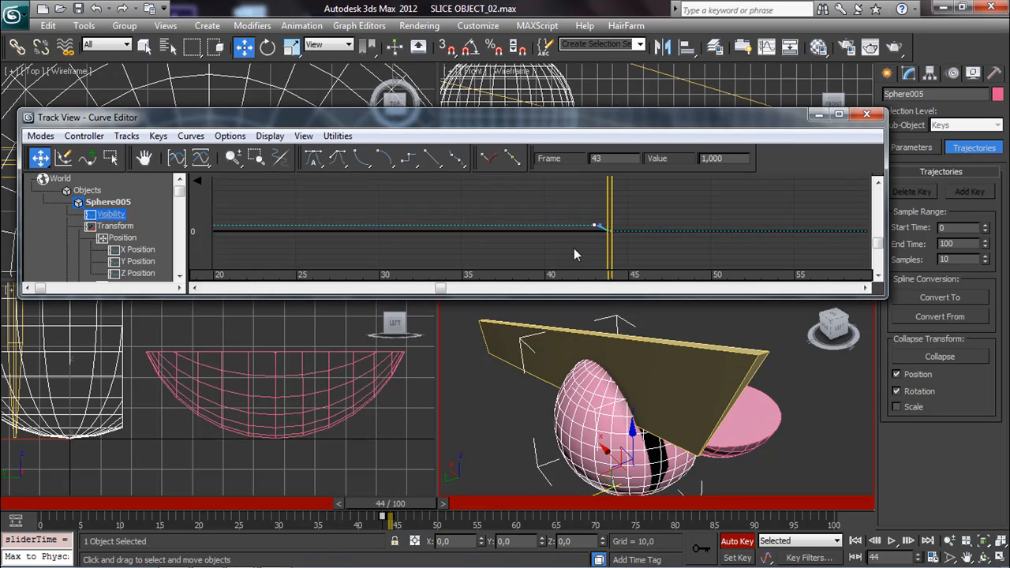
left_click(611, 231)
left_click_drag(589, 208, 647, 265)
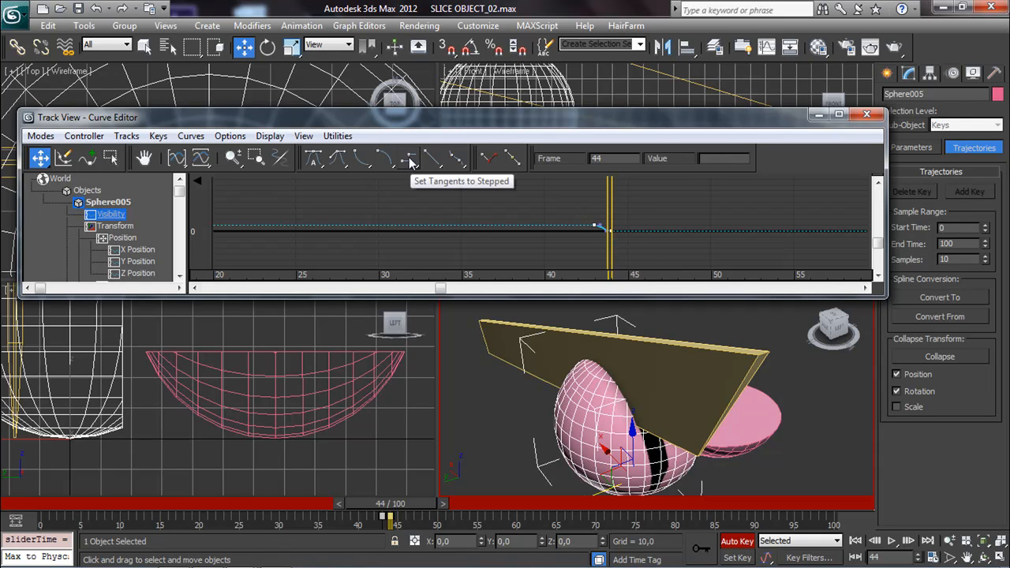
left_click(409, 161)
Check Sphere005's visibility on frames before and after the cut, such as 33 and 47, and close the curve editor.
mouse_move(399, 502)
left_mouse_down()
mouse_move(447, 502)
mouse_move(320, 502)
left_mouse_up()
left_click(488, 463)
key("w")
left_click(512, 446)
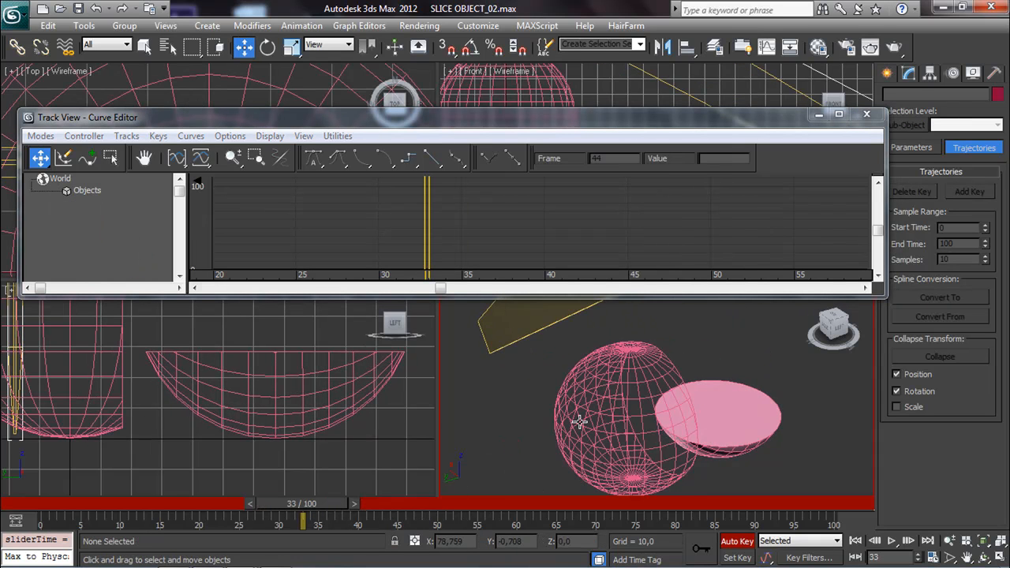
left_click(579, 422)
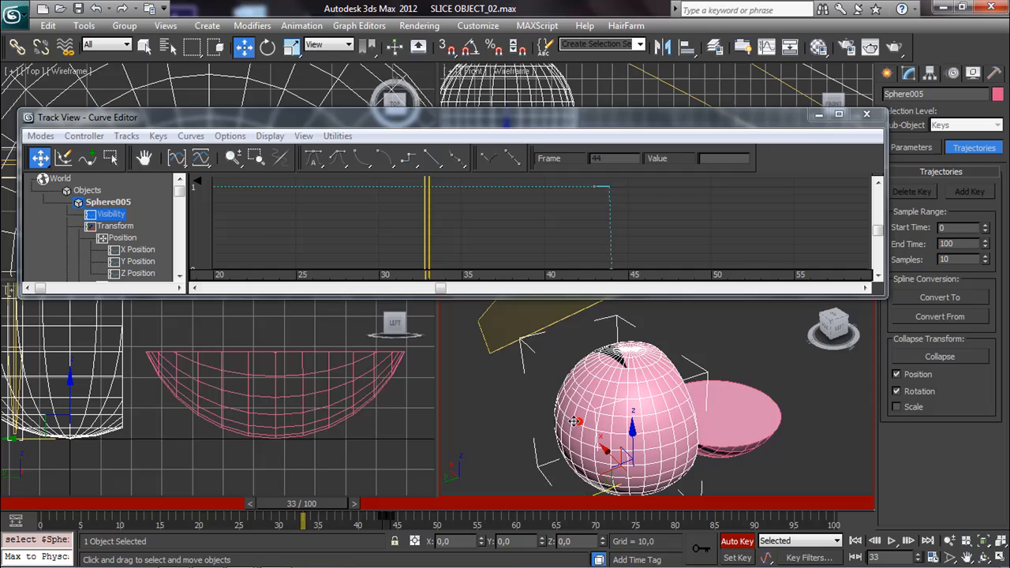
left_click(580, 199)
mouse_move(361, 502)
left_mouse_down()
mouse_move(149, 503)
mouse_move(429, 502)
left_mouse_up()
key("w")
left_click(517, 458)
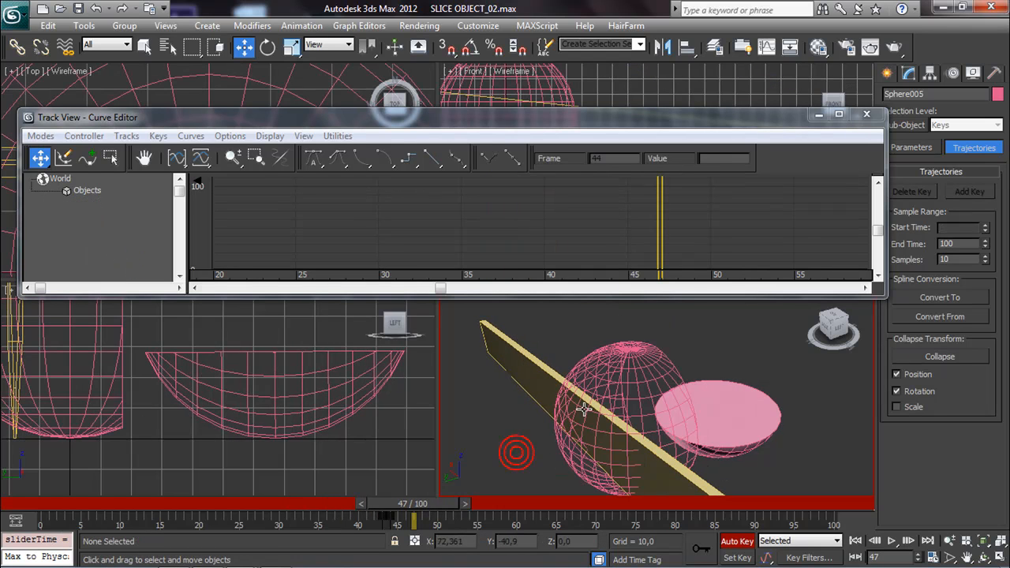
left_click(640, 372)
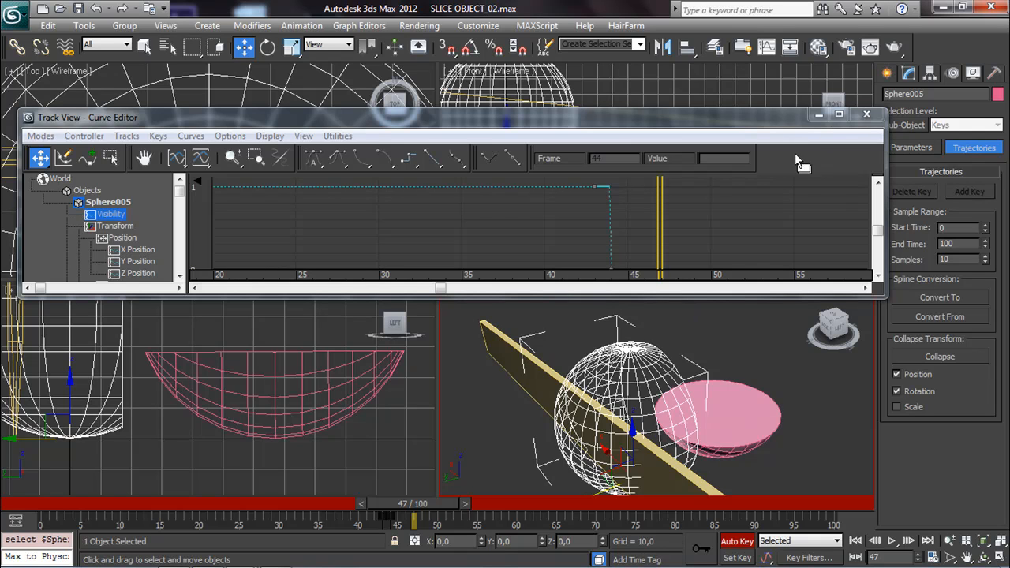
left_click(866, 114)
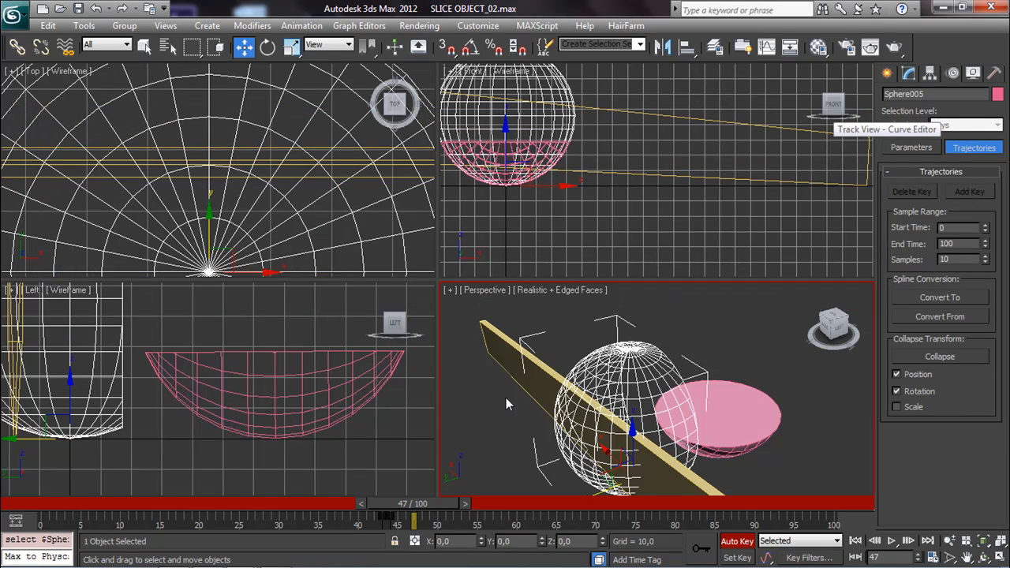
Return to frame 44, unhide Layer002 and identify the individual sphere halves it contains.
left_click_drag(404, 513, 391, 513)
left_click(714, 47)
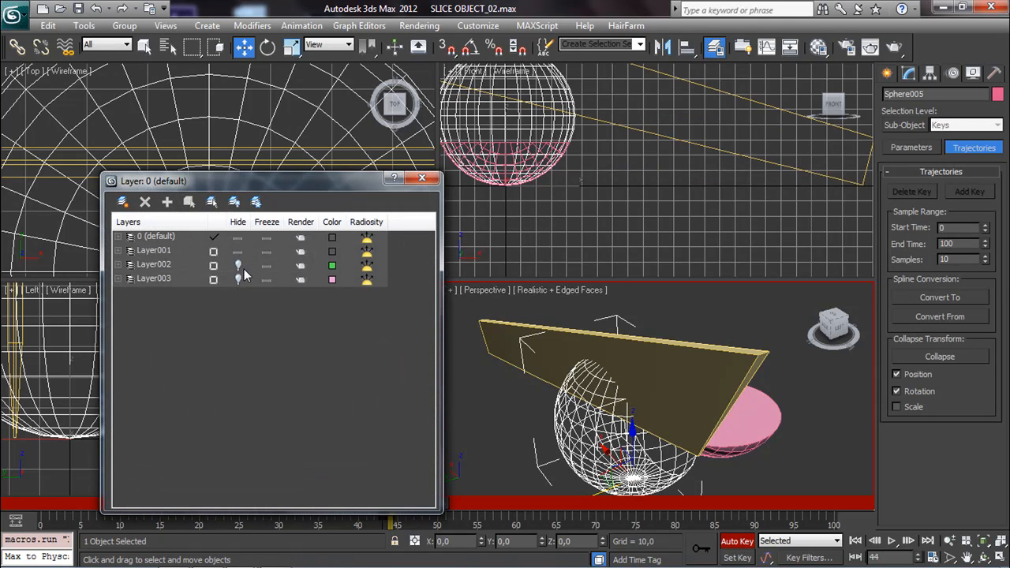
left_click(244, 268)
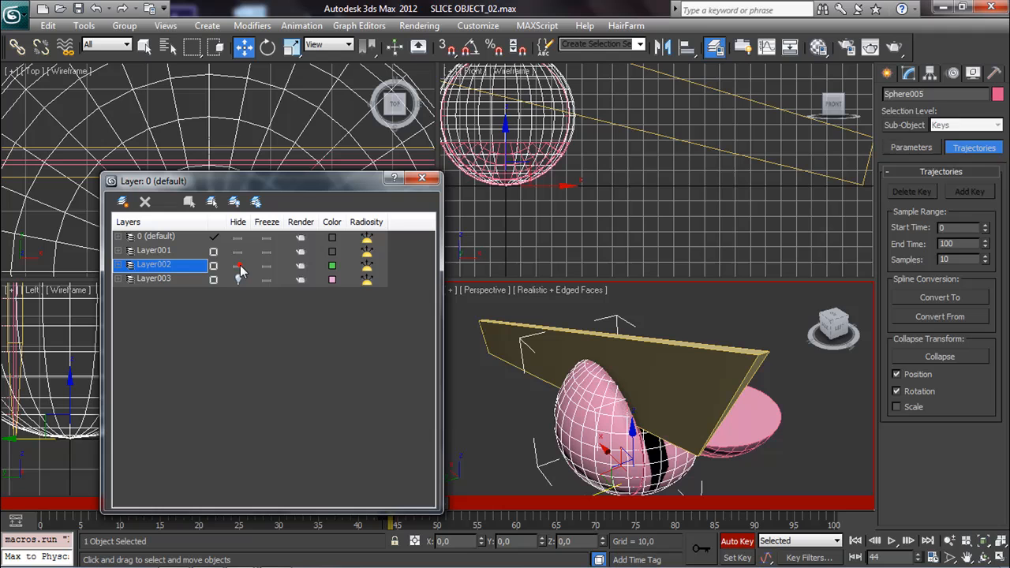
left_click(591, 419)
left_click(655, 432)
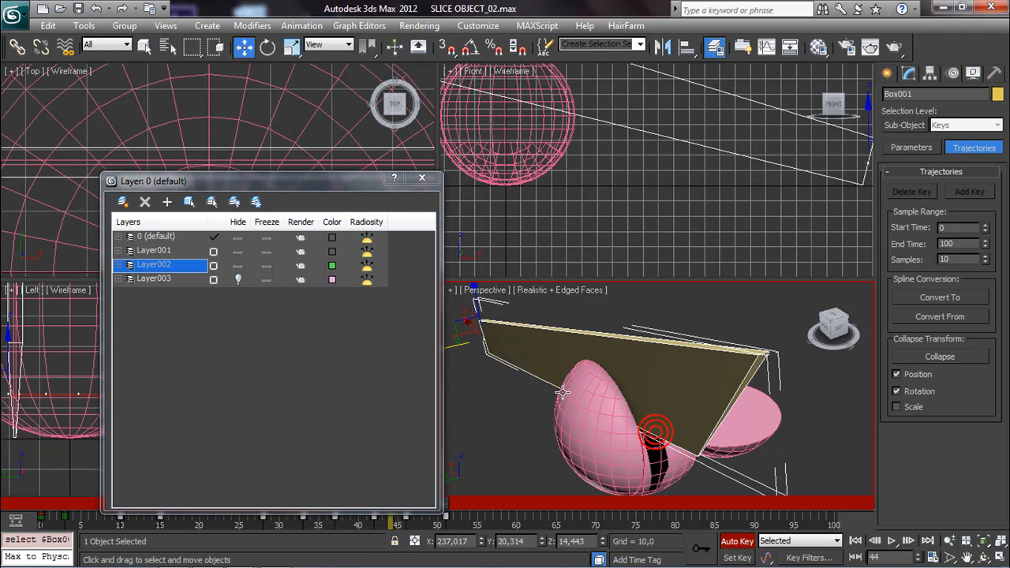
left_click(509, 215)
left_click(598, 432)
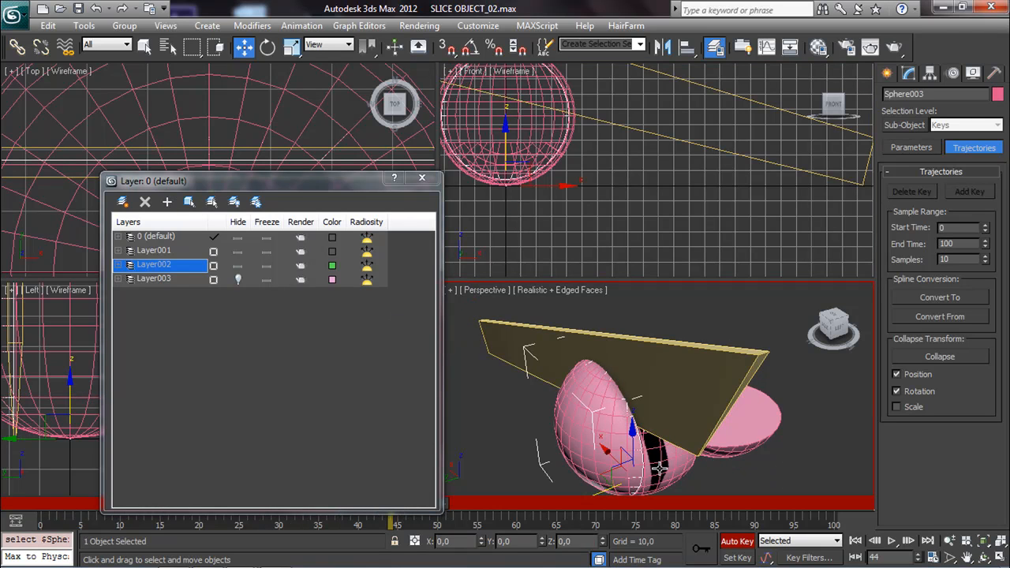
left_click(660, 469, "ctrl")
left_click(500, 432)
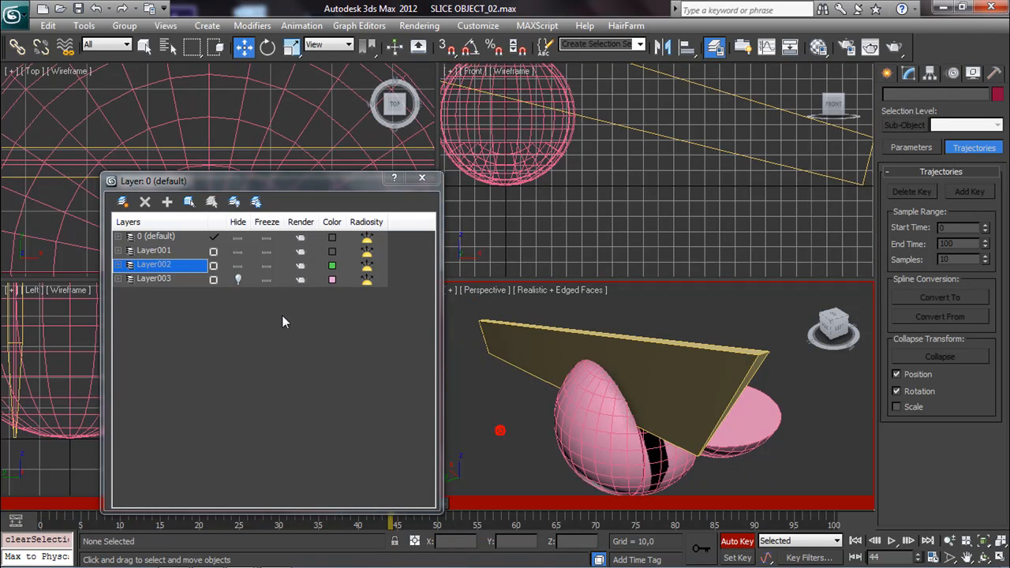
left_click(270, 252)
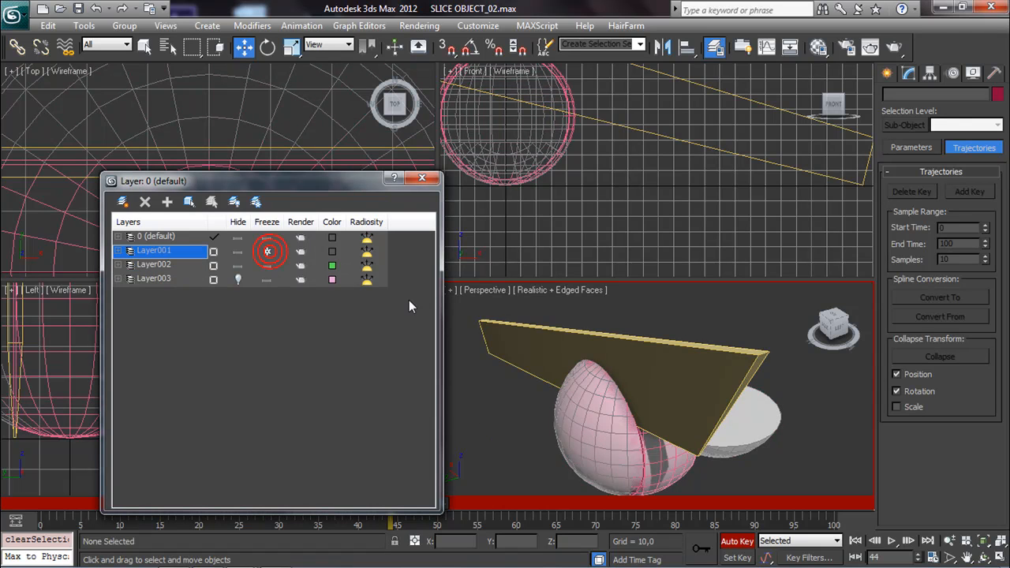
left_click(492, 506)
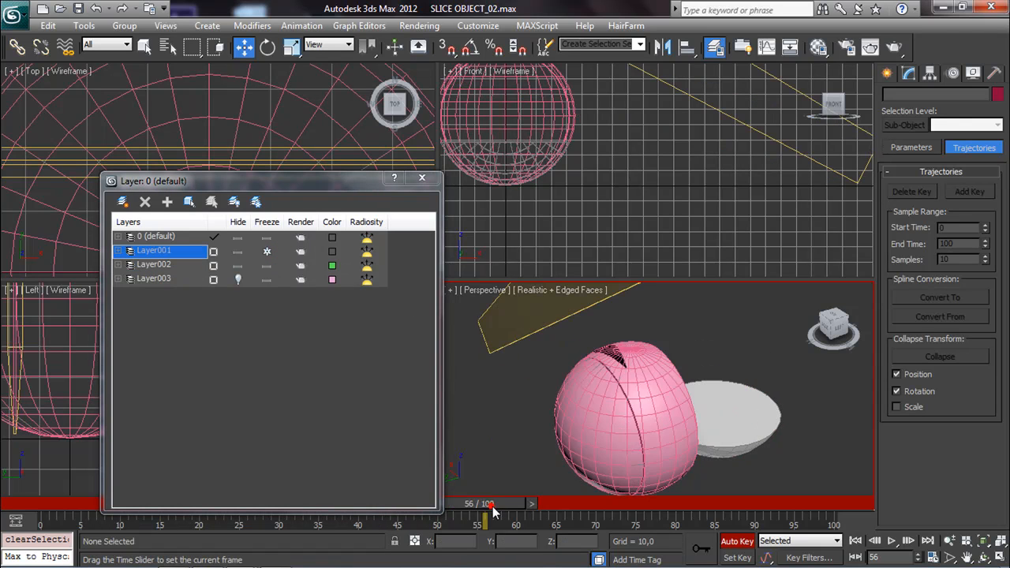
left_click(658, 430)
left_click(612, 441, "ctrl")
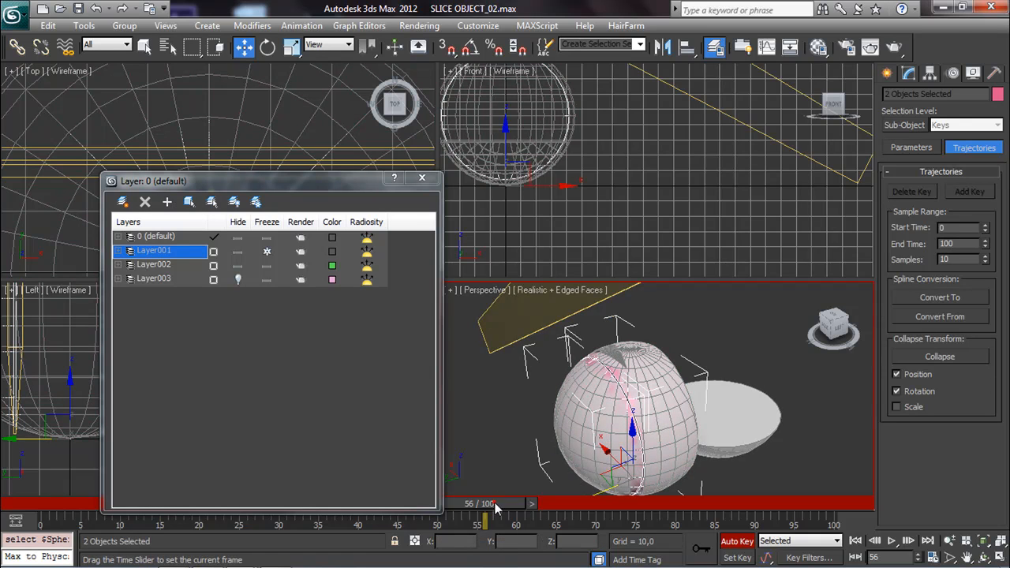
left_click_drag(495, 509, 385, 517)
key("w")
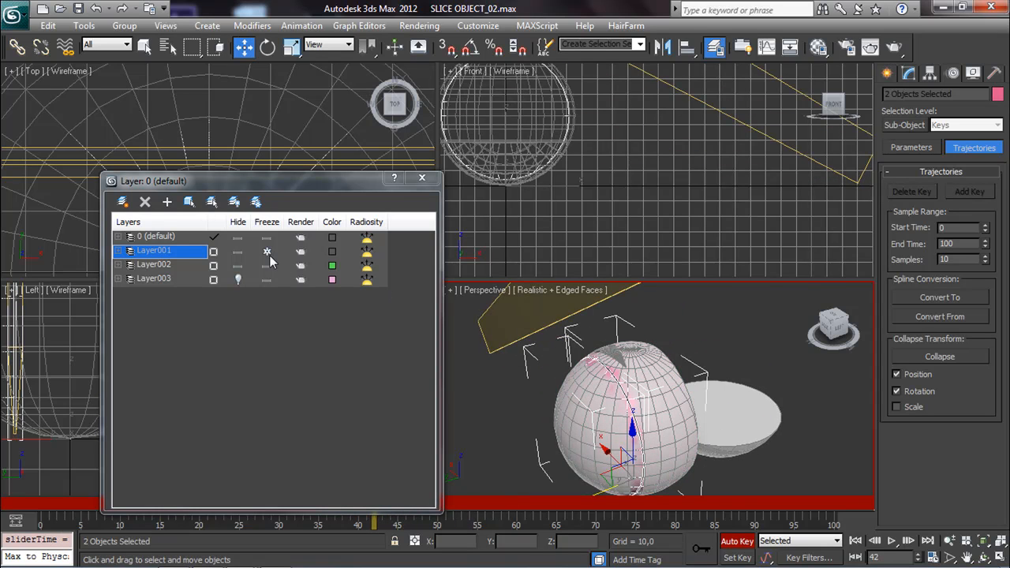
left_click(268, 253)
Select Sphere005 and go to frame 43, where its first visibility key sits.
left_click(669, 440)
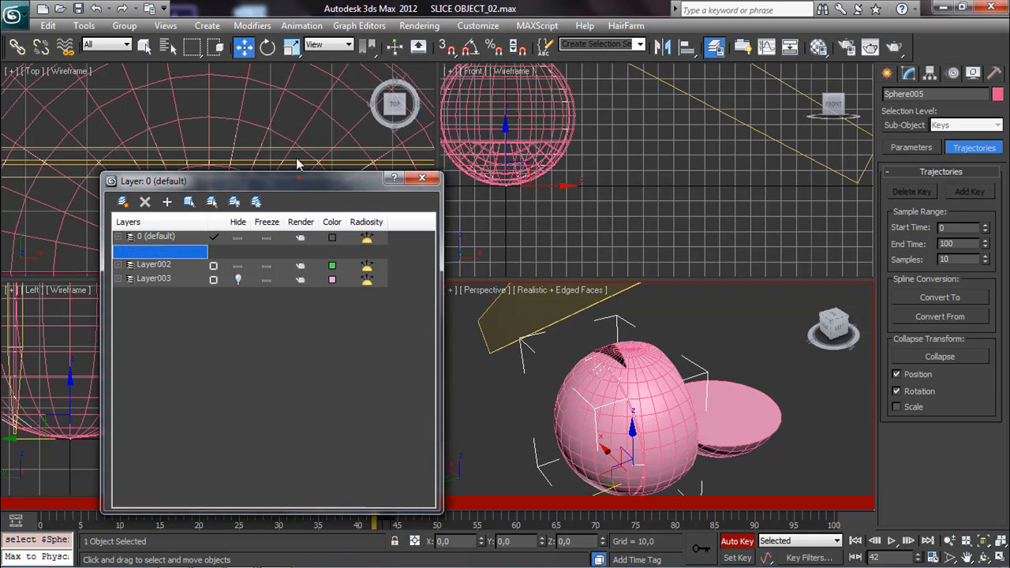
left_click_drag(299, 183, 270, 89)
left_click_drag(403, 503, 412, 505)
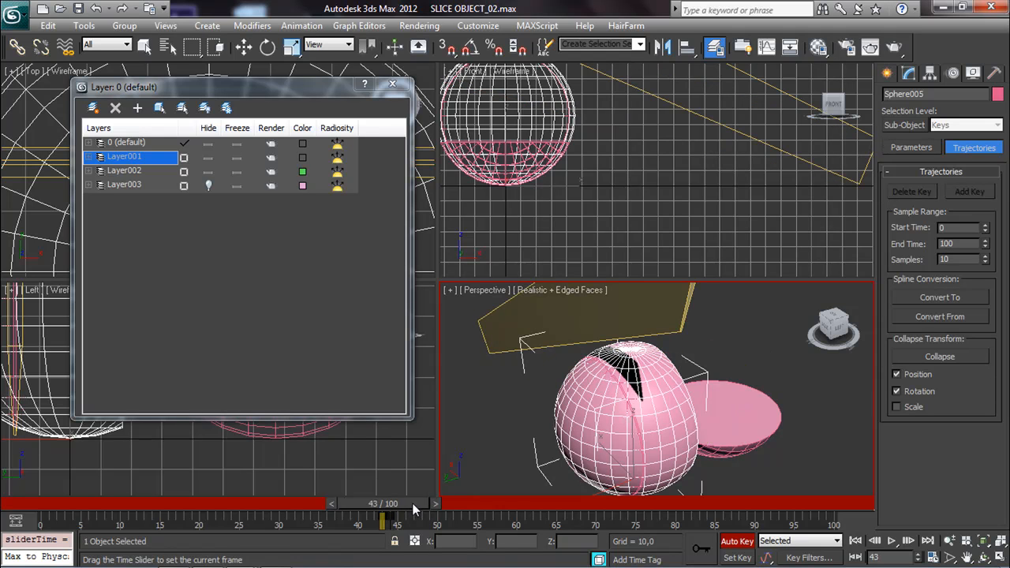
key("w")
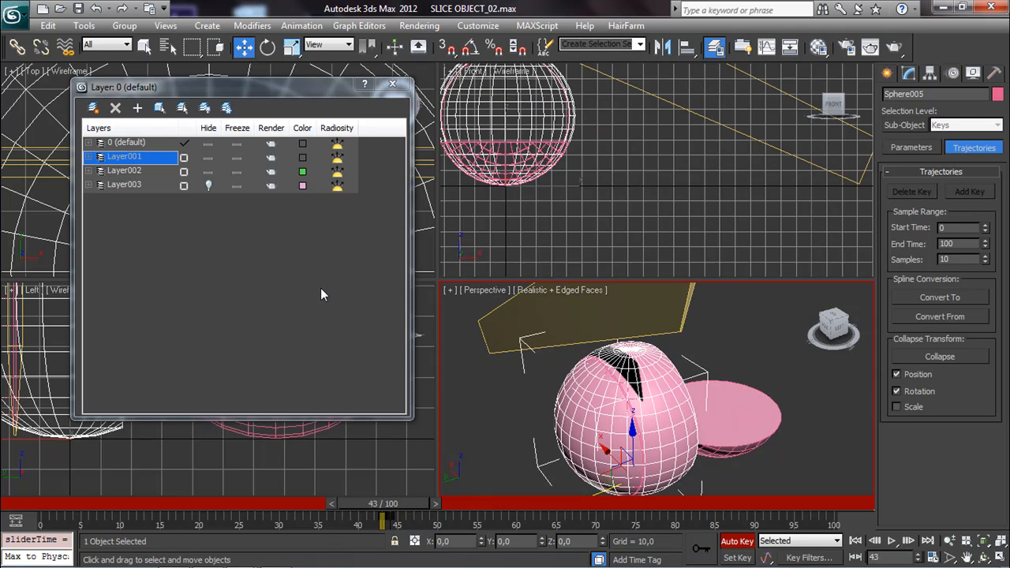
Freeze Layer001 and select both sliced sphere halves in the perspective view.
left_click(238, 158)
left_click(672, 416)
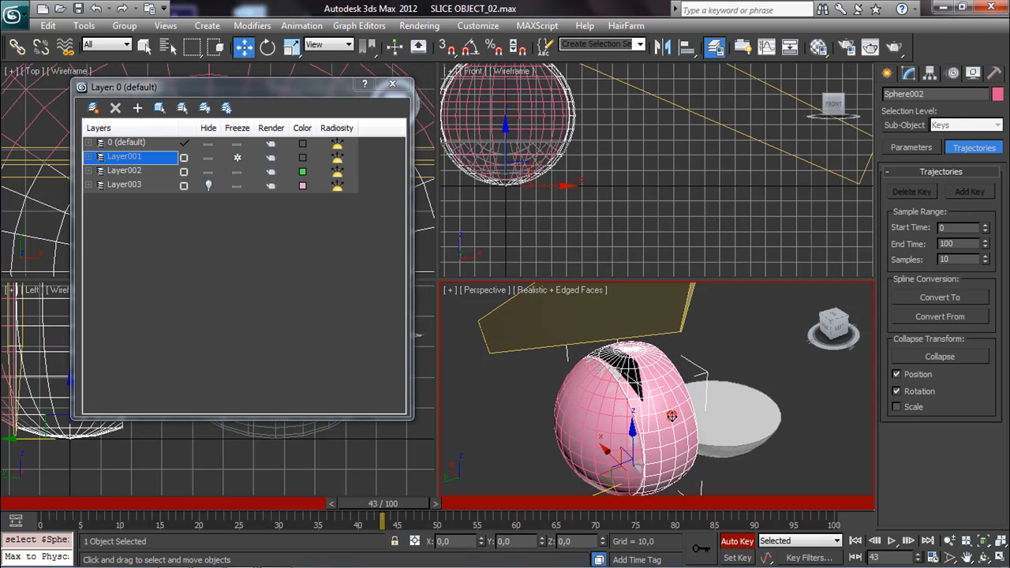
left_click(664, 435, "ctrl")
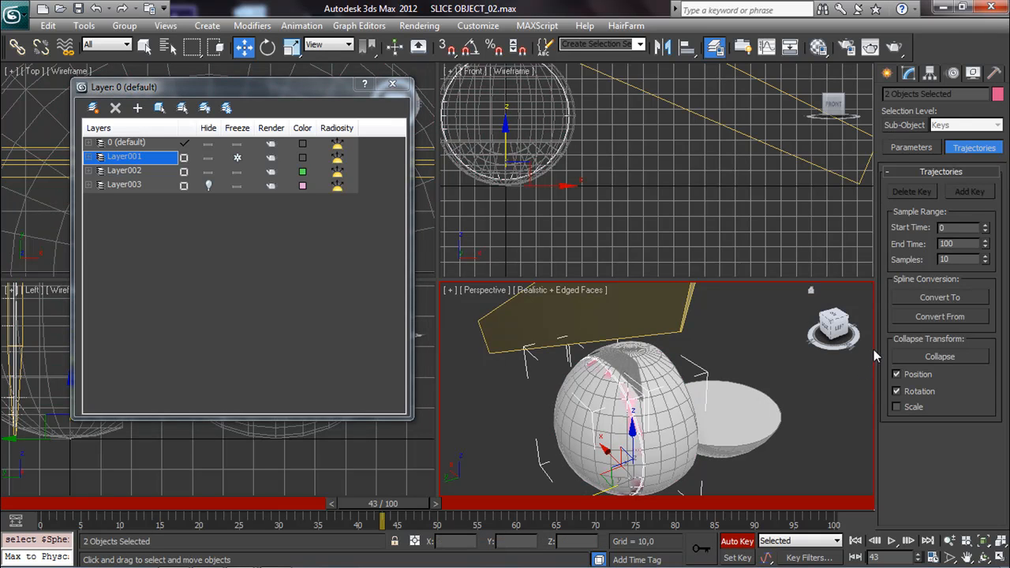
middle_click_drag(544, 484, 529, 460, "alt")
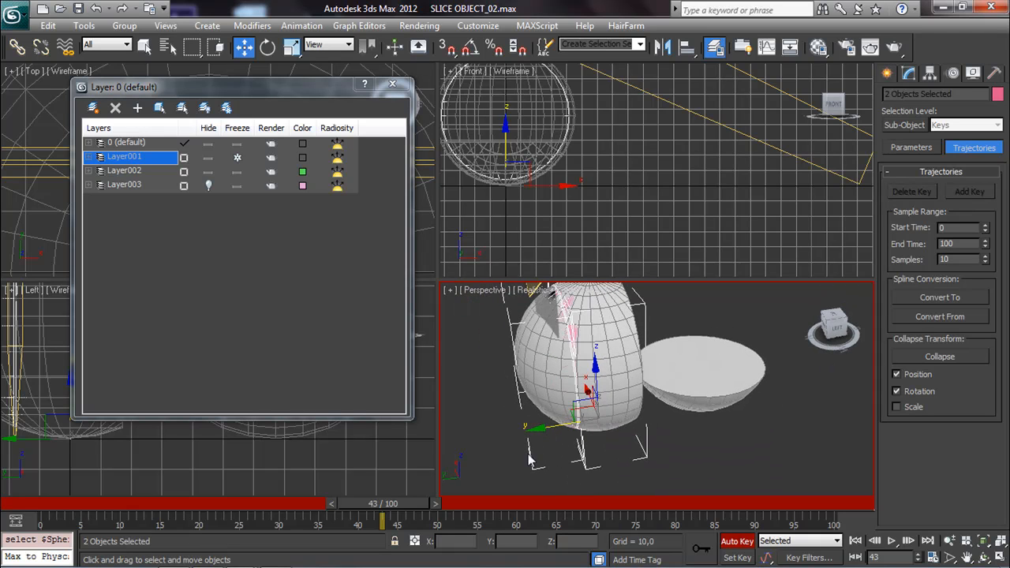
left_click_drag(487, 475, 604, 417)
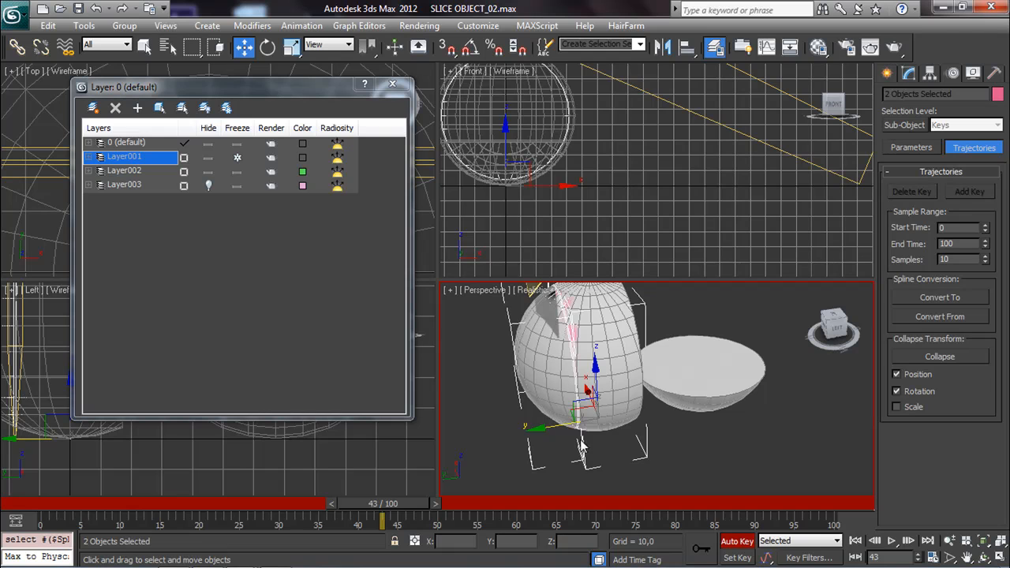
Set the visibility of the two sphere halves to 0 at frame 43 in their object properties.
right_click(570, 398)
left_click(600, 480)
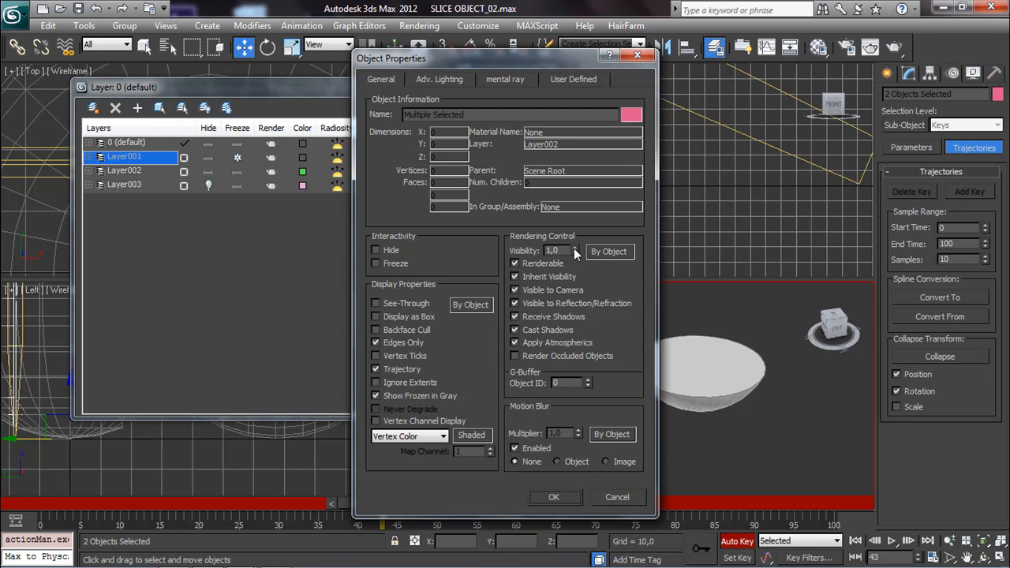
left_click(555, 497)
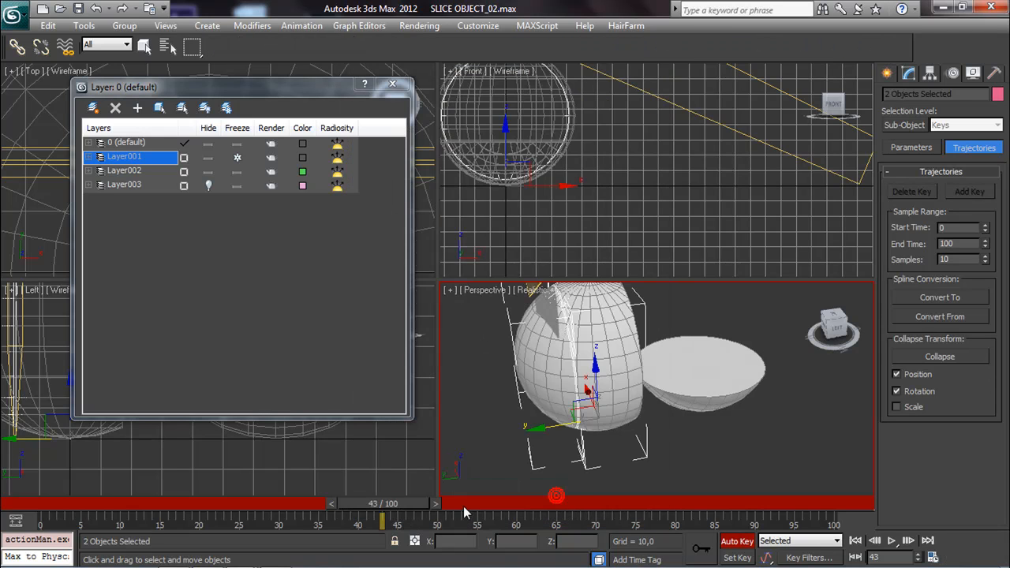
Set the visibility of the two sphere halves to 1 at frame 44 and open the curve editor for them.
key("period")
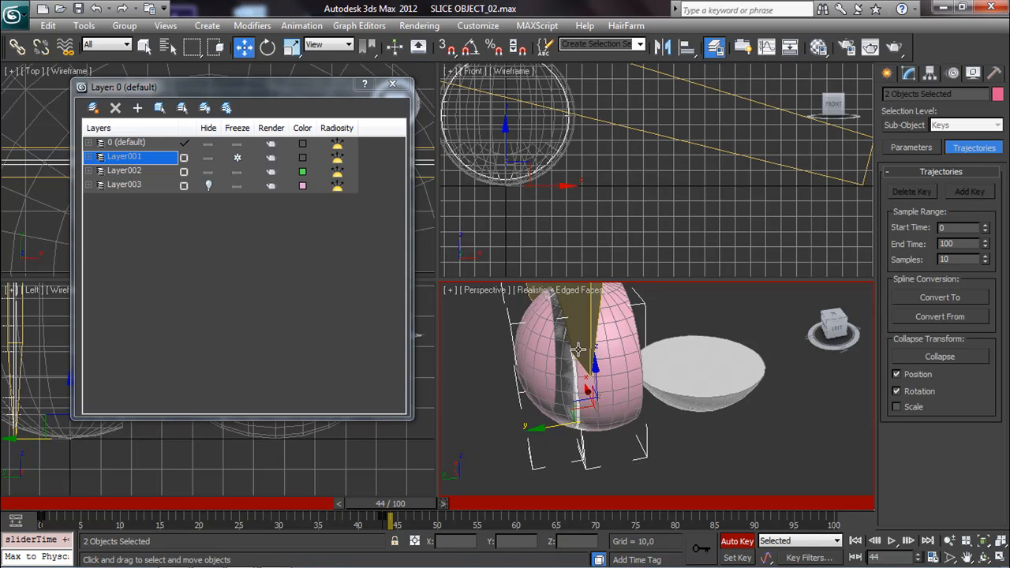
right_click(552, 353)
left_click(623, 443)
left_click_drag(578, 253, 572, 198)
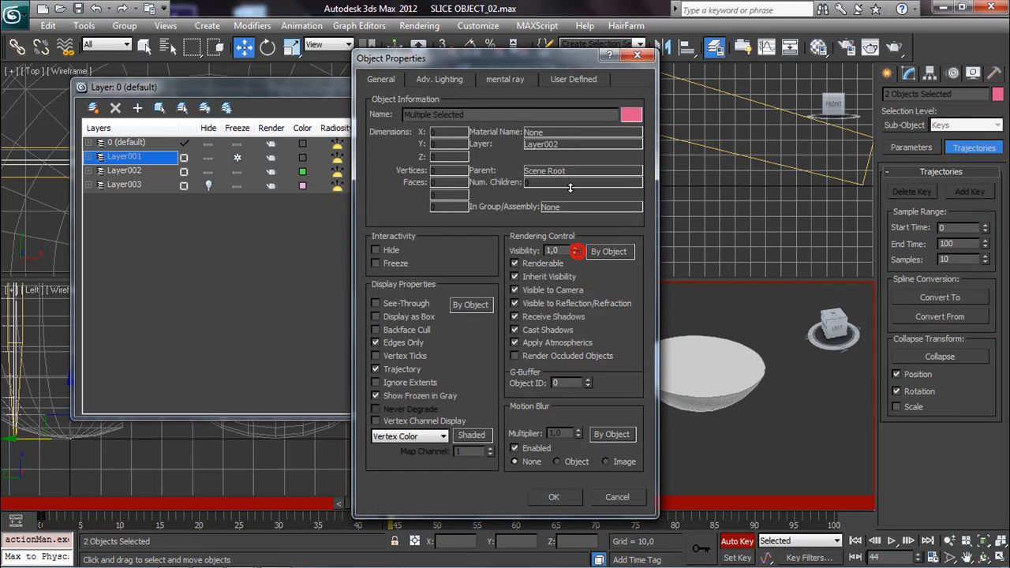
left_click(554, 497)
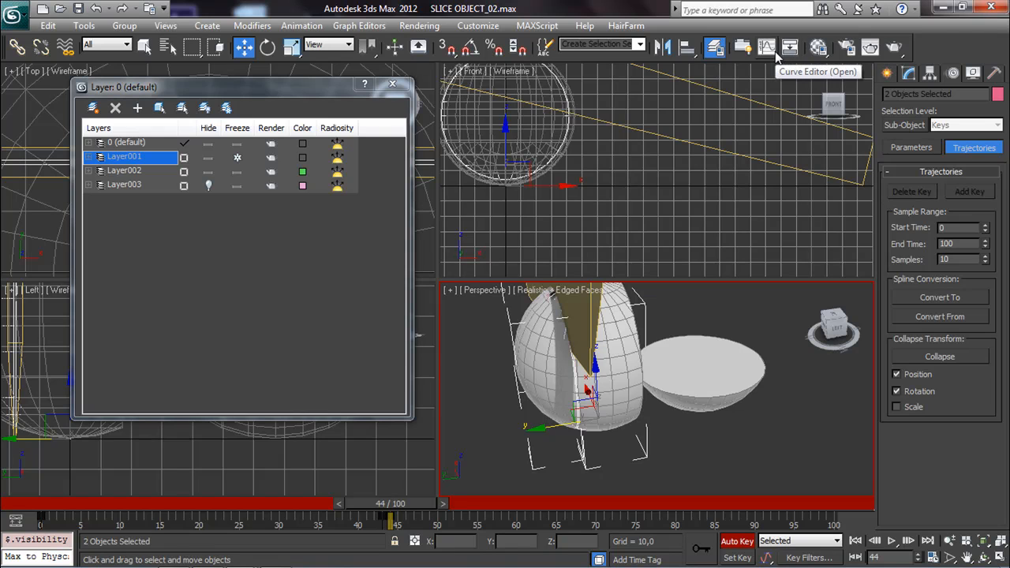
left_click(767, 47)
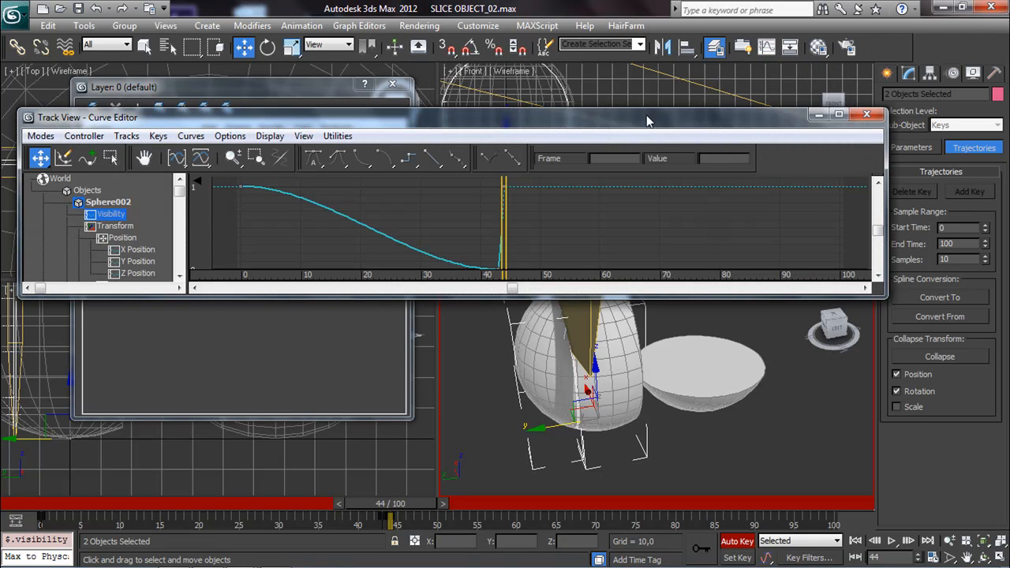
Delete the visibility key at frame 0 from the two sphere halves' curve.
middle_click_drag(518, 230, 606, 212)
scroll(603, 217, "down", 1)
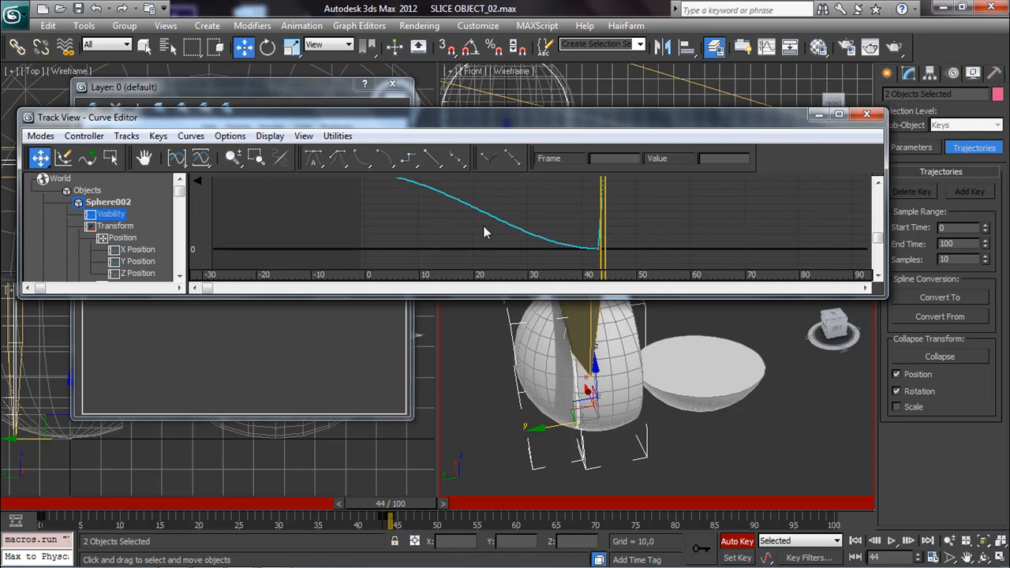
middle_click_drag(484, 226, 545, 283)
left_click_drag(464, 270, 467, 250)
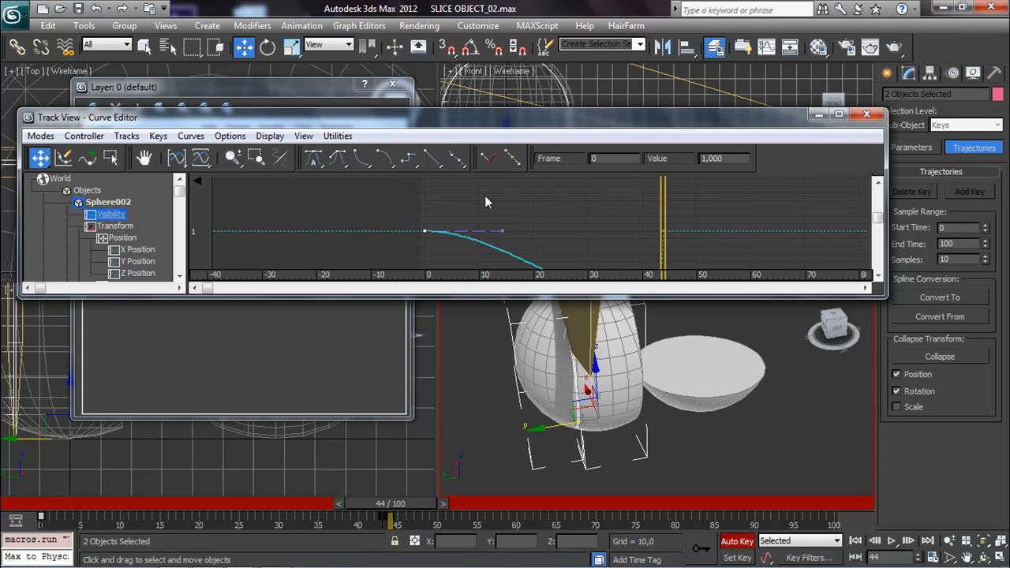
key("Delete")
Give the visibility keys at frames 43 and 44 stepped tangents, and close the curve editor and the layer manager.
scroll(559, 213, "down", 3)
middle_click_drag(596, 252, 477, 194)
middle_click_drag(497, 254, 488, 289)
middle_click_drag(535, 251, 536, 240)
left_click_drag(484, 187, 536, 265)
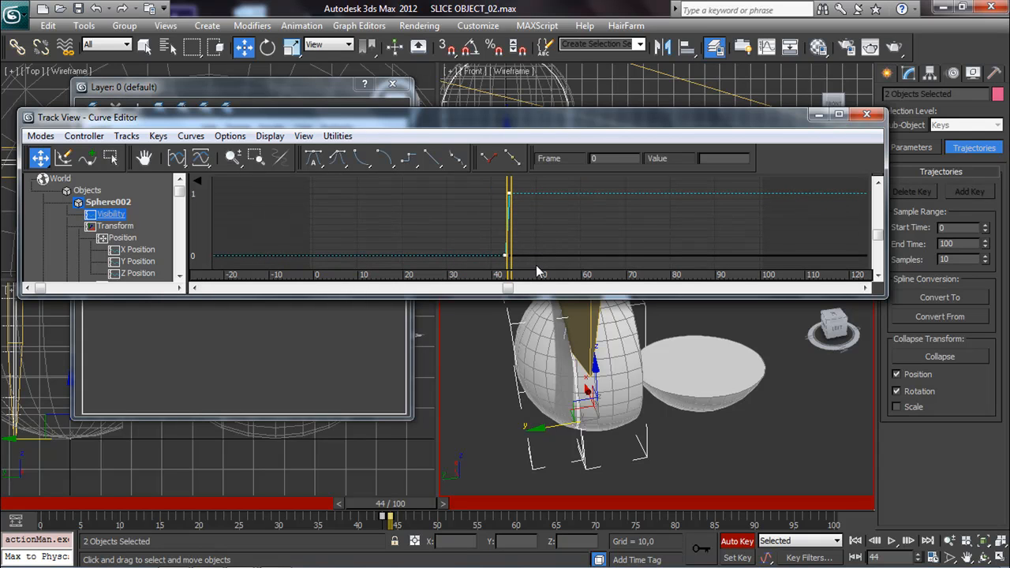
left_click(408, 160)
left_click(866, 113)
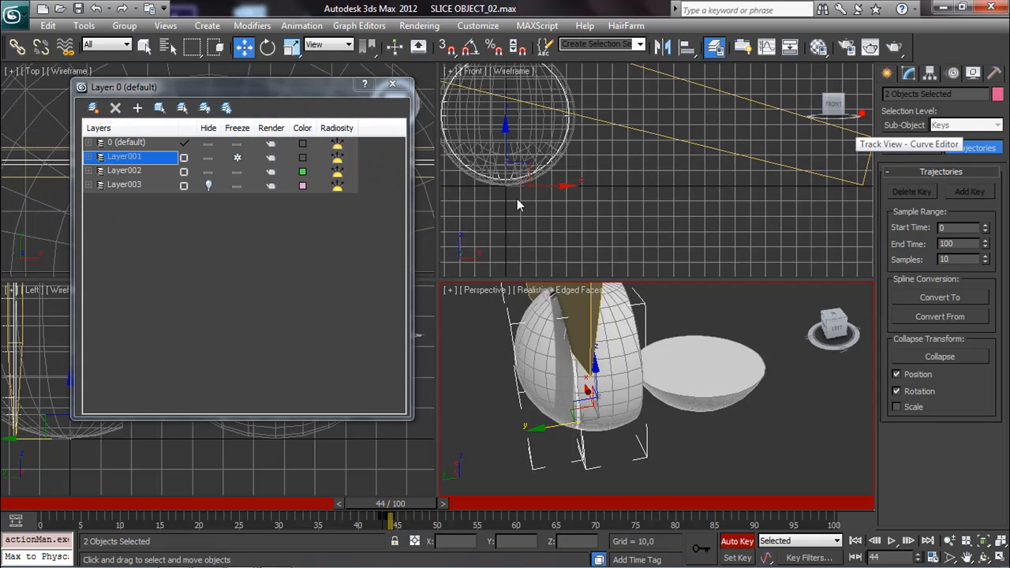
left_click(392, 84)
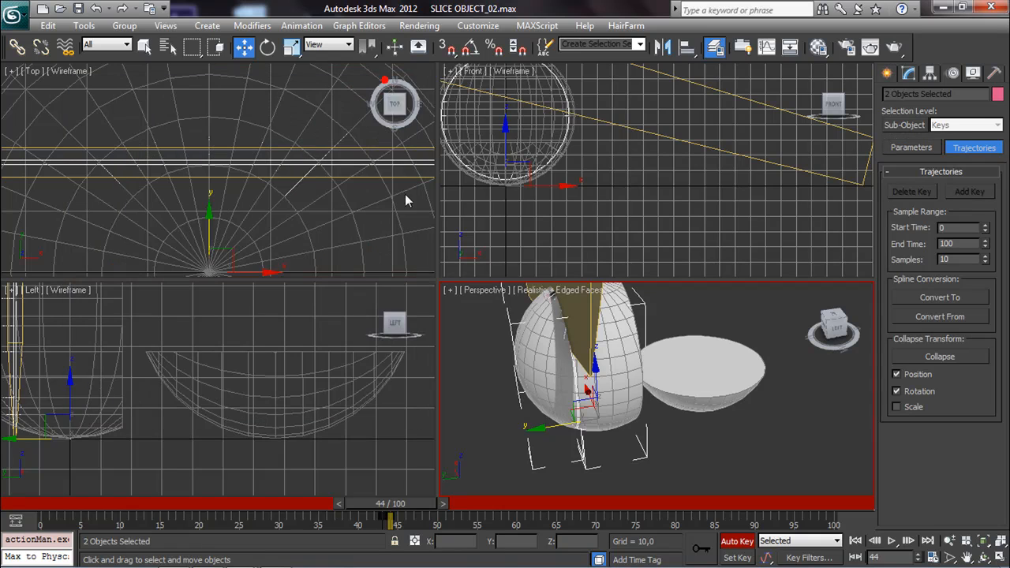
Scrub back to frame 36, clear the selection and unfreeze Layer001.
left_click(404, 200)
left_click_drag(429, 503, 362, 504)
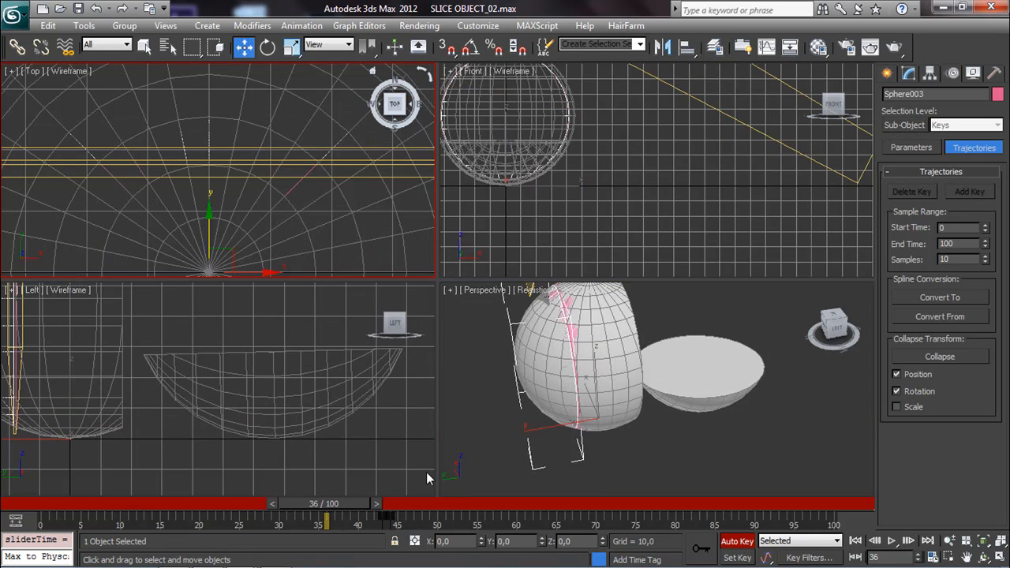
key("w")
left_click(460, 463)
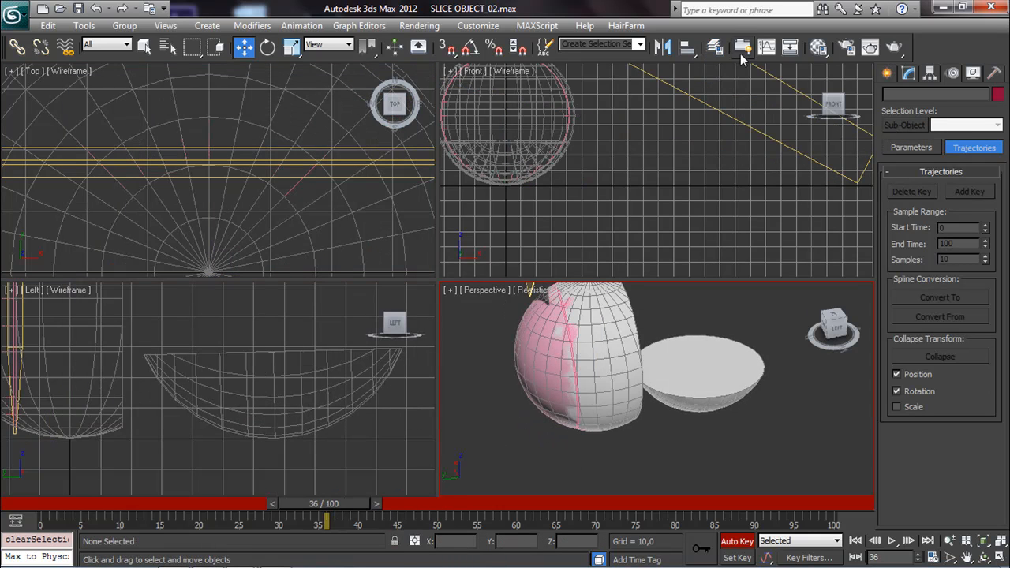
left_click(715, 47)
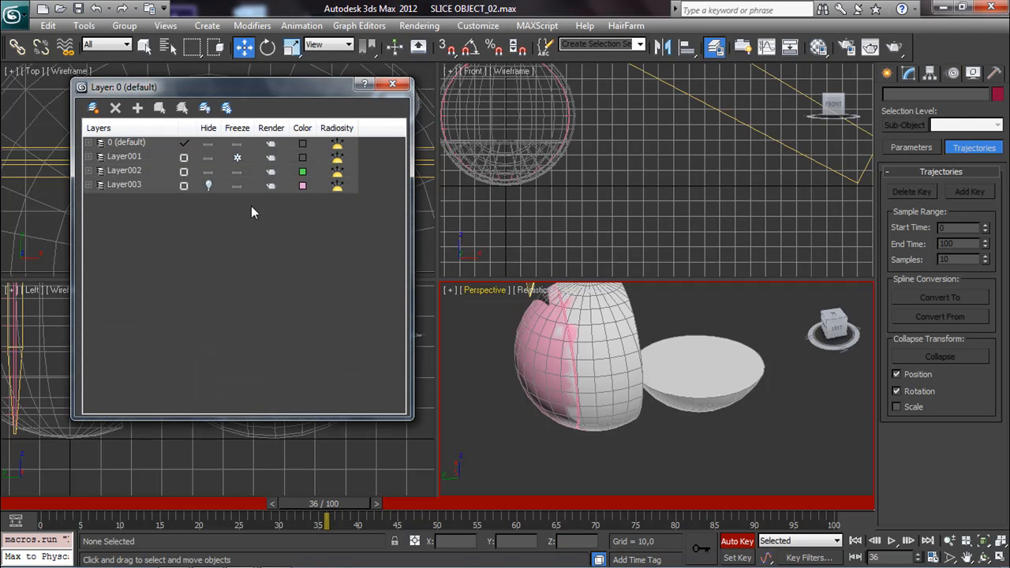
left_click(237, 161)
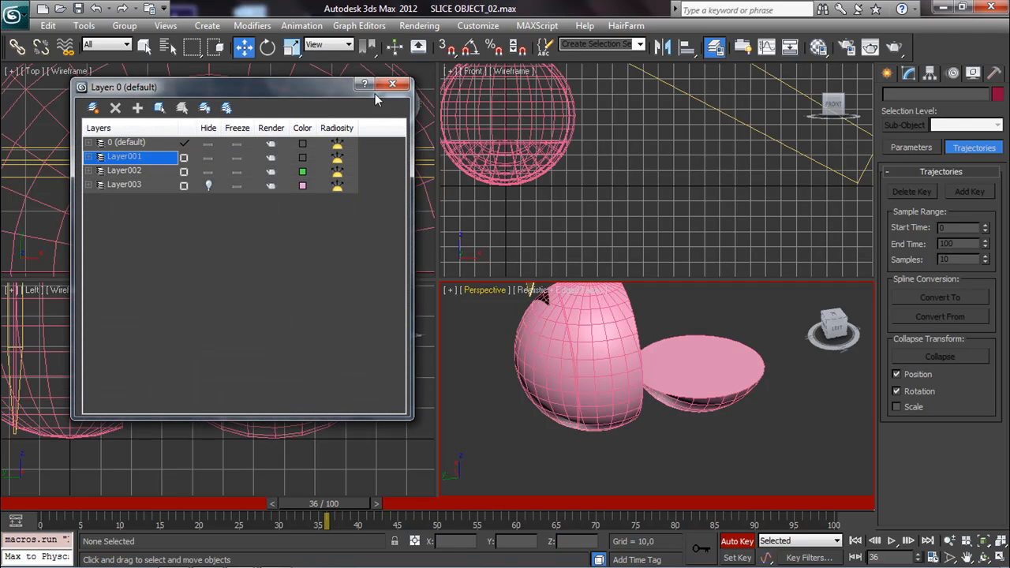
Go to frame 44 and select the sliced half Sphere003 in the perspective view.
left_click(538, 354)
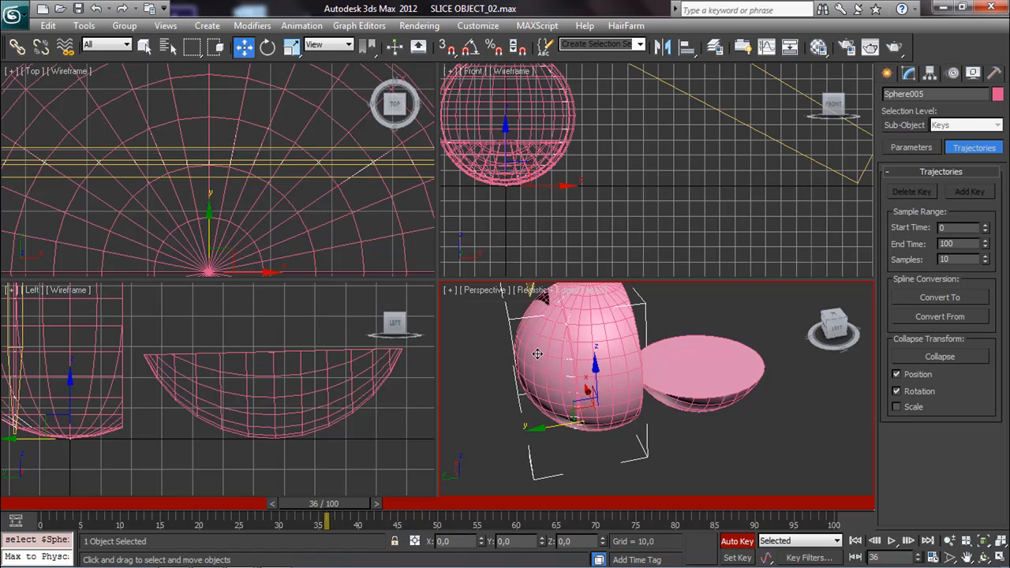
left_click_drag(343, 506, 408, 513)
key("w")
left_click(541, 361)
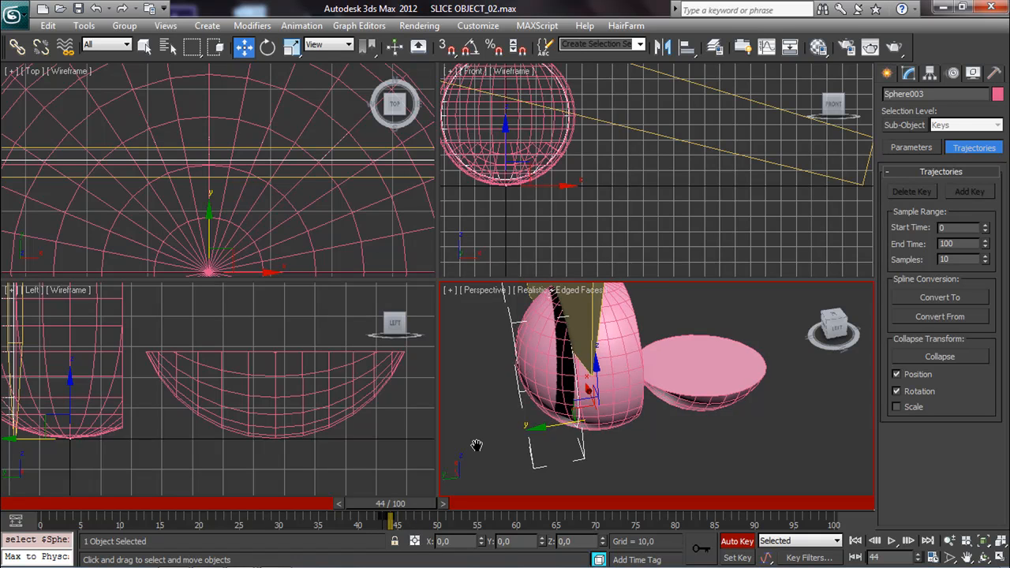
Turn on Affect Pivot Only for Sphere003 and center its pivot to the object.
left_click(983, 557)
left_click_drag(671, 410, 592, 408)
left_click_drag(131, 347, 203, 366)
left_click(930, 73)
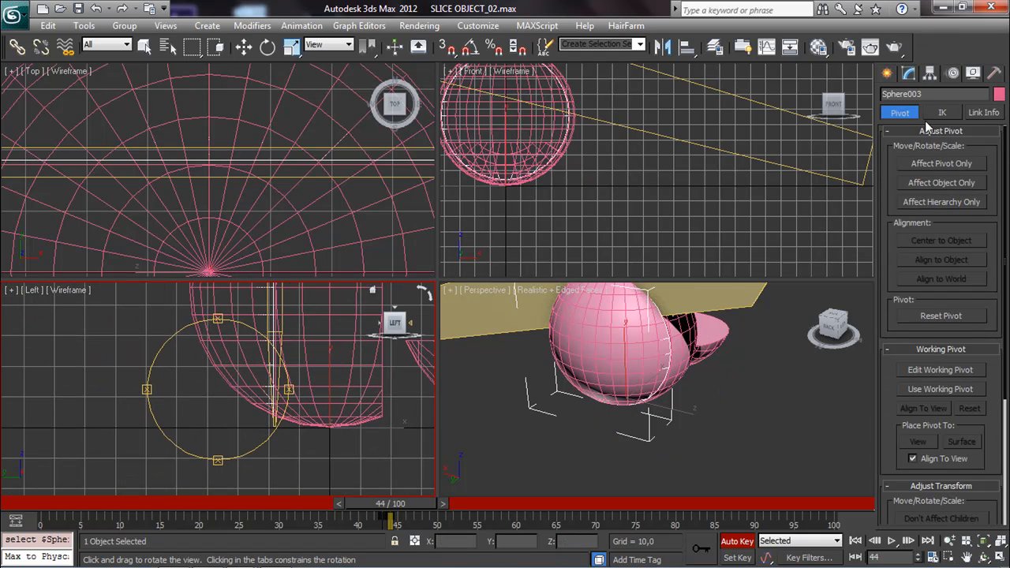
left_click(933, 163)
left_click(926, 242)
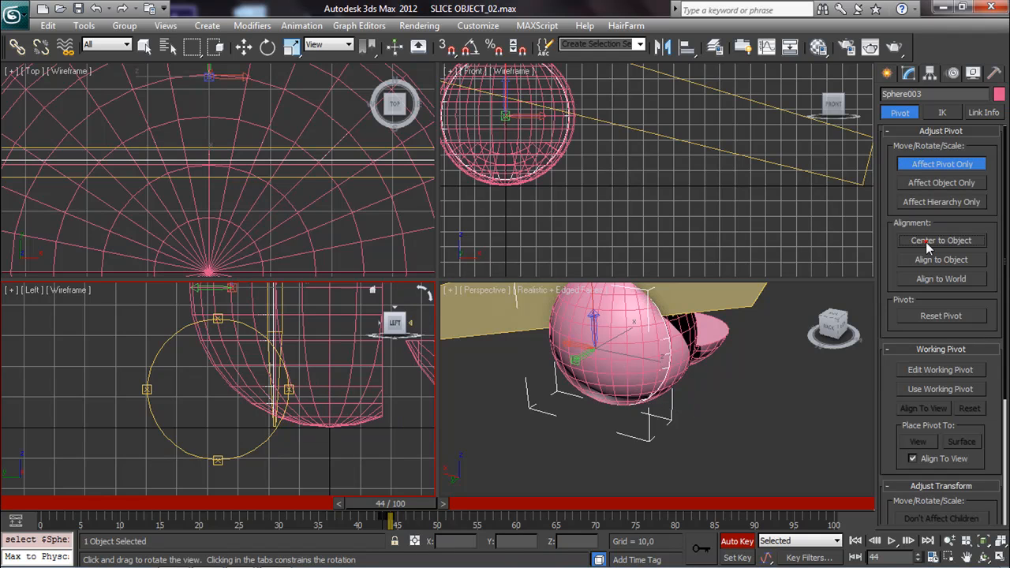
Move Sphere003's pivot to the lower end of its cut face beside the blade and finish pivot editing.
left_click(243, 47)
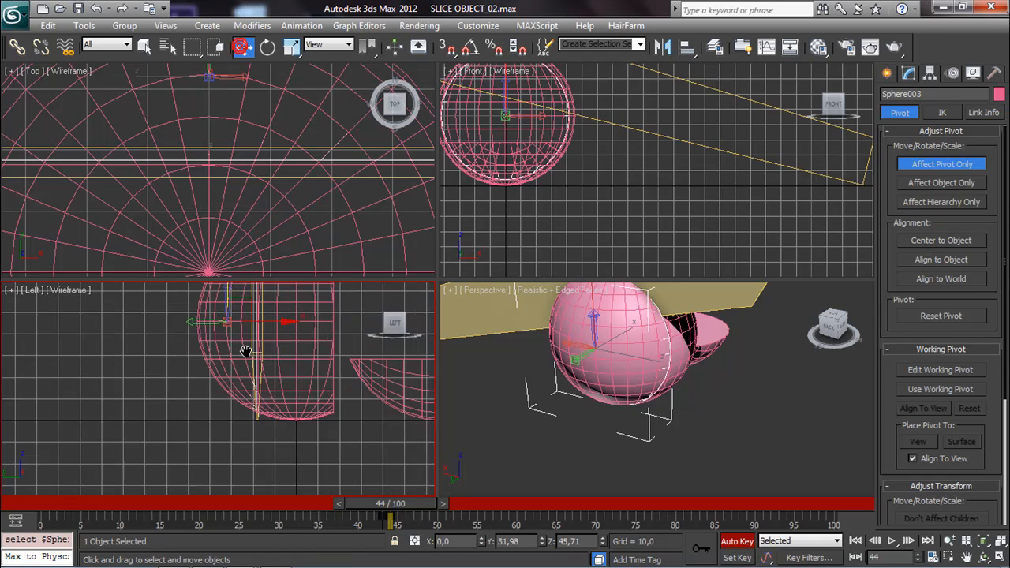
left_click_drag(226, 344, 244, 462)
scroll(237, 483, "up", 4)
middle_click_drag(237, 483, 240, 400)
scroll(240, 400, "up", 2)
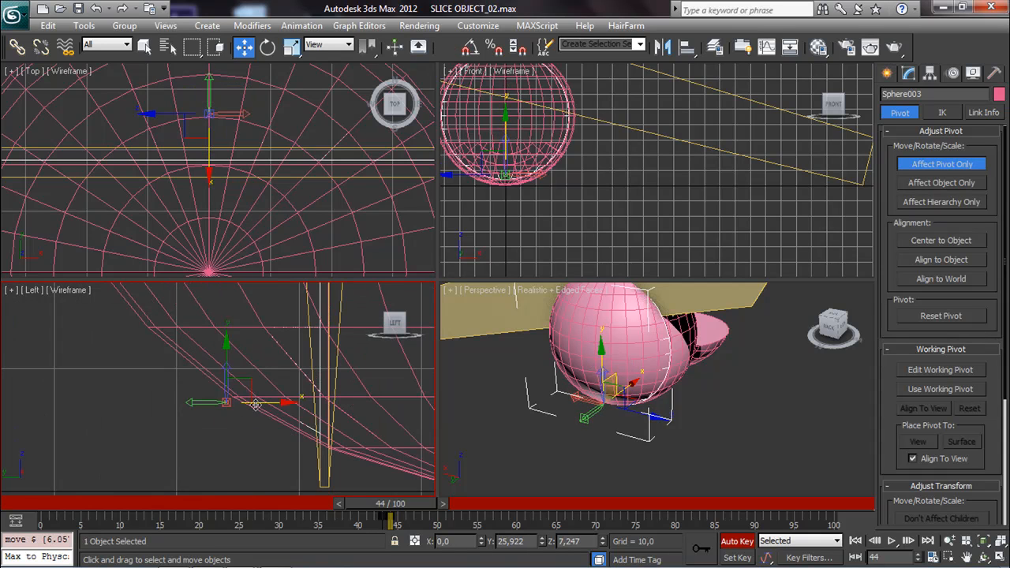
left_click_drag(251, 387, 332, 426)
scroll(333, 425, "up", 2)
middle_click_drag(332, 426, 220, 353)
scroll(293, 372, "up", 2)
left_click_drag(304, 377, 318, 371)
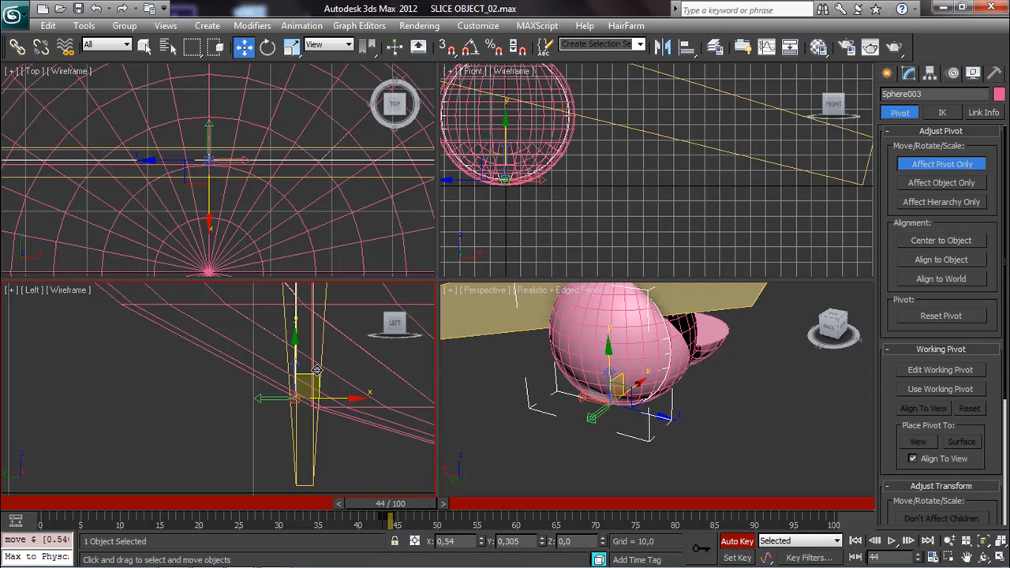
left_click(909, 166)
Scrub to frame 47 and select the blade Box001.
left_click_drag(355, 504, 381, 501)
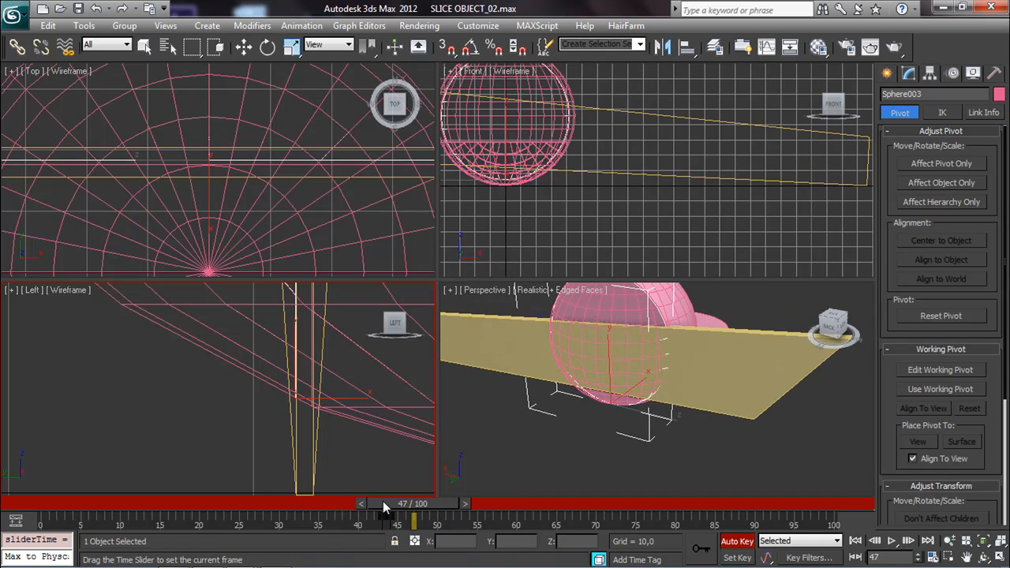
key("w")
left_click(695, 374)
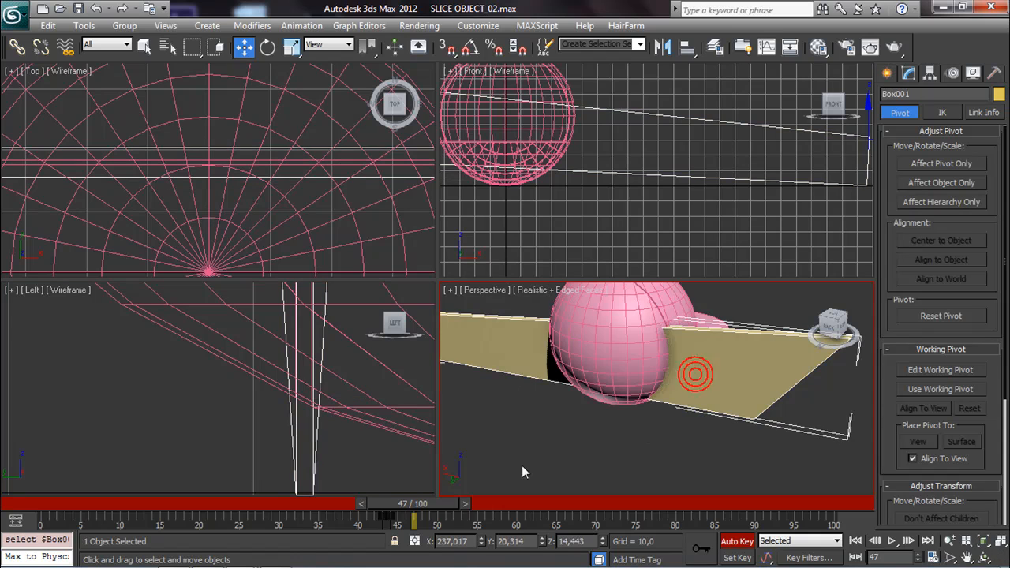
Delay the blade's last animation key to frame 59, leaving the time at frame 54.
left_click_drag(429, 504, 483, 490)
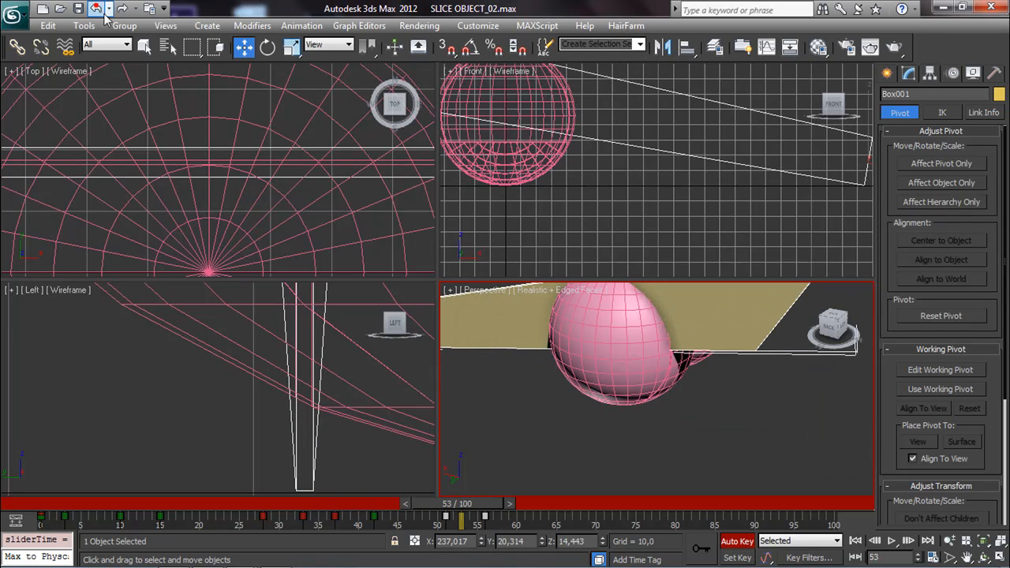
left_click(97, 9)
left_click_drag(361, 505, 533, 491)
left_click(419, 524)
key("w")
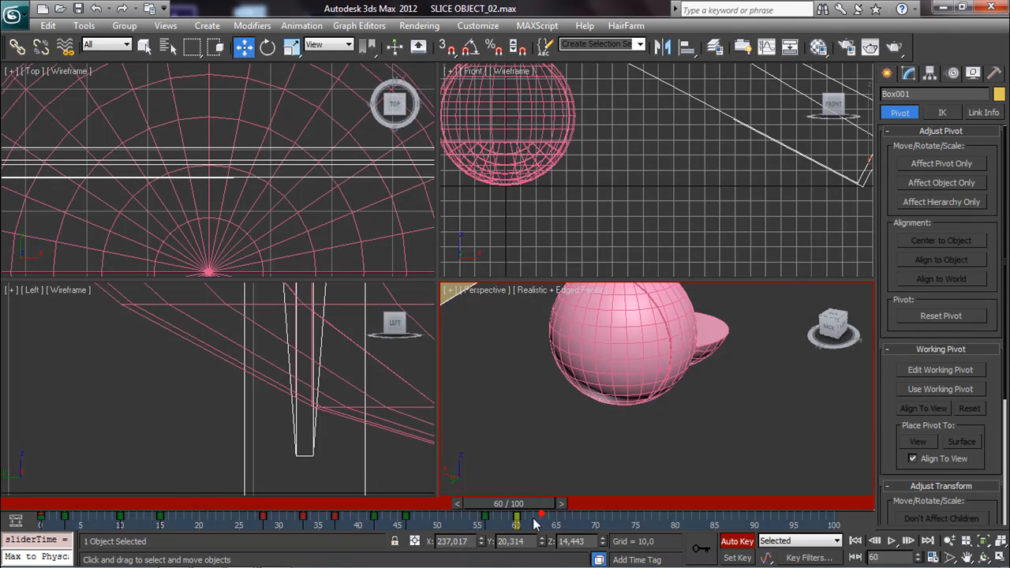
left_click_drag(517, 503, 473, 517)
key("w")
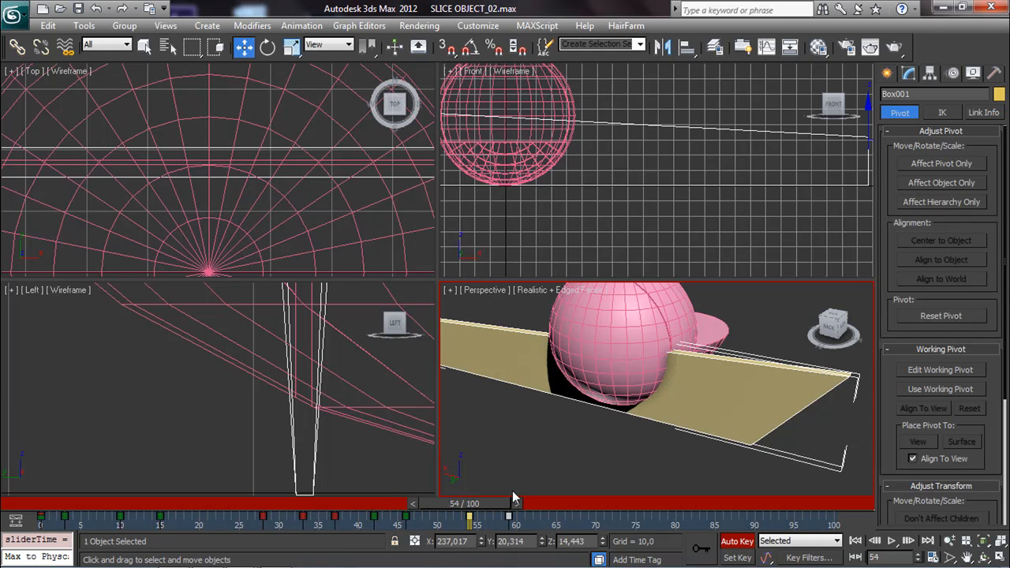
Rotate the sliced half Sphere003 about -47.4° around X at frame 54 so it tips away from the blade.
left_click(598, 376)
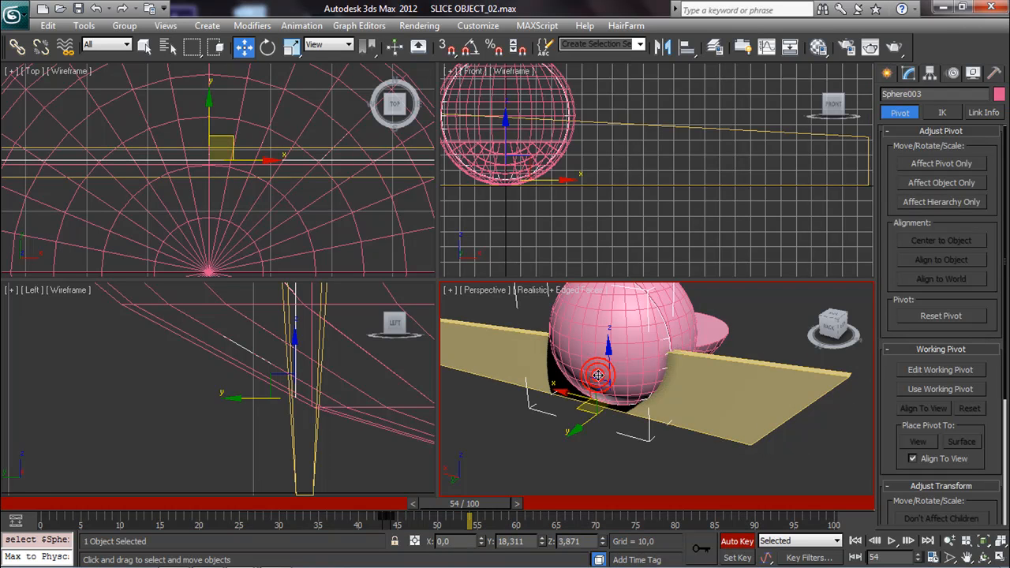
left_click(267, 47)
left_click_drag(597, 392, 558, 420)
middle_click_drag(269, 419, 338, 418)
scroll(298, 383, "down", 6)
left_click_drag(247, 385, 237, 405)
left_click_drag(472, 509, 475, 472)
key("e")
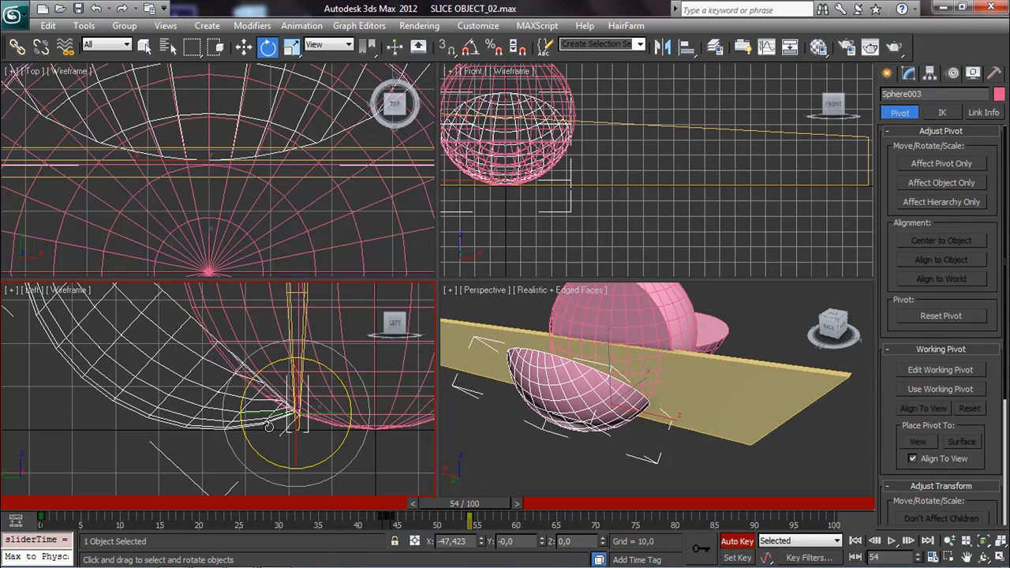
Move Sphere003's starting rotation key from frame 0 to frame 44 and scrub back to frame 44.
left_click_drag(41, 519, 395, 517)
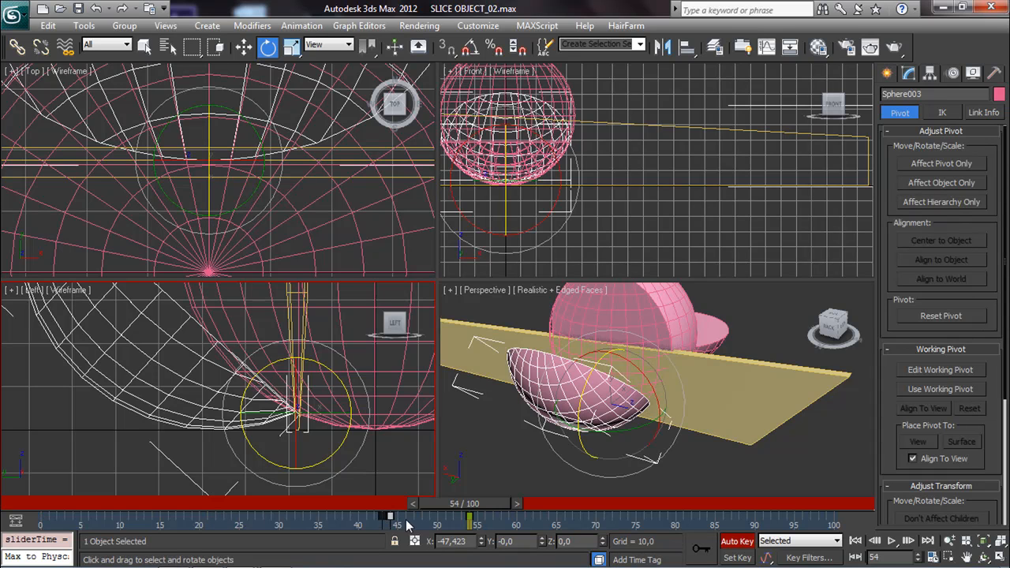
left_click_drag(442, 503, 387, 509)
key("e")
scroll(552, 414, "down", 4)
middle_click_drag(552, 414, 631, 383)
left_click_drag(413, 505, 400, 511)
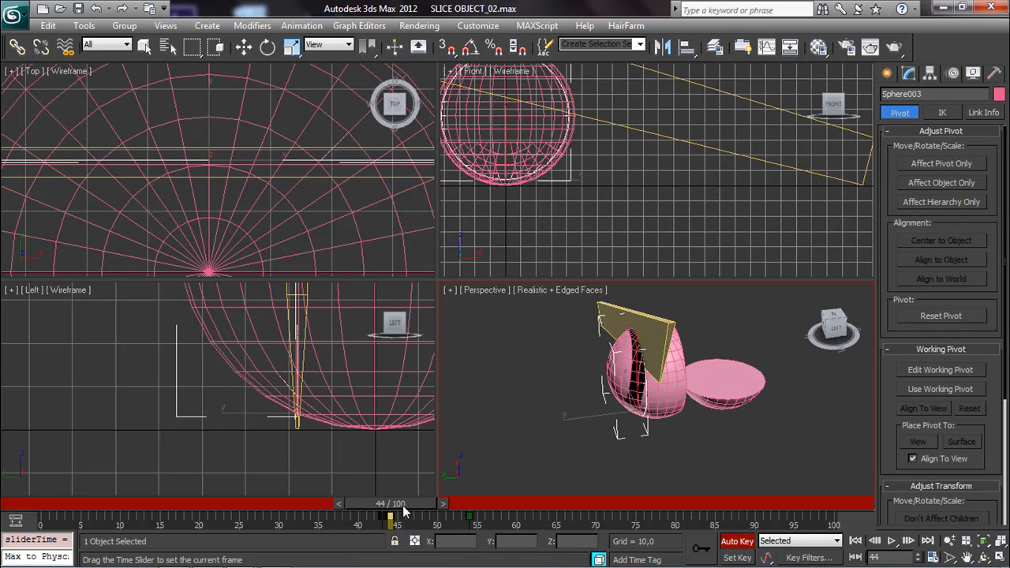
Isolate Sphere003's X Rotation curve, switch Track View to the Dope Sheet and expand its rotation tracks.
key("e")
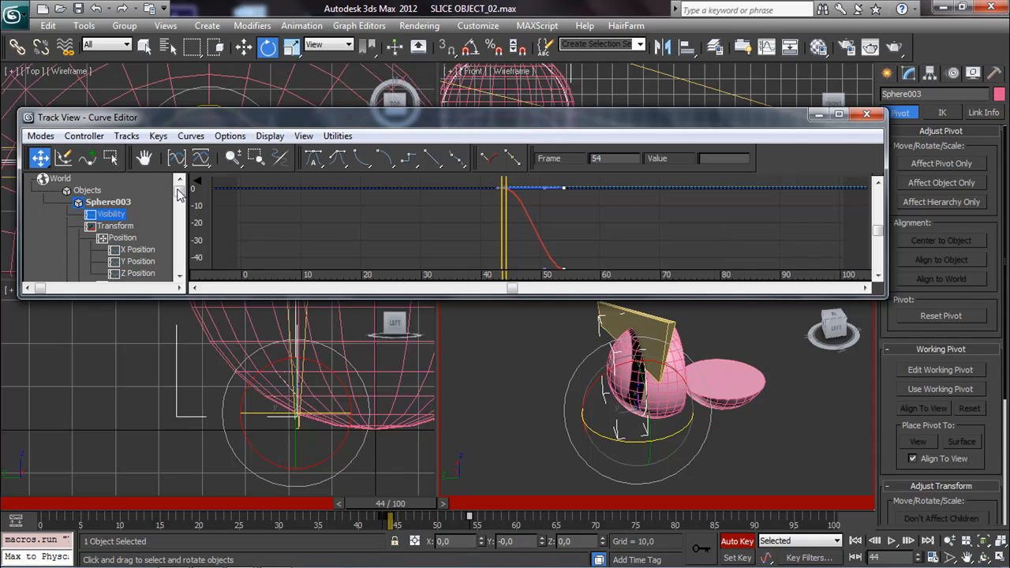
scroll(158, 221, "down", 3)
left_click(136, 237)
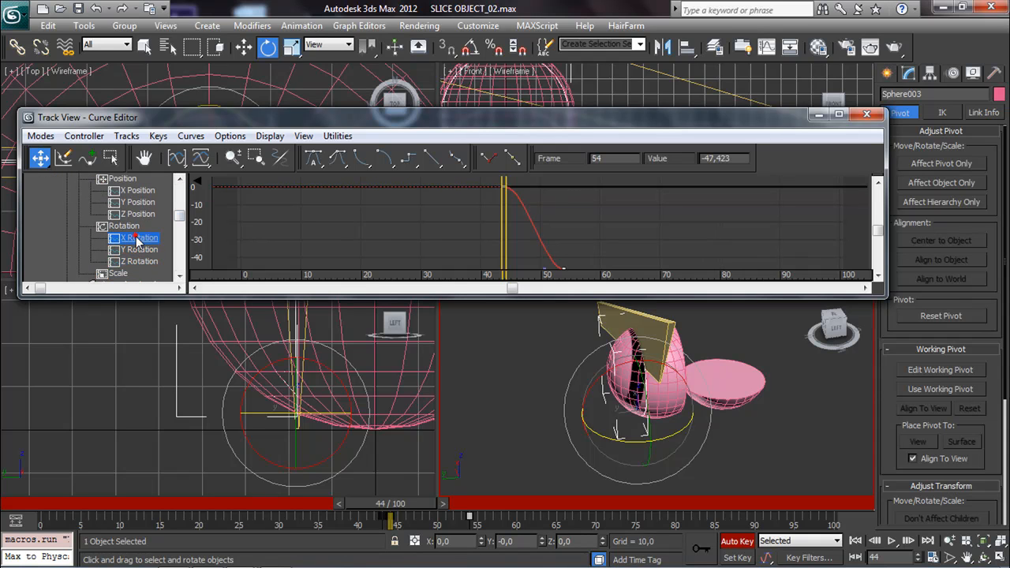
left_click_drag(493, 198, 513, 213)
left_click(41, 138)
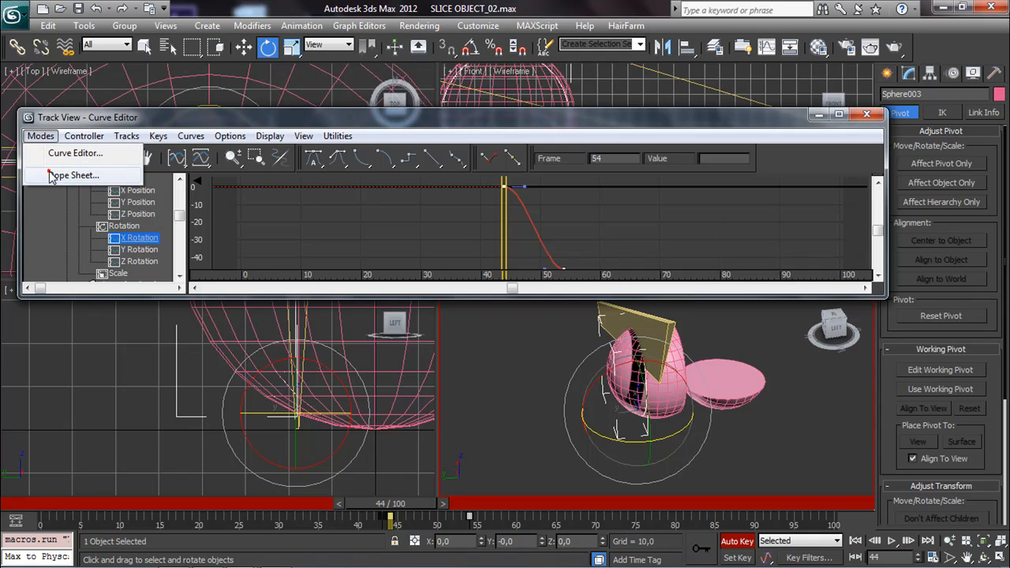
left_click(59, 175)
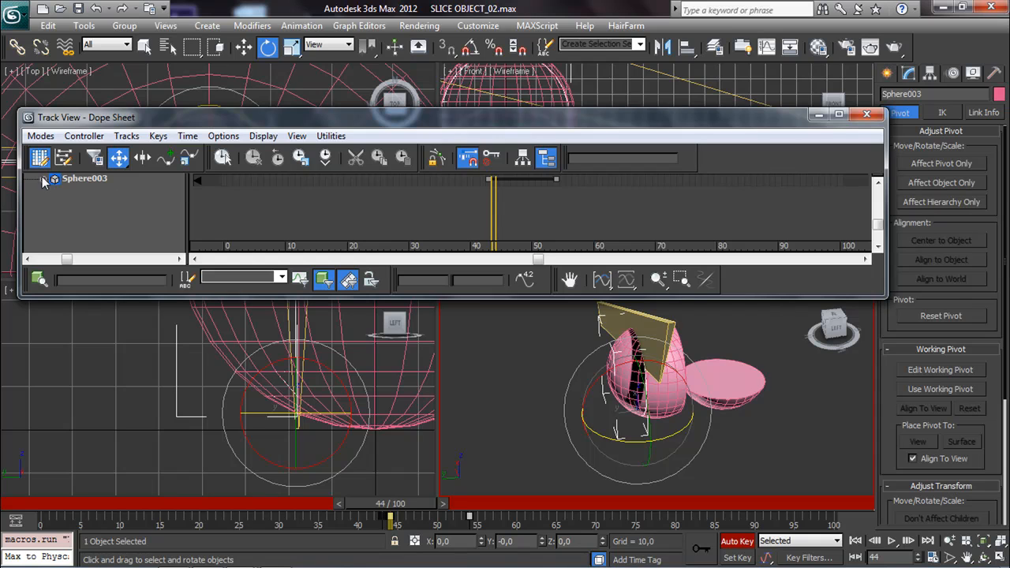
left_click(54, 179)
left_click(56, 202)
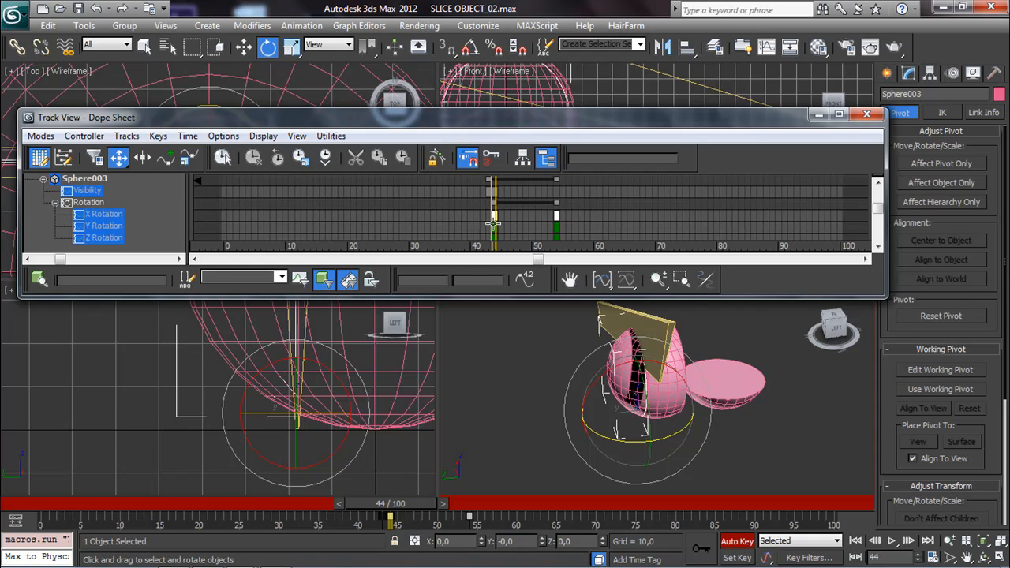
Try shifting the X Rotation keys to frames 46 and 56, and move them back to frames 44 and 54.
left_click_drag(498, 221, 509, 216)
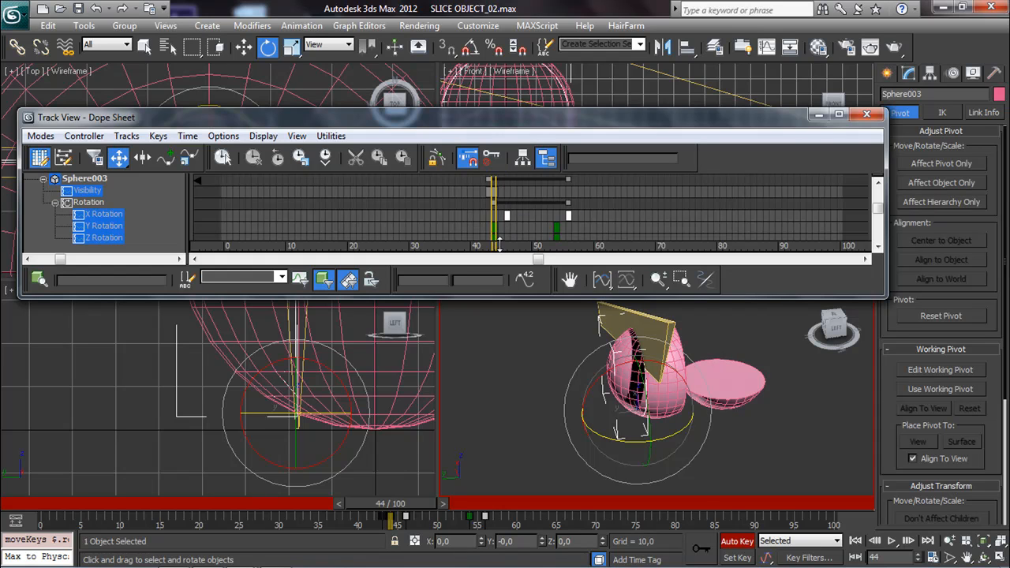
left_click_drag(410, 514, 436, 503)
key("e")
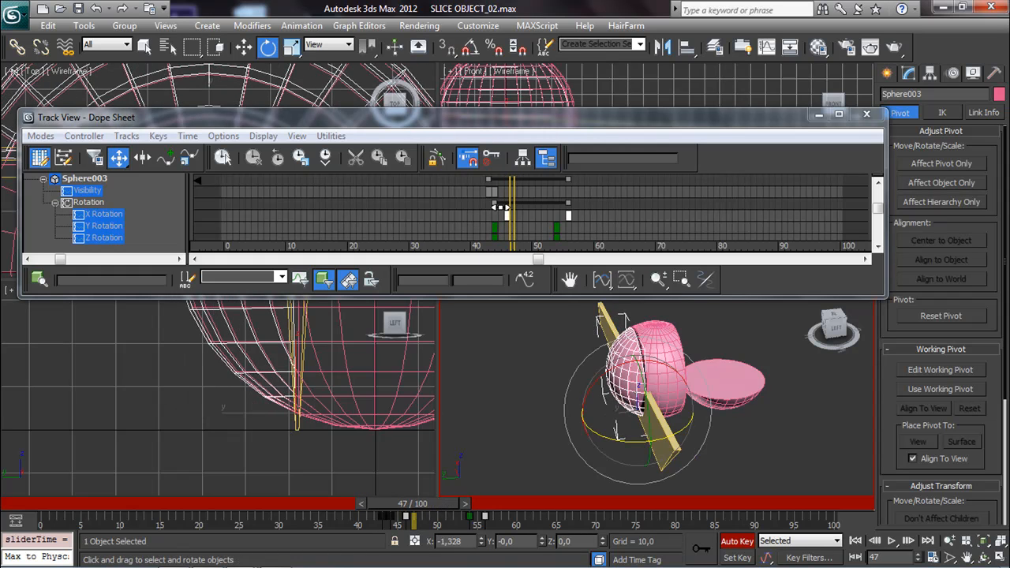
left_click_drag(507, 214, 493, 220)
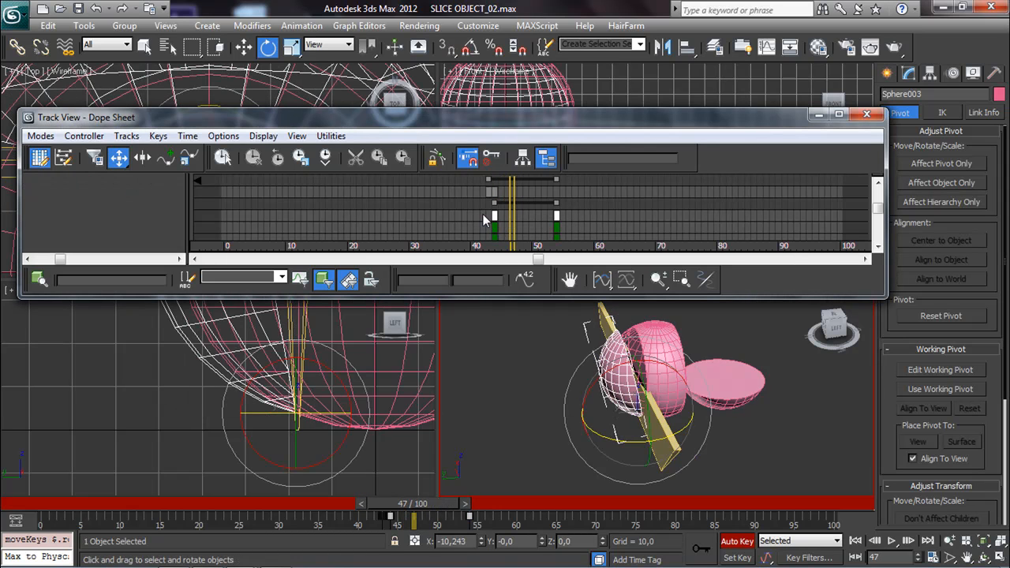
Select all of Sphere003's rotation keys and shift them to frames 43 and 53, checking against the blade.
left_click_drag(598, 251, 598, 251)
left_click_drag(505, 221, 523, 221)
mouse_move(425, 497)
left_mouse_down()
mouse_move(395, 504)
mouse_move(403, 504)
left_mouse_up()
left_click_drag(514, 218, 487, 229)
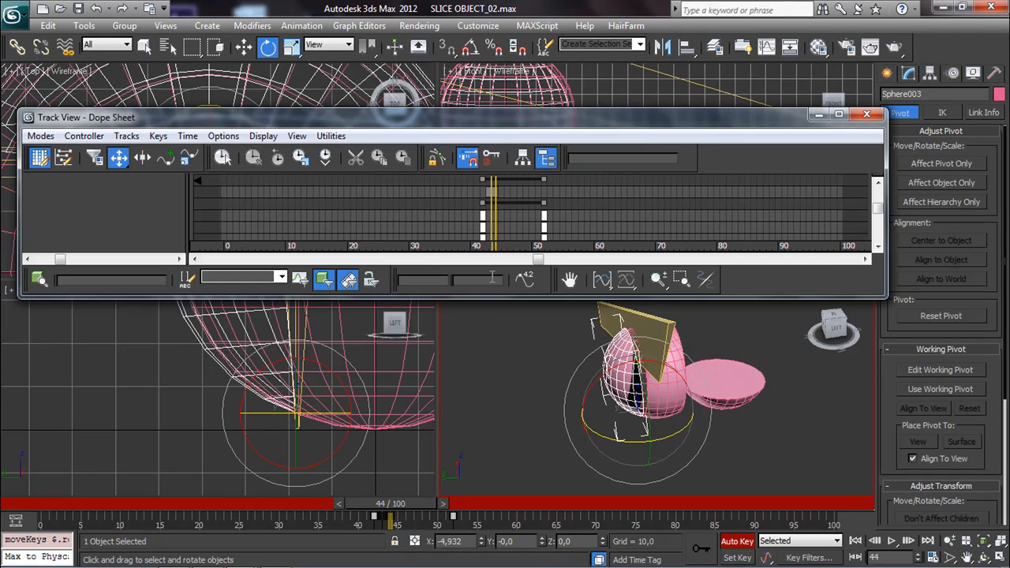
left_click_drag(411, 505, 396, 506)
left_click_drag(483, 213, 486, 217)
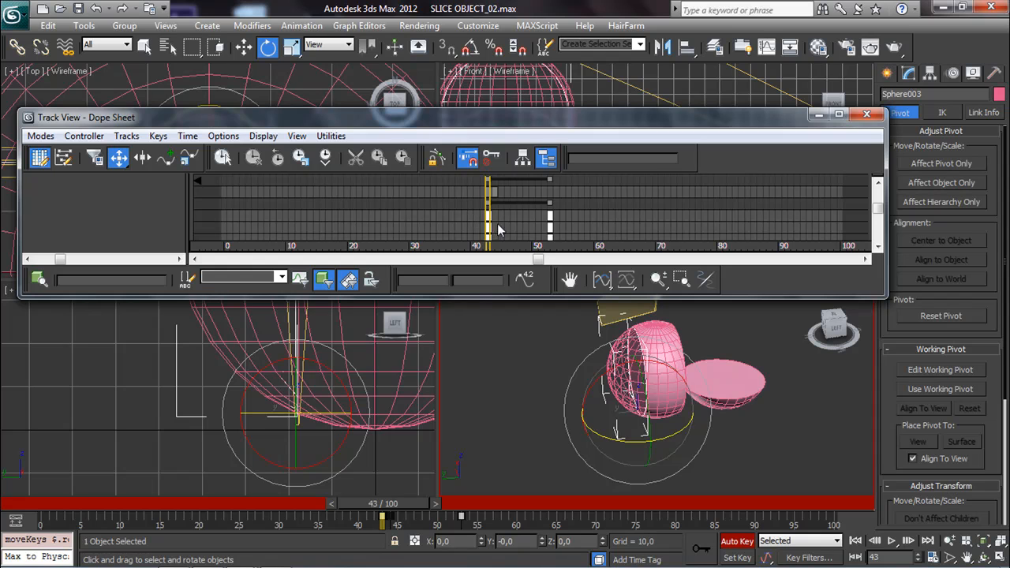
Scrub to frame 57 to check the tipped half, and close the Dope Sheet.
mouse_move(388, 513)
left_mouse_down()
mouse_move(511, 484)
mouse_move(483, 490)
mouse_move(171, 438)
mouse_move(51, 406)
mouse_move(495, 431)
left_mouse_up()
key("e")
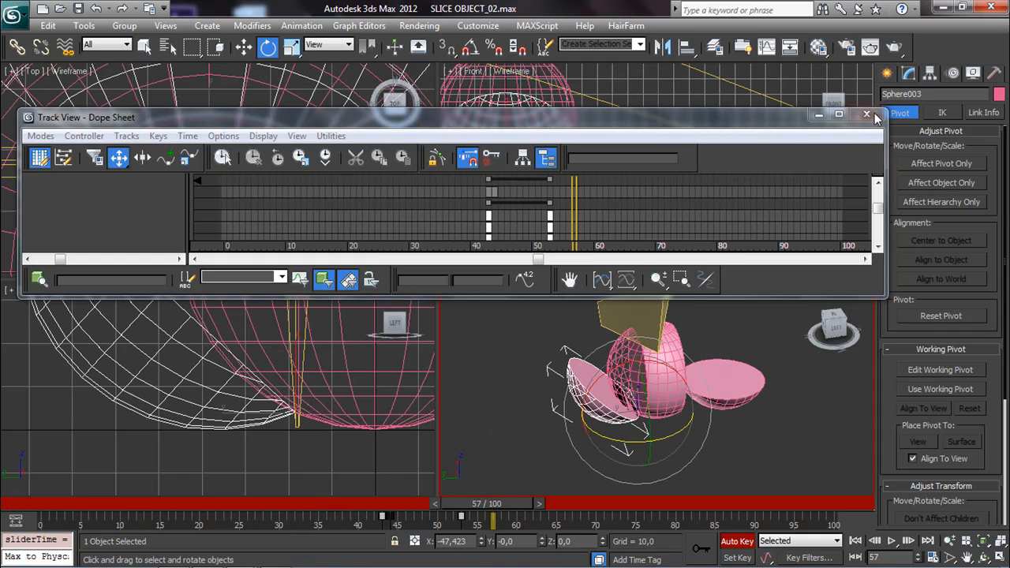
left_click(873, 114)
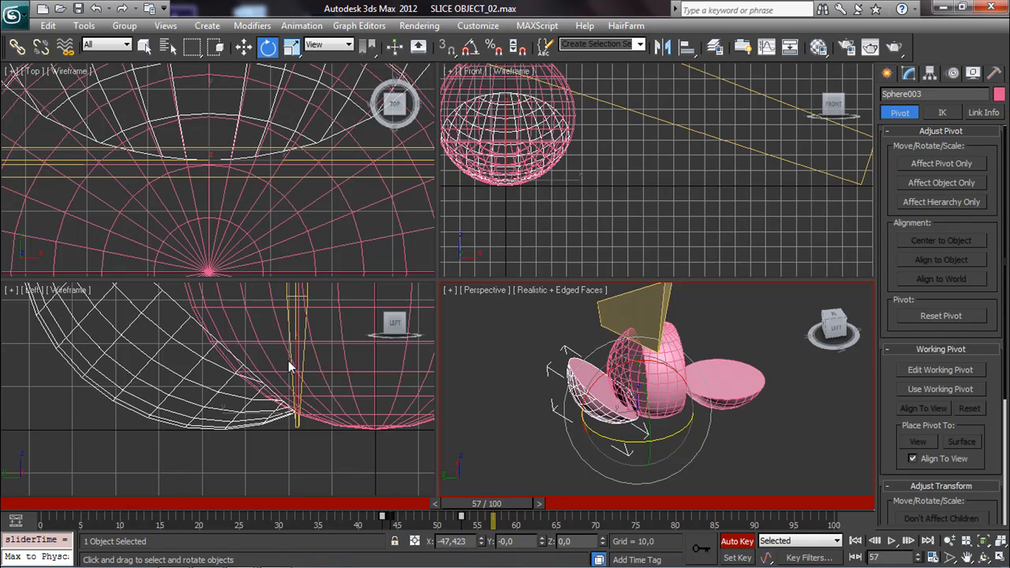
scroll(286, 361, "down", 5)
key("w")
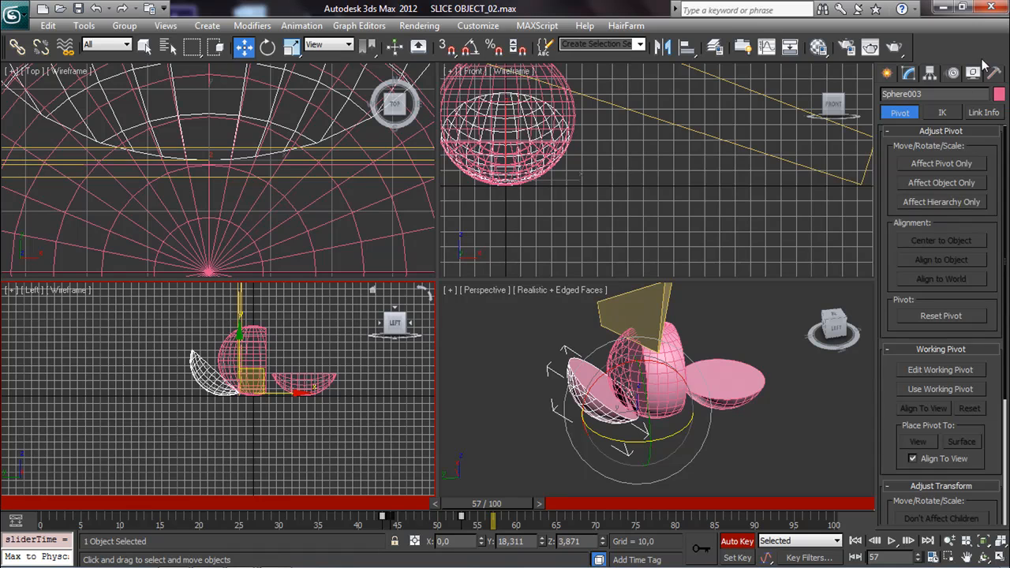
Assign the CATHDPivotTrans controller to Sphere003's Transform track.
left_click(954, 74)
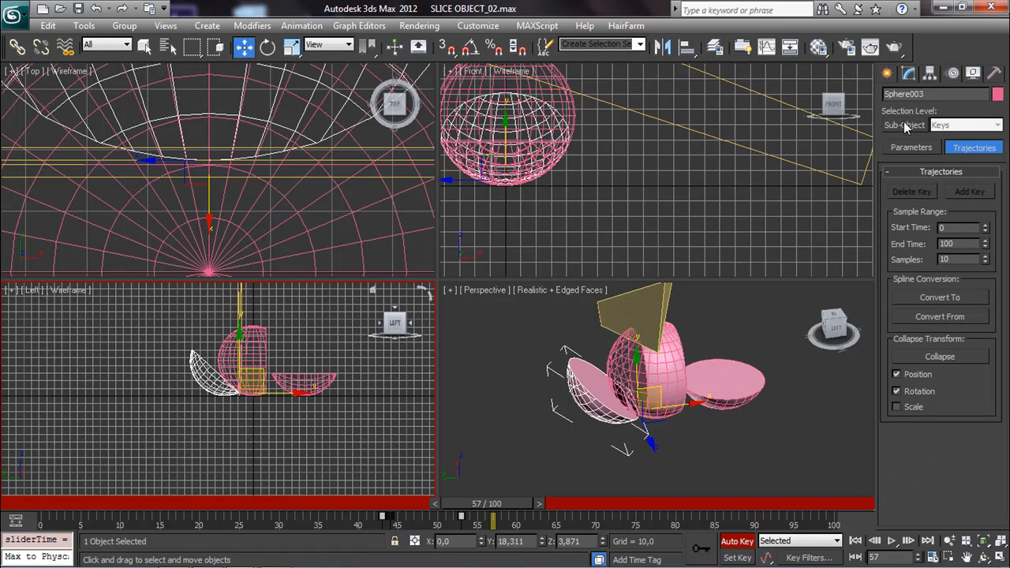
left_click(908, 148)
left_click(930, 204)
left_click(892, 188)
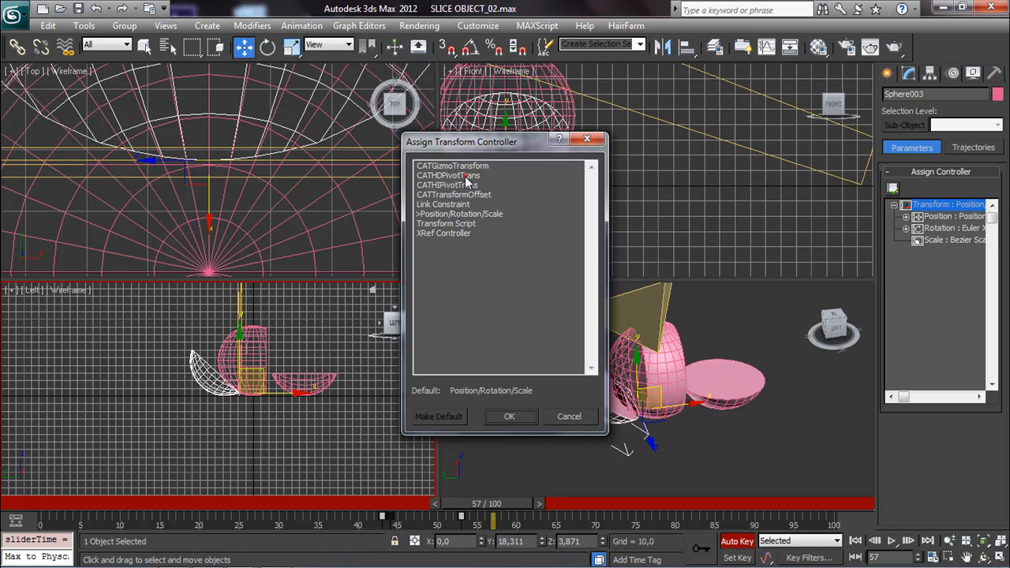
left_click(466, 176)
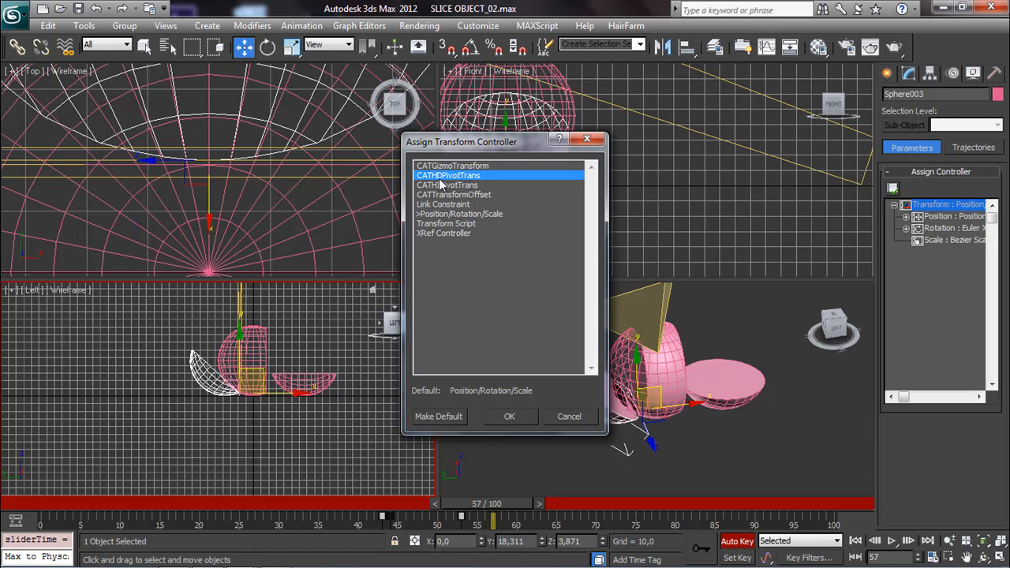
left_click(510, 417)
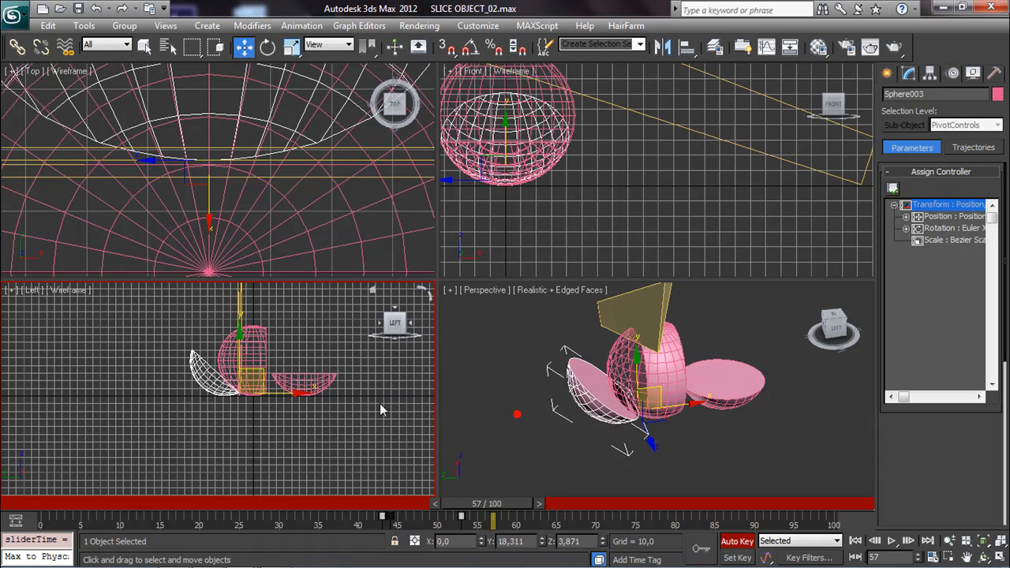
scroll(218, 390, "up", 5)
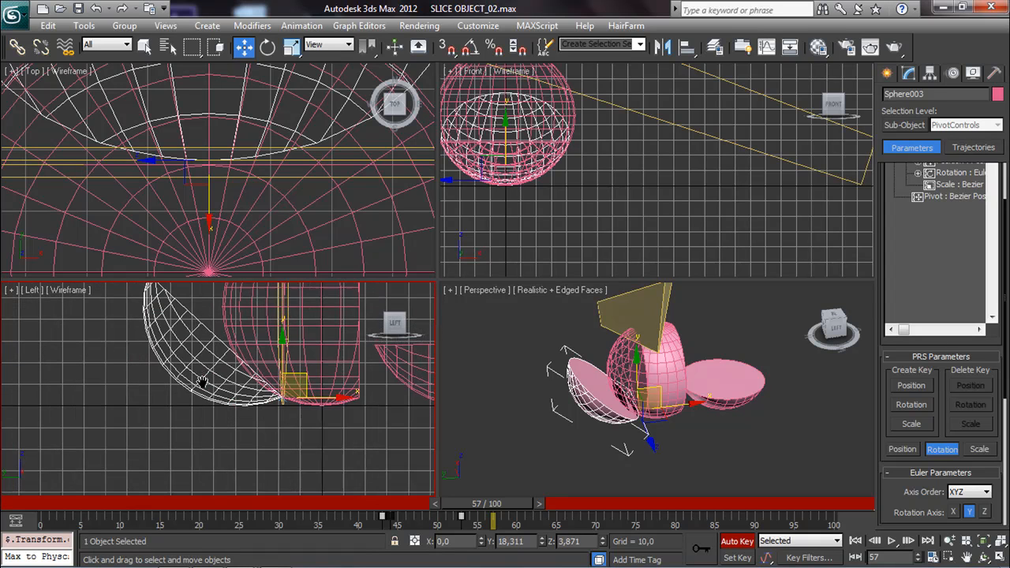
At frame 54, enable PivotControls sub-object editing and move Sphere003's pivot from the cut edge to its underside, about Y 37.5, Z 0.2.
left_click_drag(487, 503, 515, 506)
key("w")
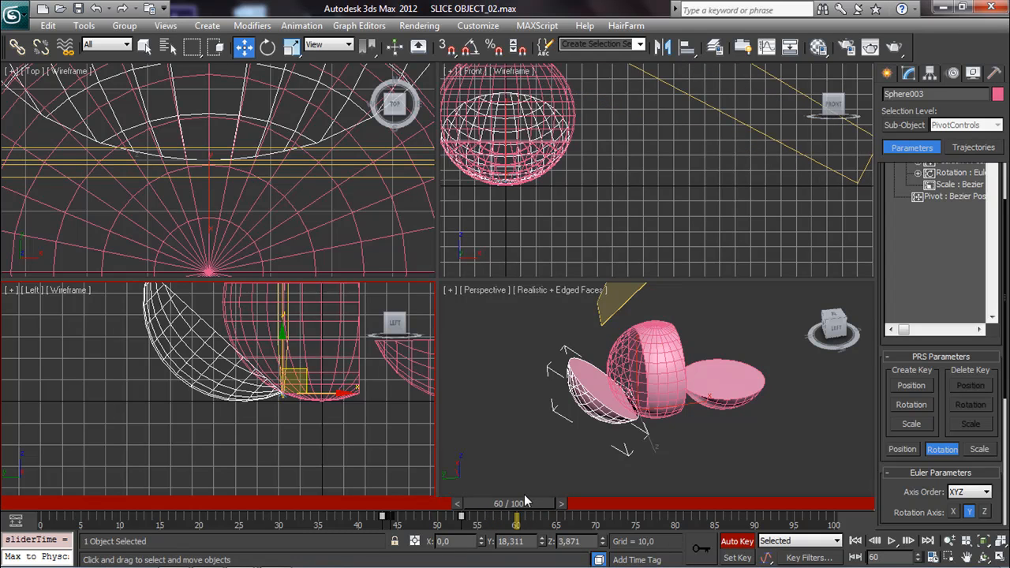
left_click_drag(508, 504, 471, 513)
key("w")
scroll(226, 374, "up", 6)
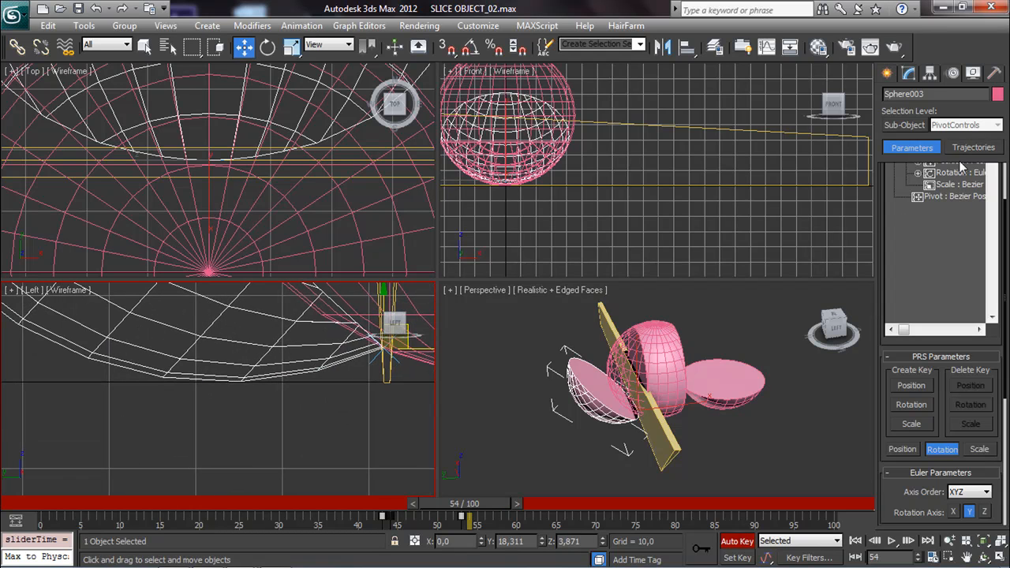
left_click(907, 126)
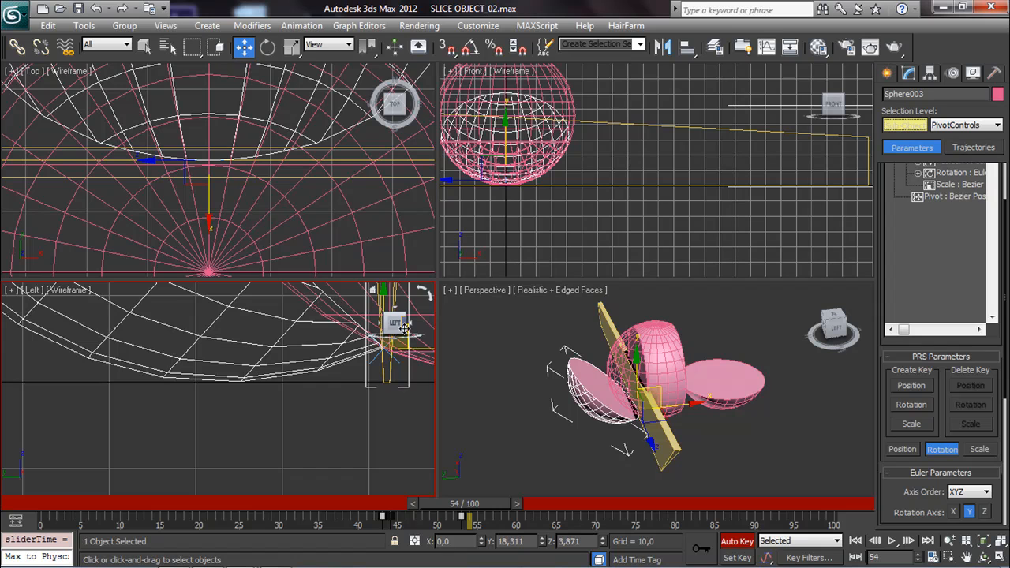
middle_click_drag(404, 342, 364, 382)
left_click_drag(369, 372, 203, 404)
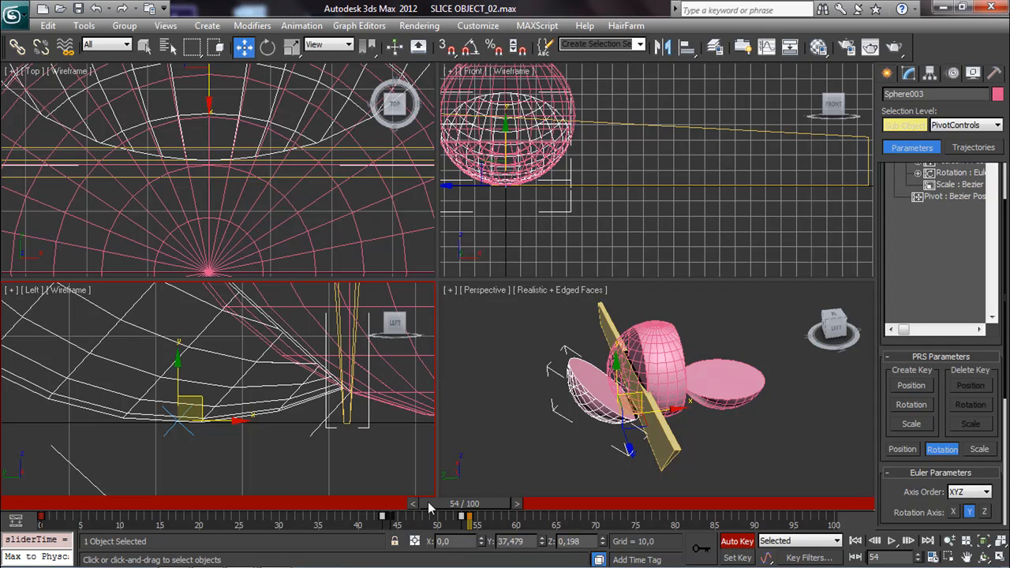
Leave pivot editing at frame 60 and try rotating Sphere003 about the pivot on its underside.
left_click_drag(471, 505, 516, 511)
key("w")
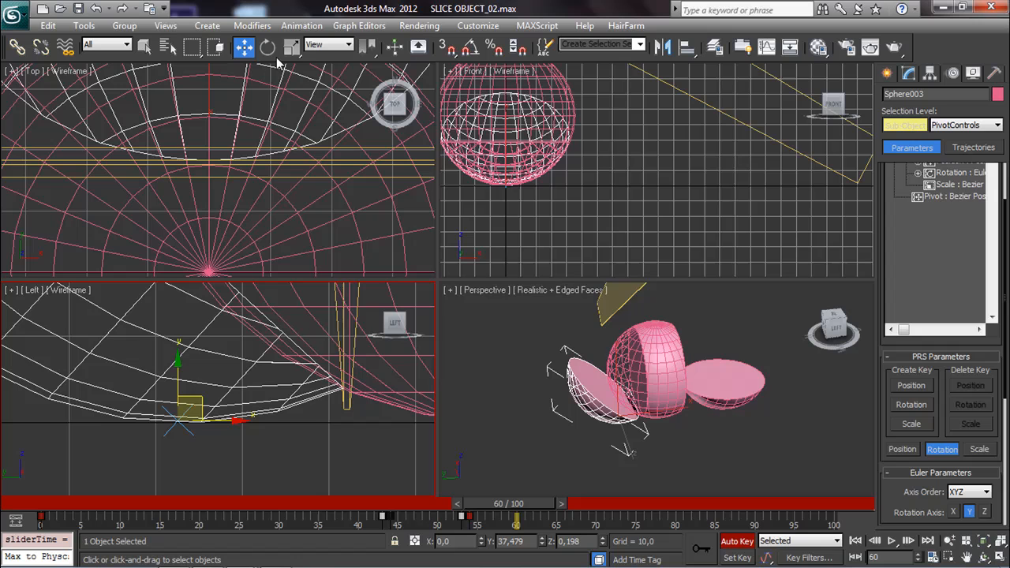
left_click(898, 124)
left_click(267, 47)
mouse_move(273, 326)
middle_mouse_down()
mouse_move(239, 326)
mouse_move(271, 345)
middle_mouse_up()
mouse_move(266, 344)
left_mouse_down()
mouse_move(238, 340)
mouse_move(294, 464)
mouse_move(932, 356)
mouse_move(196, 385)
mouse_move(262, 365)
mouse_move(259, 350)
left_mouse_up()
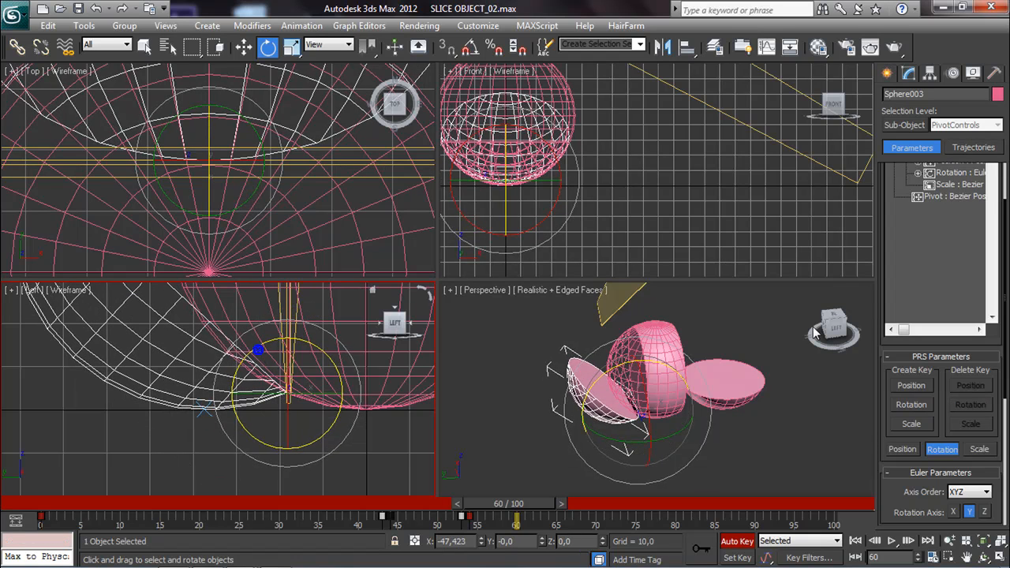
Move Sphere003's pivot up its outer shell to about Y 67.6, Z 11.9 at frame 60 and test rotating the half.
left_click(905, 126)
scroll(229, 376, "down", 3)
middle_click_drag(225, 376, 265, 379)
left_click_drag(280, 384, 214, 359)
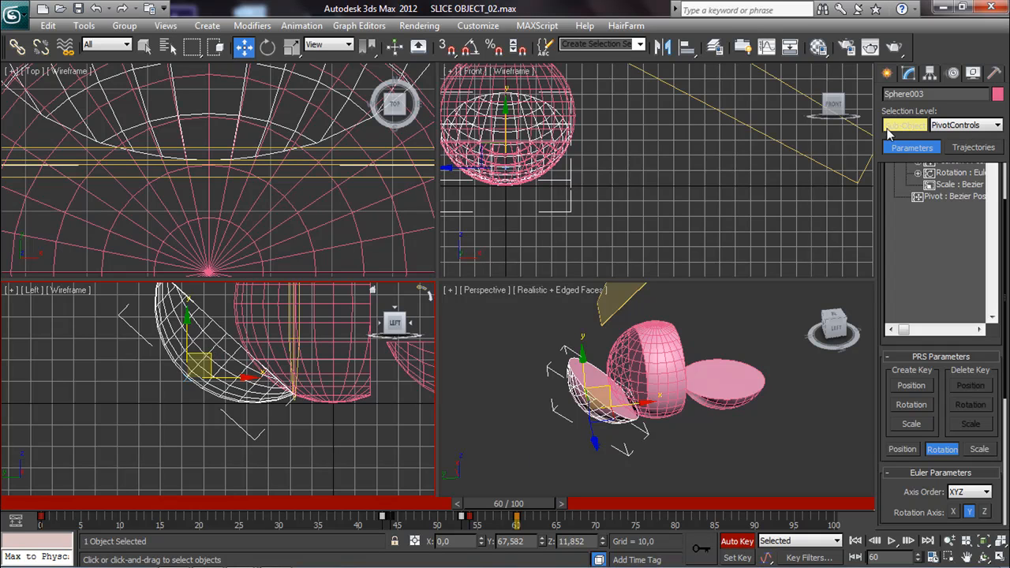
left_click(896, 125)
left_click(266, 47)
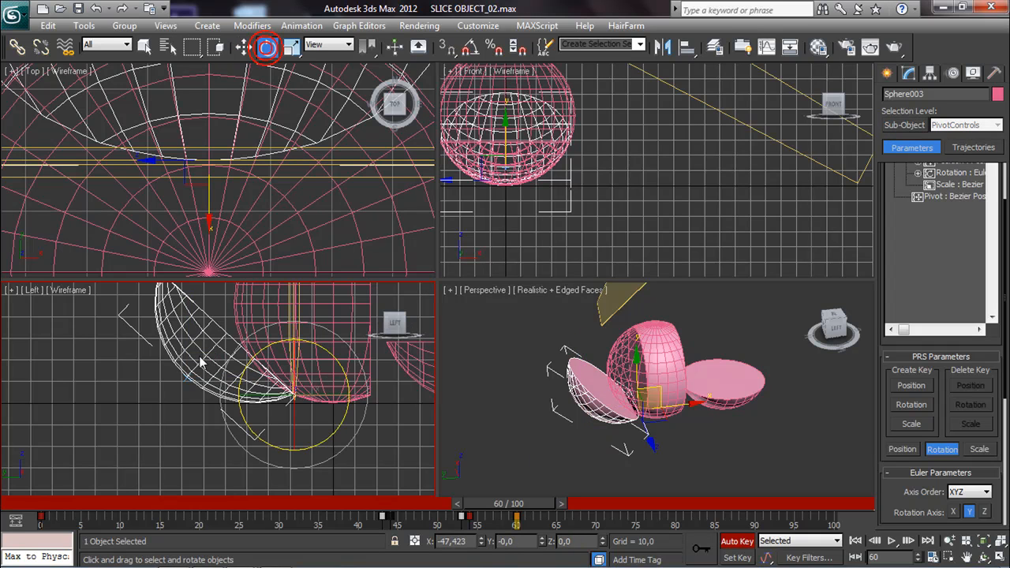
left_click_drag(240, 380, 286, 320)
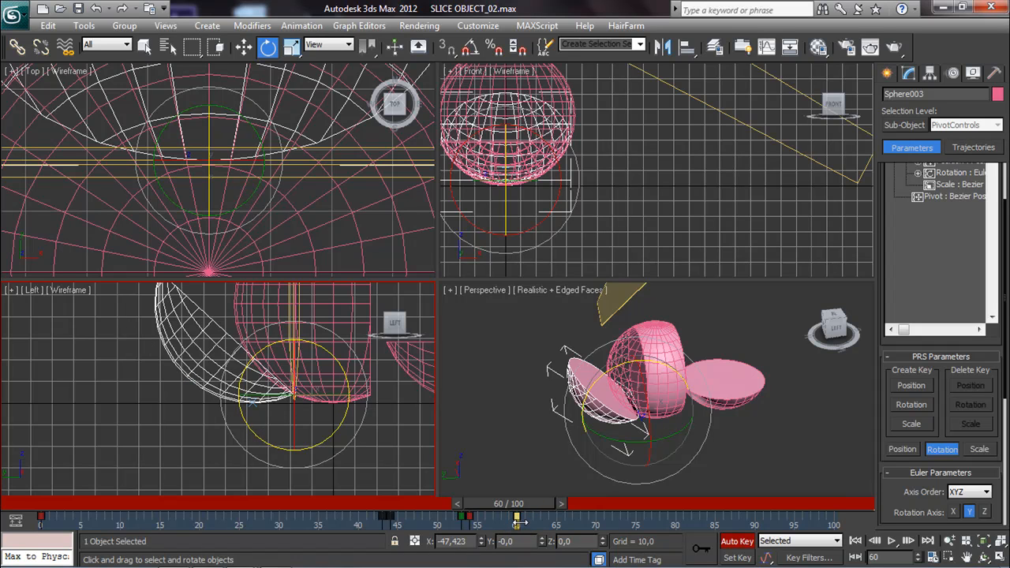
At frame 54, reposition Sphere003's pivot farther up its outer shell, to about Y 67.7, Z 11.9.
left_click_drag(533, 505, 491, 518)
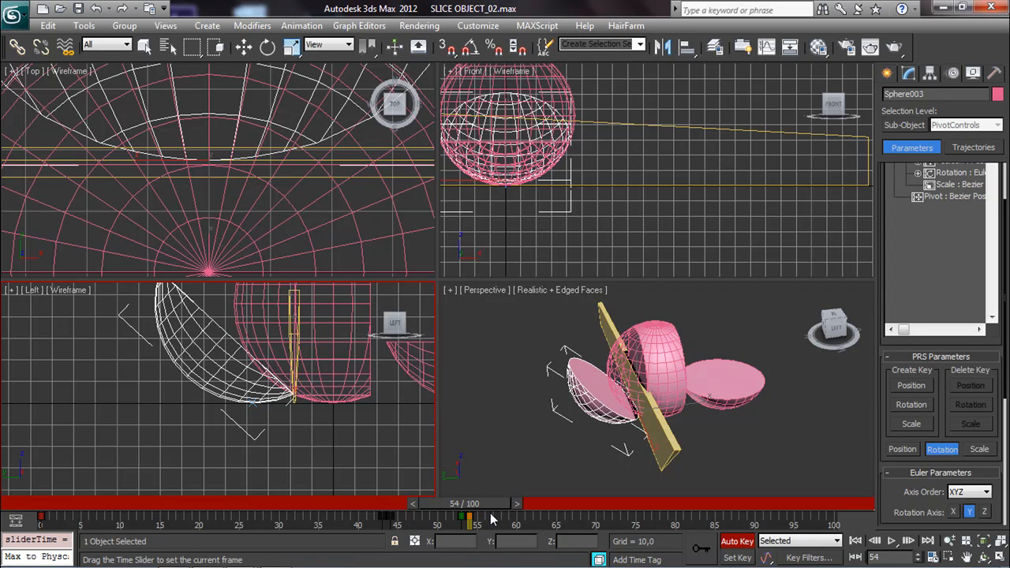
key("e")
middle_click_drag(258, 405, 273, 388)
scroll(237, 415, "up", 4)
middle_click_drag(227, 419, 217, 364)
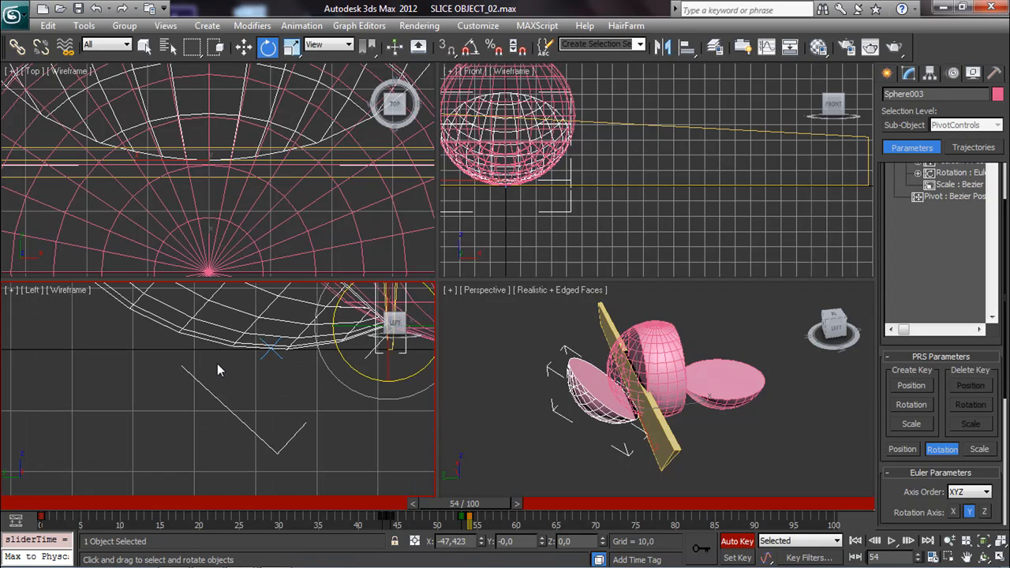
left_click(899, 124)
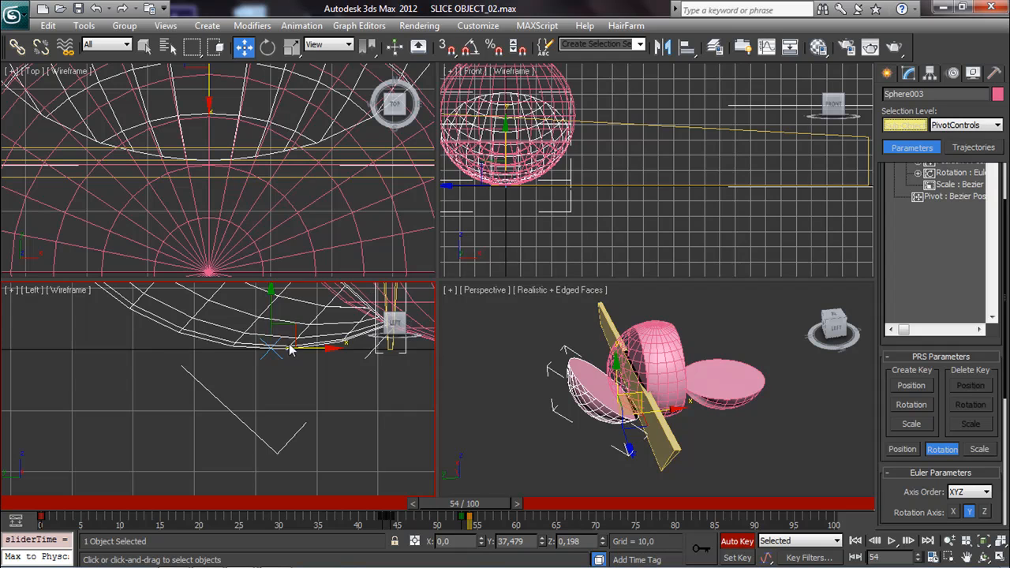
left_click_drag(296, 336, 139, 306)
middle_click_drag(144, 307, 262, 423)
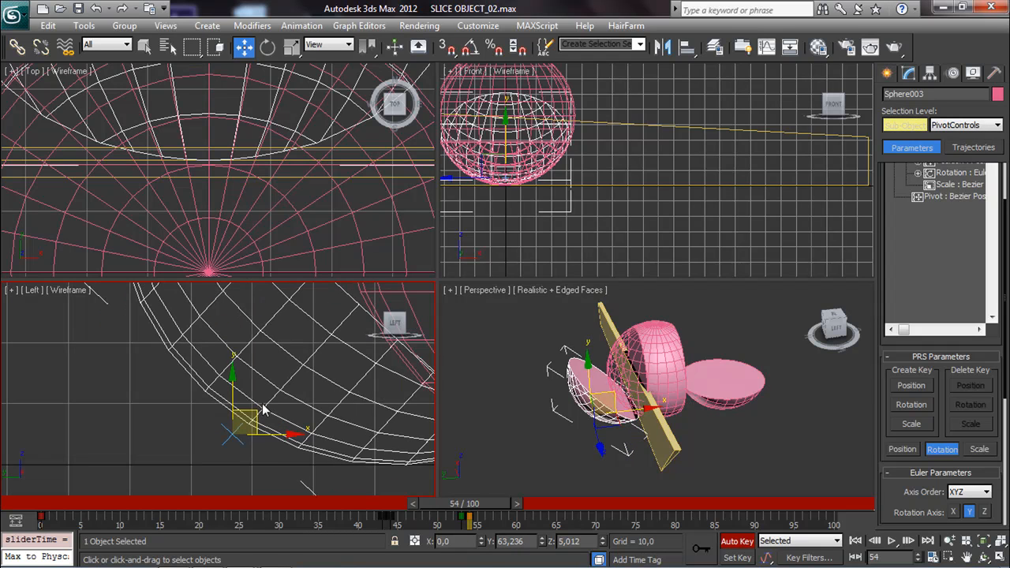
left_click_drag(254, 411, 227, 369)
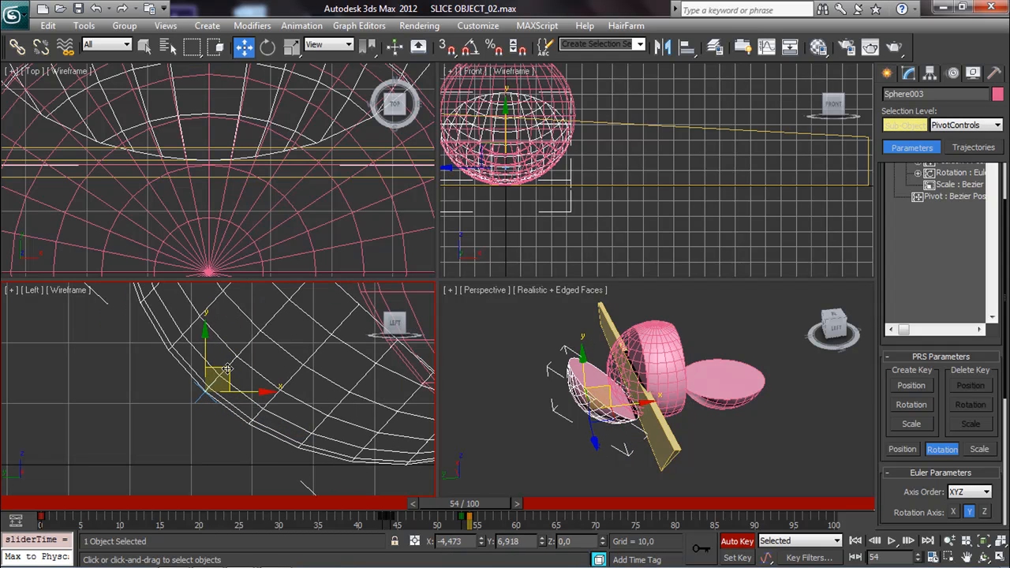
At frame 64, leave pivot editing and rotate Sphere003 until its cut face lies nearly horizontal.
left_click_drag(464, 504, 548, 515)
key("w")
scroll(287, 325, "down", 4)
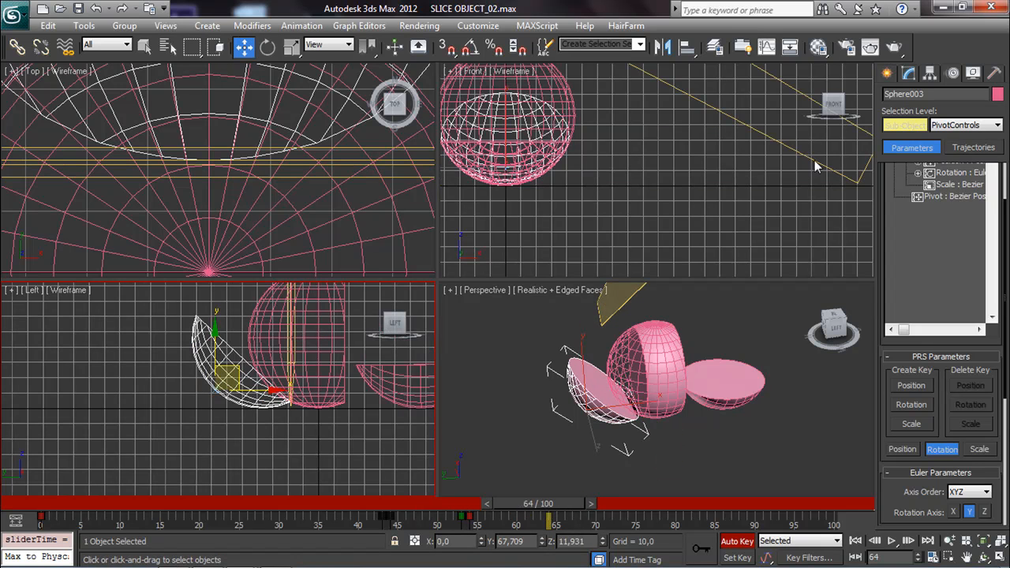
left_click(885, 123)
left_click(268, 46)
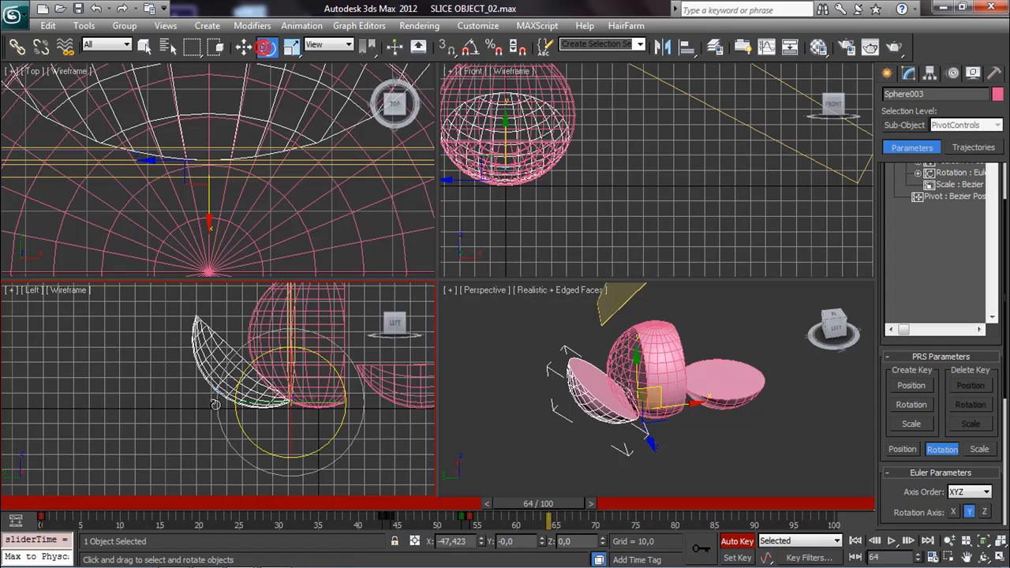
left_click_drag(235, 384, 174, 422)
Move Sphere003 at frame 64 so its rounded underside rests on the ground, at about Y 37.5, Z 26.4.
middle_click_drag(195, 377, 275, 391)
left_click(245, 48)
scroll(316, 362, "up", 3)
middle_click_drag(373, 337, 288, 403)
left_click_drag(365, 348, 337, 369)
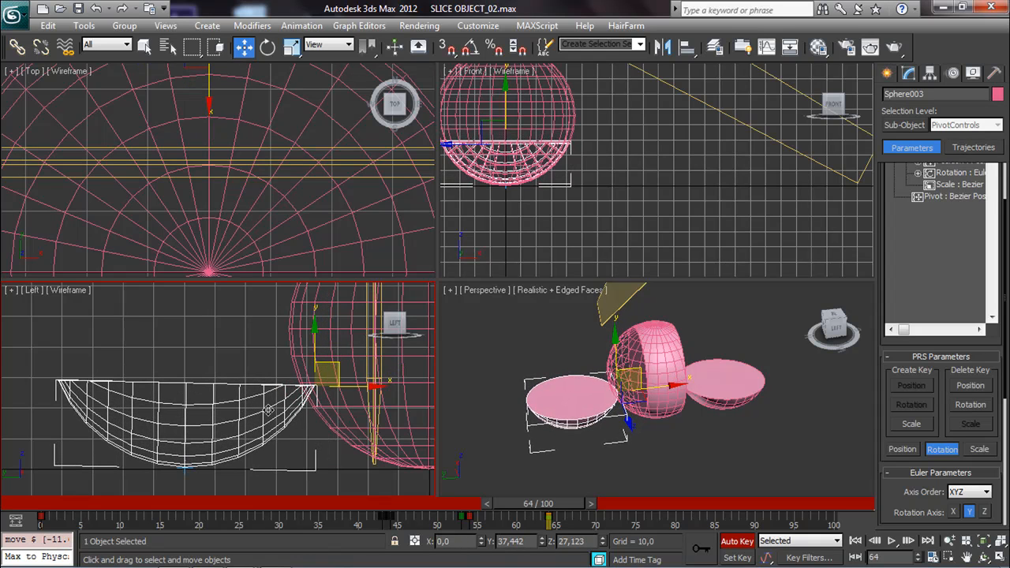
scroll(247, 355, "up", 5)
scroll(209, 389, "down", 5)
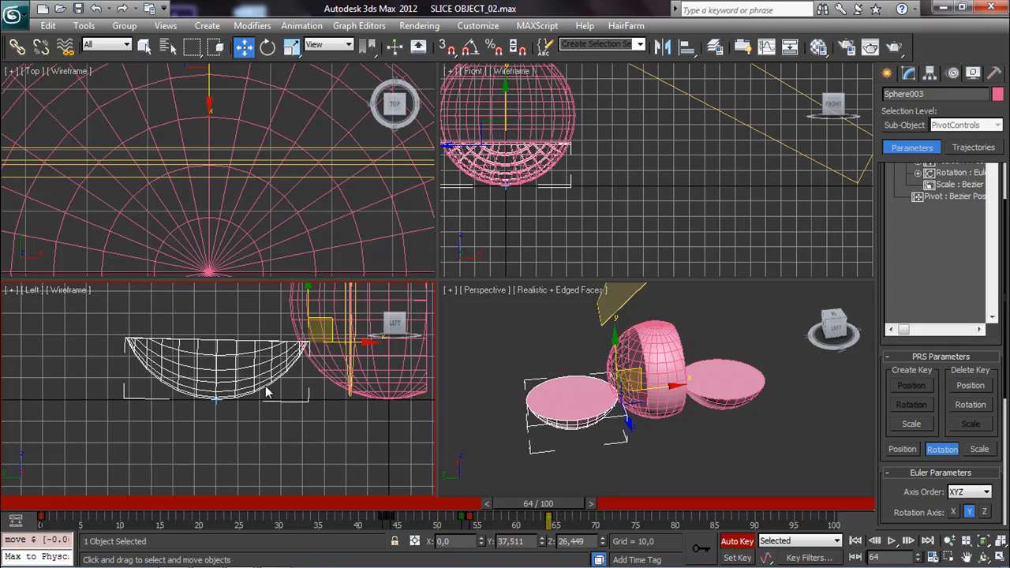
middle_click_drag(266, 386, 266, 395)
Scrub back to frame 44 to check Sphere003's start position, select its keys at frame 0, and go to frame 47.
left_click_drag(555, 505, 411, 503)
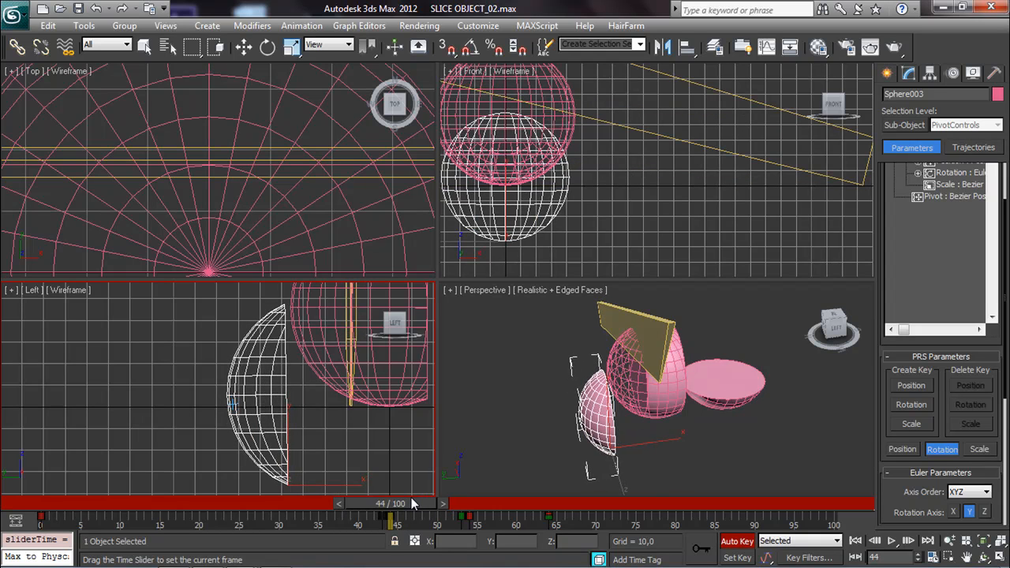
key("w")
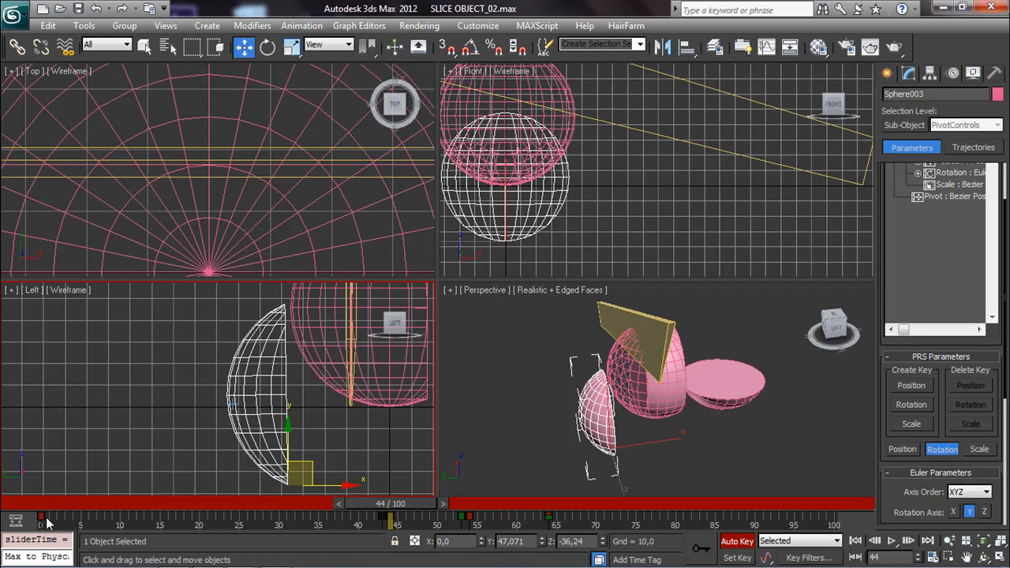
mouse_move(392, 504)
left_mouse_down()
mouse_move(450, 503)
mouse_move(392, 503)
left_mouse_up()
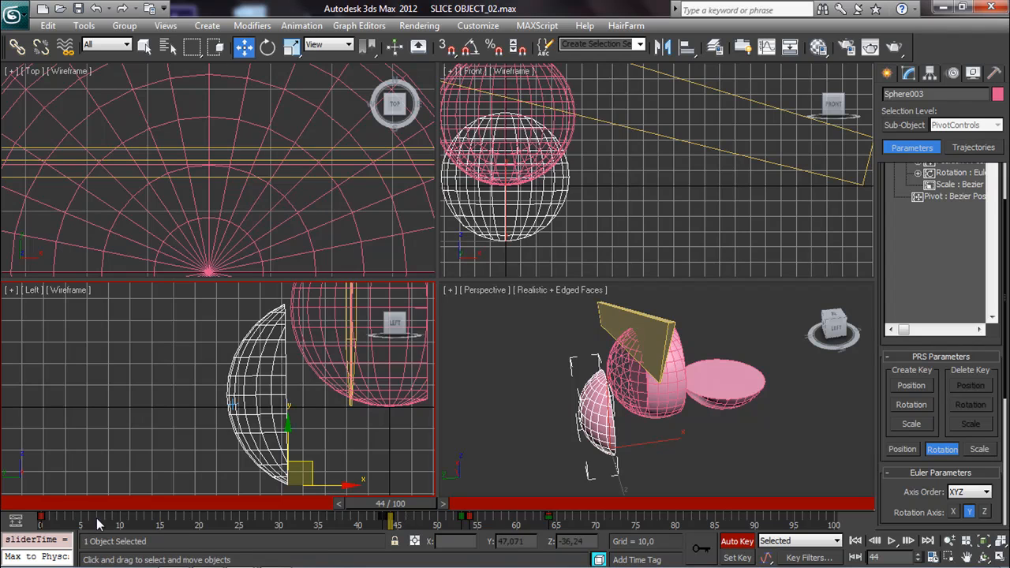
key("w")
left_click_drag(39, 518, 411, 503)
key("w")
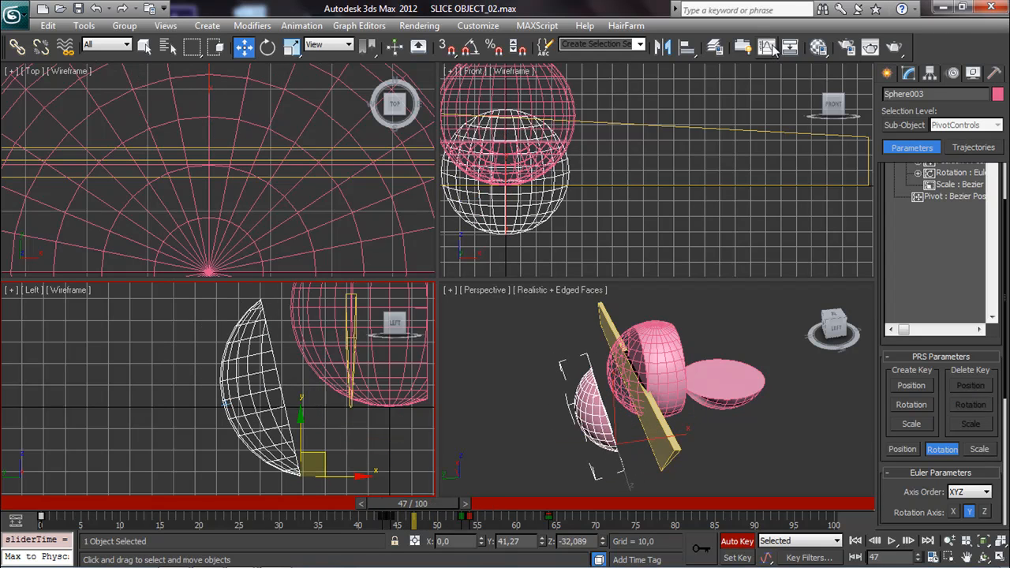
Open Track View for Sphere003, switch it to the Dope Sheet, and expand the X, Y and Z Position tracks.
left_click(762, 53)
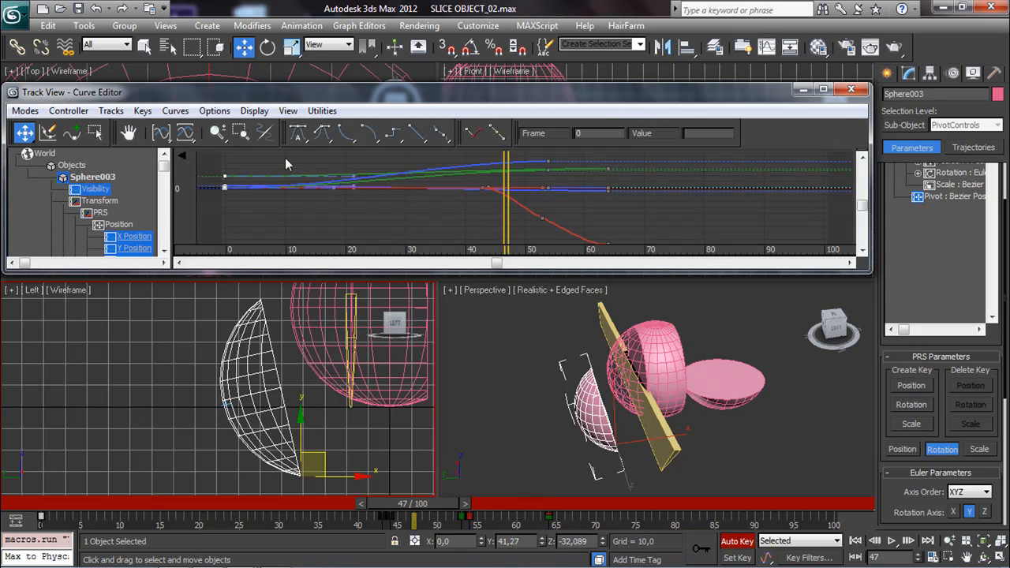
left_click(26, 111)
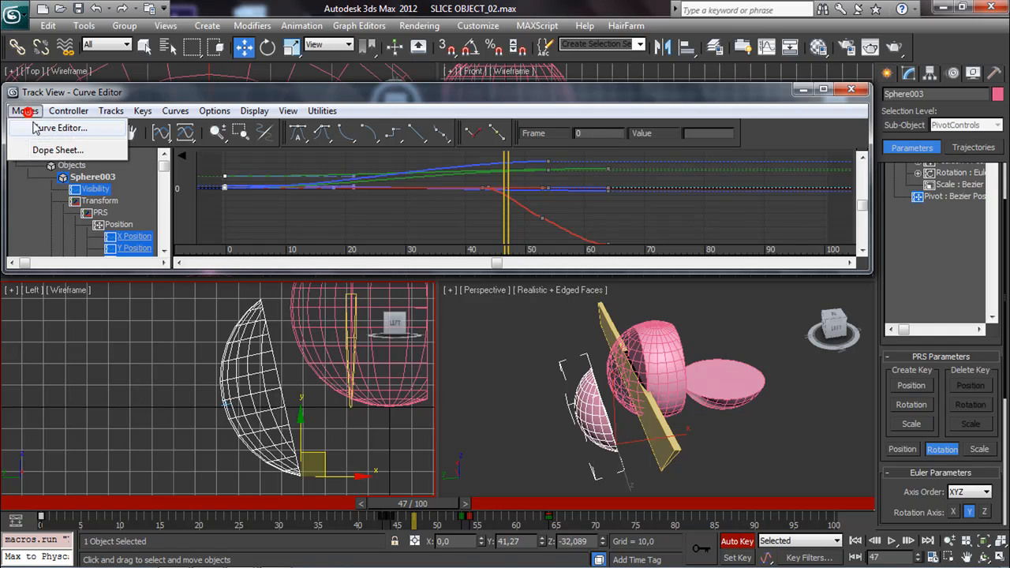
left_click(53, 150)
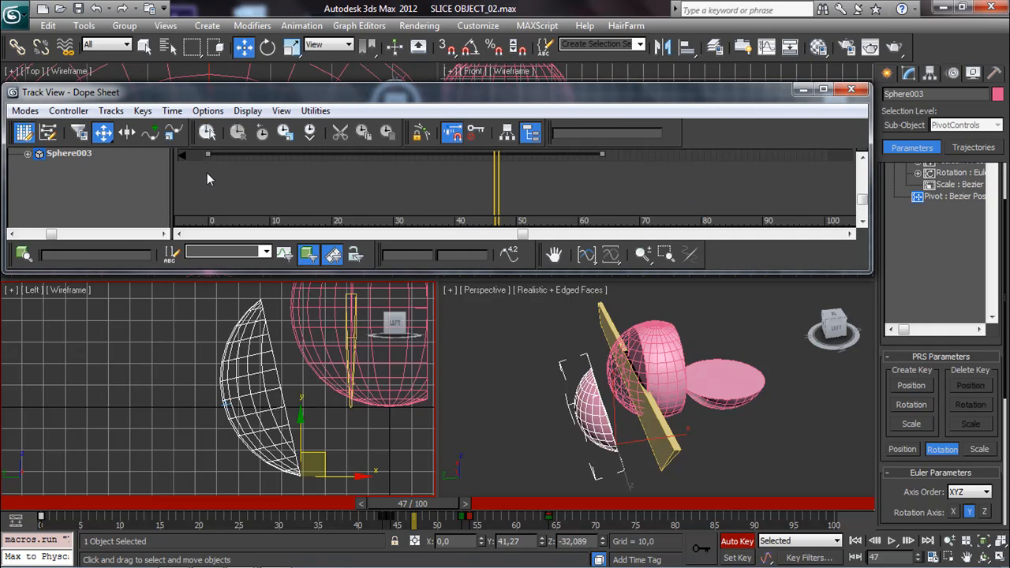
left_click(27, 154)
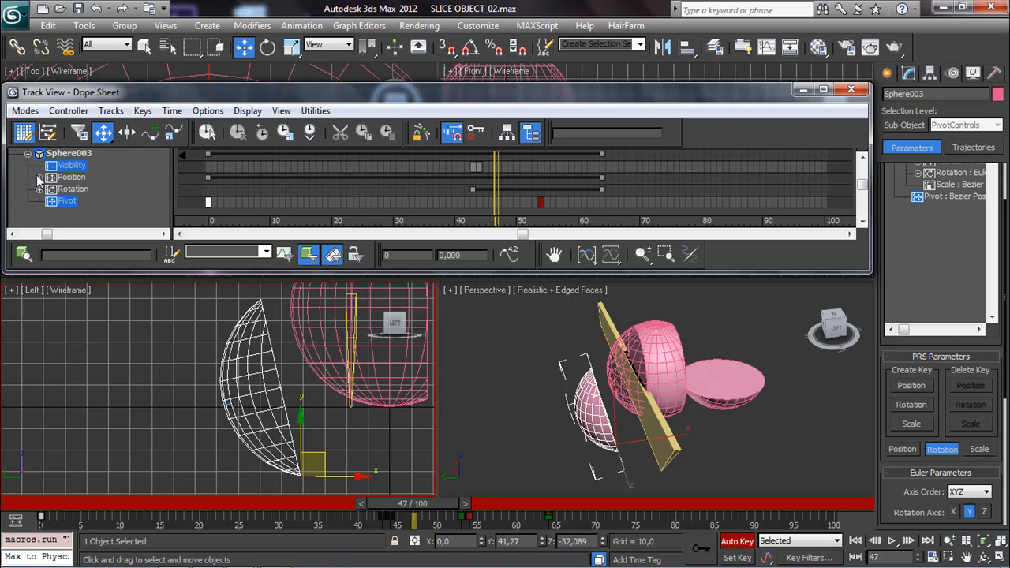
left_click(39, 178)
scroll(338, 206, "down", 2)
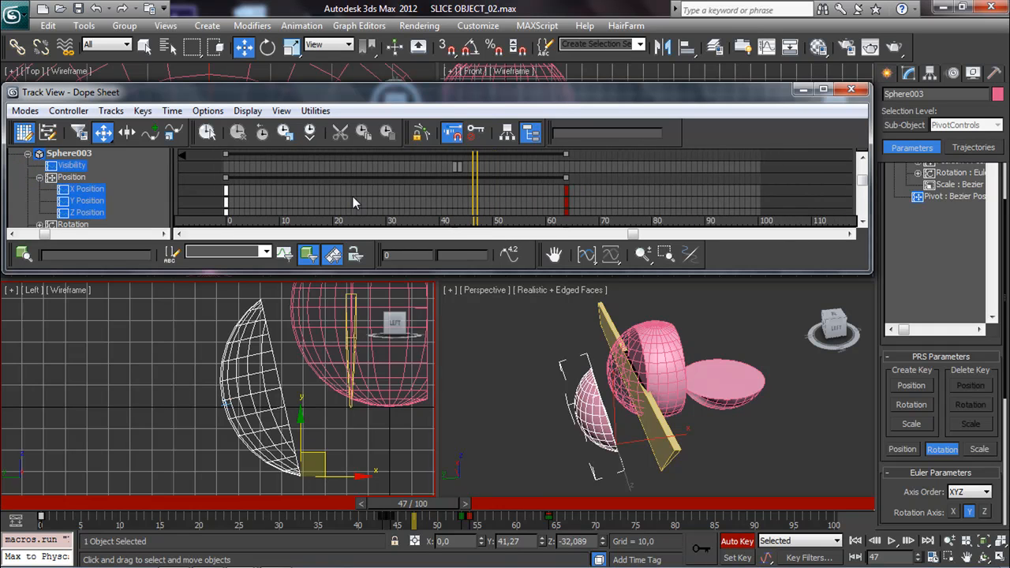
Move Sphere003's X, Y and Z Position keys and its Pivot key from frame 0 to frame 44 in the Dope Sheet, and close Track View.
left_click_drag(474, 198, 463, 204)
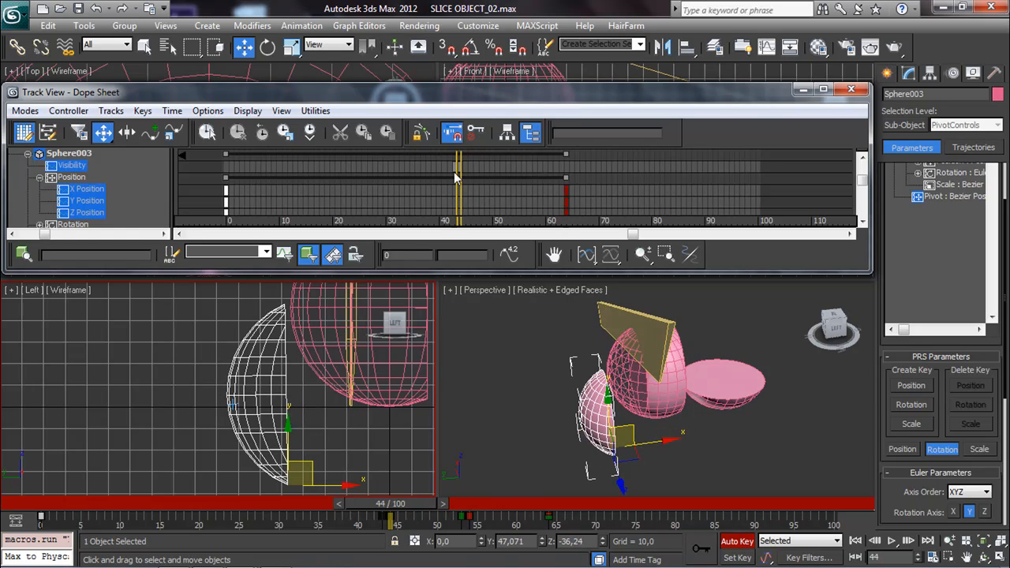
left_click_drag(227, 192, 466, 202)
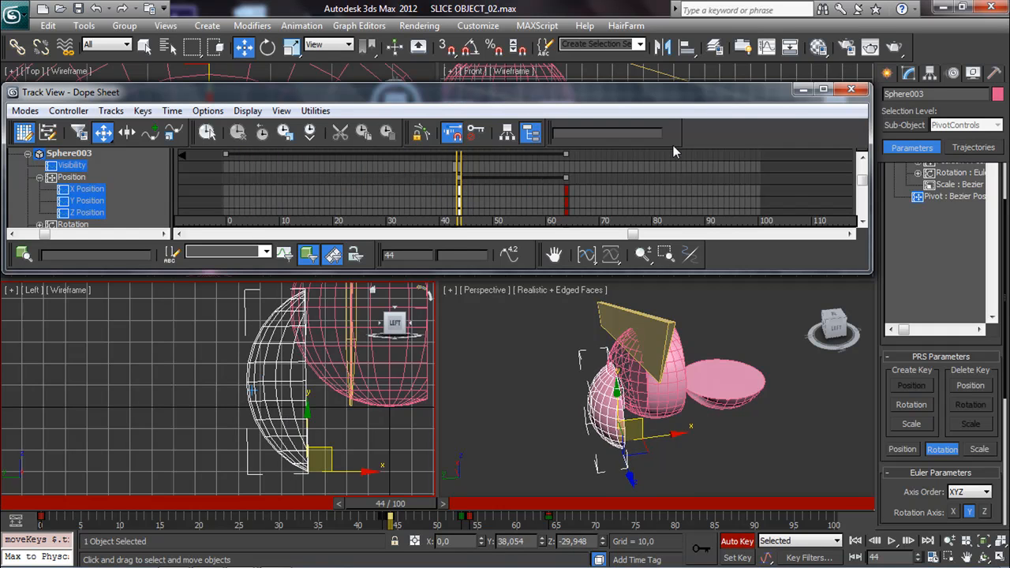
middle_click_drag(528, 199, 528, 131)
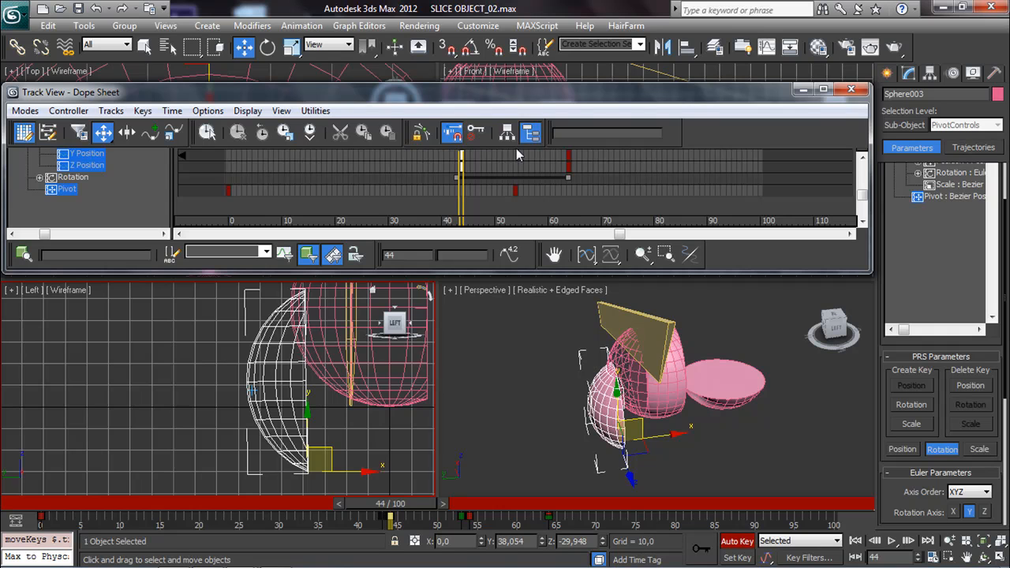
left_click_drag(226, 191, 461, 205)
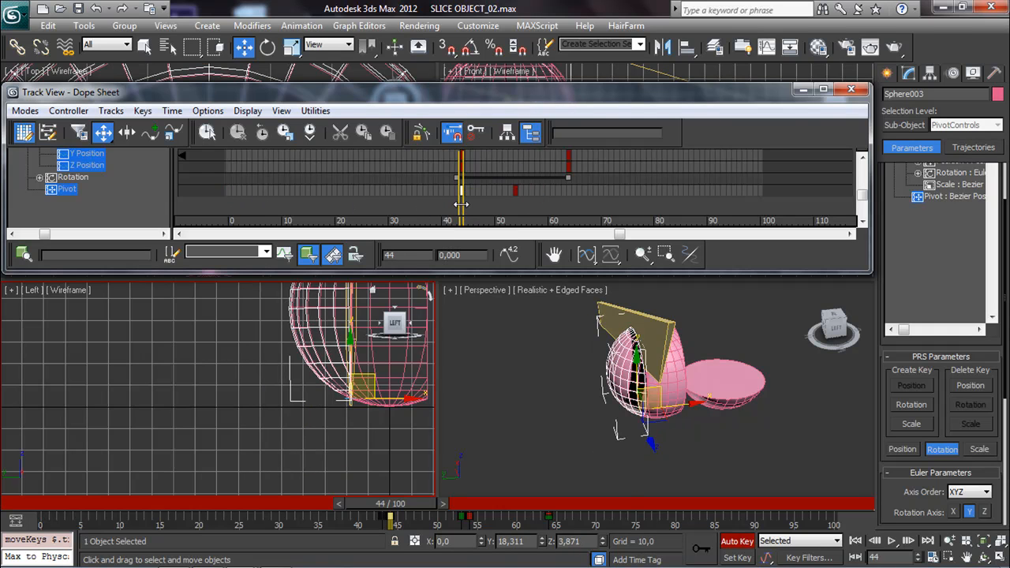
middle_click_drag(595, 170, 528, 218)
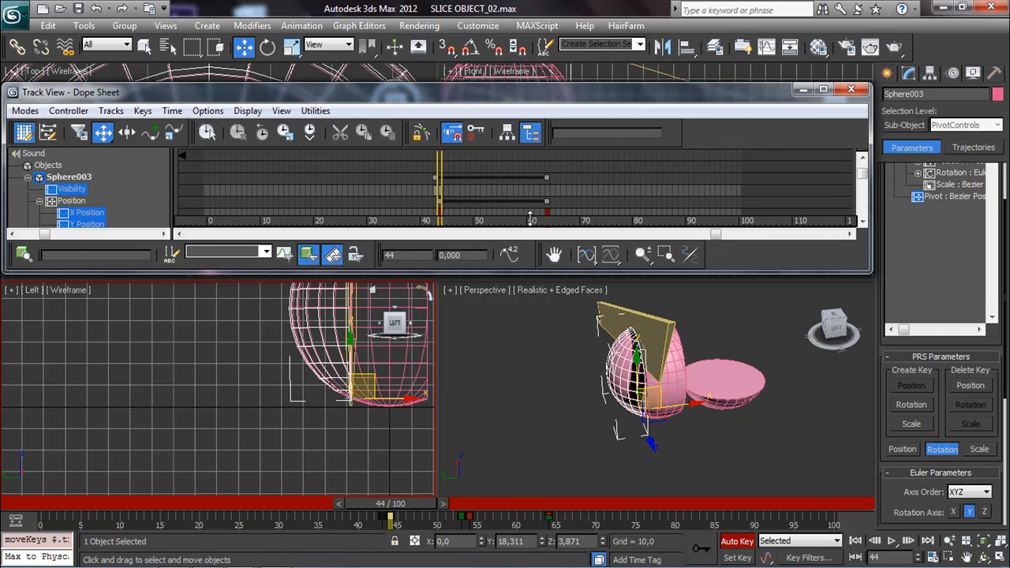
left_click(851, 89)
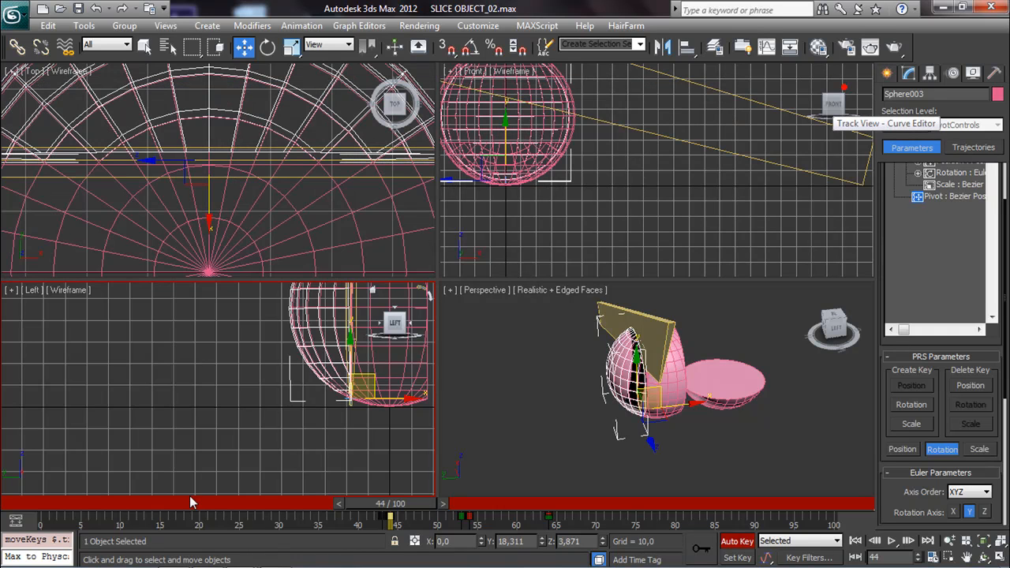
At frame 48, raise Sphere003 in the Left view until its lower edge meets the ground line, at about Z -0.2.
left_click_drag(392, 511, 422, 500)
key("w")
middle_click_drag(255, 372, 258, 404)
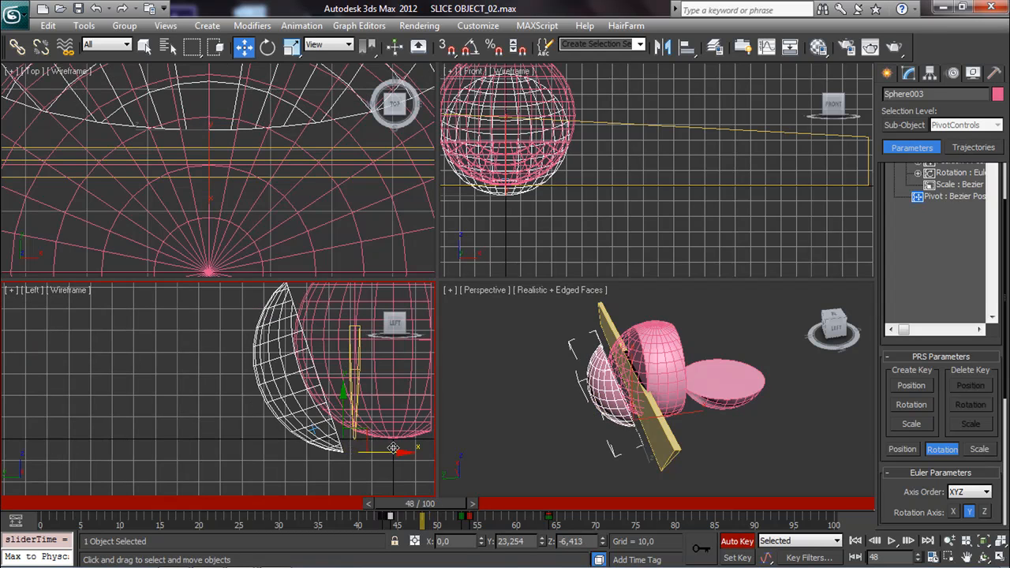
scroll(308, 417, "up", 4)
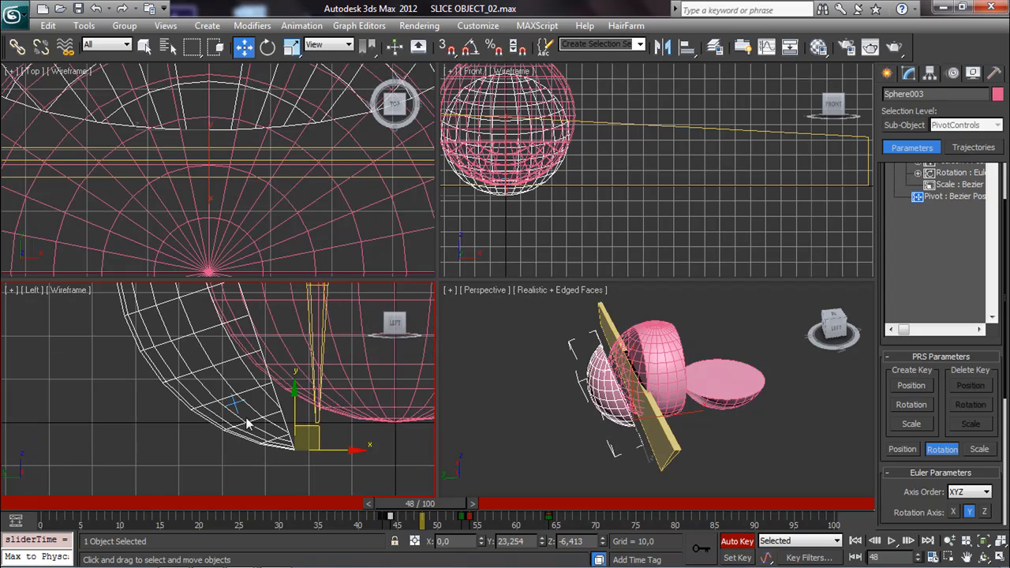
left_click_drag(290, 402, 294, 377)
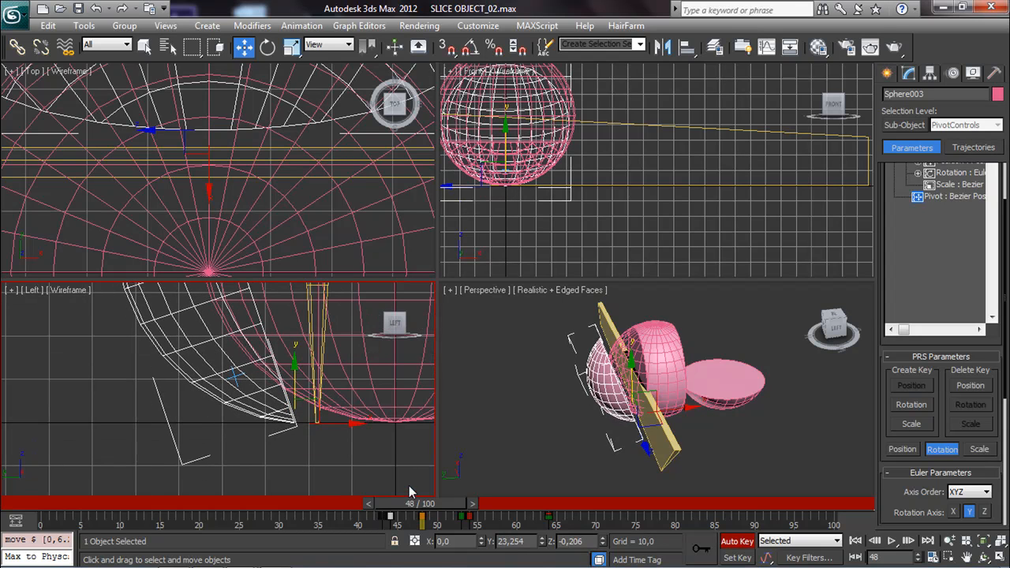
At frame 51, raise Sphere003 slightly so its rounded underside no longer sinks below the ground line.
left_click_drag(416, 502, 443, 504)
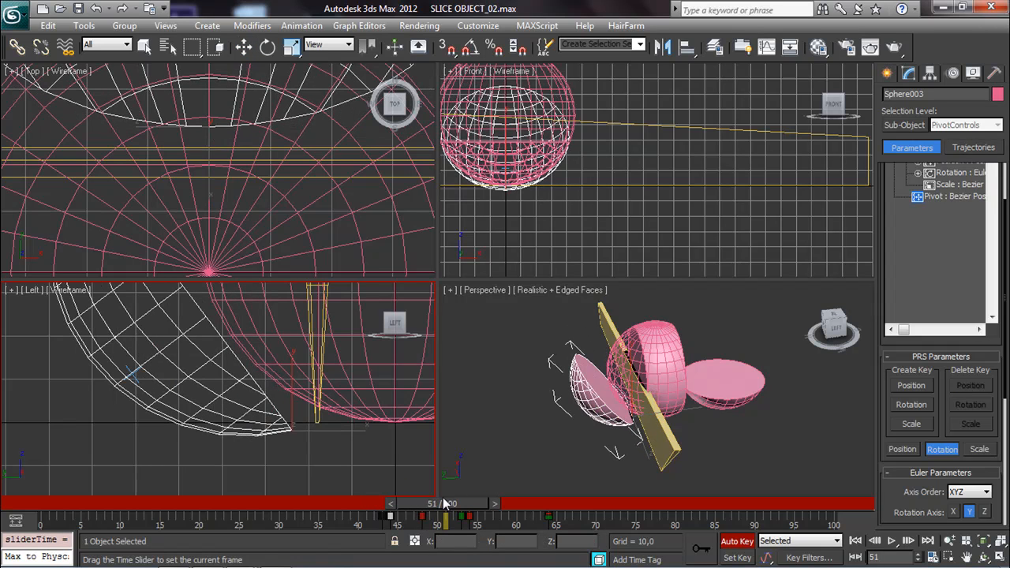
key("w")
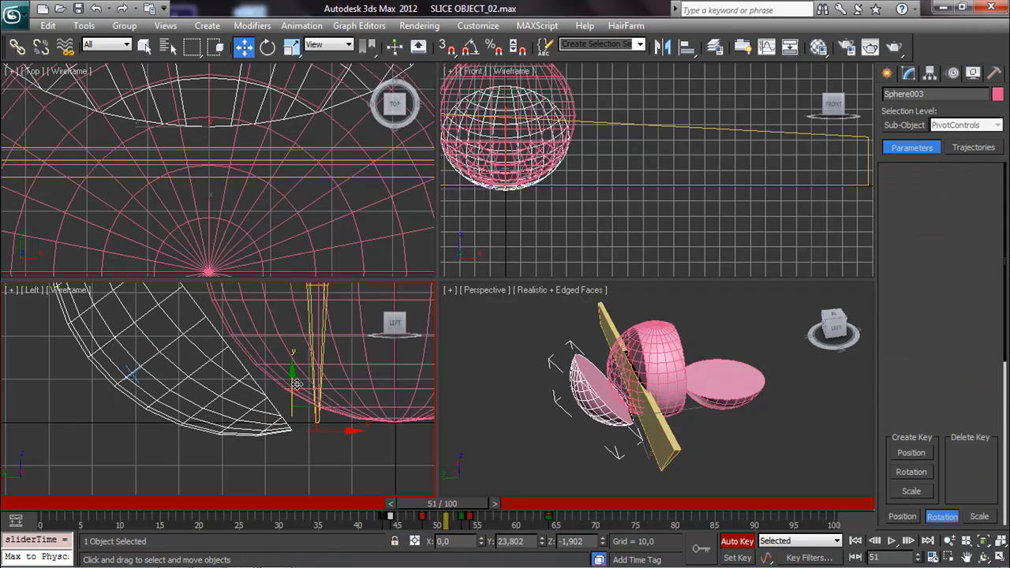
left_click(299, 387)
left_click(289, 390)
left_click(283, 420)
left_click_drag(292, 394, 295, 381)
At frame 59, lower Sphere003 by about 3.4 units so its rounded underside touches the ground line.
left_click_drag(402, 513, 485, 504)
left_click_drag(478, 504, 508, 503)
key("w")
middle_click_drag(126, 407, 205, 422)
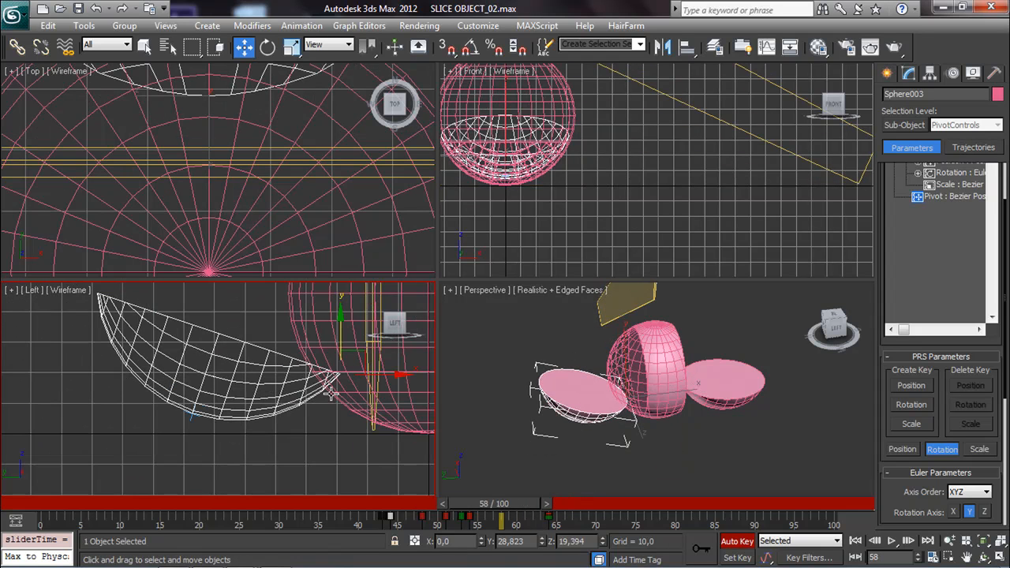
left_click_drag(507, 505, 517, 511)
key("w")
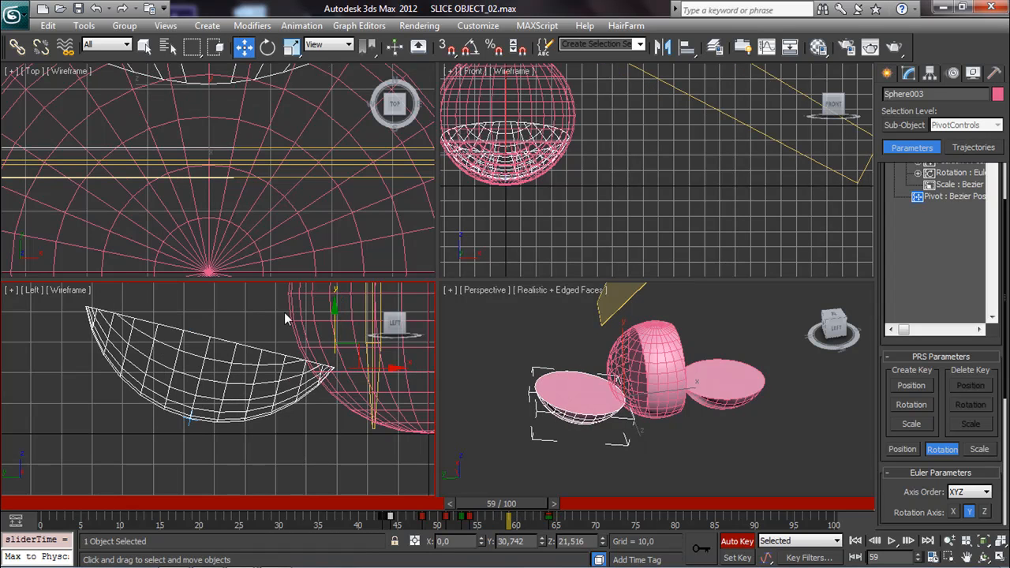
left_click_drag(335, 322, 332, 335)
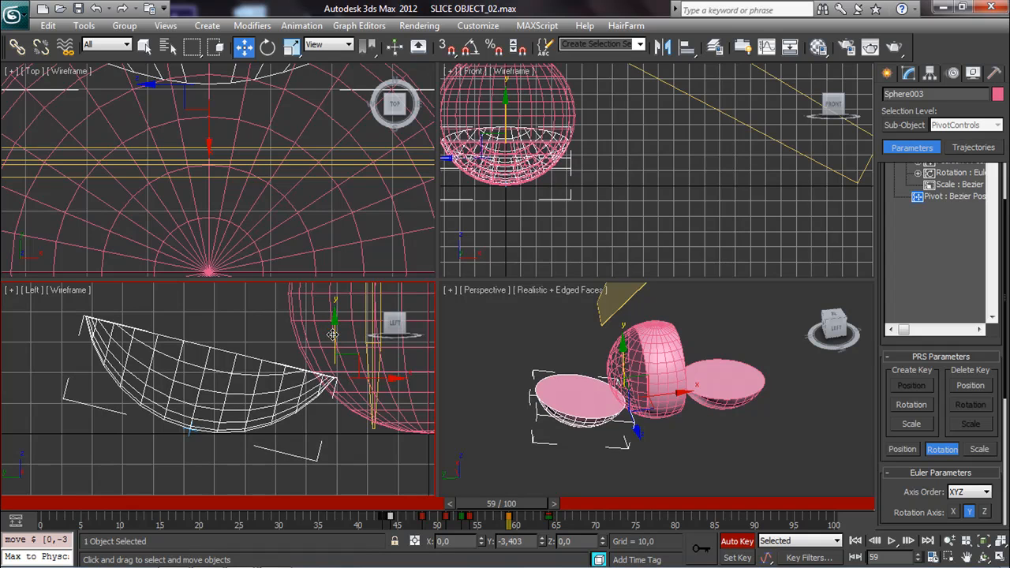
At frame 57, fine-tune Sphere003's height so its underside rests on the ground line.
left_click_drag(490, 507, 486, 511)
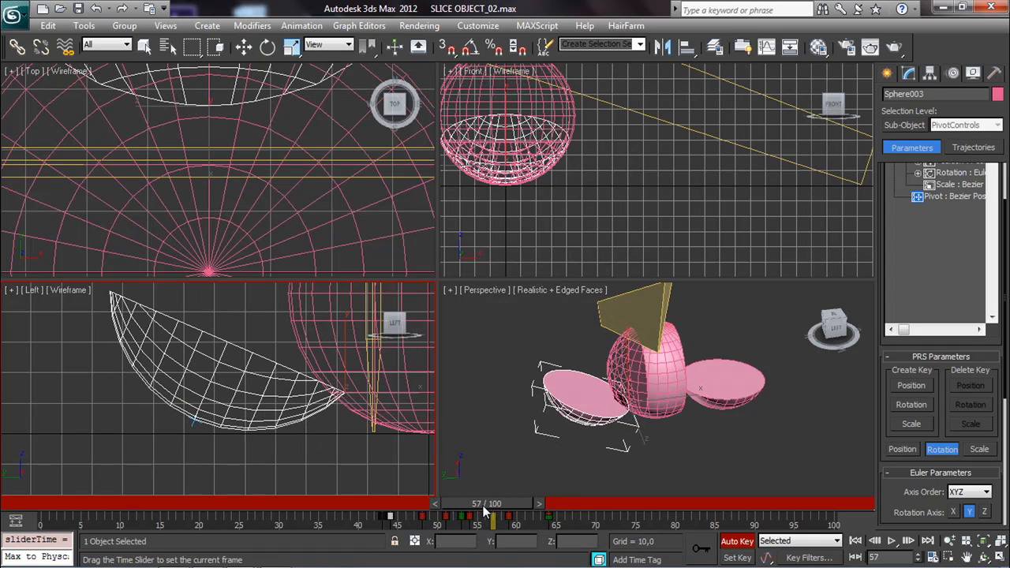
key("w")
left_click_drag(344, 353, 343, 354)
Rock Sphere003 by rotating it to about X -99.5 at frame 69 and tilting it back the opposite way at frame 74.
left_click_drag(515, 498, 551, 502)
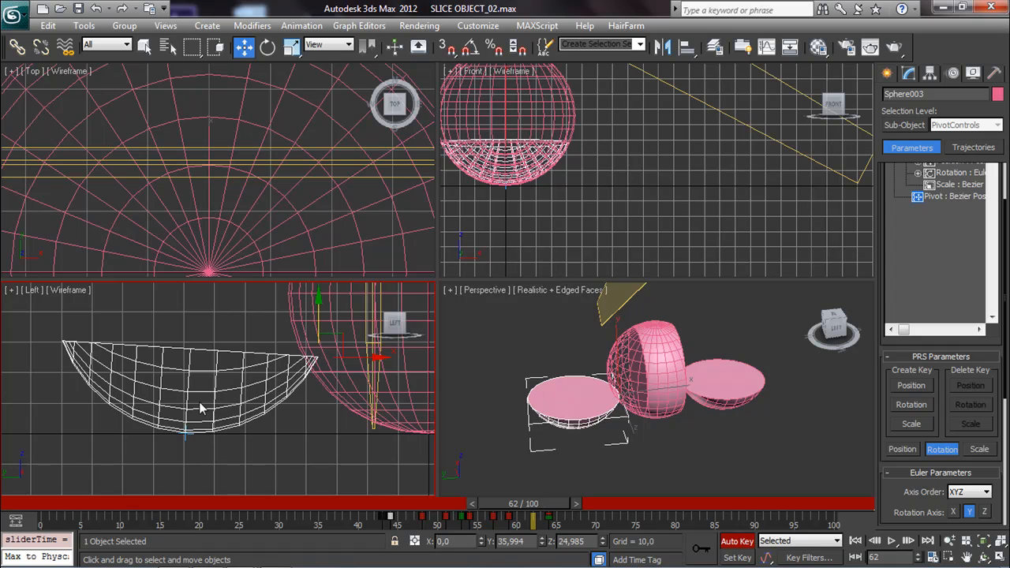
middle_click_drag(189, 409, 166, 409)
scroll(257, 433, "down", 3)
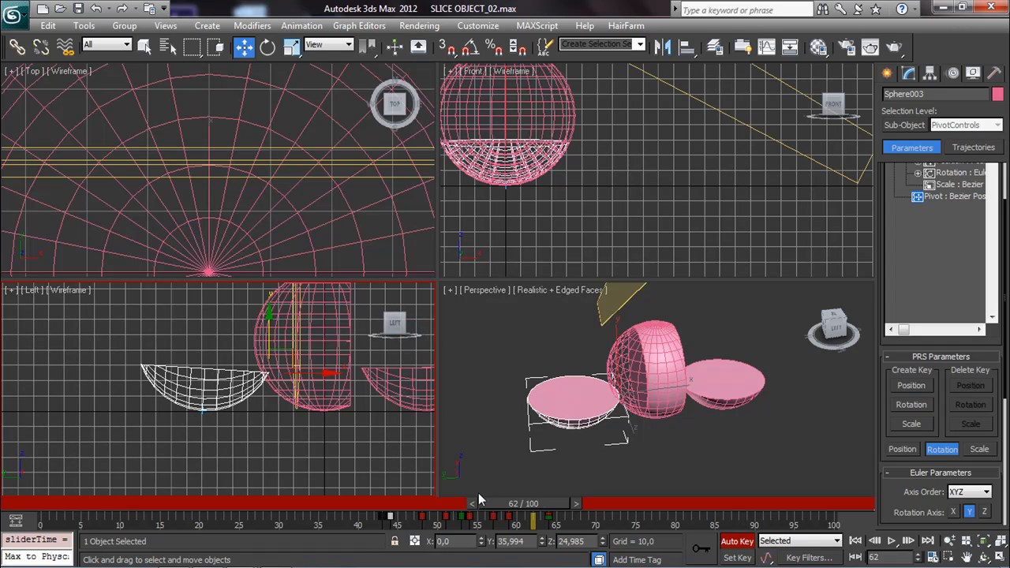
left_click_drag(546, 503, 604, 474)
key("e")
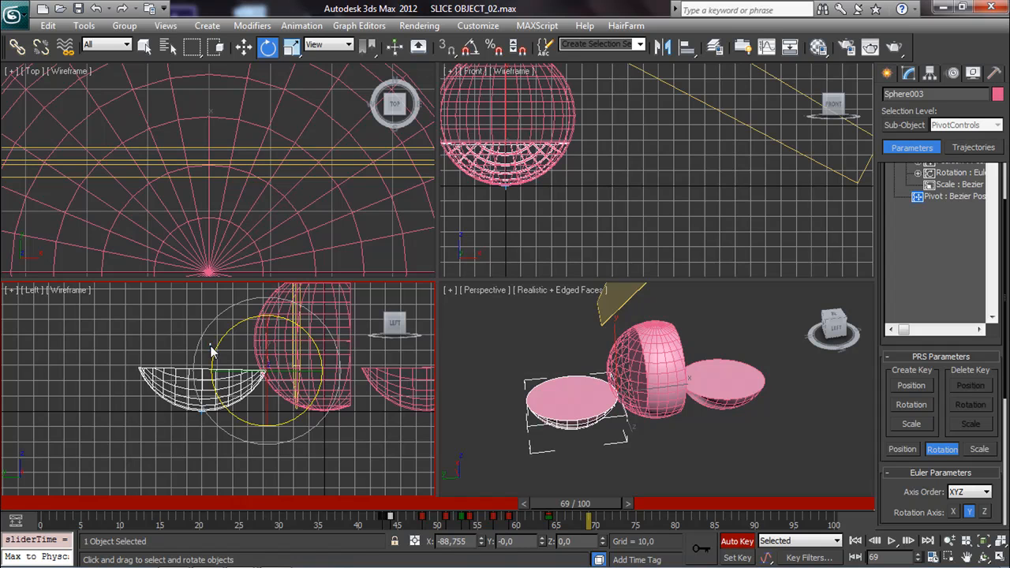
left_click_drag(215, 340, 199, 348)
left_click_drag(586, 501, 624, 491)
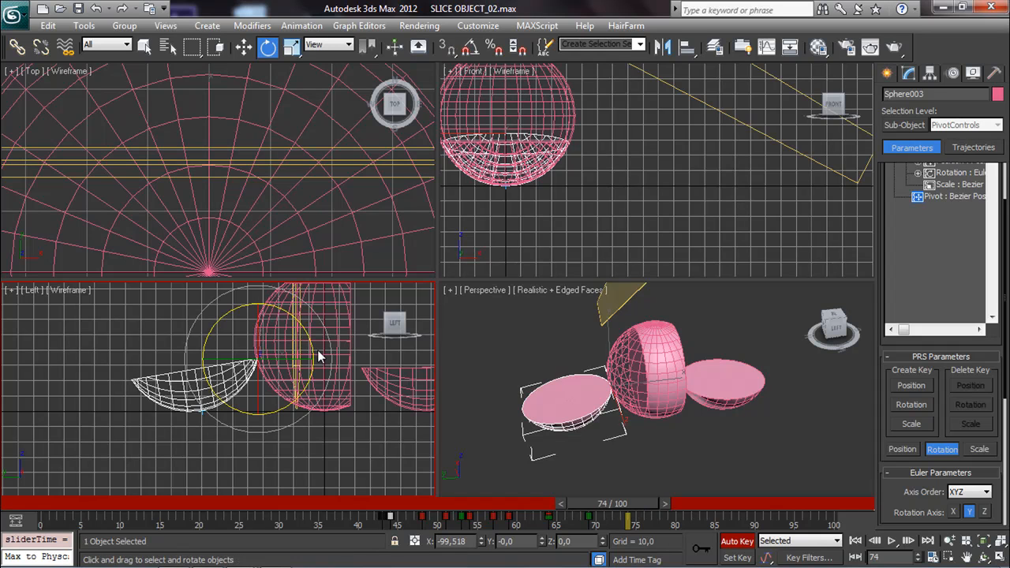
left_click_drag(313, 341, 322, 375)
Settle Sphere003's rocking by rotating it to about X -92.8 at frame 78 and about X -88.6 at frame 82.
left_click_drag(642, 505, 663, 509)
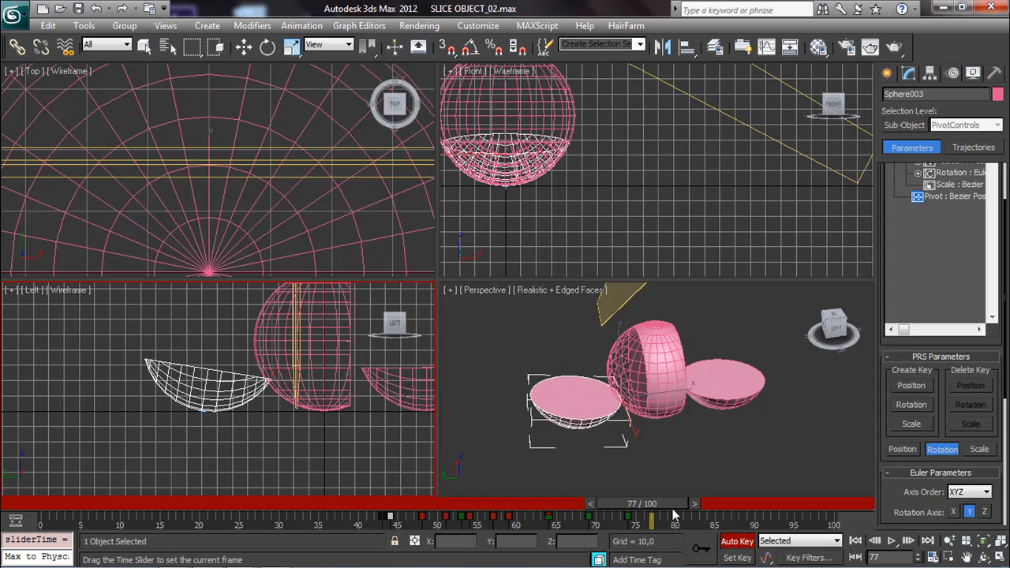
key("e")
left_click_drag(225, 347, 205, 355)
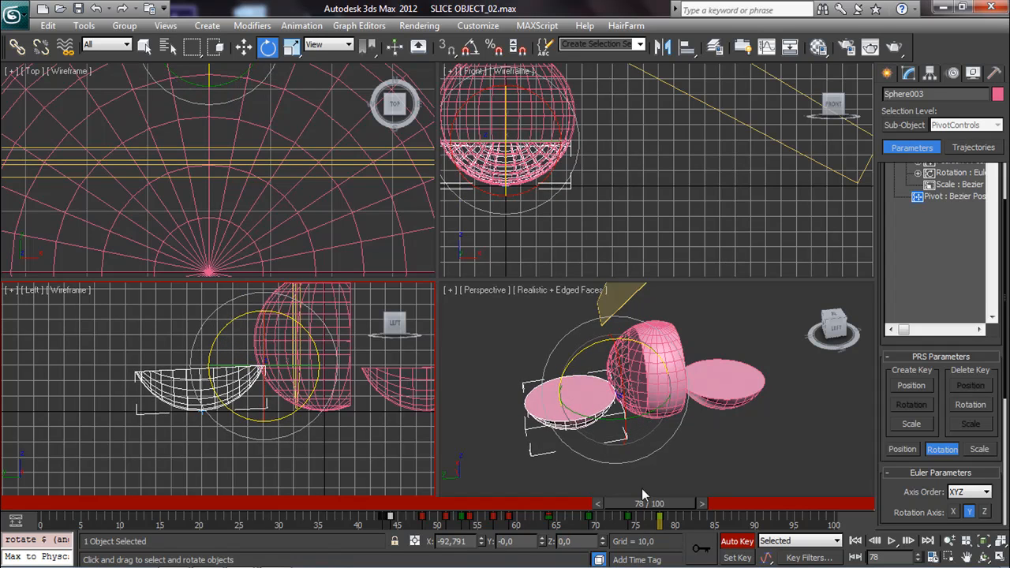
left_click_drag(655, 506, 677, 507)
key("e")
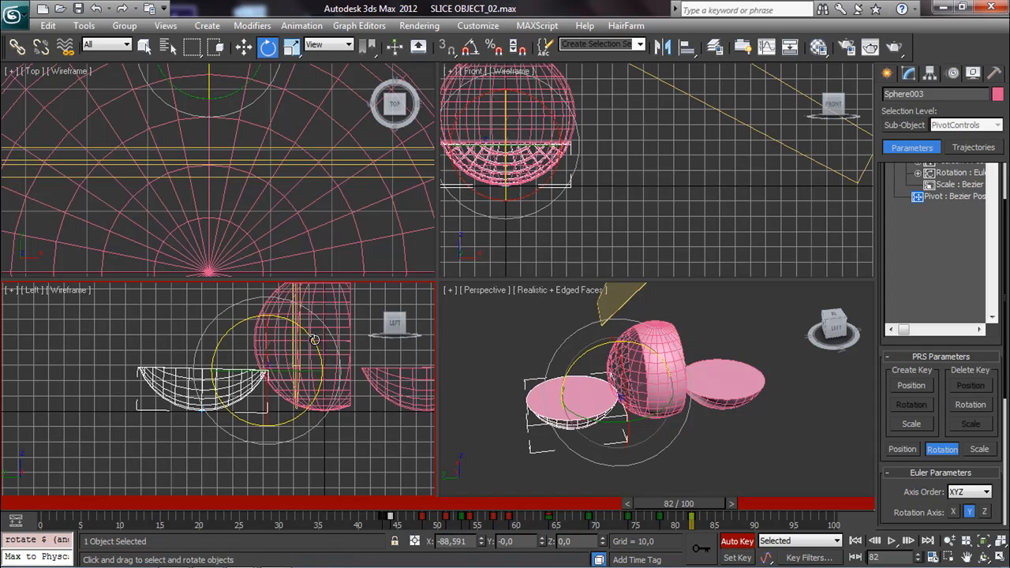
Return to the start of the timeline, deselect Sphere003, and play the animation in the Perspective view.
left_click_drag(665, 503, 51, 426)
left_click(814, 451)
left_click(892, 540)
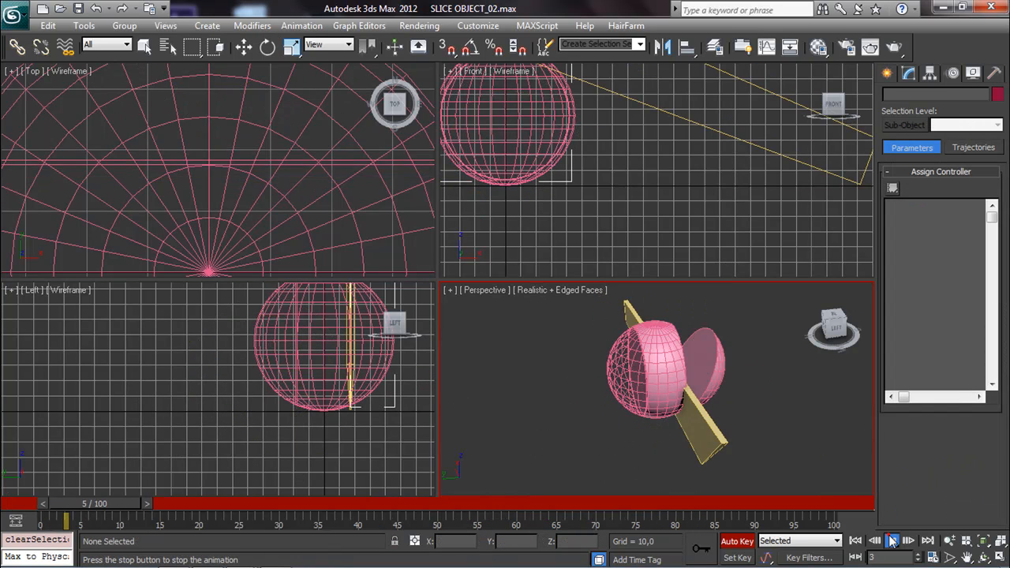
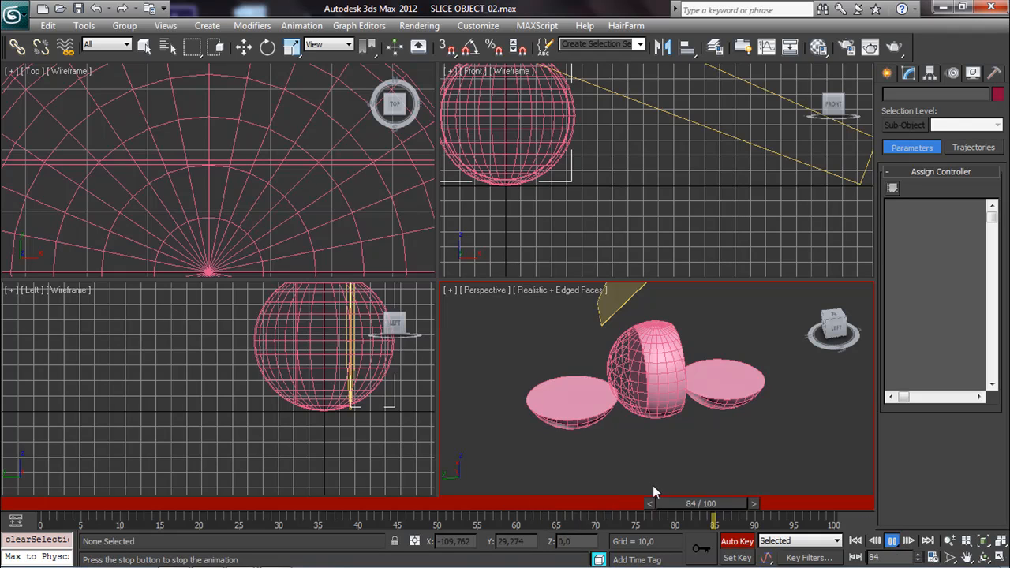
Reselect Sphere003 and move its rocking keys earlier, to frames 62, 66, 70, 74 and 78.
left_click_drag(659, 497, 629, 497)
key("e")
left_click(578, 418)
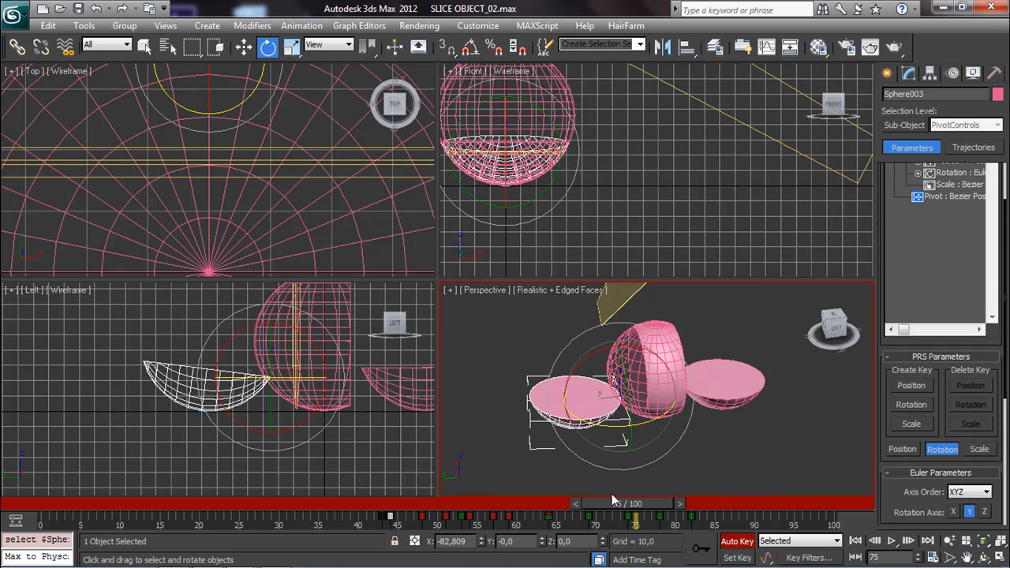
left_click_drag(722, 525, 624, 484)
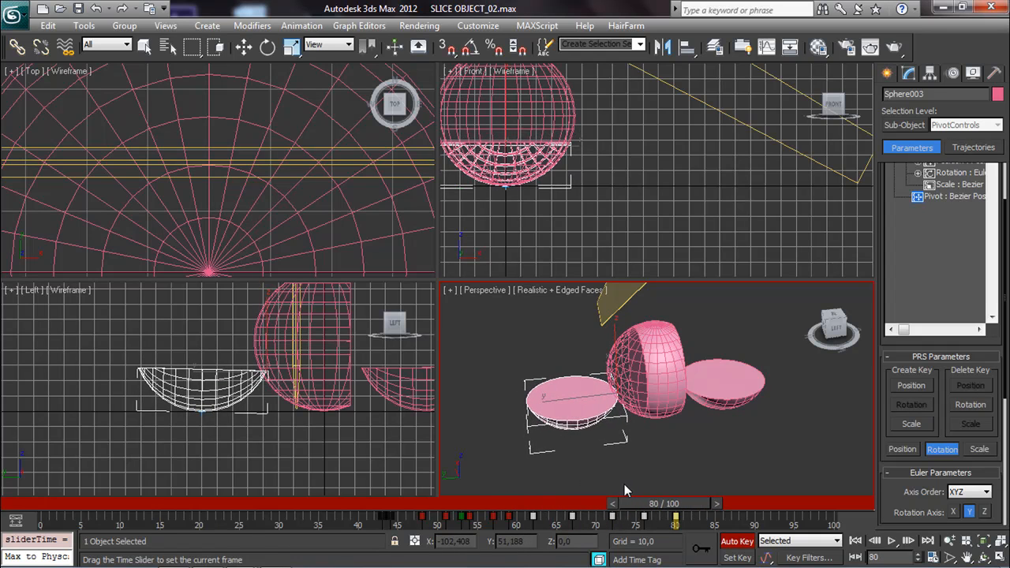
key("e")
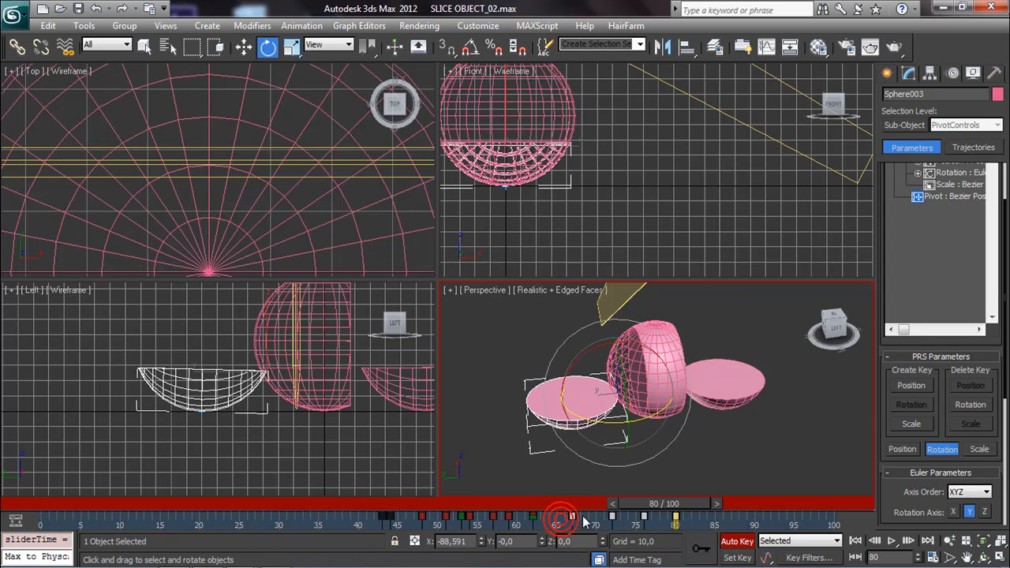
left_click_drag(573, 519, 604, 523)
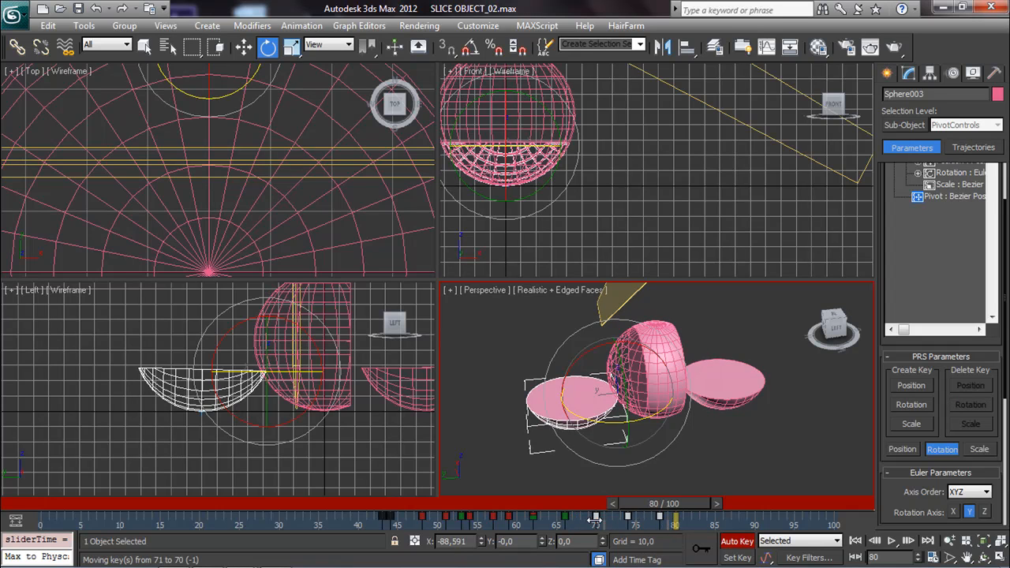
left_click_drag(590, 521, 599, 521)
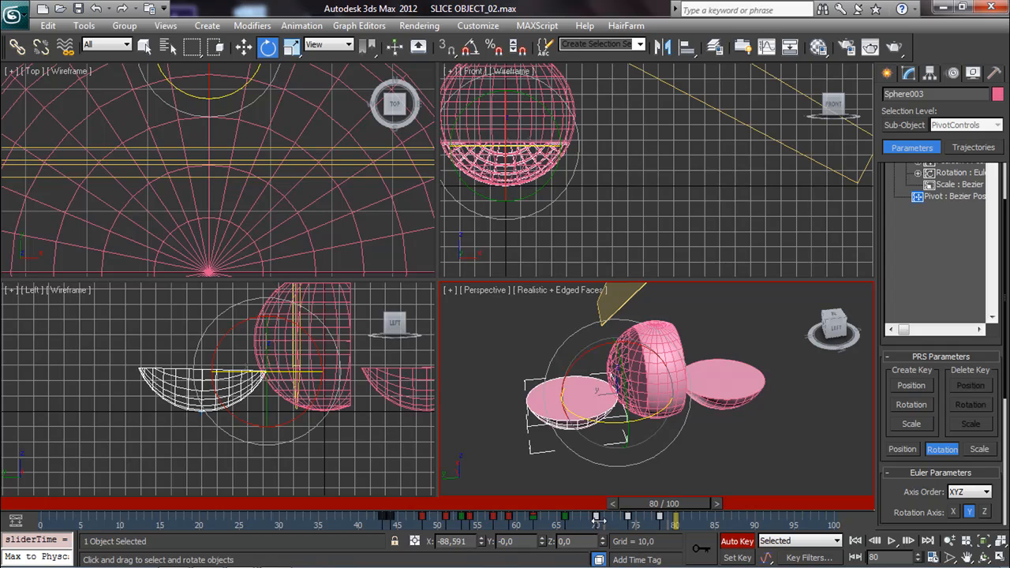
Deselect Sphere003 and replay the animation to check the retimed rocking.
left_click_drag(675, 506, 571, 494)
left_click(667, 467)
left_click(890, 539)
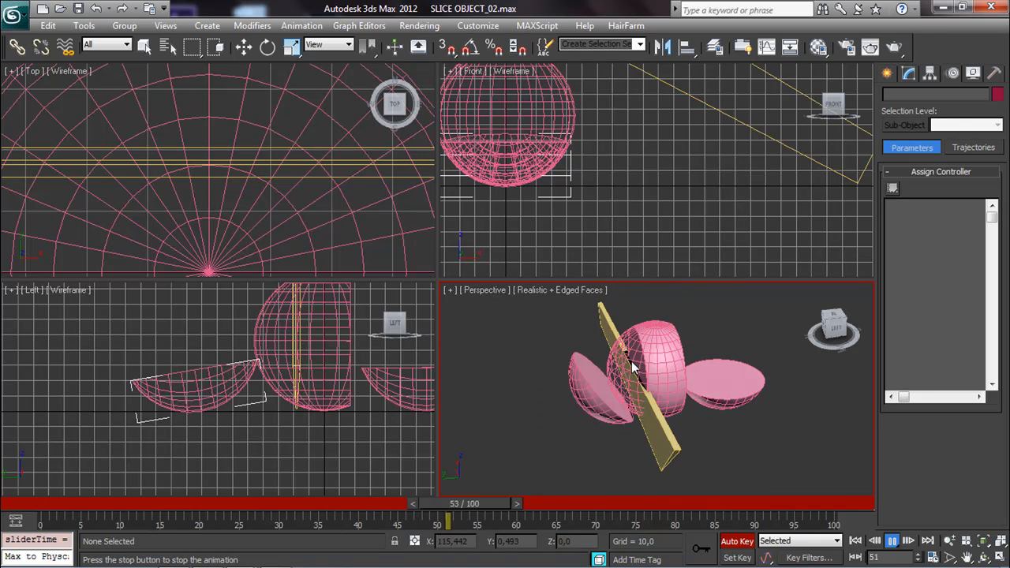
Select Sphere003 and shift all its keys from frame 48 onward one frame earlier, starting at frame 47.
left_click_drag(758, 504, 414, 484)
key("e")
left_click(603, 395)
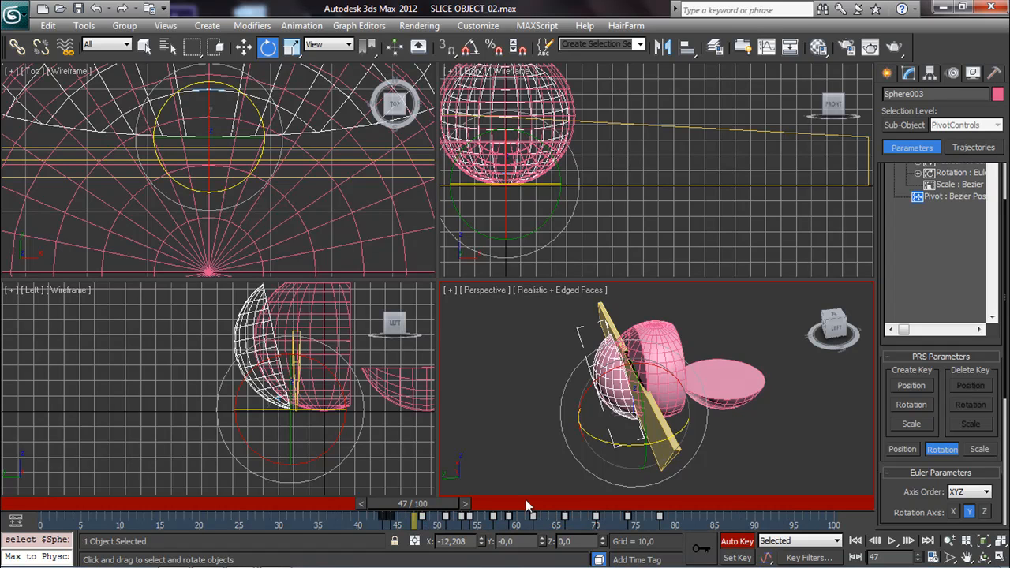
left_click_drag(418, 517, 451, 502)
key("e")
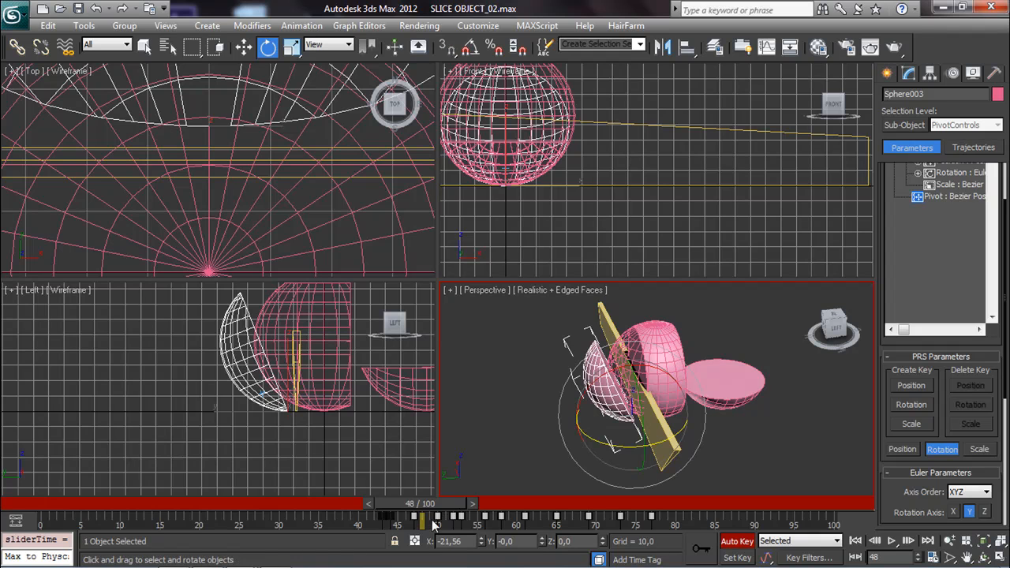
Tighten Sphere003's falling and rocking keys to frames 49, 51, 54, 56, 59, 63, 67, 71 and 75, and play the animation.
left_click_drag(434, 516, 471, 497)
key("e")
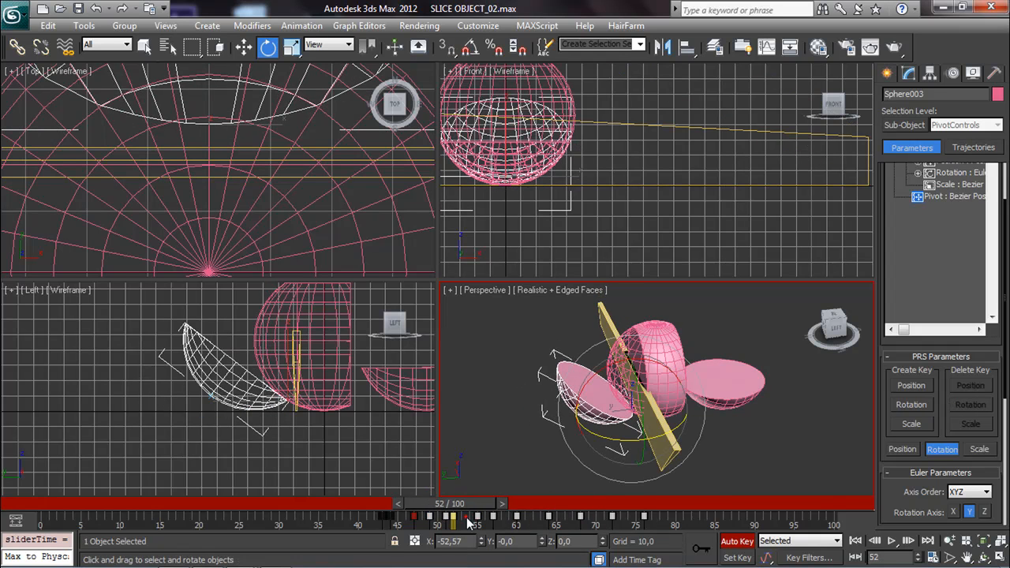
left_click(466, 516)
left_click_drag(475, 516, 465, 516)
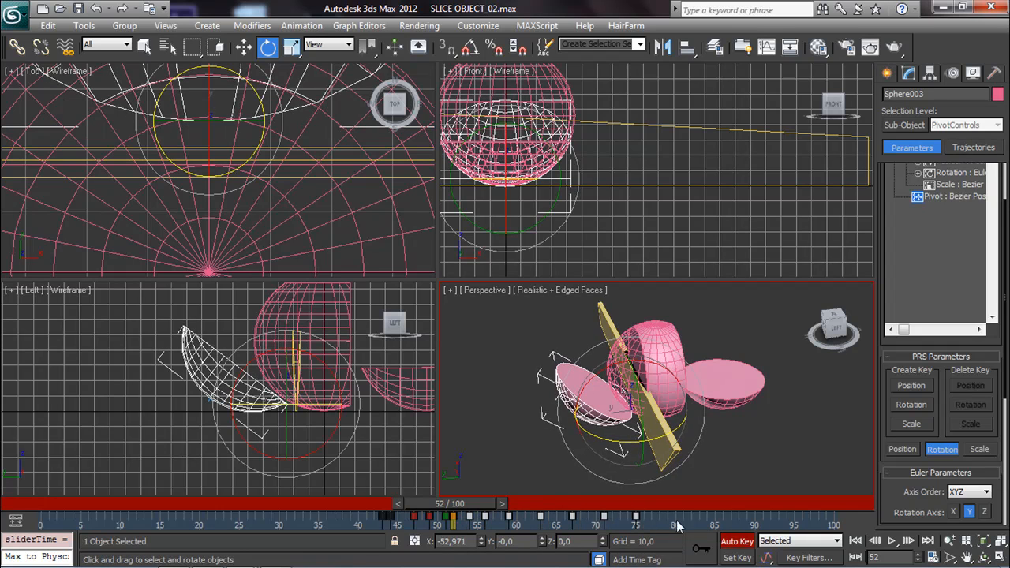
left_click(891, 540)
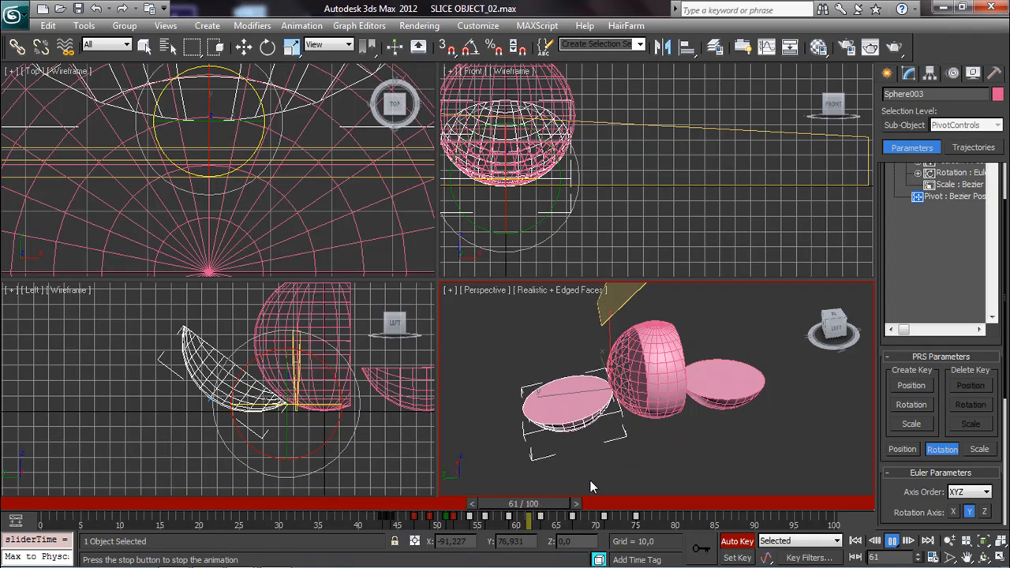
Move Sphere003's last rocking key to frame 76 and replay the animation.
left_click_drag(624, 503, 643, 518)
key("e")
left_click(893, 542)
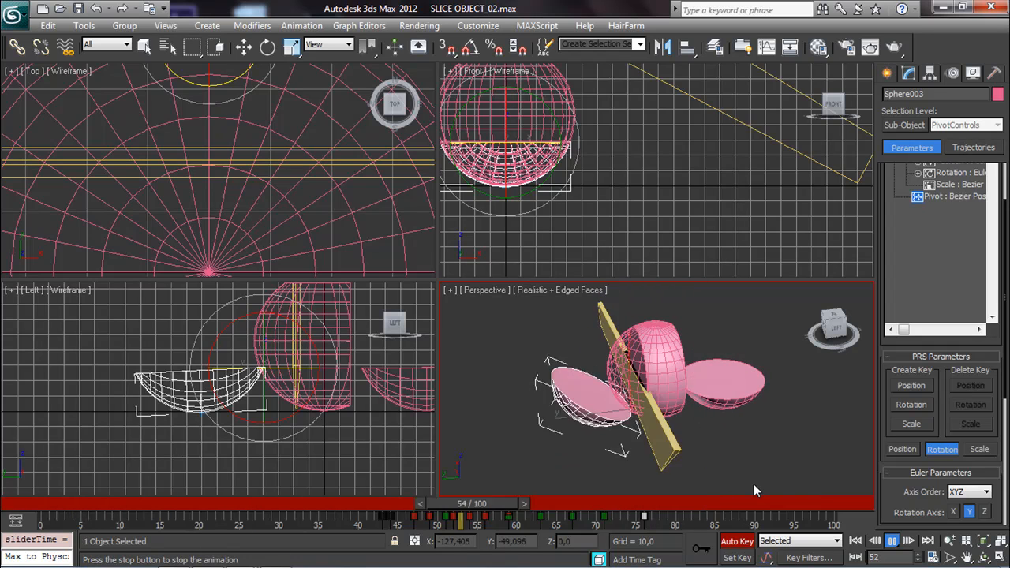
Turn off Auto Key, scrub the animation to frame 87 and clear the object selection.
left_click_drag(653, 501, 729, 506)
key("e")
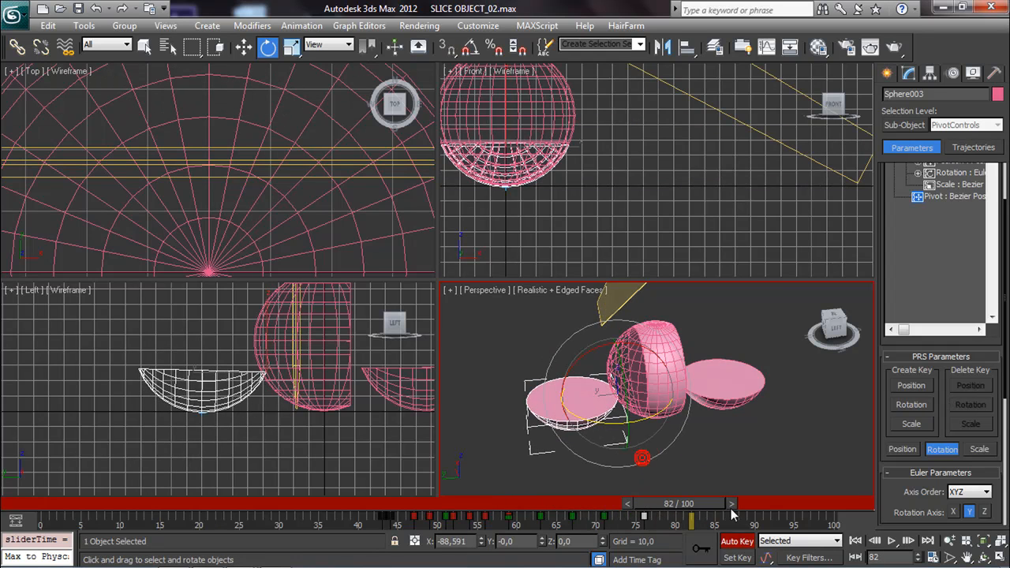
left_click(733, 541)
middle_click_drag(698, 401, 635, 399, "alt")
left_click(655, 378)
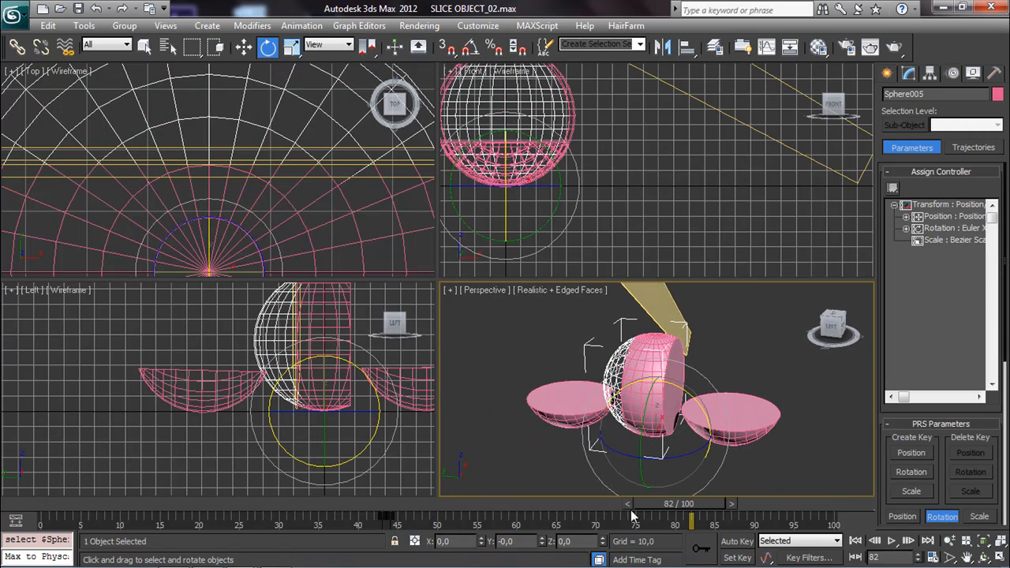
left_click_drag(692, 505, 731, 479)
key("e")
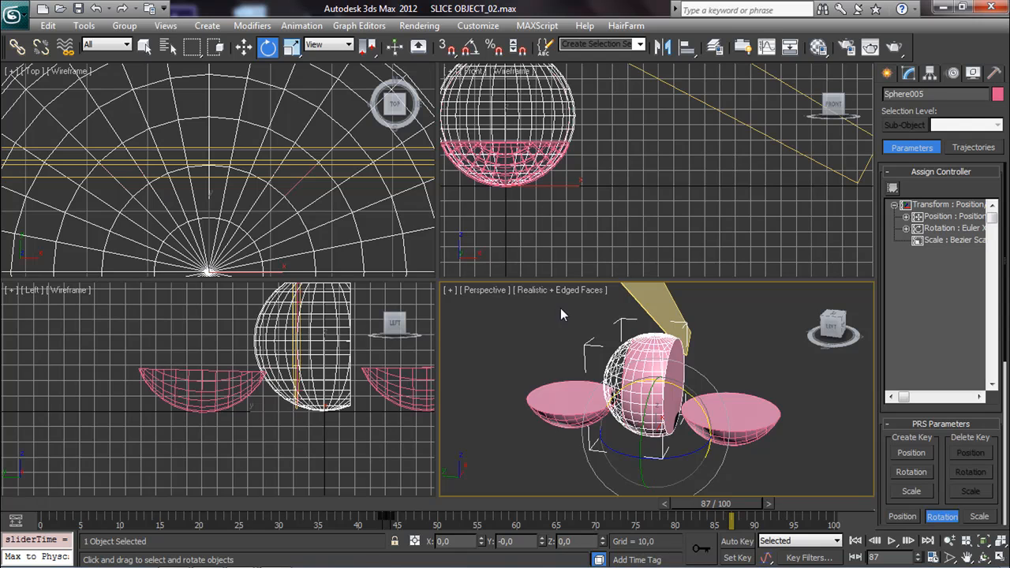
left_click(765, 334)
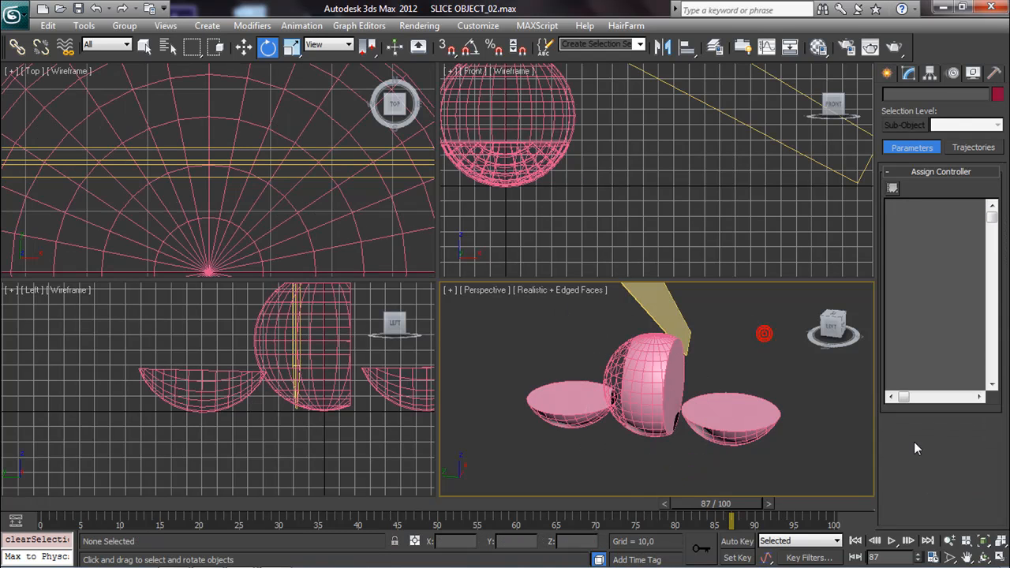
Maximize the perspective view and convert the fallen cut piece Sphere004 to Editable Poly.
left_click(1000, 557)
middle_click_drag(489, 275, 473, 304, "alt")
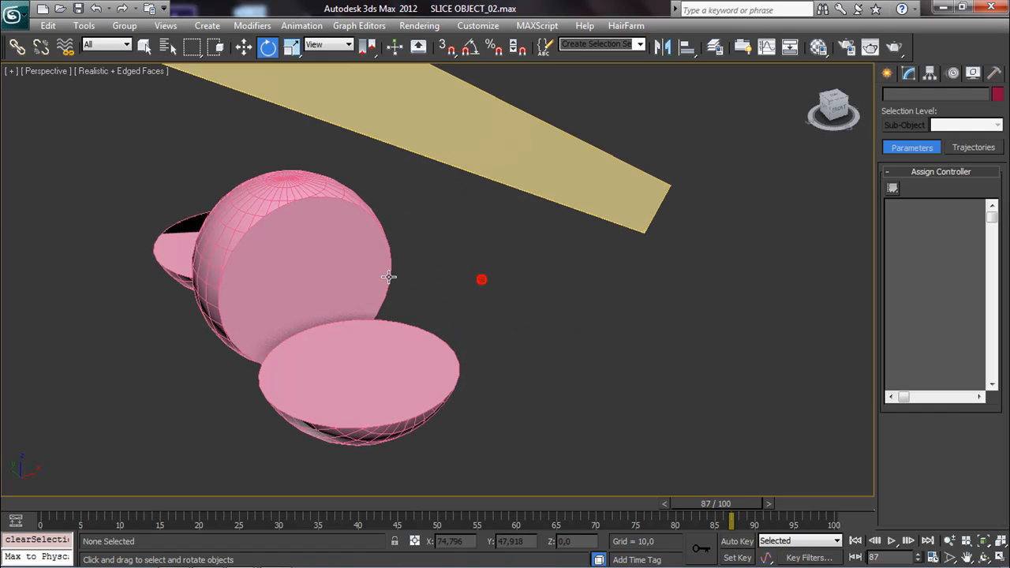
left_click(393, 330)
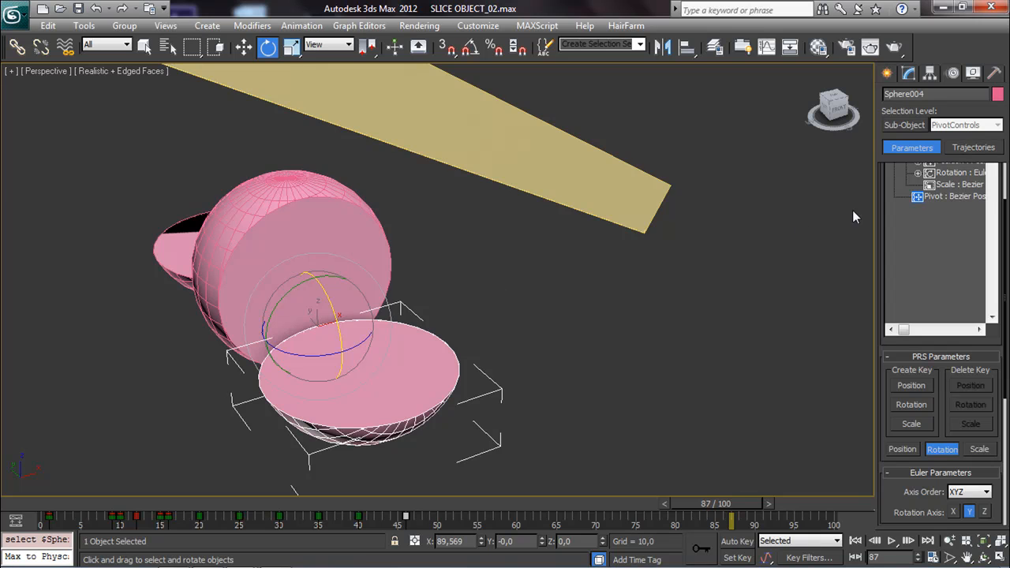
left_click(887, 74)
left_click(909, 74)
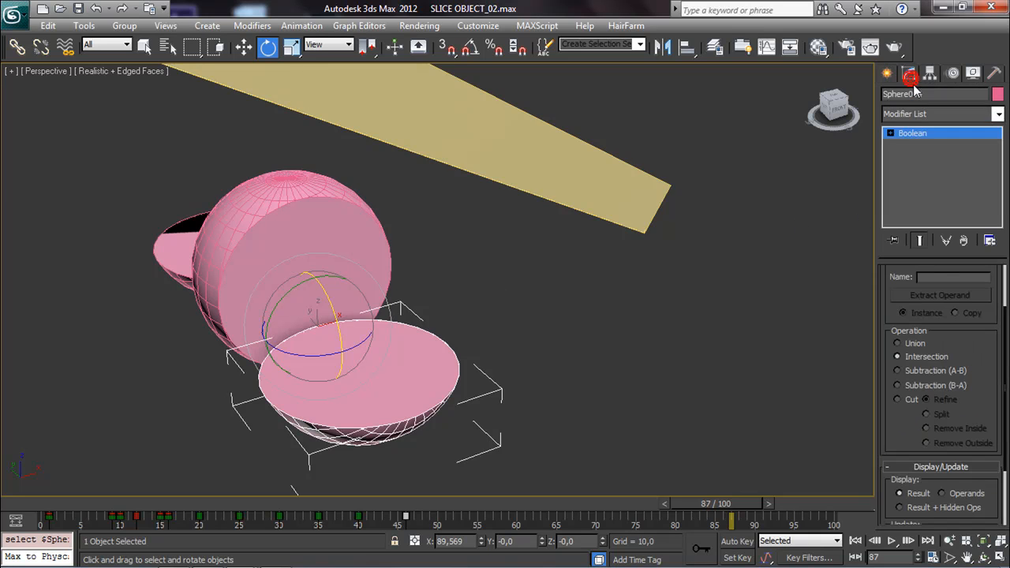
right_click(915, 135)
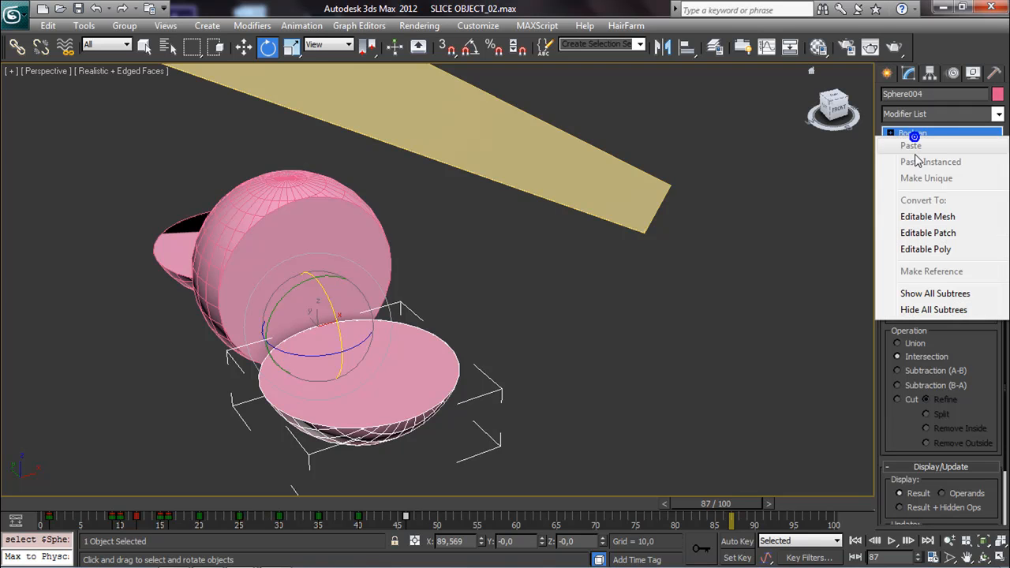
left_click(923, 249)
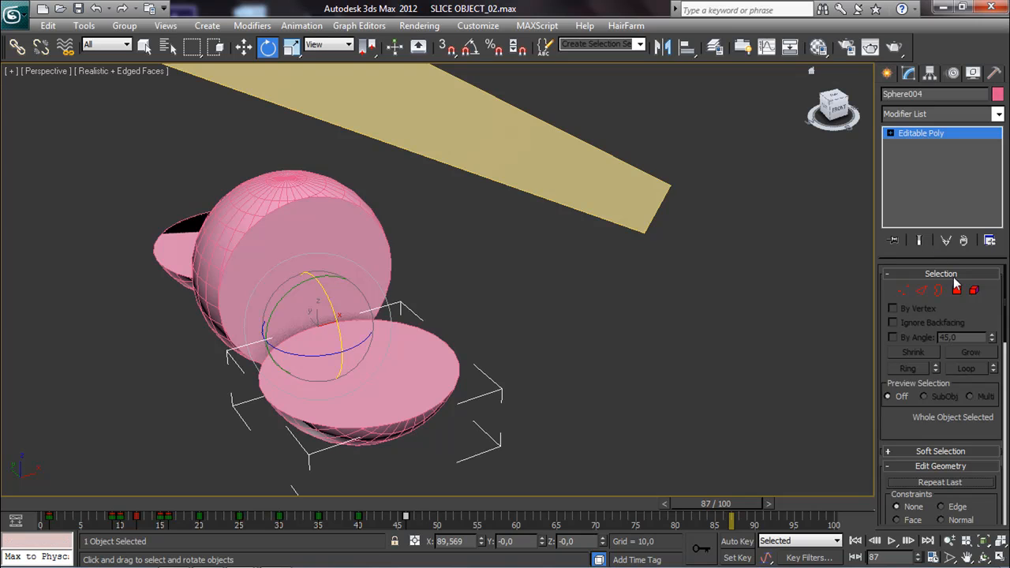
Check Sphere004's flat cut face at polygon level, clear the polygon selection and leave the polygon level.
left_click(957, 292)
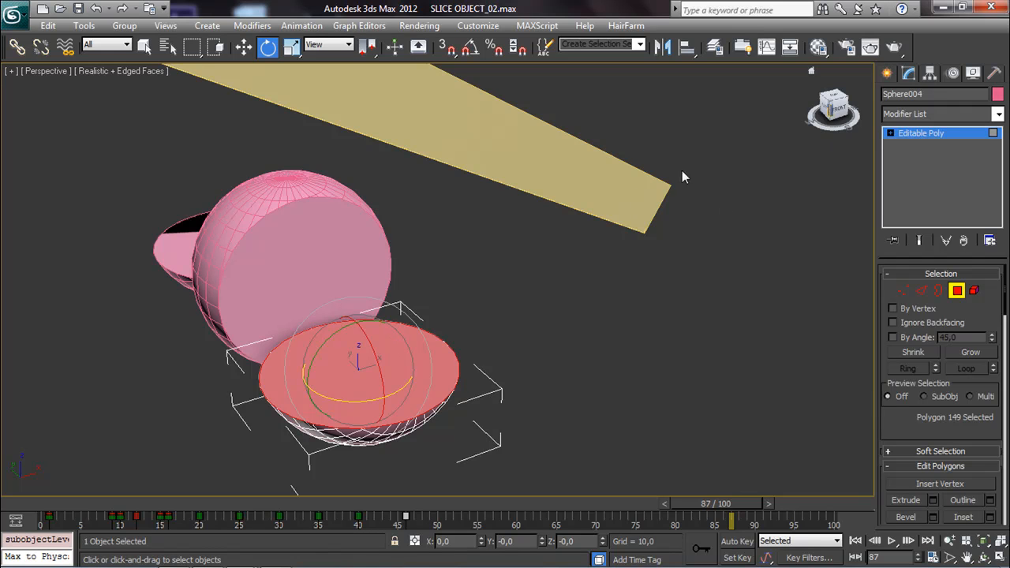
left_click(247, 50)
left_click(796, 164)
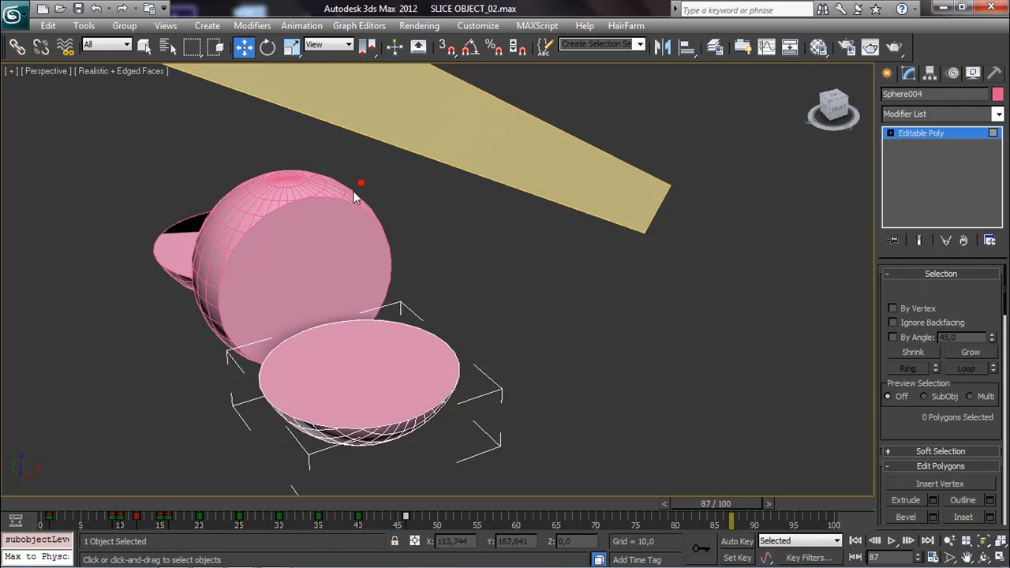
left_click(886, 74)
Convert the Boolean object Sphere005 to Editable Poly.
left_click(352, 228)
left_click(909, 73)
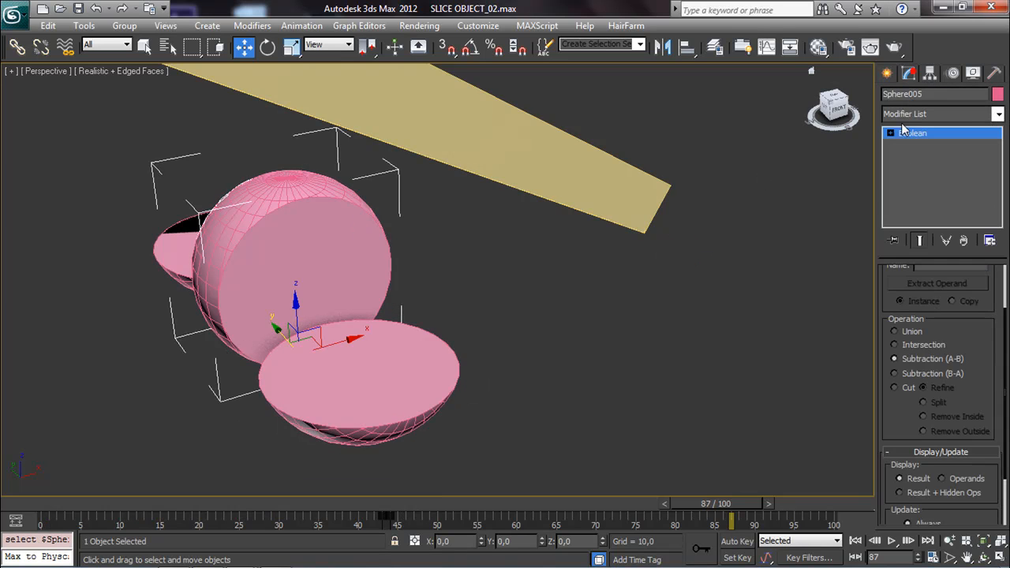
right_click(913, 140)
left_click(923, 251)
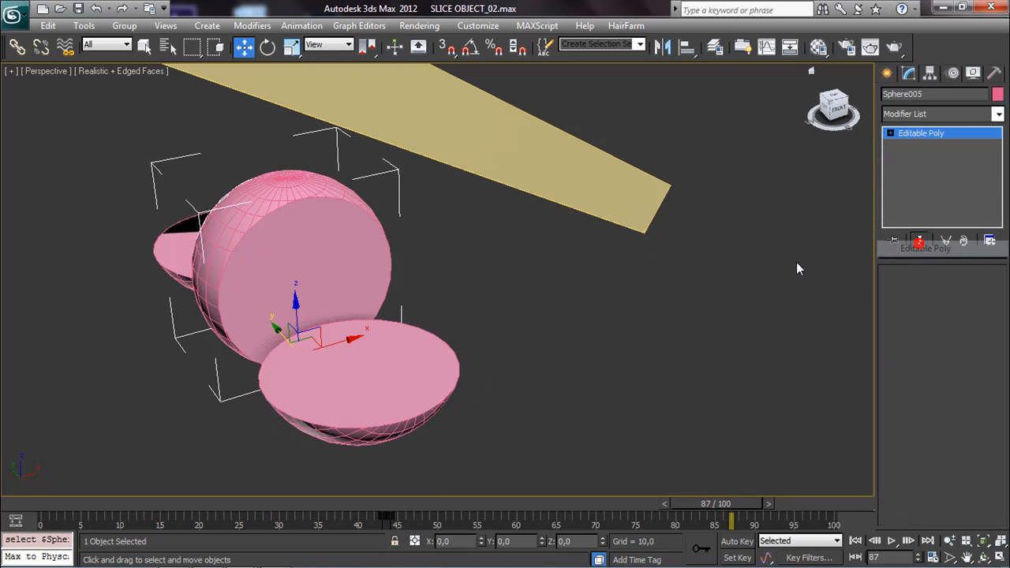
Select Sphere005's flat cut face at polygon level and examine the mesh from several sides with different shading displays.
key("4")
left_click(315, 238)
middle_click_drag(321, 237, 447, 270, "alt")
middle_click_drag(309, 306, 302, 281, "alt")
scroll(263, 248, "up", 4)
key("F3")
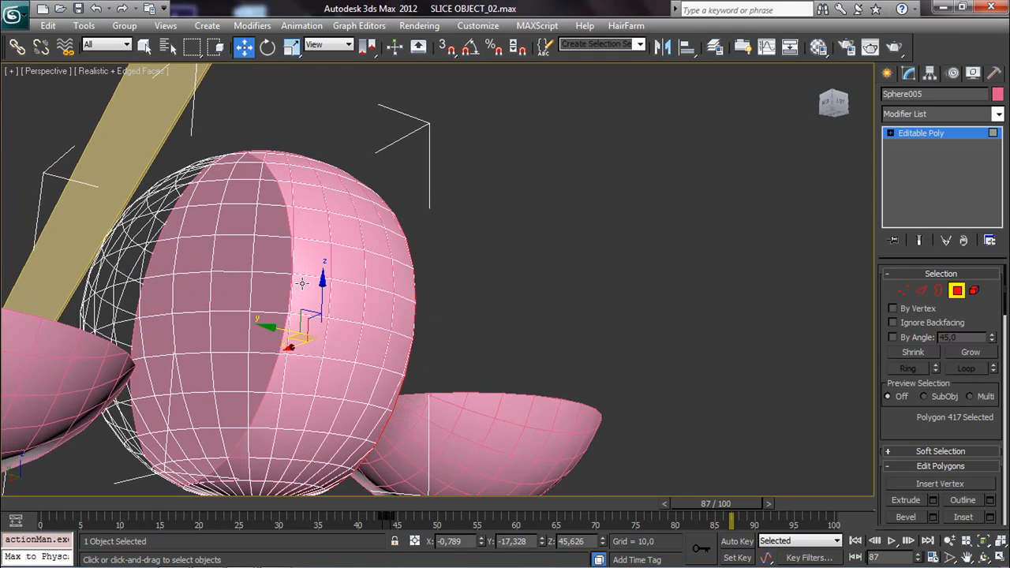
key("F3")
mouse_move(310, 283)
middle_mouse_down("alt")
mouse_move(424, 284)
mouse_move(451, 293)
mouse_move(466, 331)
mouse_move(234, 317)
mouse_move(310, 300)
middle_mouse_up("alt")
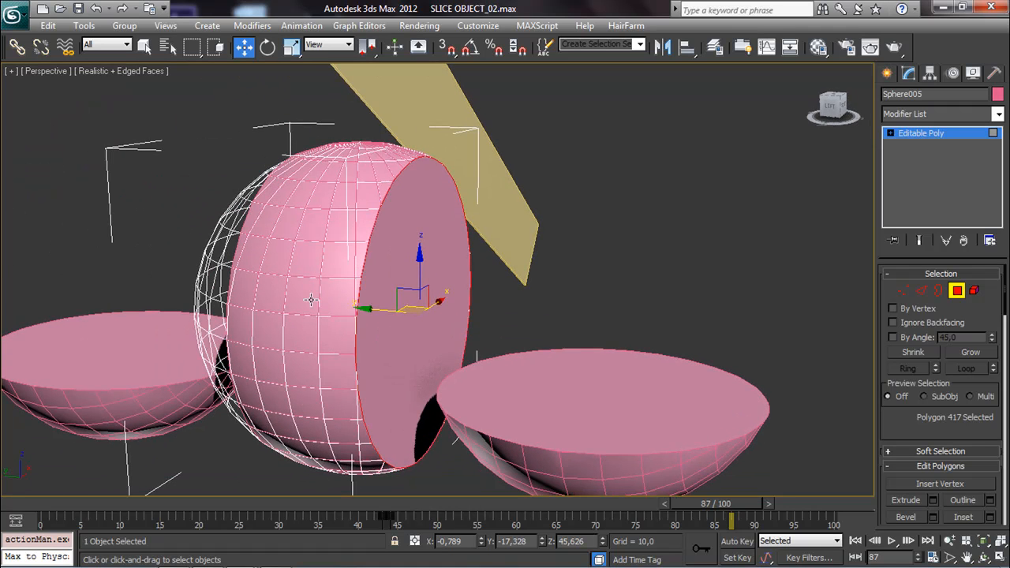
key("F4")
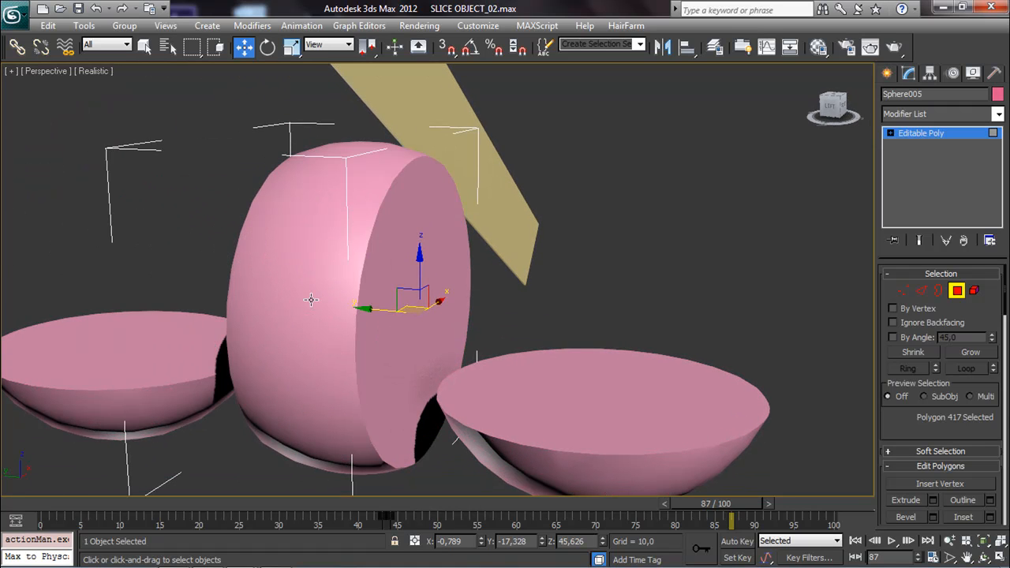
Add three adjacent surface polygons of Sphere005 to the selection and examine them in wireframe and edged-faces display.
middle_click_drag(311, 300, 387, 314, "alt")
left_click(366, 315, "ctrl")
left_click(317, 314, "ctrl")
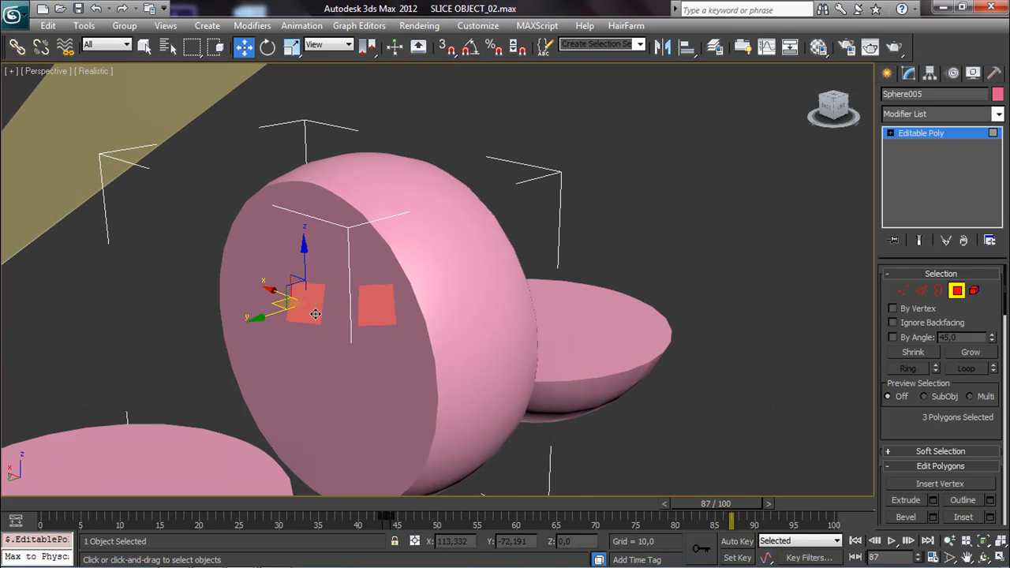
left_click(332, 314, "ctrl")
key("F3")
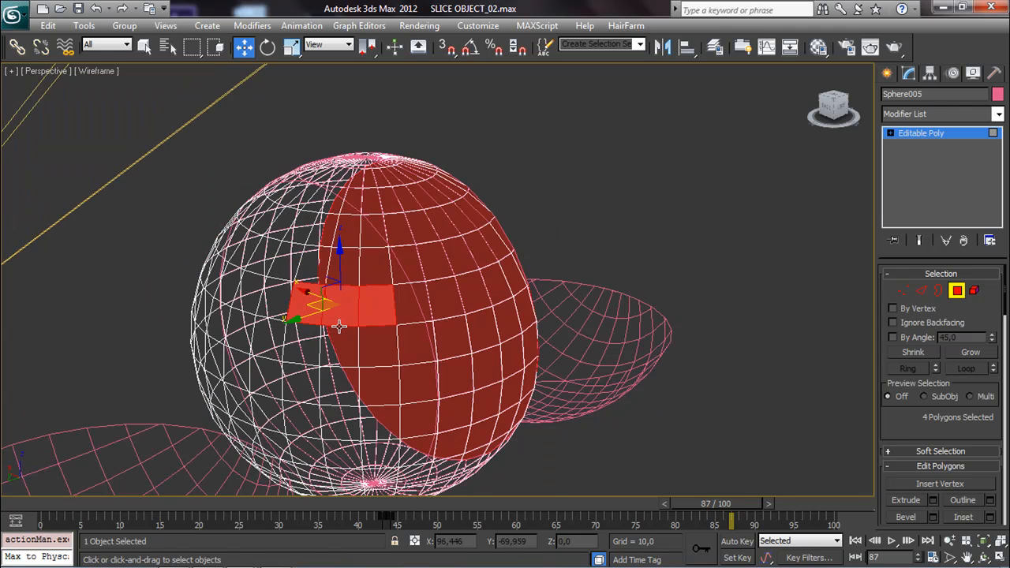
key("F3")
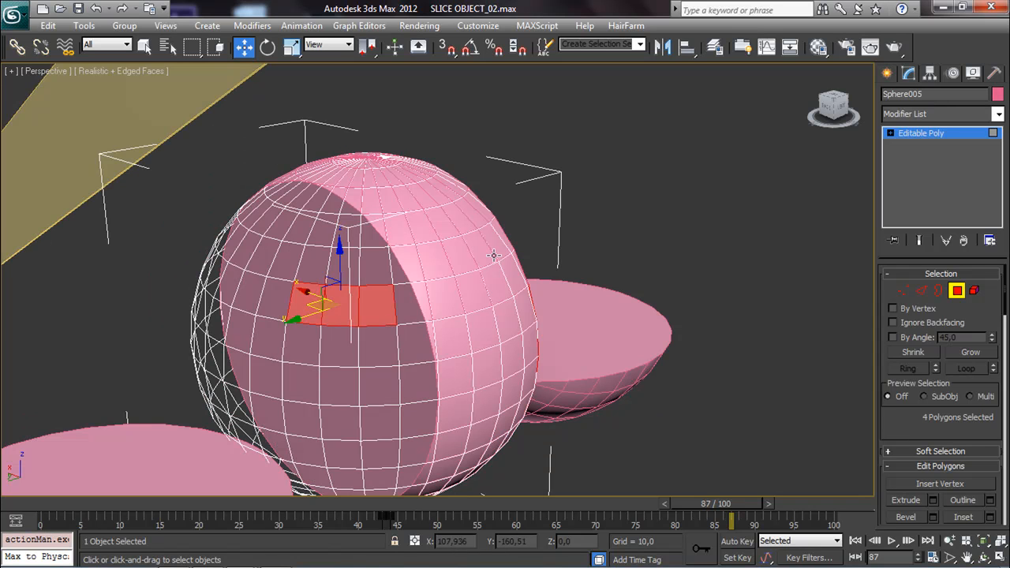
Clear Sphere005's polygon selection, reselect only its flat cut face for inspection and leave polygon editing.
left_click(566, 224)
middle_click_drag(566, 224, 427, 223, "alt")
left_click(419, 272)
middle_click_drag(544, 287, 542, 220, "alt")
left_click(887, 73)
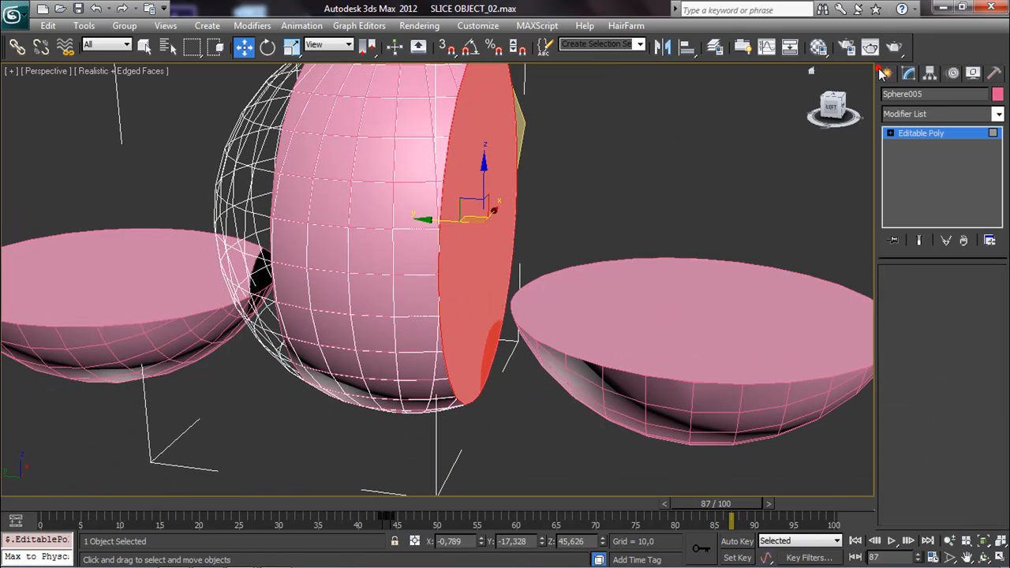
Select the middle slice Sphere002 and open its Boolean for modification.
left_click(739, 143)
left_click(367, 208)
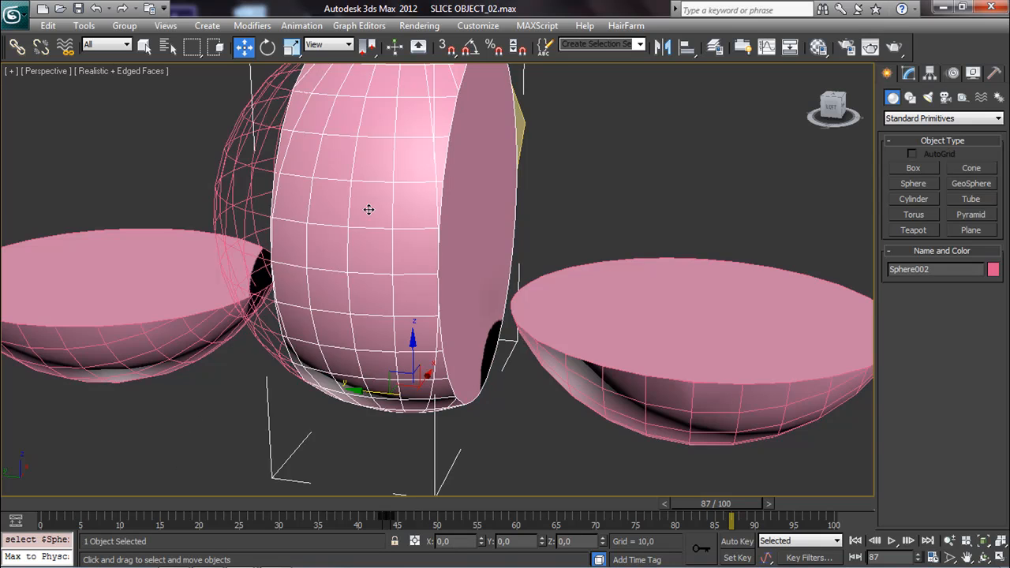
middle_click_drag(368, 209, 427, 216, "alt")
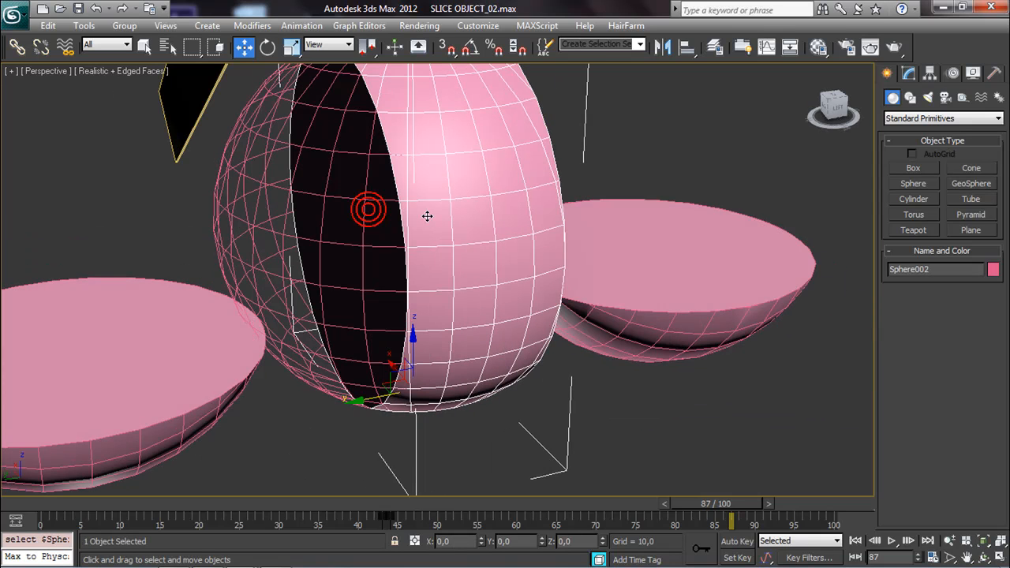
left_click(909, 72)
right_click(912, 131)
left_click(928, 227)
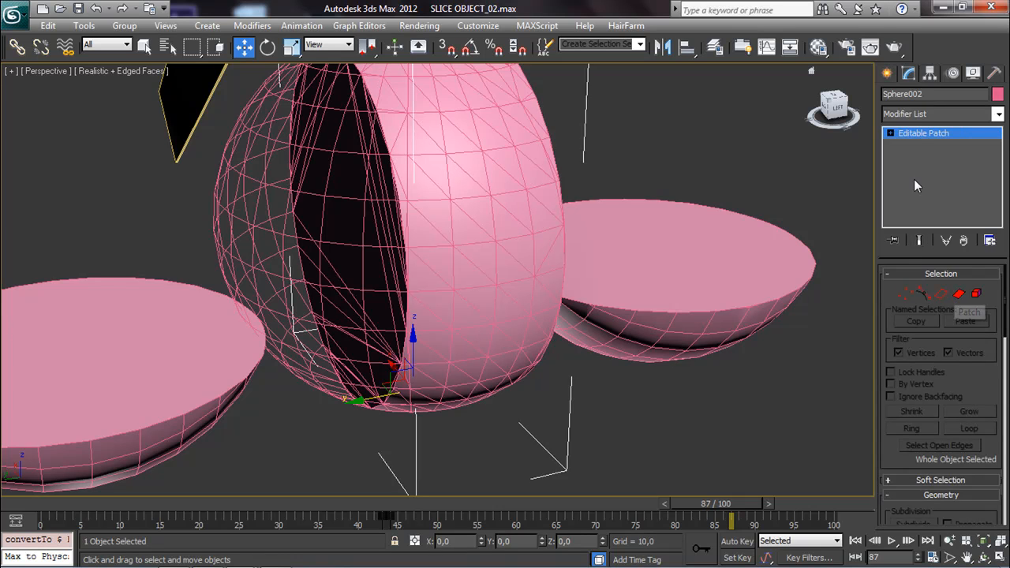
left_click(95, 8)
Convert Sphere002 to Editable Poly and select its open edge at border level.
right_click(906, 136)
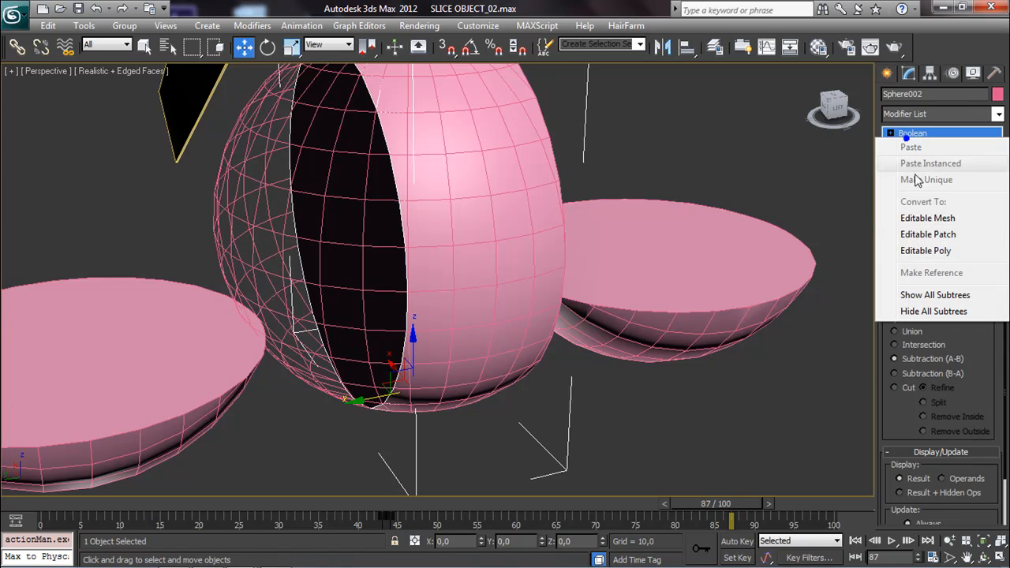
left_click(926, 250)
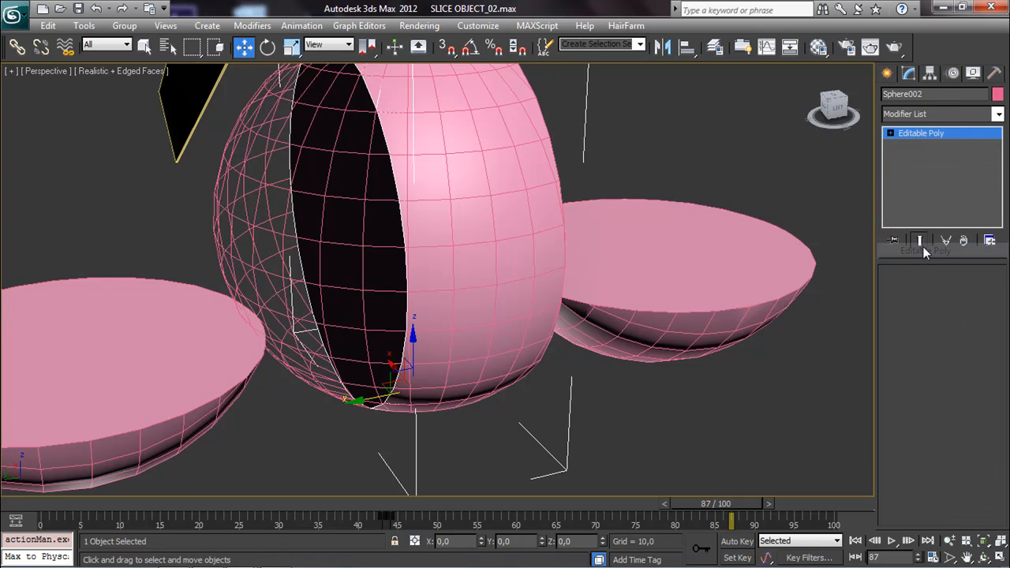
left_click(939, 290)
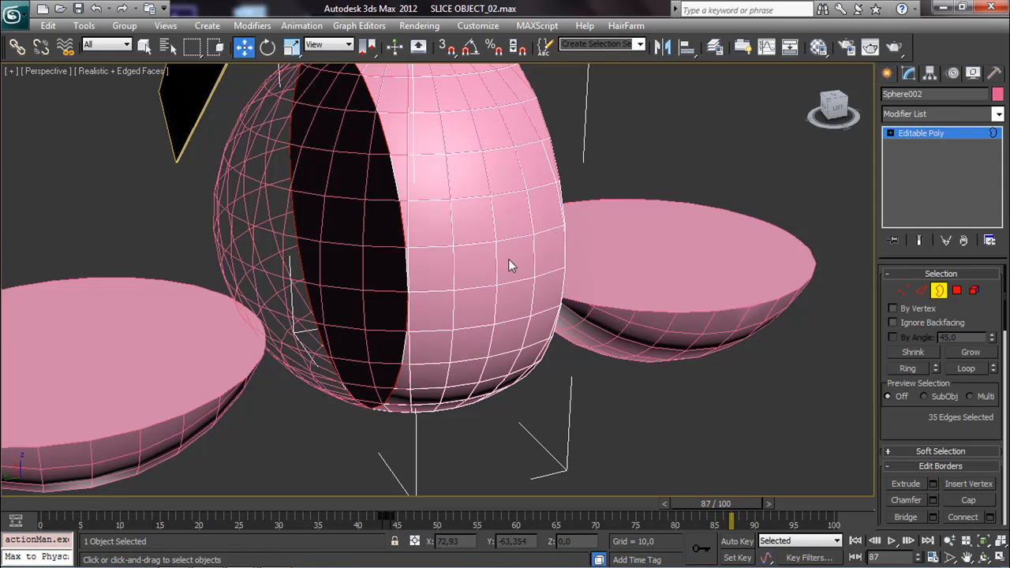
Examine Sphere002's selected border from several sides, switching between wireframe and realistic shading.
key("F3")
mouse_move(506, 259)
middle_mouse_down("alt")
mouse_move(569, 260)
mouse_move(359, 267)
middle_mouse_up("alt")
key("F3")
key("F3")
key("F3")
key("F4")
key("F3")
middle_click_drag(372, 267, 403, 269, "alt")
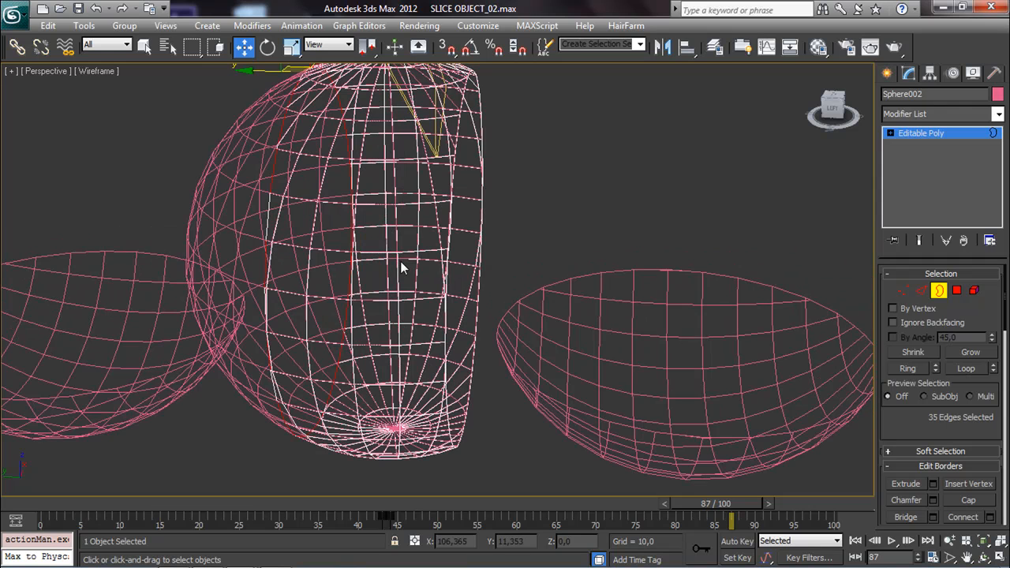
left_click(106, 72)
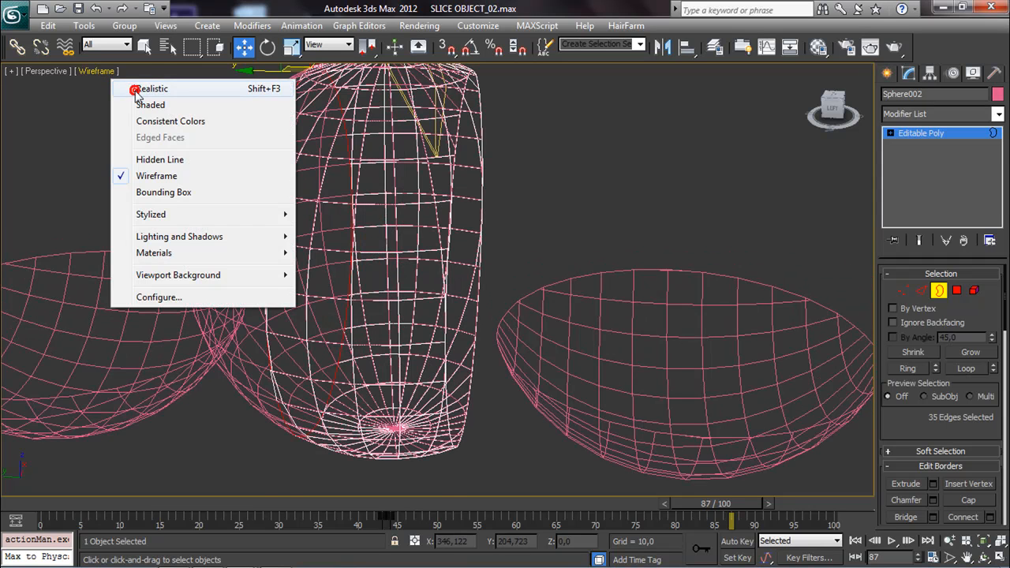
left_click(134, 86)
key("F3")
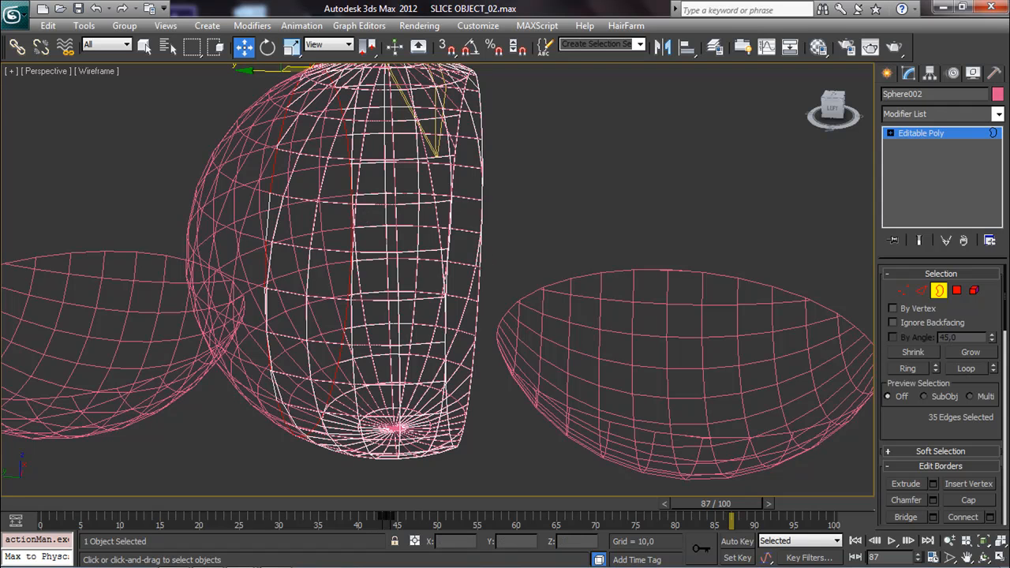
Select both flat cut faces of Sphere002 at polygon level to inspect them, and clear the polygon selection.
left_click(956, 291)
middle_click_drag(583, 284, 565, 259, "alt")
key("F3")
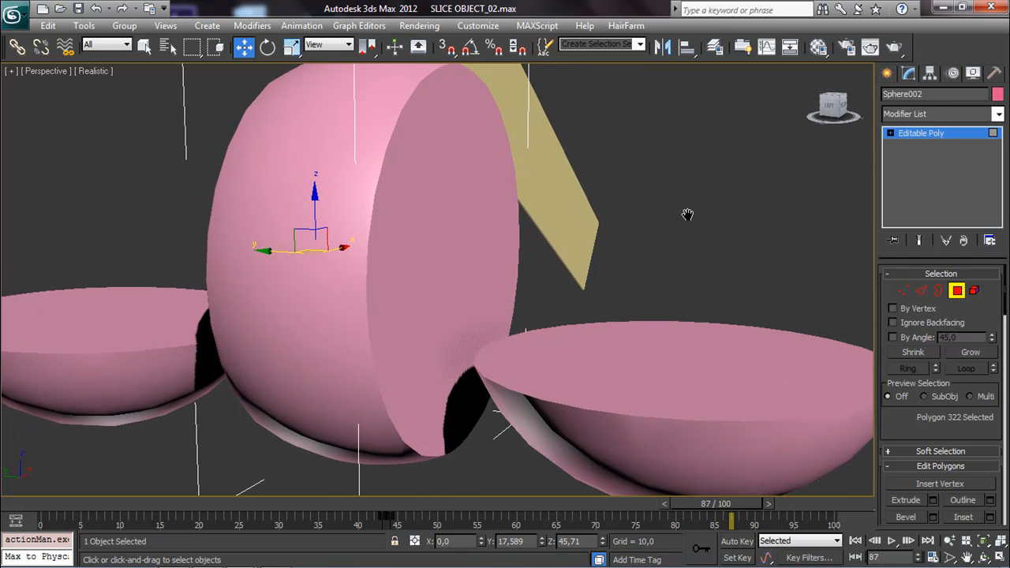
left_click(438, 194, "ctrl")
middle_click_drag(472, 205, 542, 225, "alt")
scroll(542, 224, "down", 5)
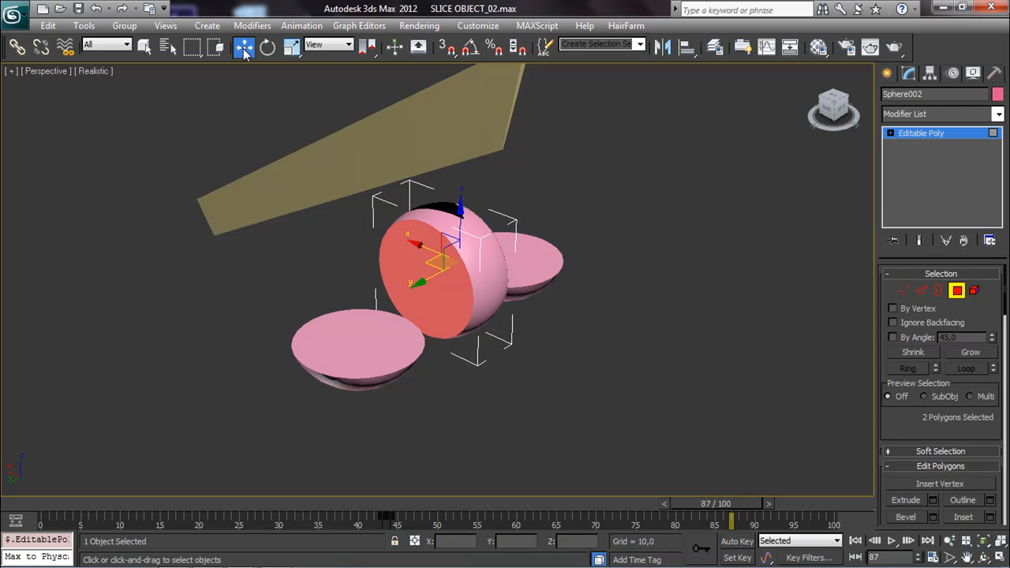
left_click(187, 209)
left_click(332, 335)
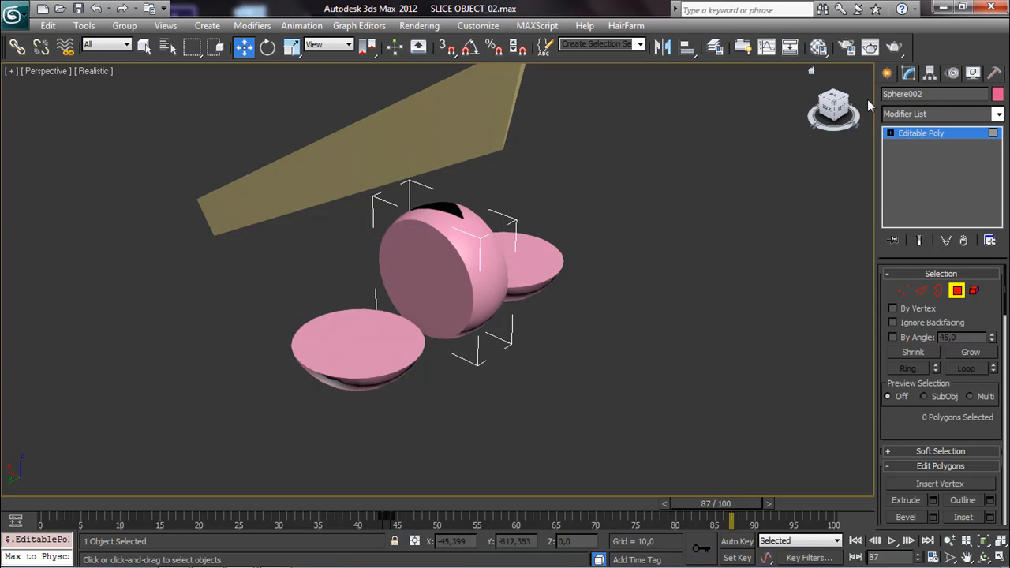
Convert the front fallen cap Sphere003 from Boolean to Editable Poly and clear the selection.
left_click(887, 73)
left_click(745, 251)
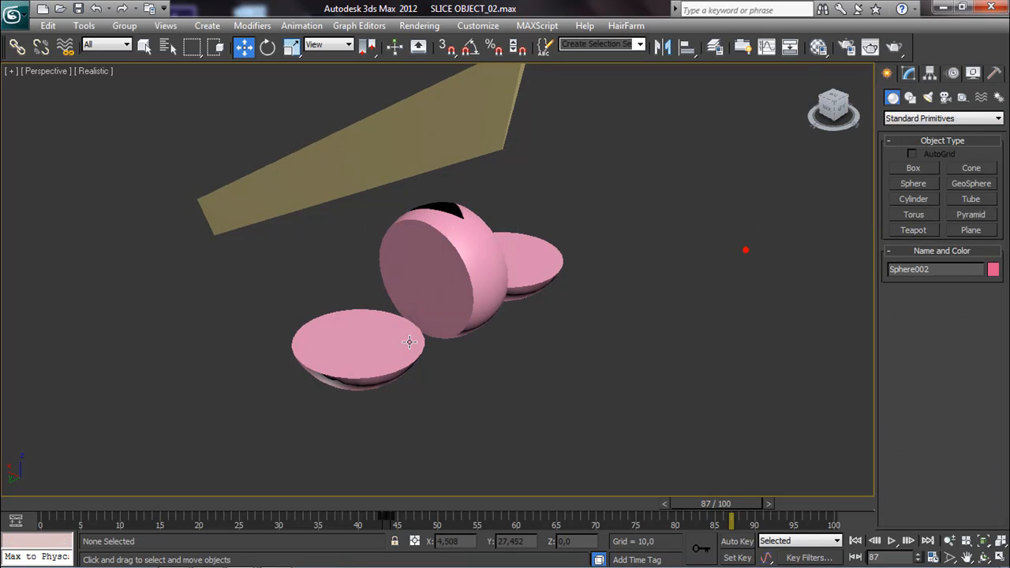
left_click(402, 341)
left_click(909, 73)
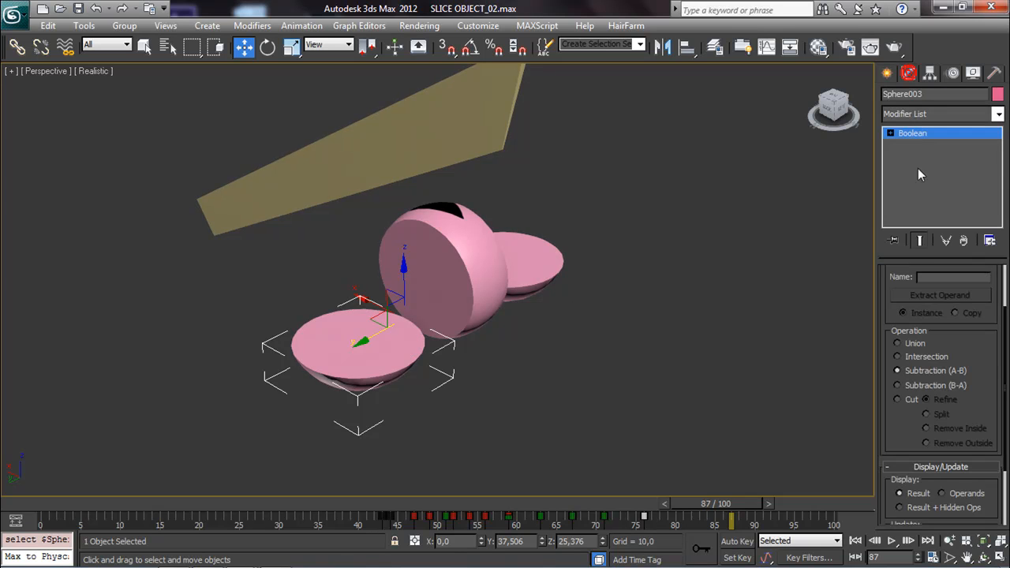
right_click(928, 156)
left_click(922, 241)
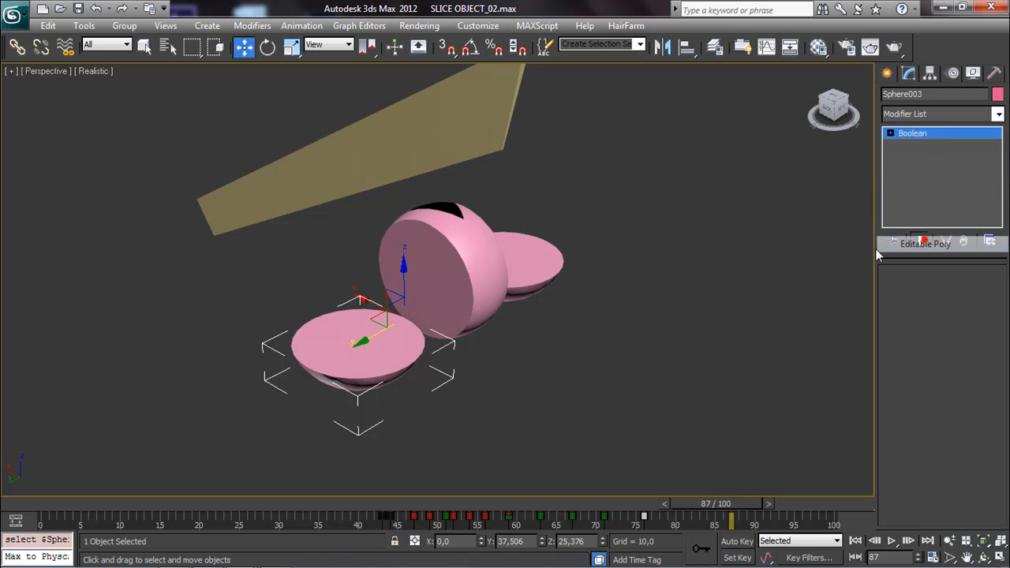
left_click(785, 278)
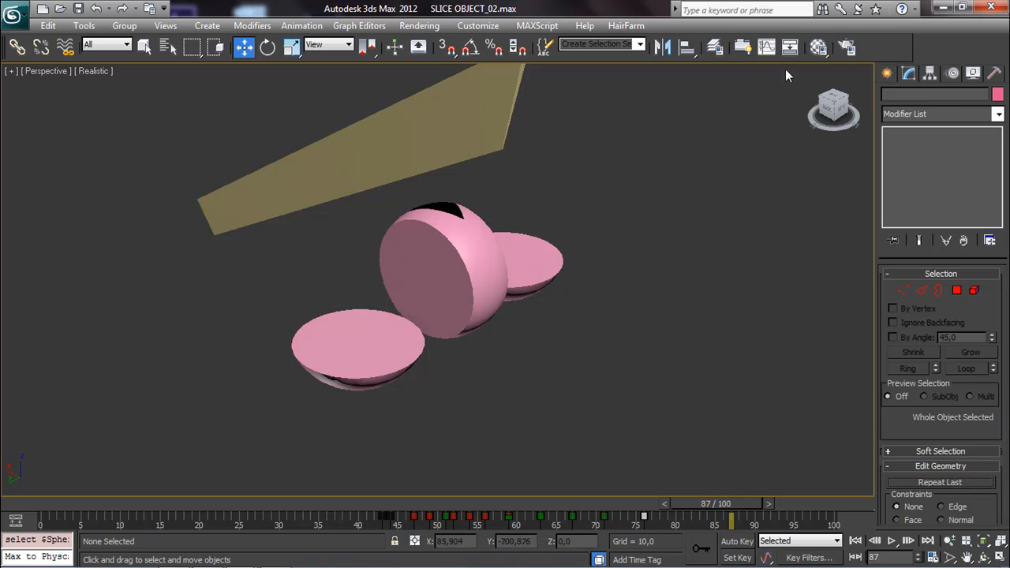
Select the blade Box001 and assign the material 01 - Default to it from the Material Editor.
left_click(816, 49)
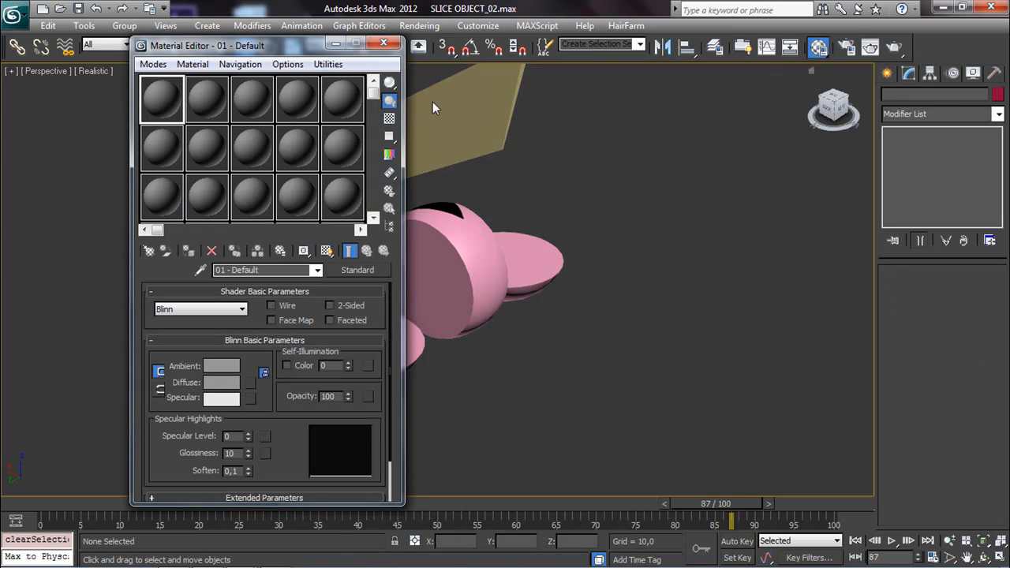
left_click(444, 118)
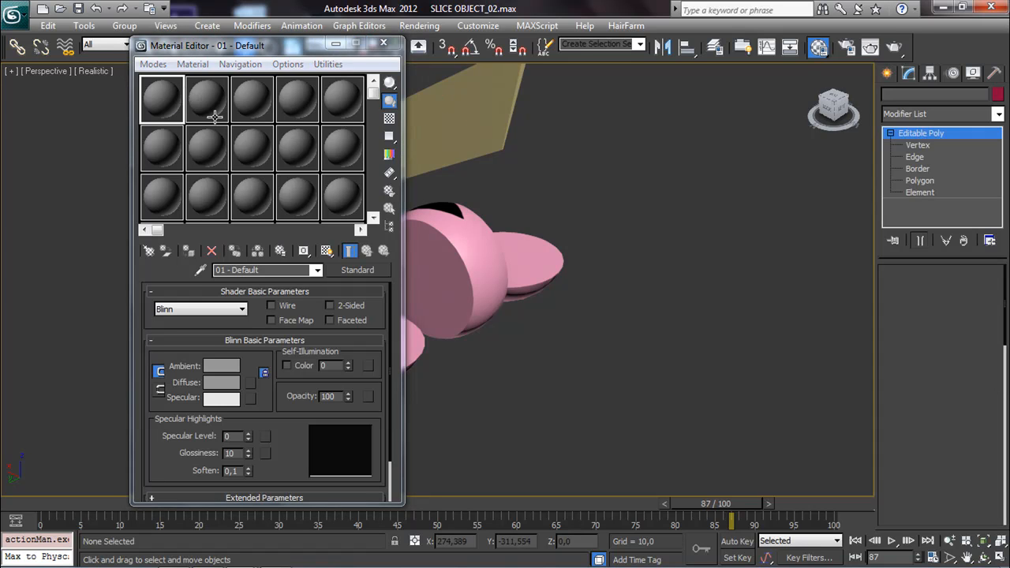
left_click(170, 111)
left_click(387, 136)
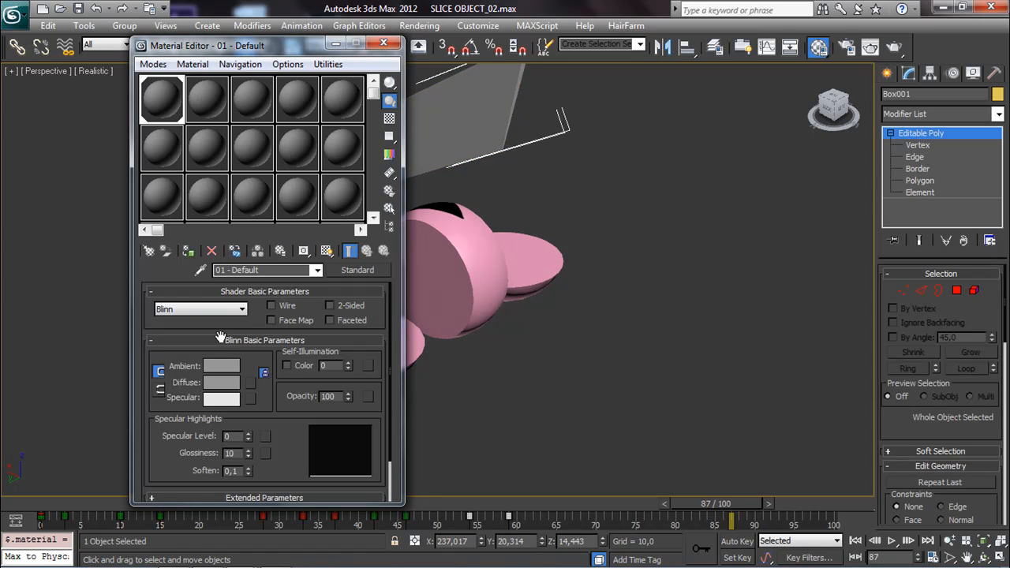
Give the blade material a near-black diffuse colour of RGB 27, specular level 94 and glossiness 26.
left_click(220, 383)
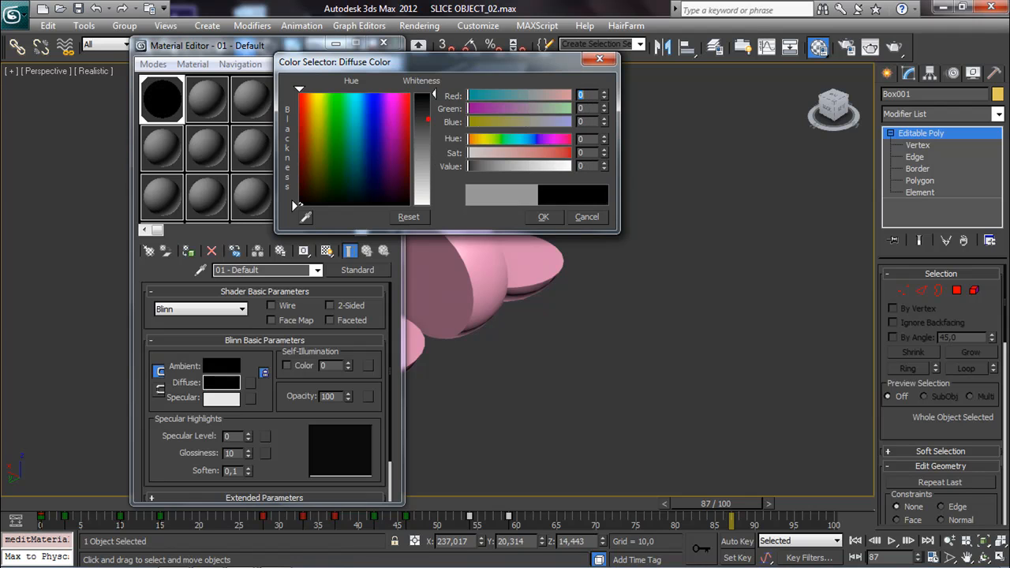
left_click_drag(437, 111, 436, 105)
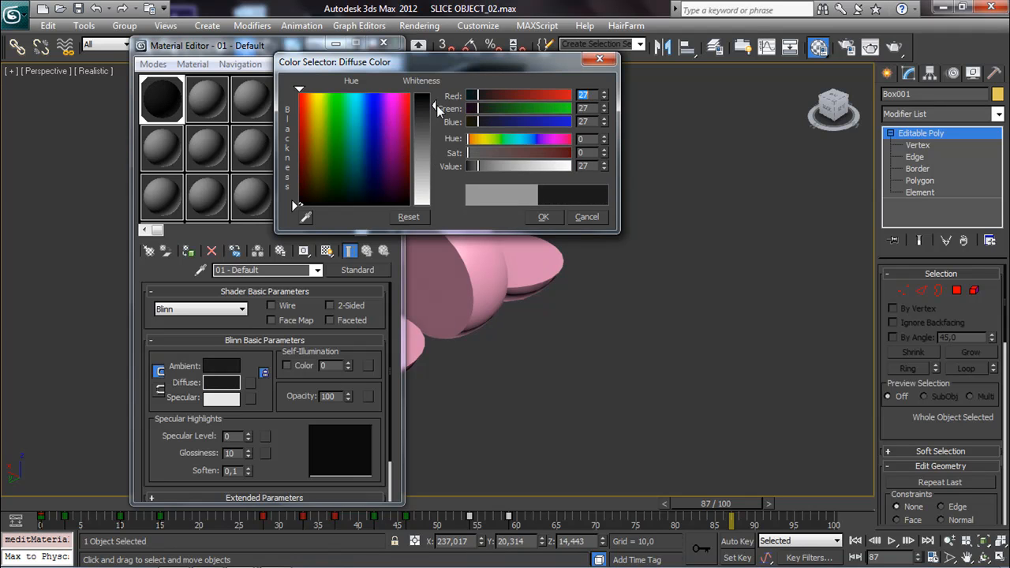
left_click(542, 217)
left_click_drag(248, 436, 254, 373)
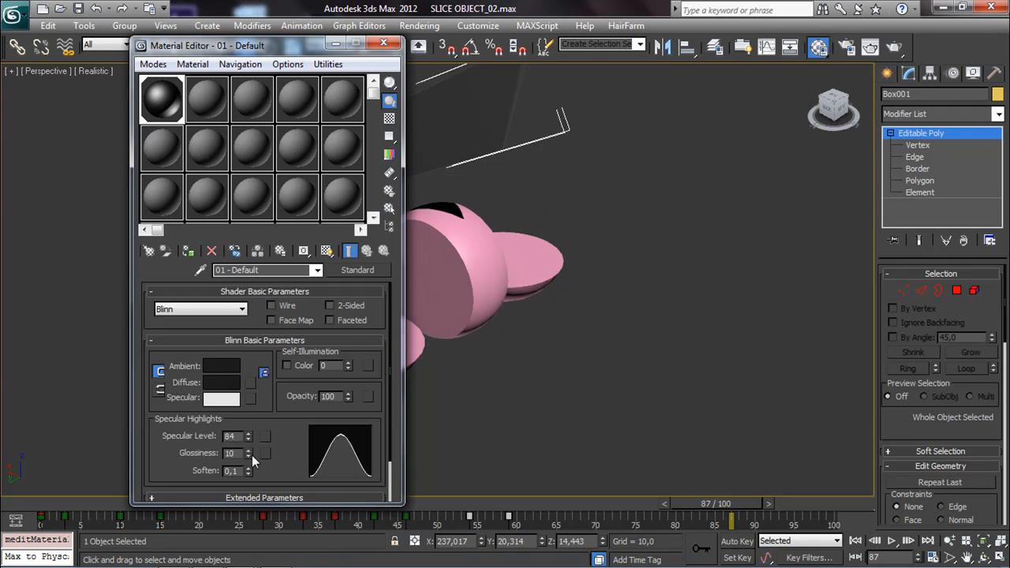
left_click_drag(249, 453, 250, 428)
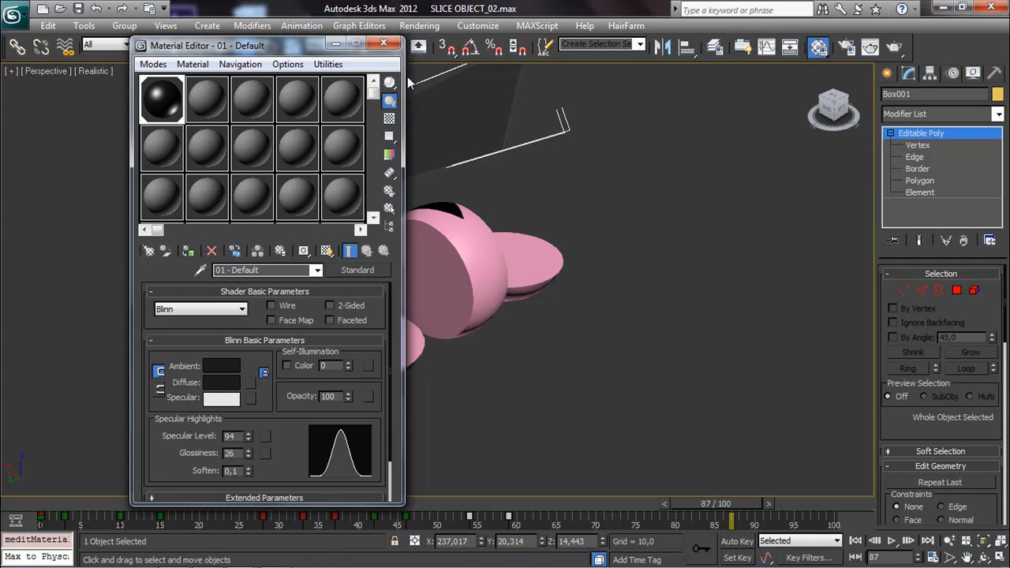
left_click(383, 42)
Strengthen the blade material's highlights with specular level 535 and glossiness 20, judging them from a side view of the blade.
middle_click_drag(593, 215, 381, 243, "alt")
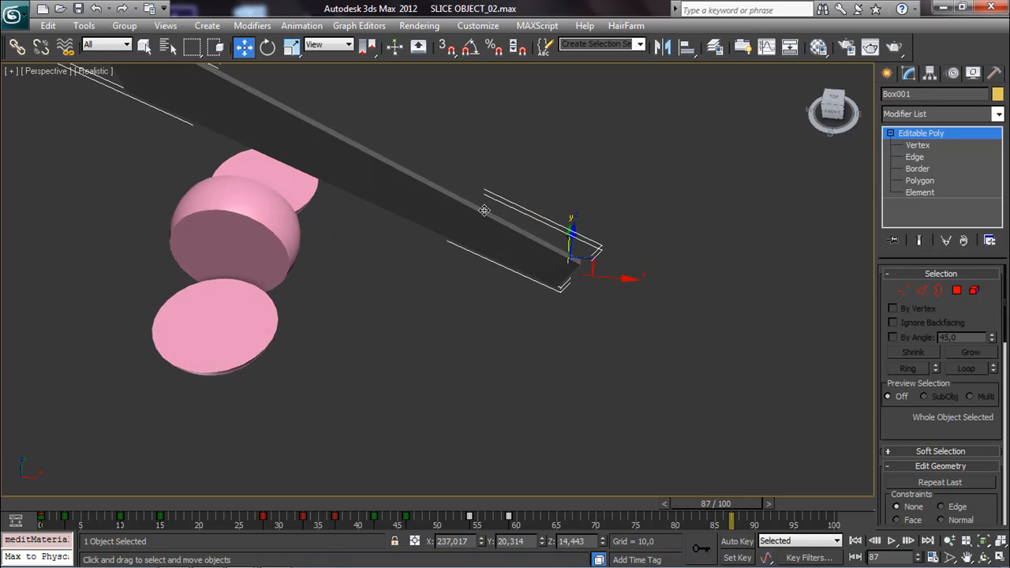
middle_click_drag(257, 108, 321, 196)
middle_click_drag(321, 232, 450, 176, "alt")
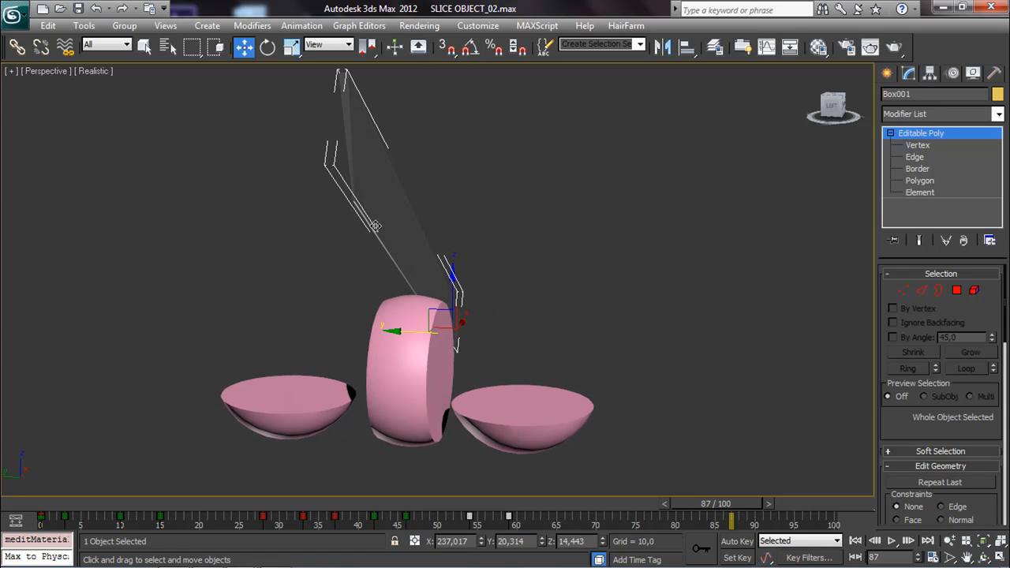
left_click(819, 47)
left_click_drag(306, 49, 849, 100)
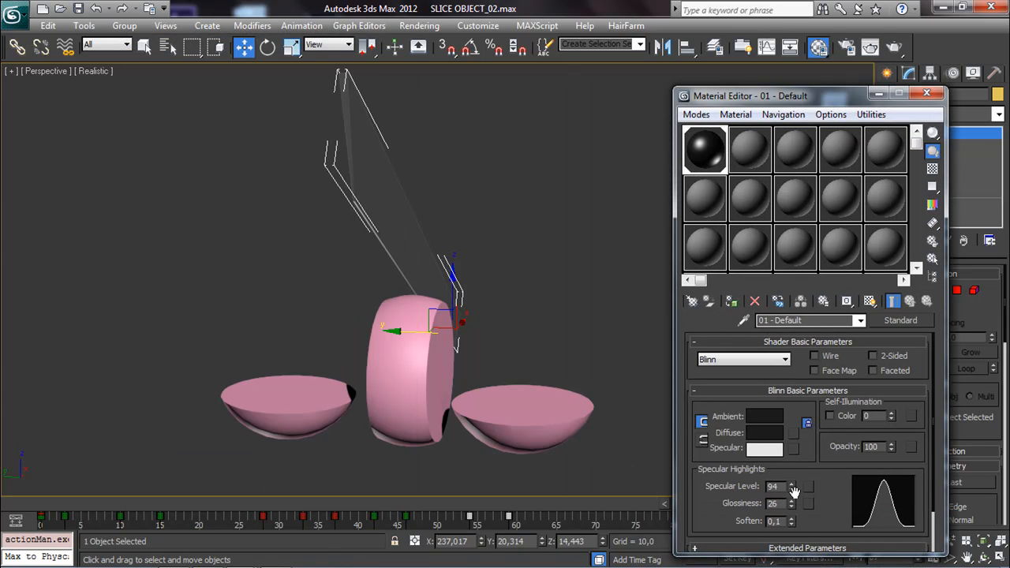
left_click_drag(792, 485, 793, 167)
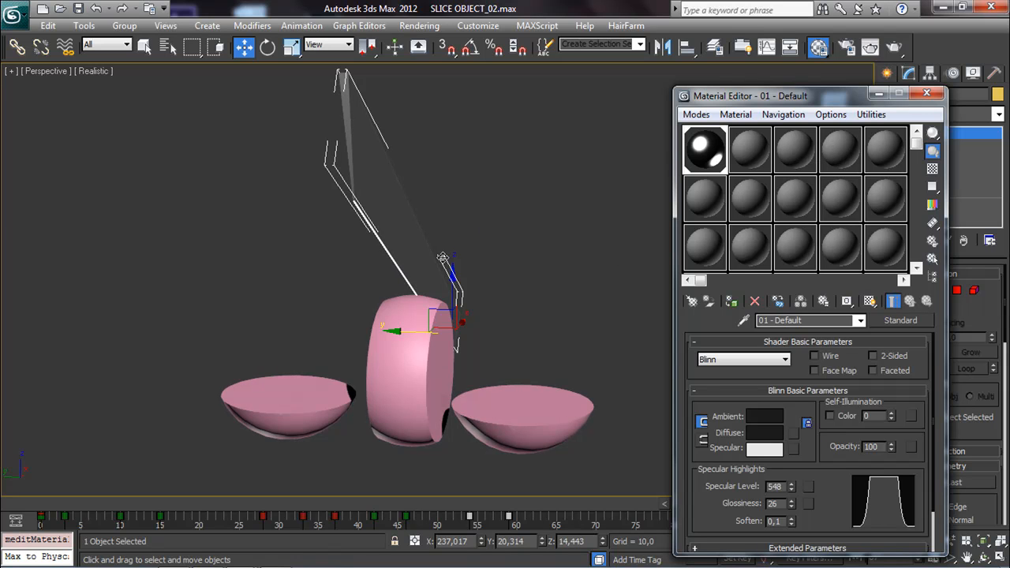
left_click(508, 239)
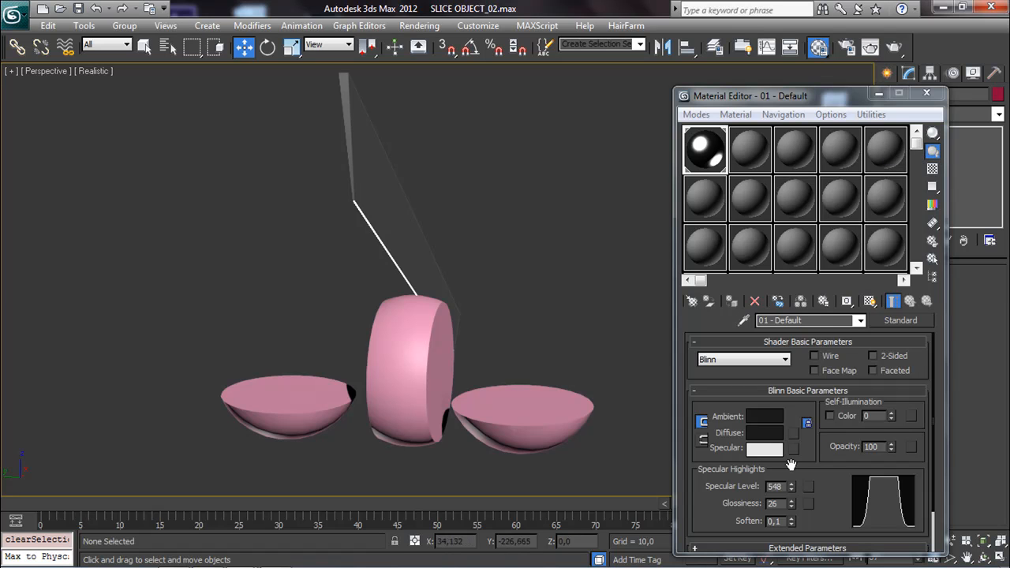
left_click_drag(793, 489, 794, 513)
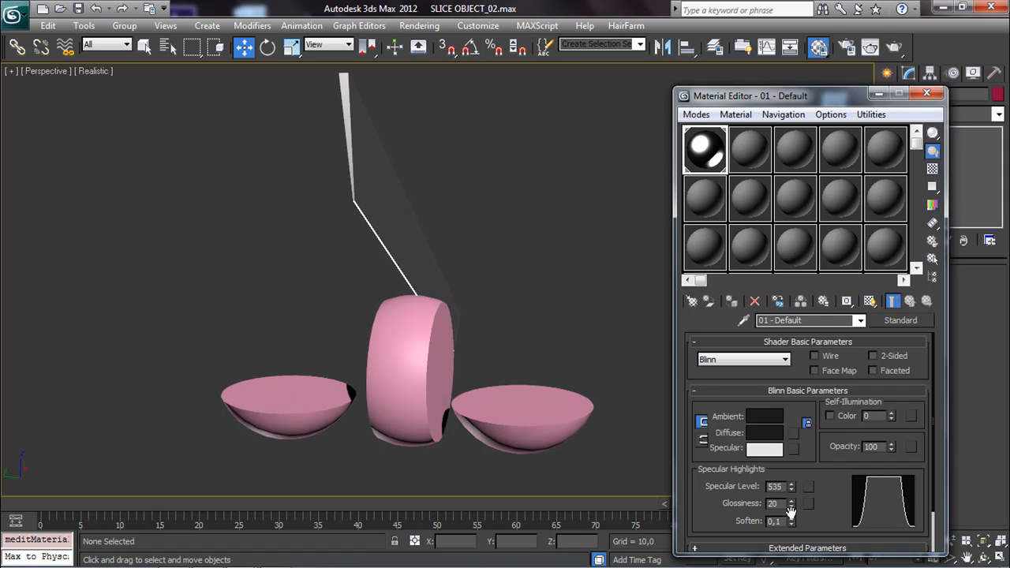
left_click(927, 93)
Return the animation to frame 0 and select a sphere piece of the reassembled sphere.
left_click(408, 361)
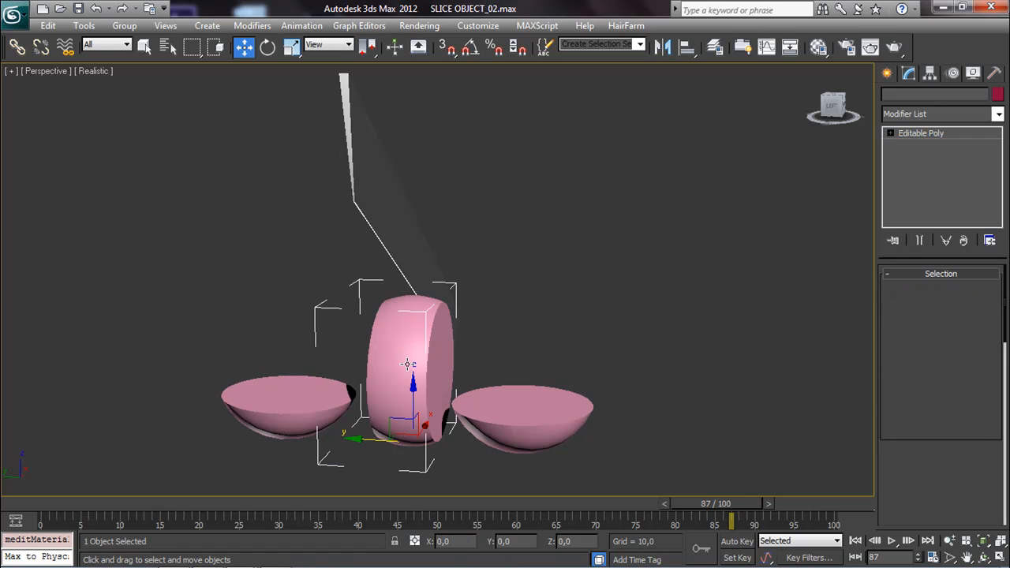
left_click_drag(339, 506, 119, 499)
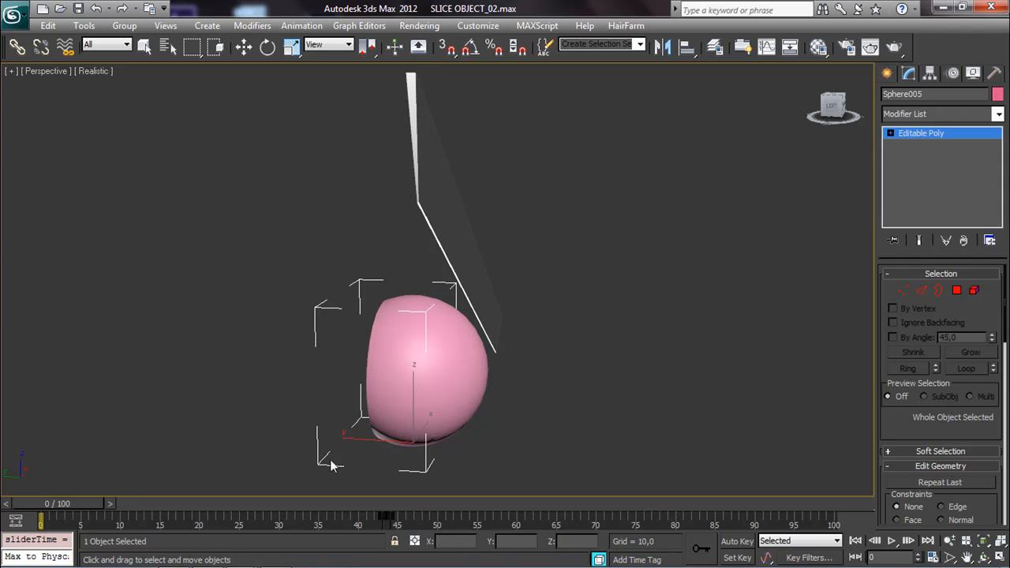
key("w")
left_click(370, 383)
middle_click_drag(370, 384, 361, 388, "alt")
left_click(381, 366)
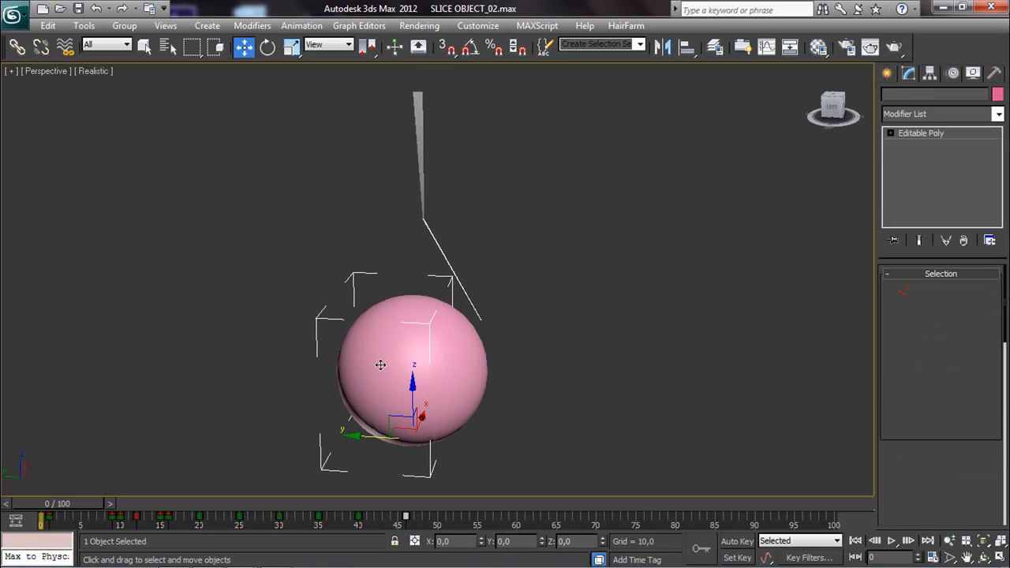
Assign the material 02 - Default to all four sphere pieces.
left_click(818, 46)
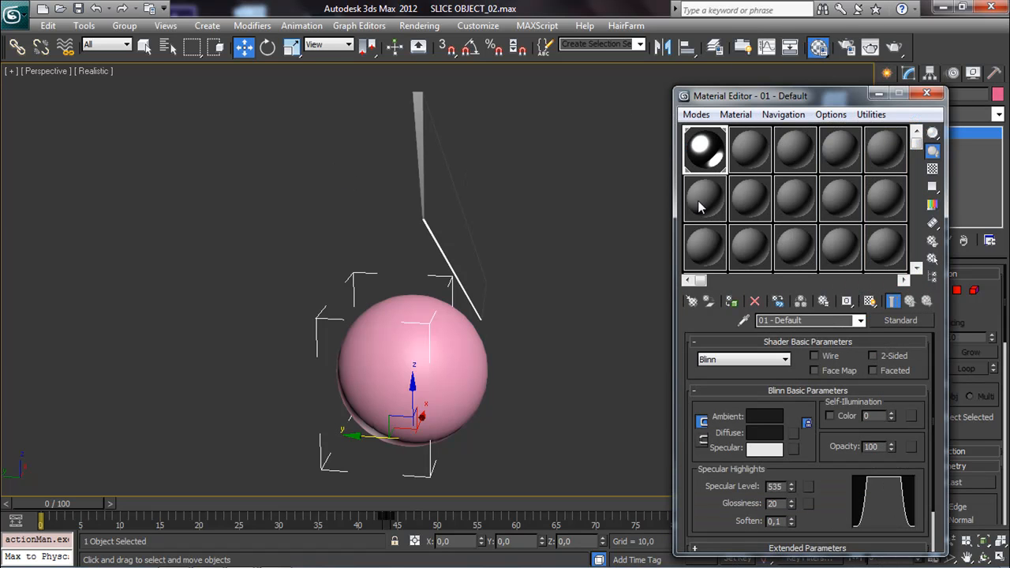
left_click(748, 151)
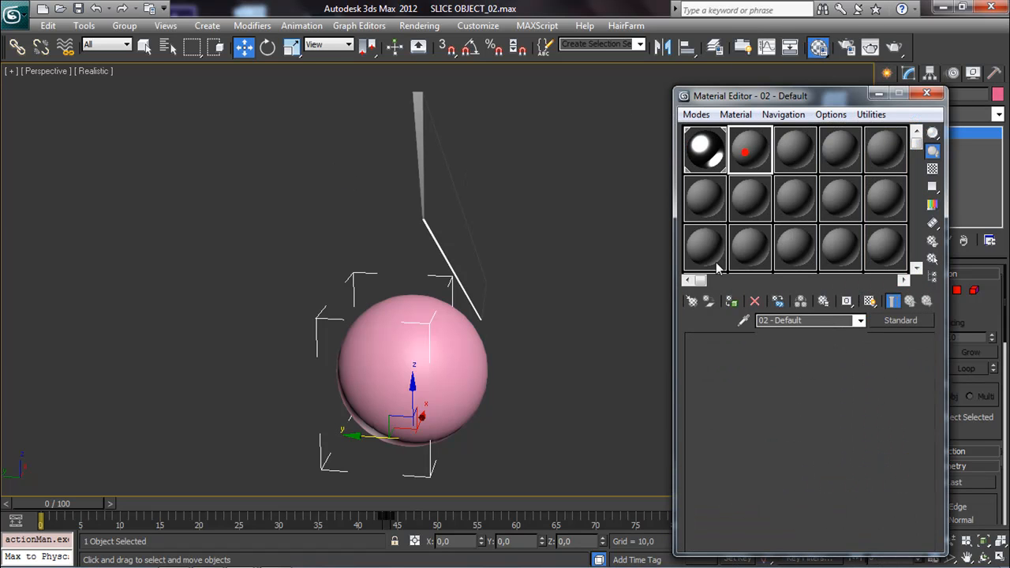
left_click(729, 302)
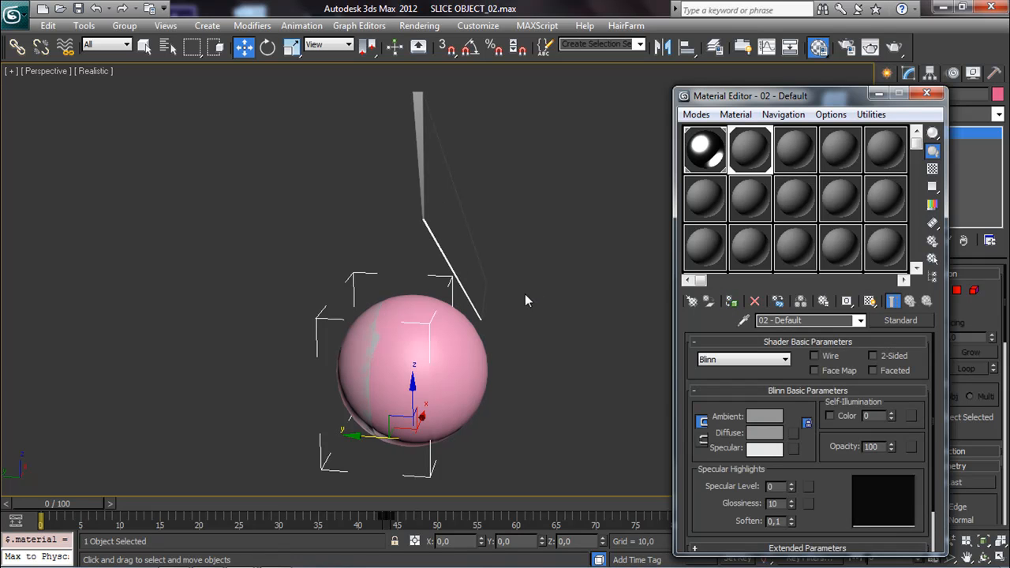
left_click_drag(259, 362, 520, 436)
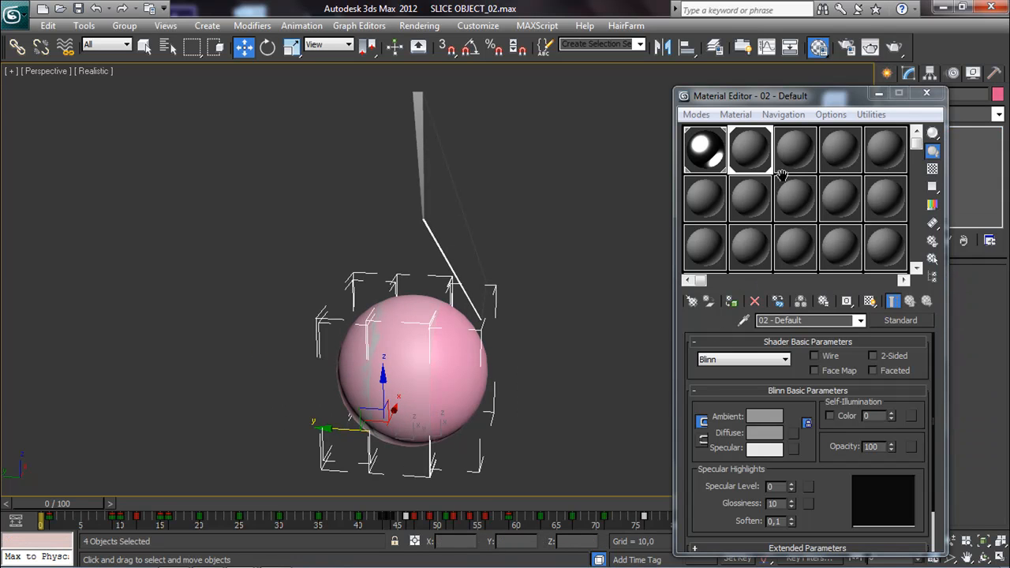
left_click(730, 301)
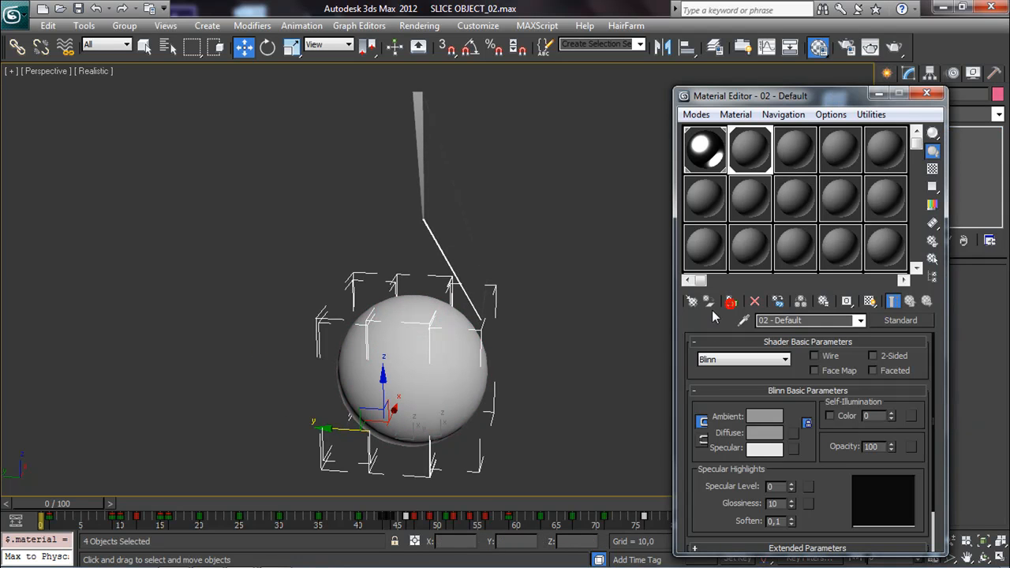
Set the sphere material's diffuse colour to a very dark green, RGB 2, 19, 7.
left_click(762, 434)
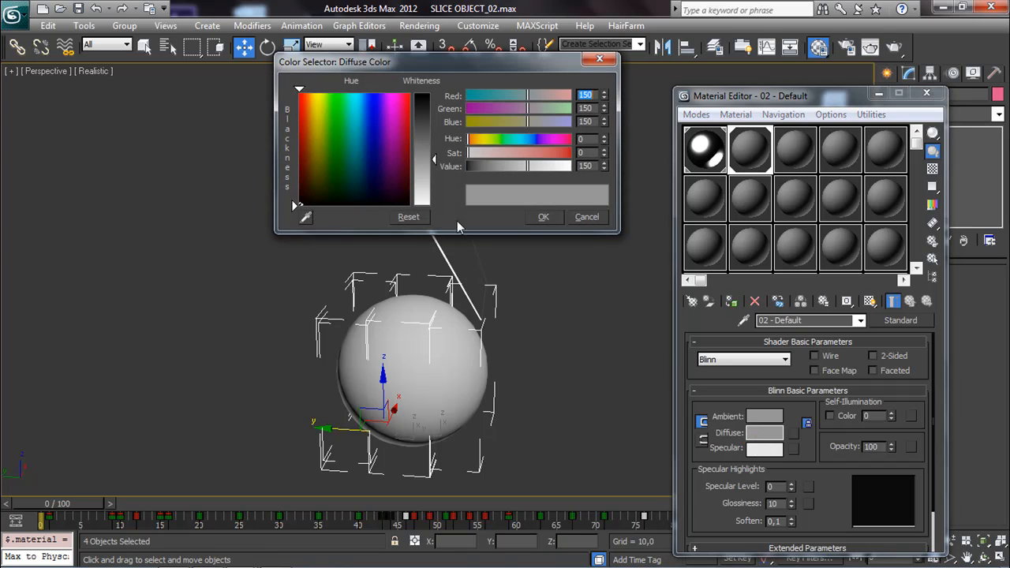
left_click(333, 165)
left_click_drag(430, 136, 430, 109)
left_click_drag(294, 168, 296, 194)
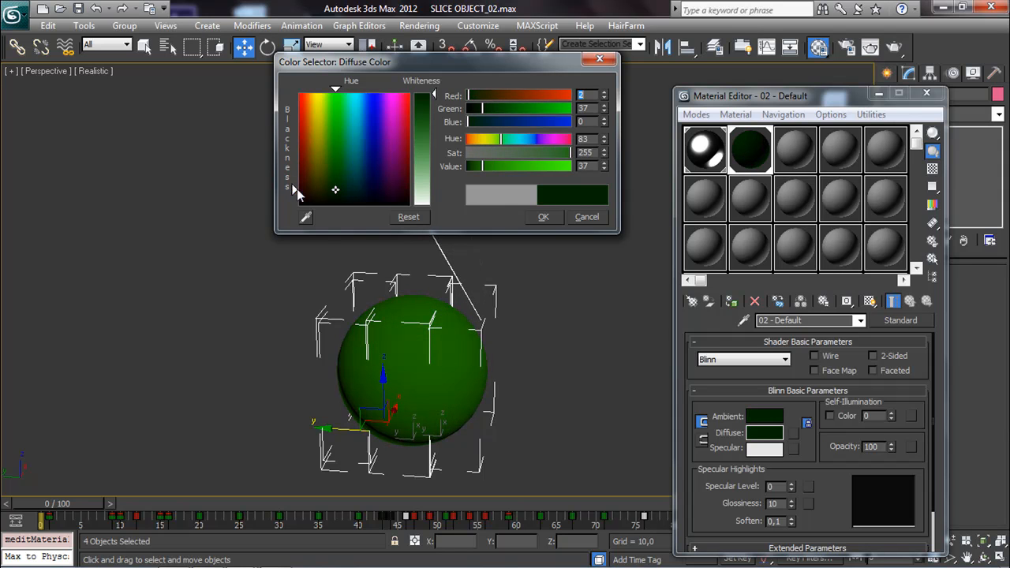
left_click_drag(438, 139, 436, 116)
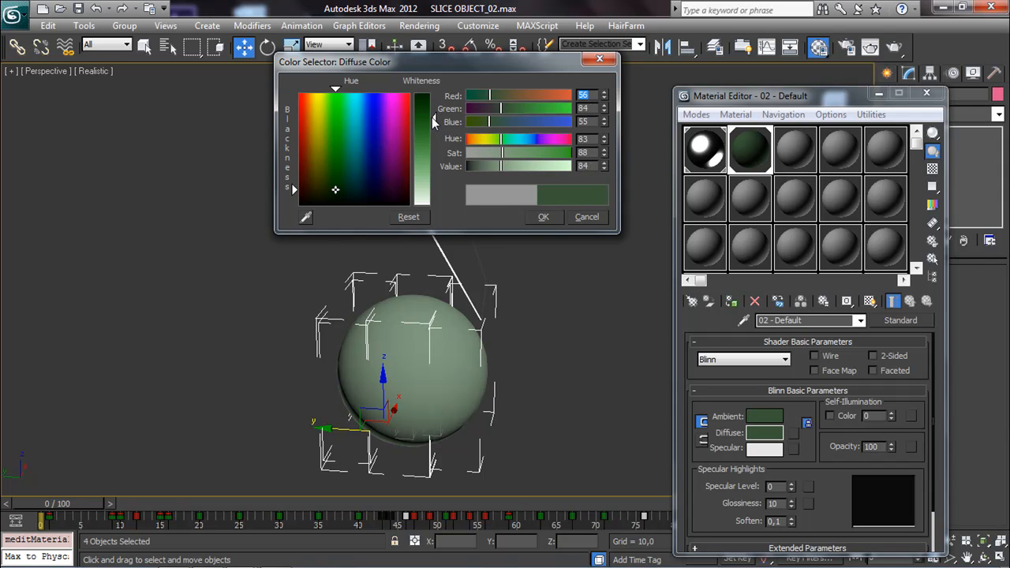
left_click_drag(354, 187, 346, 182)
left_click_drag(433, 111, 433, 98)
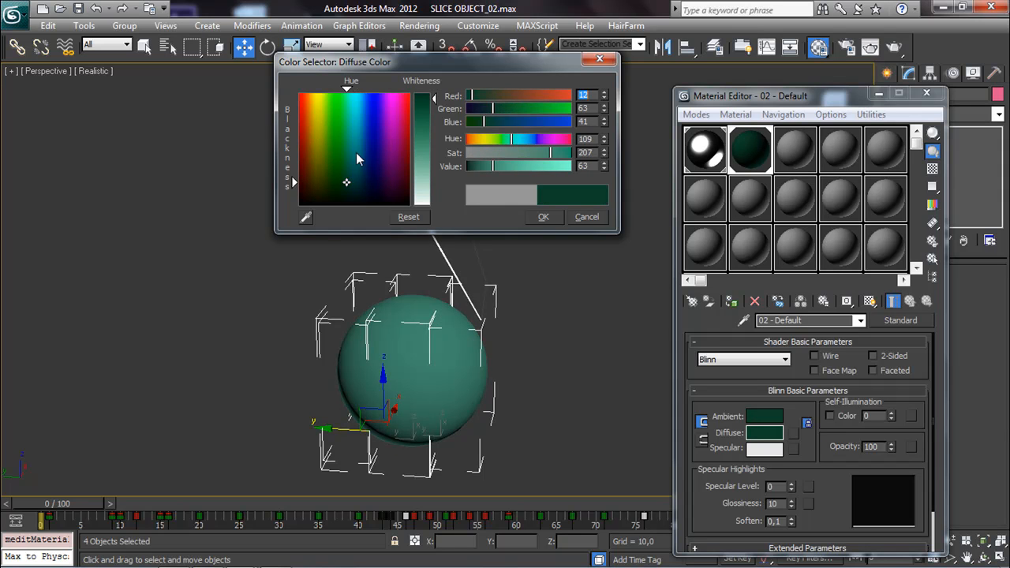
left_click_drag(345, 182, 341, 187)
left_click_drag(433, 98, 433, 95)
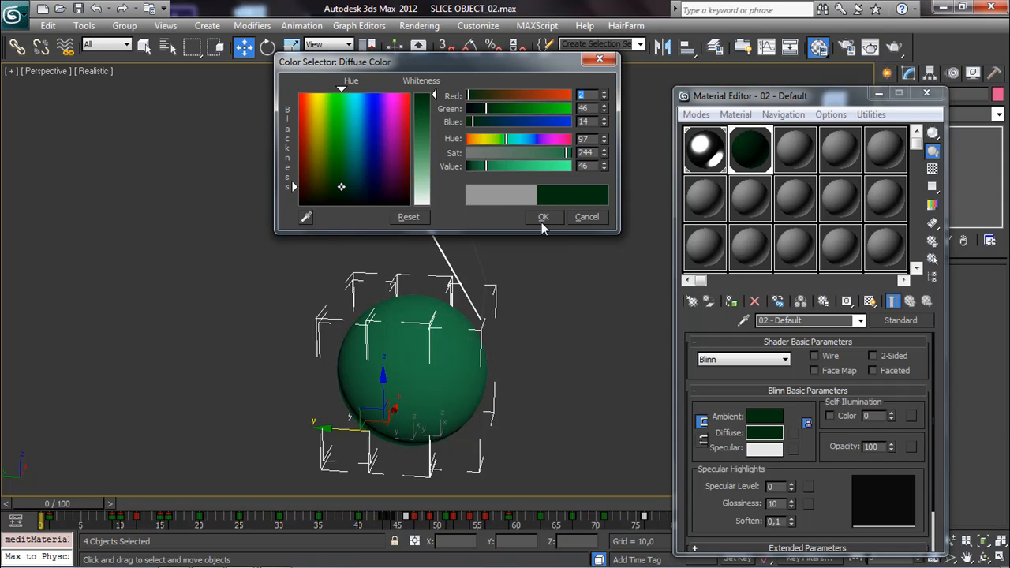
left_click_drag(292, 186, 291, 202)
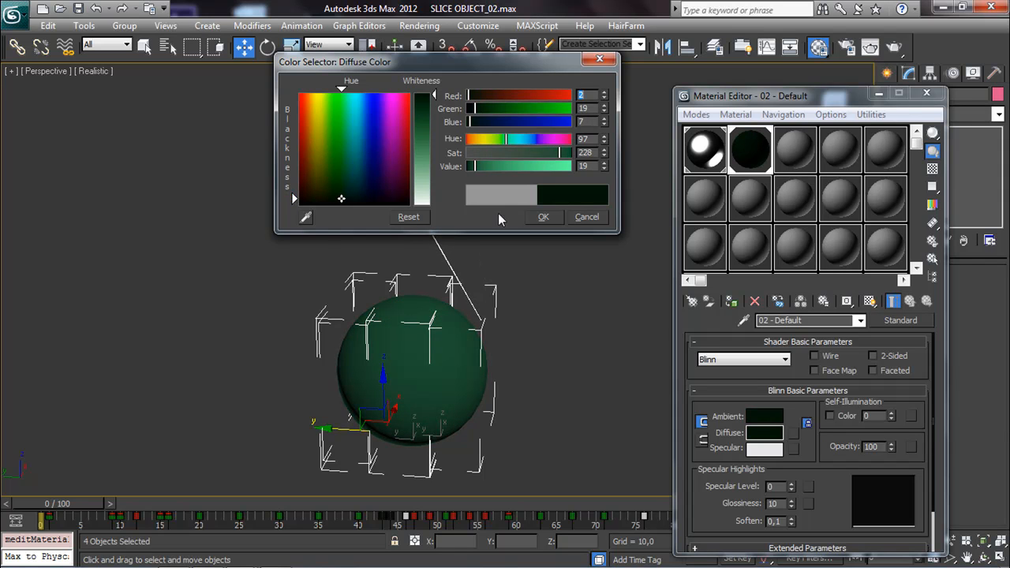
left_click(540, 216)
Set the sphere material's specular level to 30 and its specular colour to a fully saturated green.
left_click_drag(792, 488, 791, 460)
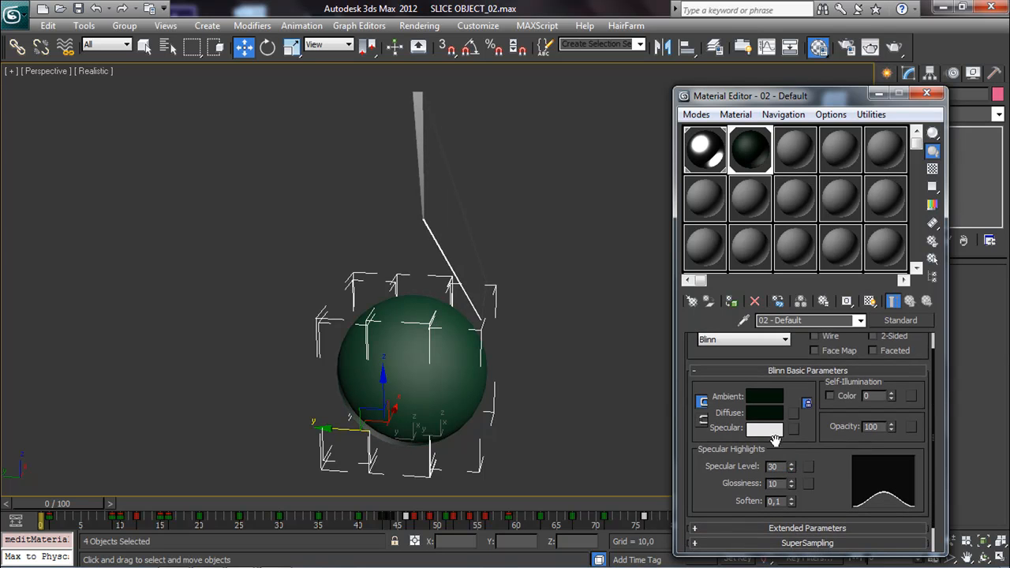
left_click(764, 429)
left_click(333, 93)
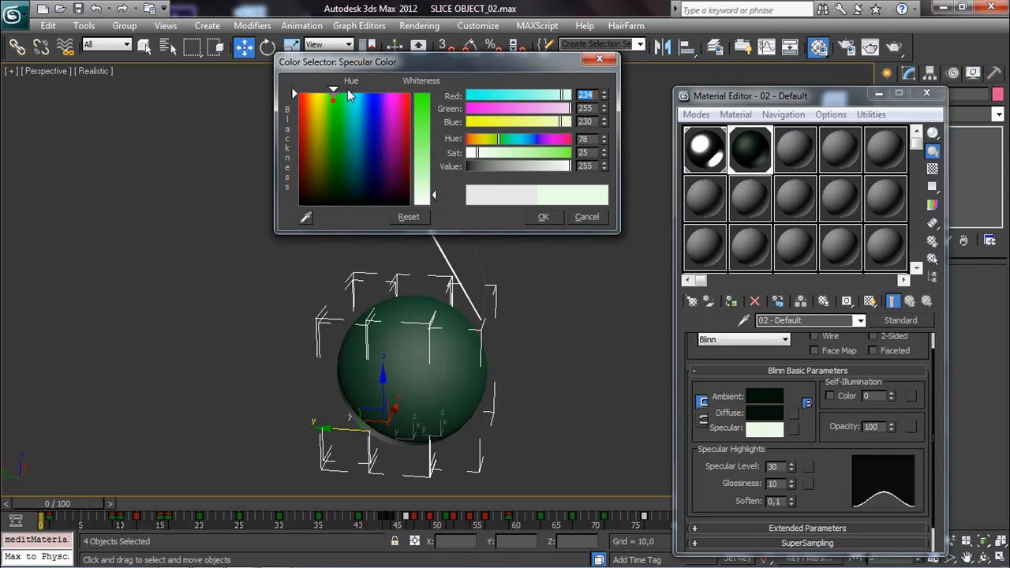
left_click_drag(433, 194, 434, 95)
left_click(543, 216)
Deselect the sphere pieces and preview their green material close up, scrubbing the animation to frame 11.
left_click(521, 348)
middle_click_drag(521, 348, 473, 334)
scroll(474, 339, "up", 3)
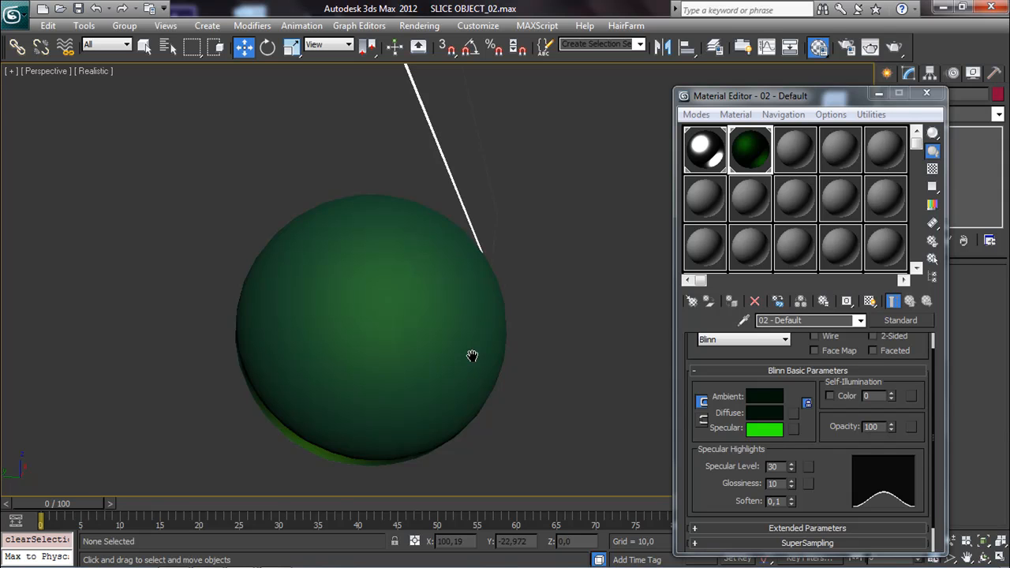
left_click_drag(68, 500, 153, 493)
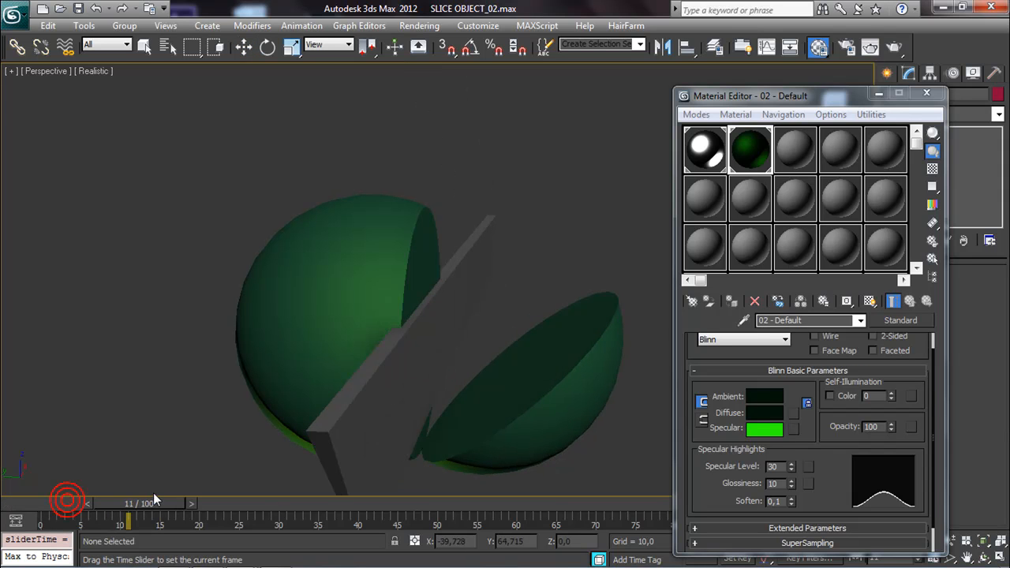
Select the severed sphere piece beside the blade, with its flat cut face in view.
middle_click_drag(394, 352, 370, 307, "alt")
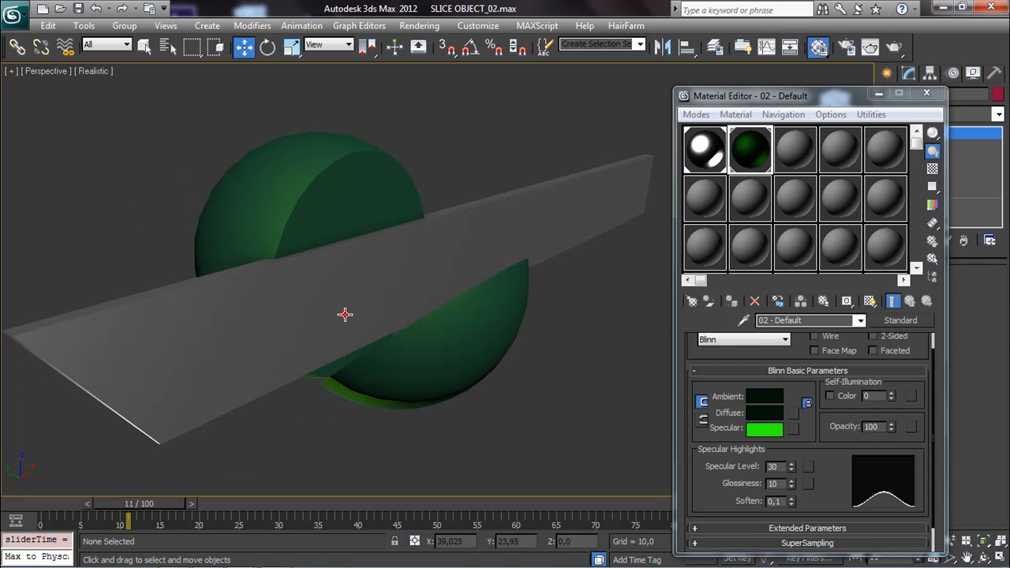
left_click(345, 313)
left_click(351, 214)
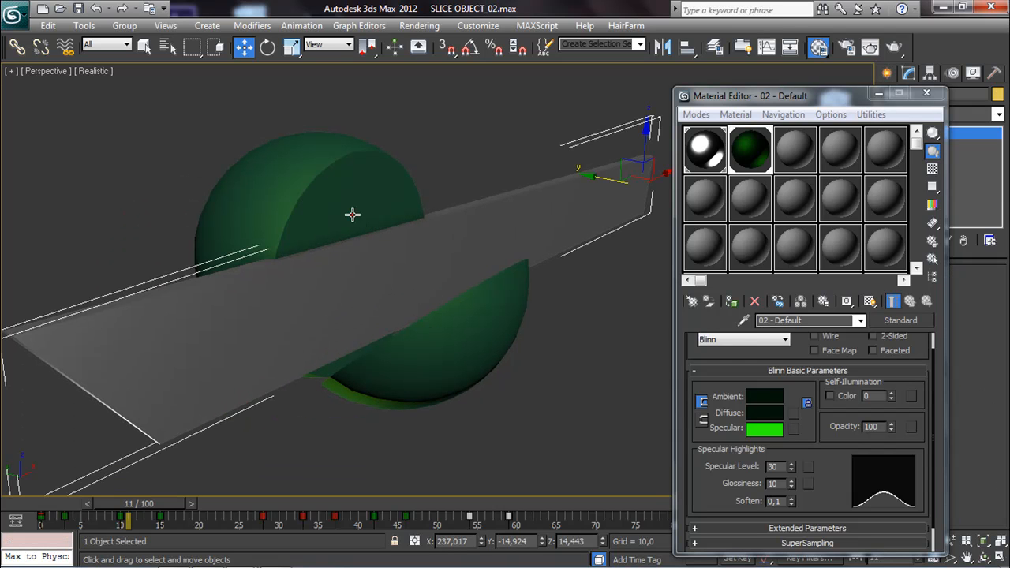
middle_click_drag(413, 241, 476, 268, "alt")
left_click(476, 268)
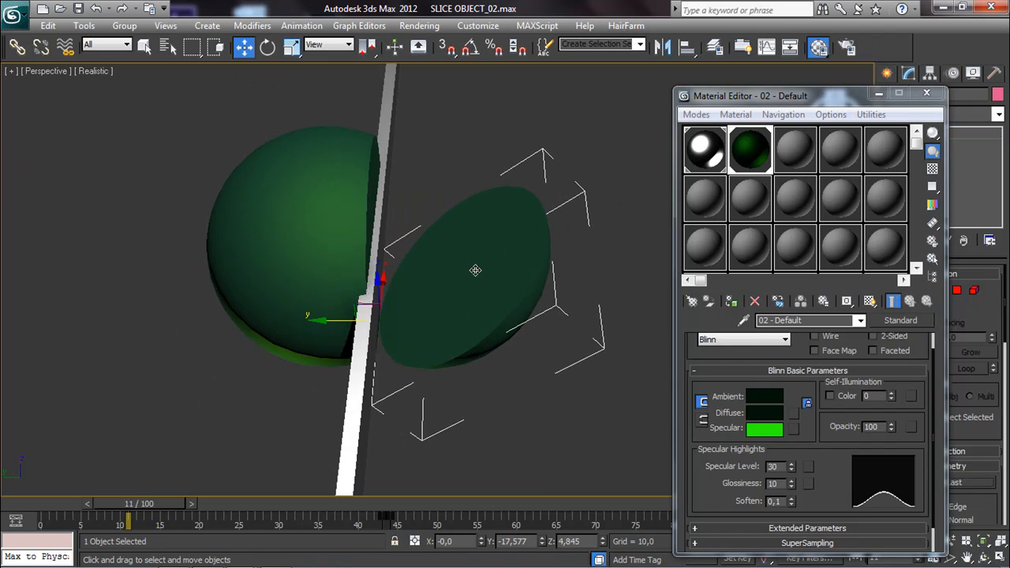
left_click_drag(823, 95, 678, 96)
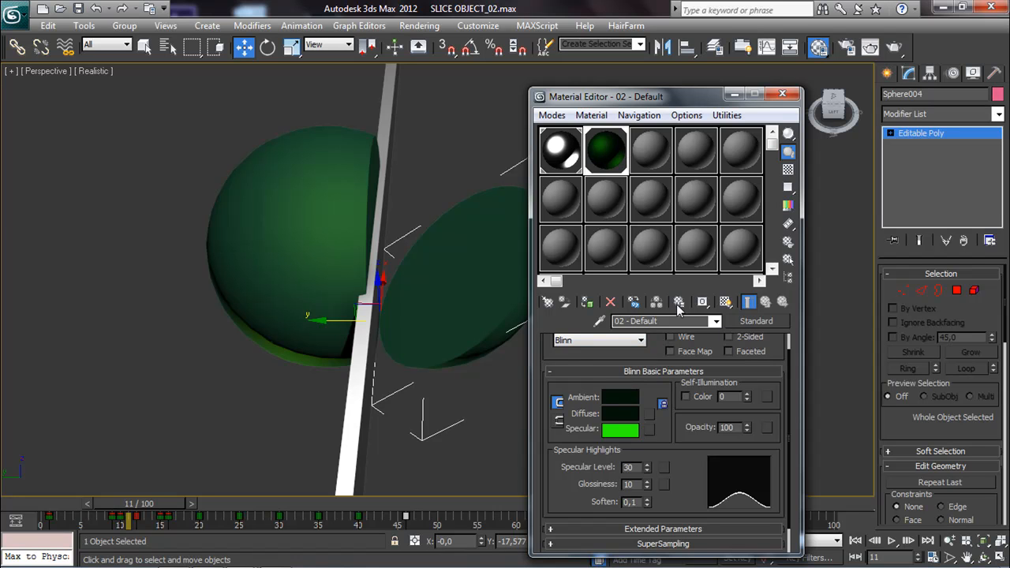
Convert the 02 - Default material to Multi/Sub-Object, keeping the old material as sub-material, and set the number of materials to 2.
left_click(746, 321)
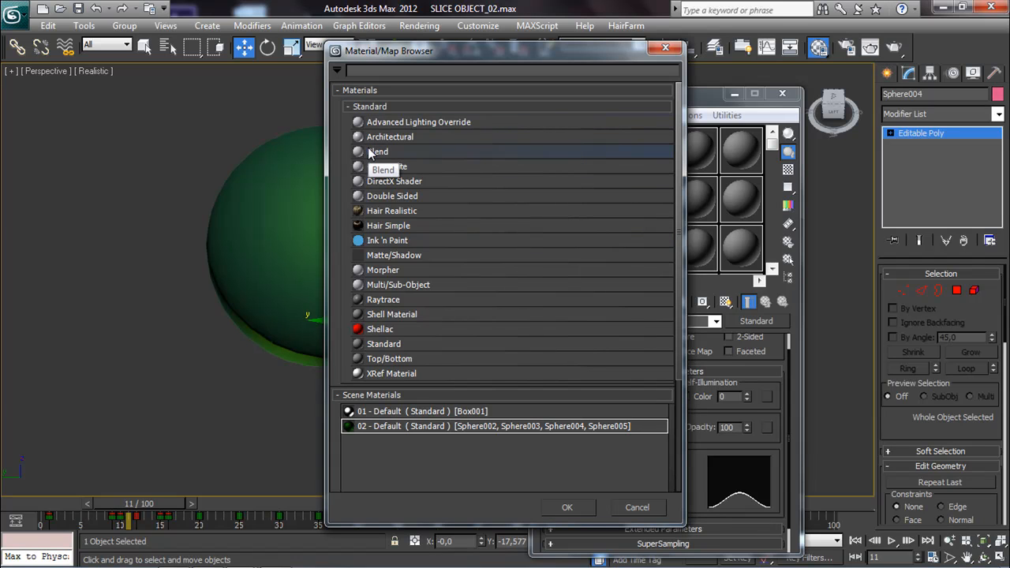
left_click(381, 286)
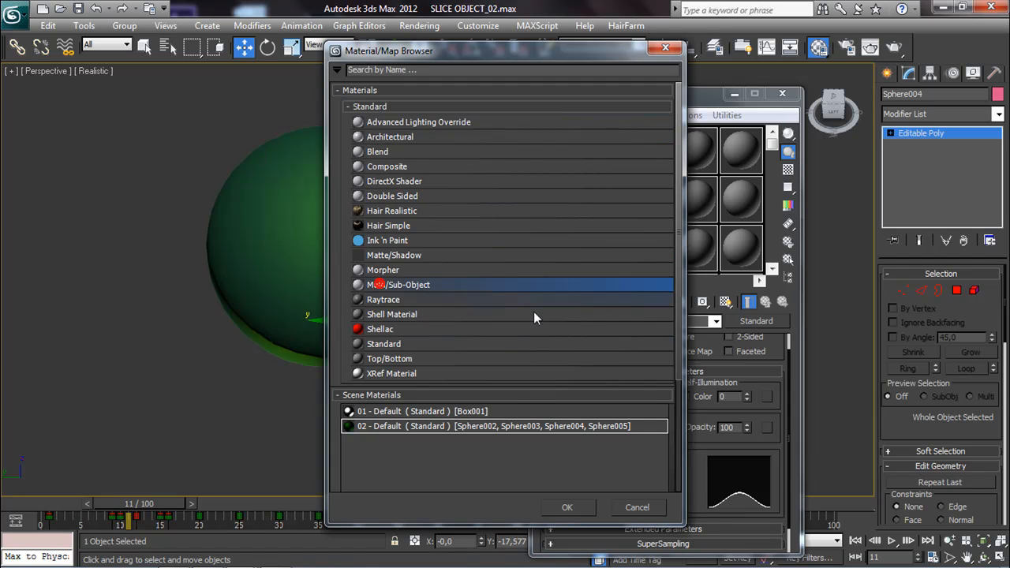
left_click(569, 508)
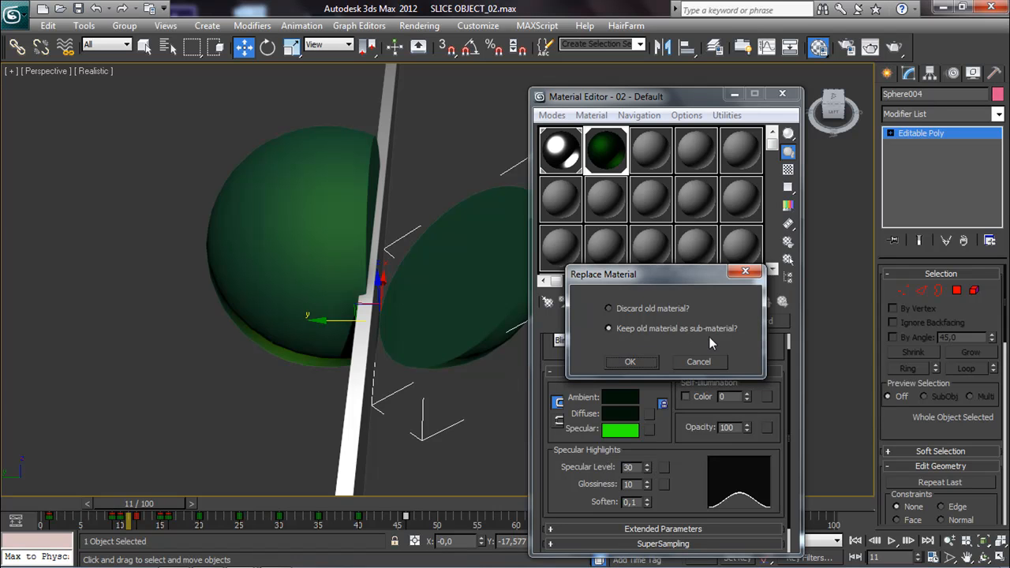
left_click(630, 362)
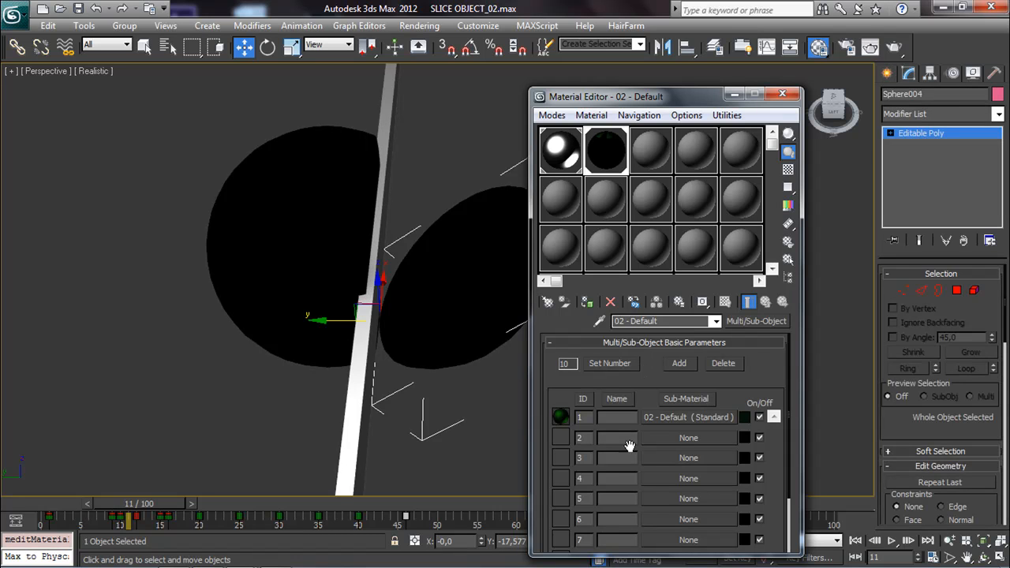
left_click(612, 364)
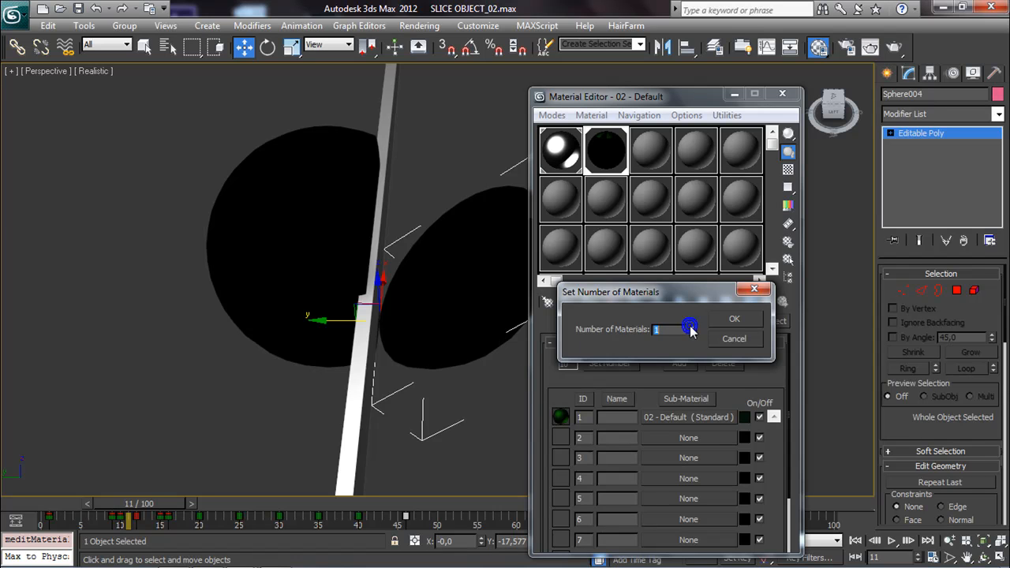
left_click(730, 320)
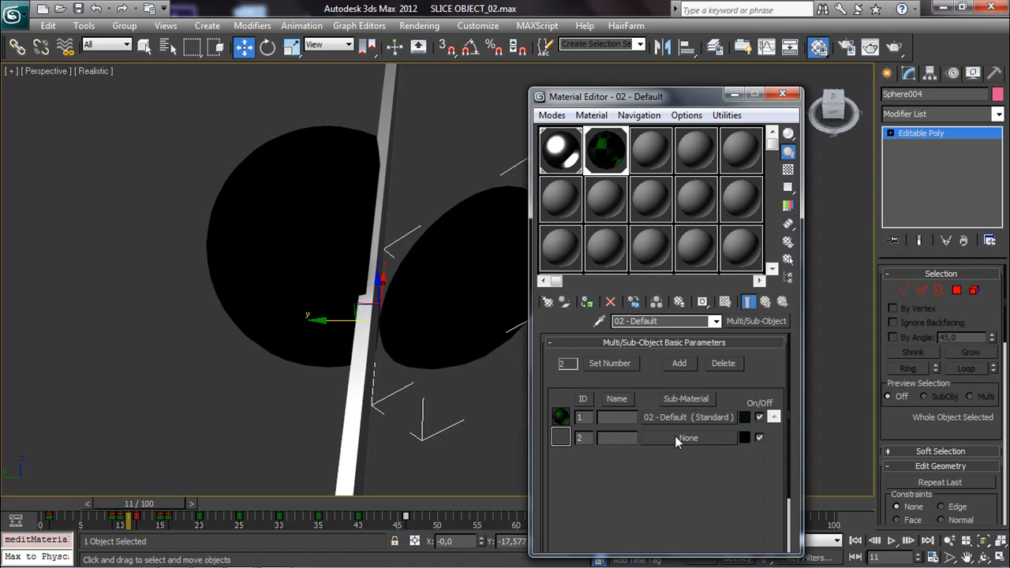
Place the unused grey 03 - Default material as an instance in sub-material ID 2 and preview the combined material enlarged.
left_click_drag(660, 160, 675, 440)
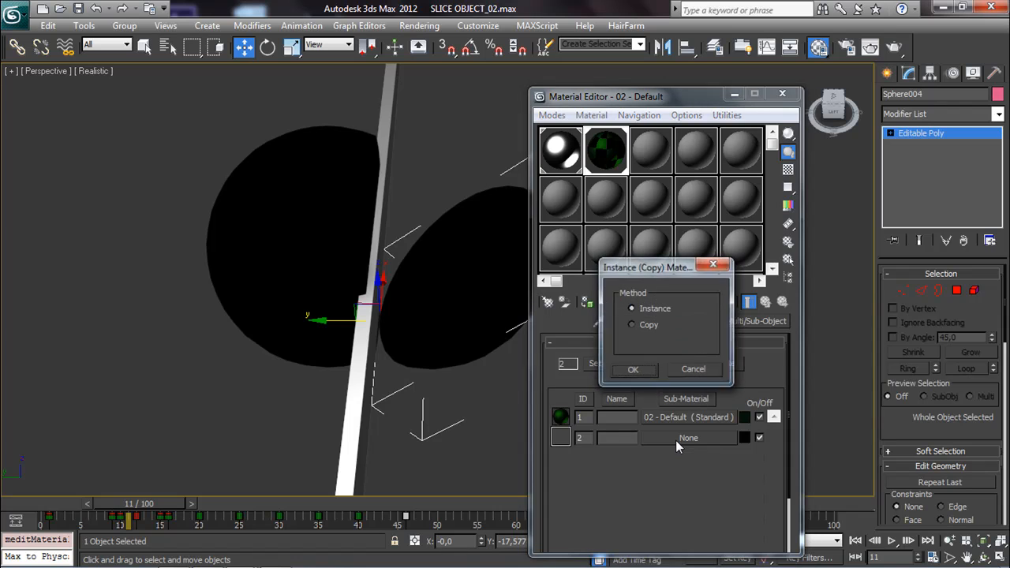
left_click(633, 369)
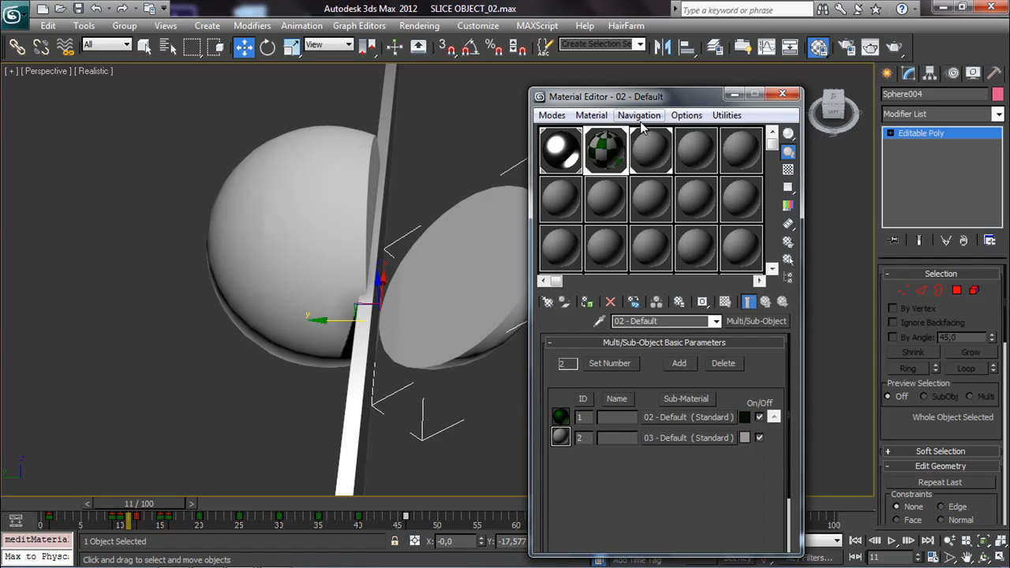
double_click(608, 150)
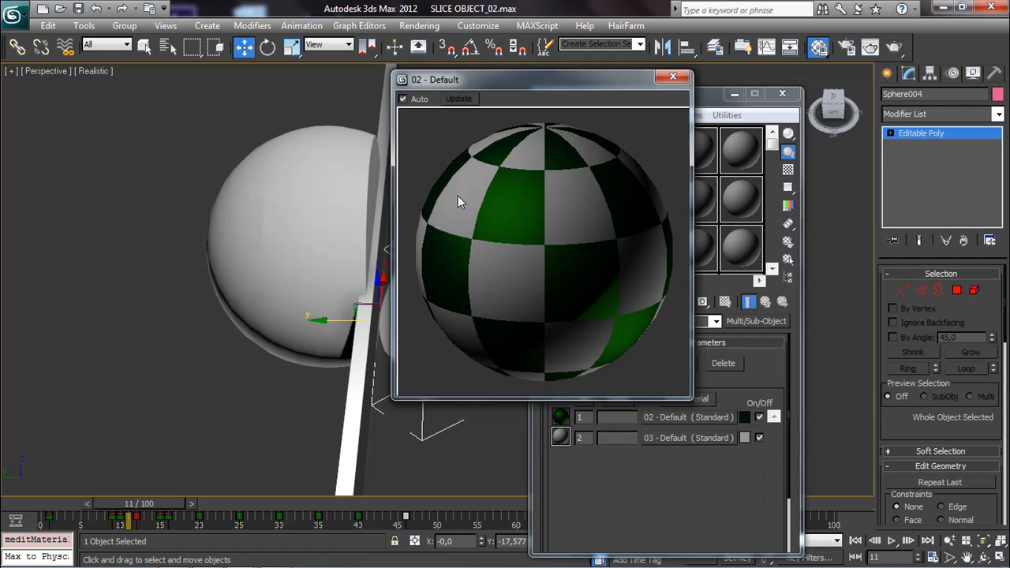
left_click(673, 77)
Select the flat cut face polygon of the severed sphere piece and set its material ID to 2.
middle_click_drag(417, 335, 395, 336)
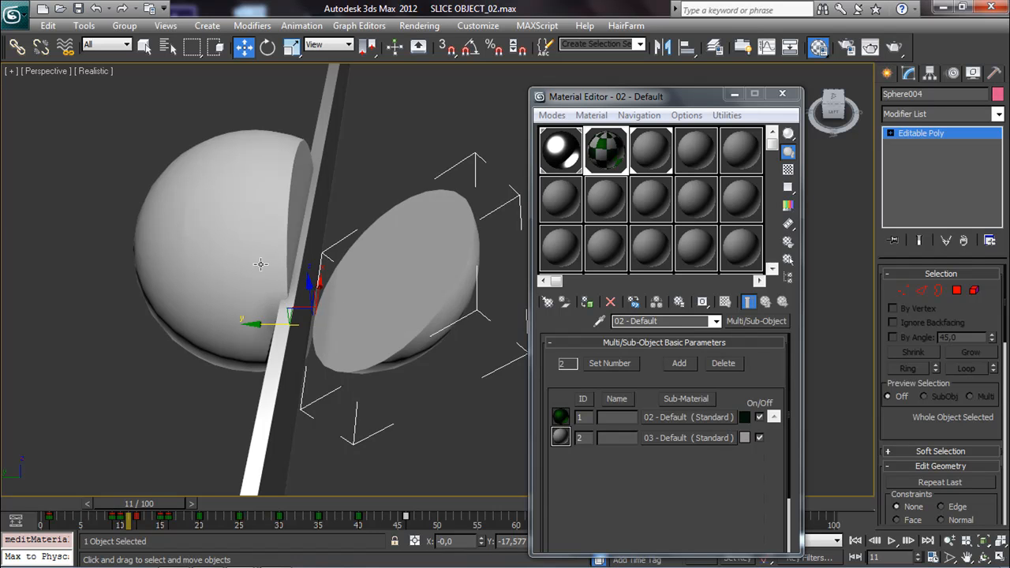
left_click(955, 292)
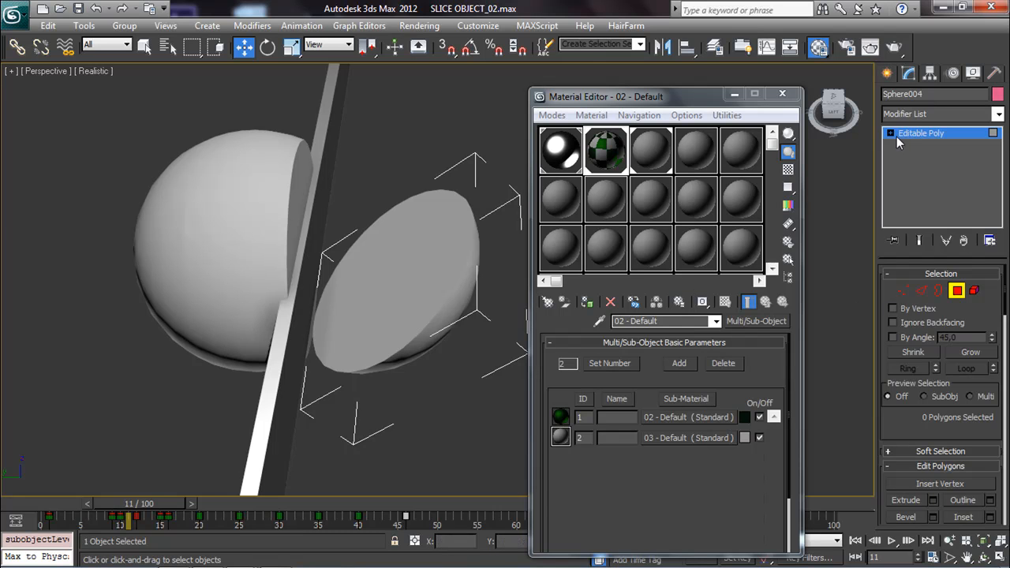
left_click(438, 268)
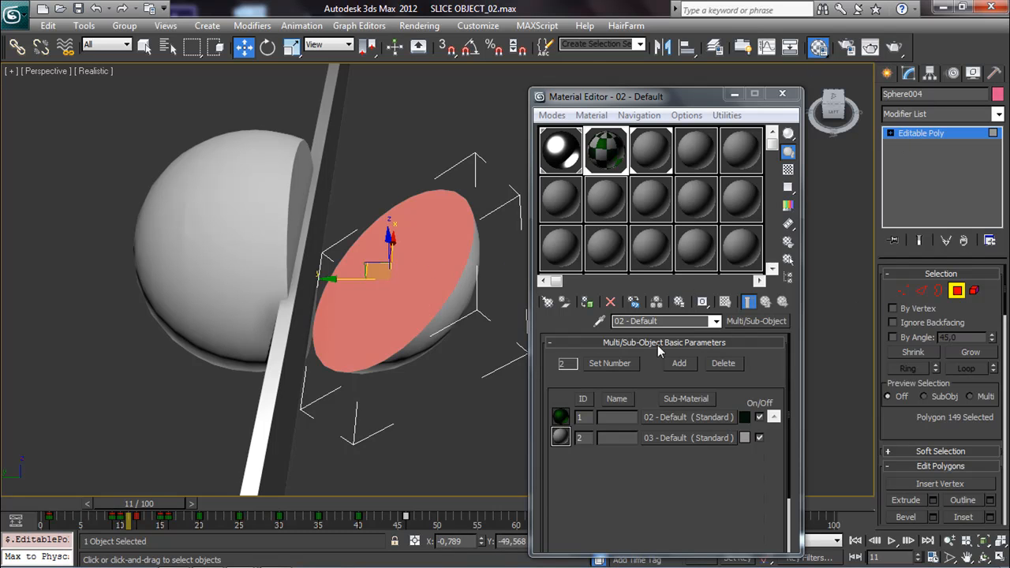
scroll(930, 421, "down", 5)
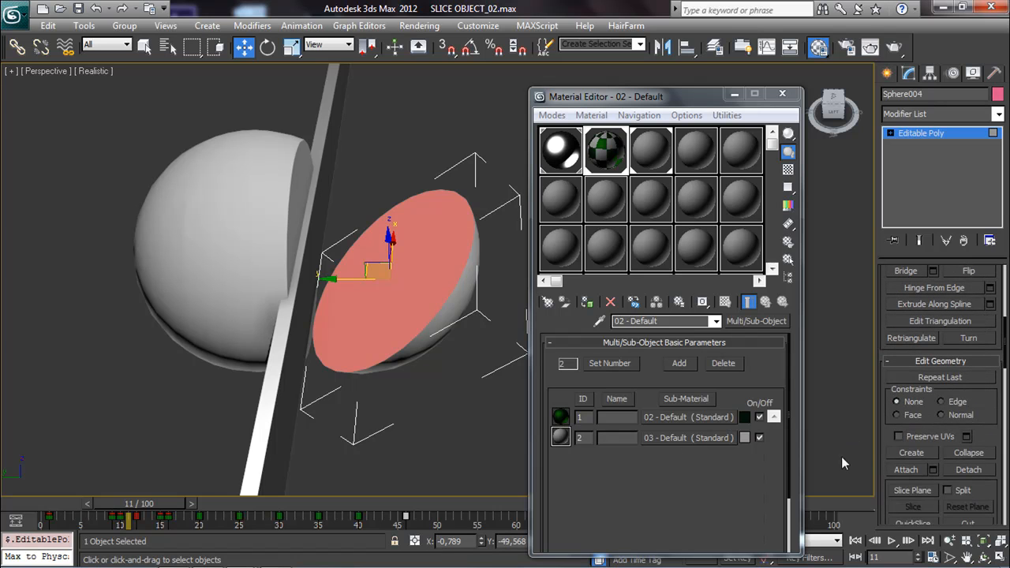
scroll(972, 404, "down", 5)
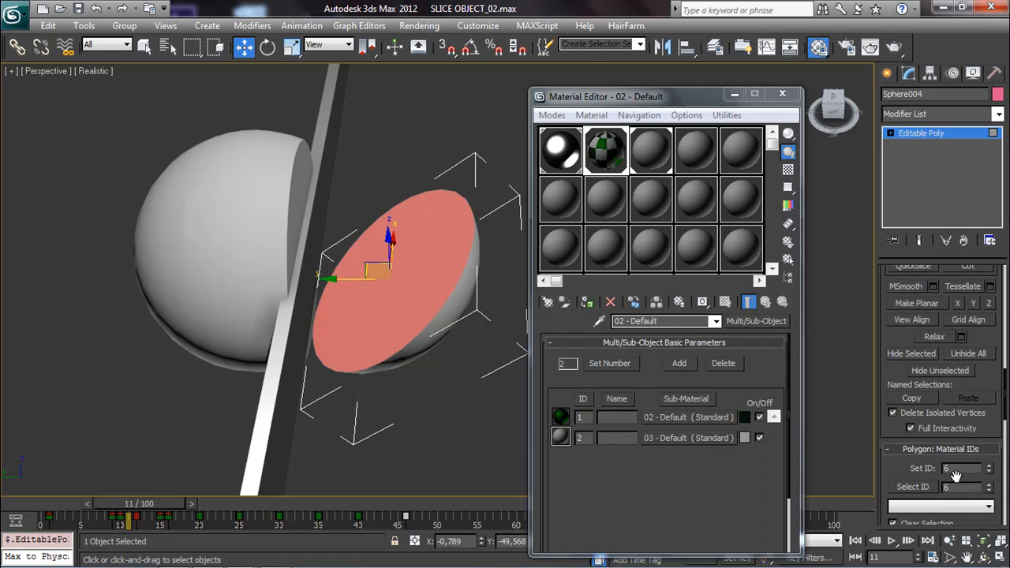
key("ctrl+s")
right_click(991, 470)
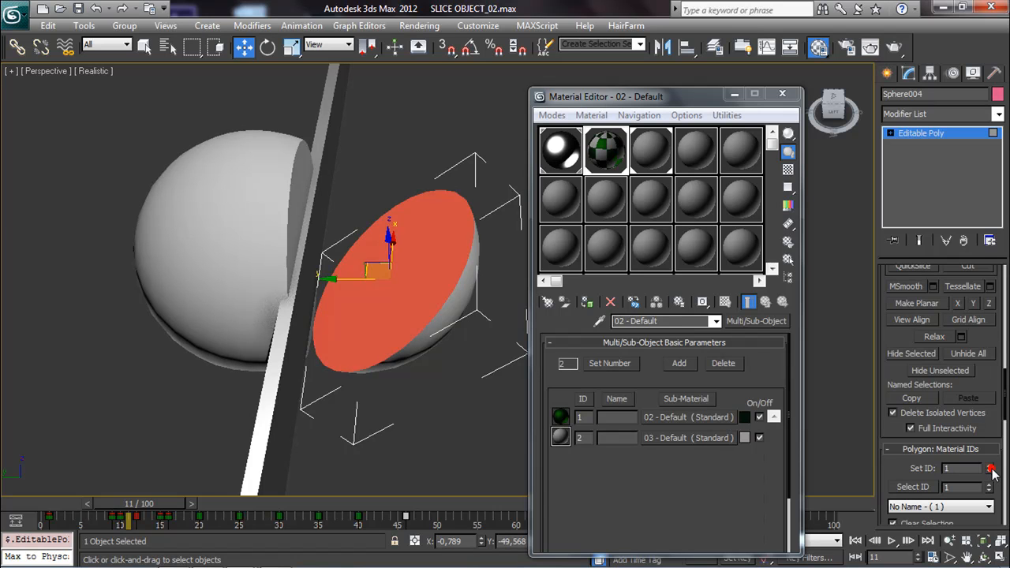
left_click(990, 467)
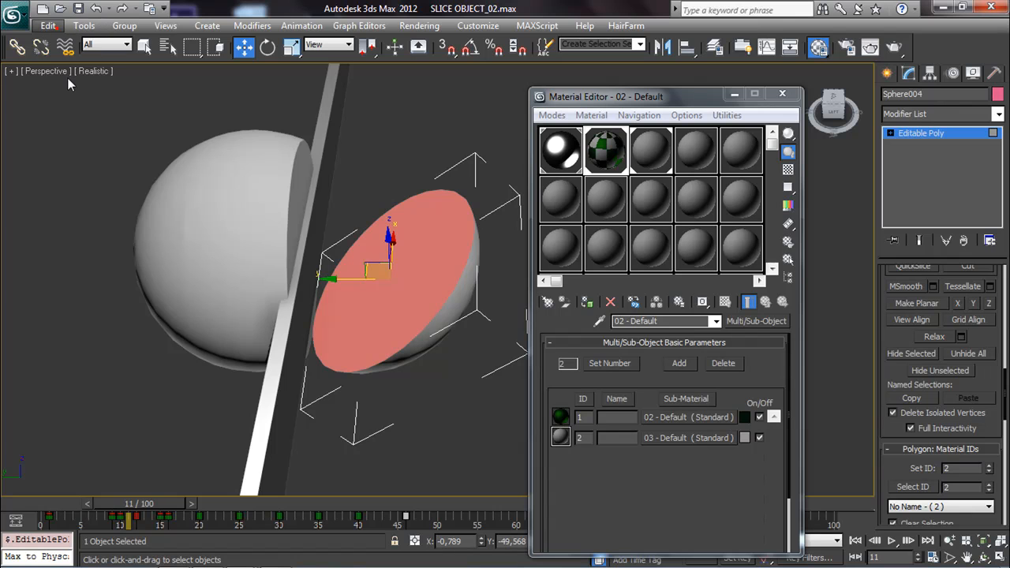
Clear the polygon selection and pick a polygon on the piece's rounded outer surface to check its material ID.
key("alt+e")
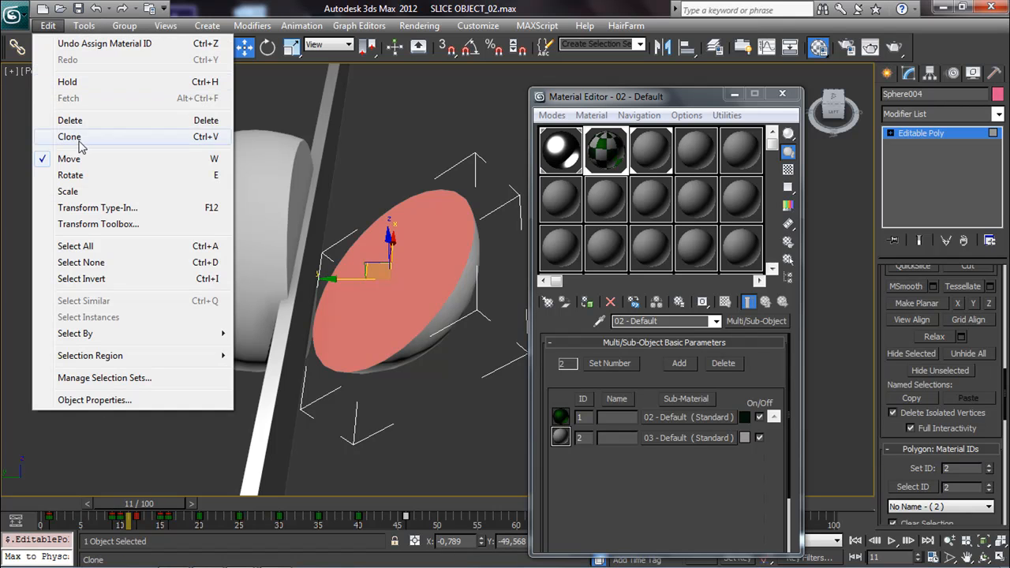
left_click(86, 263)
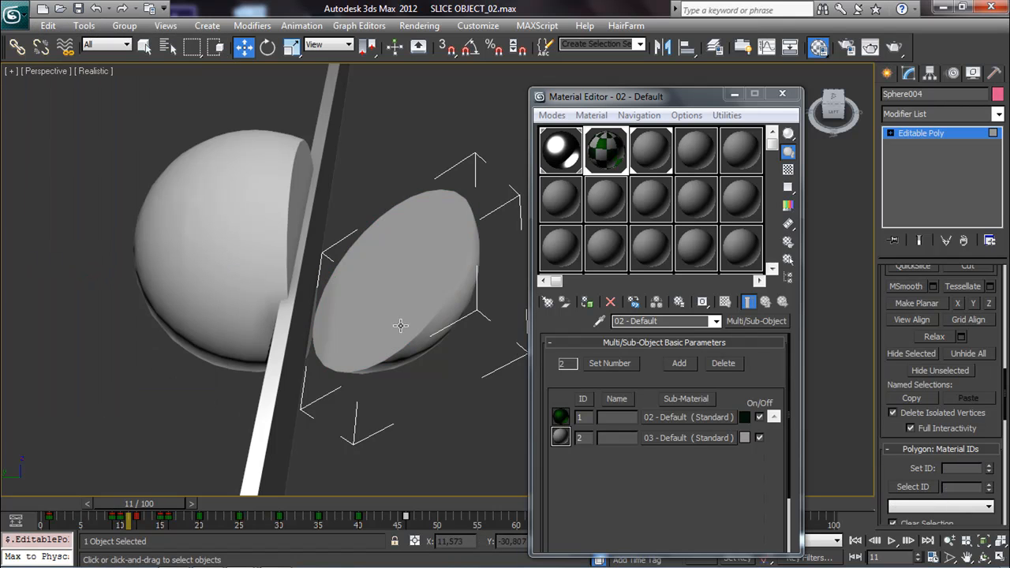
left_click(988, 469)
middle_click_drag(446, 325, 377, 235, "alt")
left_click(414, 273)
left_click(376, 234)
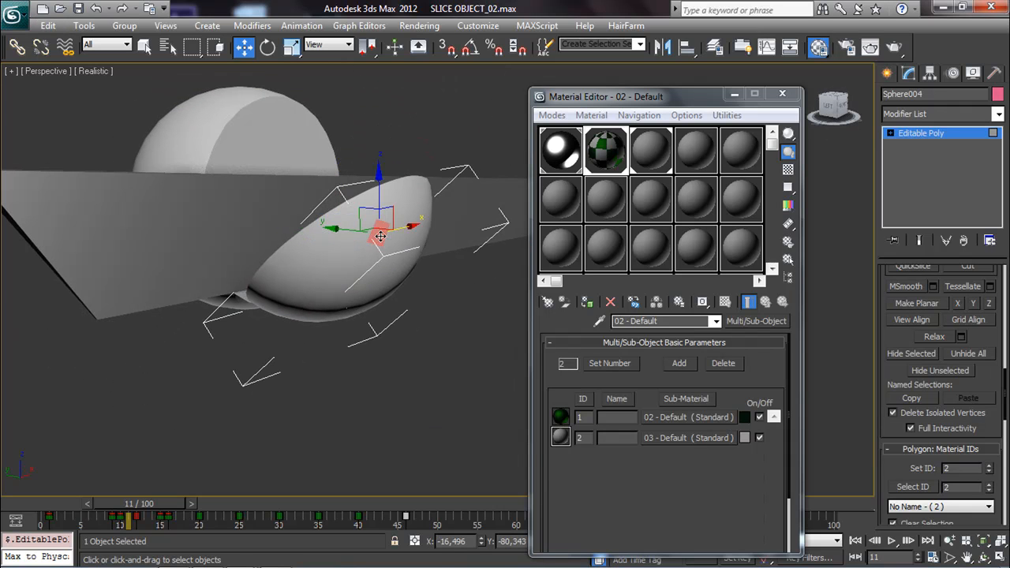
Select the cut face, invert the selection to the rounded outer polygons, and set their material ID to 1.
middle_click_drag(409, 266, 431, 289, "alt")
left_click(341, 224)
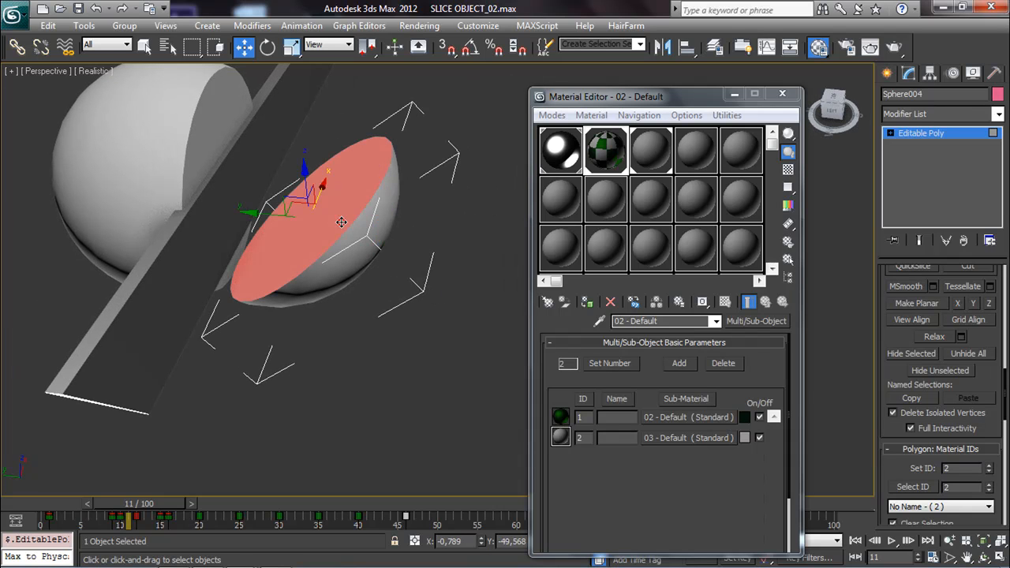
left_click(48, 26)
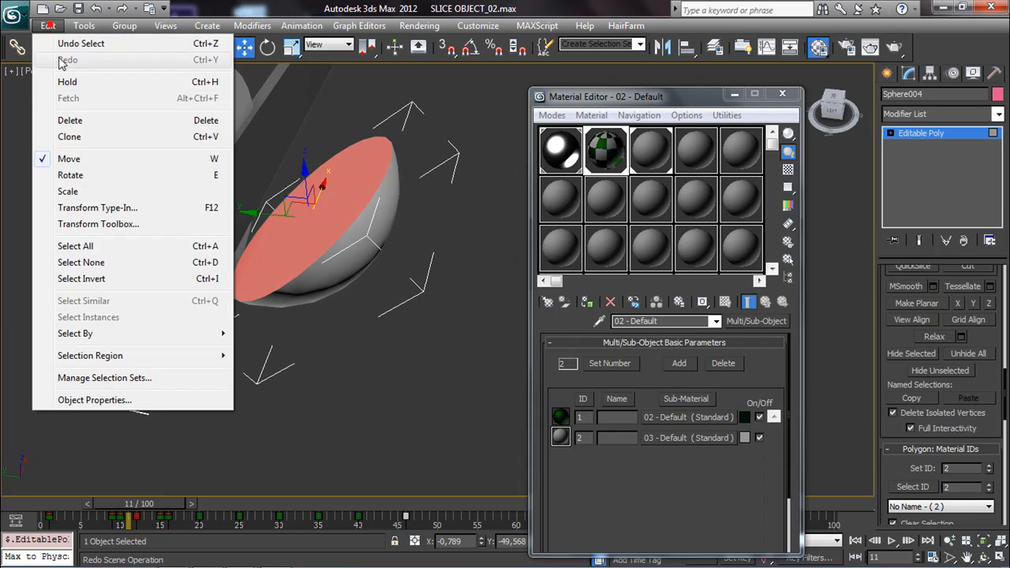
left_click(100, 278)
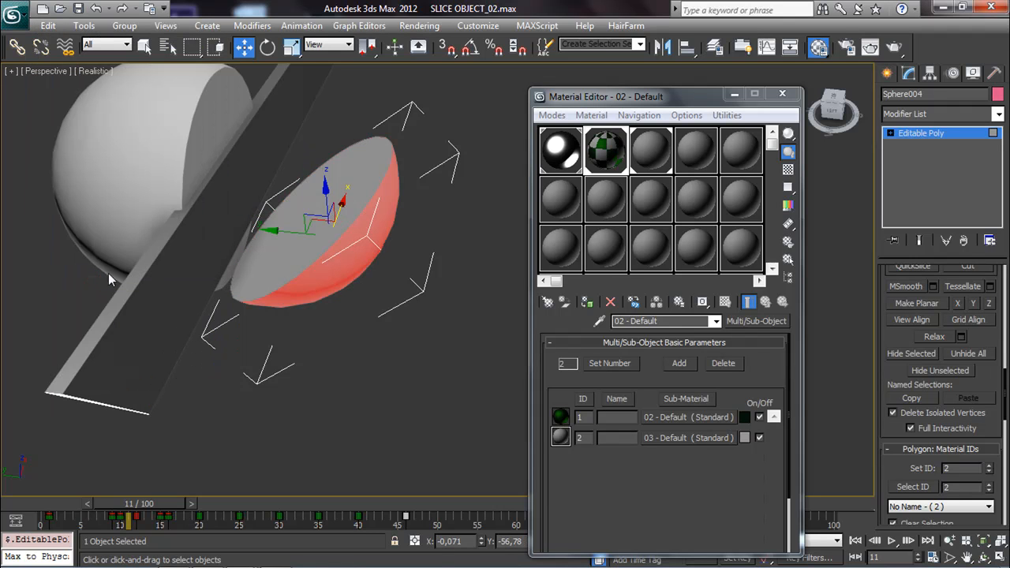
left_click(989, 472)
left_click(990, 473)
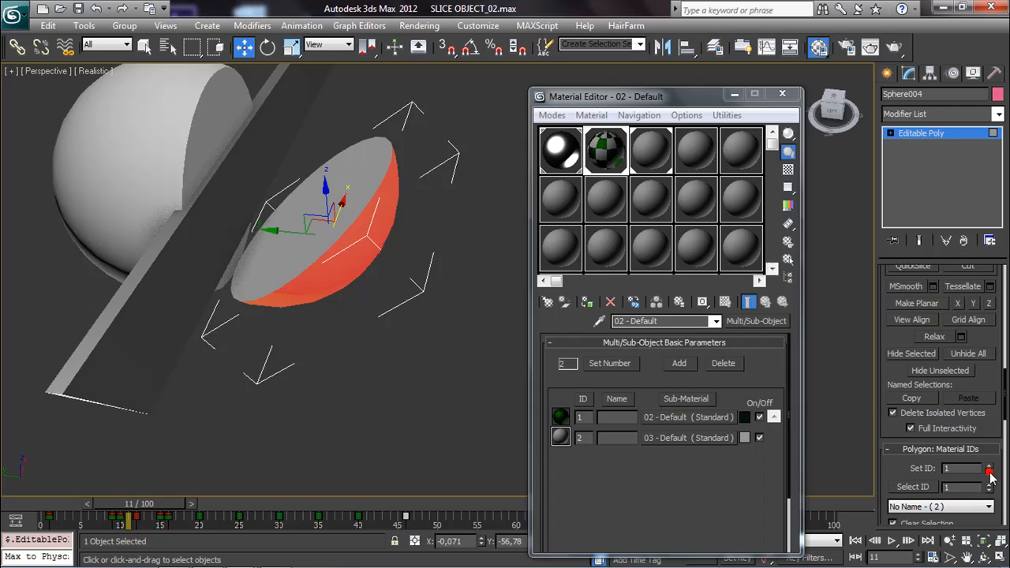
Deselect the polygons and scrub the animation to frame 18 to view the two-material piece away from the blade.
left_click(317, 342)
middle_click_drag(316, 342, 332, 248, "alt")
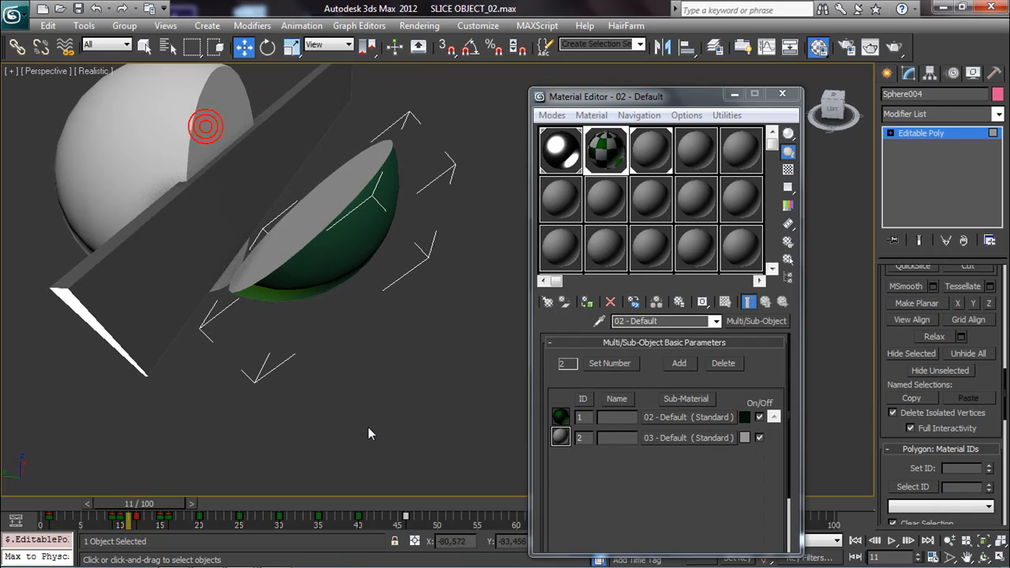
left_click_drag(143, 503, 278, 419)
key("w")
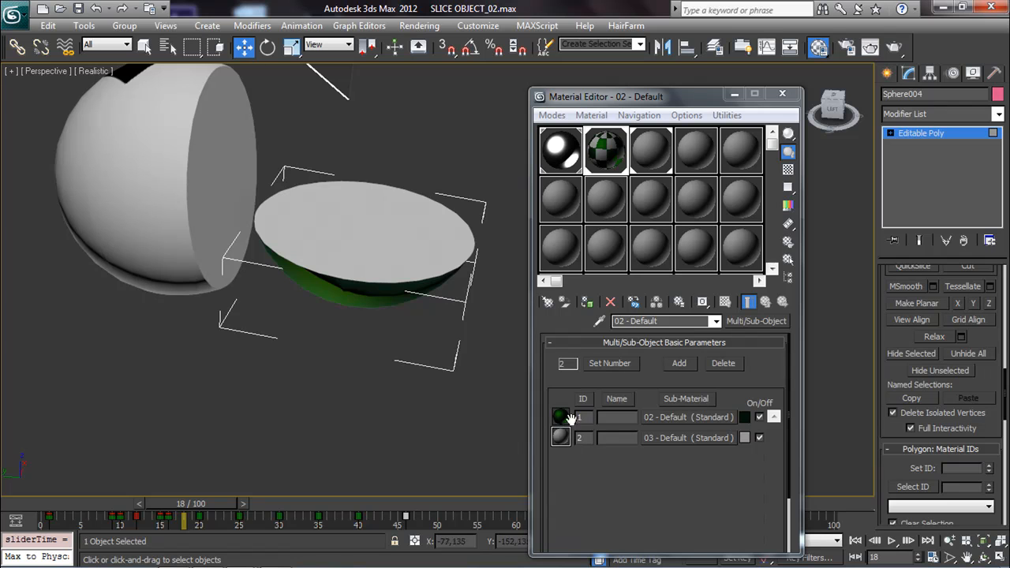
scroll(226, 278, "up", 2)
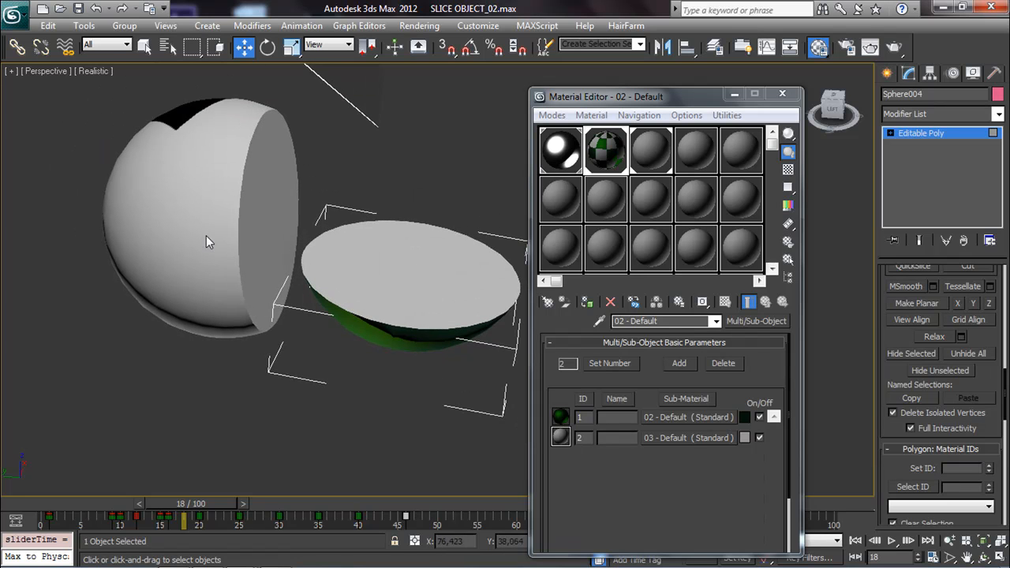
Leave polygon editing on the lying piece, select the larger standing piece's flat cut face, and set its material ID to 2.
left_click(933, 133)
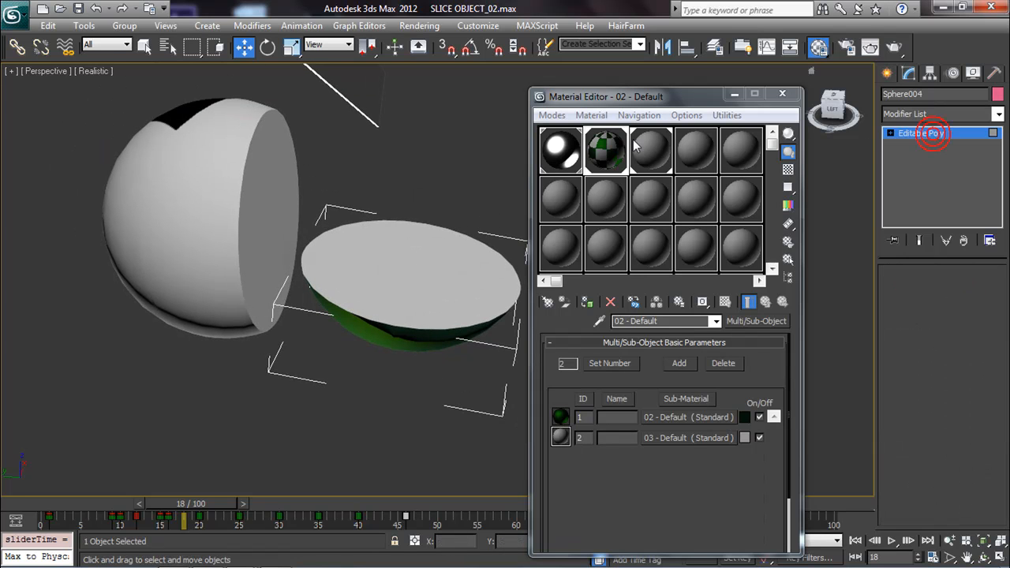
left_click(473, 140)
left_click(229, 175)
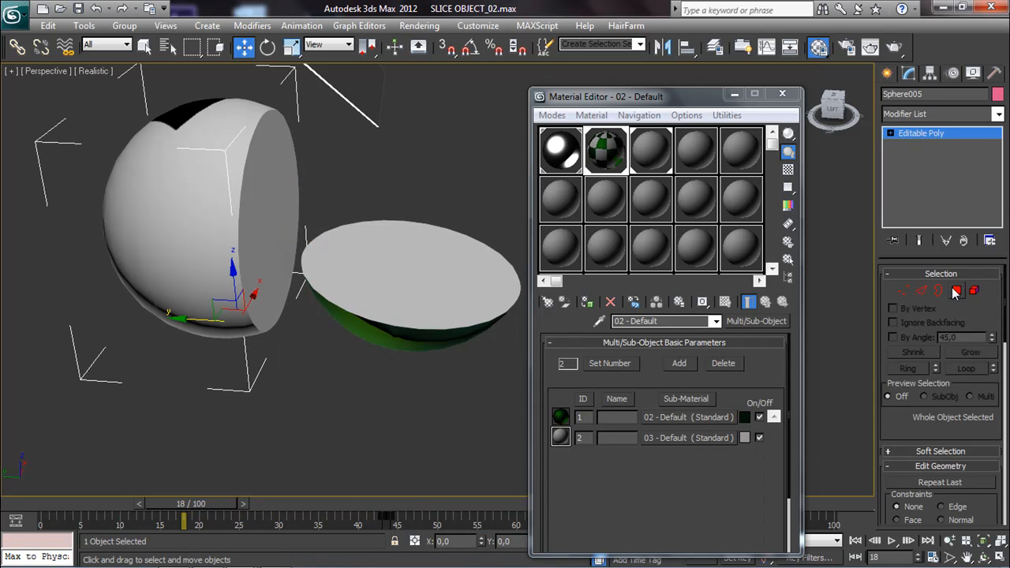
left_click(956, 292)
left_click(257, 210)
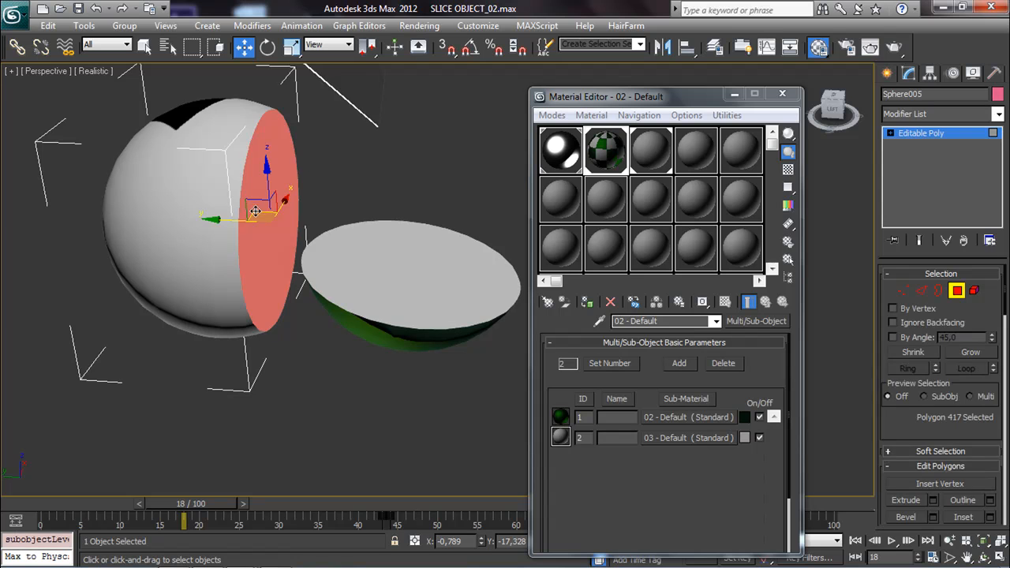
scroll(944, 483, "down", 10)
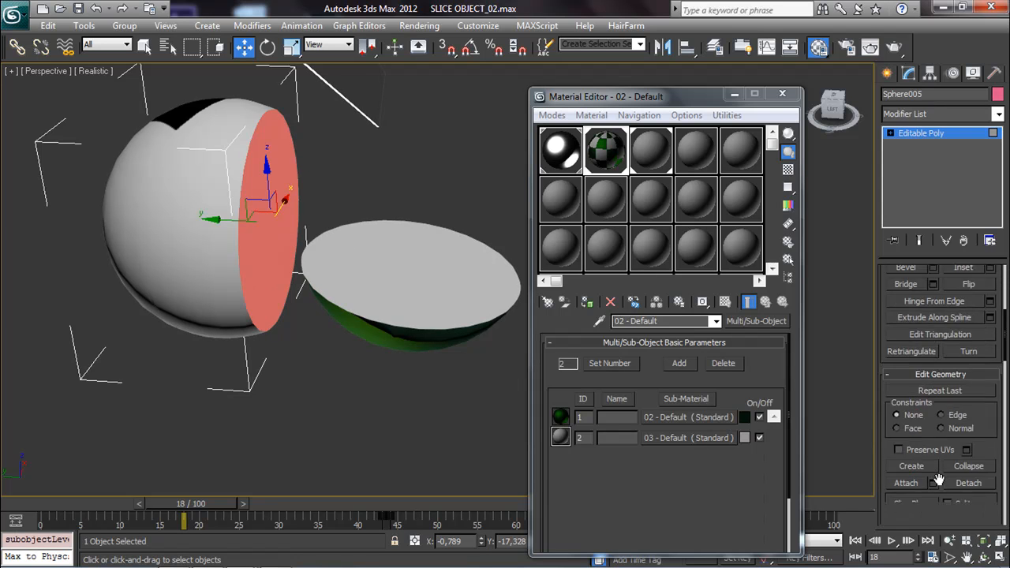
scroll(944, 480, "down", 8)
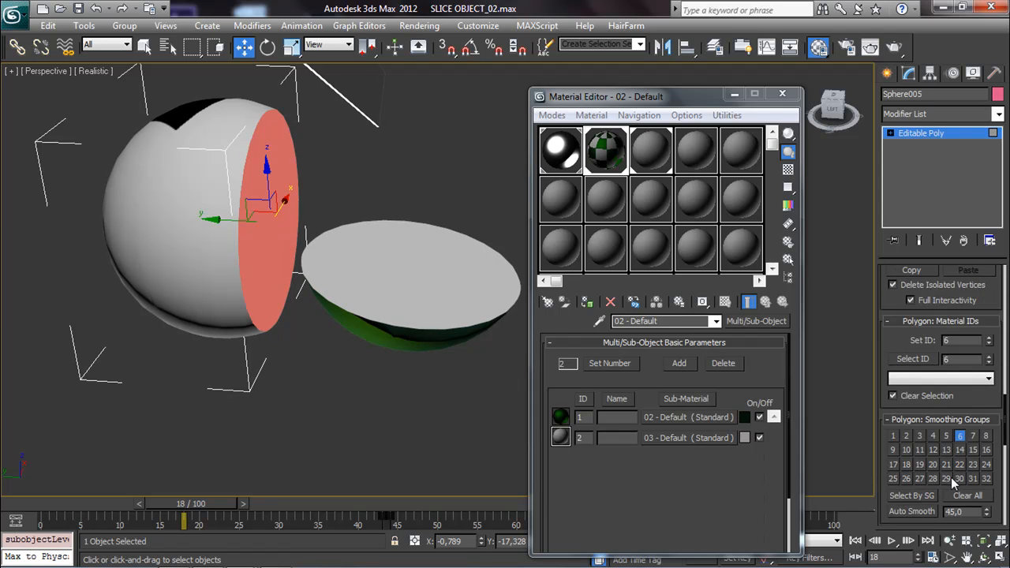
right_click(988, 340)
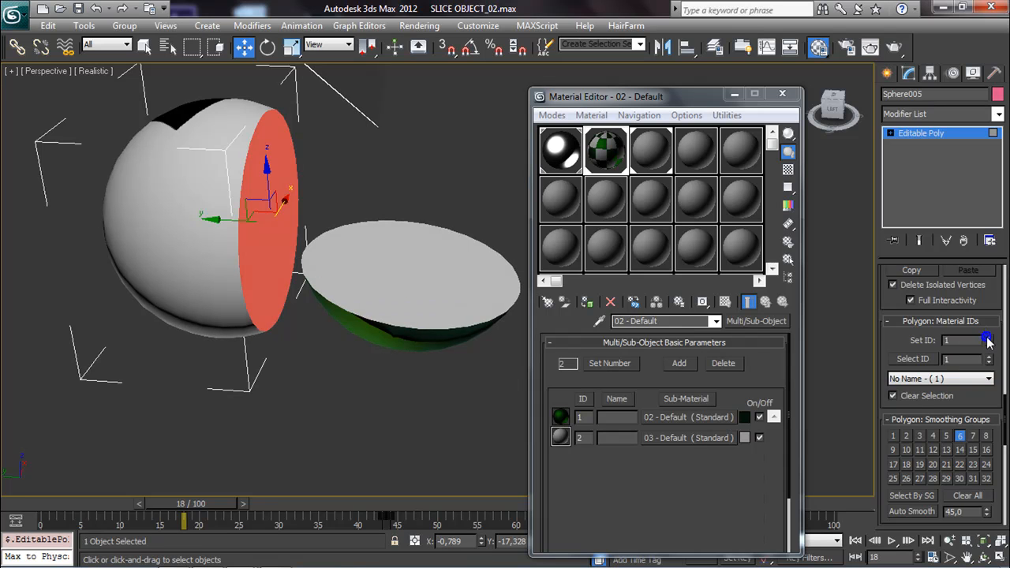
left_click(989, 338)
left_click(302, 370)
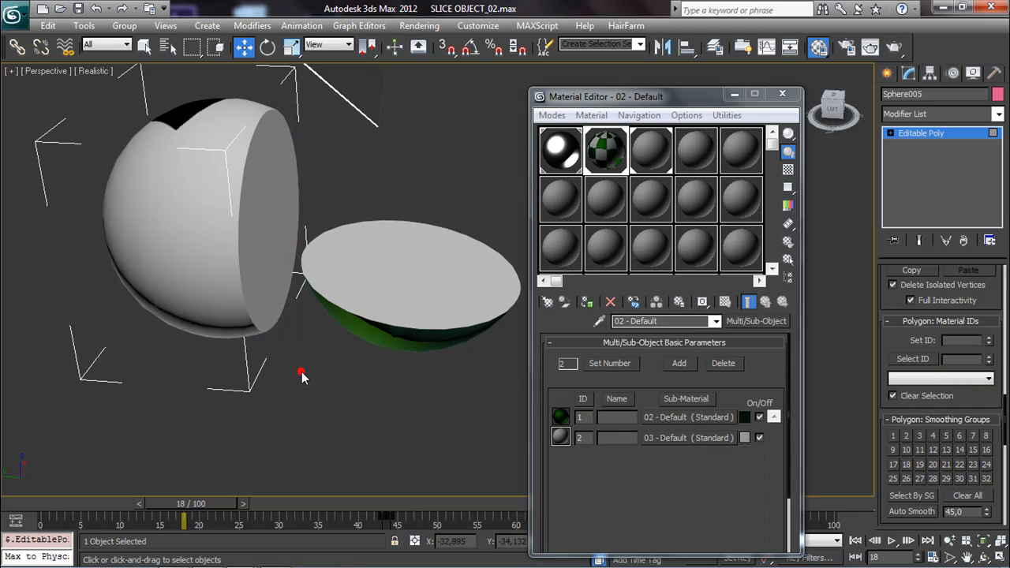
Invert the standing piece's cut-face selection to its rounded outer polygons and set their material ID to 1.
left_click(259, 224)
left_click(48, 25)
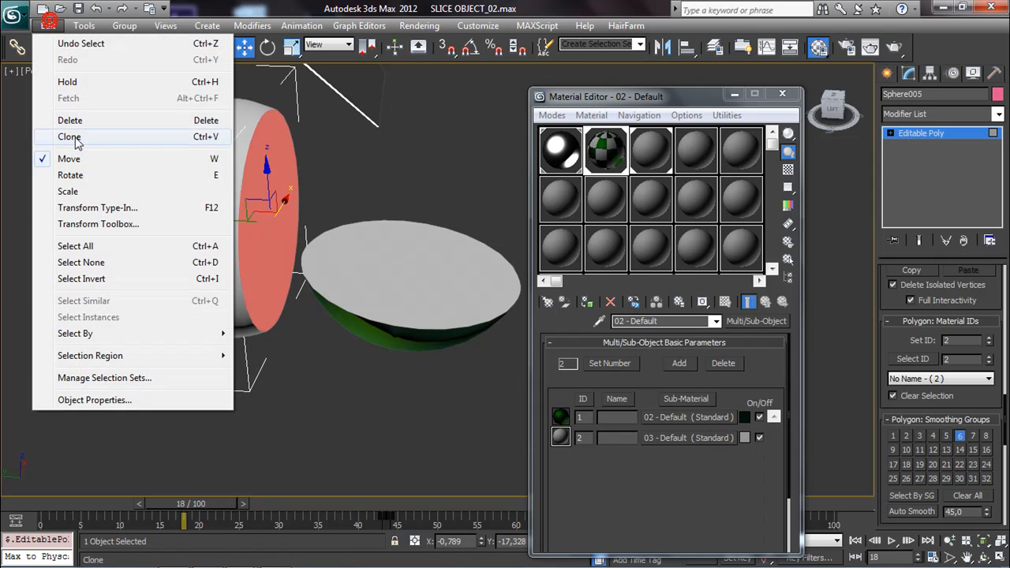
left_click(82, 278)
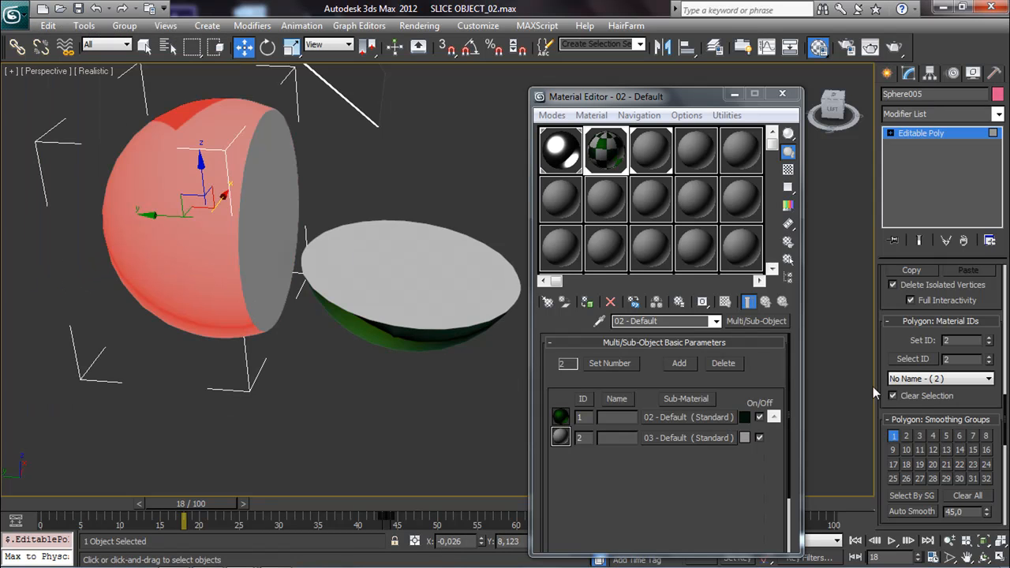
left_click(989, 345)
left_click(388, 439)
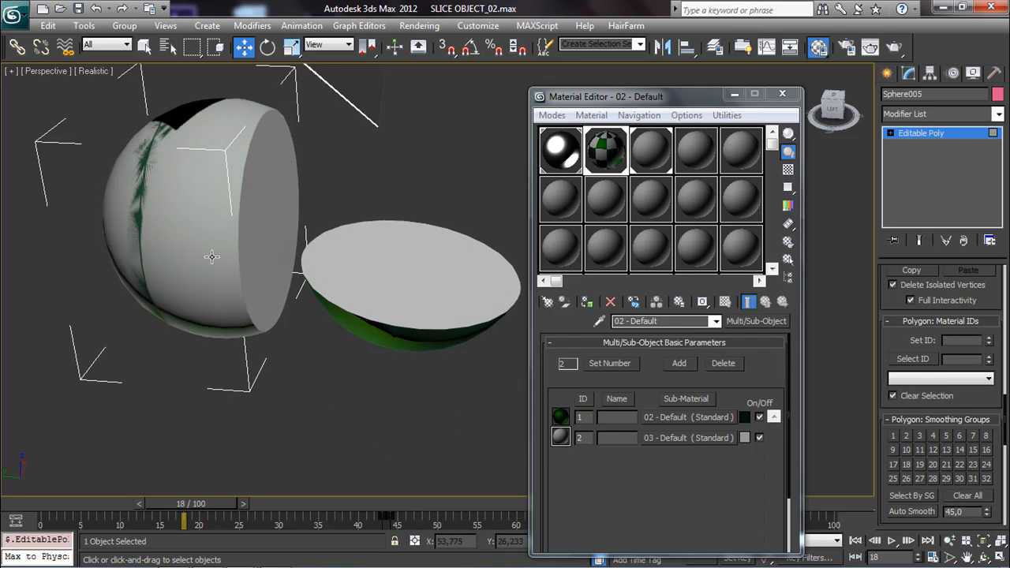
Pick a polygon on the standing piece's rounded surface to check its material ID, and deselect the piece.
left_click(193, 239)
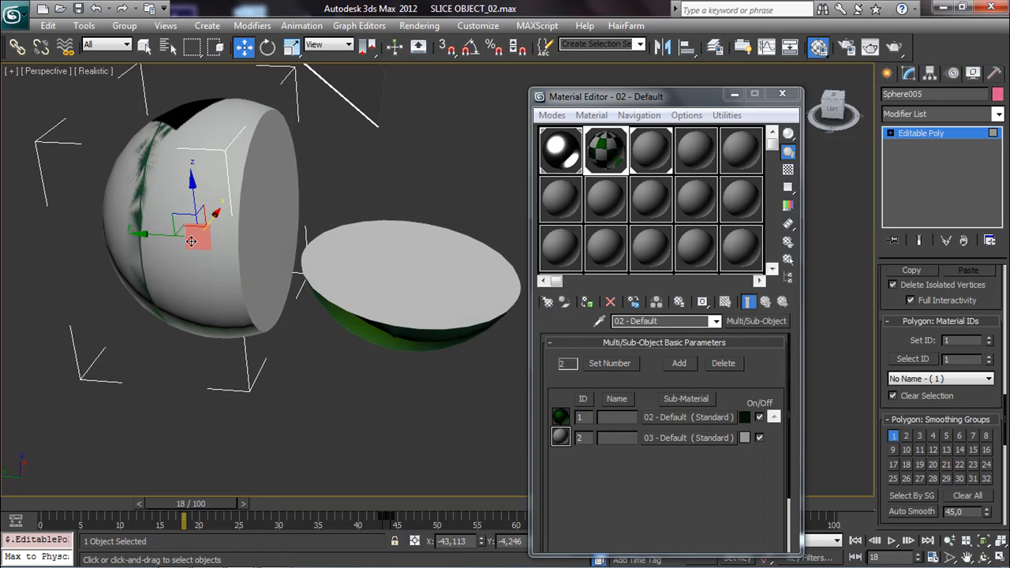
left_click(892, 78)
left_click(415, 157)
Move the animation to frame 47 and set the material ID of the small far piece's cut face to 2.
left_click_drag(221, 504, 410, 509)
key("w")
left_click(81, 248)
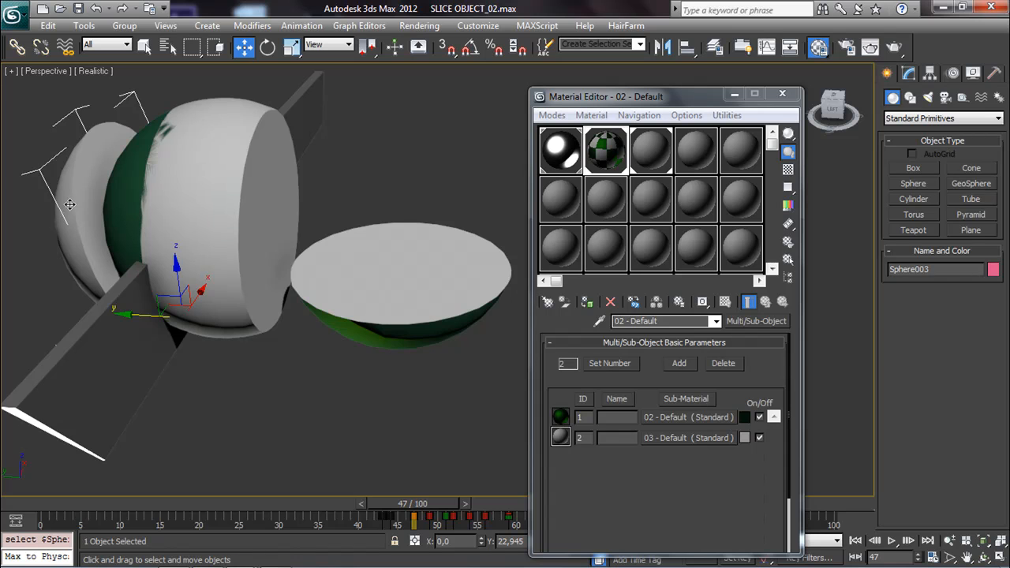
left_click(906, 73)
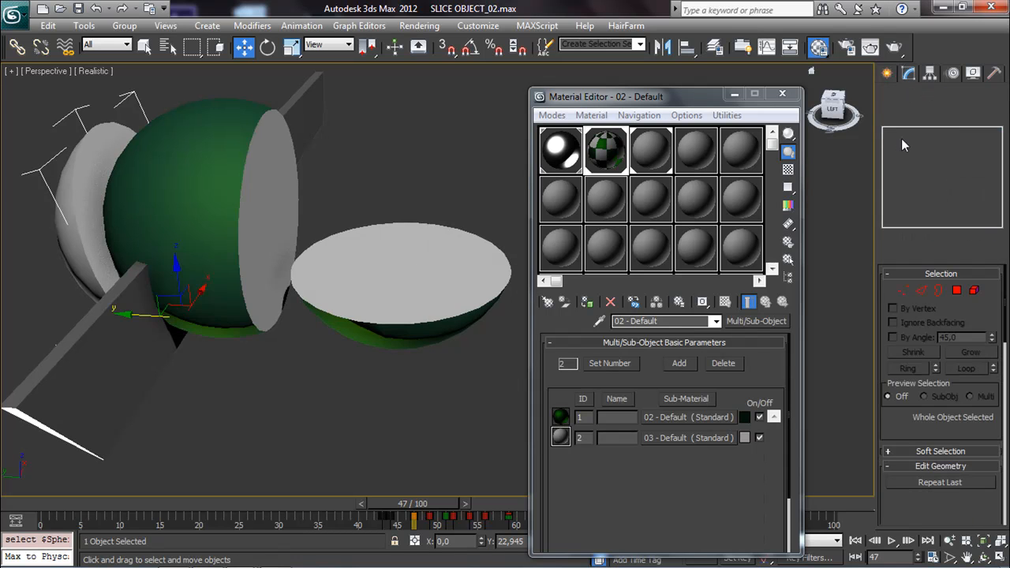
left_click(958, 292)
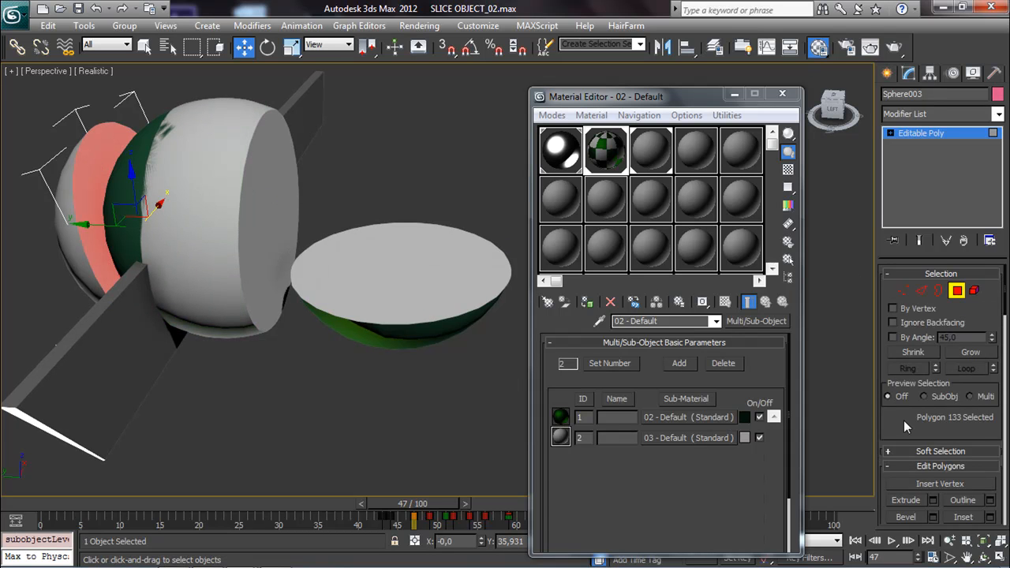
scroll(903, 420, "down", 10)
scroll(954, 409, "down", 3)
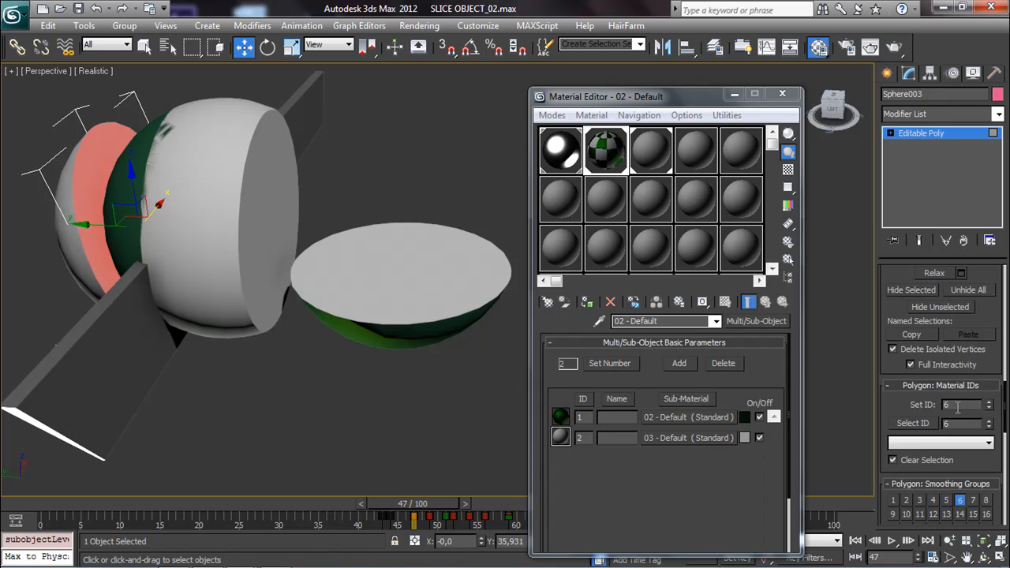
right_click(989, 406)
left_click(989, 402)
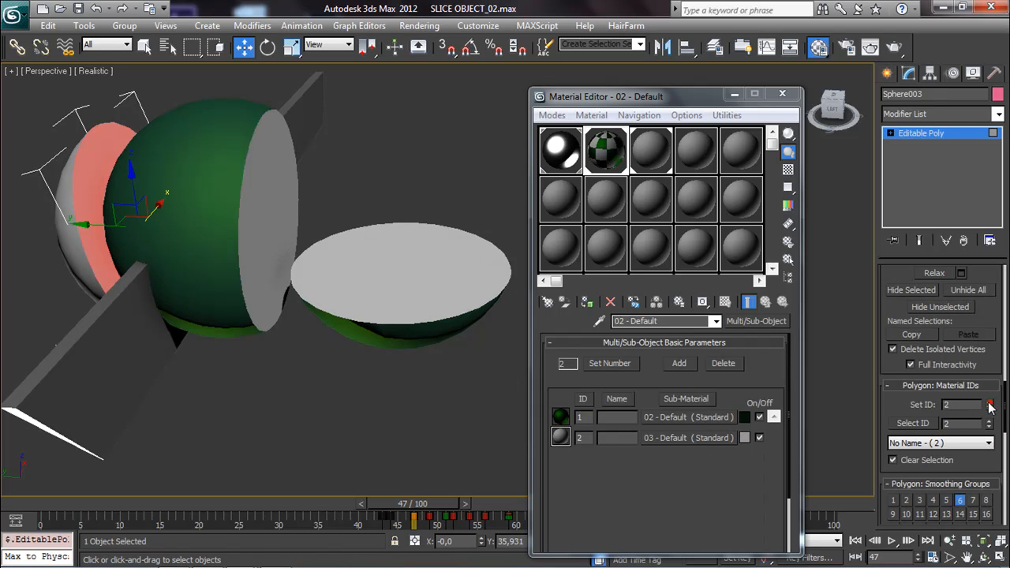
Invert the selection to the far piece's outer polygons, set their material ID to 1, and deselect the piece.
left_click(47, 25)
left_click(87, 278)
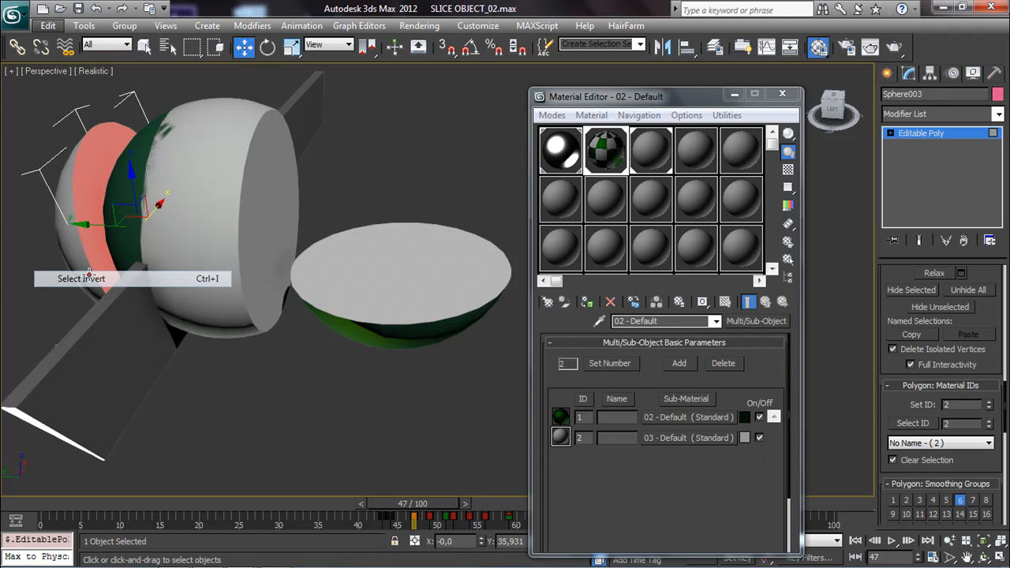
left_click(989, 407)
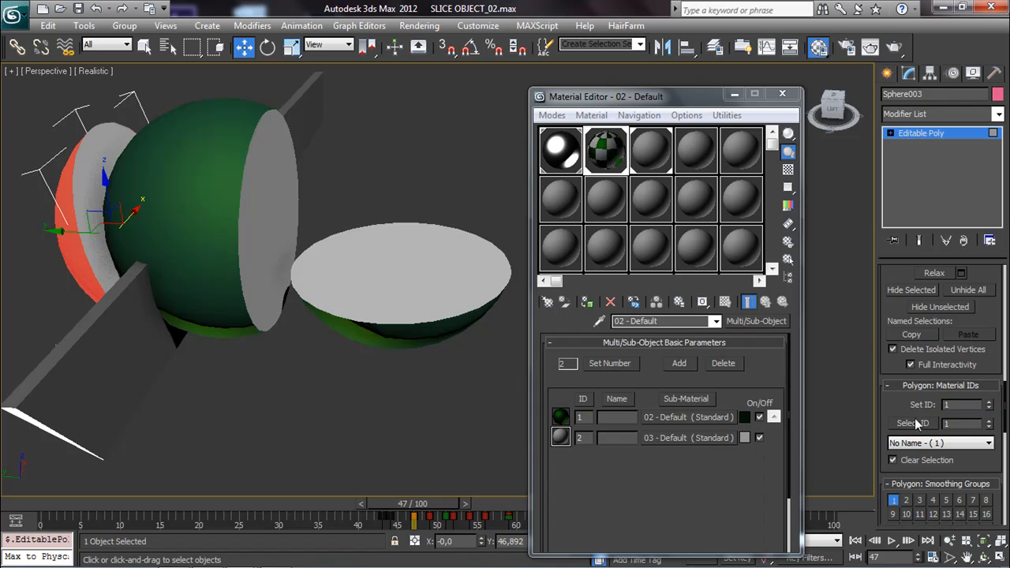
left_click(403, 409)
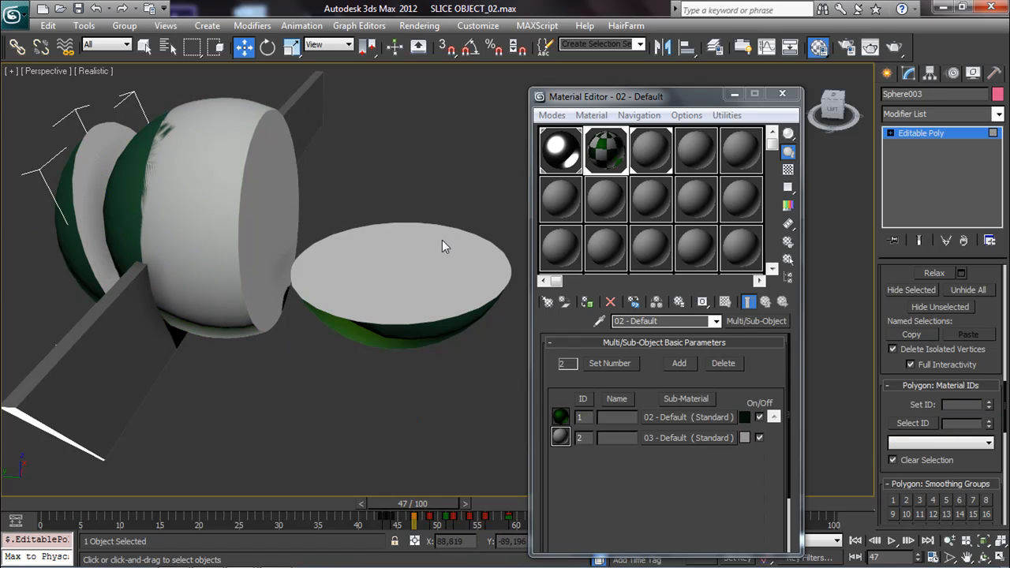
left_click(921, 132)
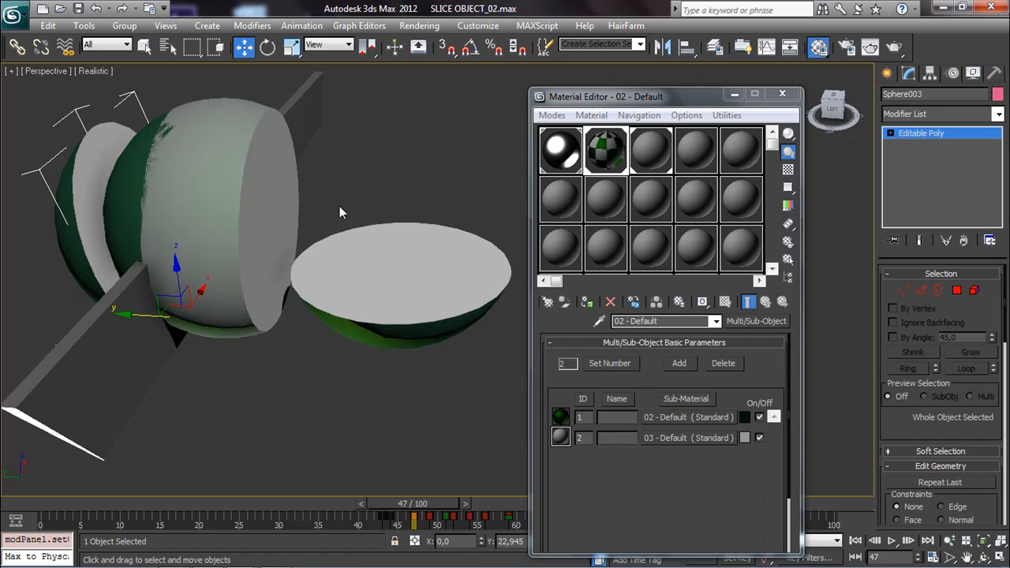
key("ctrl+d")
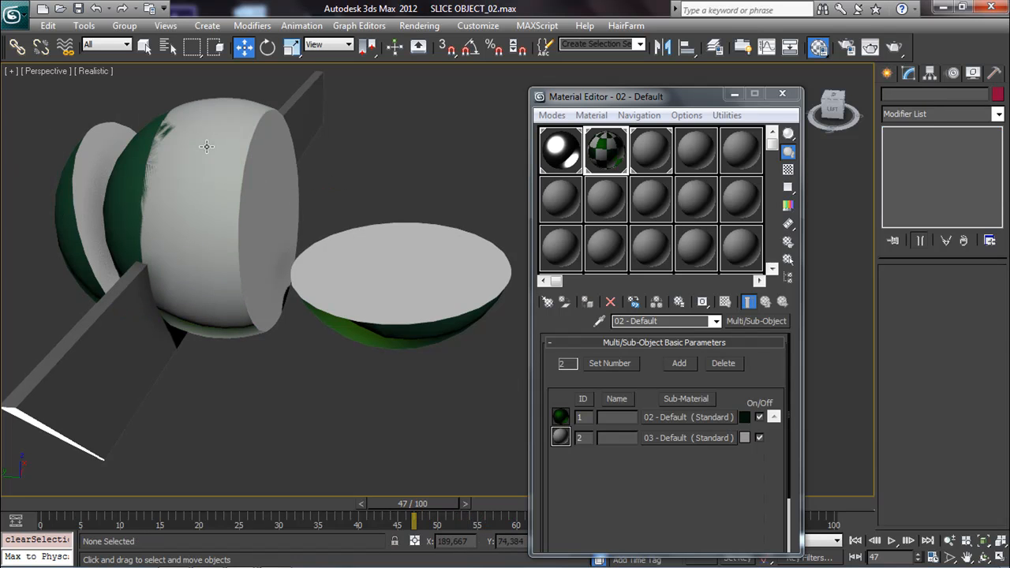
Scrub the animation to frame 57 and back to frame 22 to review the materials on the sliced pieces.
left_click(206, 146)
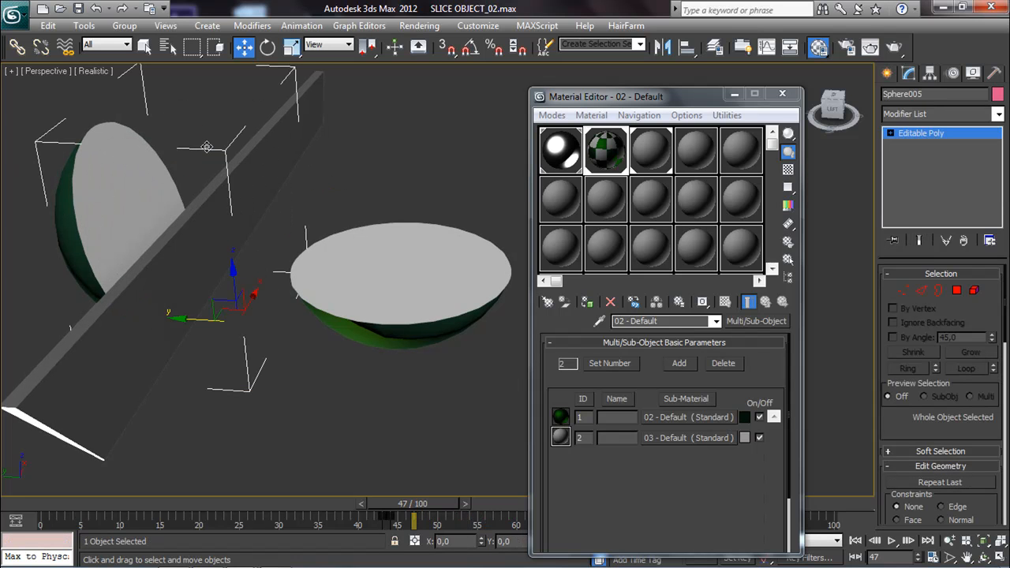
left_click_drag(413, 504, 486, 504)
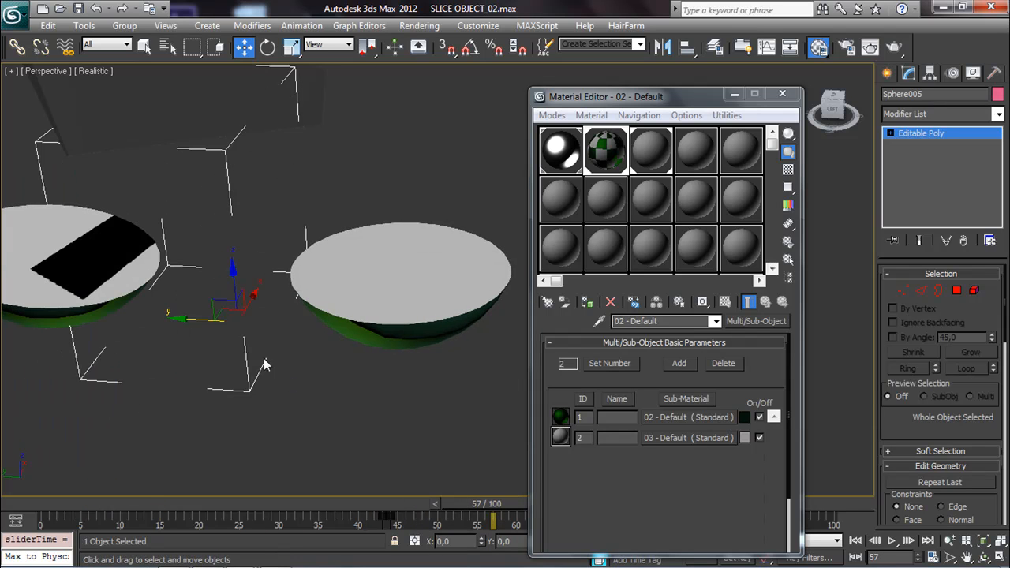
scroll(287, 383, "down", 2)
middle_click_drag(287, 383, 469, 482, "alt")
scroll(415, 318, "down", 3)
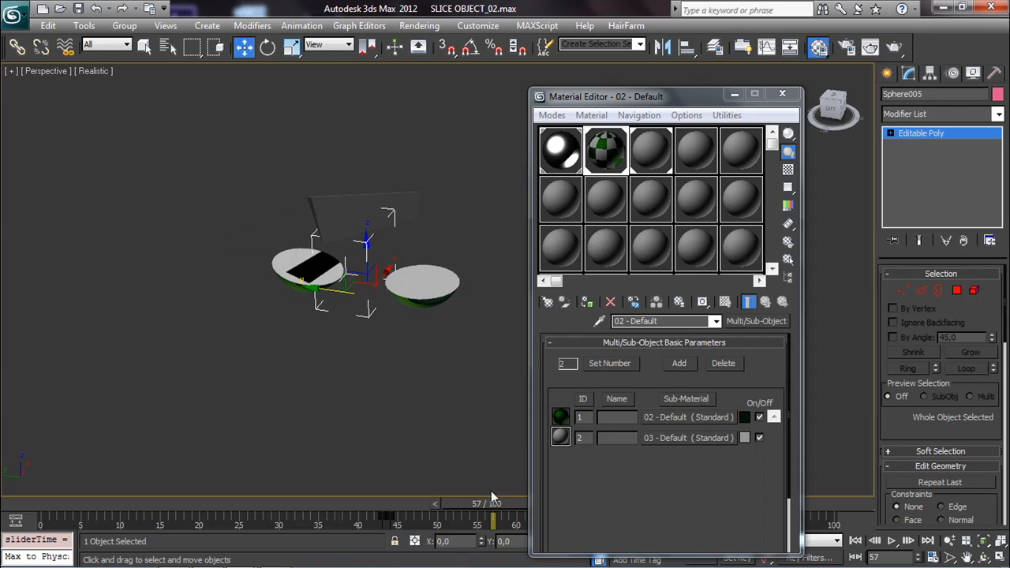
left_click_drag(576, 106, 749, 103)
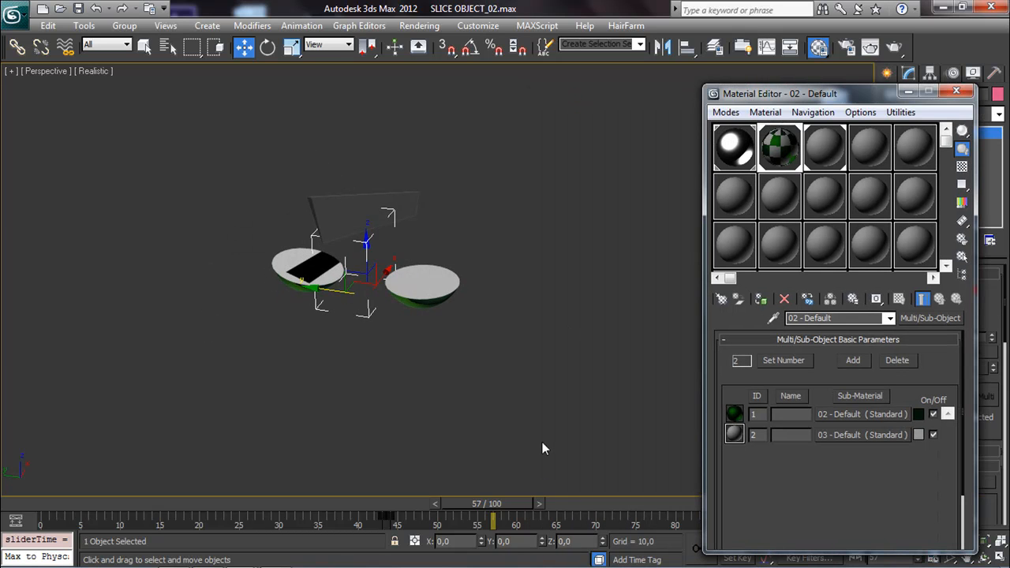
left_click_drag(496, 512, 216, 511)
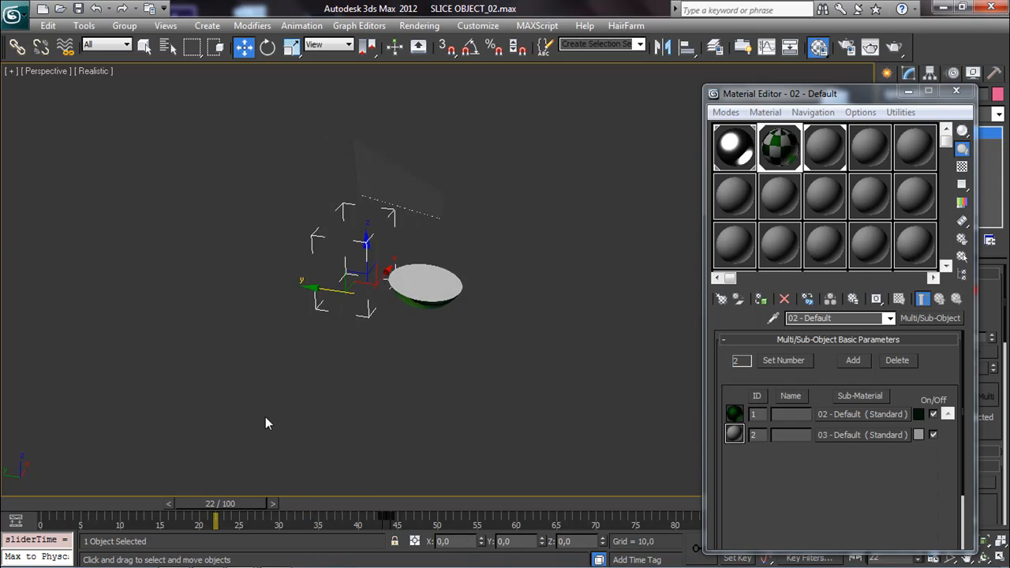
left_click(265, 416)
scroll(326, 328, "up", 5)
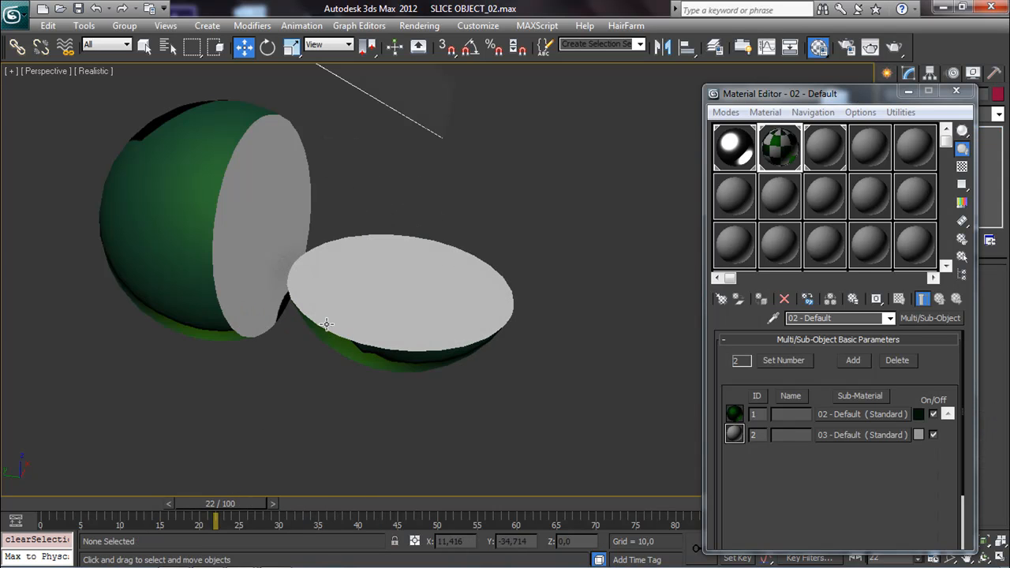
Open the Layer Manager and hide Layer001 and Layer002.
left_click(194, 273)
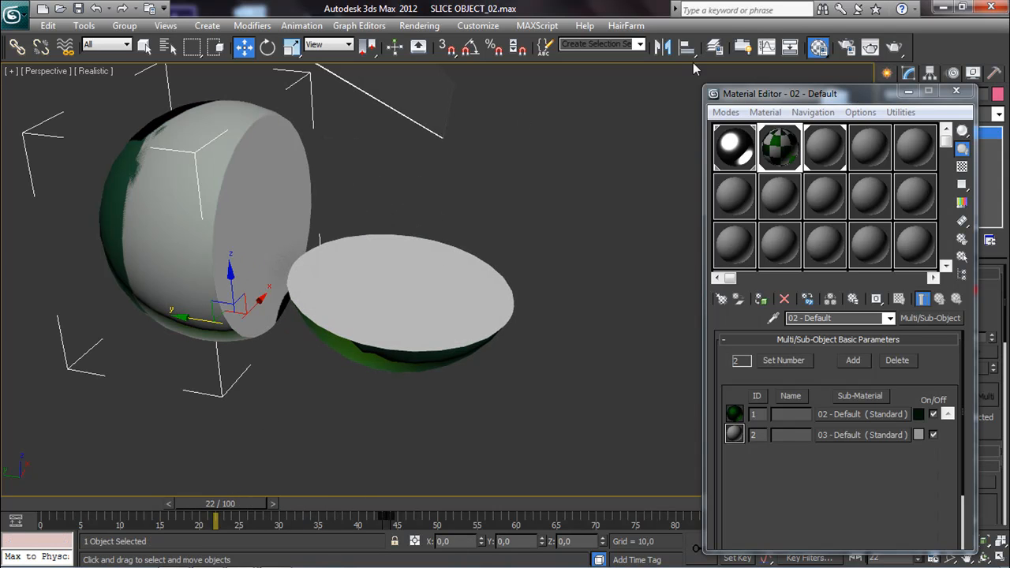
left_click(714, 48)
left_click_drag(260, 88, 584, 131)
left_click(540, 198)
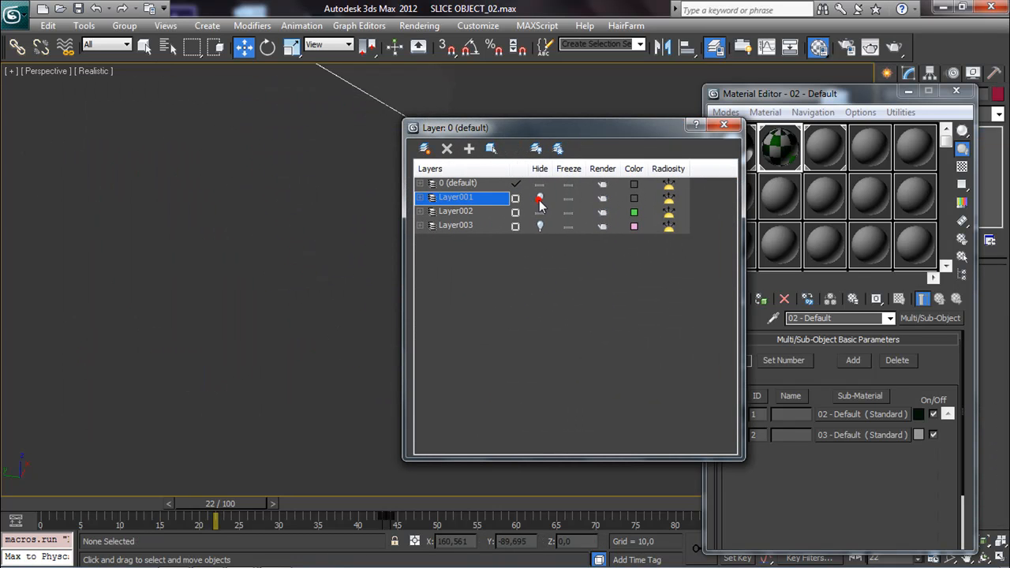
left_click(540, 212)
Unhide Layer001 and scrub the animation to frame 41 to review that layer's sliced pieces.
left_click_drag(613, 120, 643, 182)
middle_click_drag(374, 230, 212, 468)
left_click_drag(240, 513, 220, 509)
left_click(540, 260)
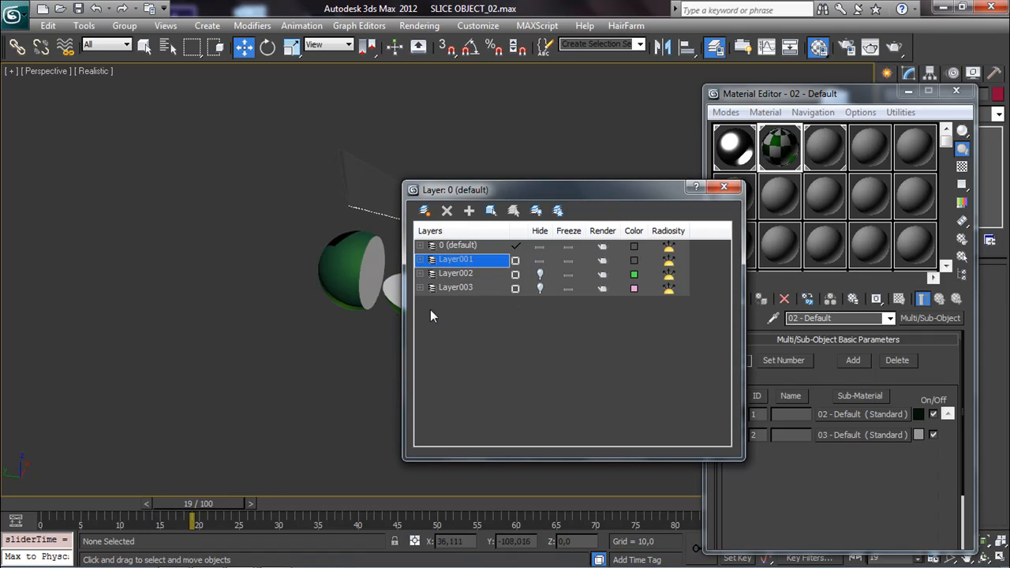
left_click_drag(198, 504, 231, 499)
middle_click_drag(352, 355, 214, 342)
left_click_drag(225, 503, 366, 498)
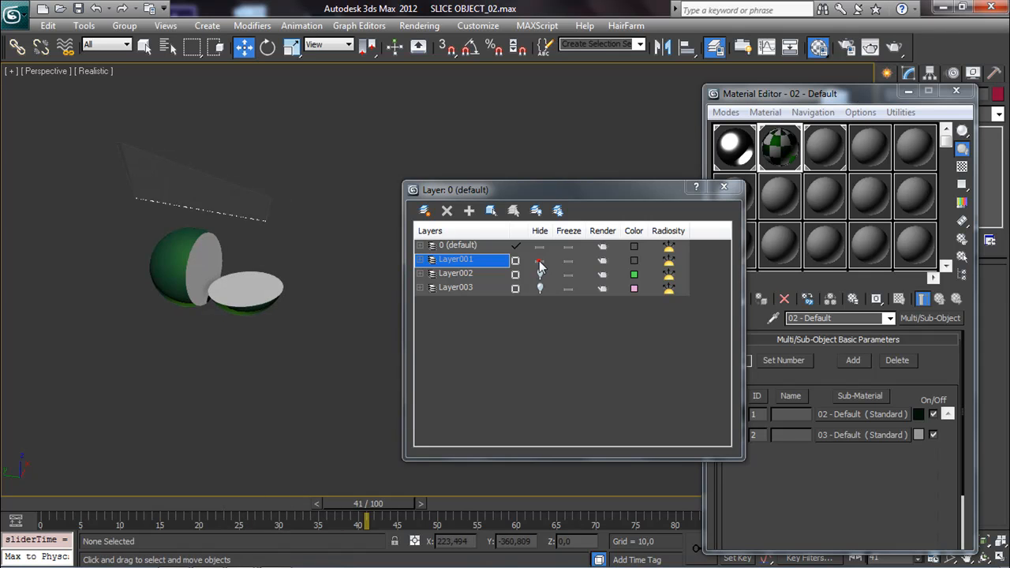
Hide Layer001, unhide Layer002, and move the animation to frame 51.
left_click(539, 260)
left_click(541, 274)
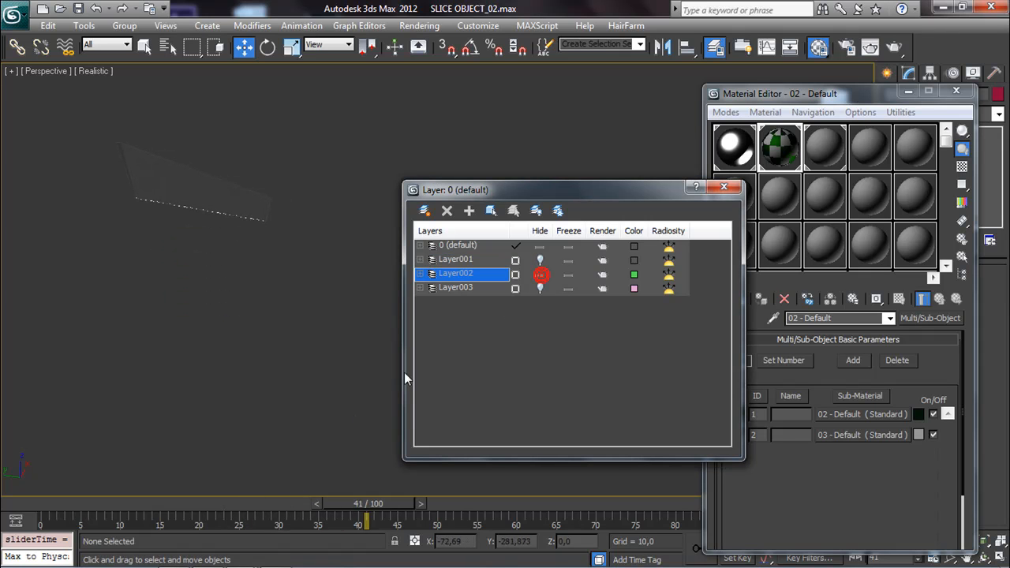
left_click_drag(376, 509, 445, 502)
key("w")
Expand Layer002, select its Sphere002 object from the layer list, and close the Material Editor.
left_click(424, 273)
left_click(474, 288)
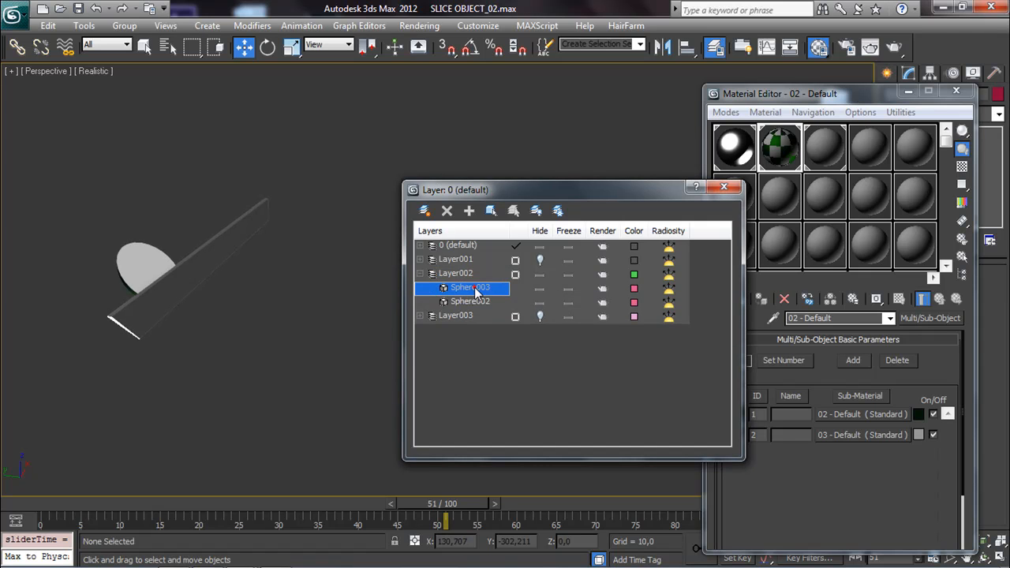
left_click(491, 210)
left_click_drag(525, 189, 602, 201)
left_click(549, 313)
left_click(568, 222)
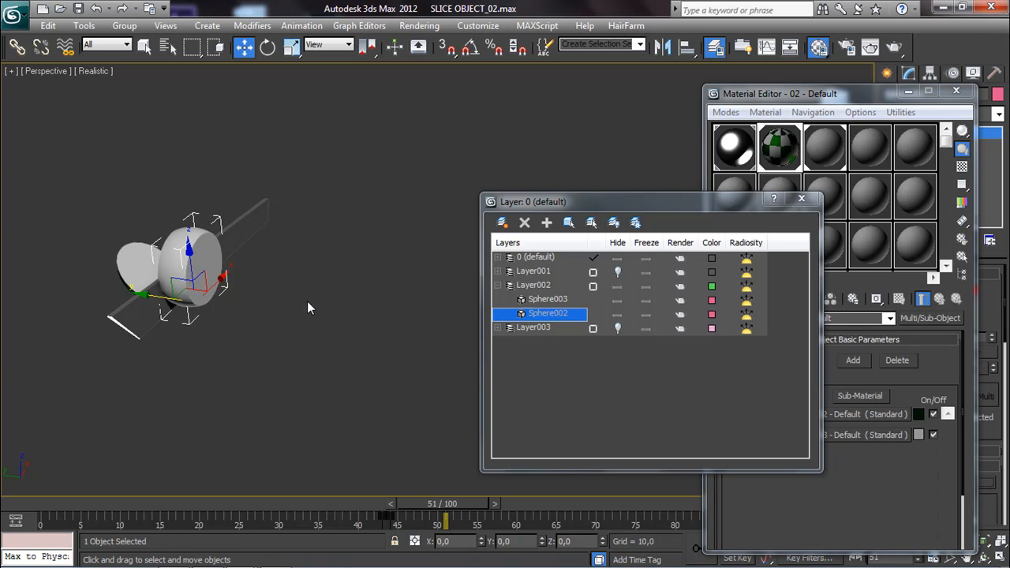
left_click(956, 91)
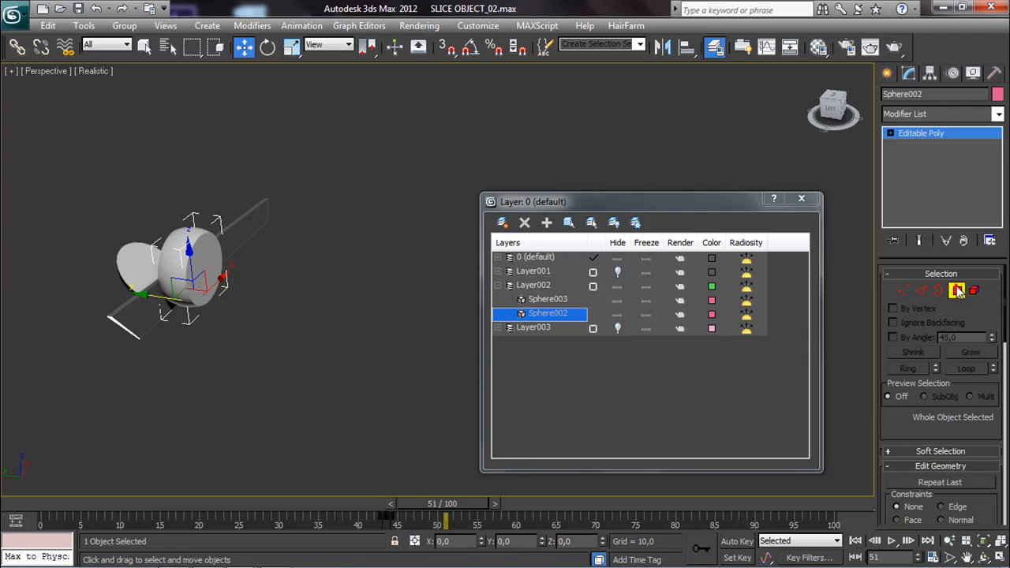
Select the flat cut face of Sphere002 at polygon level and set its material ID to 1.
left_click(957, 291)
left_click(207, 264)
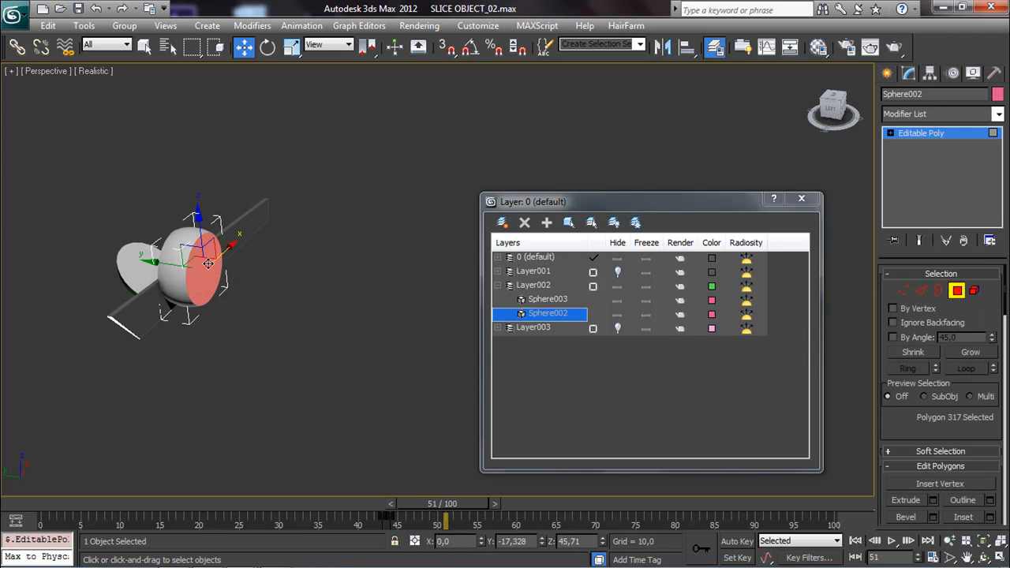
middle_click_drag(208, 265, 309, 303, "alt")
left_click(210, 271, "ctrl")
scroll(896, 425, "down", 10)
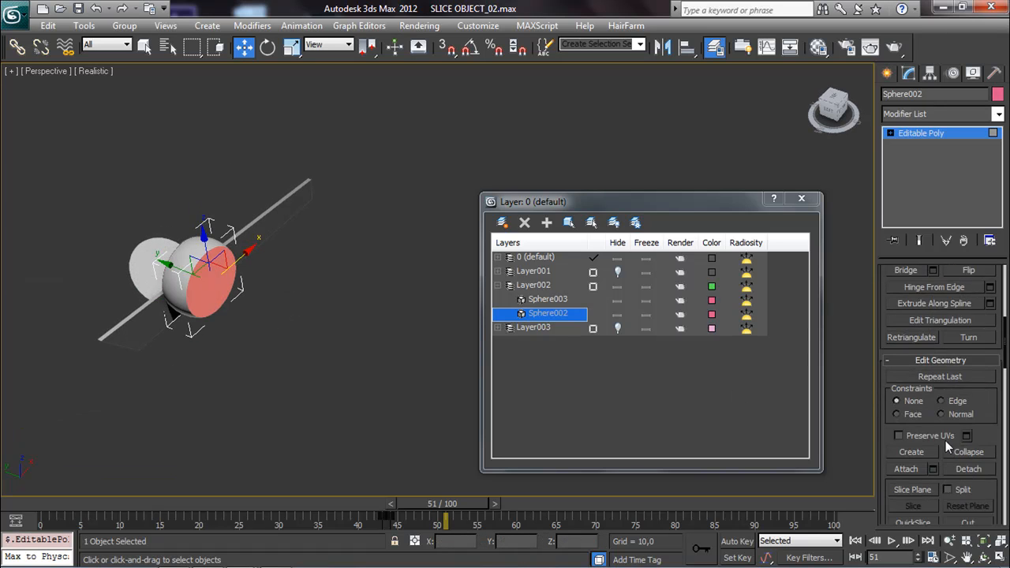
scroll(943, 445, "down", 10)
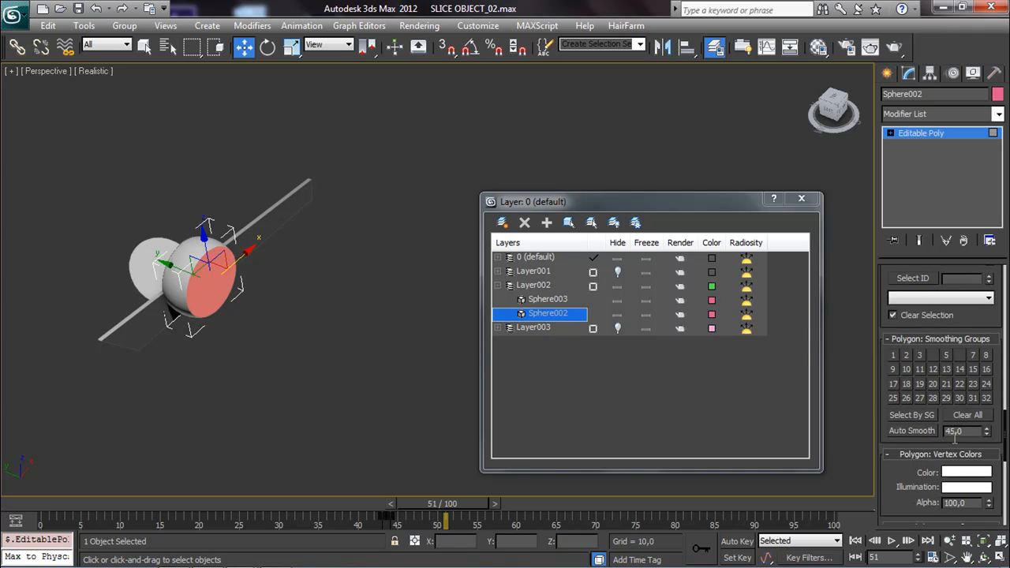
scroll(963, 352, "down", 5)
scroll(964, 368, "up", 5)
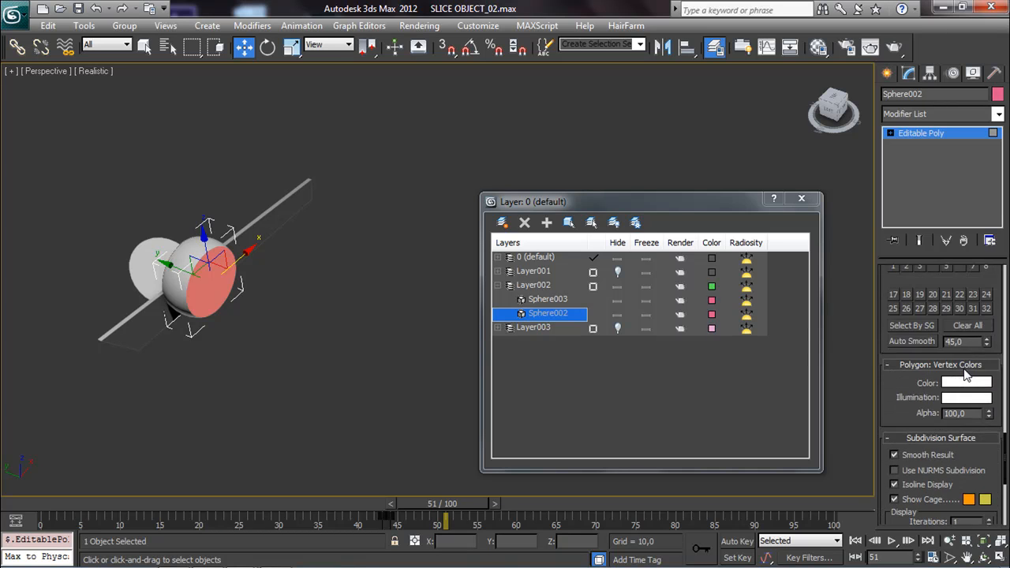
scroll(955, 375, "up", 2)
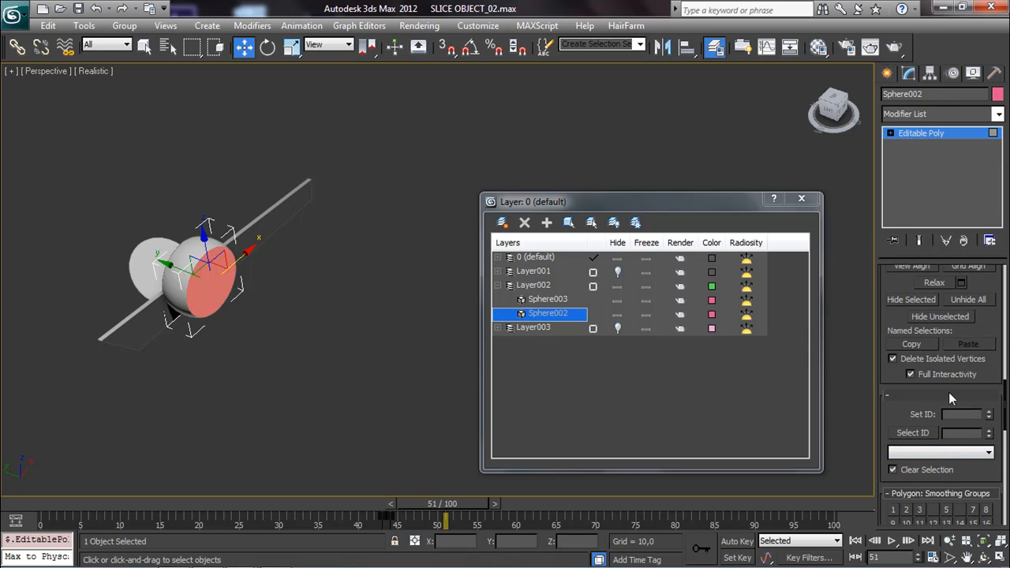
left_click(989, 412)
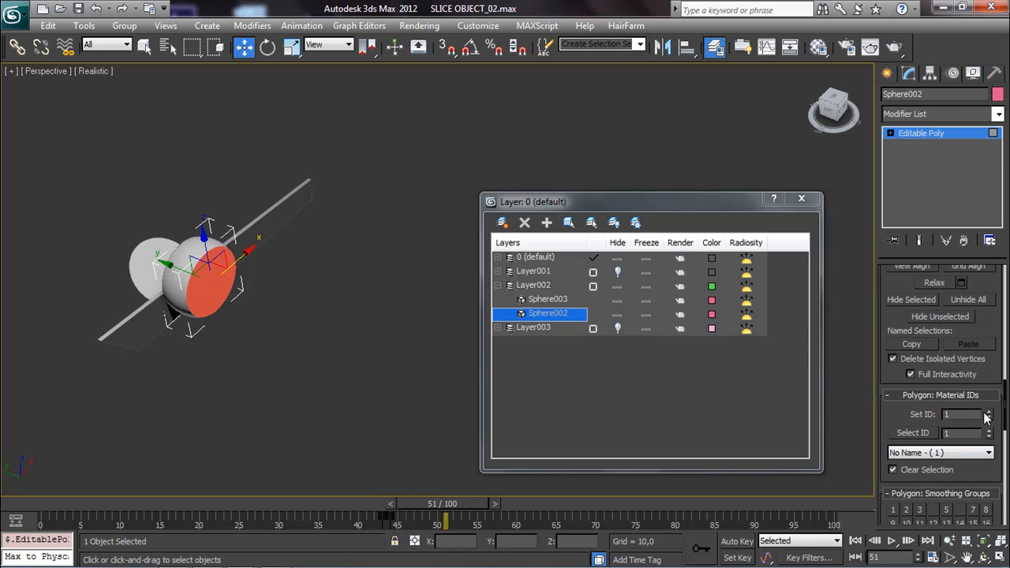
Invert the polygon selection to the sphere's outer surface and set its material ID to 1.
left_click(47, 25)
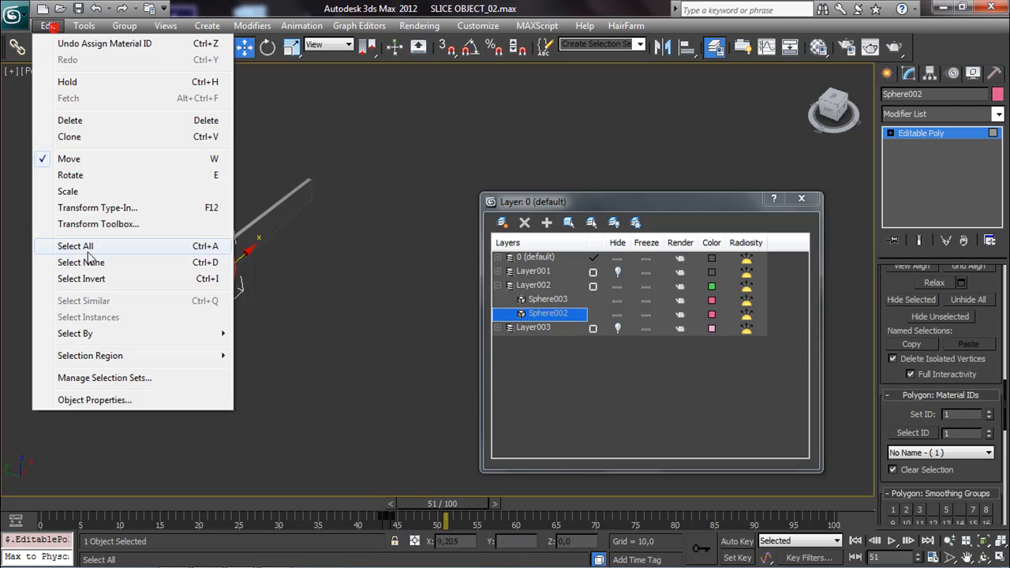
left_click(81, 278)
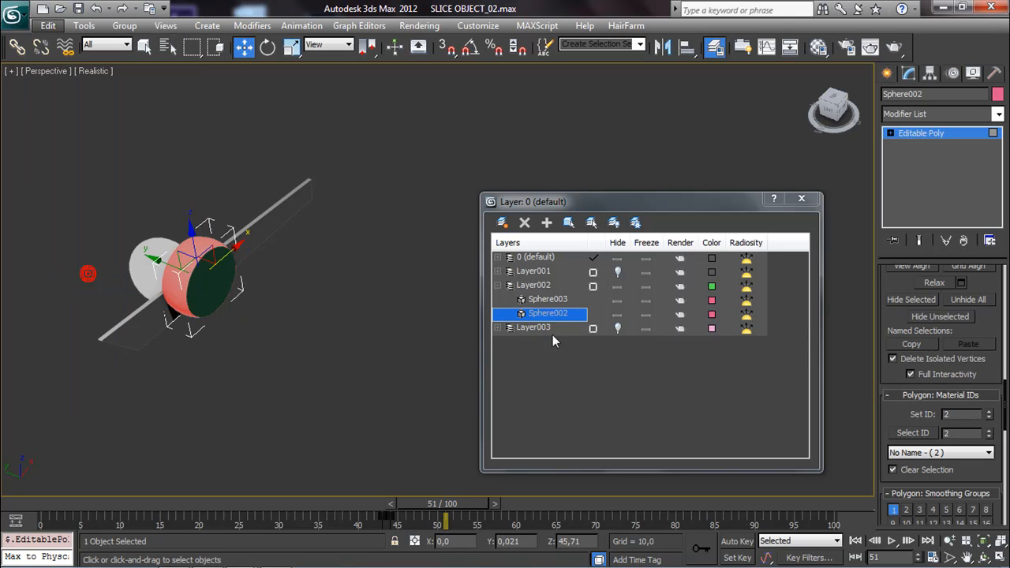
left_click(988, 418)
Select the flat cut faces on both sides of Sphere002 and set their material ID to 2.
left_click(202, 287)
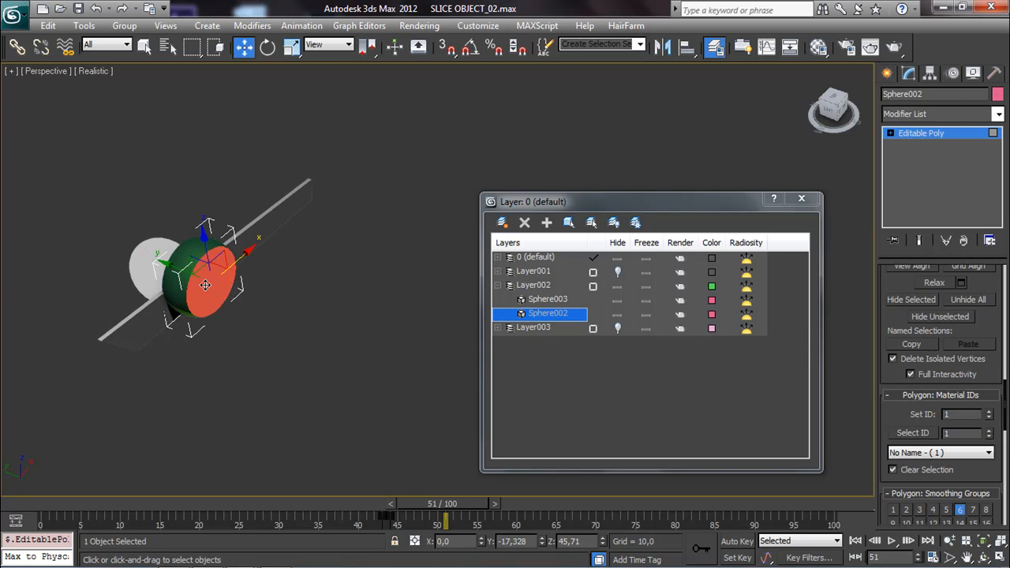
middle_click_drag(243, 295, 332, 294, "alt")
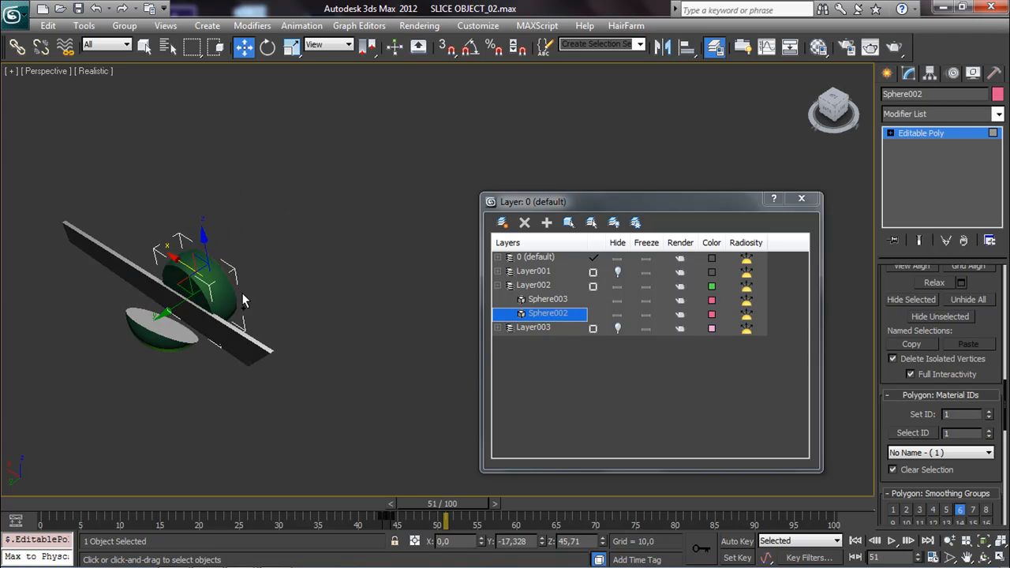
left_click(180, 278)
left_click(988, 413)
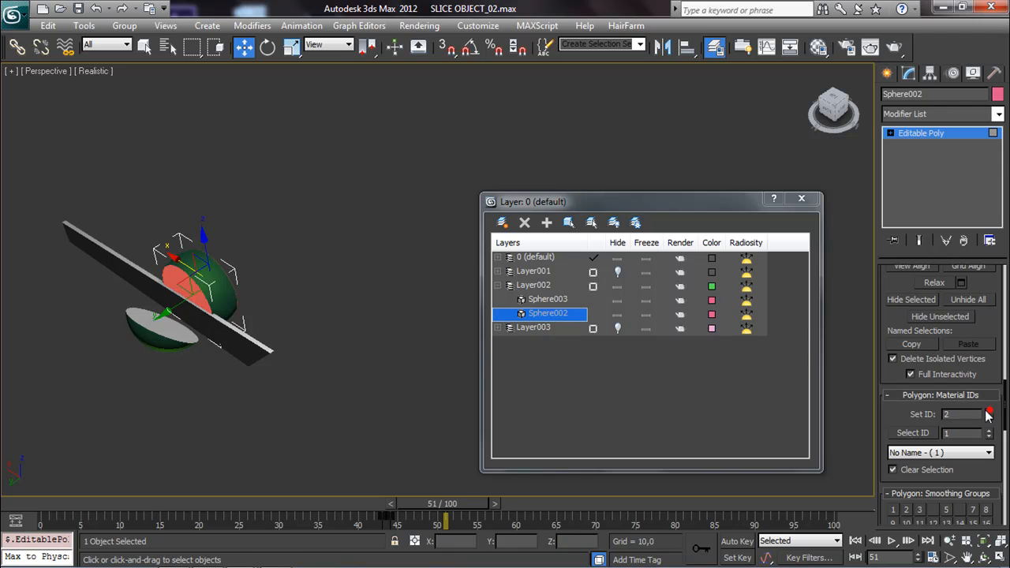
Deselect the polygons and scrub to frames 70 and 61, examining the sliced pieces' materials from different angles.
left_click(404, 348)
middle_click_drag(388, 333, 287, 301, "alt")
left_click_drag(70, 497, 588, 488)
key("w")
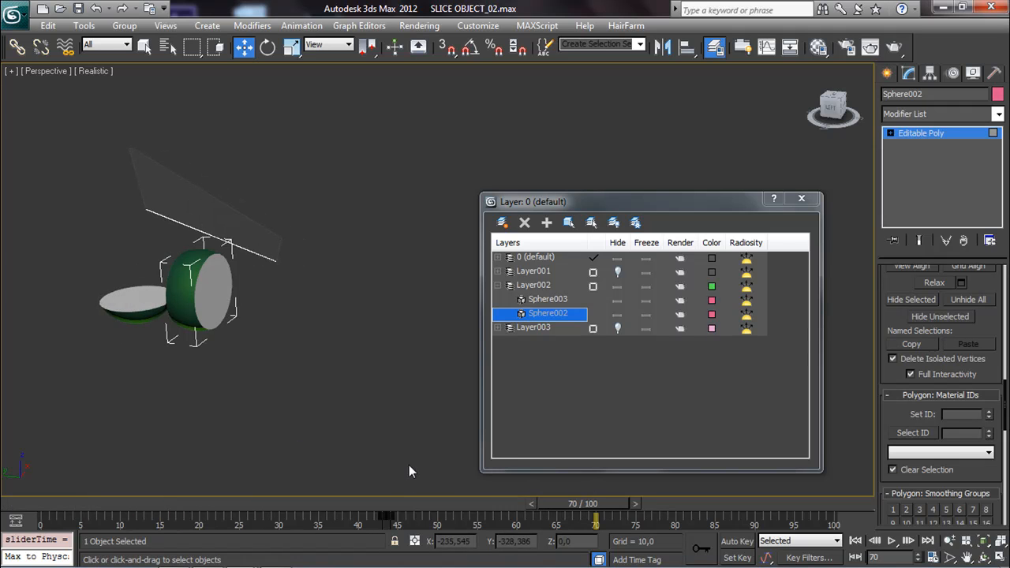
middle_click_drag(323, 382, 334, 386)
middle_click_drag(252, 370, 302, 369, "alt")
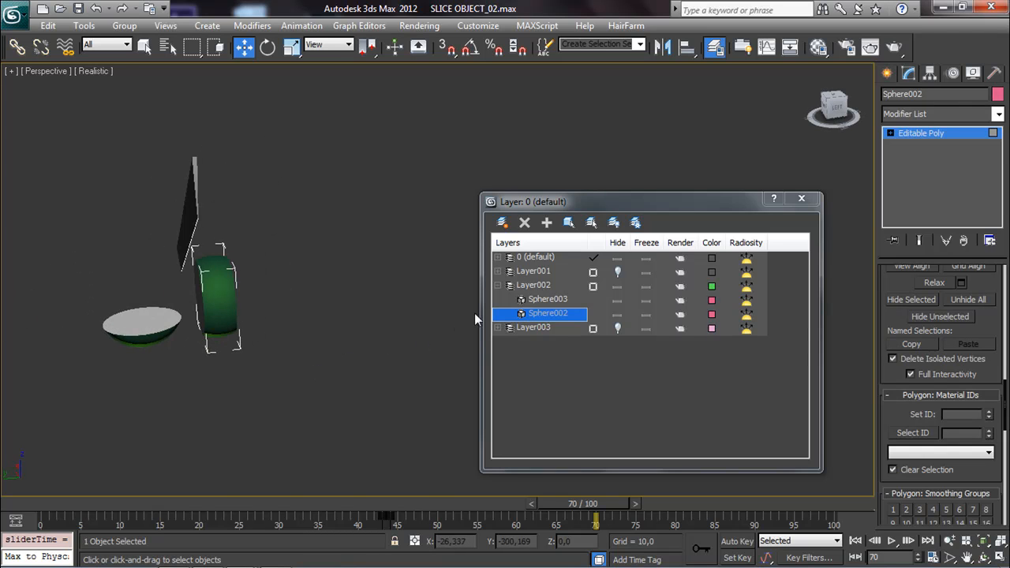
left_click_drag(582, 504, 526, 491)
key("w")
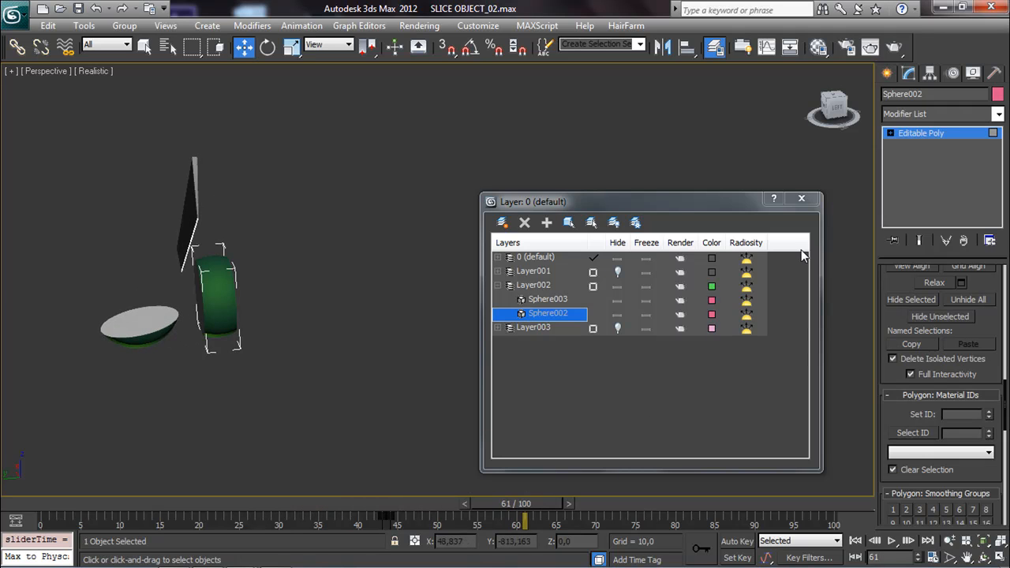
Unhide Layer001 in the Layer Manager, check its piece beside the others, and close the manager.
left_click(801, 198)
left_click(715, 47)
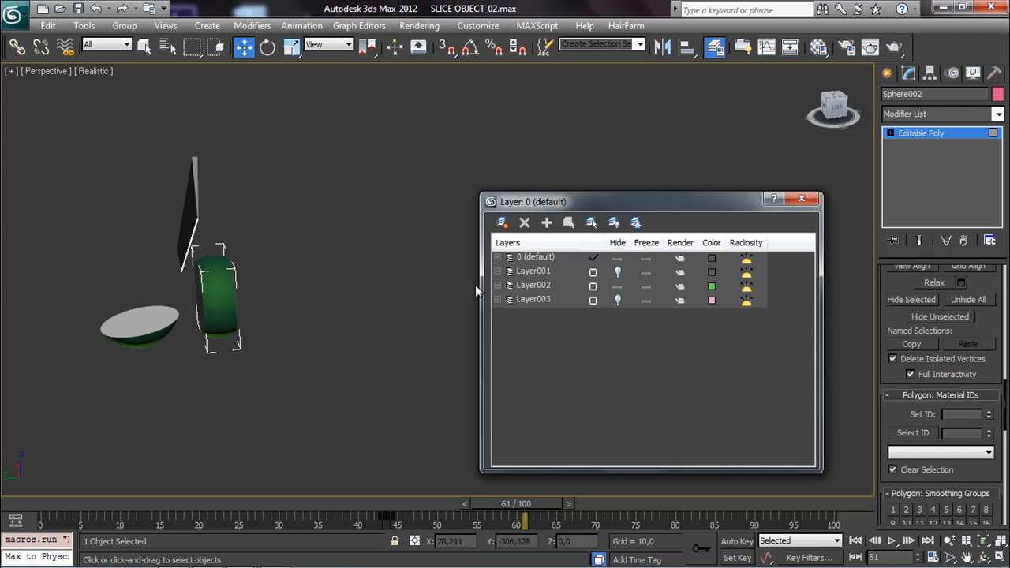
left_click(618, 272)
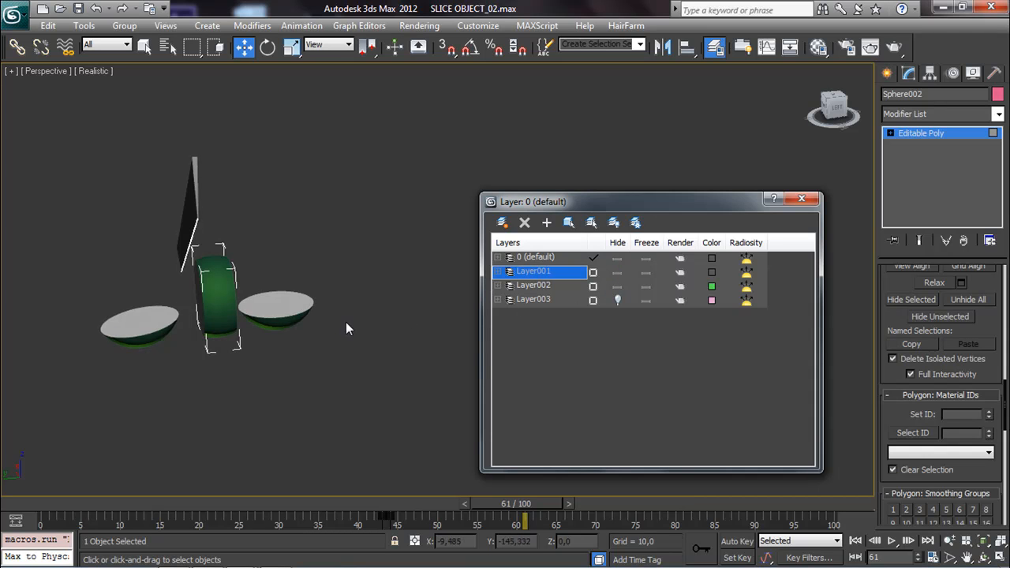
middle_click_drag(299, 331, 283, 334, "alt")
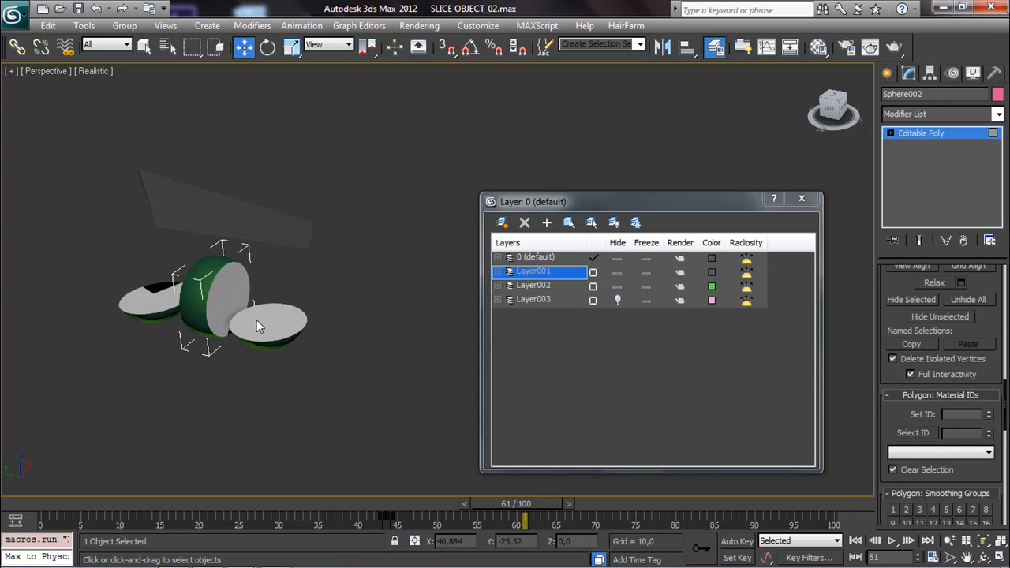
left_click(328, 287)
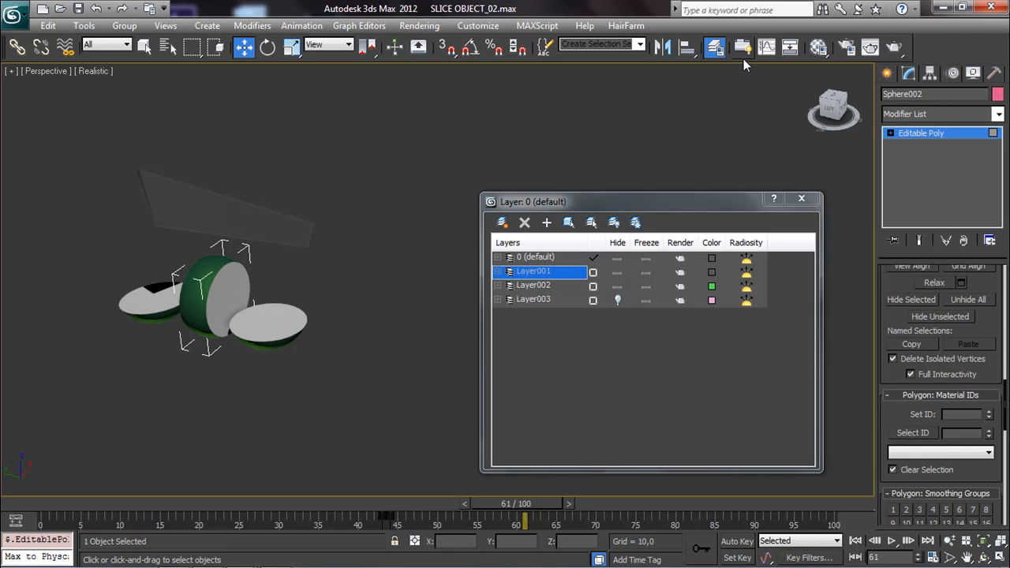
left_click(801, 199)
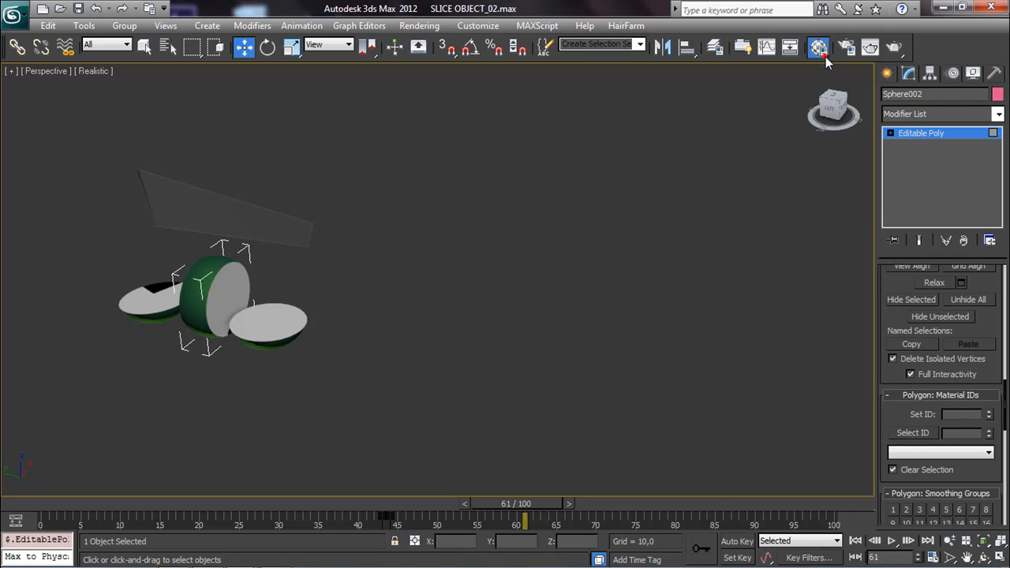
Assign a Gradient Ramp map to the diffuse color of the 03 - Default material.
key("m")
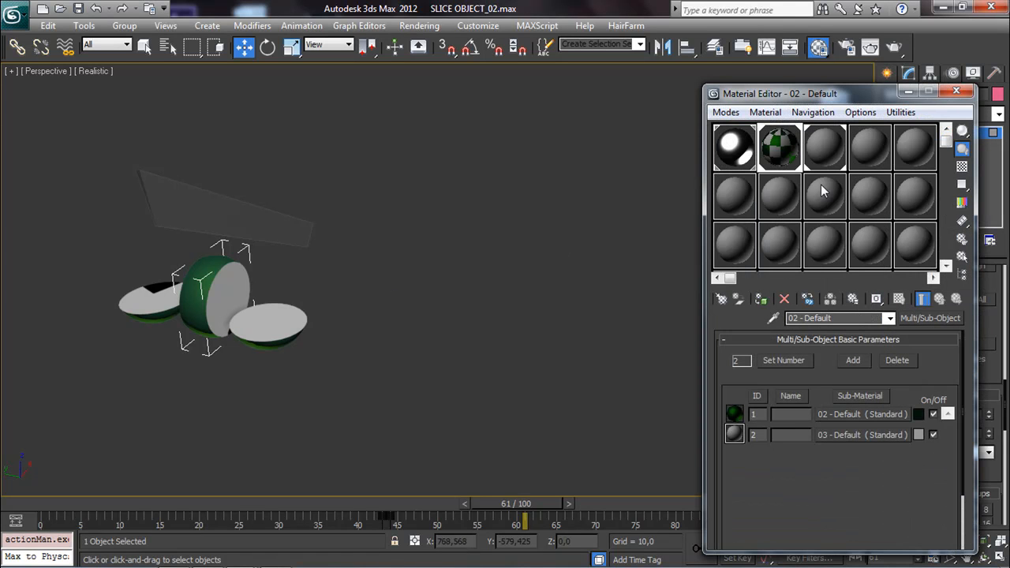
left_click(827, 146)
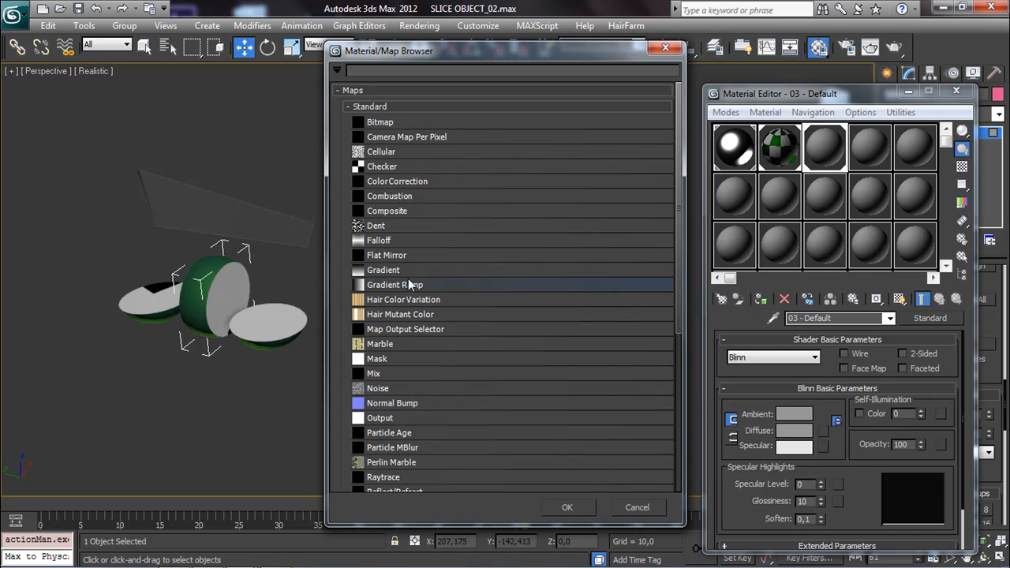
left_click(404, 284)
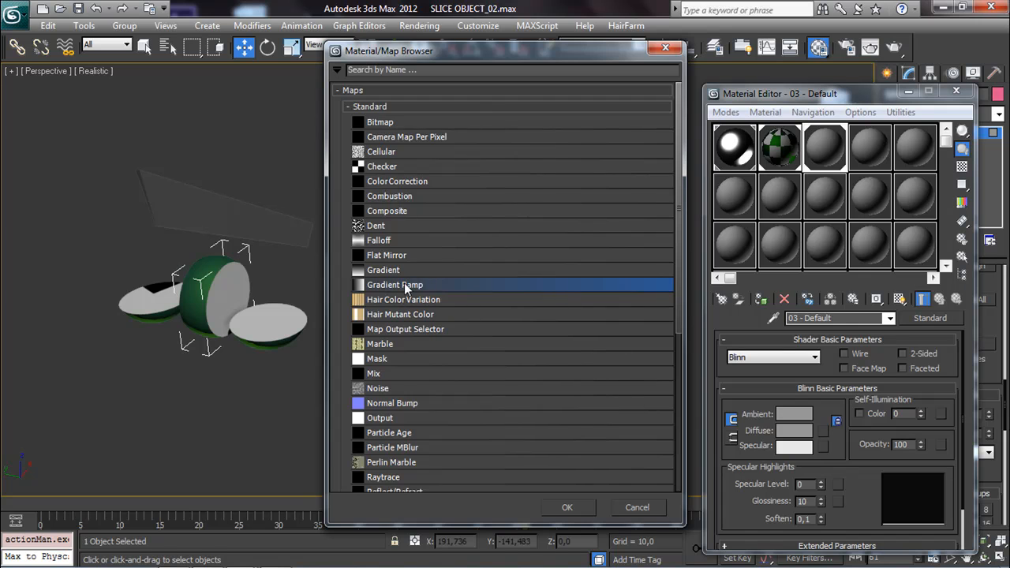
left_click(565, 507)
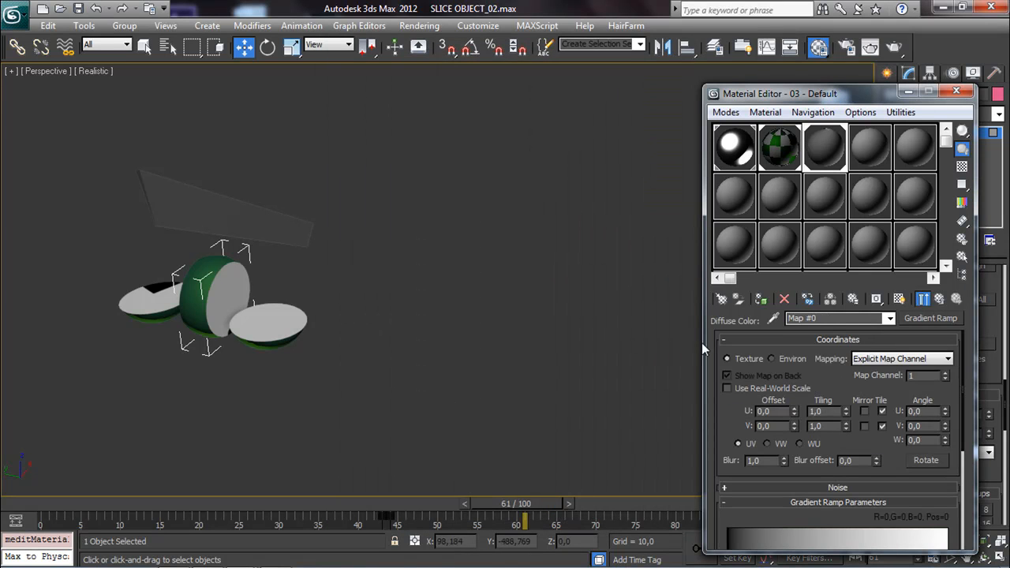
Change the gradient ramp's type to Radial and keep its first flag black.
left_click_drag(756, 93, 559, 23)
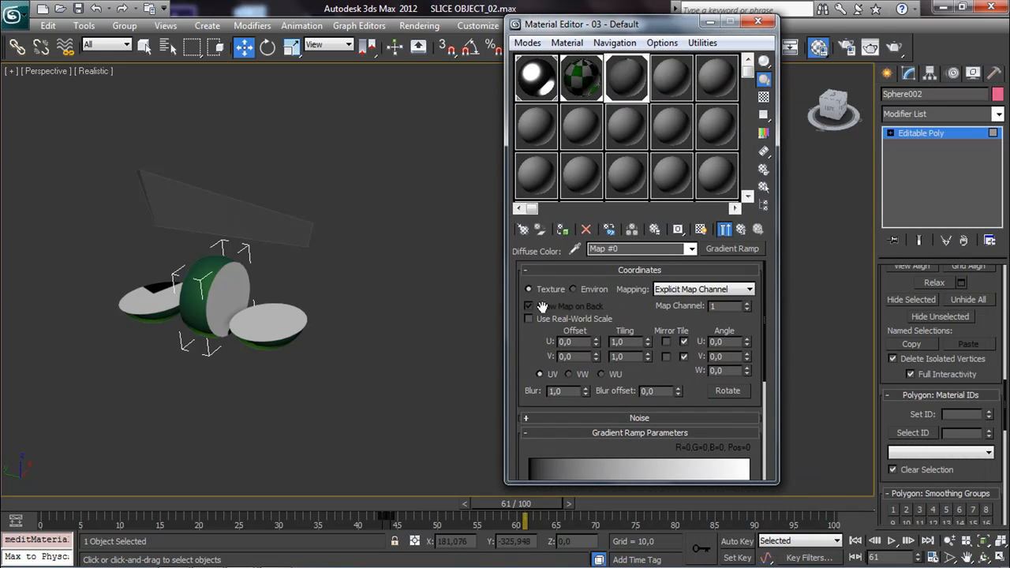
scroll(533, 335, "down", 3)
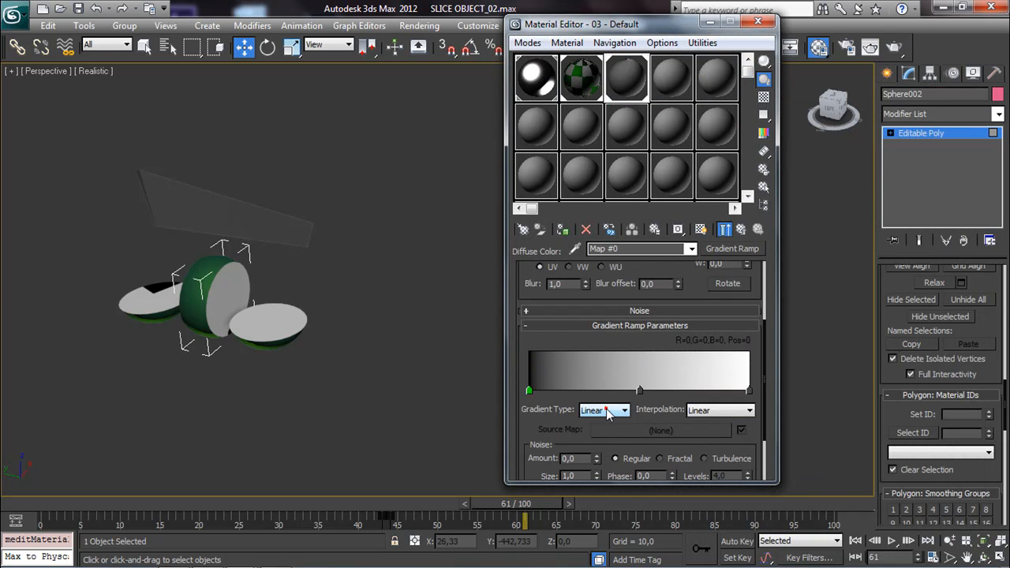
left_click(605, 410)
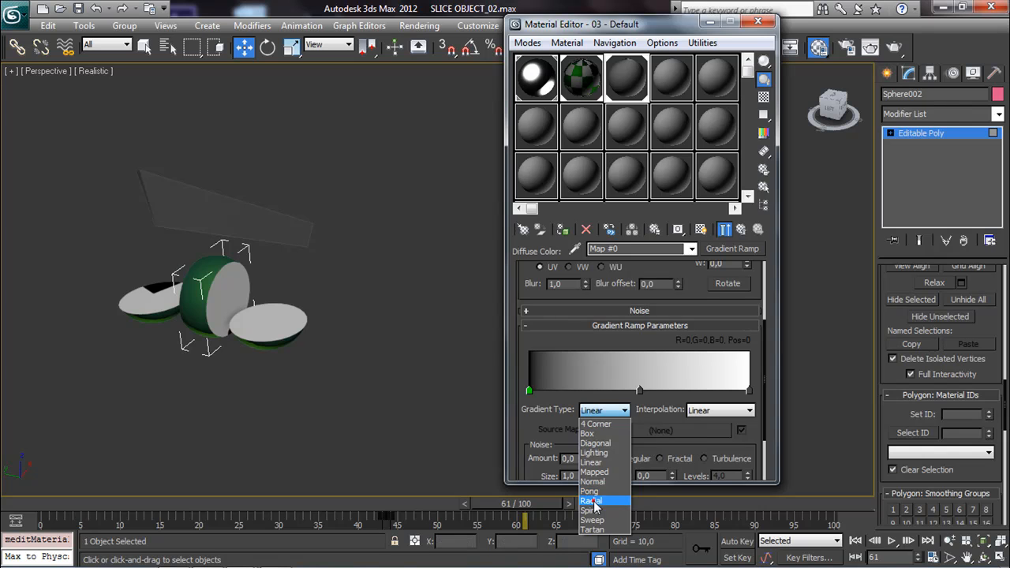
left_click(593, 502)
double_click(530, 391)
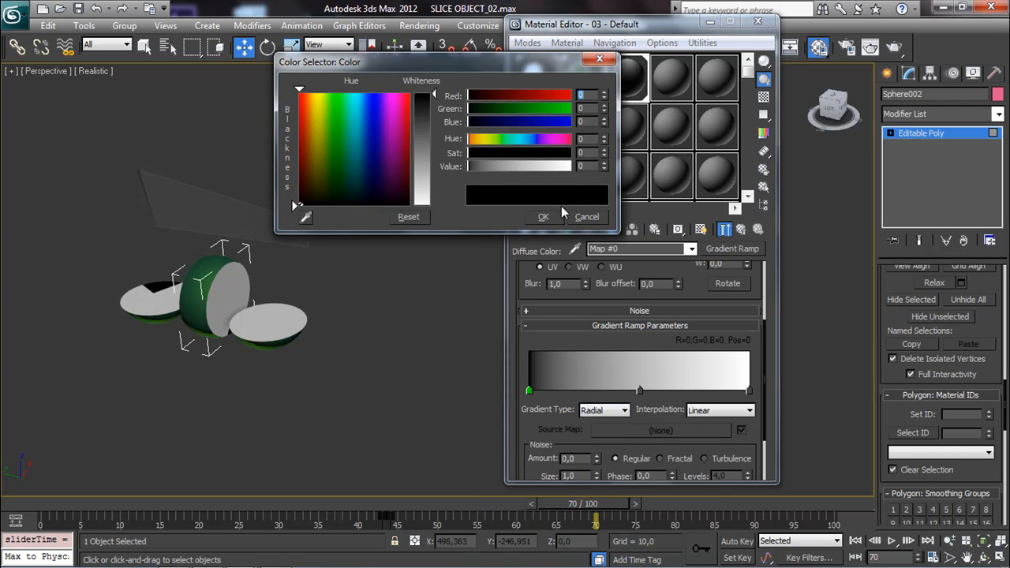
left_click(555, 215)
Display the gradient ramp map shaded in the viewport on the pieces' cut faces.
scroll(266, 299, "up", 10)
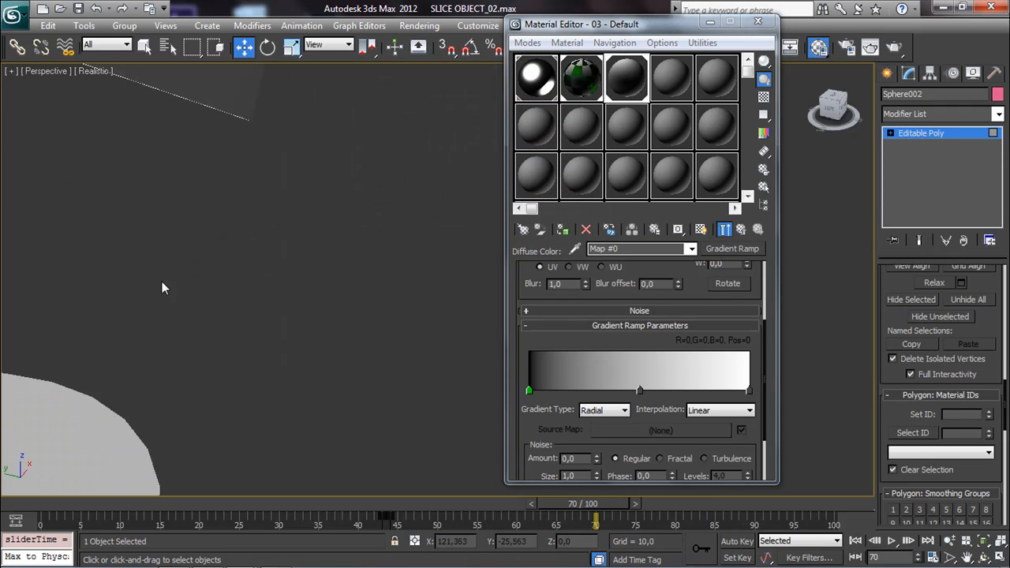
scroll(187, 285, "down", 10)
scroll(259, 263, "up", 5)
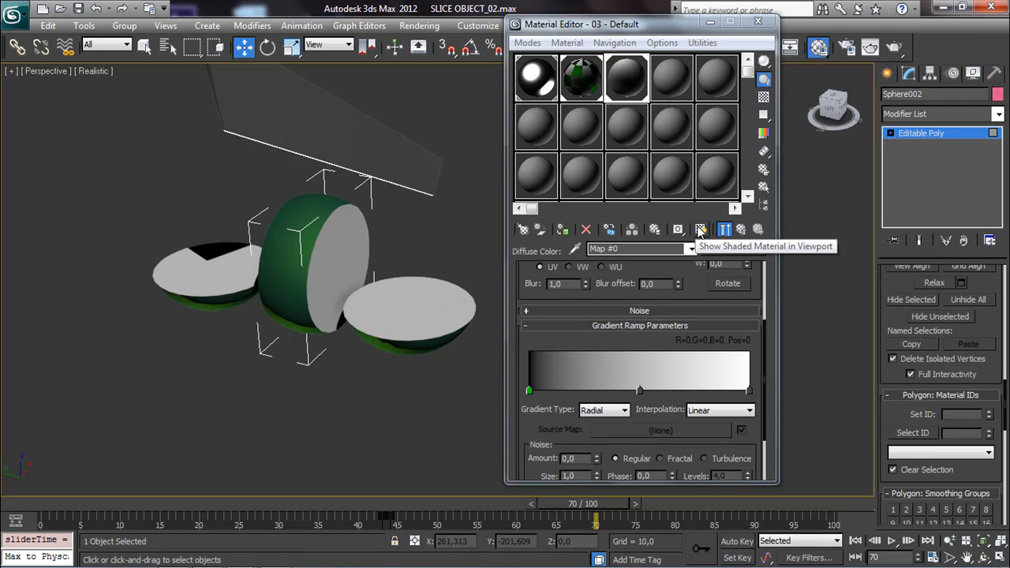
left_click(700, 229)
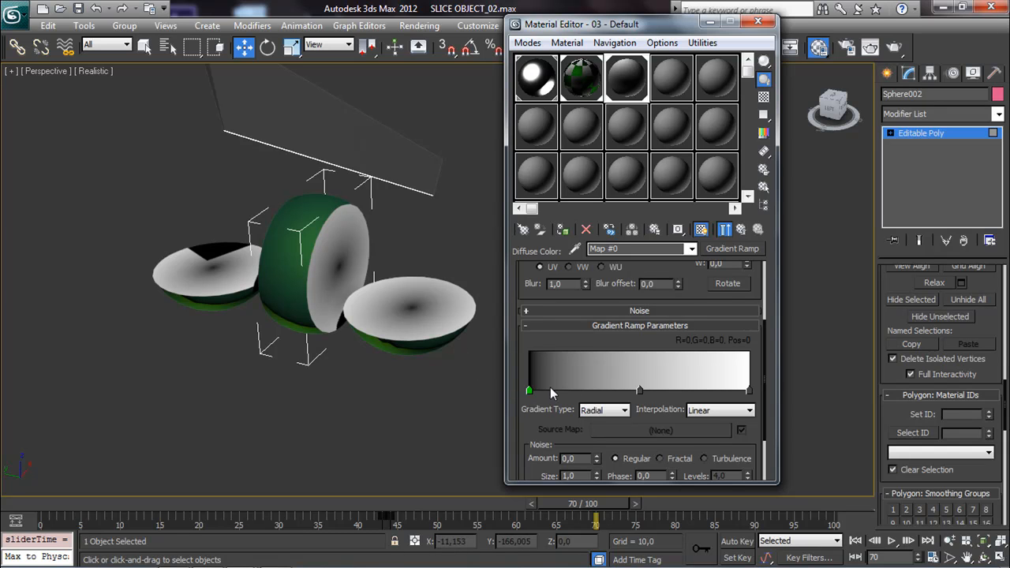
Set the gradient ramp's interpolation to Solid.
left_click(639, 389)
left_click(699, 411)
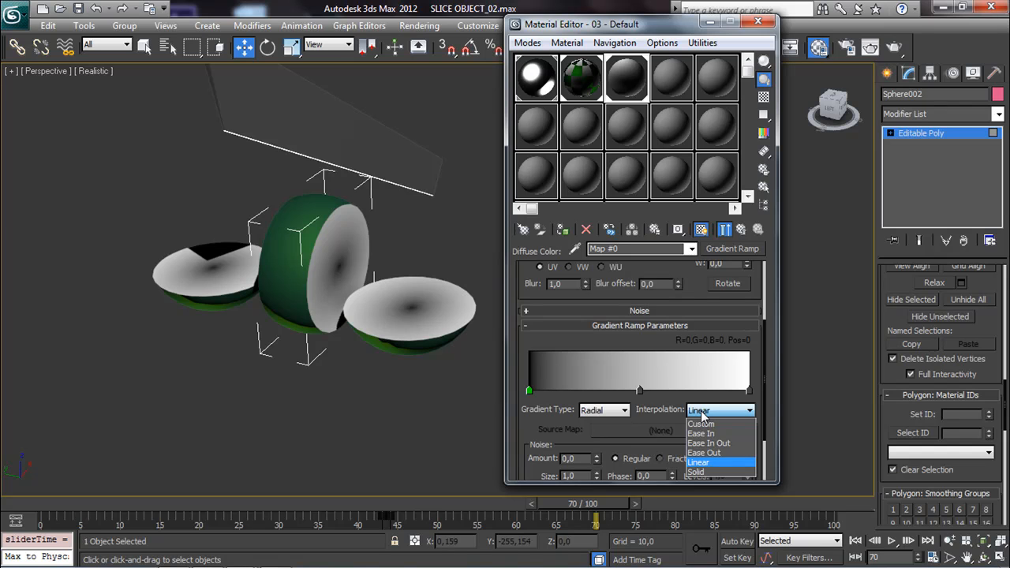
left_click(696, 472)
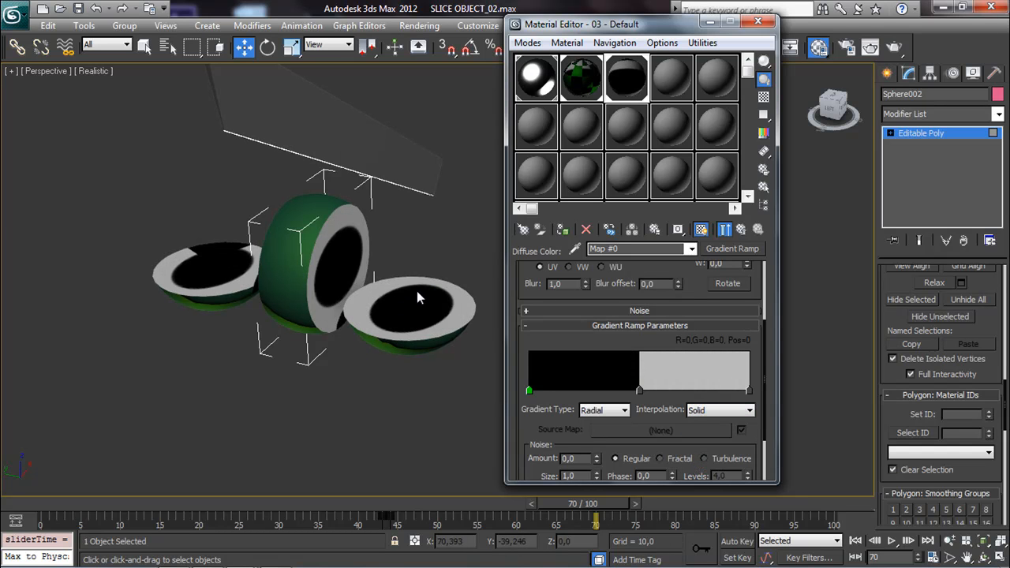
Raise the gradient ramp's U tiling to 1.3.
left_click_drag(529, 272, 526, 330)
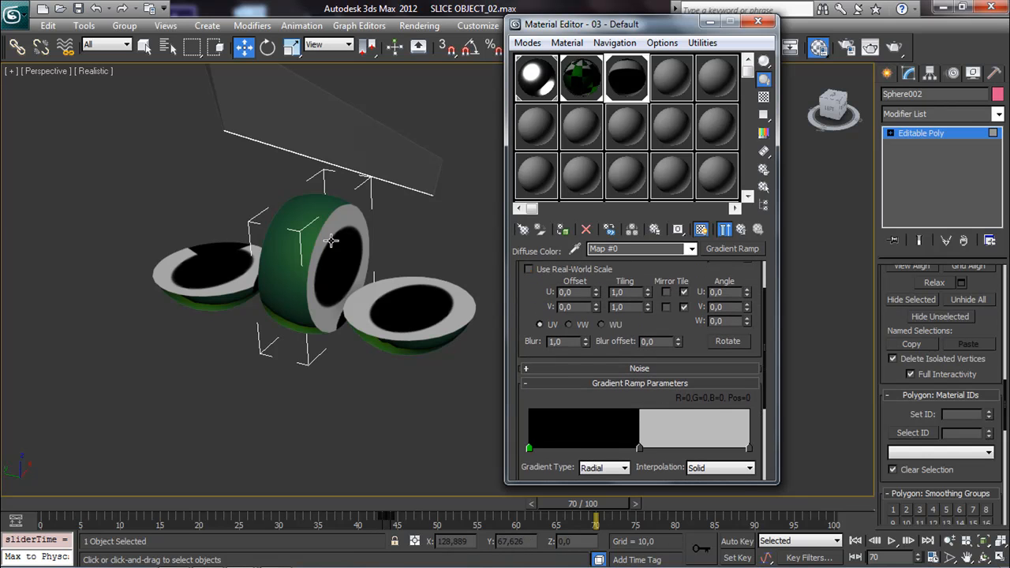
scroll(539, 303, "up", 1)
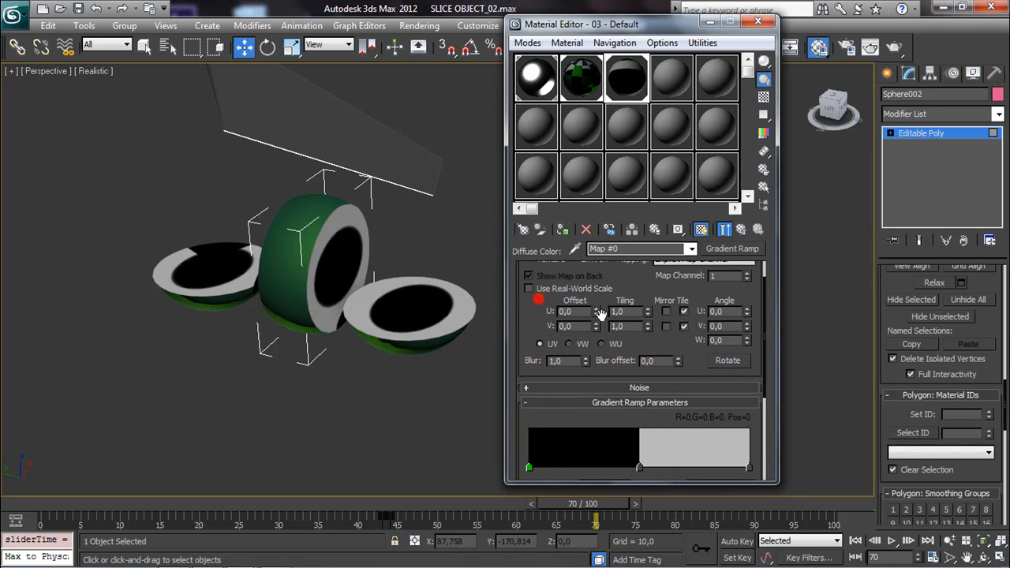
left_click(647, 310)
left_click(647, 310)
left_click(648, 310)
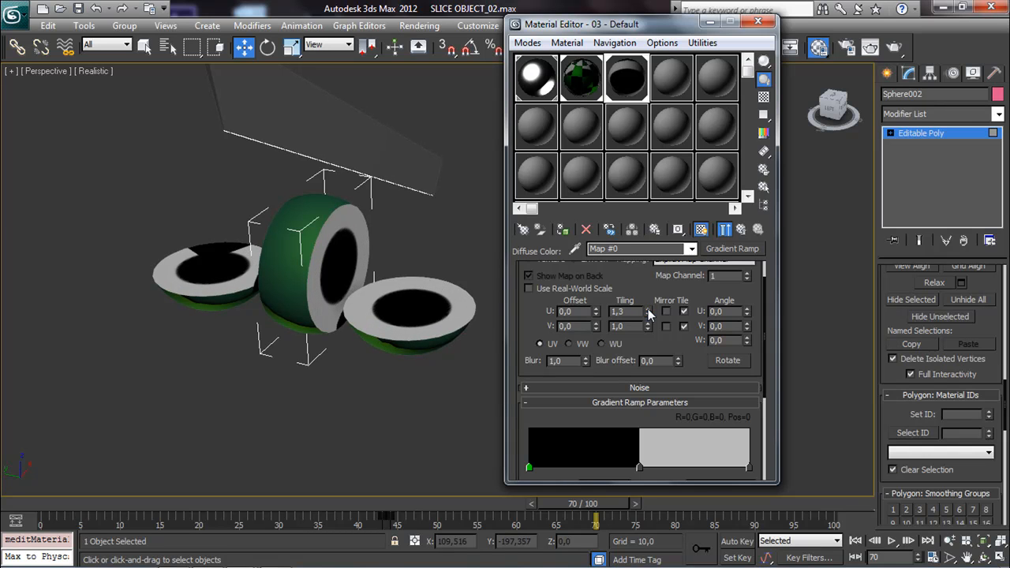
Recolor the gradient ramp's first flag dark green with RGB 3, 37, 0.
middle_click_drag(404, 289, 300, 296)
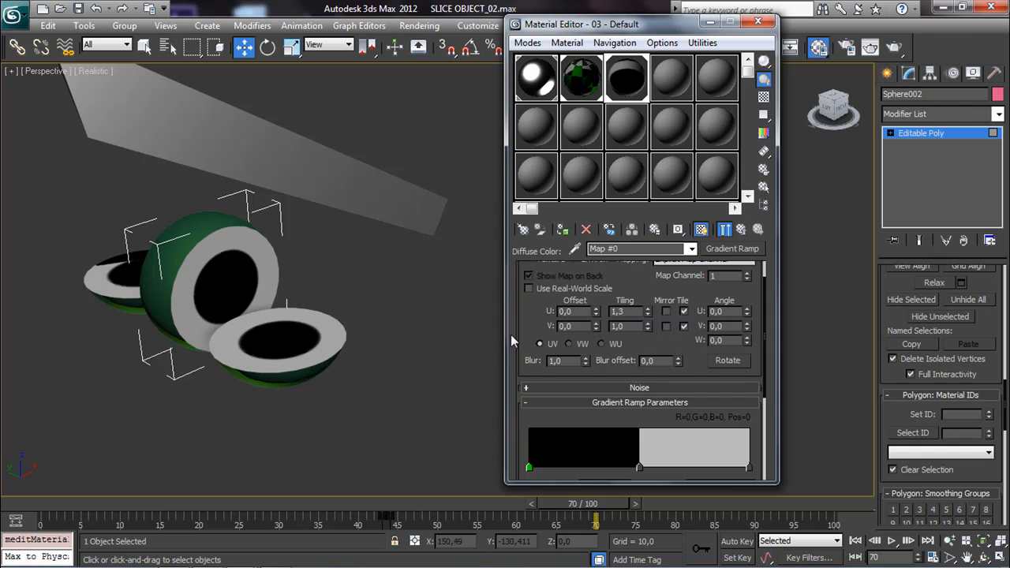
double_click(529, 467)
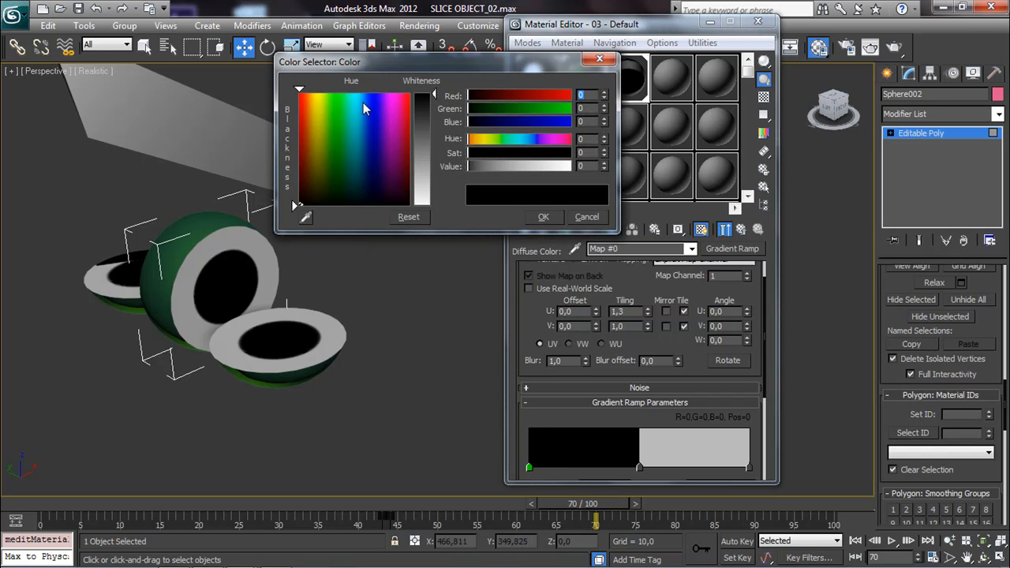
left_click(338, 149)
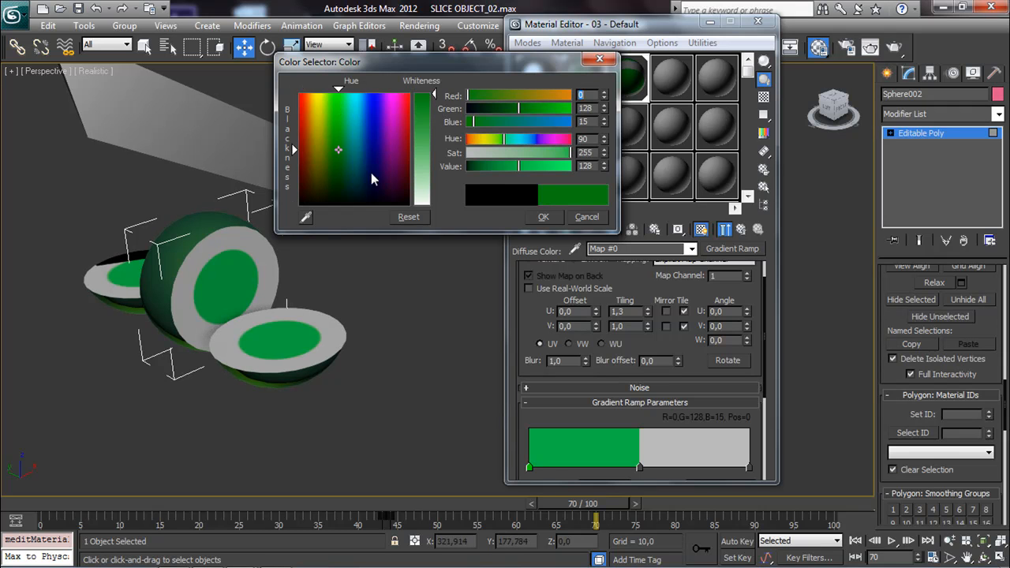
left_click_drag(337, 193, 335, 188)
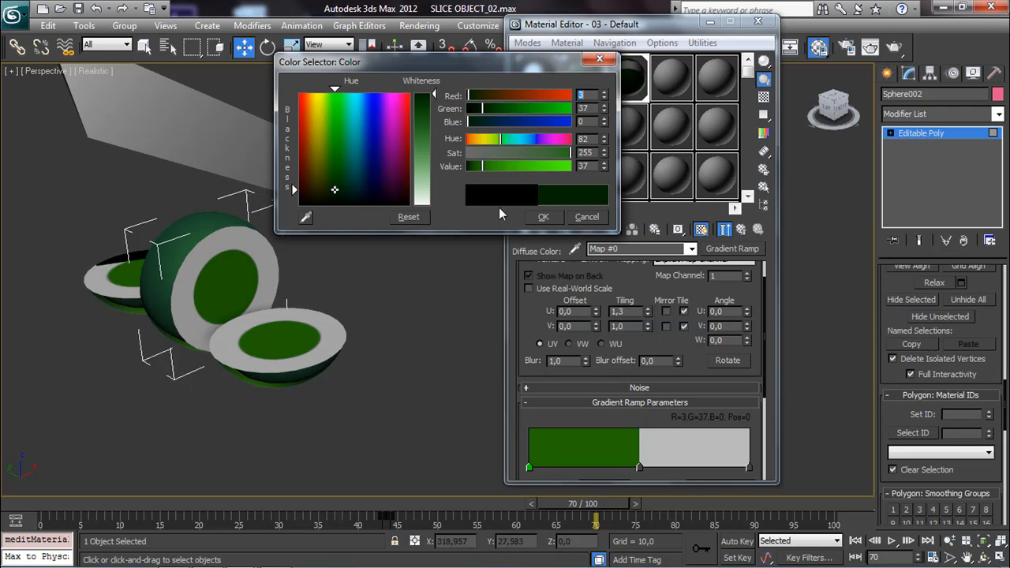
Move the gradient ramp's middle flag to position 36, add another flag just after it, and color the flag at 36 violet-blue, RGB 69, 0, 245.
left_click_drag(640, 467, 609, 472)
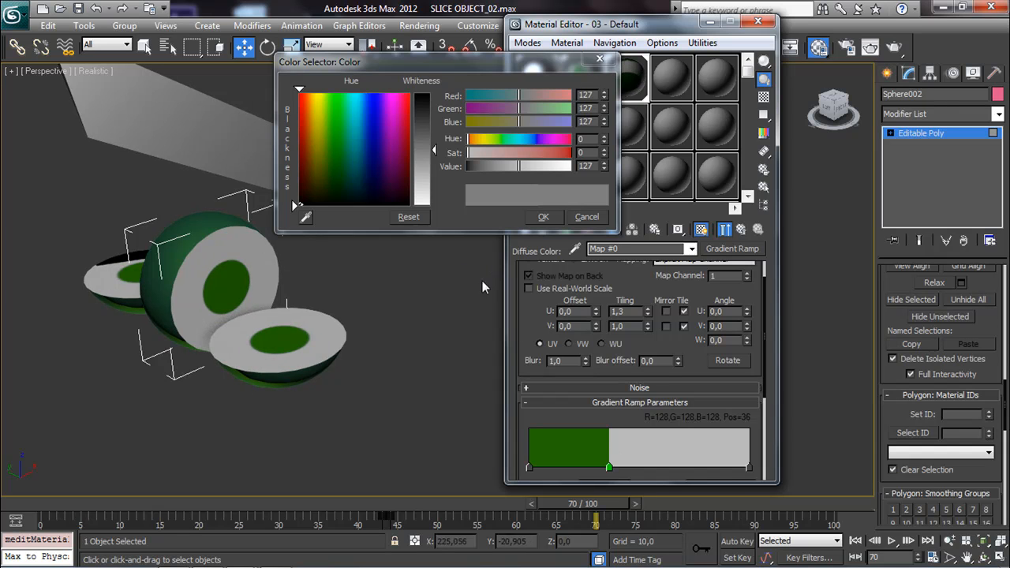
left_click(633, 468)
left_click(609, 468)
left_click(330, 97)
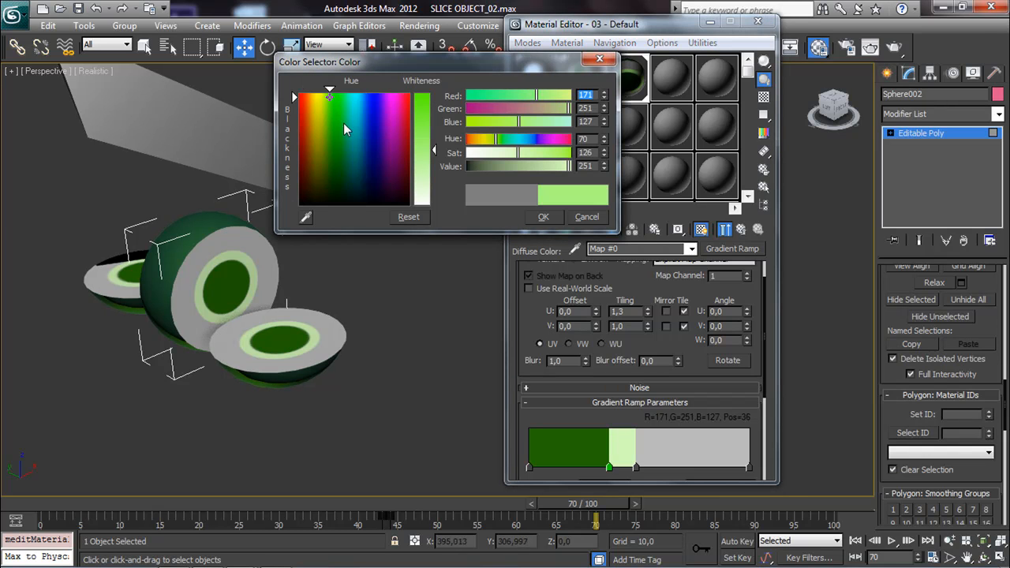
left_click(322, 105)
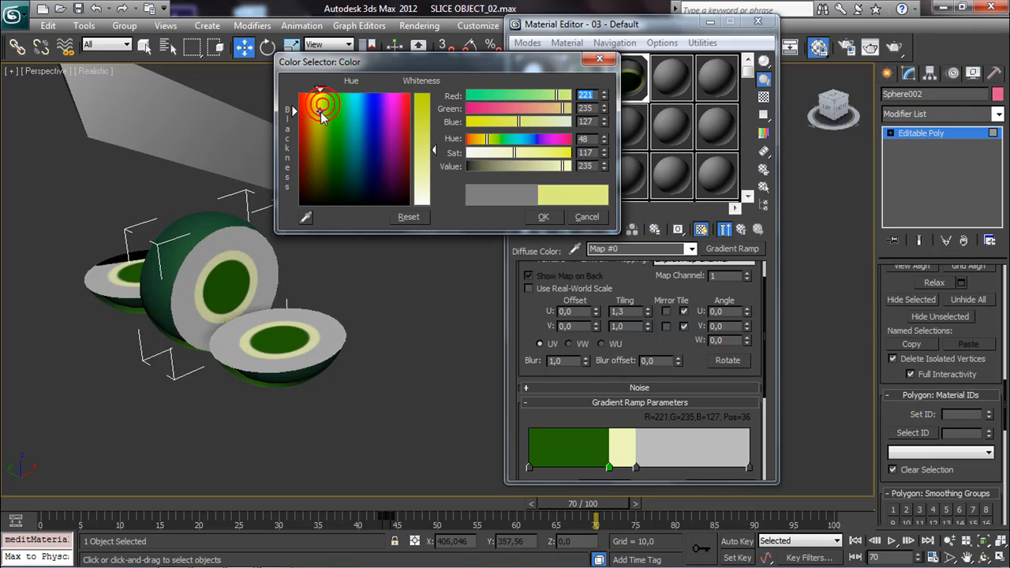
left_click(340, 133)
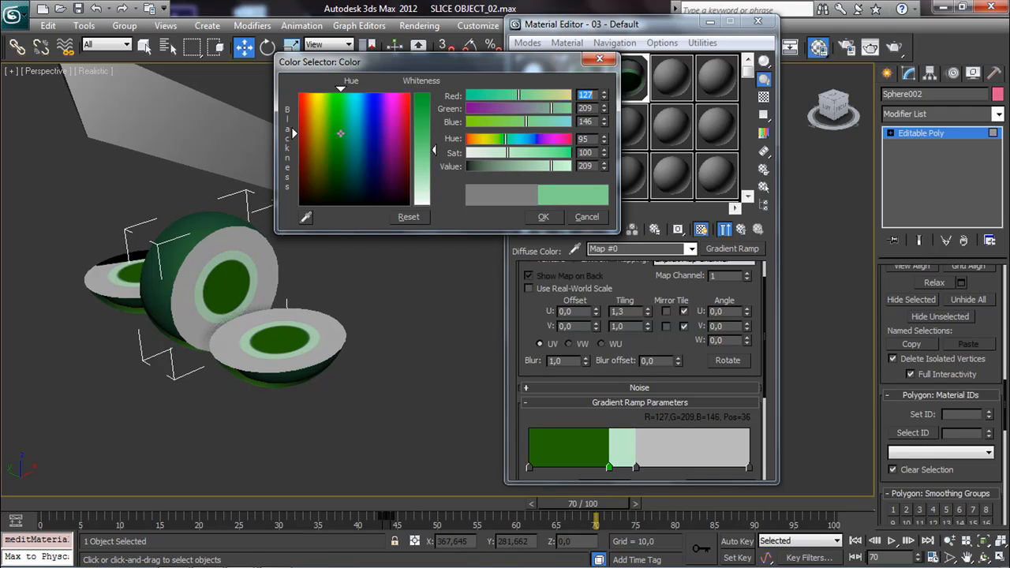
left_click_drag(372, 108, 430, 95)
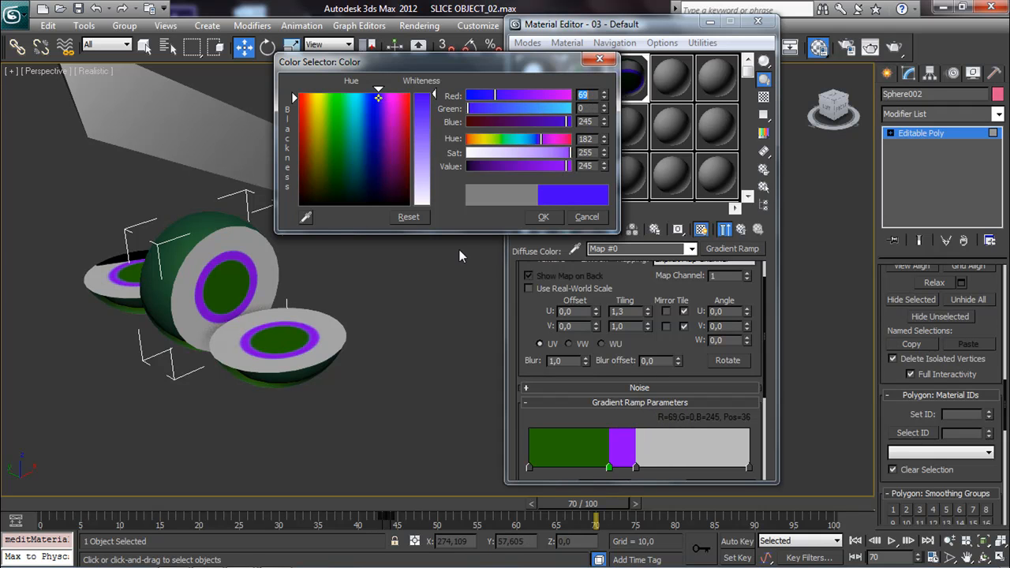
Move the added gray flag further toward the ramp's outer end and color it blue with RGB 30, 0, 255.
left_click_drag(636, 469, 659, 469)
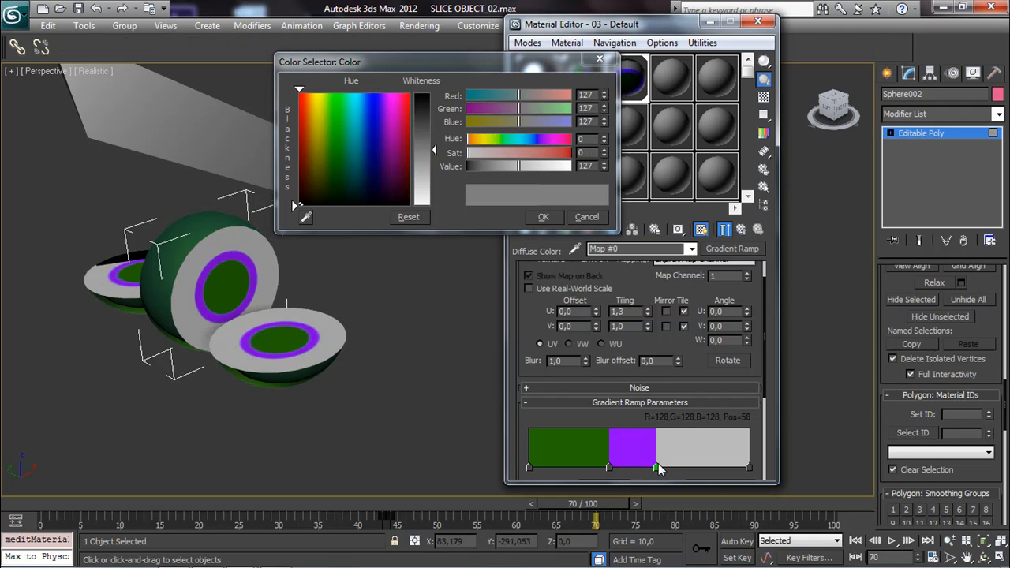
mouse_move(384, 139)
left_mouse_down()
mouse_move(376, 97)
mouse_move(422, 95)
left_mouse_up()
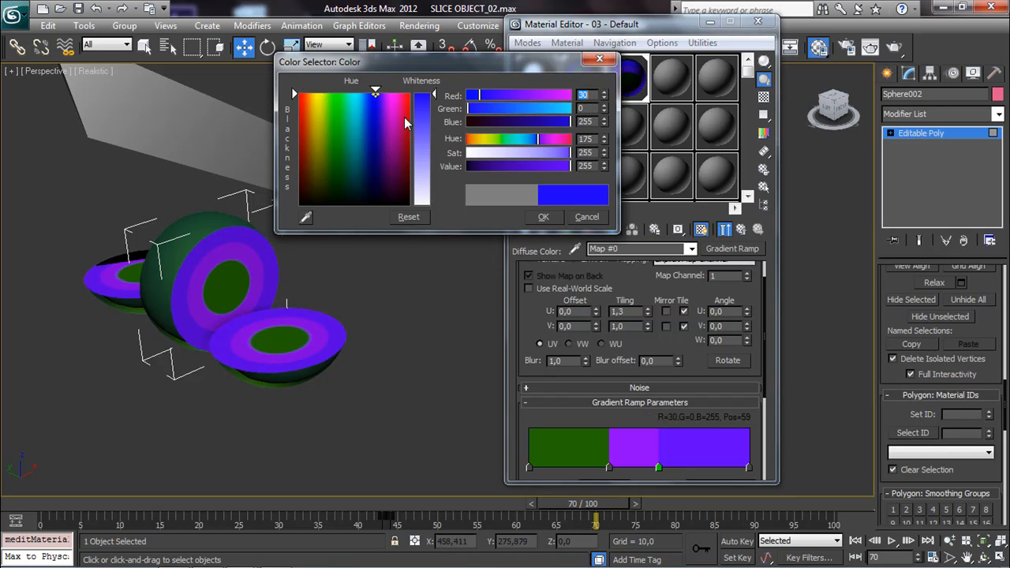
left_click(659, 469)
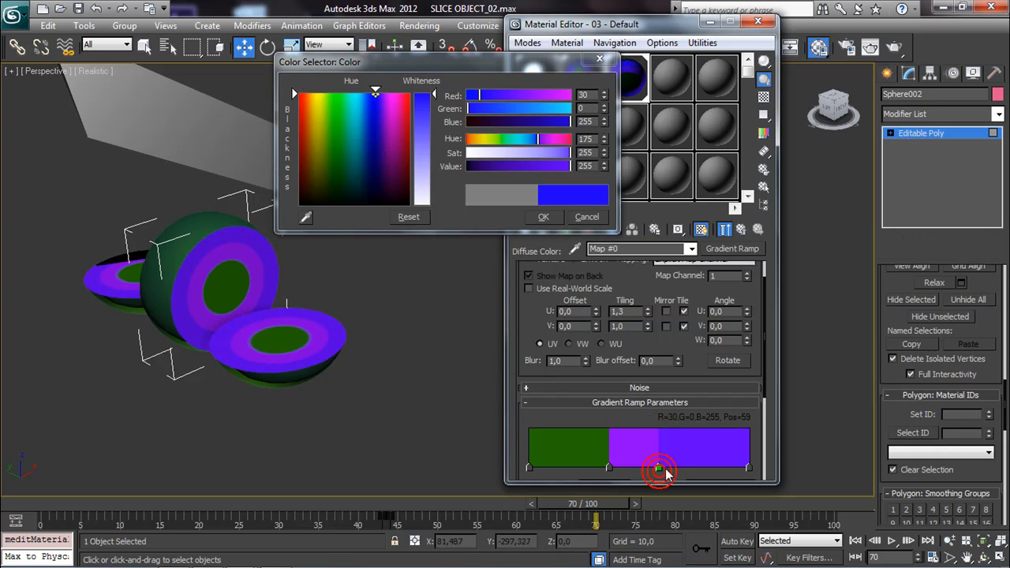
Add a flag beyond the blue one, color it light green with RGB 164, 255, 91, and place it at position 78.
left_click(720, 466)
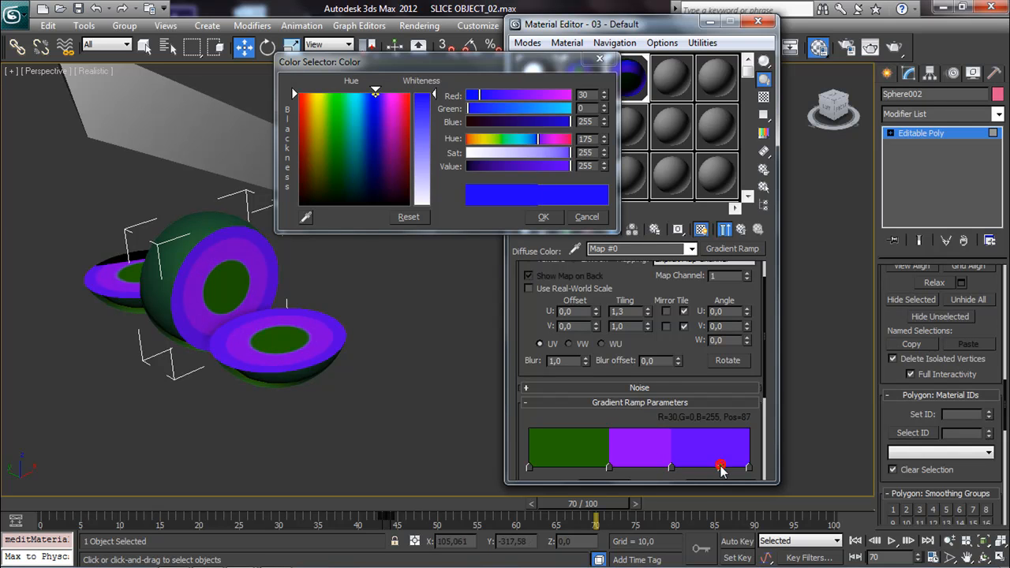
left_click(328, 94)
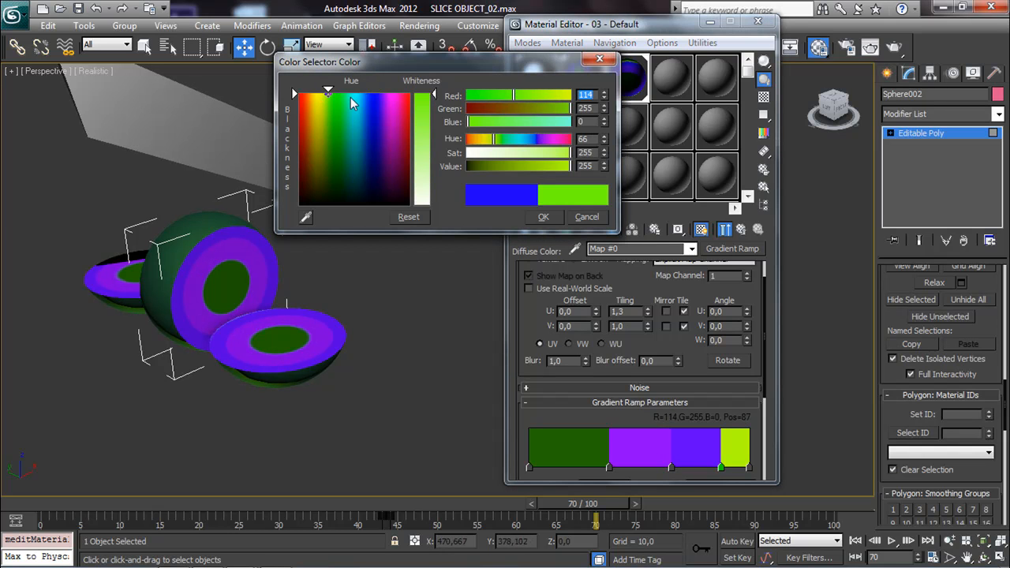
left_click_drag(430, 137, 429, 132)
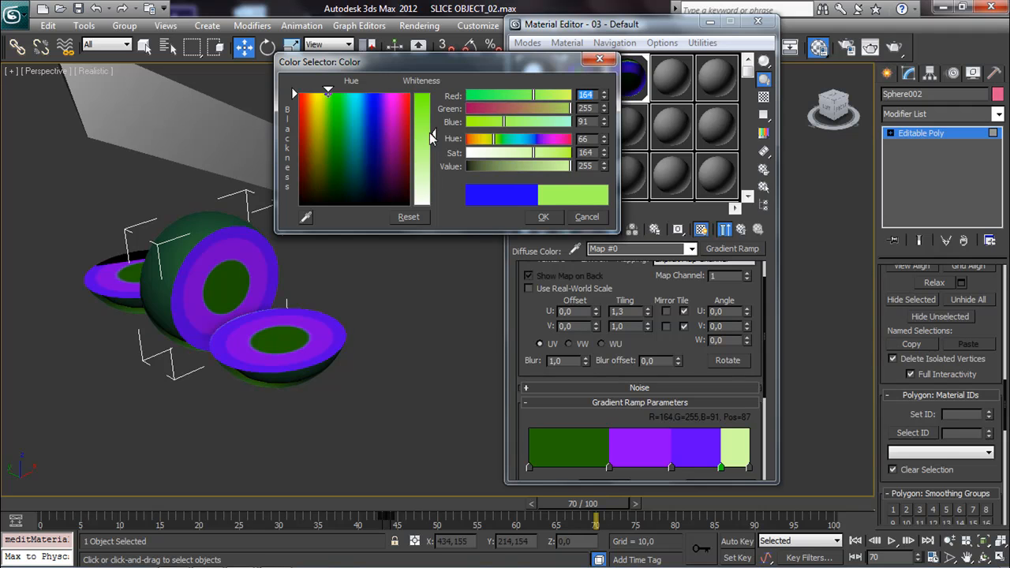
left_click_drag(716, 469, 700, 470)
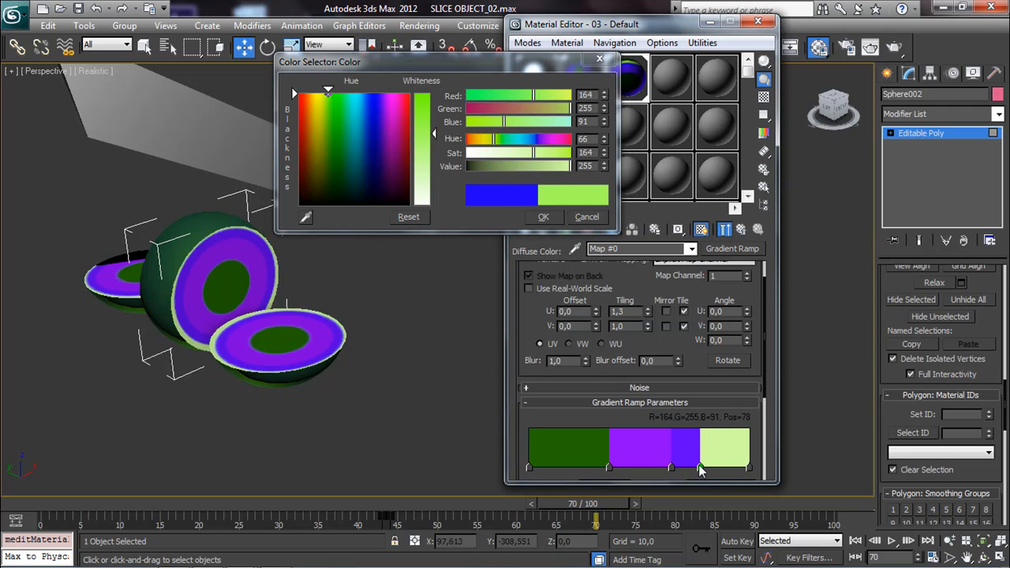
left_click(540, 216)
Set the gradient ramp's V offset to -0.02, with the U offset reset to 0.0.
middle_click_drag(232, 297, 348, 353, "alt")
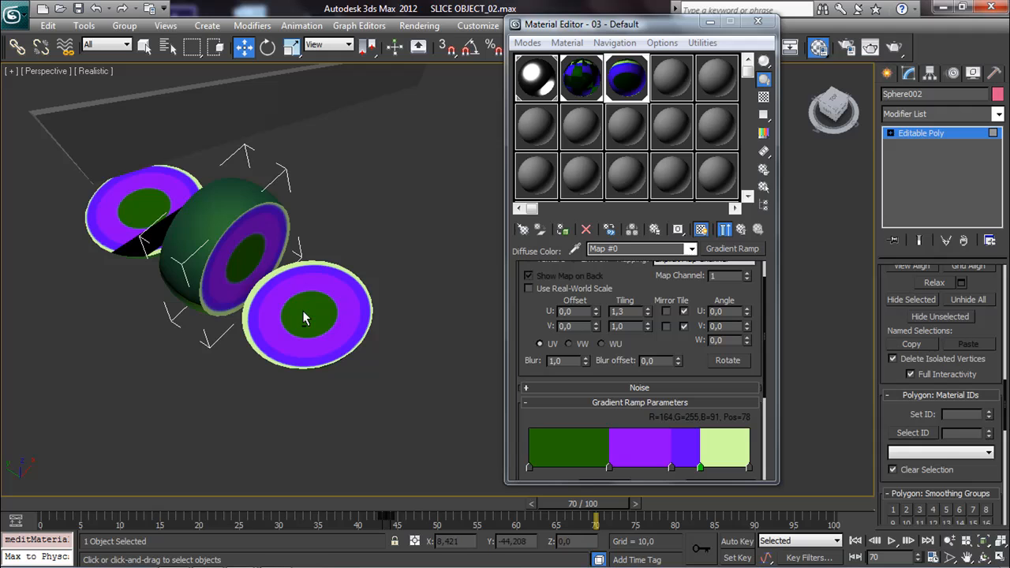
left_click(597, 312)
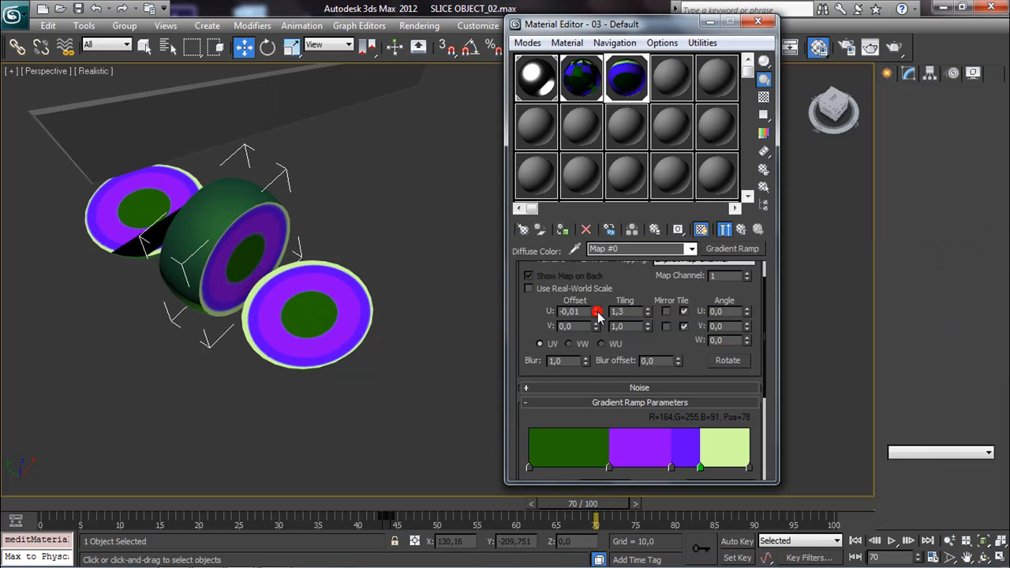
left_click(597, 312)
right_click(598, 312)
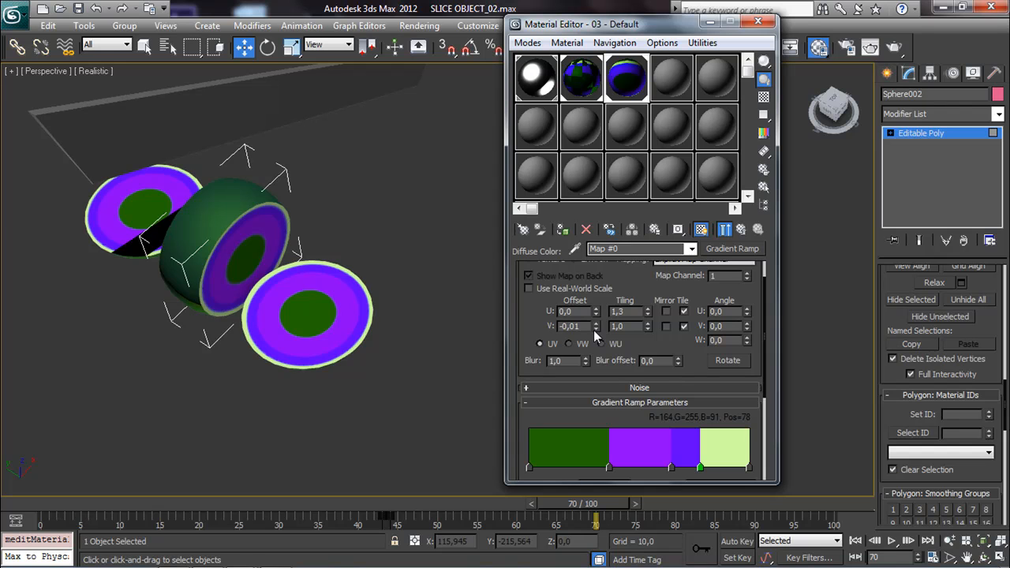
left_click(594, 329)
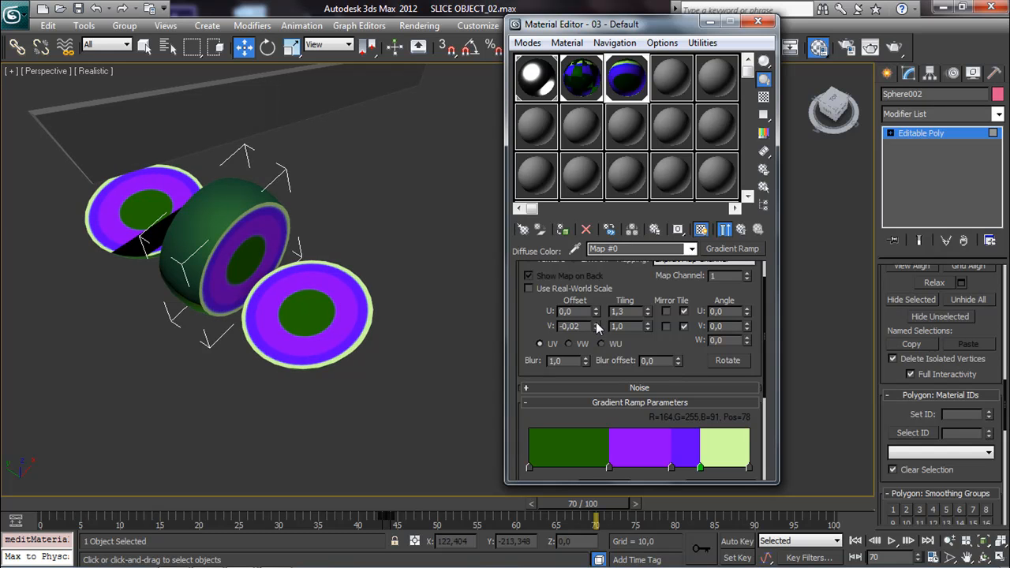
Move the violet flag to position 30 and recolor it light green with RGB 96, 250, 84.
middle_click_drag(313, 303, 381, 314, "alt")
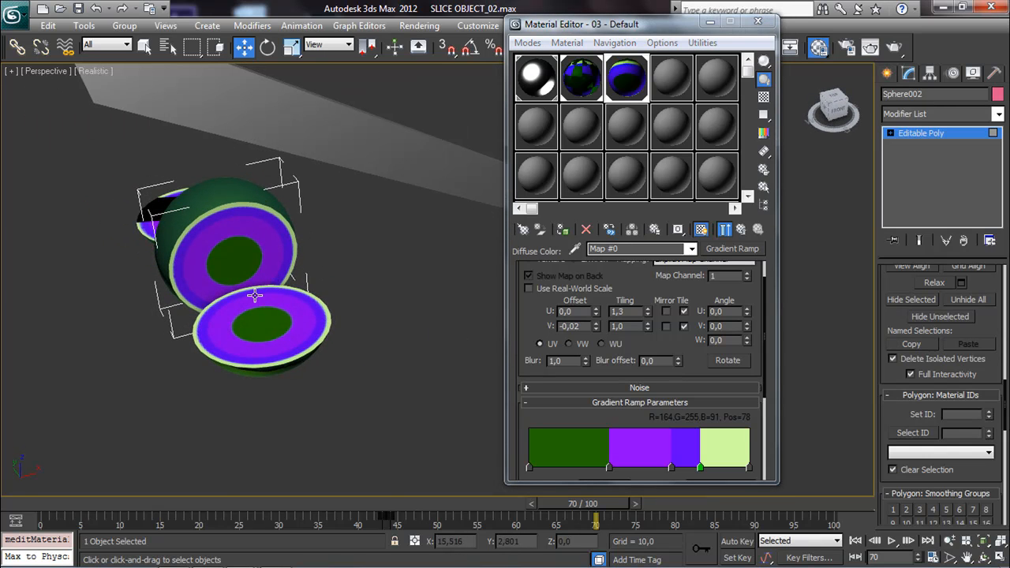
scroll(254, 296, "up", 5)
scroll(440, 289, "down", 5)
middle_click_drag(254, 295, 430, 280)
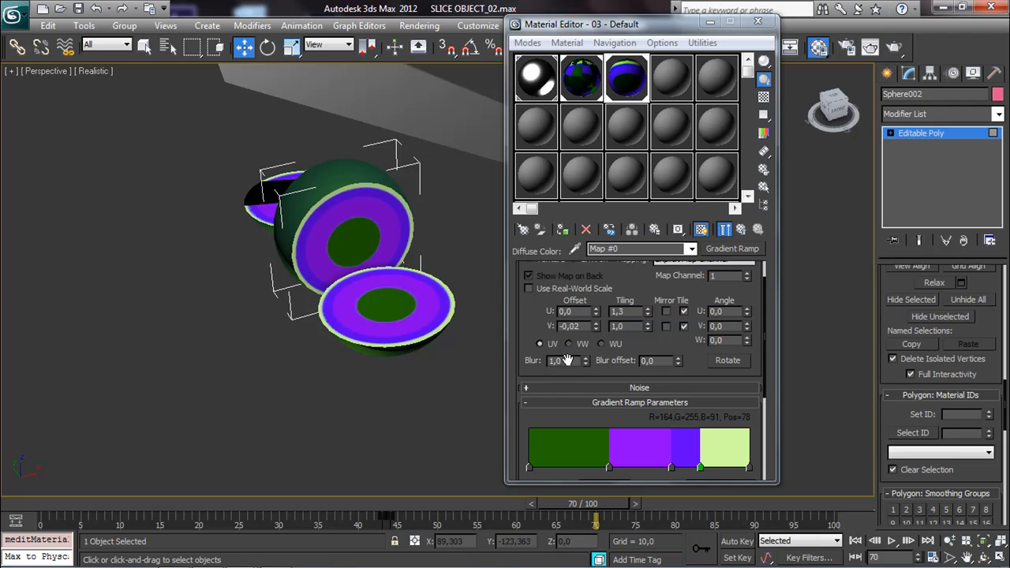
left_click(607, 468)
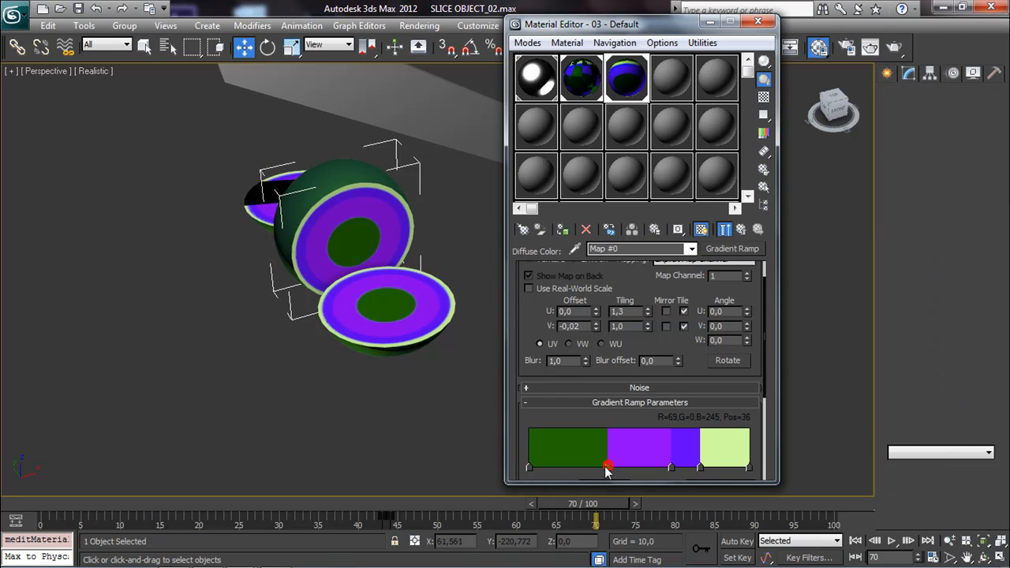
left_click_drag(607, 467, 593, 467)
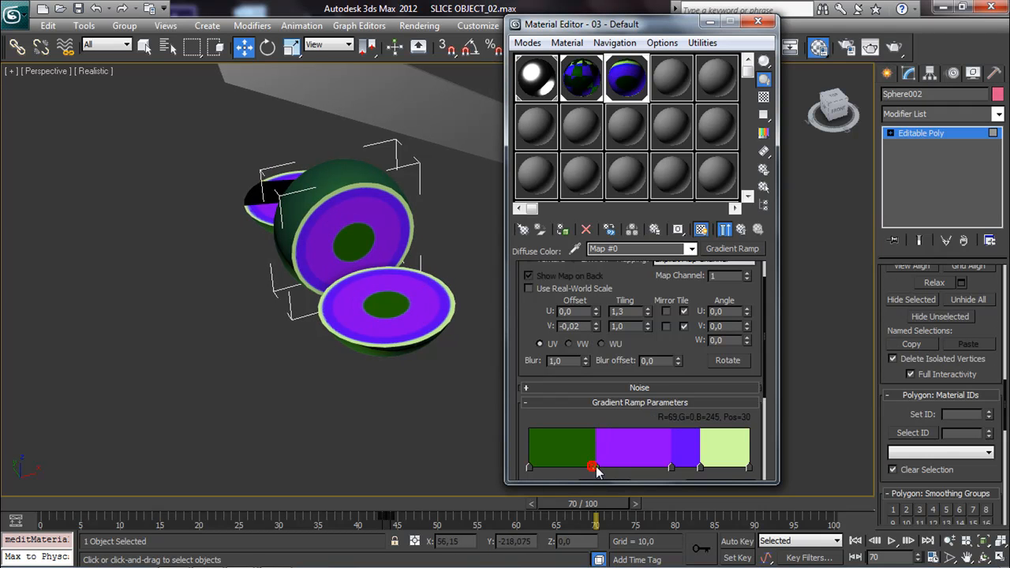
double_click(596, 468)
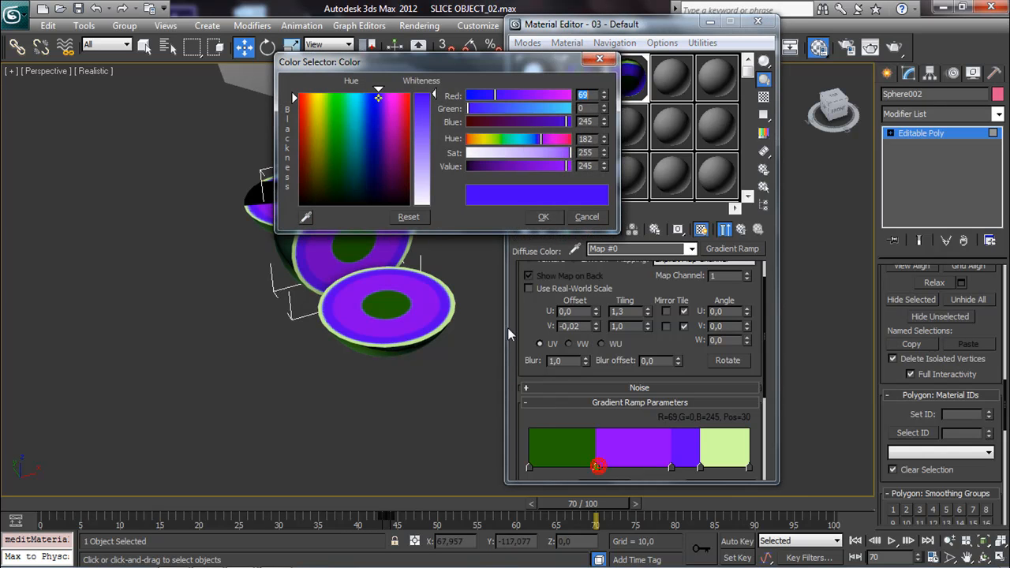
left_click(430, 131)
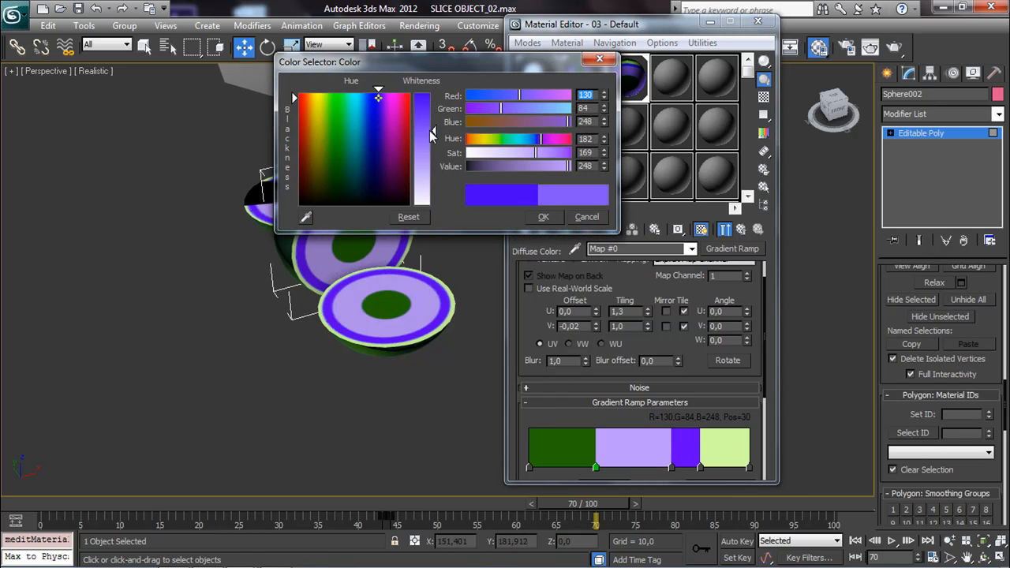
left_click(334, 96)
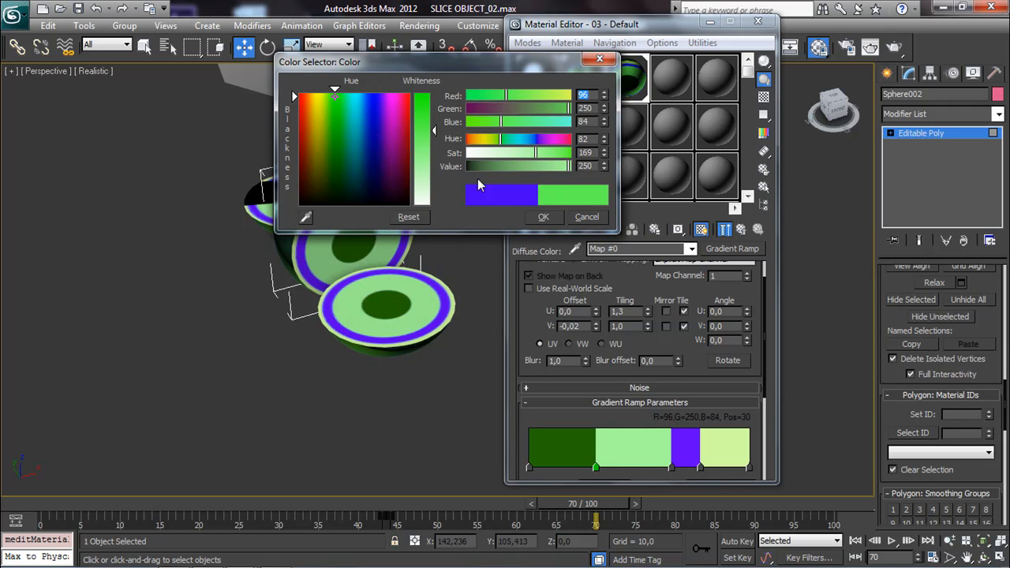
left_click(543, 217)
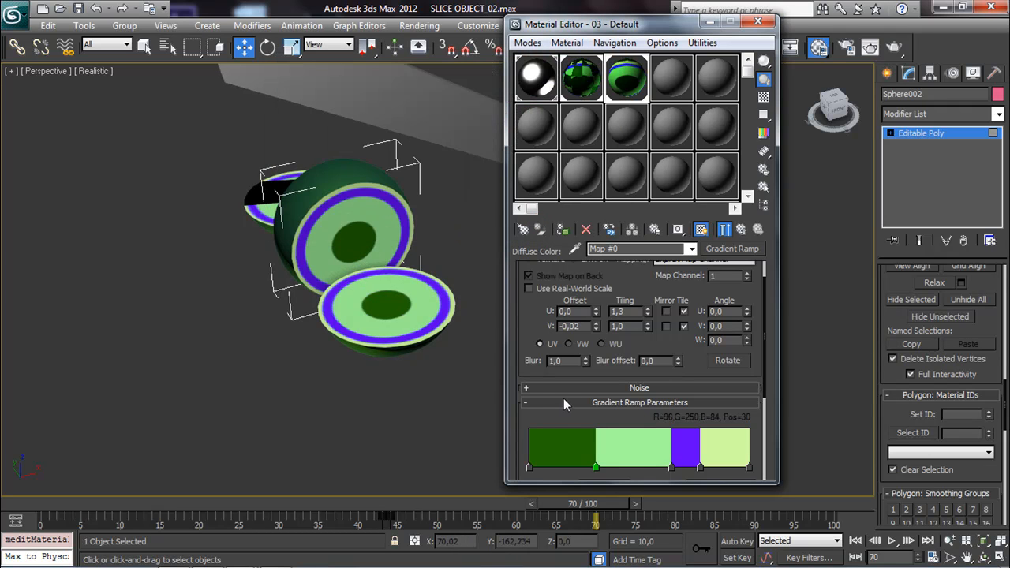
Set the gradient ramp's noise amount to 0.06 to roughen the ring edges.
left_click_drag(535, 345, 522, 284)
left_click_drag(522, 434, 528, 379)
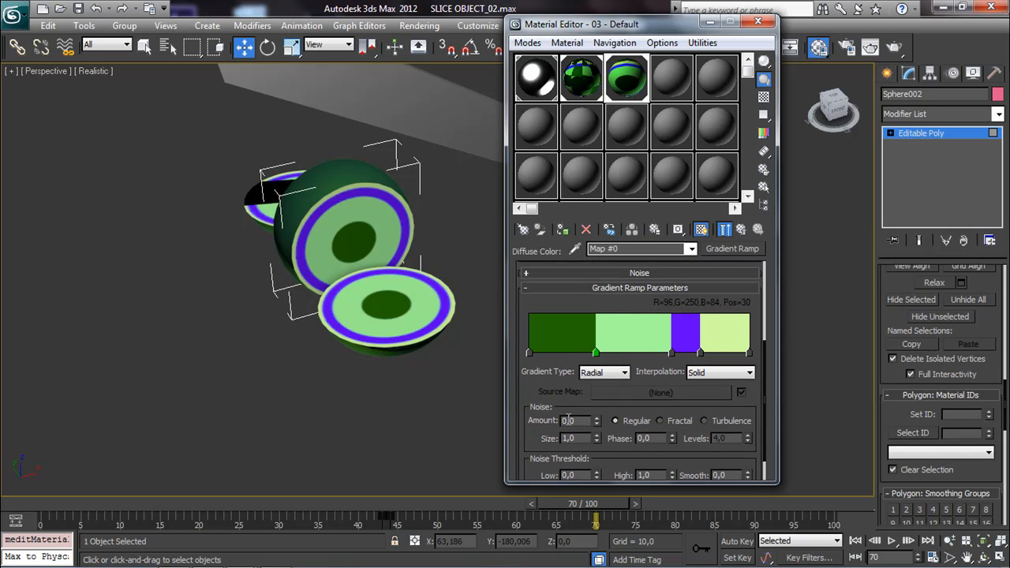
left_click_drag(597, 419, 598, 397)
left_click(597, 424)
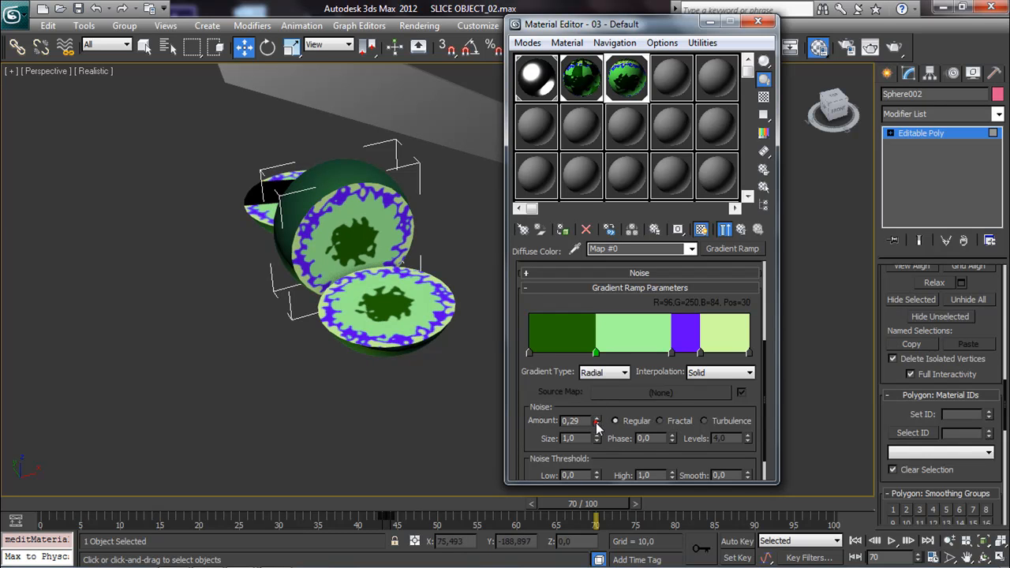
left_click(596, 425)
left_click_drag(597, 430, 597, 432)
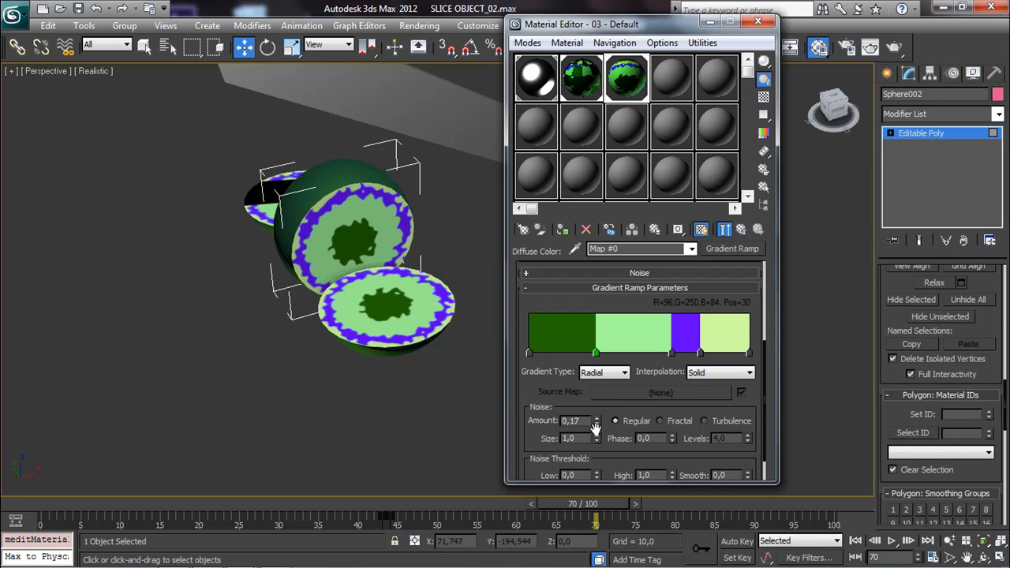
left_click(597, 424)
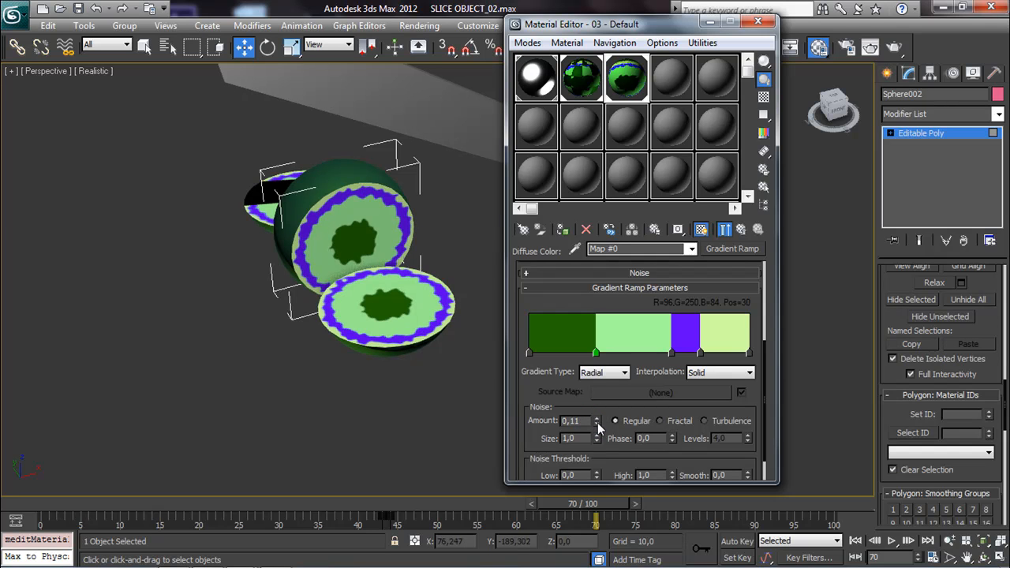
left_click_drag(596, 424, 598, 431)
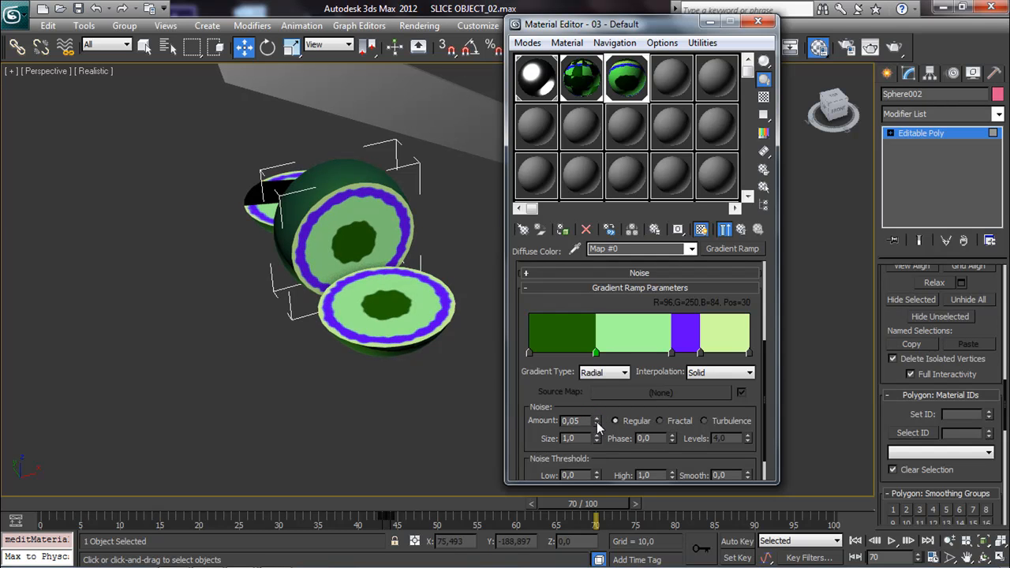
left_click(597, 419)
Move the blue flag inward to position 39 to widen the blue ring.
left_click_drag(543, 440, 567, 371)
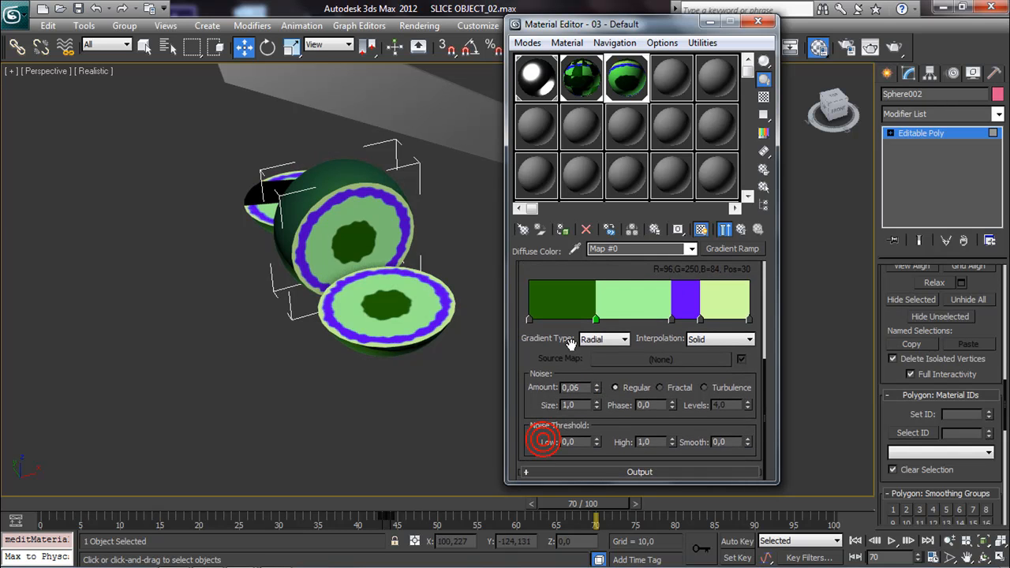
left_click_drag(671, 321, 615, 321)
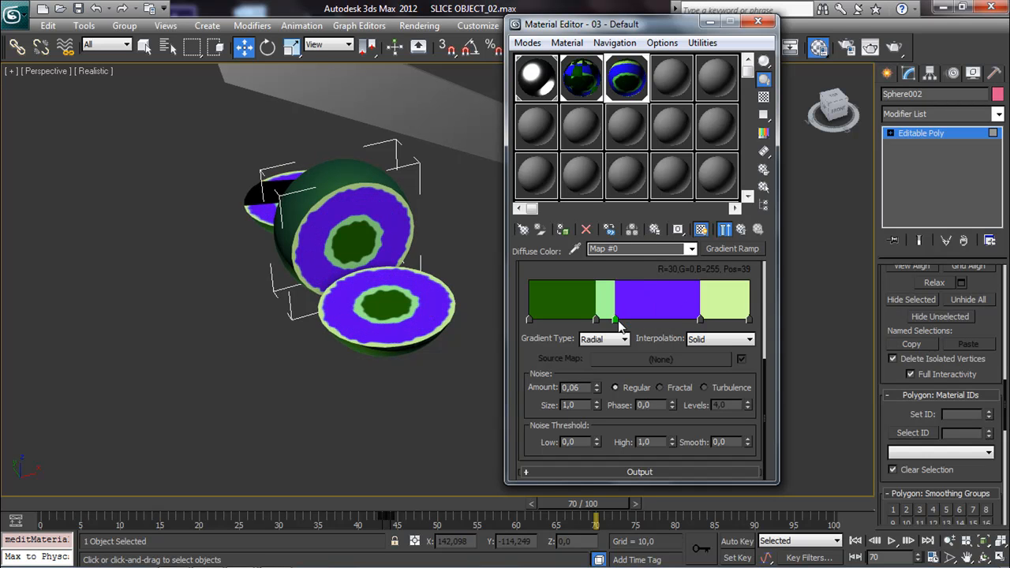
Move the blue flag inward to position 34 and add another flag in the dark green band near the ramp's start.
left_click_drag(618, 320, 608, 324)
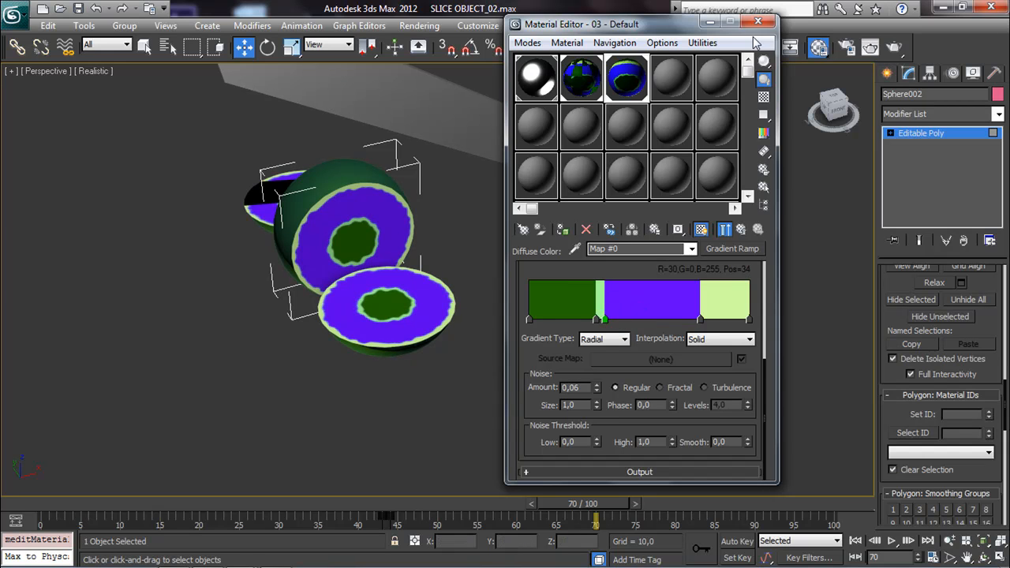
left_click(528, 319)
left_click_drag(529, 320, 545, 320)
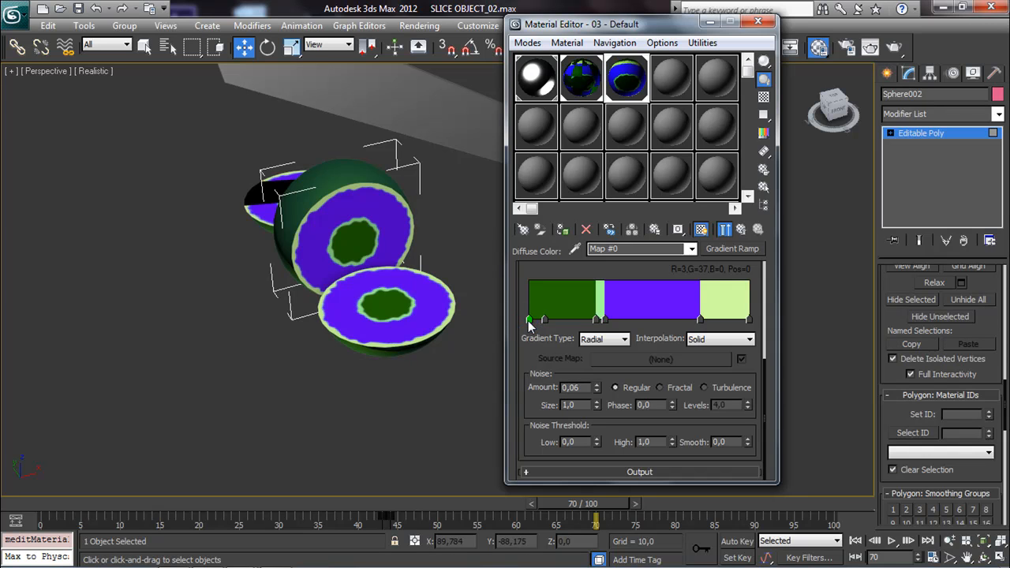
Recolor the gradient ramp's flag at position 0 very dark brown with RGB 16, 8, 8.
double_click(528, 319)
left_click_drag(422, 112, 423, 97)
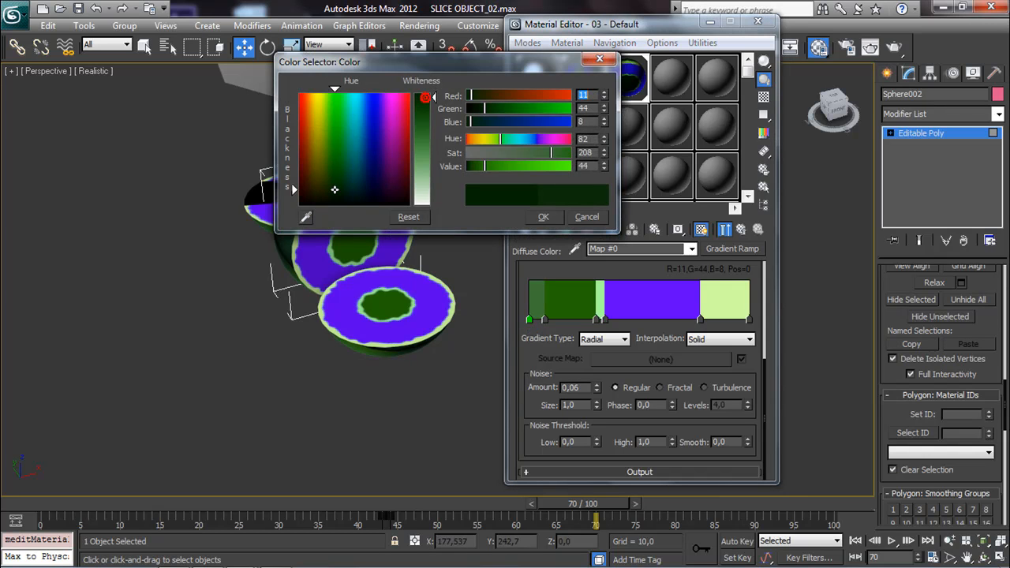
left_click_drag(386, 201, 409, 202)
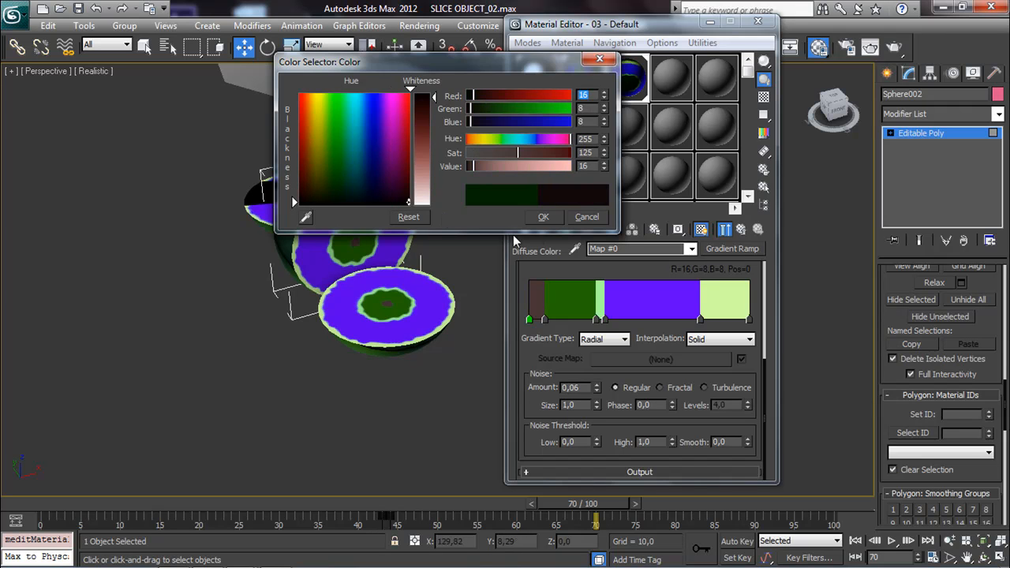
left_click(543, 217)
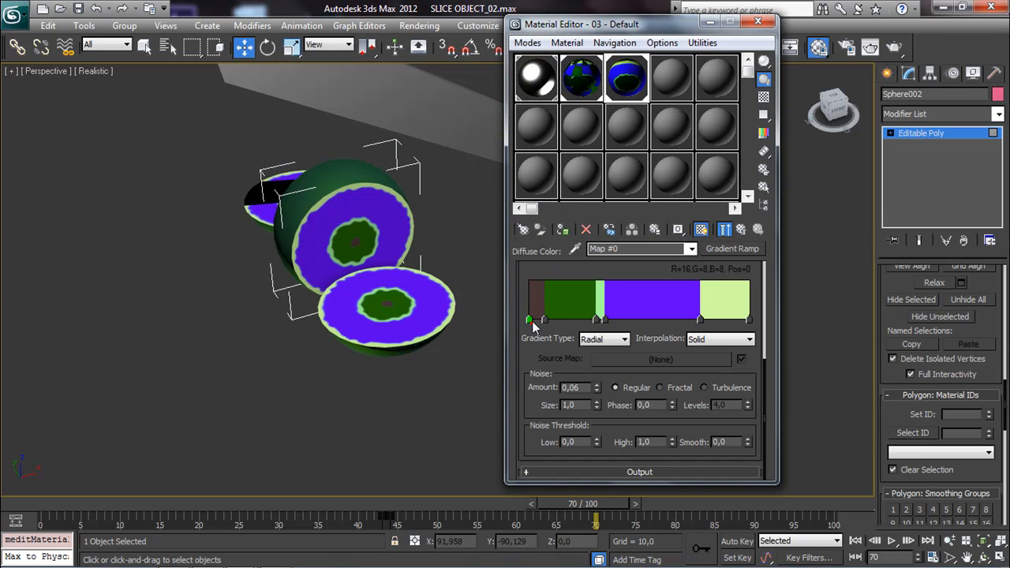
Recolor the flag at position 0 dark teal with RGB 0, 15, 10.
double_click(531, 320)
mouse_move(326, 202)
left_mouse_down()
mouse_move(359, 197)
mouse_move(348, 201)
left_mouse_up()
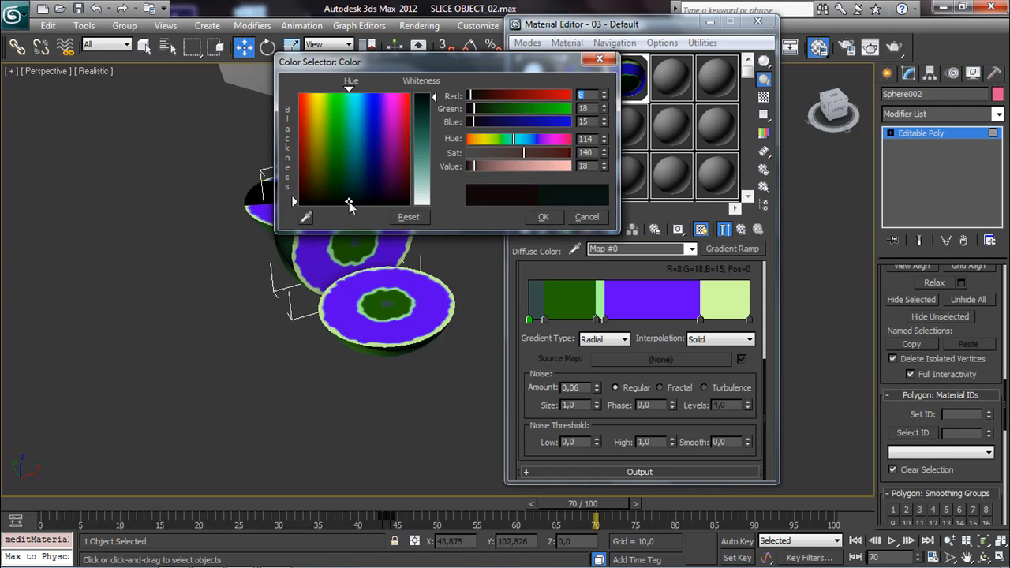
left_click(425, 94)
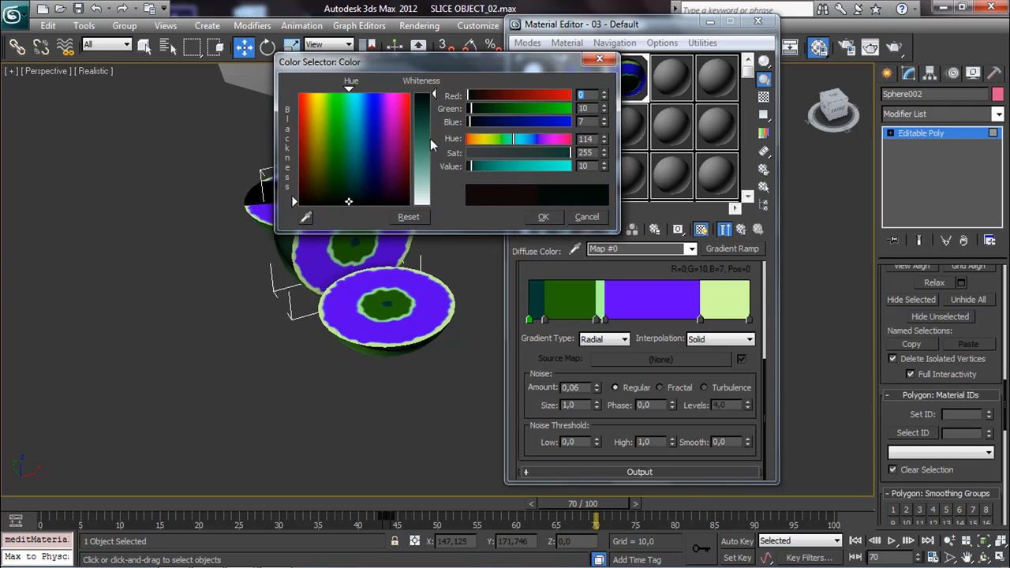
left_click_drag(294, 202, 295, 199)
left_click(543, 216)
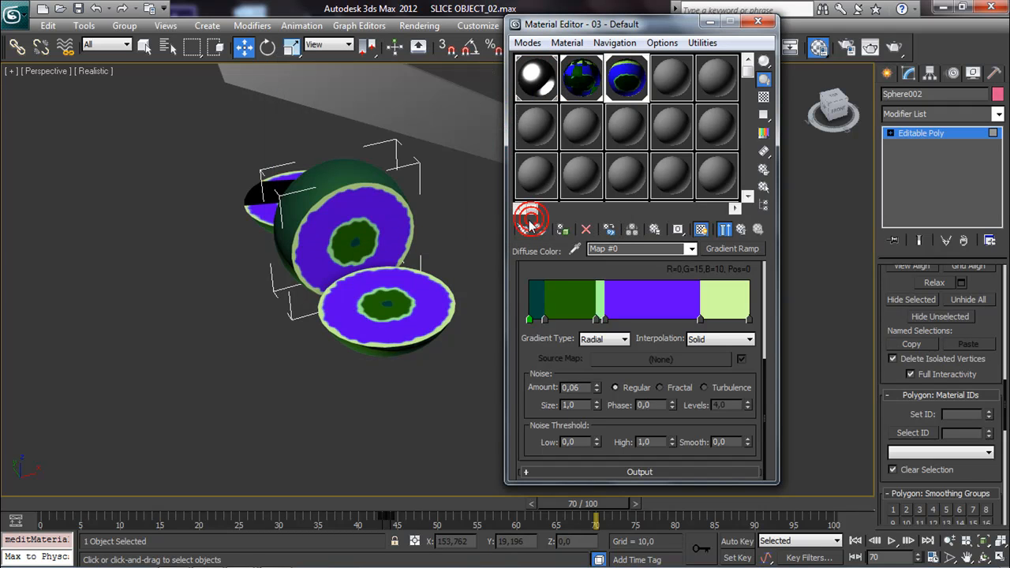
Try Linear interpolation on the gradient ramp and return it to Solid.
left_click(722, 339)
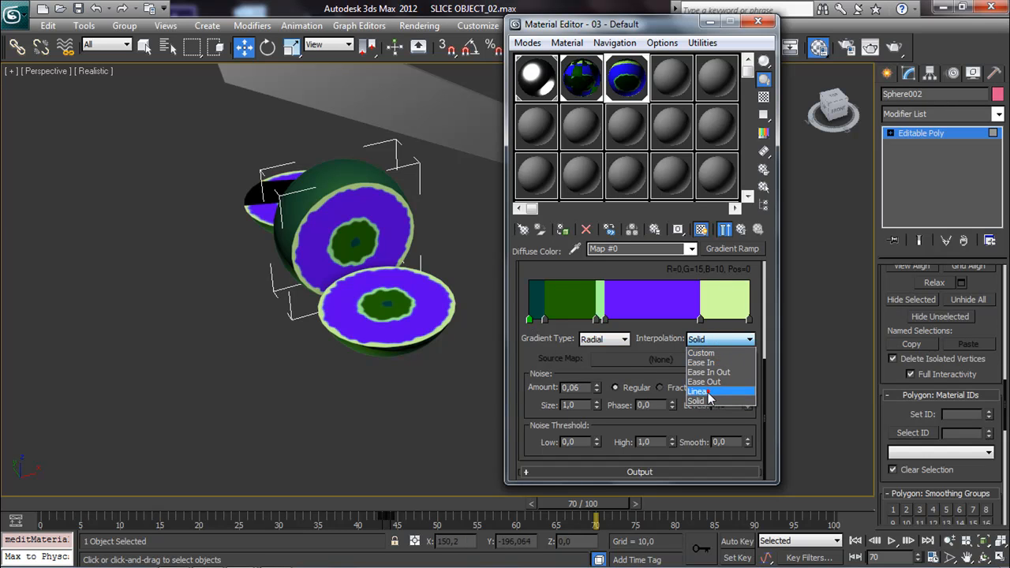
left_click(707, 392)
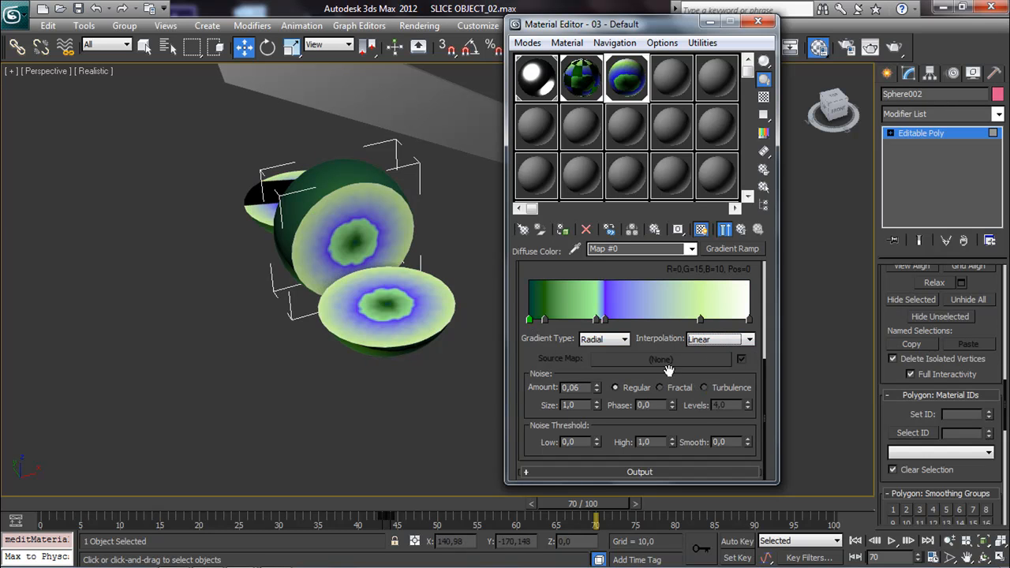
left_click(711, 339)
left_click(701, 402)
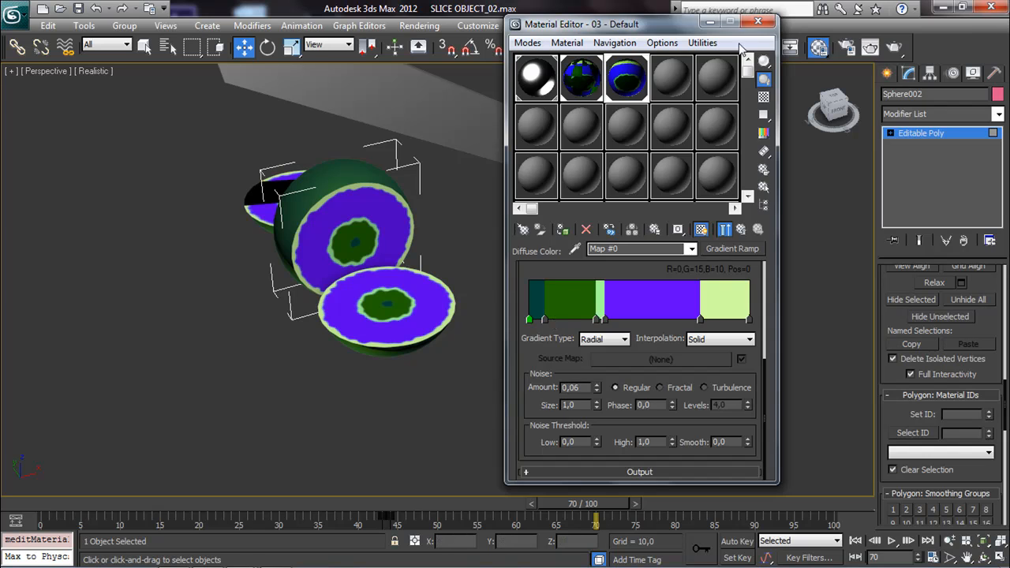
Close the Material Editor and scrub the animation to frame 57 to inspect the cut faces up close.
left_click(758, 21)
left_click(594, 304)
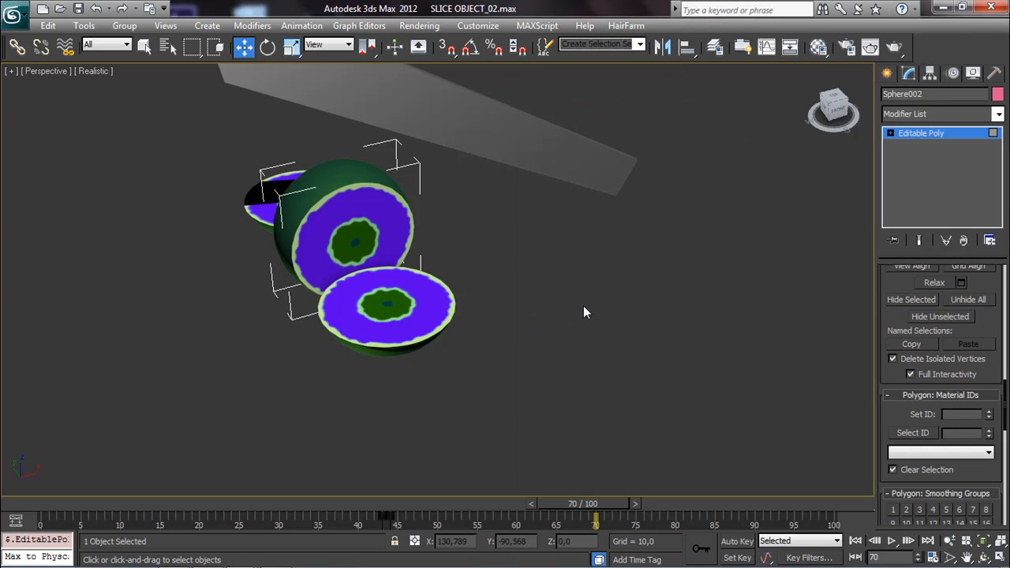
scroll(480, 332, "down", 3)
left_click_drag(96, 495, 497, 493)
key("w")
middle_click_drag(539, 347, 434, 342, "alt")
scroll(434, 342, "up", 5)
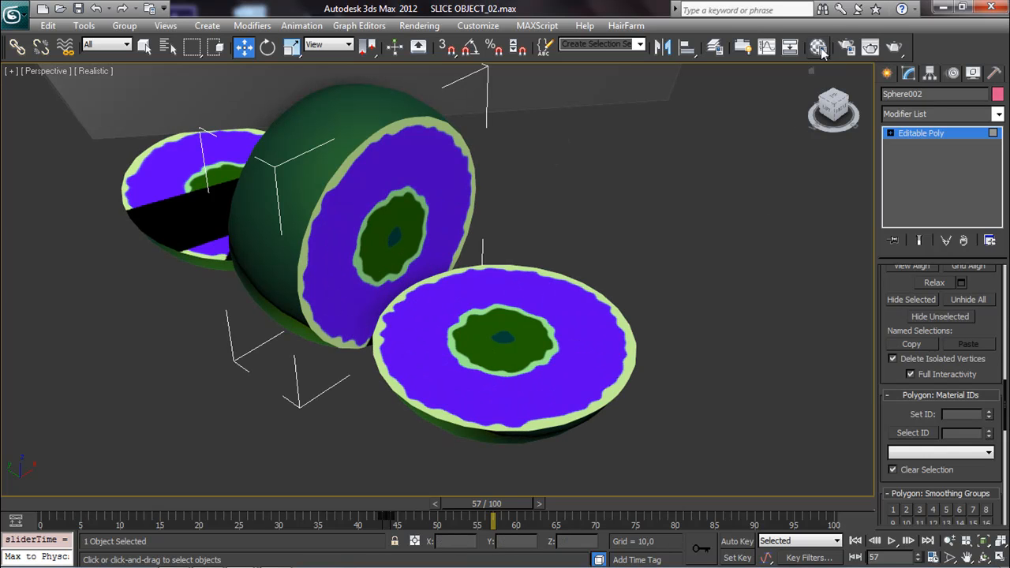
Reopen the ramp settings, discard a trial flag added in the blue band, and move the blue flag outward to widen the light green ring.
key("m")
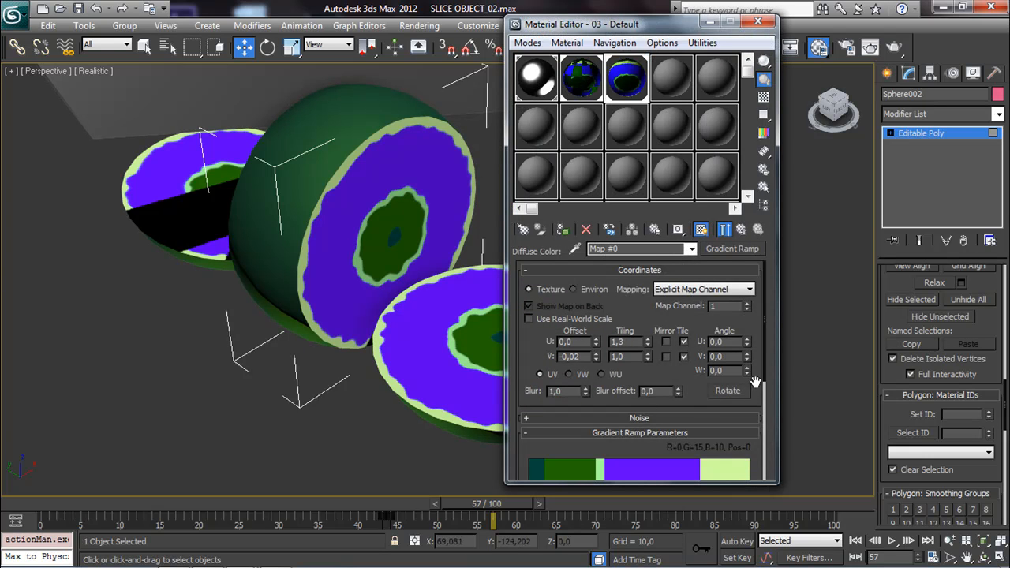
left_click_drag(755, 383, 746, 276)
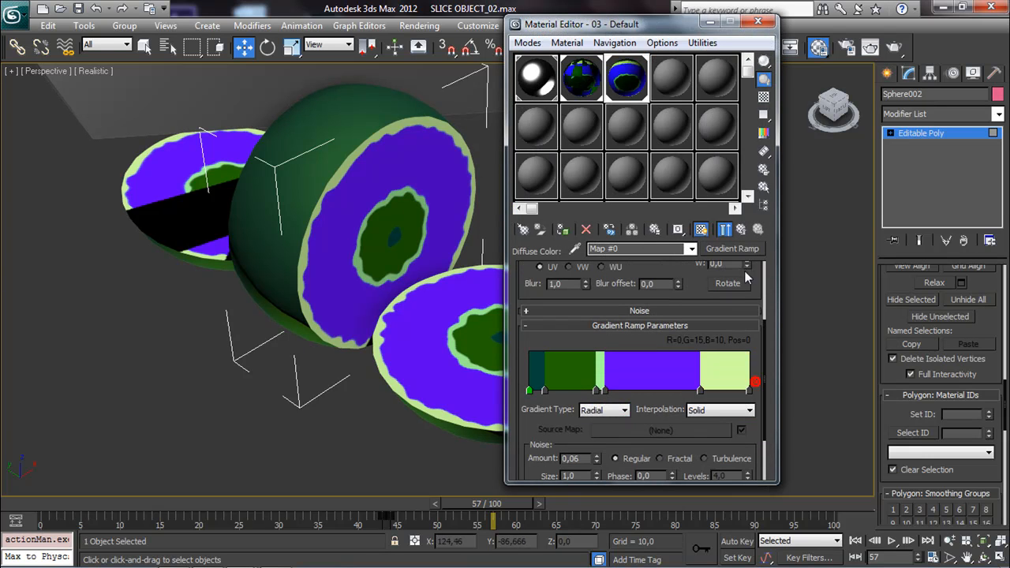
right_click(630, 388)
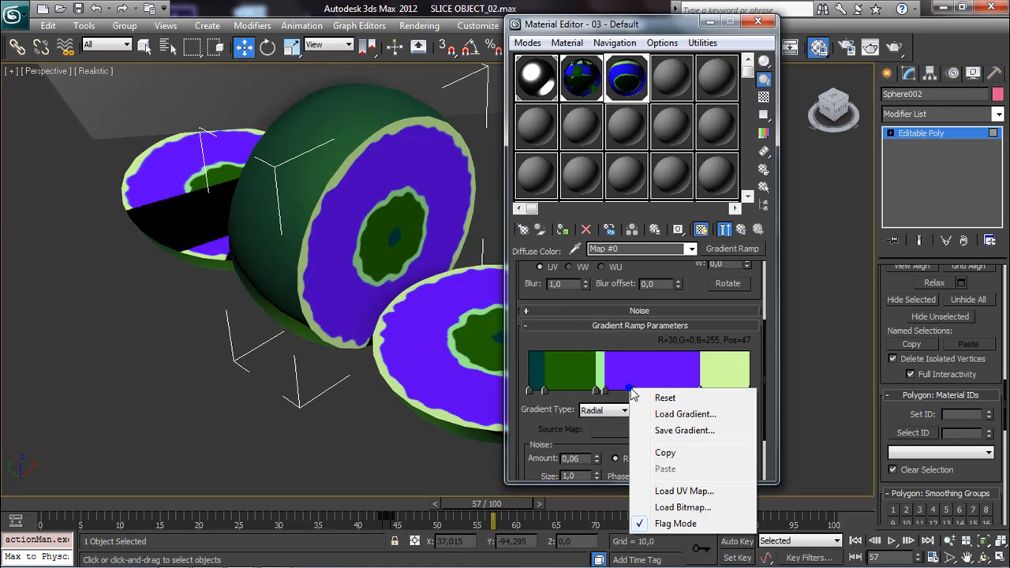
left_click(629, 389)
left_click(630, 390)
left_click_drag(630, 389, 497, 416)
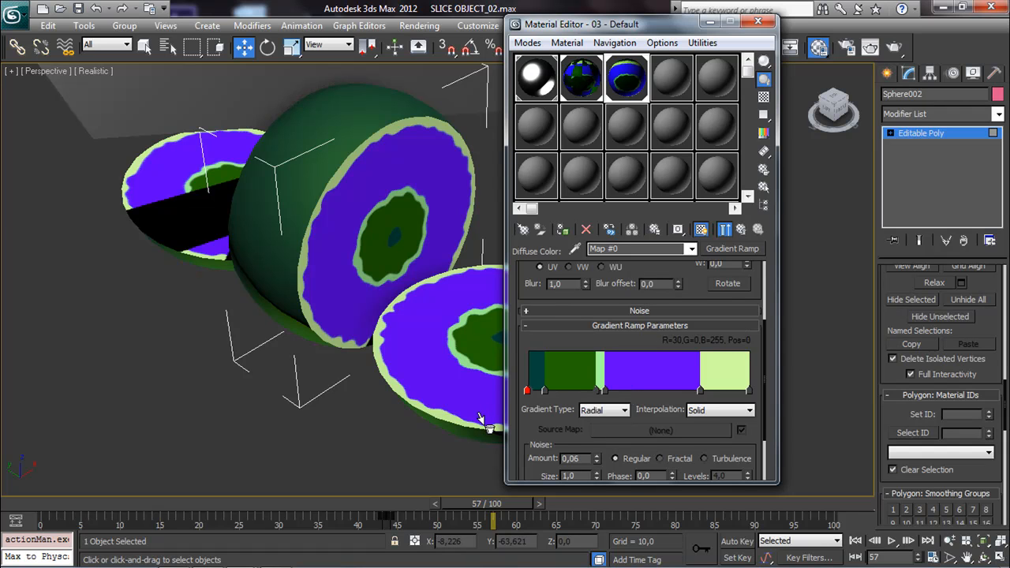
left_click_drag(605, 392, 622, 393)
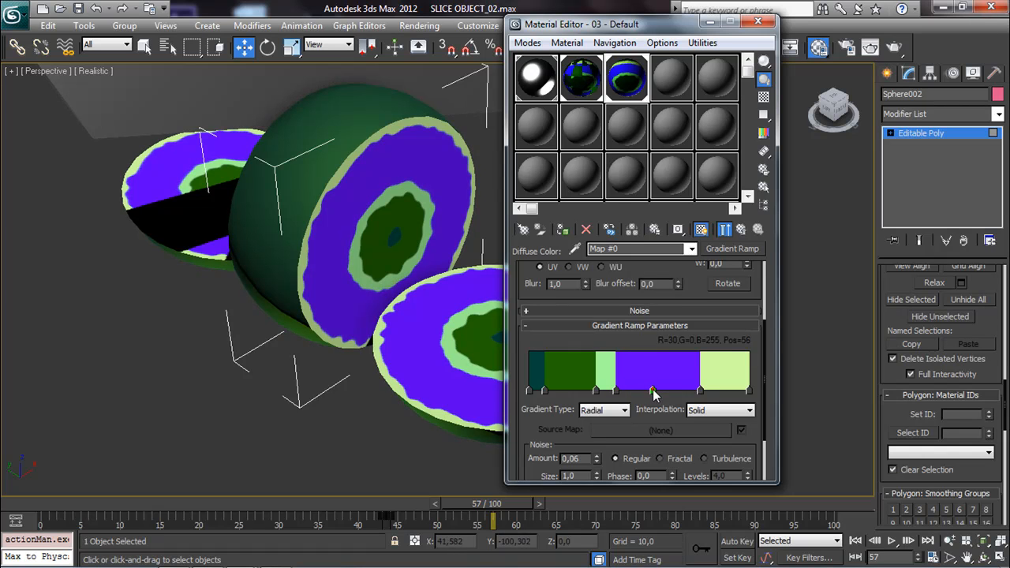
Add a flag at position 56 in the blue band and color it orange with RGB 225, 106, 0.
double_click(653, 389)
left_click_drag(345, 125, 323, 93)
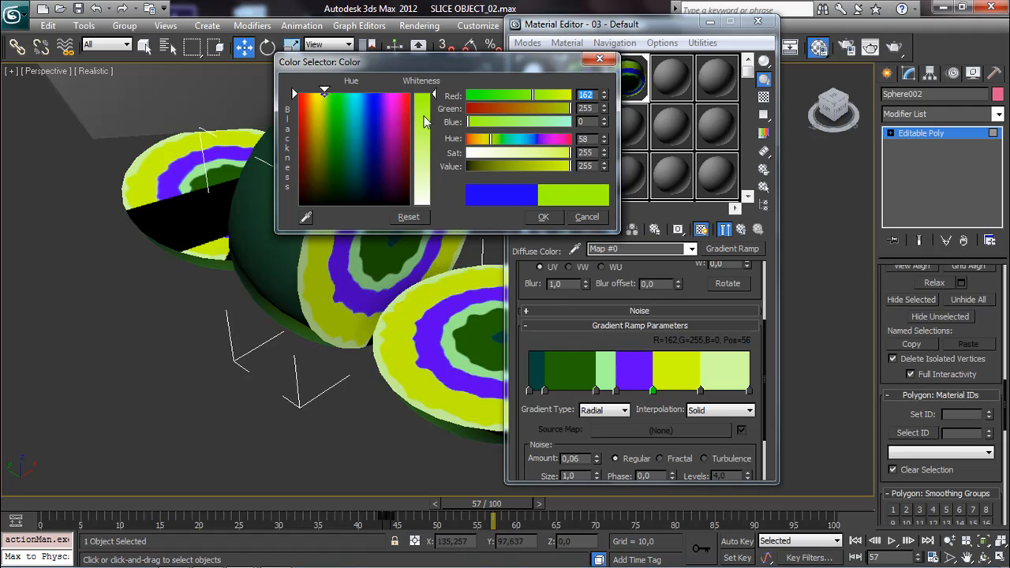
left_click_drag(433, 96, 432, 104)
mouse_move(327, 119)
left_mouse_down()
mouse_move(334, 106)
mouse_move(294, 103)
mouse_move(324, 101)
mouse_move(311, 112)
left_mouse_up()
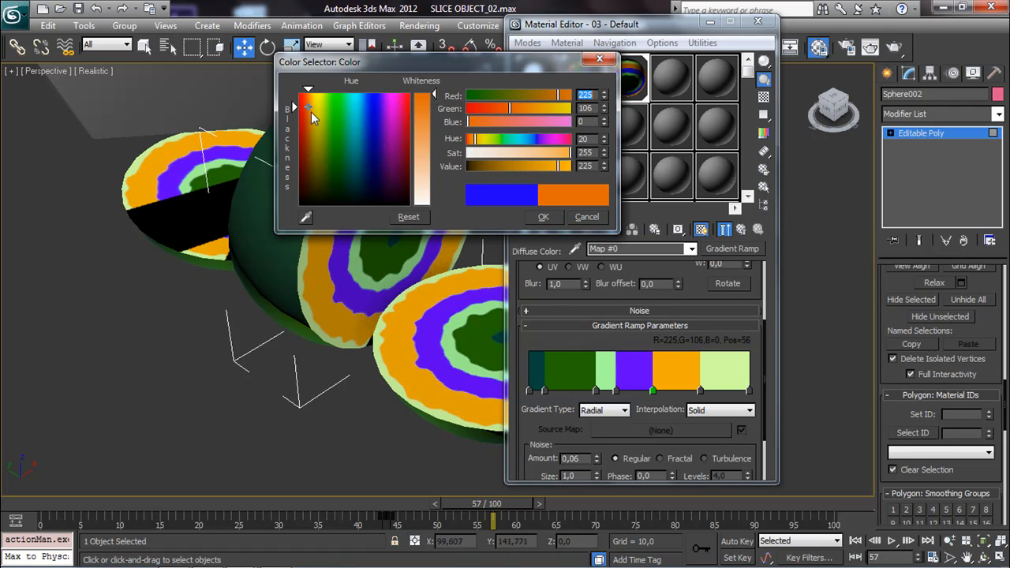
left_click(542, 217)
Recolor the light green flag at position 30 bright green with RGB 18, 248, 0, and close the Material Editor.
middle_click_drag(451, 253, 398, 240)
double_click(595, 392)
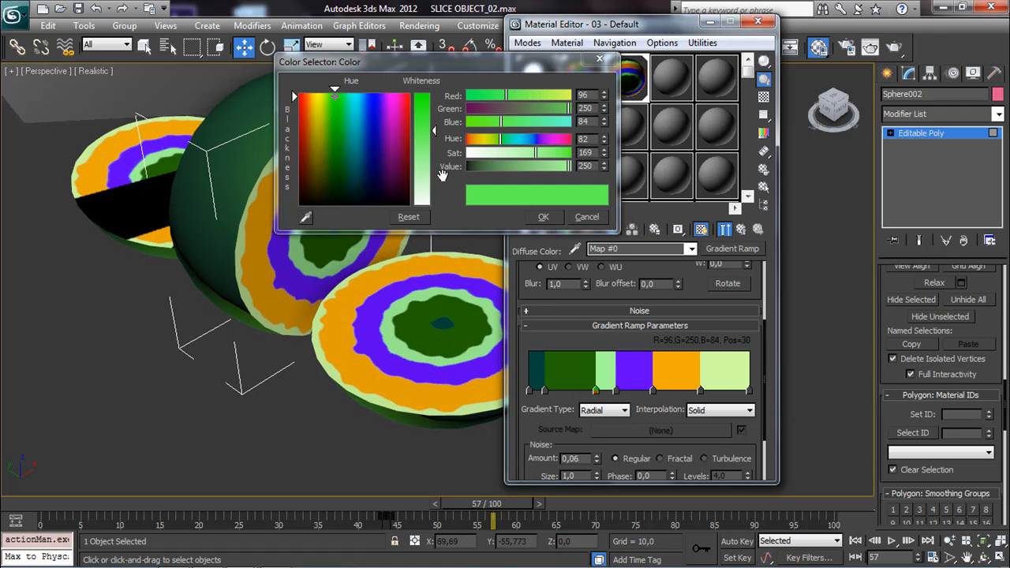
left_click_drag(418, 113, 433, 101)
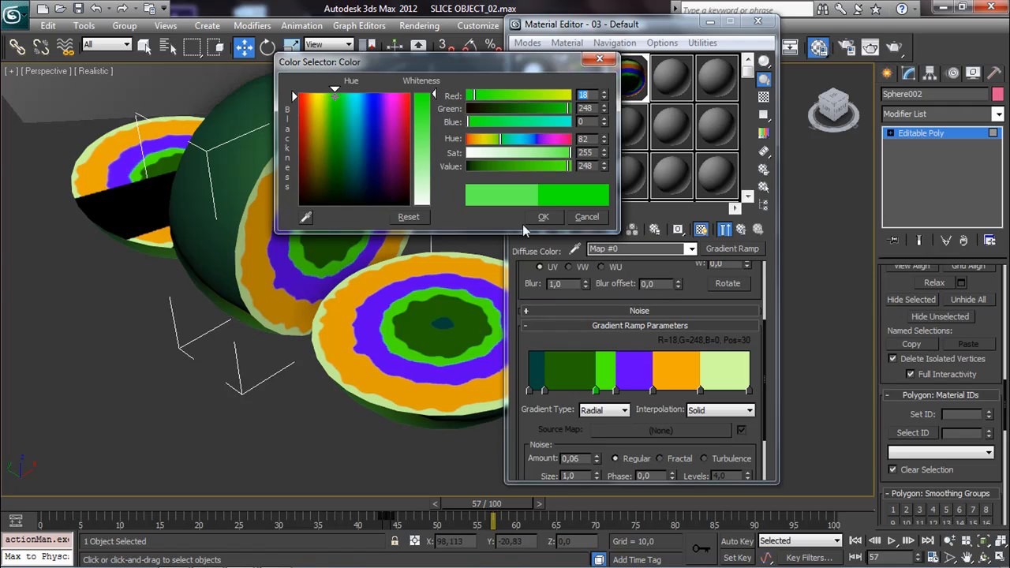
left_click(542, 217)
left_click(757, 21)
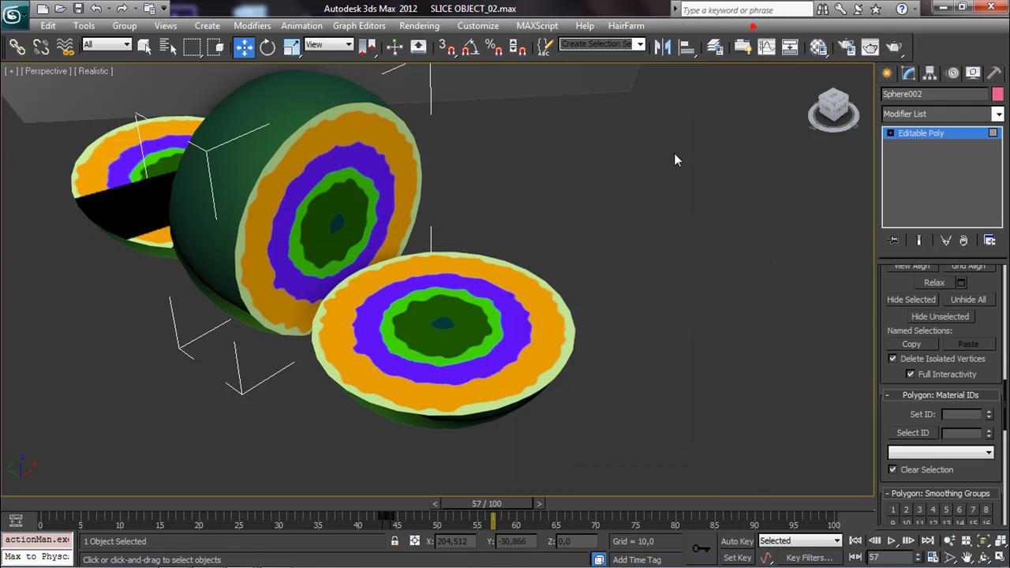
Scrub the animation to frame 70 and inspect the recolored rings on the cut faces.
scroll(550, 261, "down", 5)
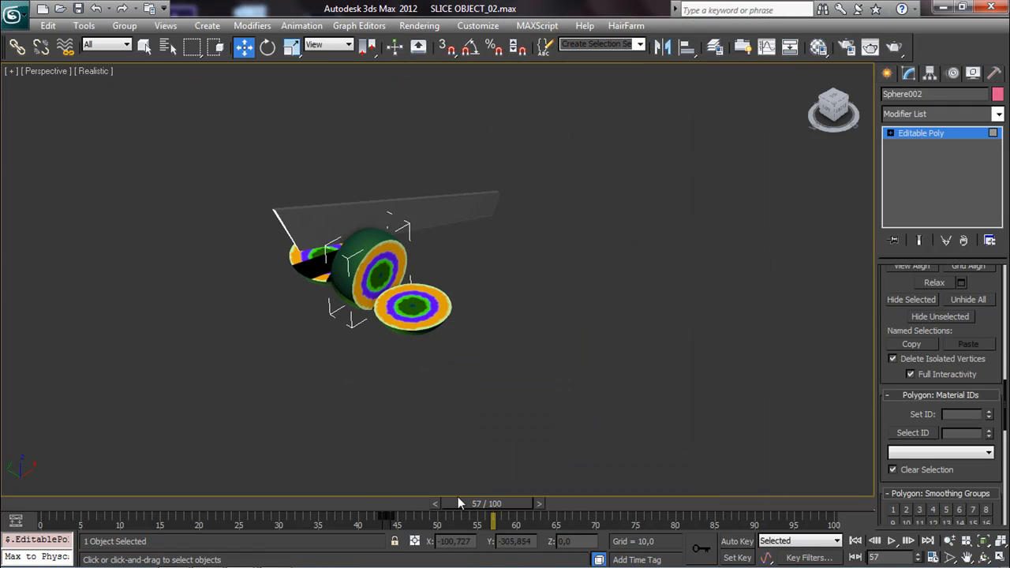
left_click_drag(301, 501, 597, 476)
key("w")
scroll(412, 365, "up", 5)
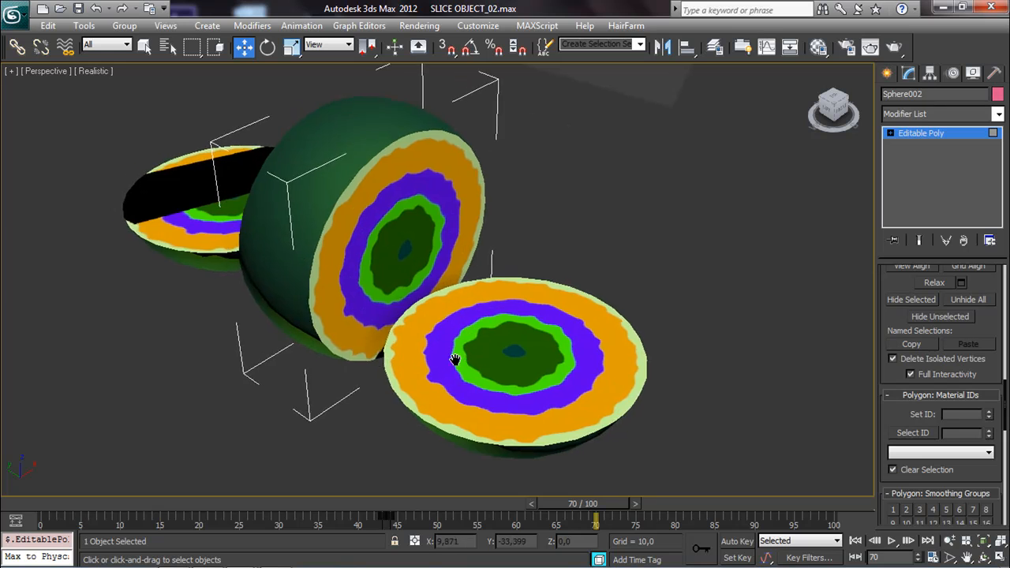
scroll(455, 360, "down", 2)
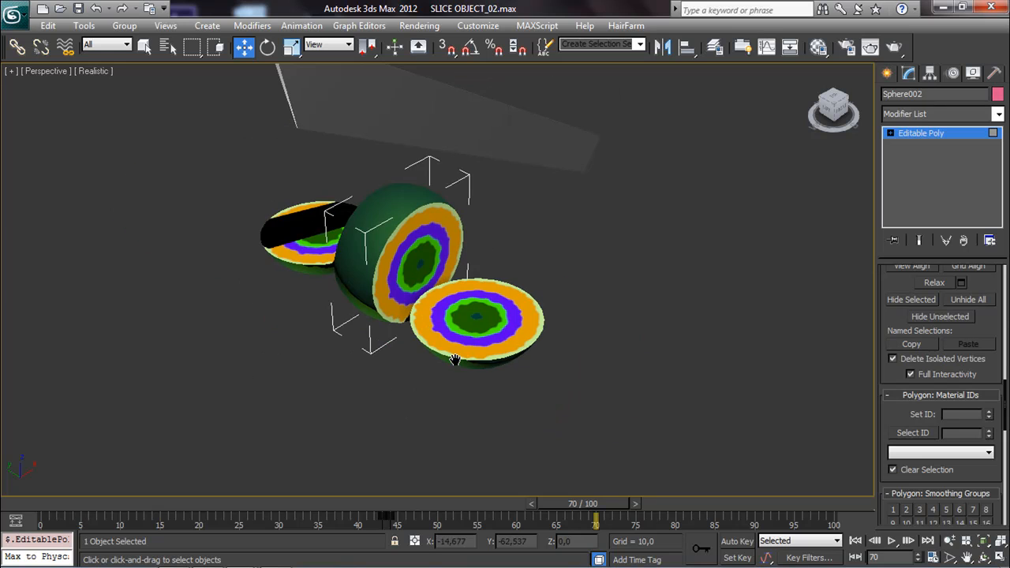
Orbit around the sliced sphere, play the slicing animation and return to frame 0.
left_click(982, 557)
left_click_drag(369, 275, 348, 303)
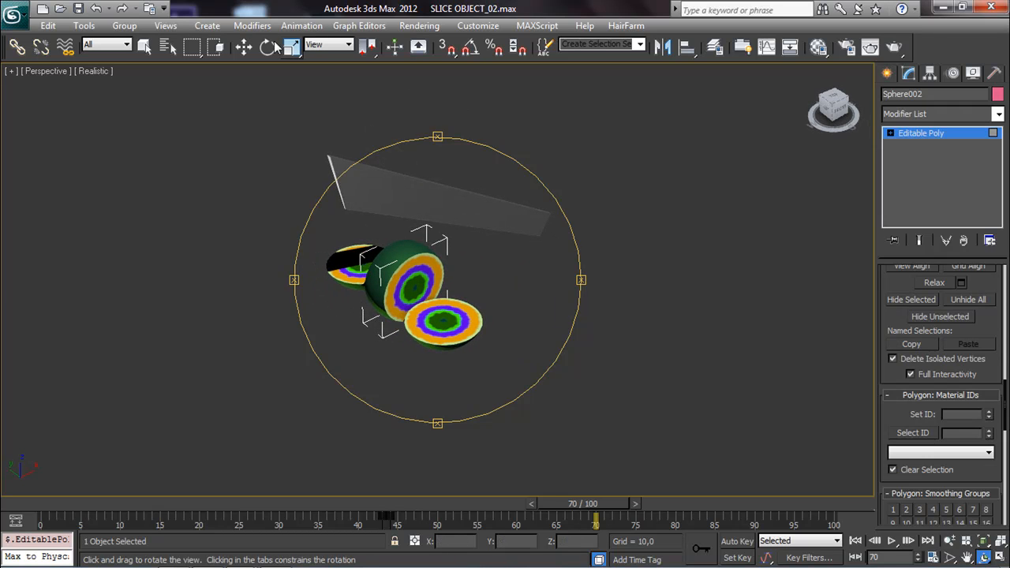
left_click(244, 47)
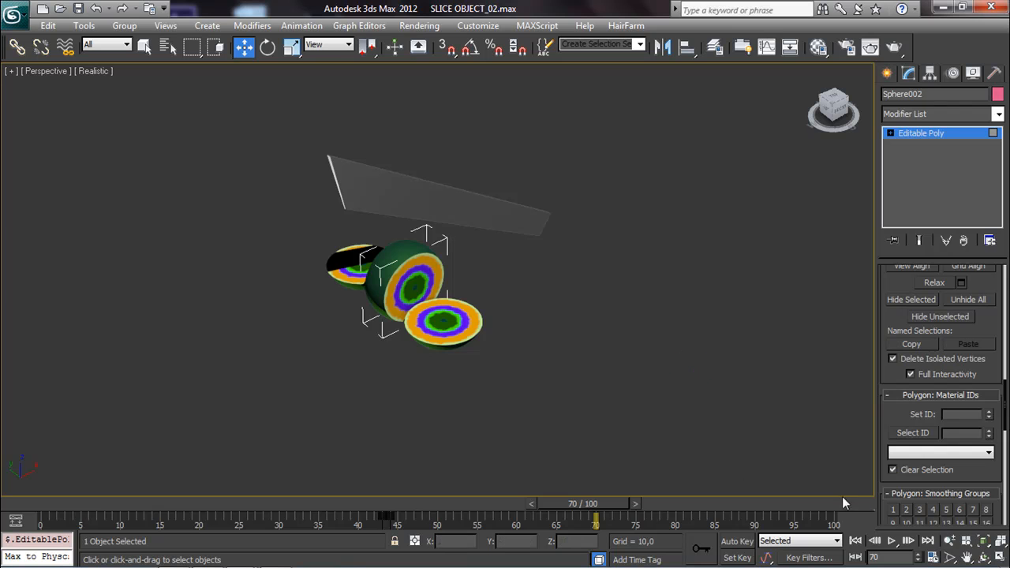
left_click(891, 541)
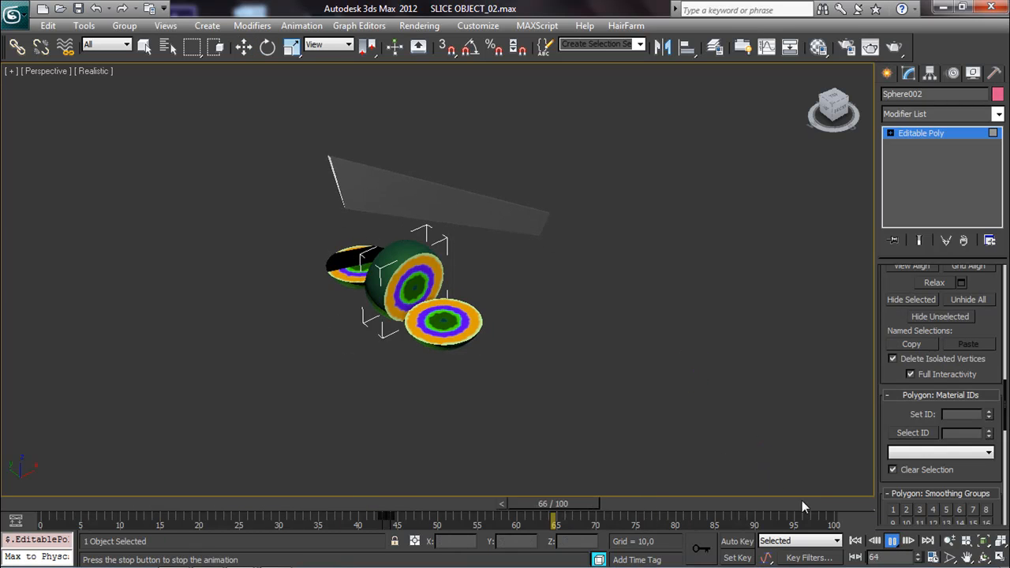
left_click(856, 540)
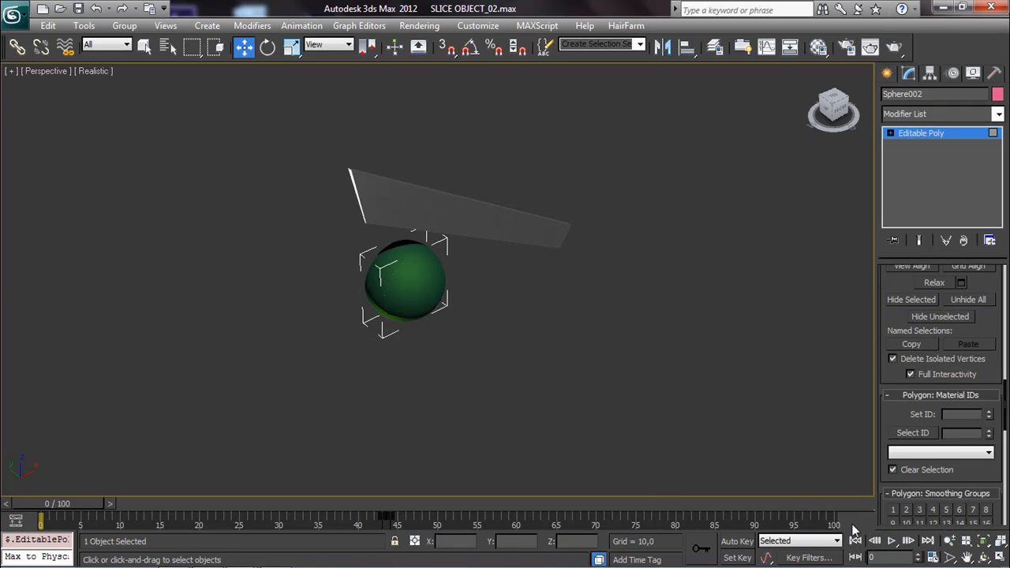
Select the blade and all sphere pieces at frame 76 and shift all their animation keys 8 frames later.
left_click_drag(99, 505, 661, 447)
key("w")
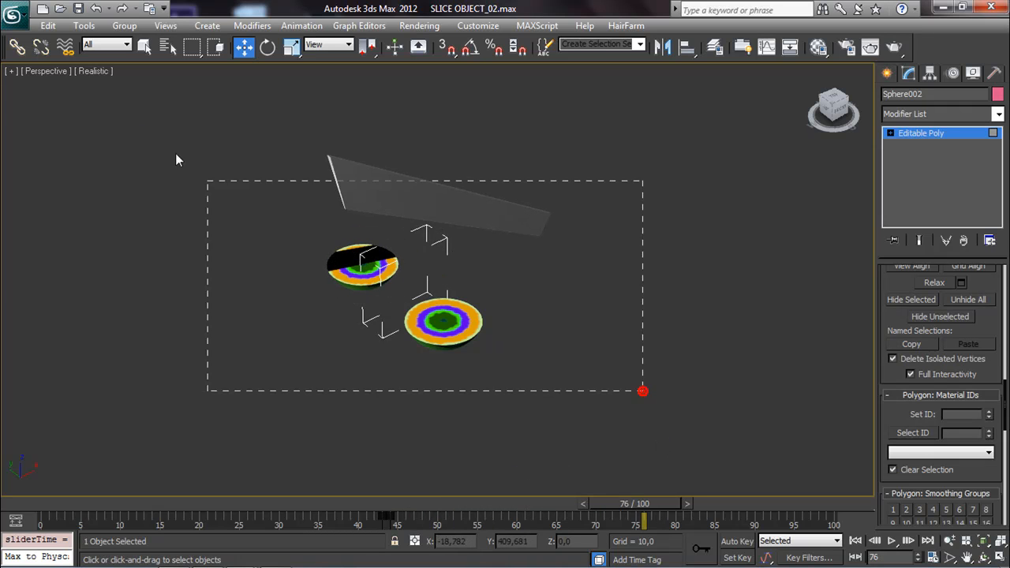
left_click_drag(289, 240, 130, 103)
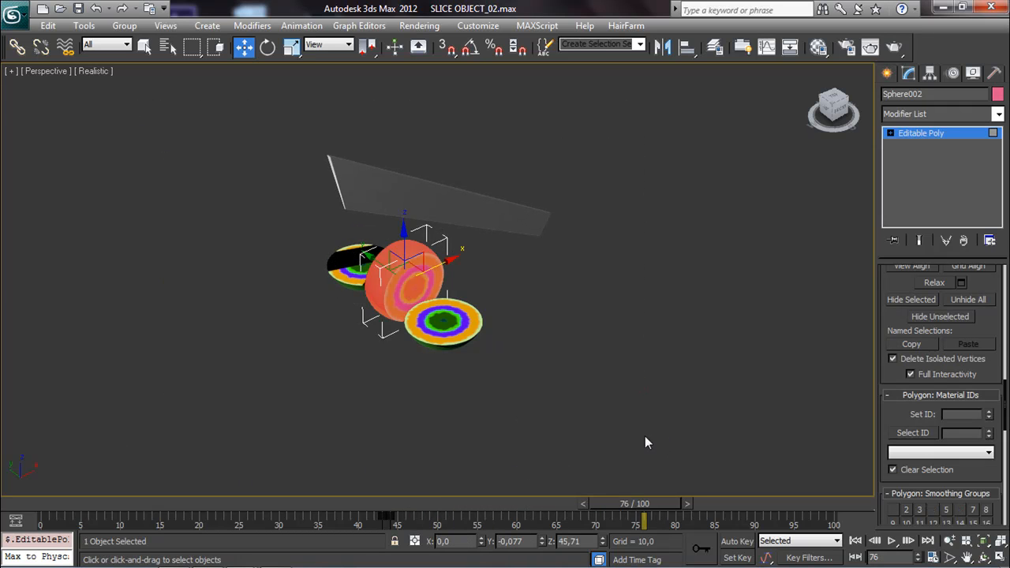
left_click_drag(210, 111, 728, 433)
left_click(887, 73)
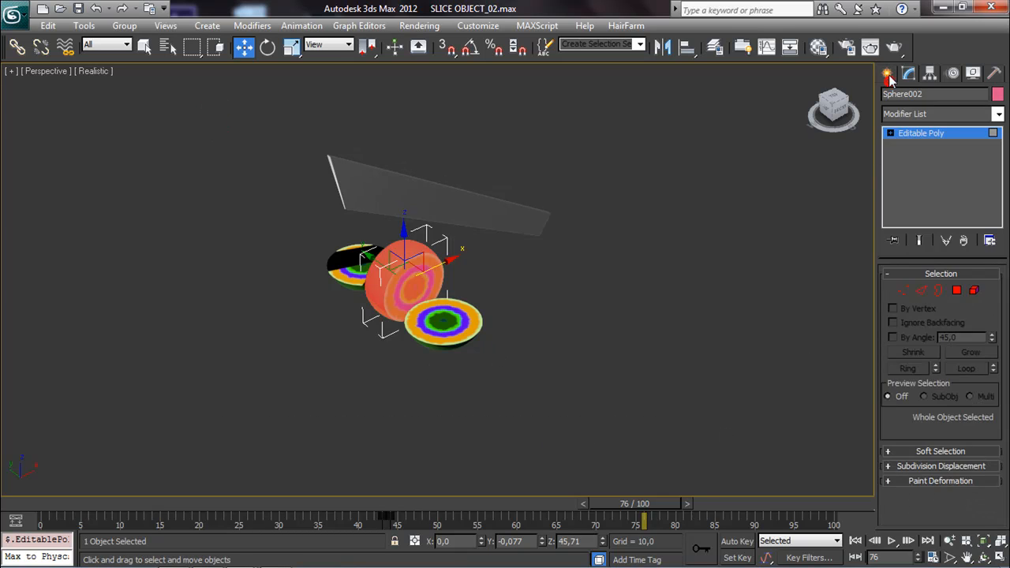
left_click_drag(667, 435, 645, 435)
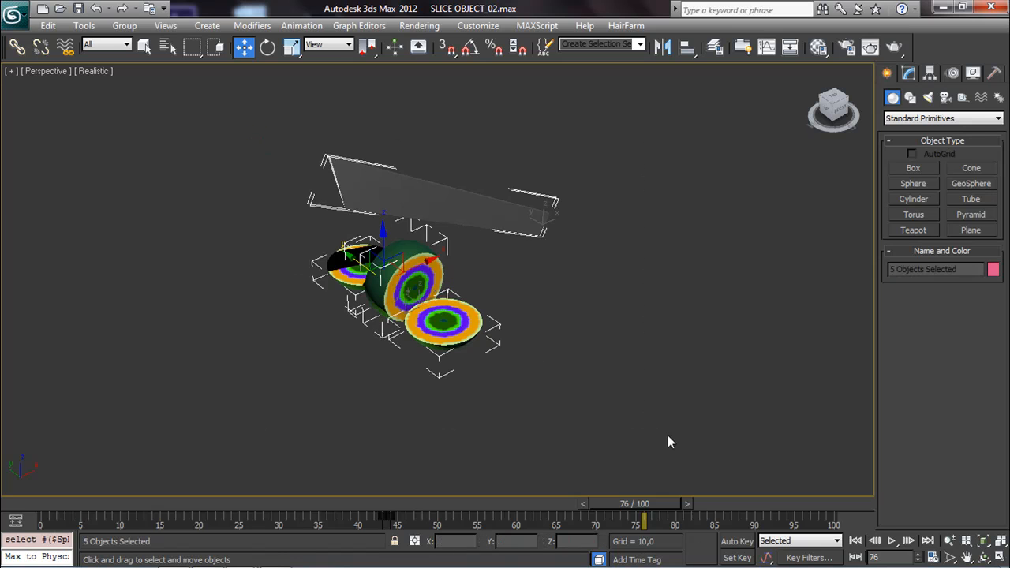
left_click_drag(683, 522, 107, 515)
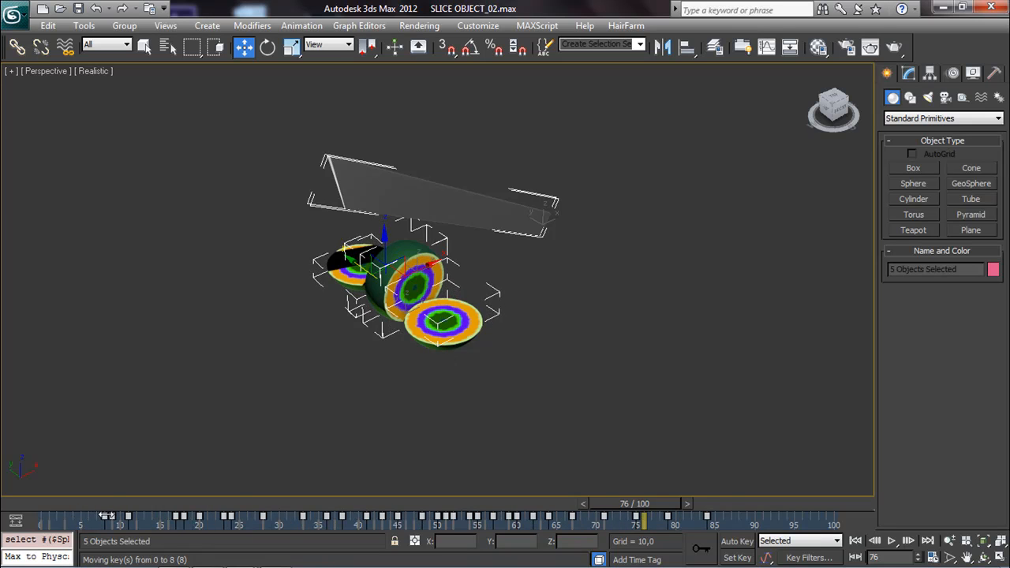
Clear the selection, play the retimed slicing animation and scrub back to frame 30.
left_click(265, 446)
left_click(808, 417)
left_click(890, 541)
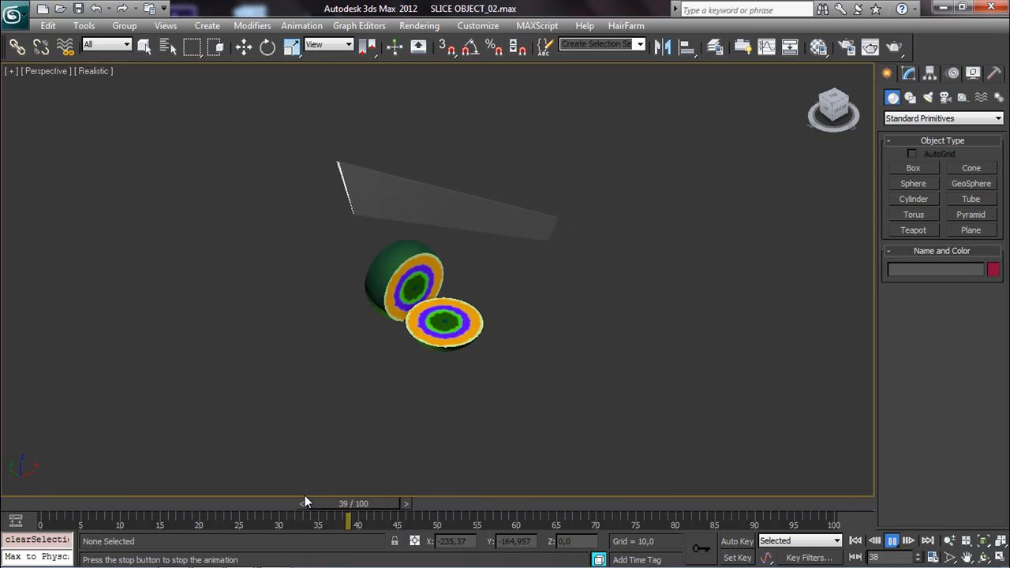
left_click(243, 426)
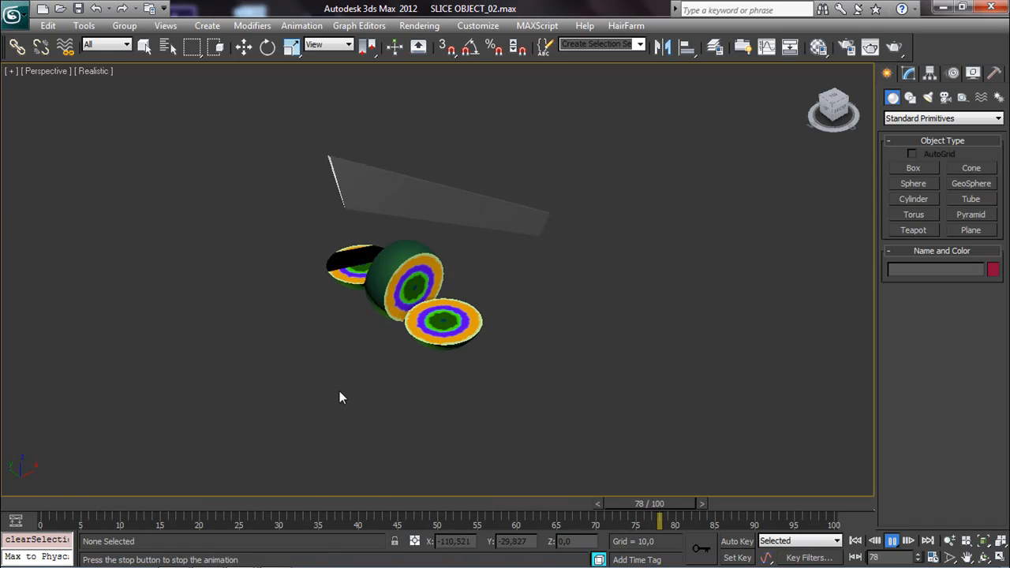
left_click(336, 505)
left_click_drag(343, 505, 303, 505)
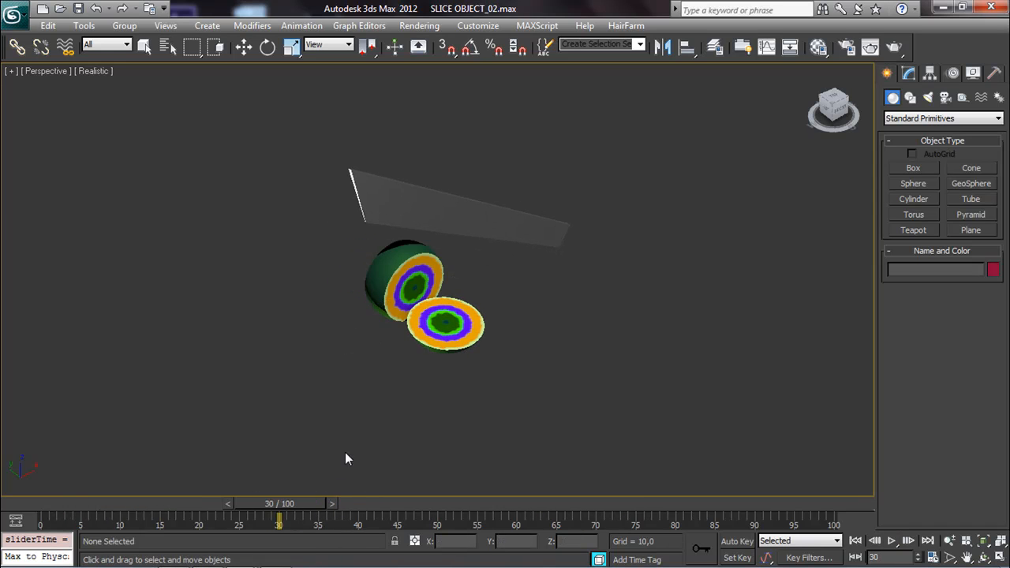
Orbit to view the slices side-on, scrub to frame 61 and check the keys of the middle sphere piece.
left_click(383, 277)
middle_click_drag(362, 333, 350, 448, "alt")
left_click_drag(256, 512, 516, 447)
key("w")
left_click(384, 283)
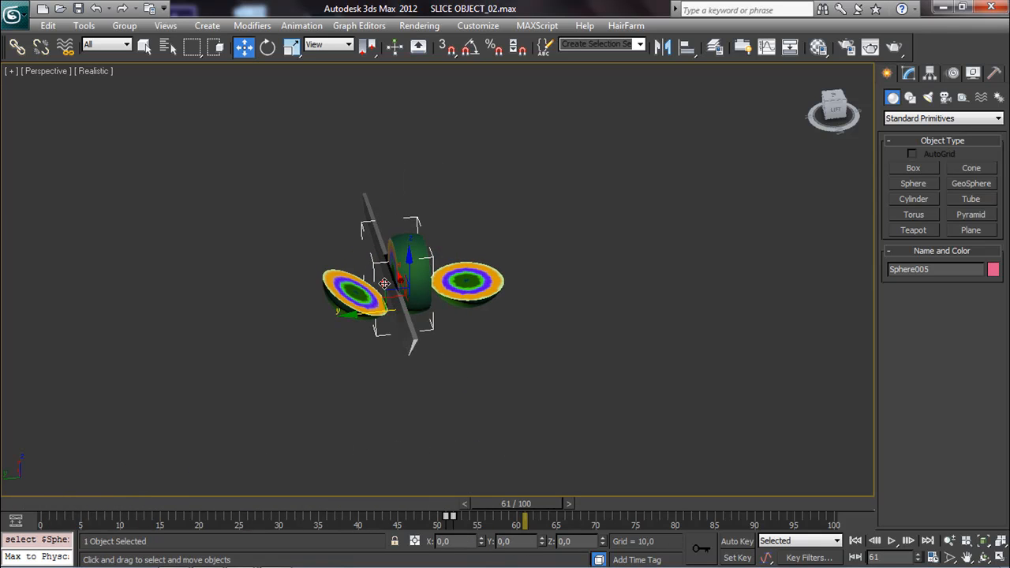
left_click(530, 368)
Play the animation from the side view, go to frame 40 and select the unsliced part of the sphere to inspect its keys.
left_click(890, 542)
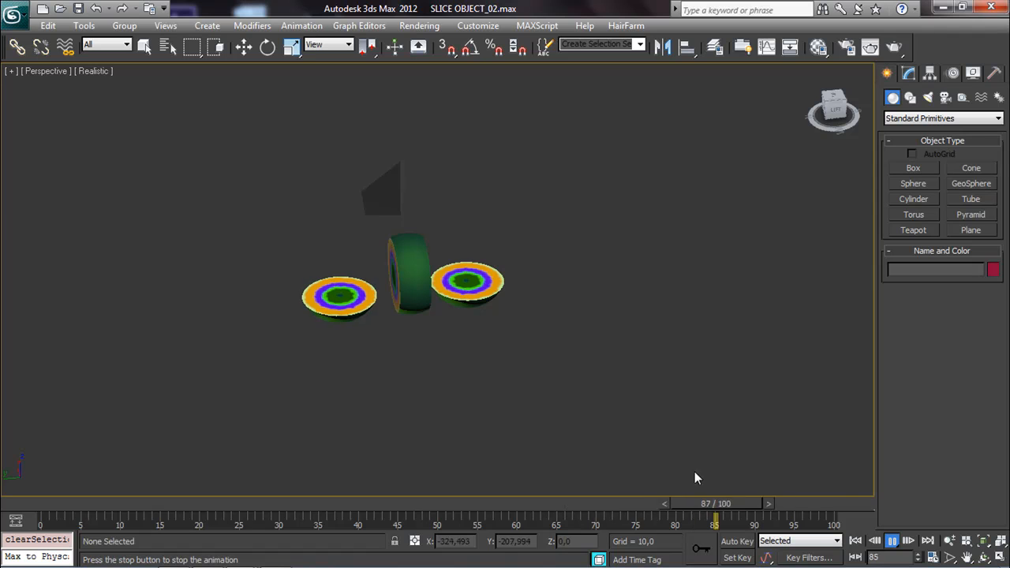
left_click(573, 441)
left_click(478, 503)
key("w")
left_click(415, 292)
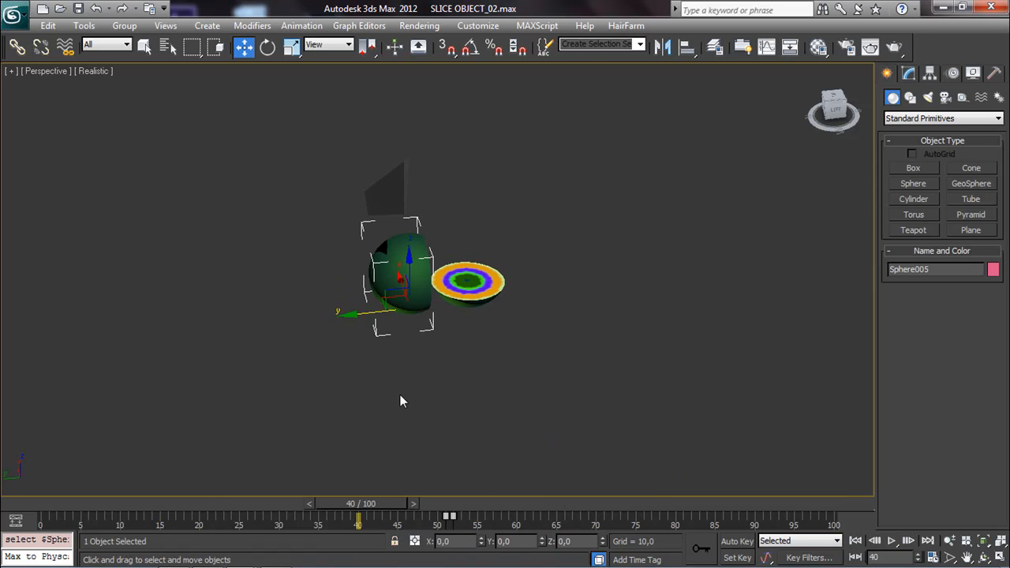
Replay the animation, scrub back to its start and review the cuts up to frame 100 with nothing selected.
left_click(890, 542)
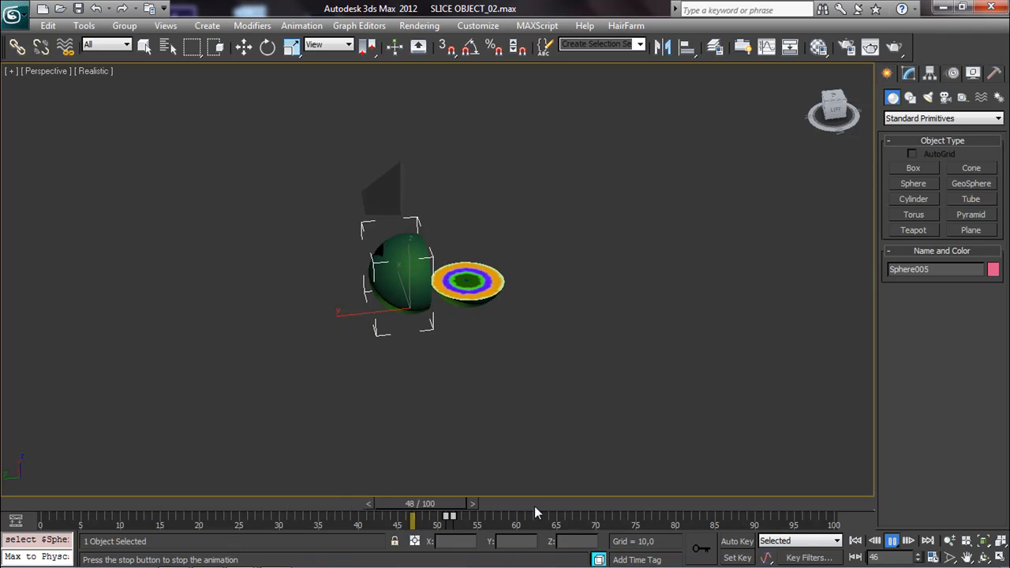
left_click_drag(546, 502, 34, 440)
left_click(113, 420)
left_click_drag(69, 501, 597, 497)
left_click(413, 288)
left_click(463, 400)
left_click_drag(583, 503, 828, 497)
key("w")
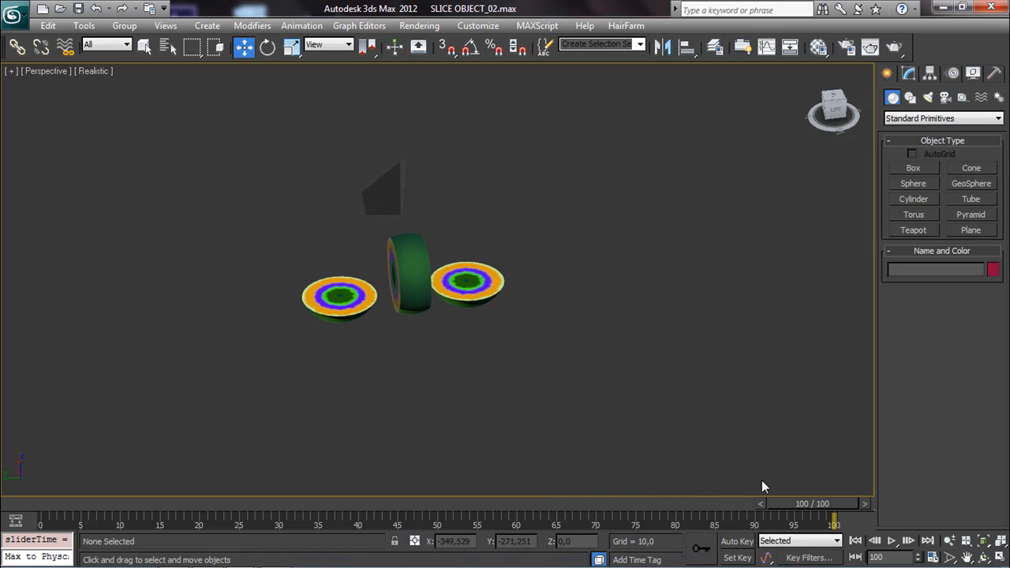
Orbit and zoom in on the separated pieces at frame 100 to examine the colored rings on their cut faces.
middle_click_drag(642, 464, 584, 455, "alt")
middle_click_drag(510, 385, 581, 440)
scroll(581, 411, "up", 3)
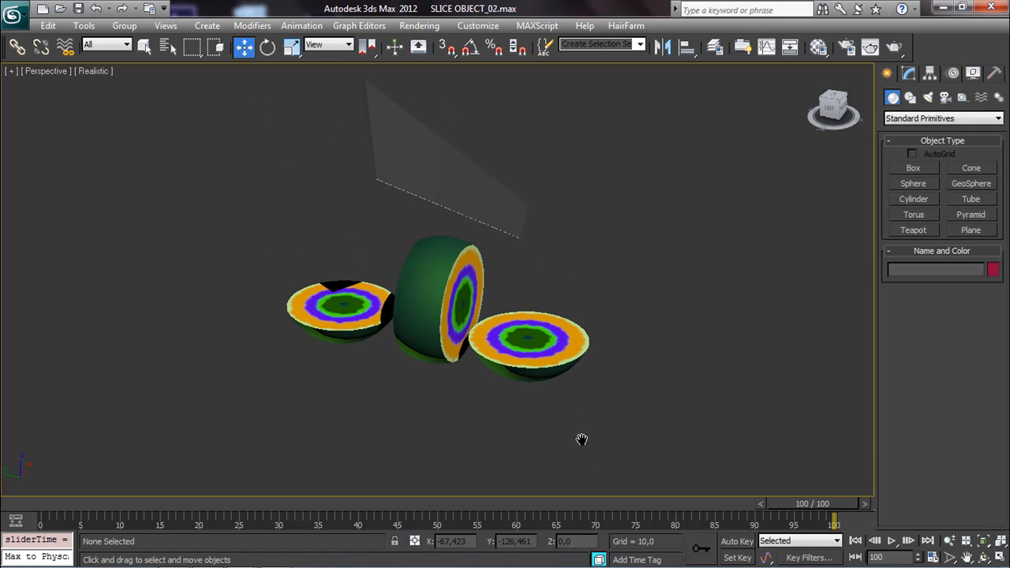
middle_click_drag(551, 402, 569, 412)
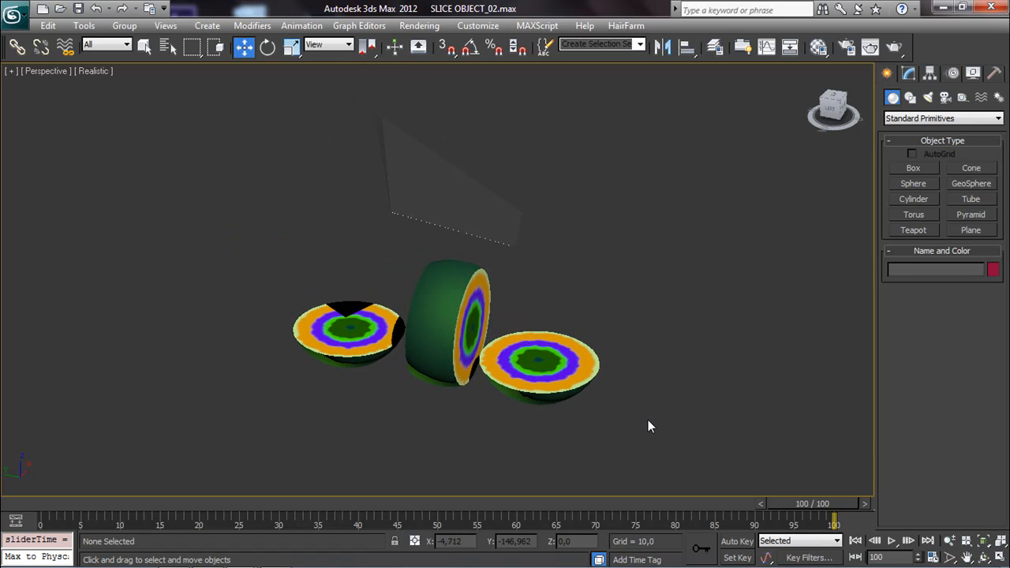